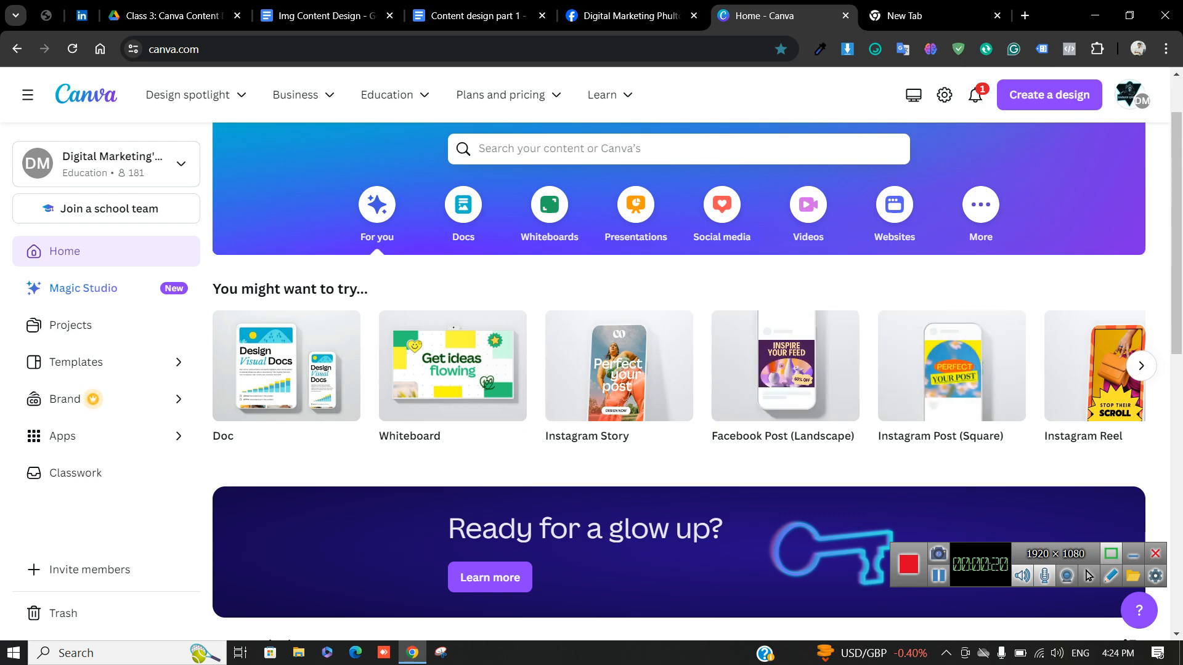
# Switch to the Content design part 1 notes and highlight the Create Account line with the canva.com link
pyautogui.scroll(-6, 440, 511)
pyautogui.scroll(6, 440, 469)
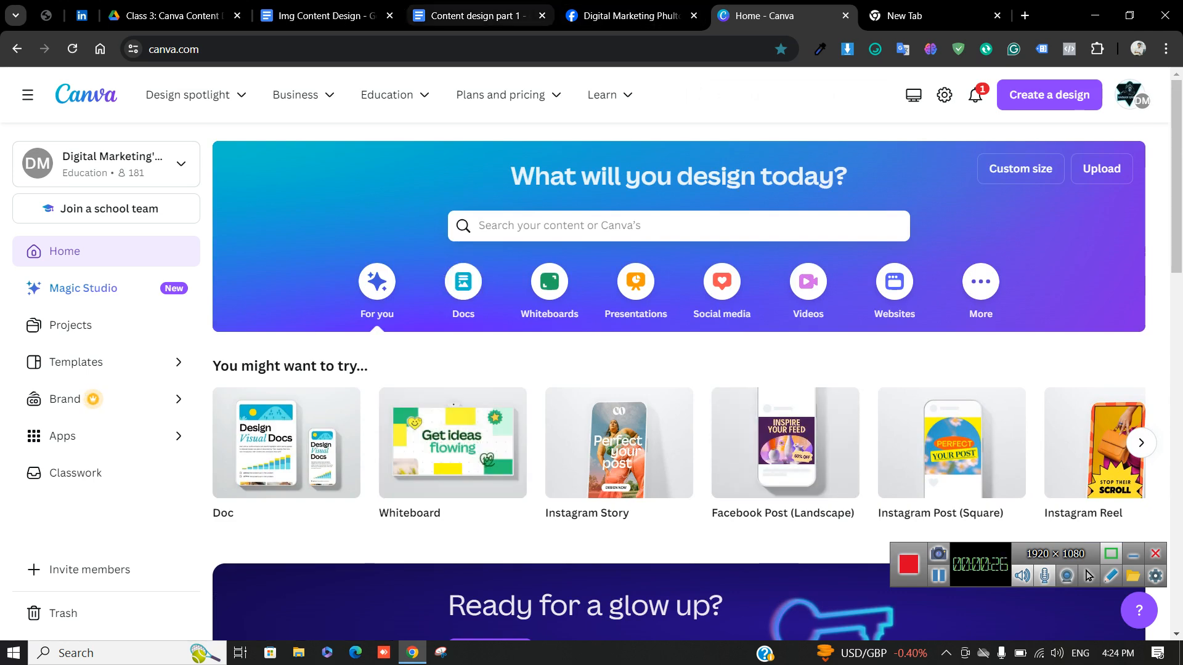
pyautogui.click(326, 15)
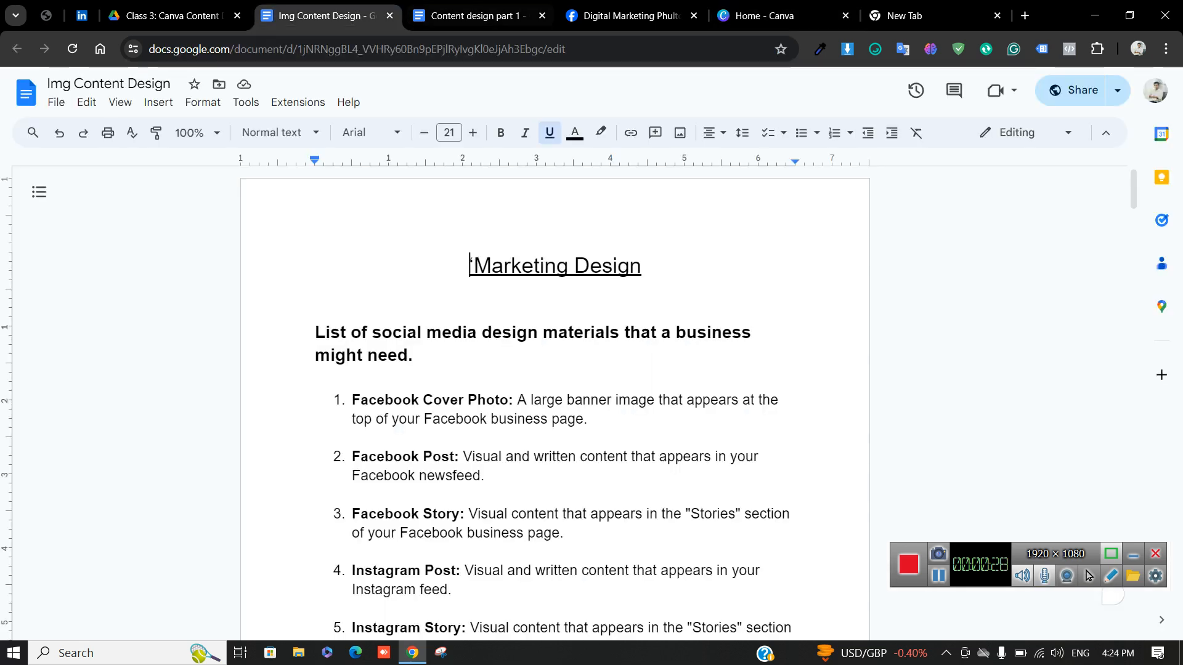
pyautogui.click(468, 15)
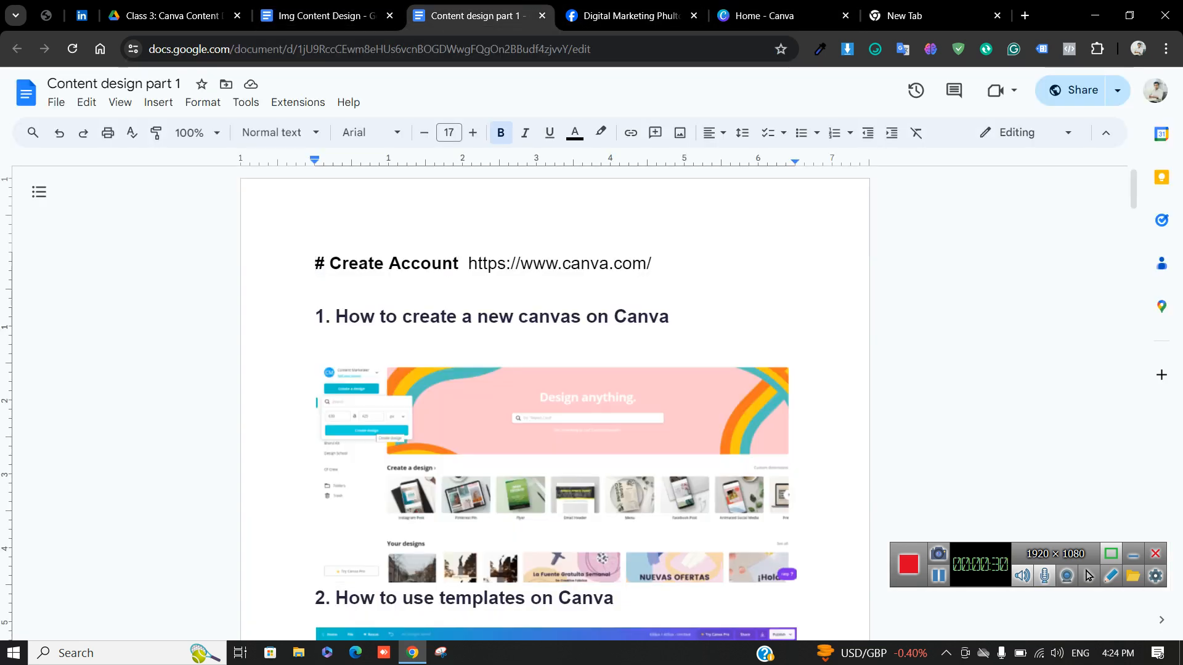
pyautogui.moveTo(316, 263); pyautogui.dragTo(662, 265)
# Load canva.com in a new incognito window and choose Continue with Google to sign in
pyautogui.click(1165, 49)
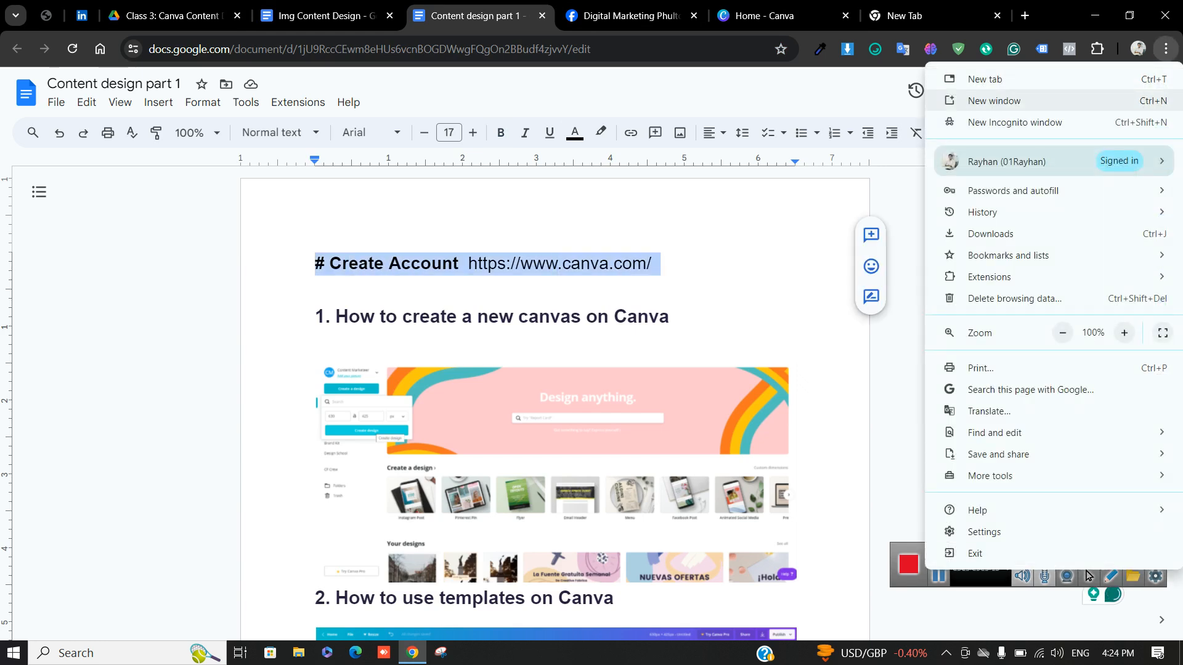
pyautogui.click(973, 122)
pyautogui.write('canva.com')
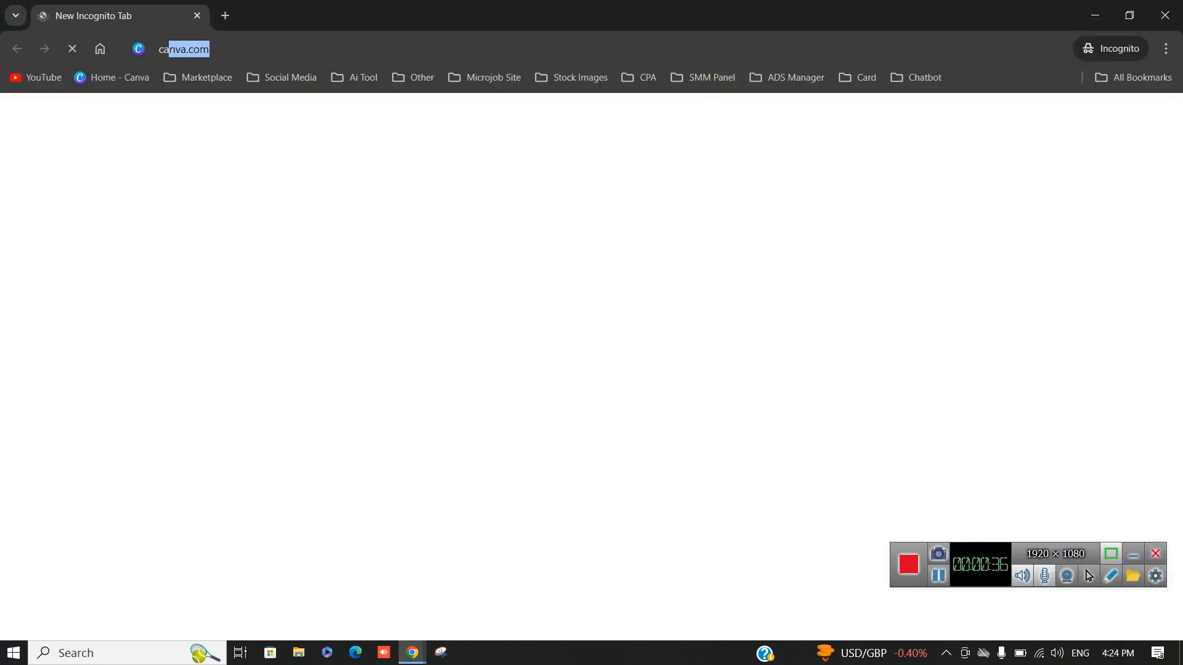
pyautogui.press('Return')
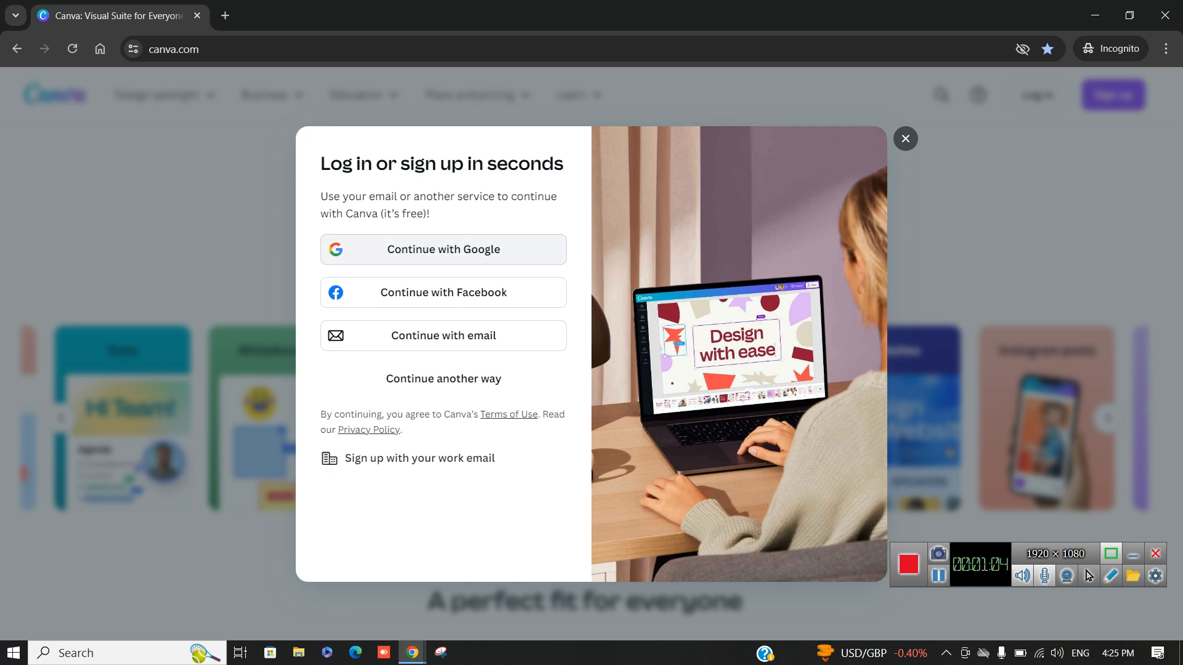
pyautogui.click(444, 250)
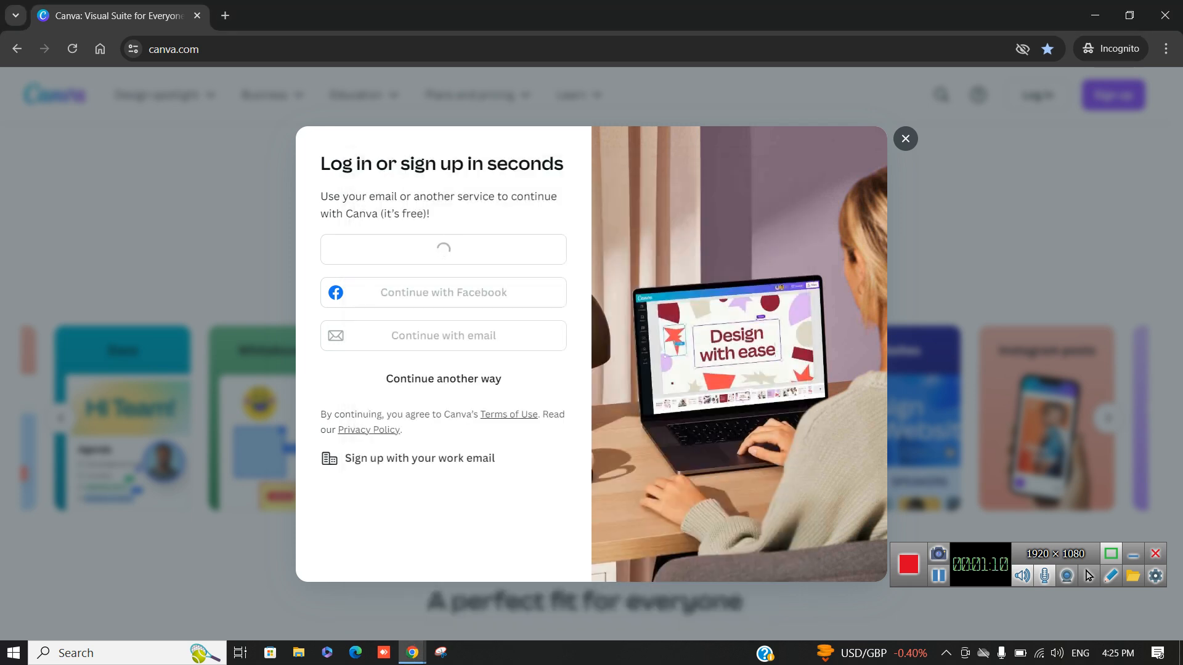
# Close the incognito Canva window and clear the Create Account selection in the notes
pyautogui.click(1164, 15)
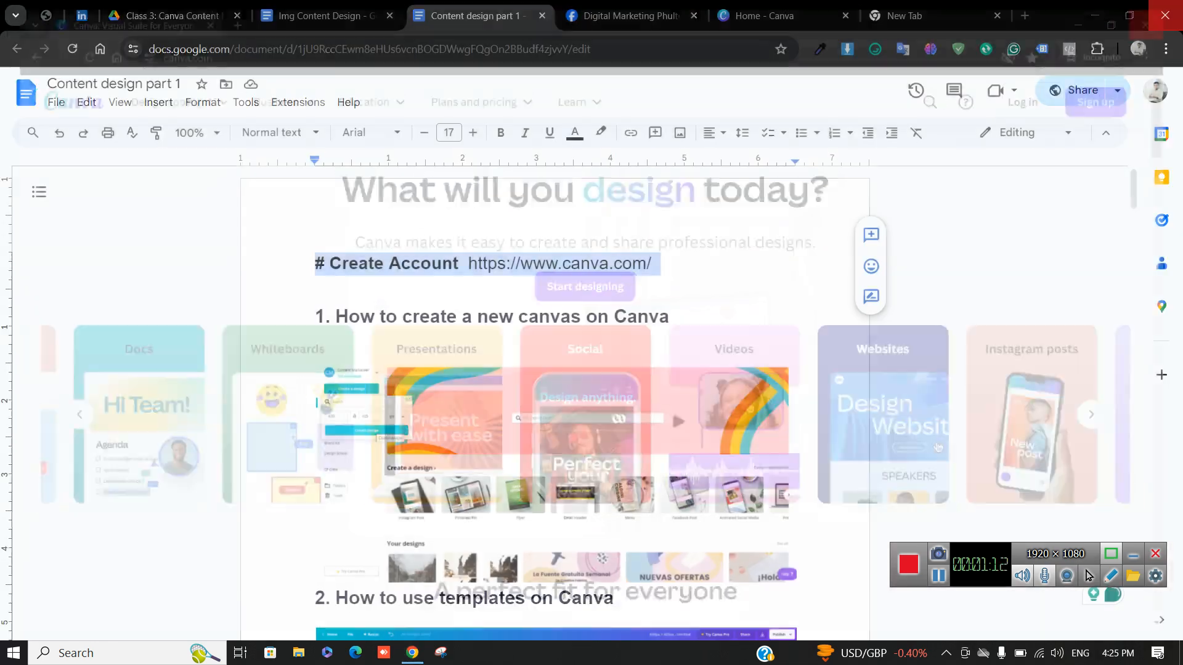
pyautogui.click(655, 264)
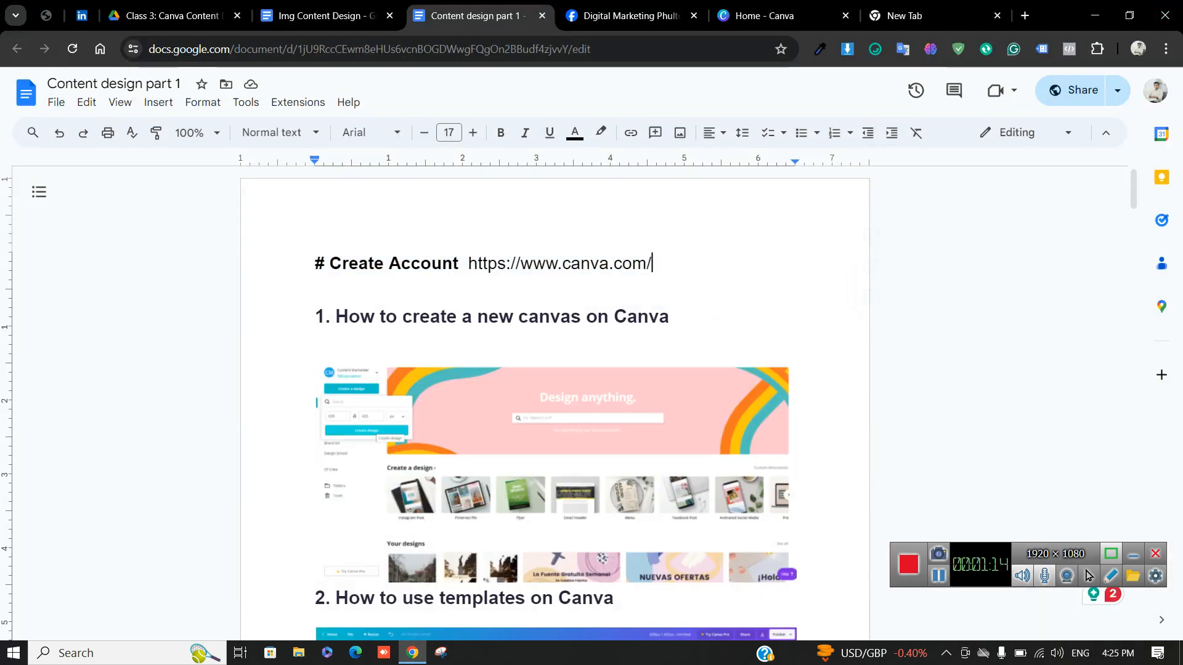
pyautogui.click(770, 15)
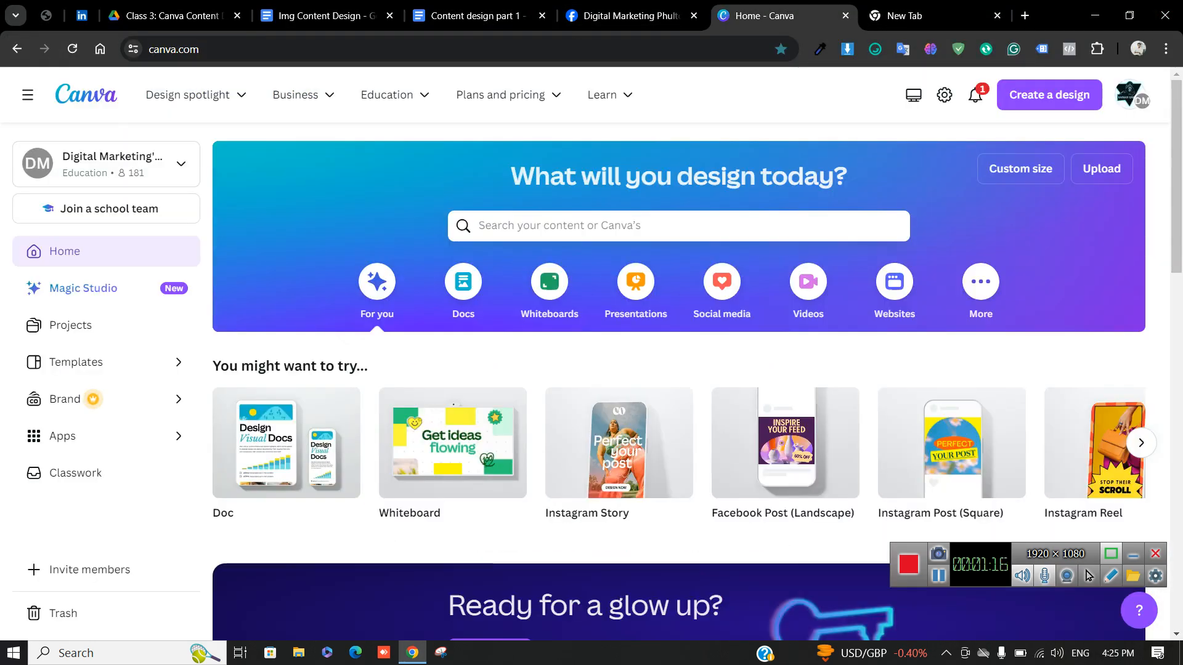
# Review the 'How to create a new canvas' heading in Content design part 1, then return to Canva home
pyautogui.click(481, 15)
pyautogui.moveTo(669, 317); pyautogui.dragTo(315, 317)
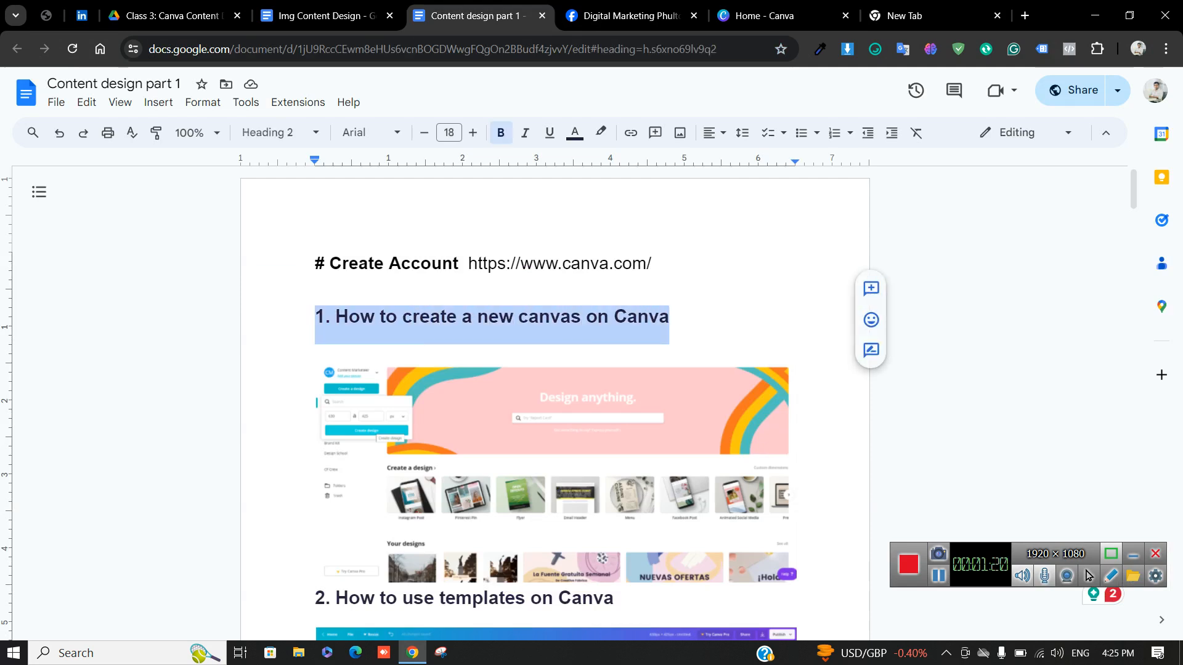
pyautogui.click(399, 316)
pyautogui.click(770, 15)
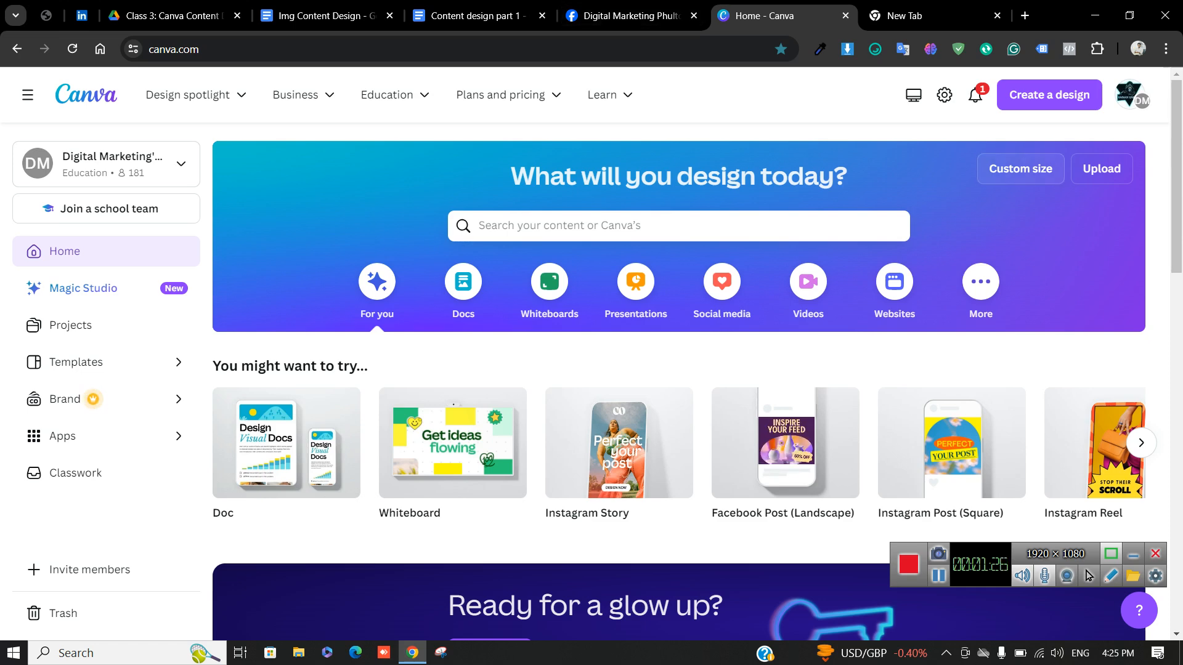
# Open Custom size and check the measurement units list, keeping px
pyautogui.click(1021, 168)
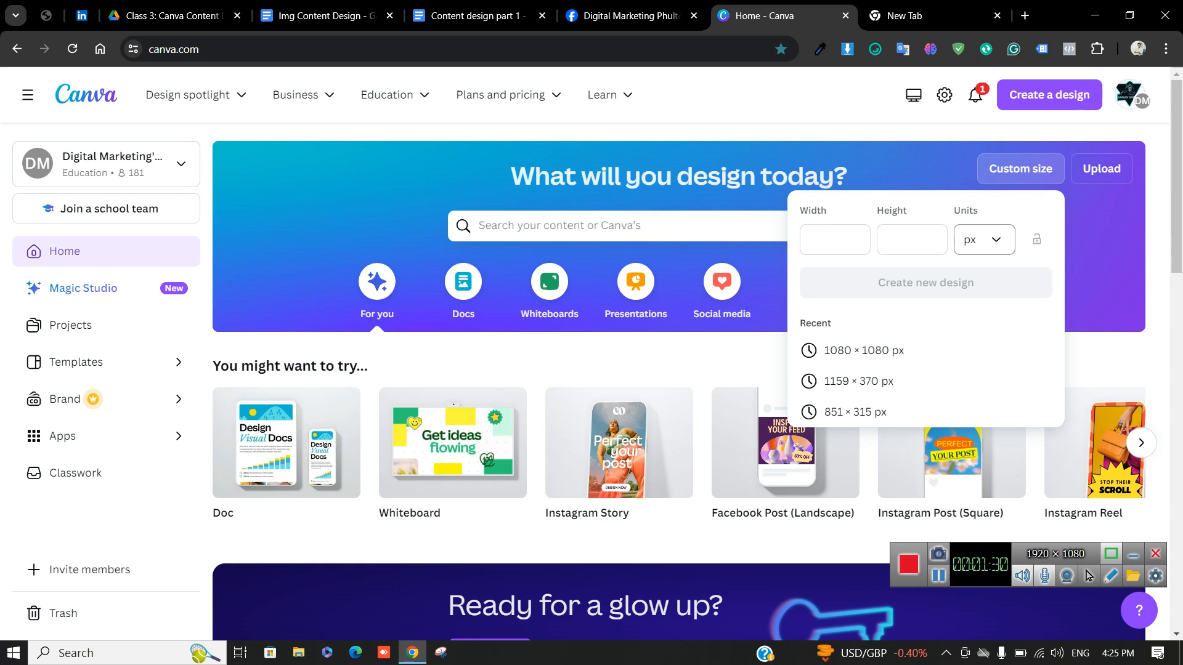
pyautogui.click(985, 240)
pyautogui.press('Escape')
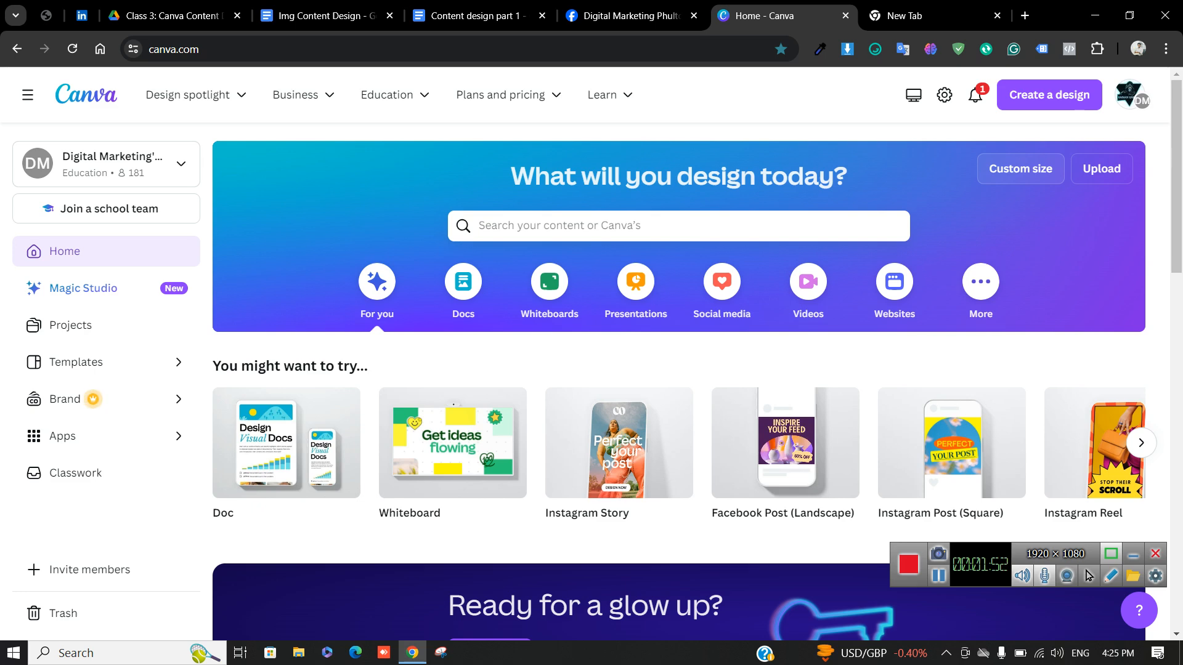
pyautogui.click(1020, 169)
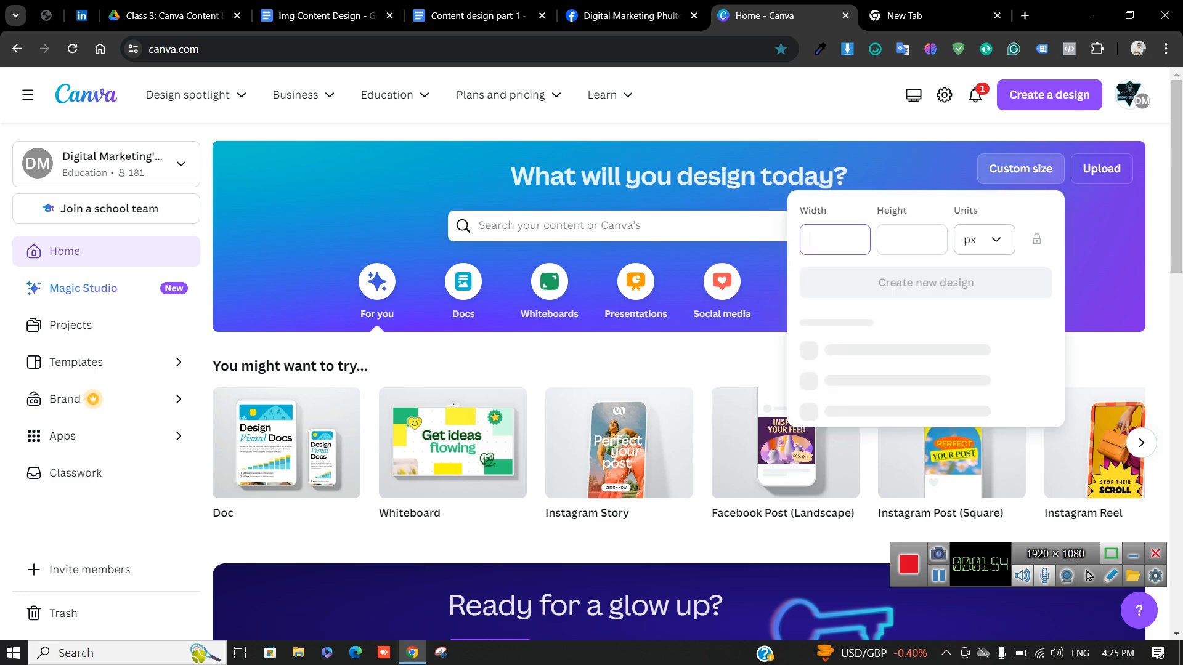
pyautogui.click(984, 240)
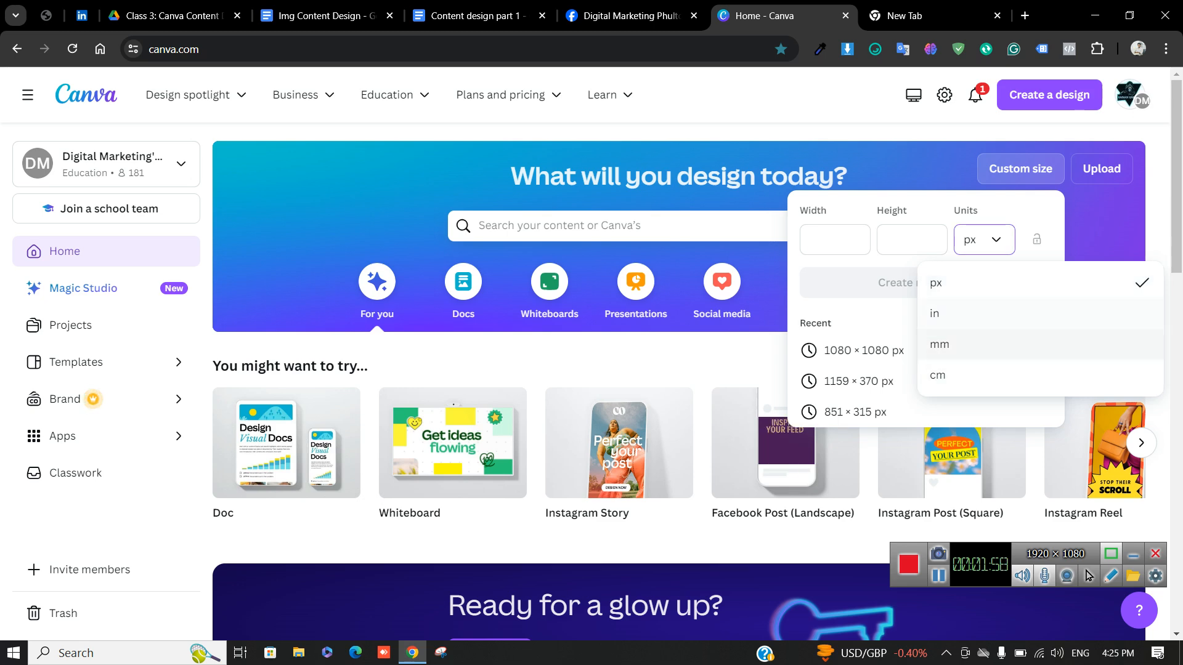
pyautogui.click(1102, 228)
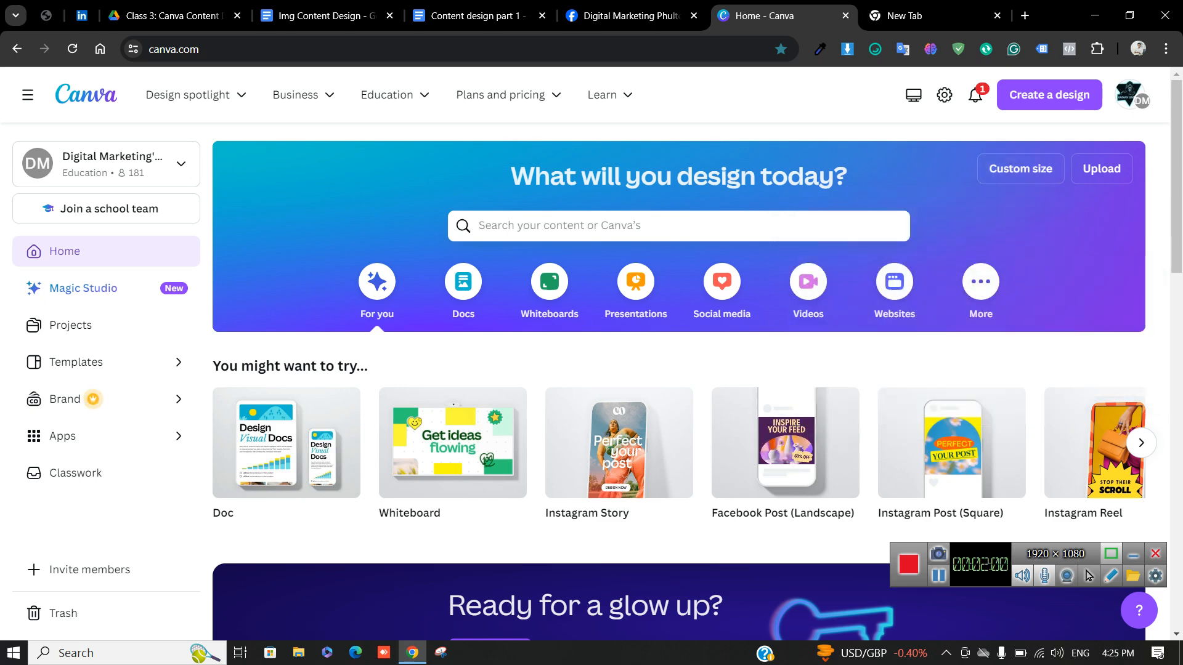
# Create a new 1080 × 1080 px design in its own tab, then switch to the Img Content Design notes
pyautogui.click(1020, 168)
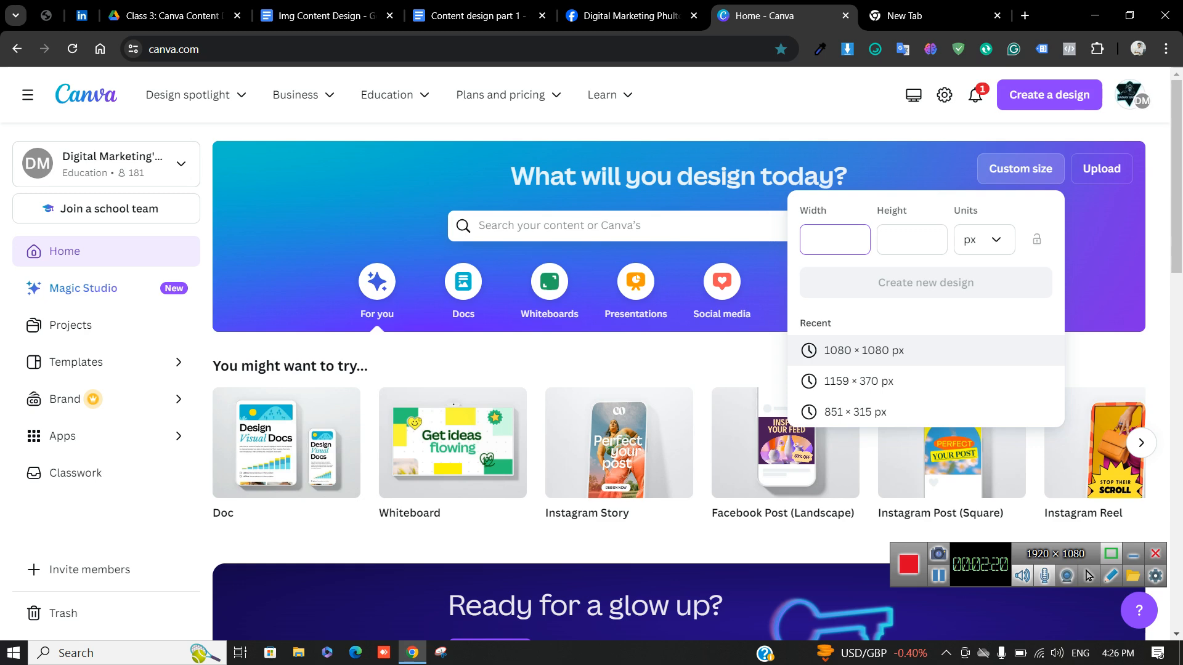
pyautogui.click(863, 350)
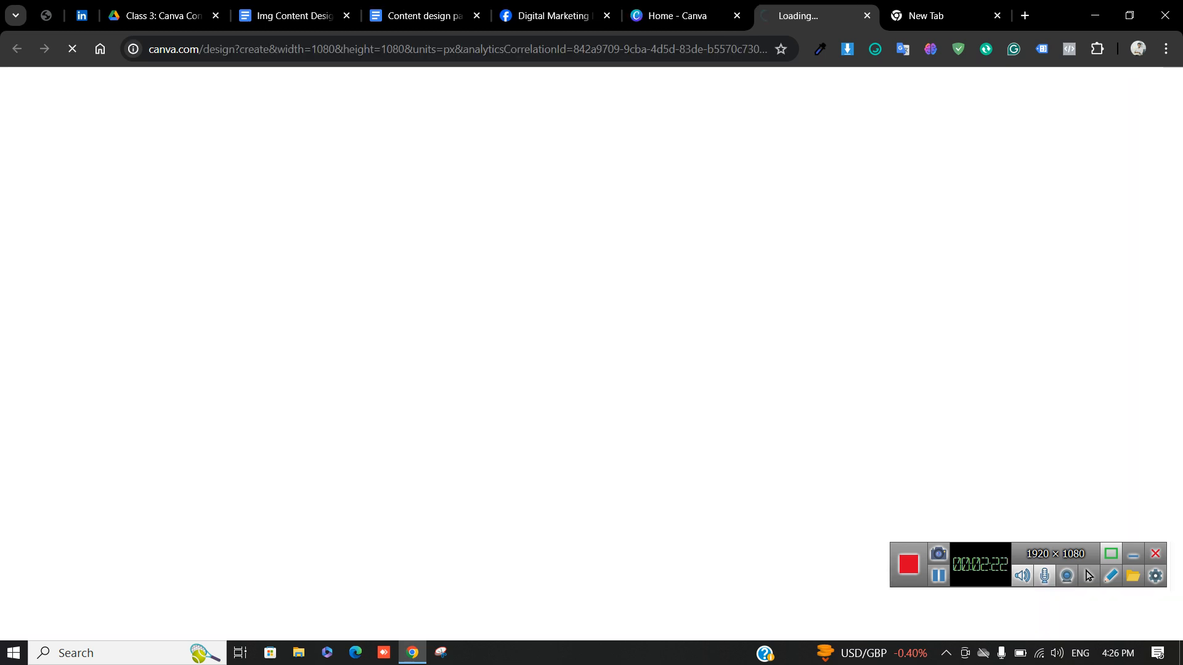
pyautogui.click(677, 16)
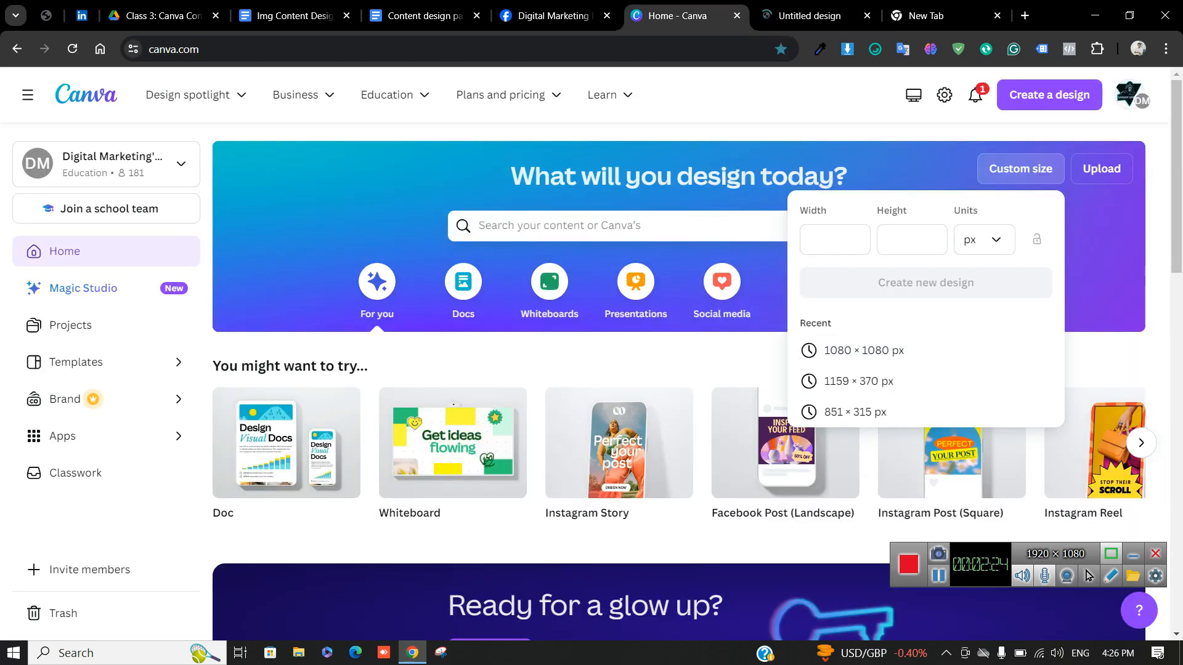
pyautogui.press('Escape')
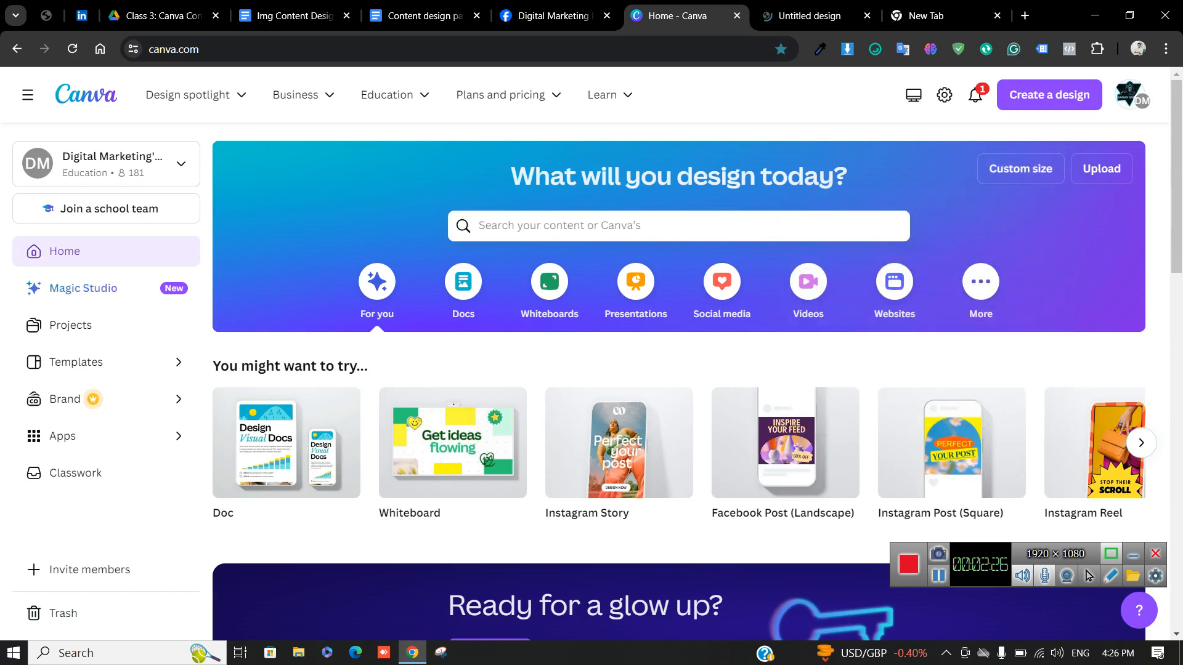
pyautogui.click(811, 16)
pyautogui.click(691, 16)
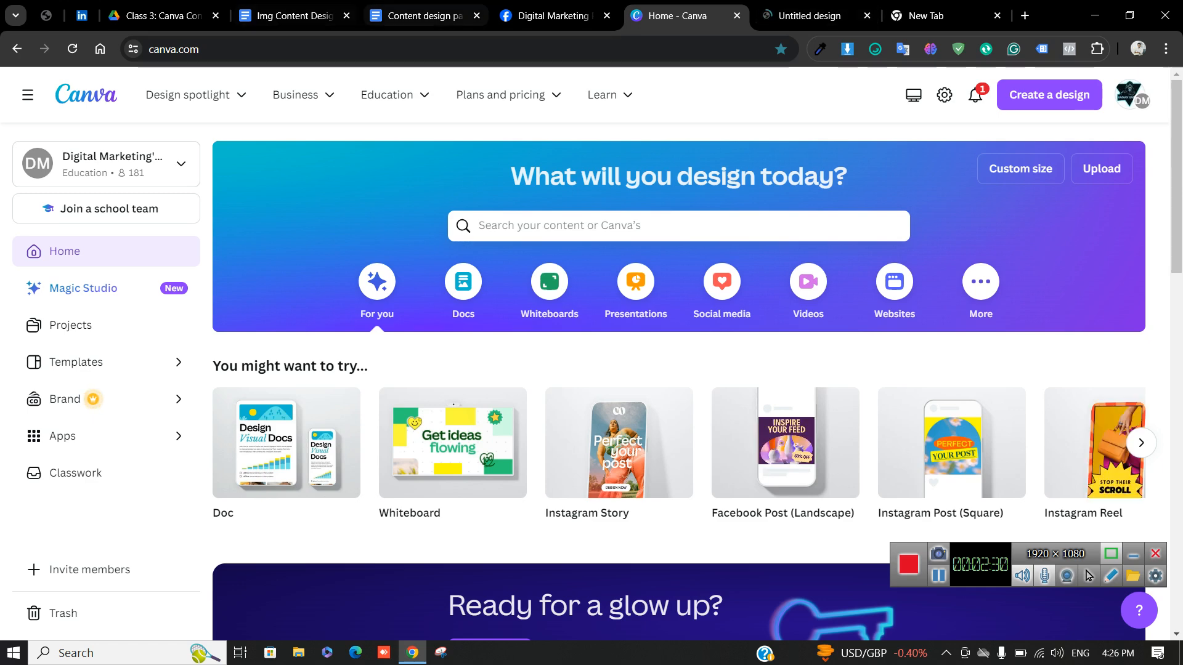
pyautogui.click(293, 16)
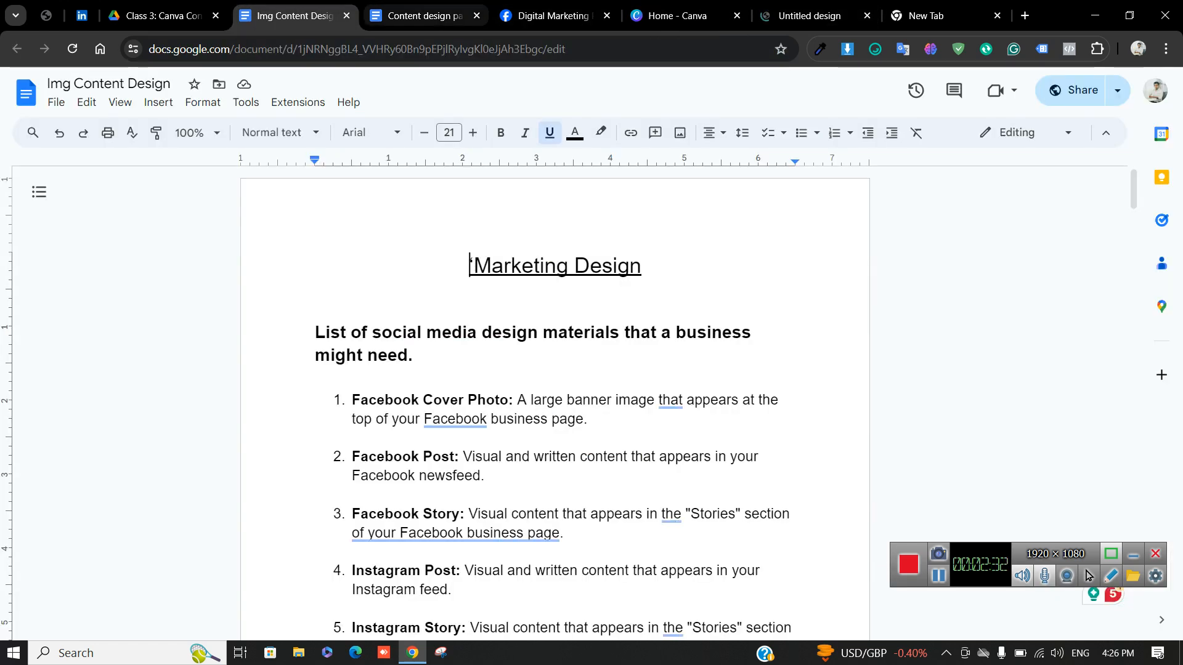
# Select the Marketing Design title line in the Img Content Design notes
pyautogui.scroll(-4, 555, 401)
pyautogui.scroll(4, 555, 401)
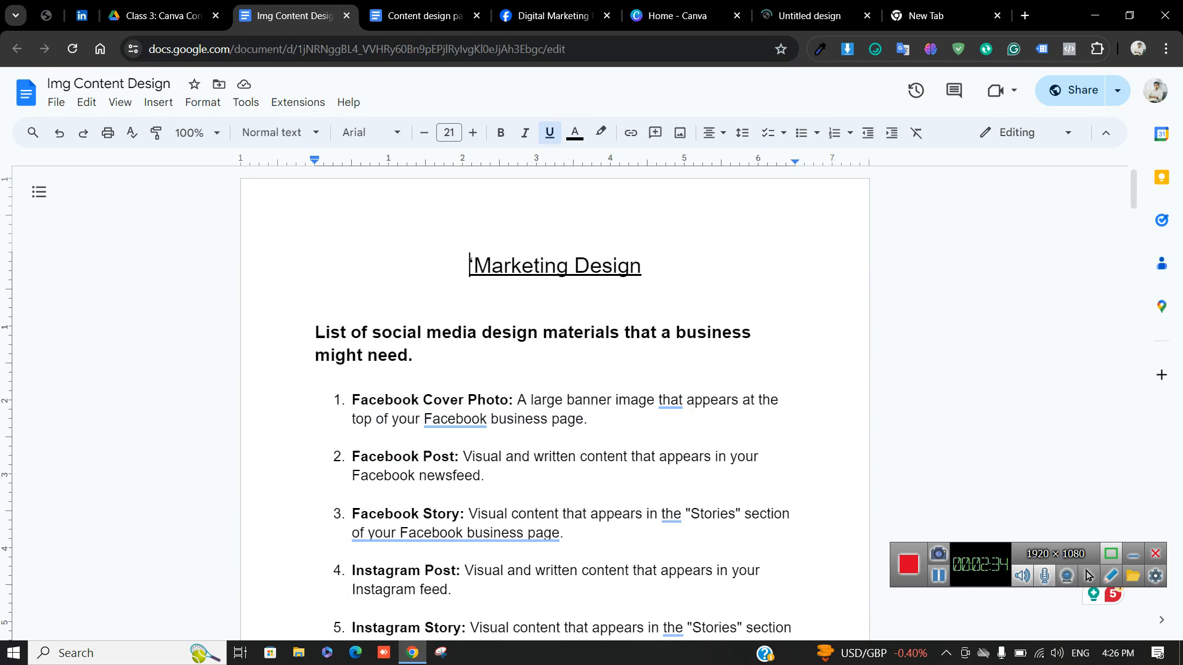
pyautogui.moveTo(647, 267); pyautogui.dragTo(591, 294)
pyautogui.tripleClick(524, 266)
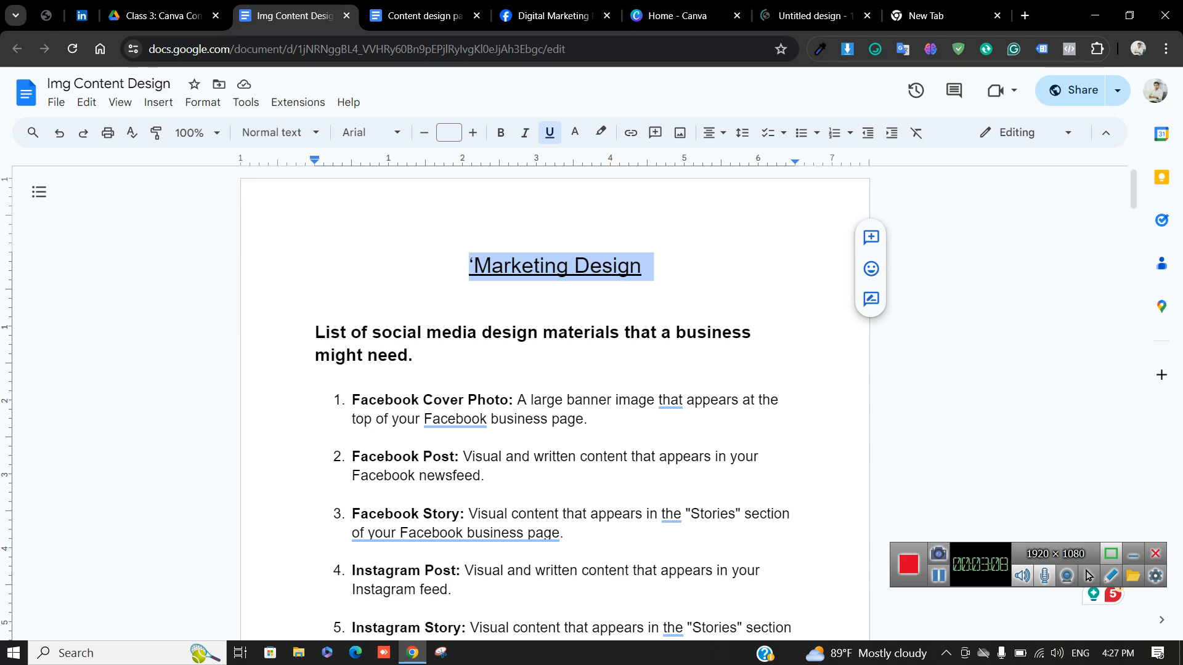
# Scroll down and highlight the recommended social media image-size lines
pyautogui.scroll(-2, 554, 400)
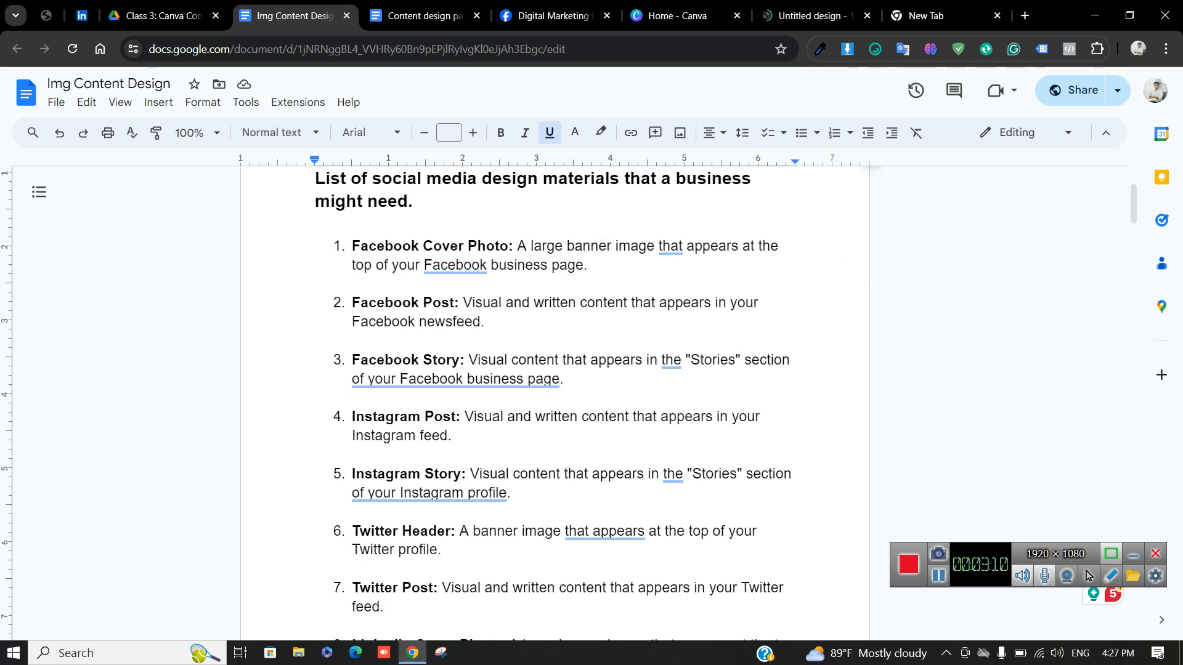
pyautogui.scroll(-1, 554, 401)
pyautogui.scroll(-12, 554, 401)
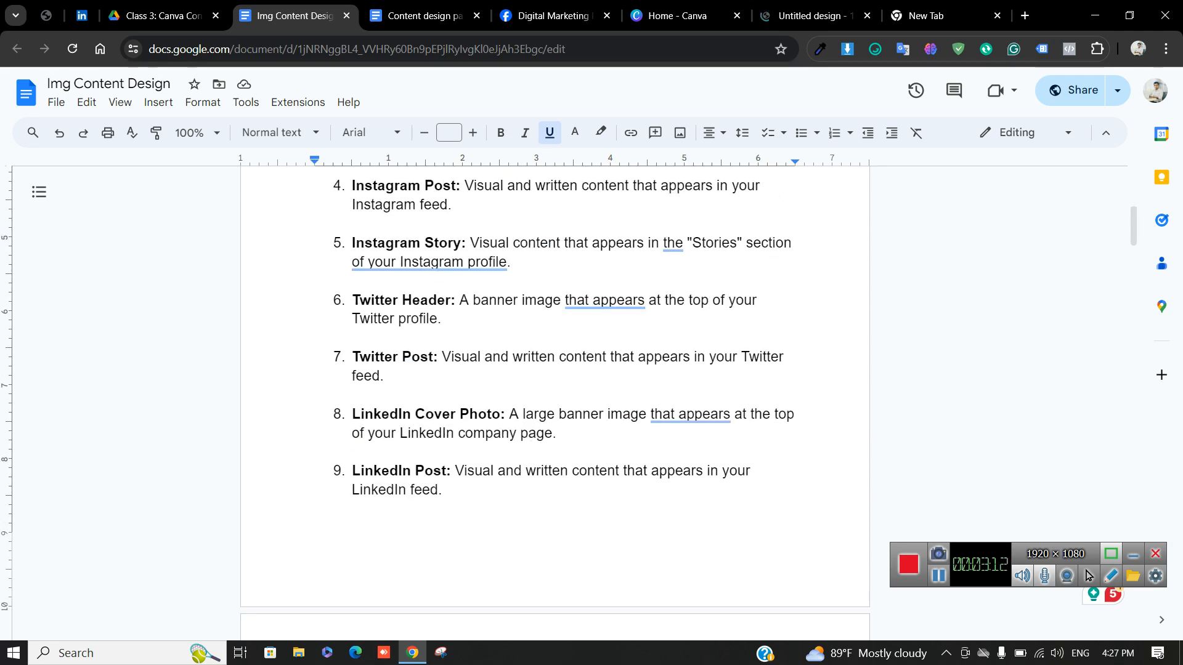
pyautogui.scroll(-2, 554, 401)
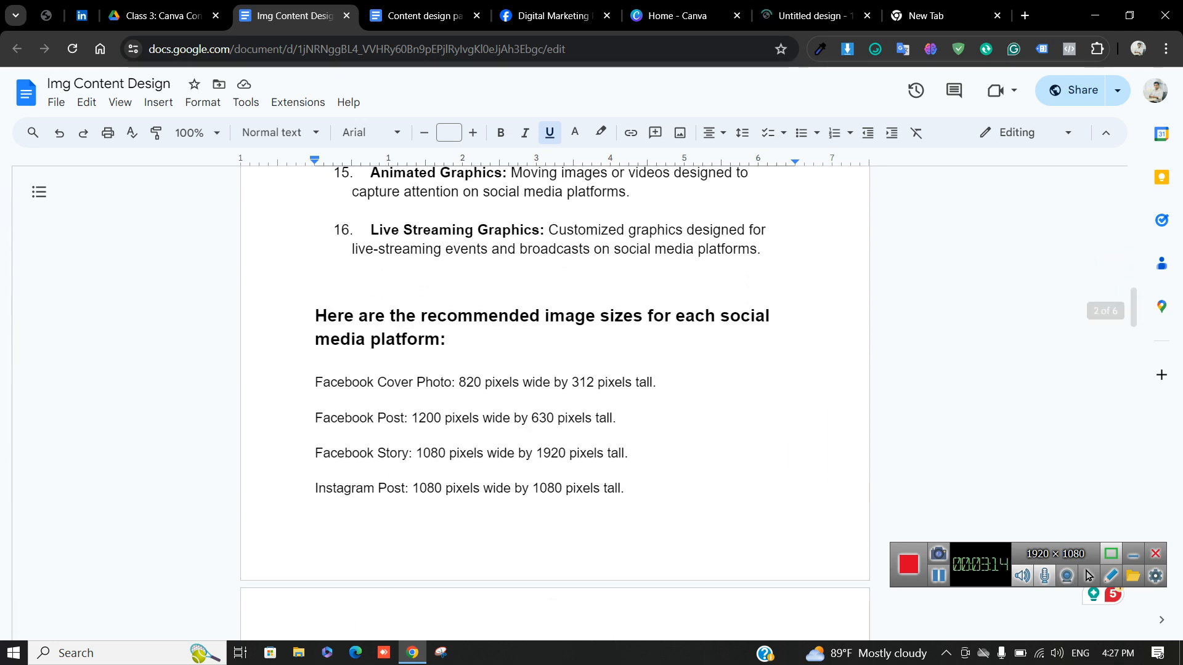
pyautogui.moveTo(316, 362); pyautogui.dragTo(315, 485)
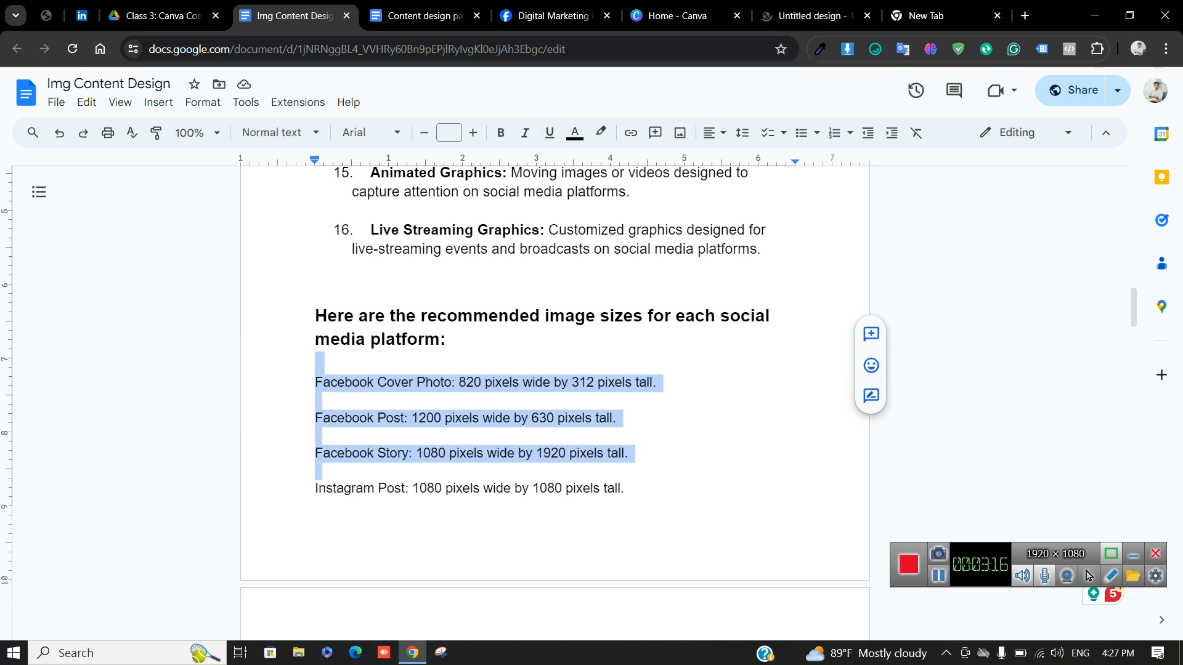
pyautogui.scroll(-2, 493, 401)
pyautogui.click(540, 264)
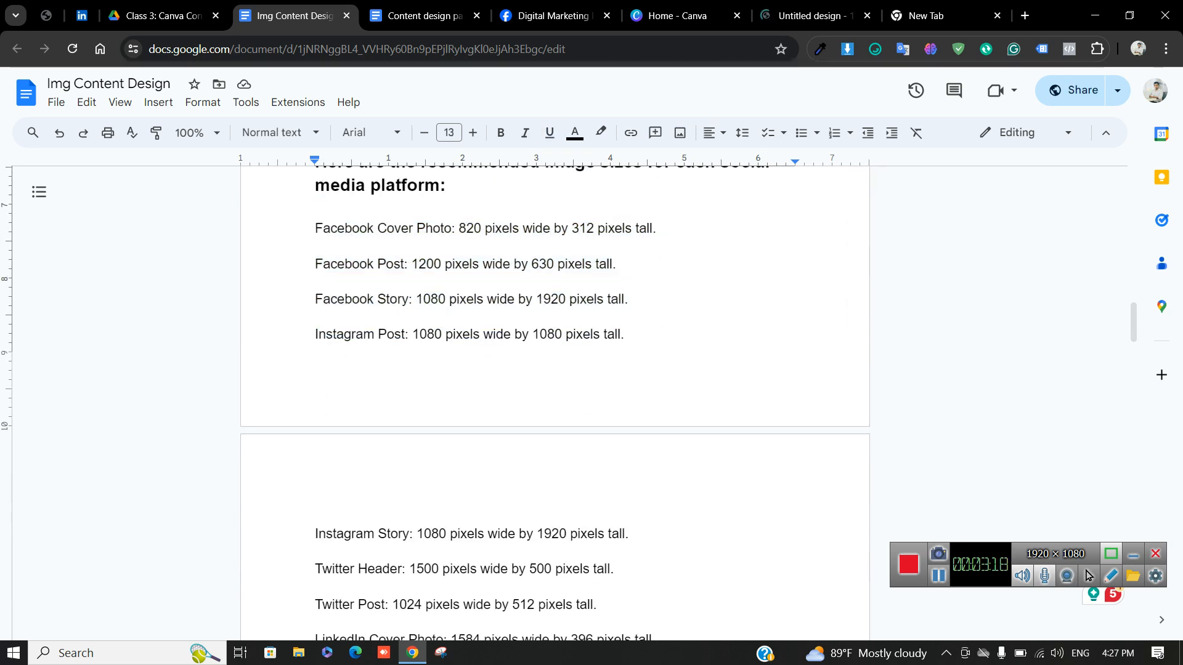
# Highlight the remaining image-size lines, then go to the Canva home page tab
pyautogui.scroll(-5, 555, 401)
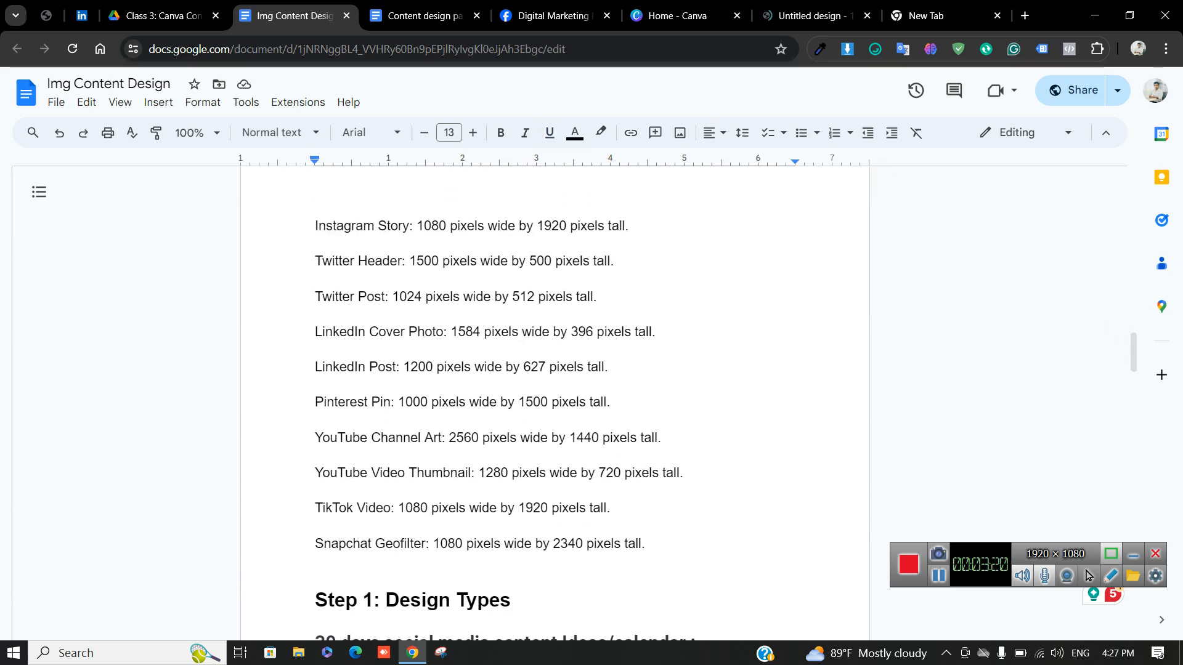
pyautogui.scroll(-2, 555, 400)
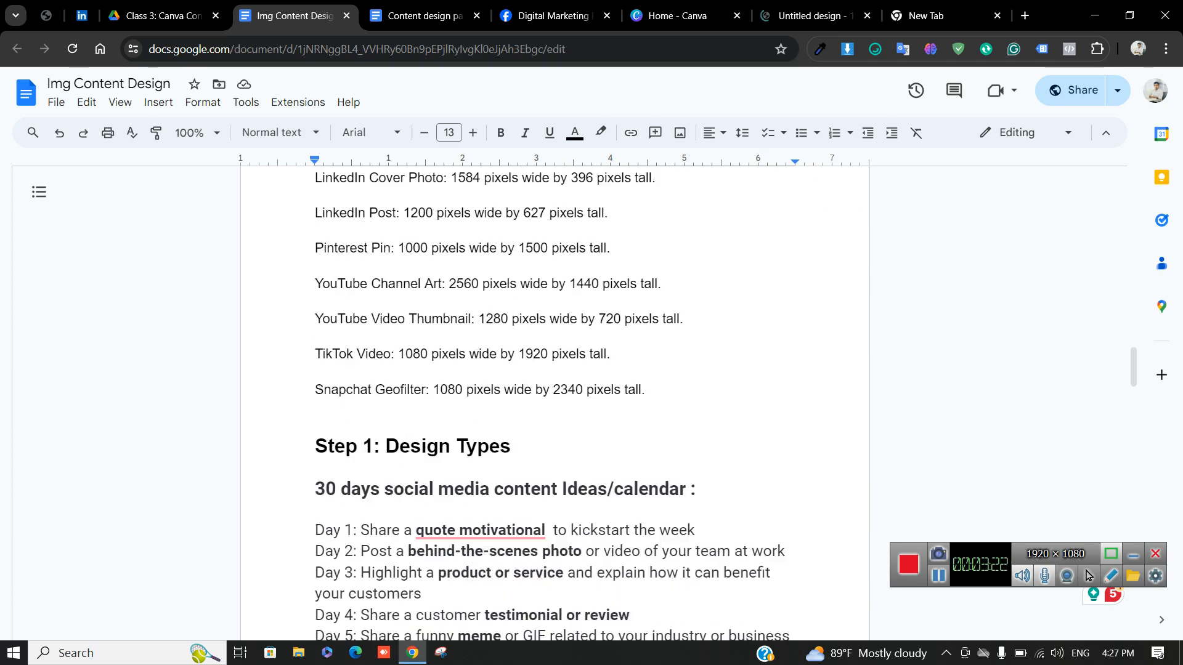
pyautogui.moveTo(647, 392); pyautogui.dragTo(394, 231)
pyautogui.scroll(2, 394, 231)
pyautogui.scroll(1, 493, 370)
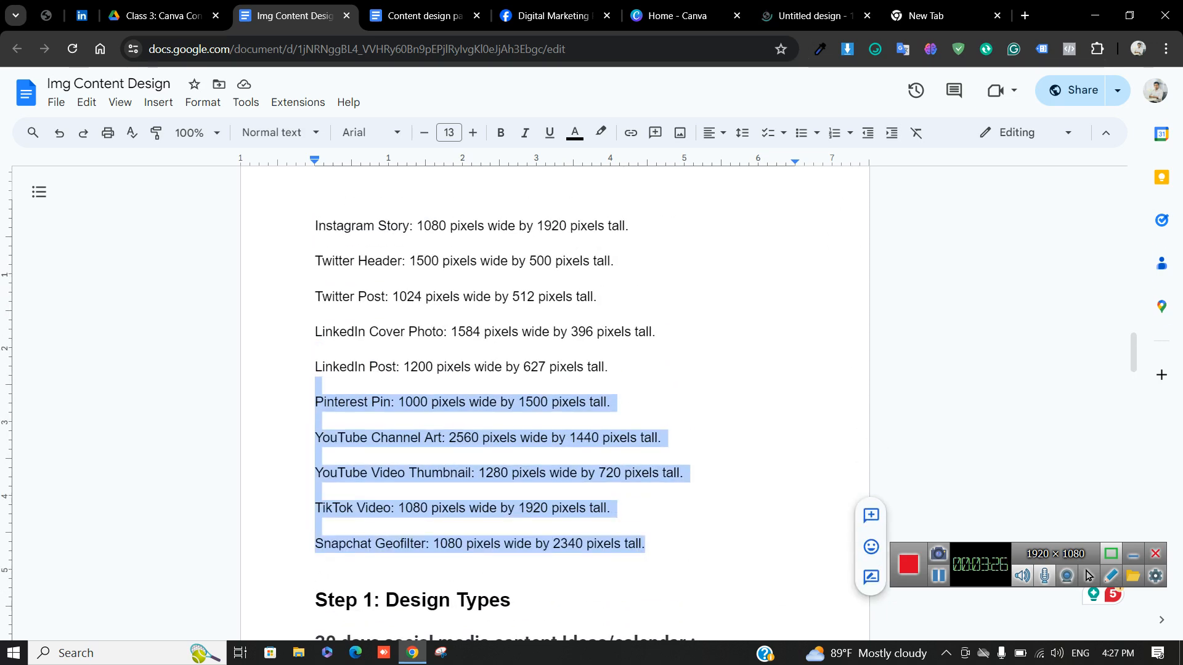
pyautogui.click(678, 16)
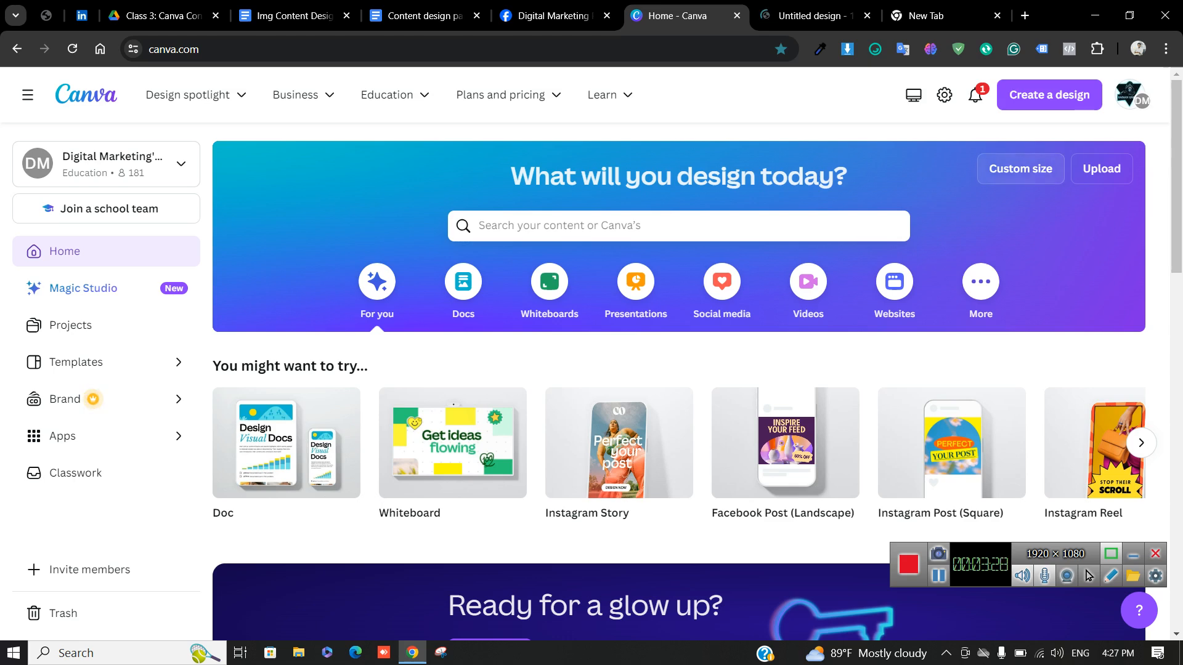
# Dismiss the Custom size panel and search the Canva home page for 'instagram post'
pyautogui.click(1021, 168)
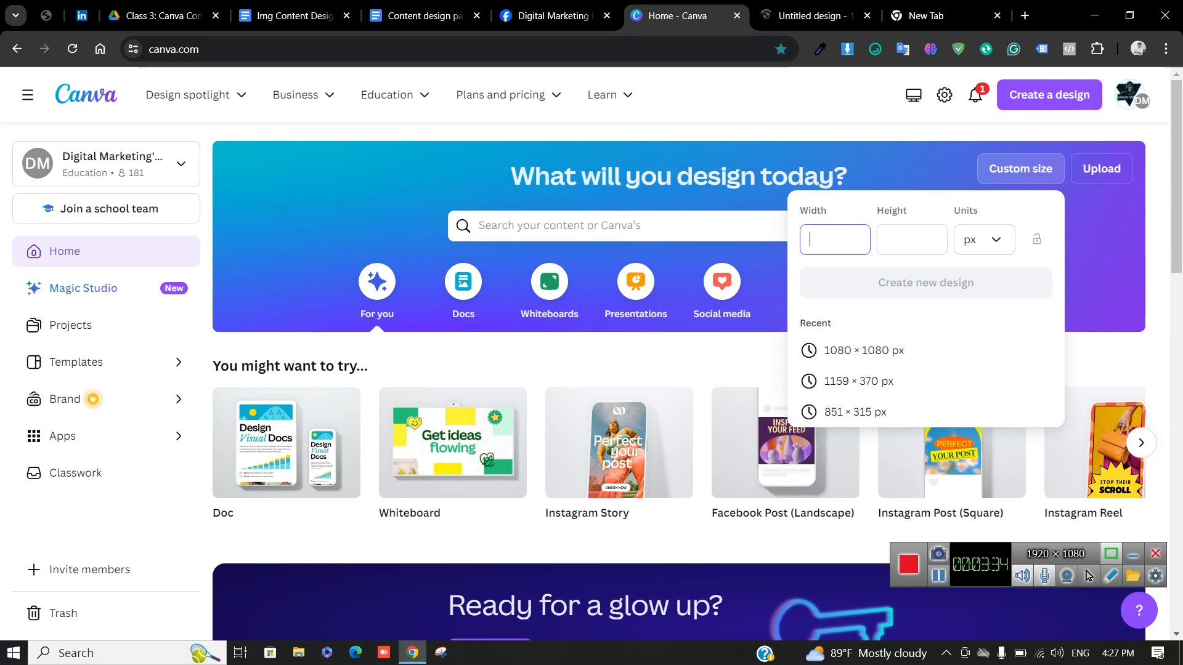
pyautogui.press('Escape')
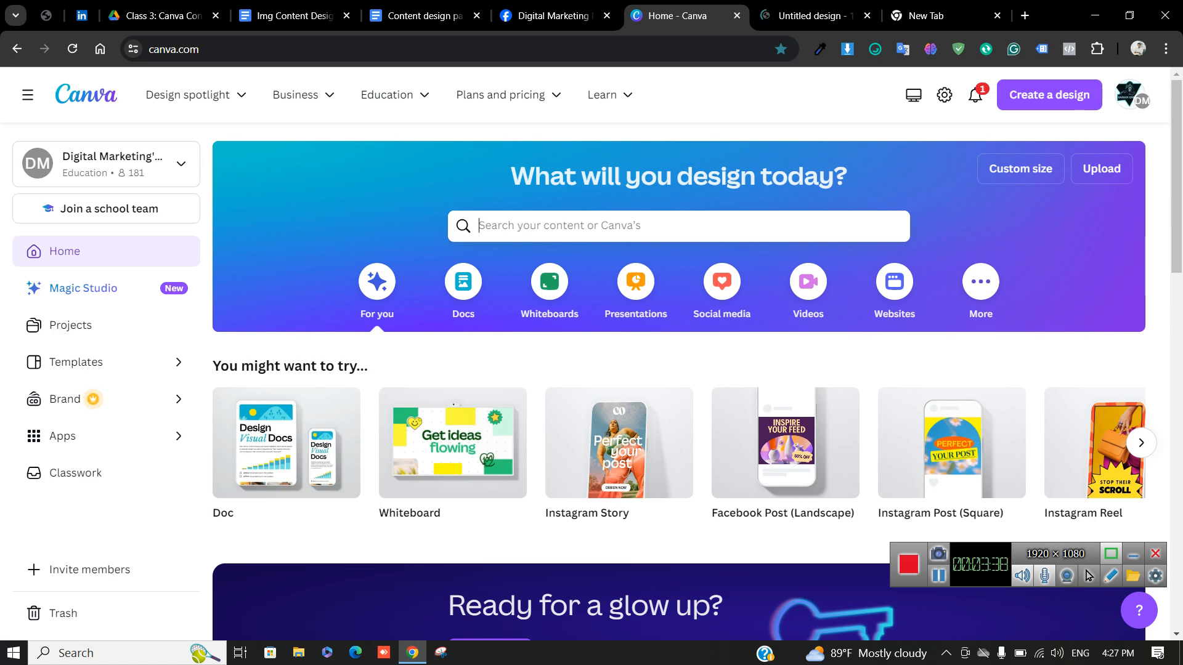
pyautogui.write('insta')
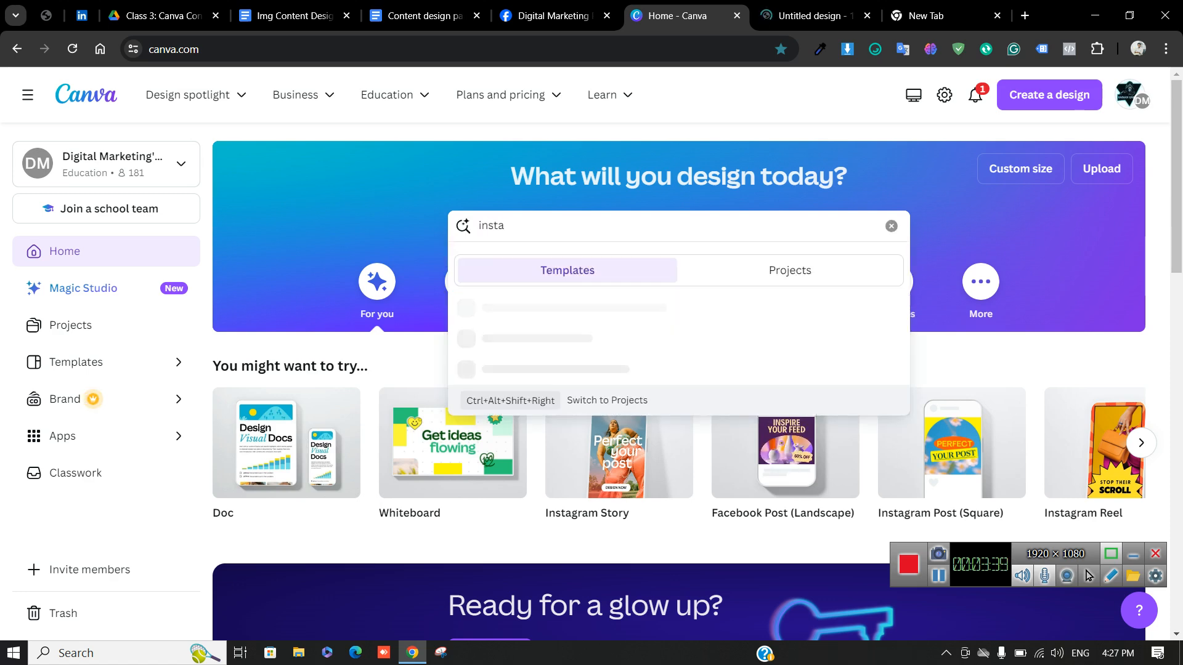
pyautogui.write('gram post')
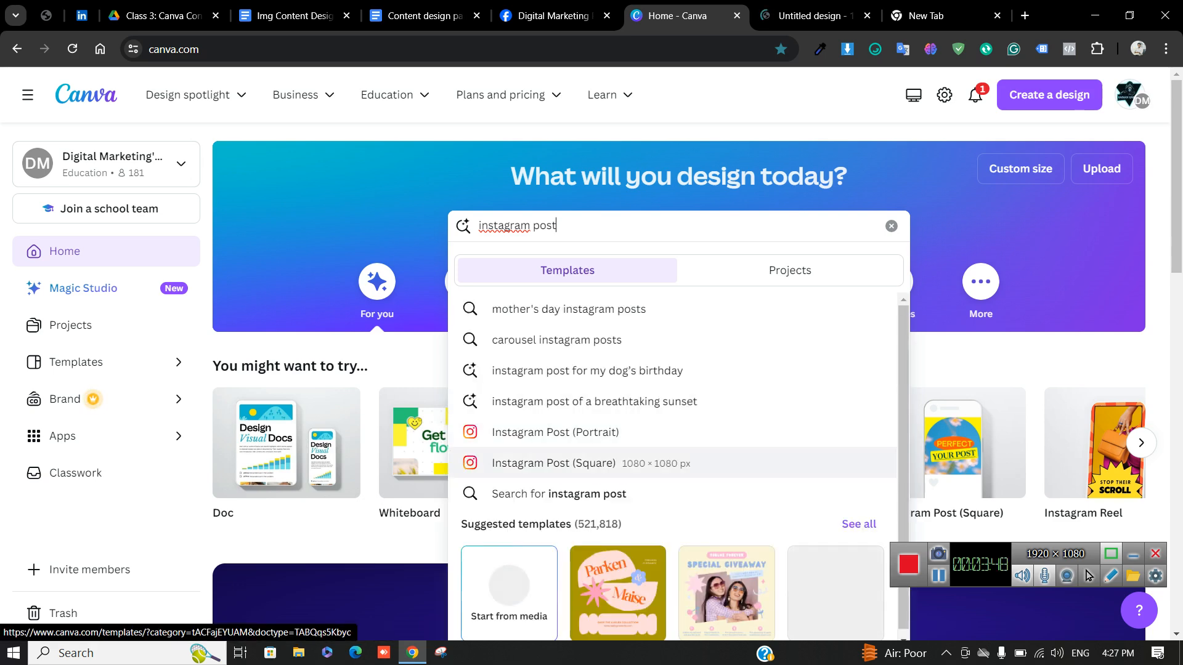
# Open the Instagram Post (Square) templates and scroll down through the gallery of designs
pyautogui.click(554, 463)
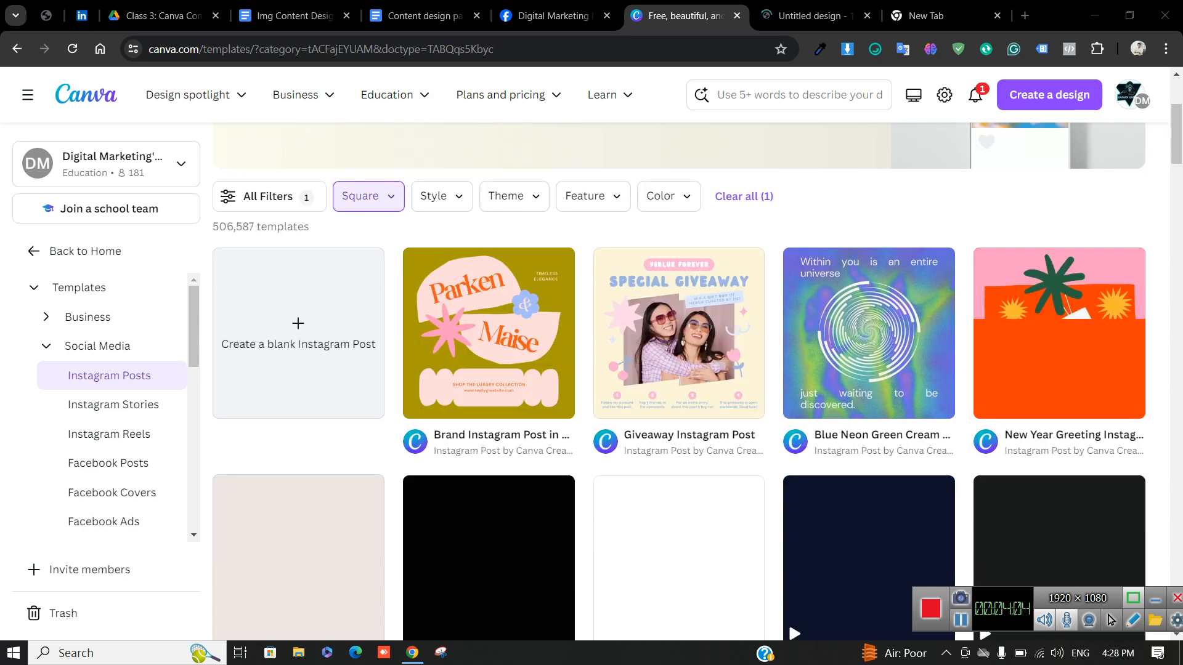
pyautogui.scroll(-2, 678, 382)
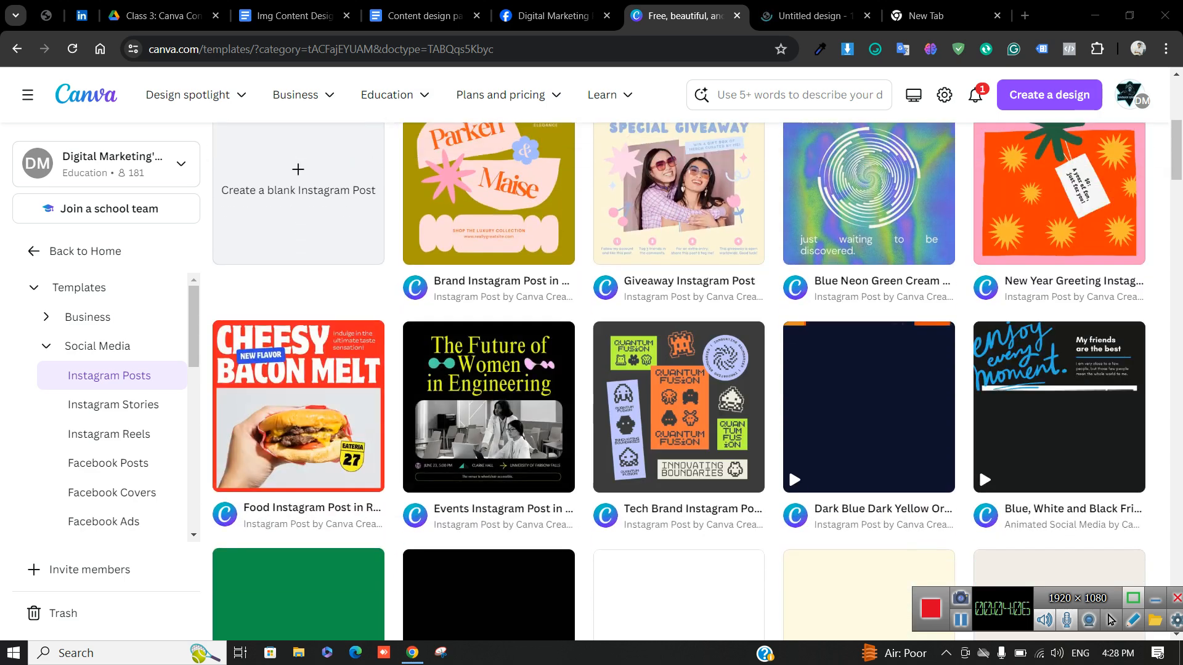
pyautogui.scroll(-3, 679, 382)
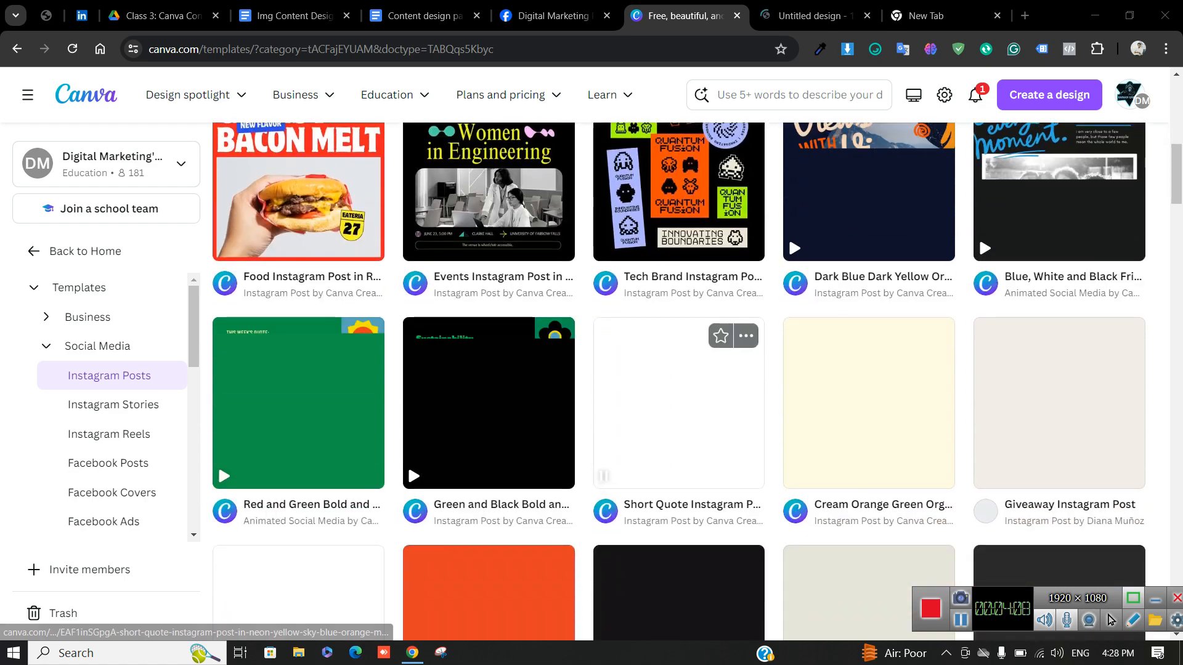
pyautogui.scroll(-2, 679, 379)
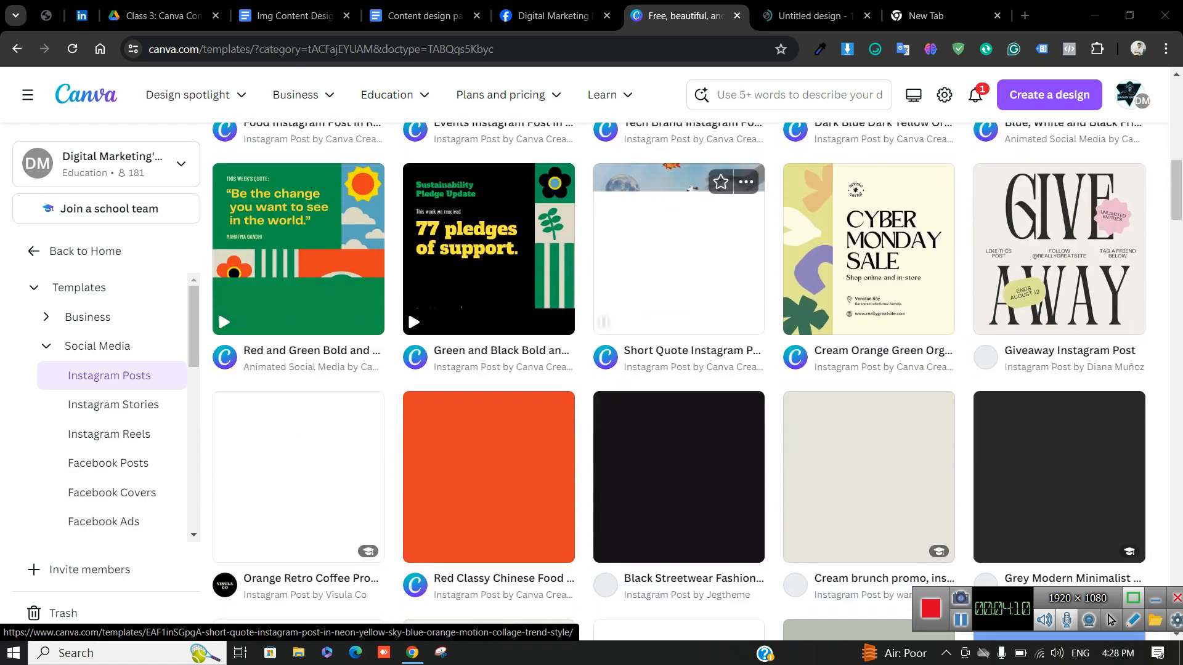
pyautogui.scroll(-1, 679, 379)
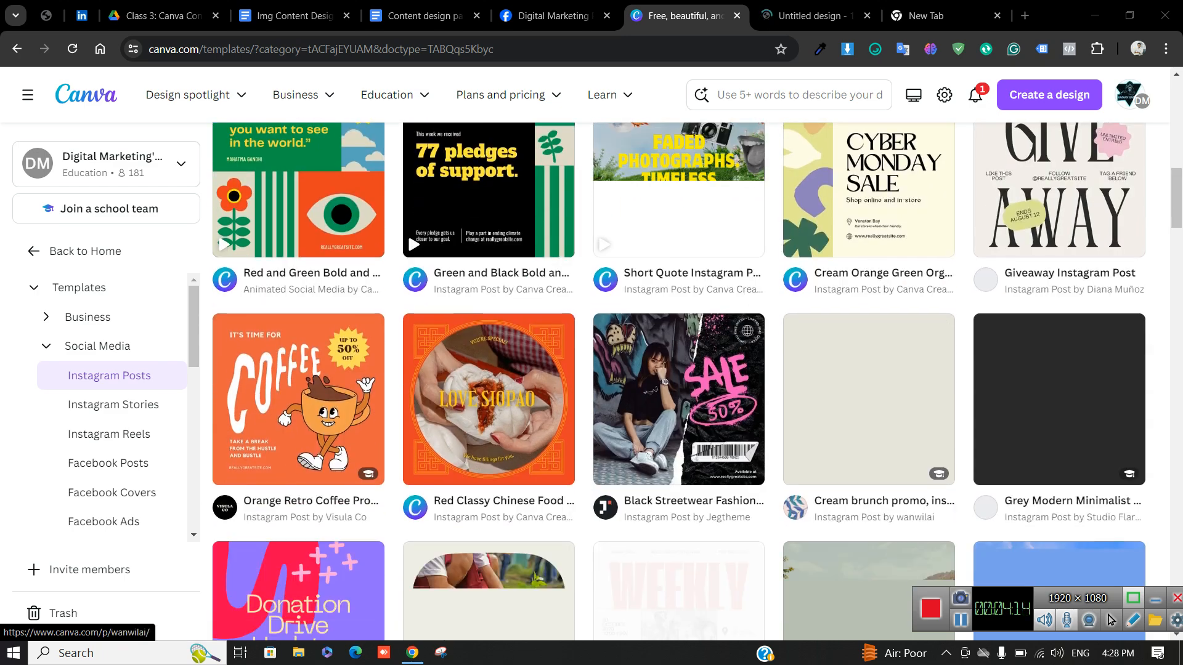
pyautogui.scroll(-2, 679, 382)
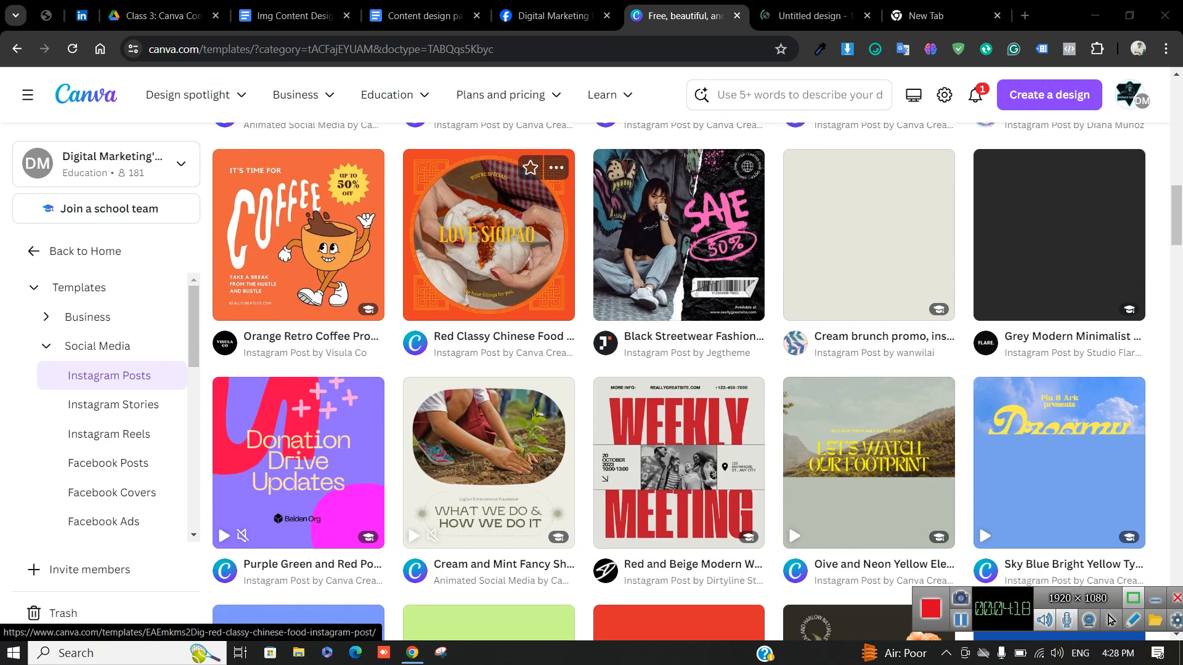
pyautogui.scroll(-4, 489, 320)
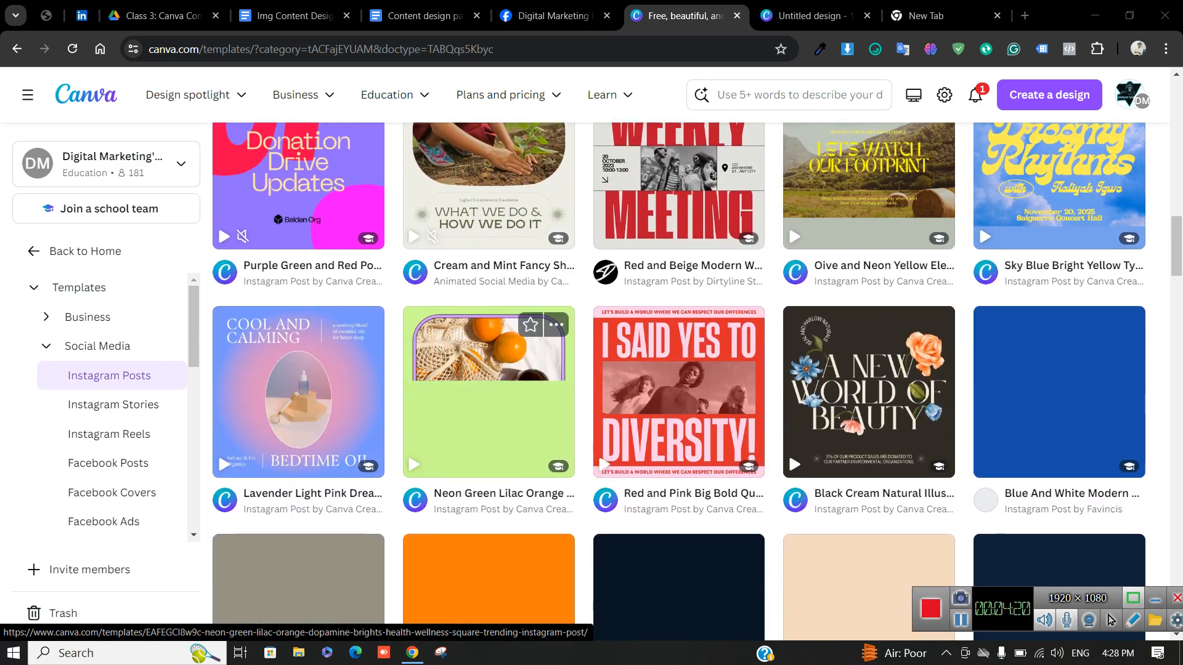
pyautogui.scroll(-1, 679, 382)
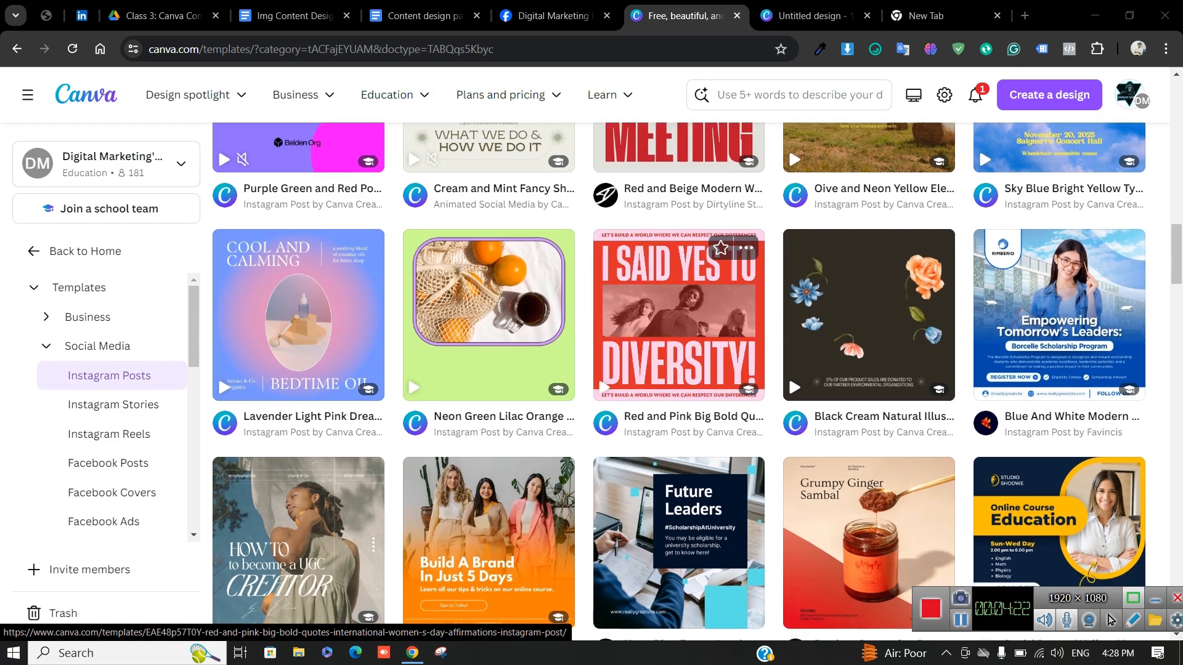
# Preview the Blue And White Modern Scholarship Program template, then move to the Google new tab
pyautogui.click(1060, 315)
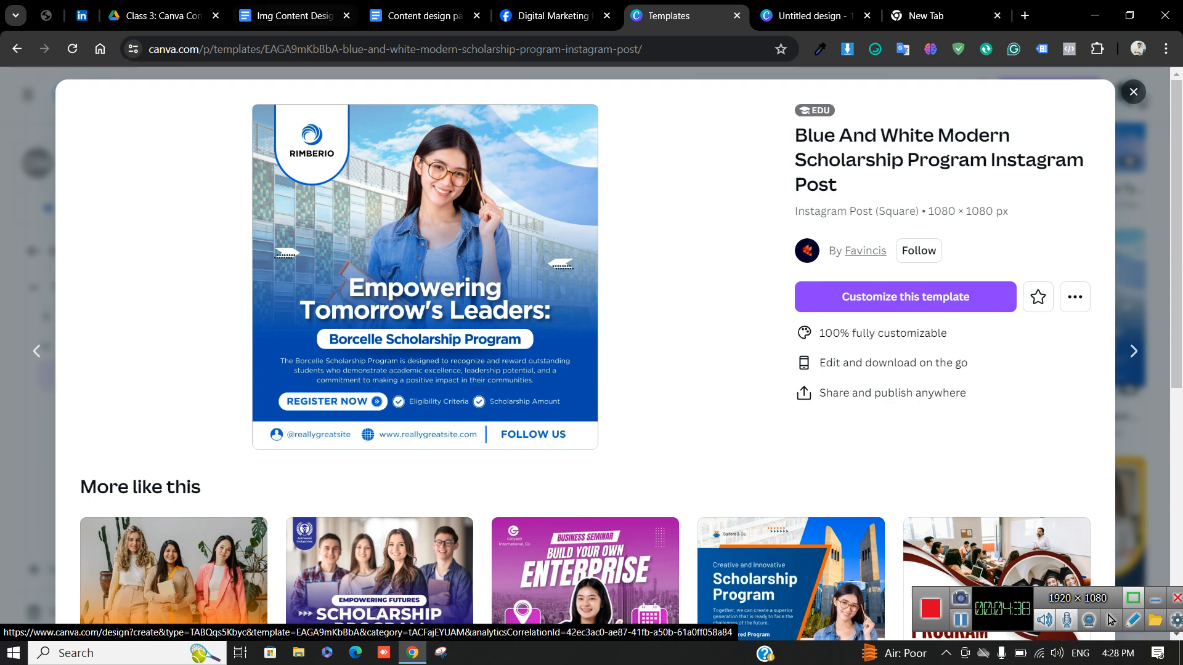
pyautogui.click(814, 16)
pyautogui.hotkey('ctrl', 'Tab')
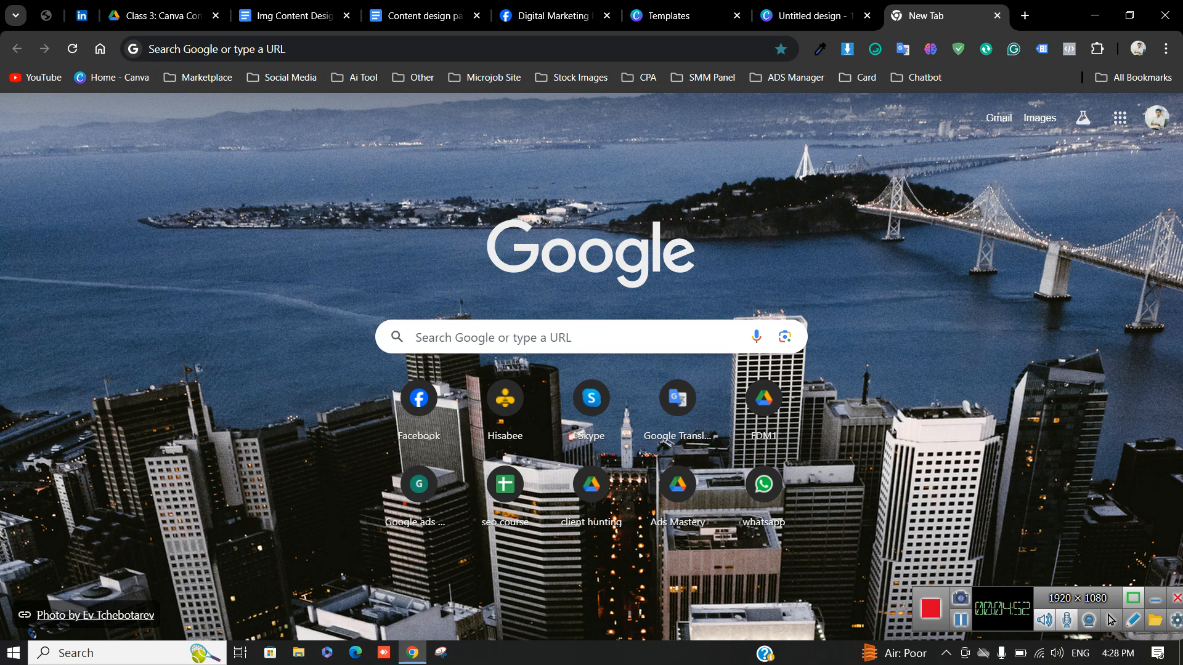
# Check the blank 1080 × 1080 design, then close the scholarship template preview in the Templates tab
pyautogui.click(813, 16)
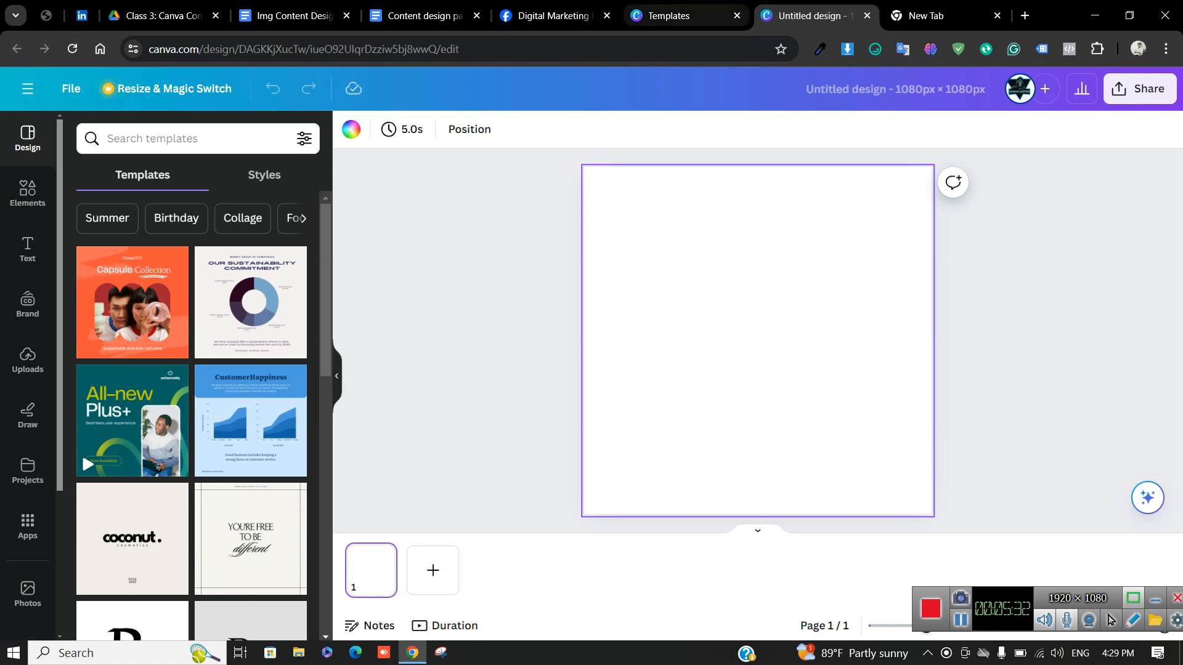
pyautogui.click(677, 16)
pyautogui.scroll(-5, 585, 579)
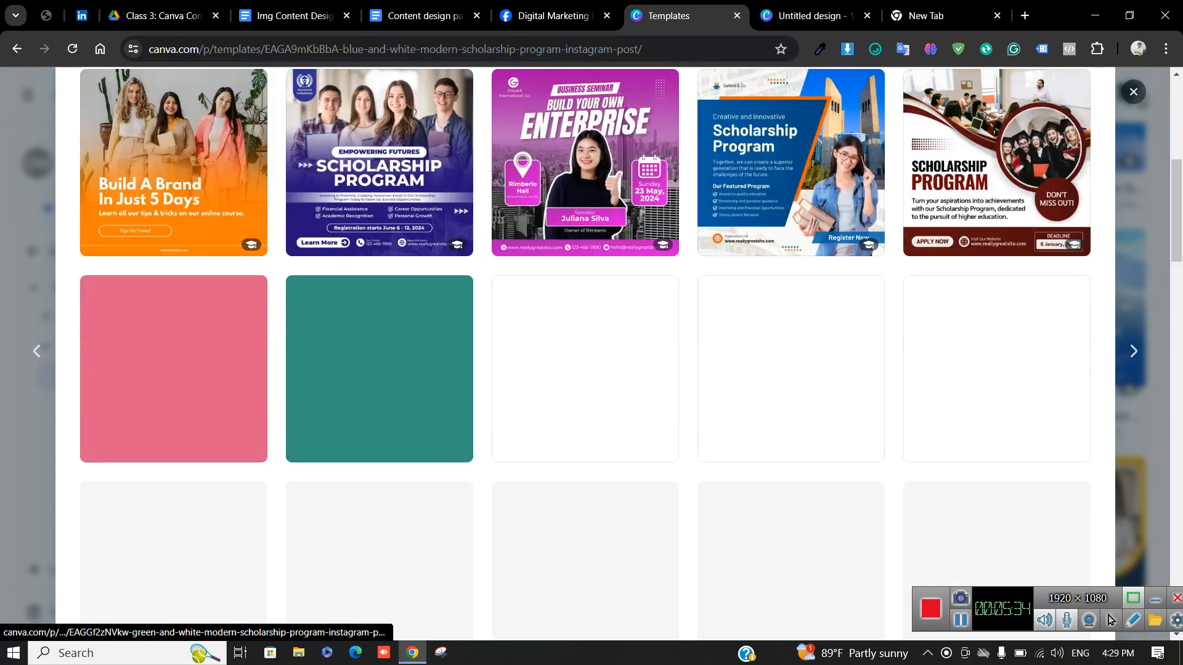
pyautogui.scroll(5, 585, 579)
pyautogui.click(1133, 92)
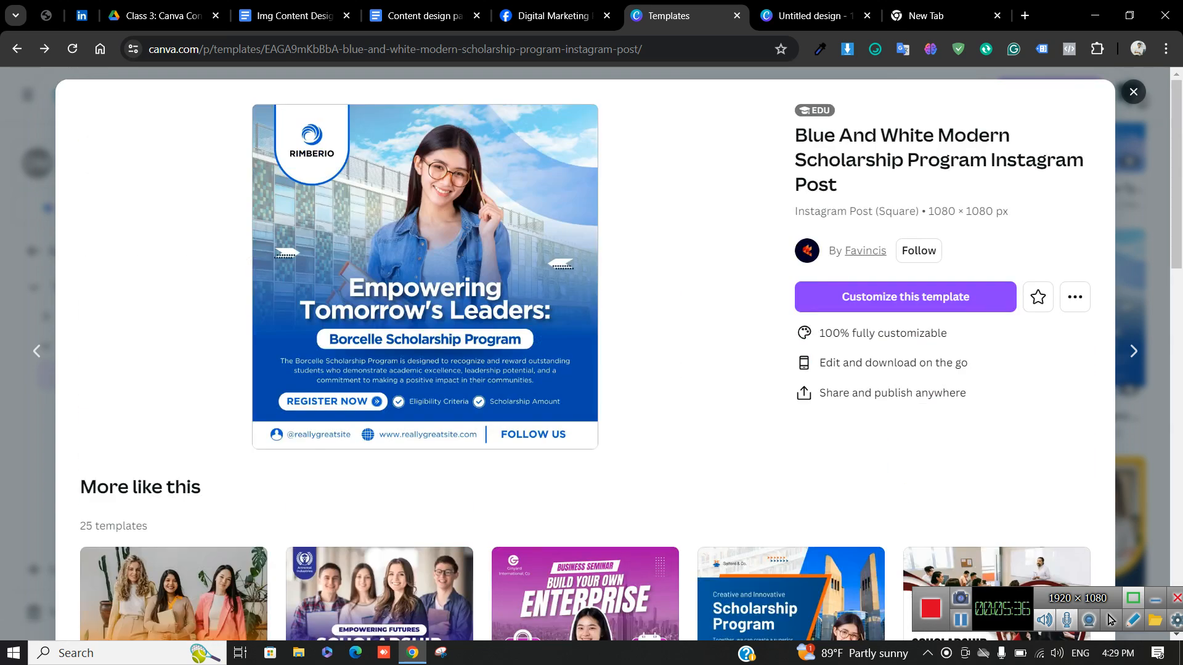
pyautogui.scroll(7, 678, 382)
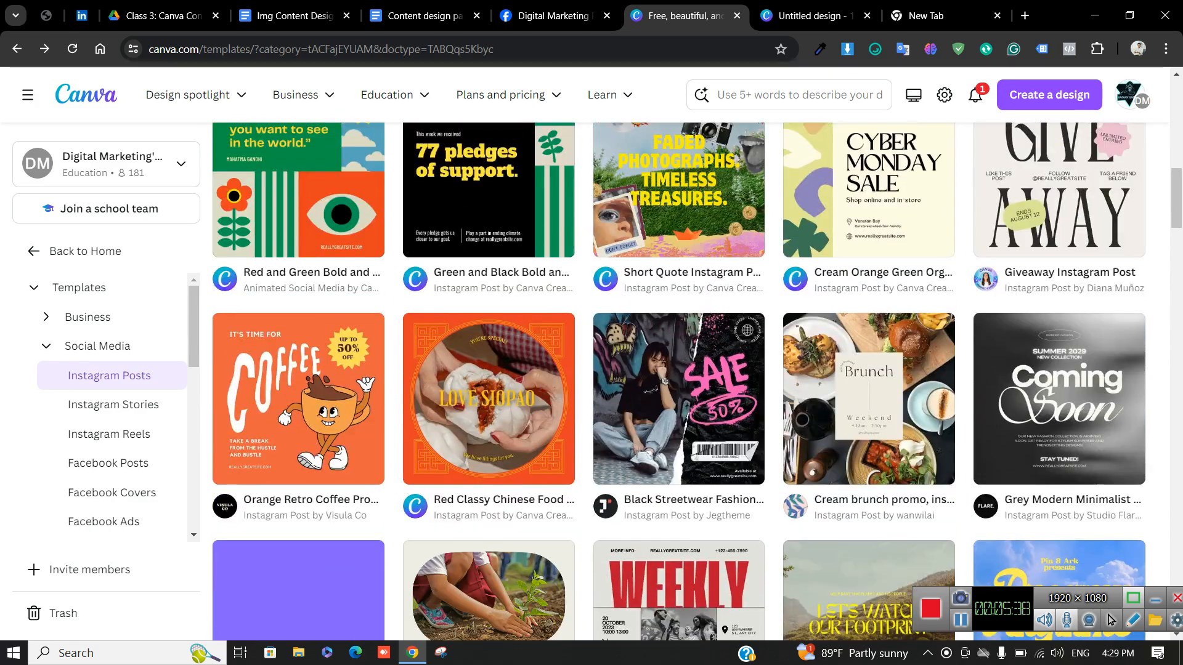
# Return to the Canva home page from the Instagram Posts gallery
pyautogui.moveTo(197, 95)
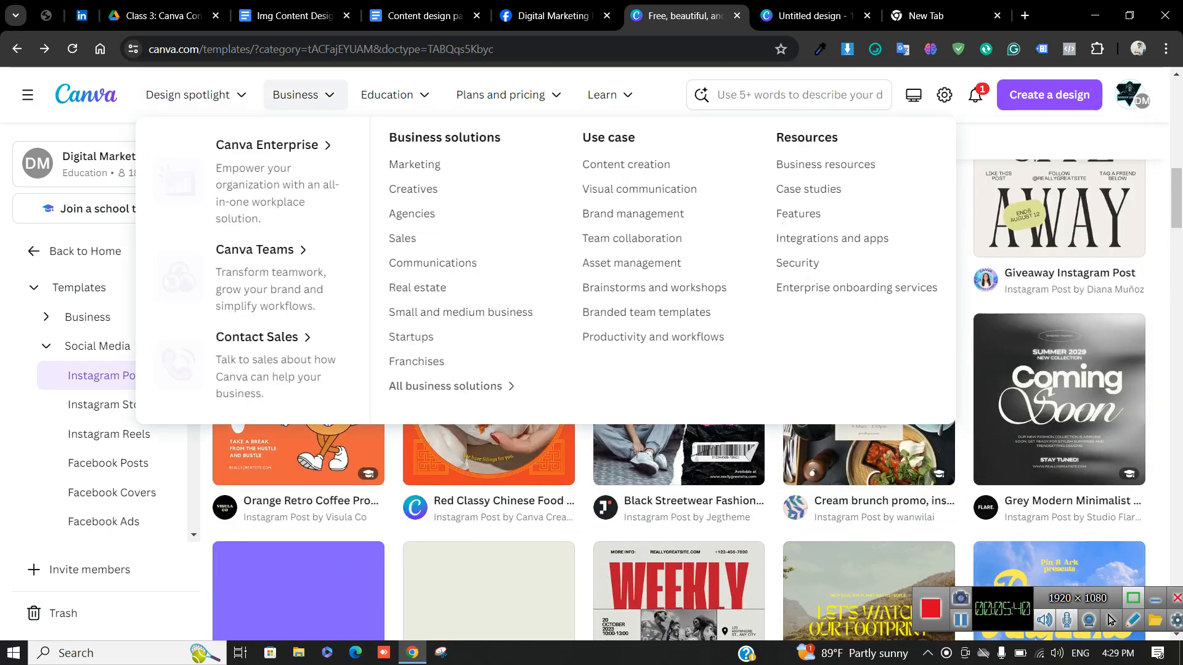
pyautogui.moveTo(500, 95)
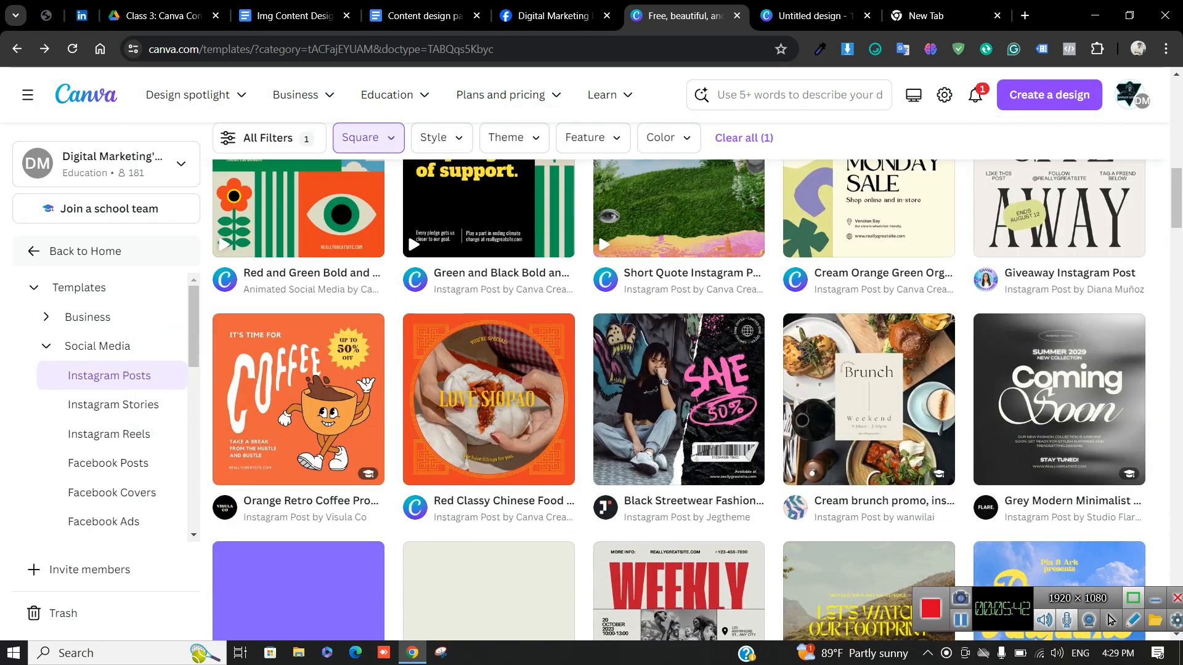
pyautogui.click(85, 251)
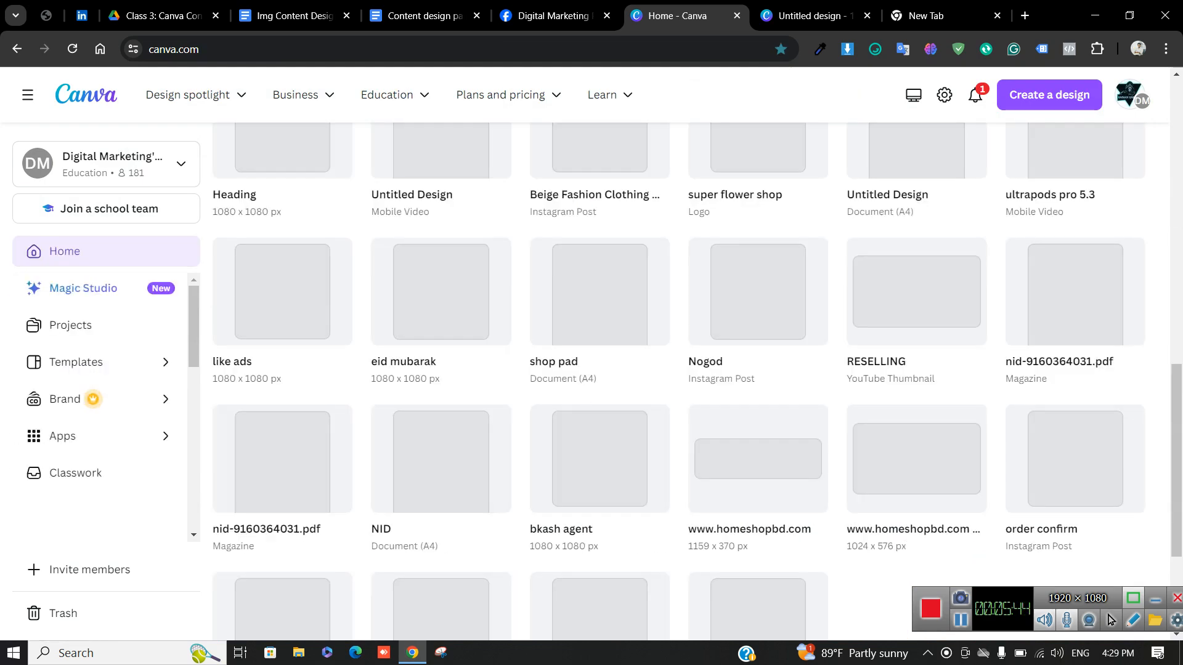
pyautogui.scroll(5, 616, 432)
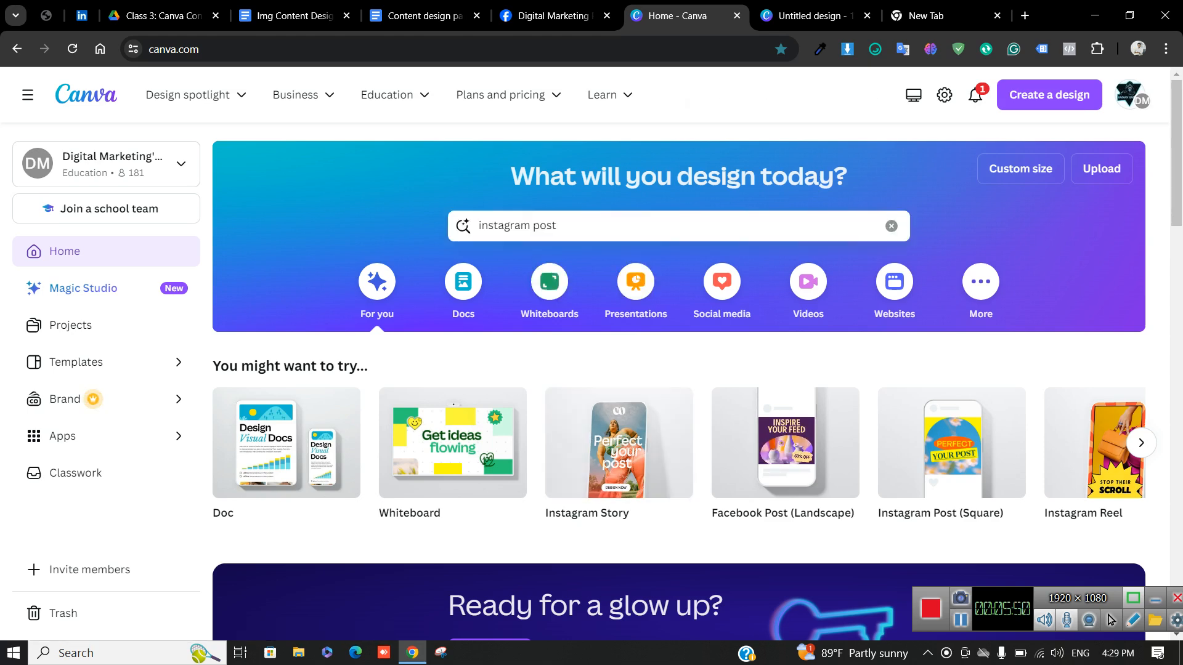
# Search templates for 'logo' and scroll through the Logo results grid and back to the top
pyautogui.tripleClick(548, 226)
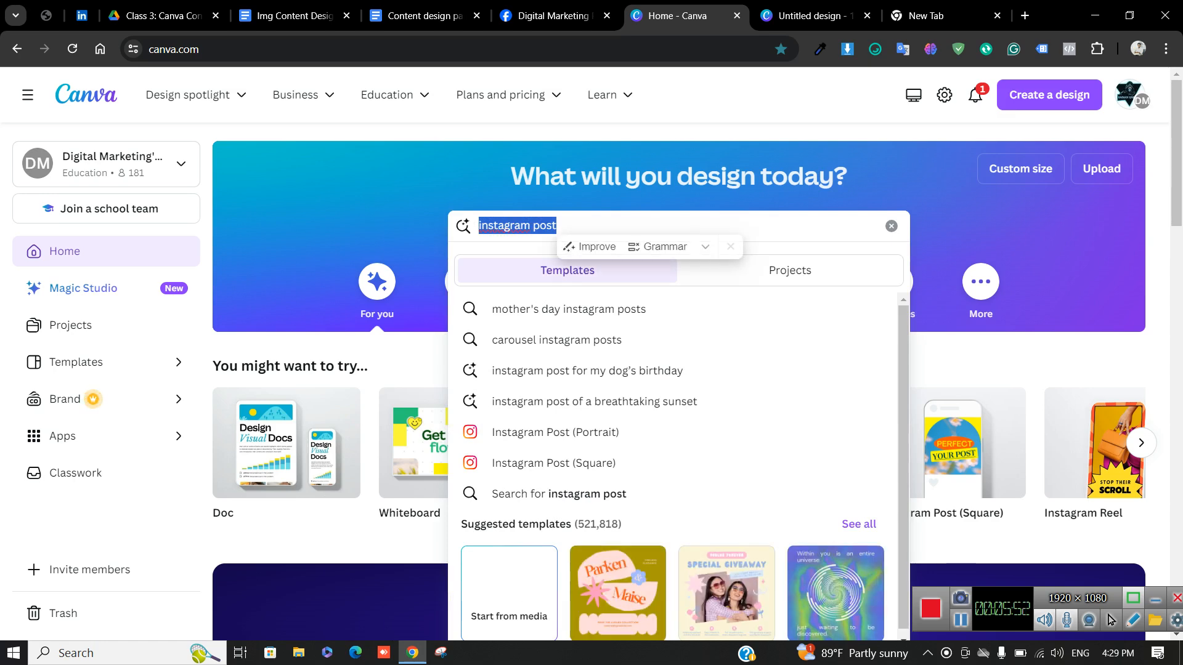
pyautogui.write('logo')
pyautogui.press('Return')
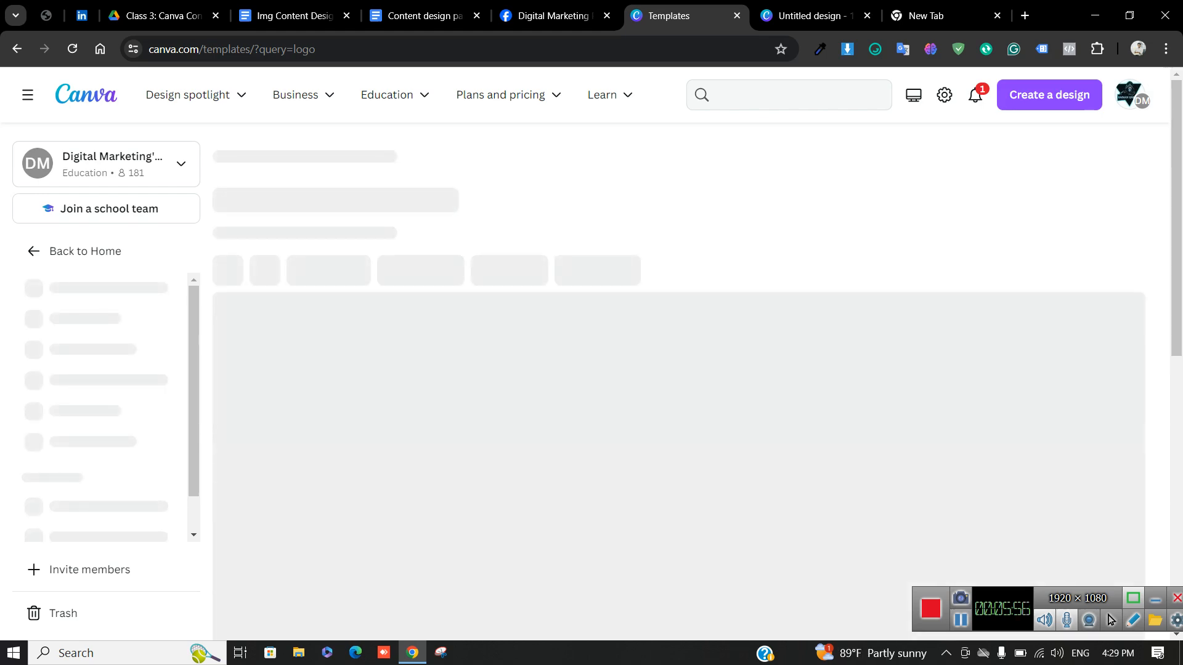
pyautogui.scroll(-4, 677, 431)
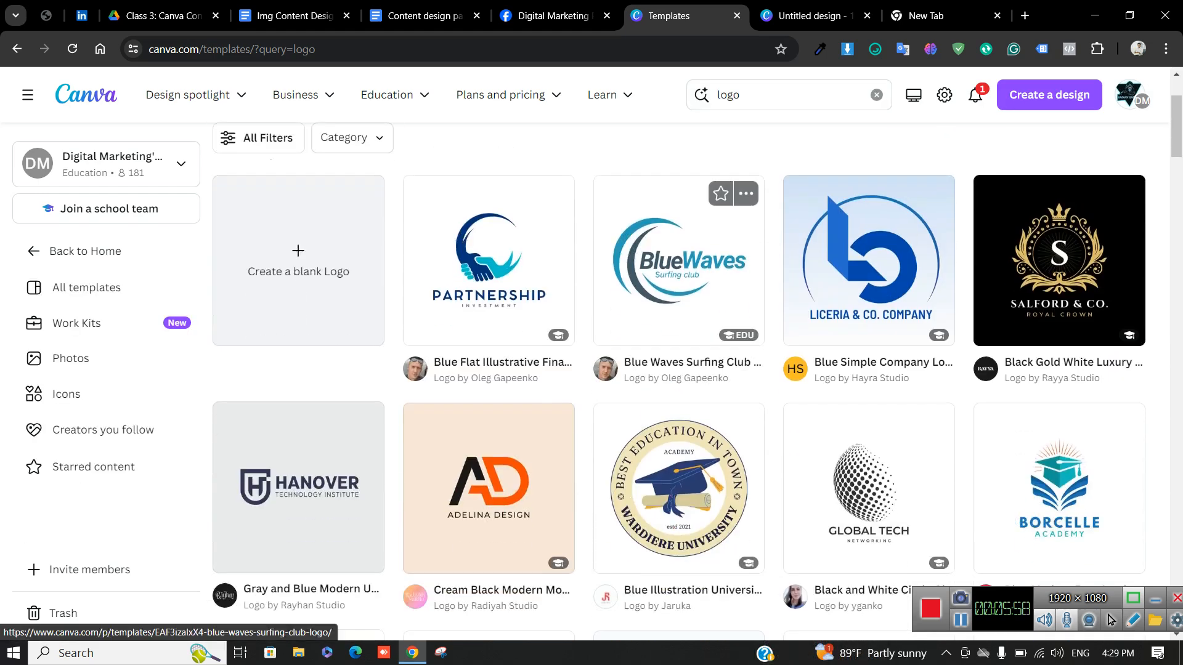
pyautogui.scroll(-7, 678, 400)
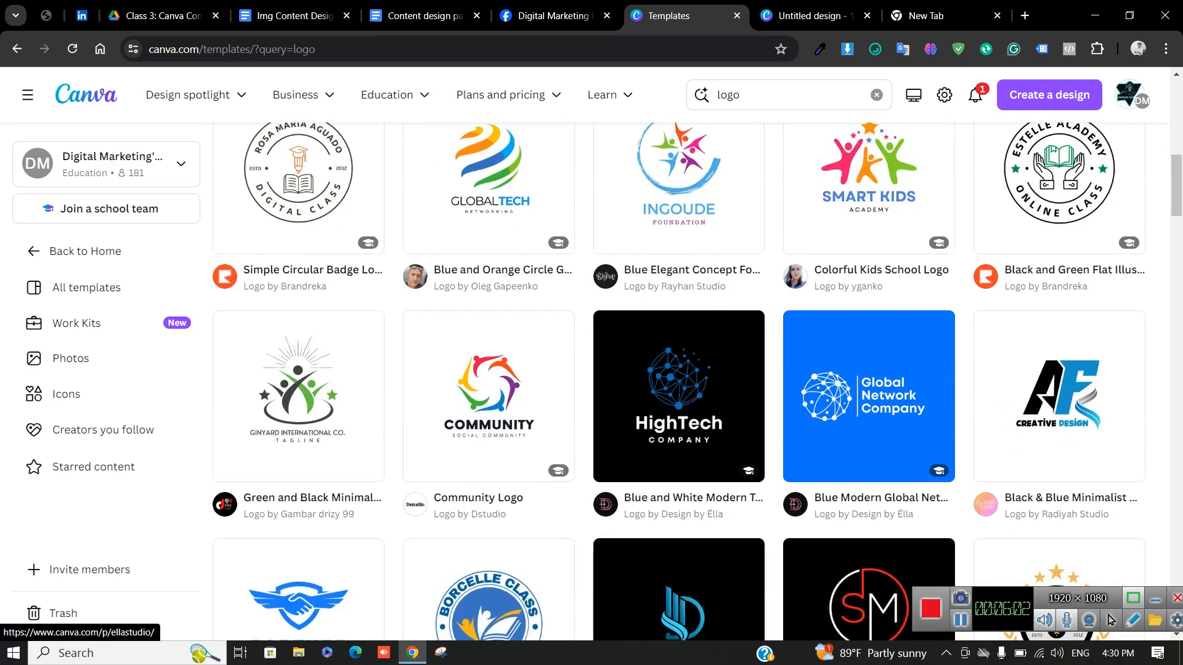
pyautogui.scroll(-5, 678, 382)
pyautogui.scroll(12, 678, 432)
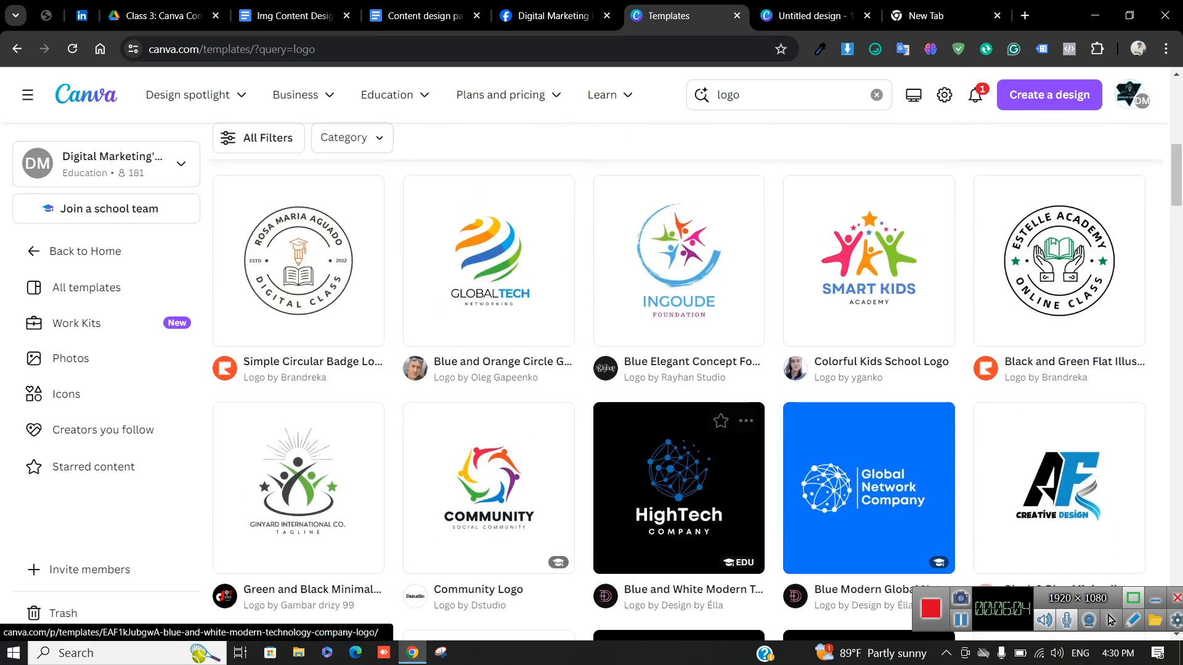
pyautogui.scroll(3, 678, 487)
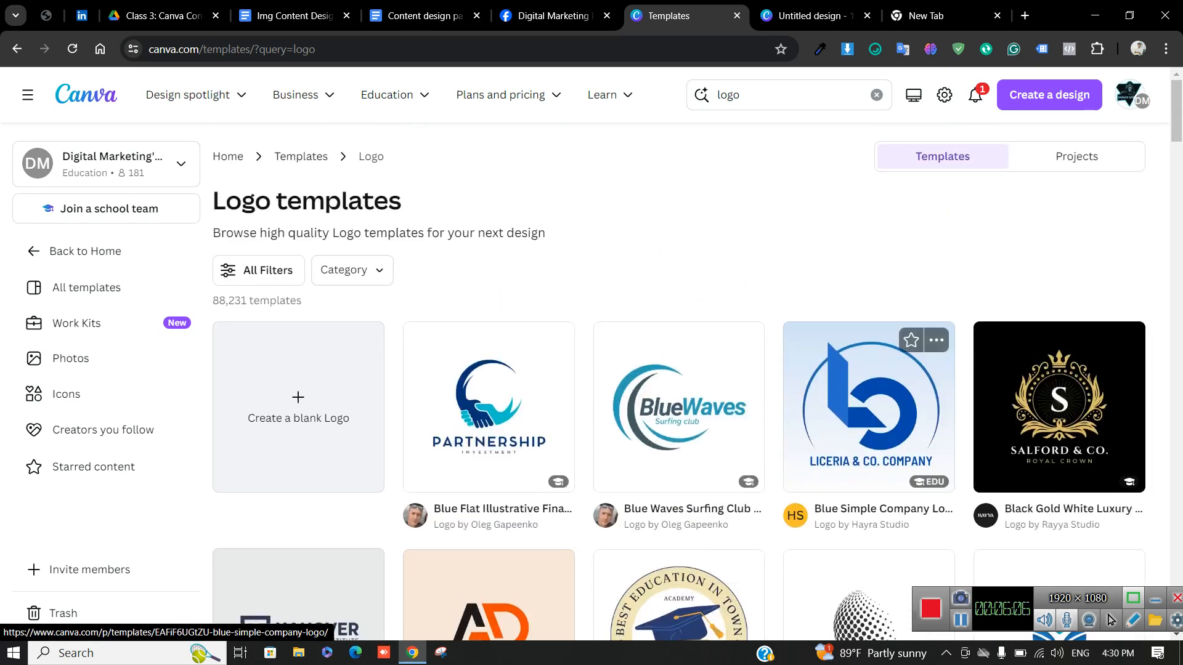
pyautogui.click(869, 406)
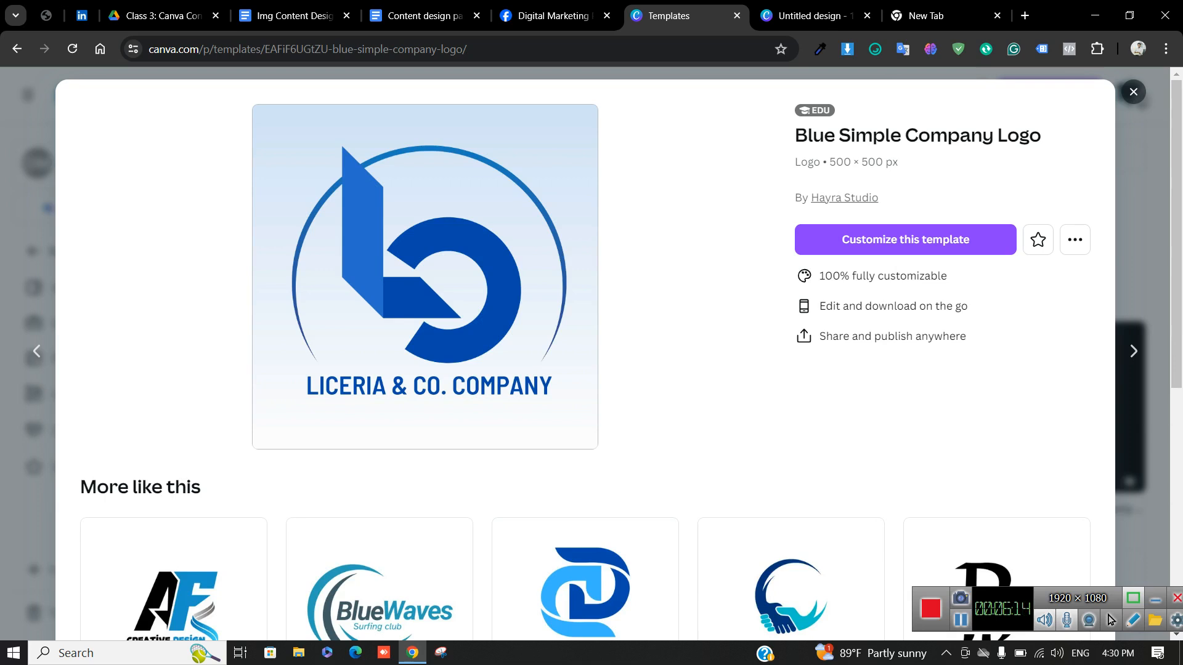
pyautogui.click(1134, 92)
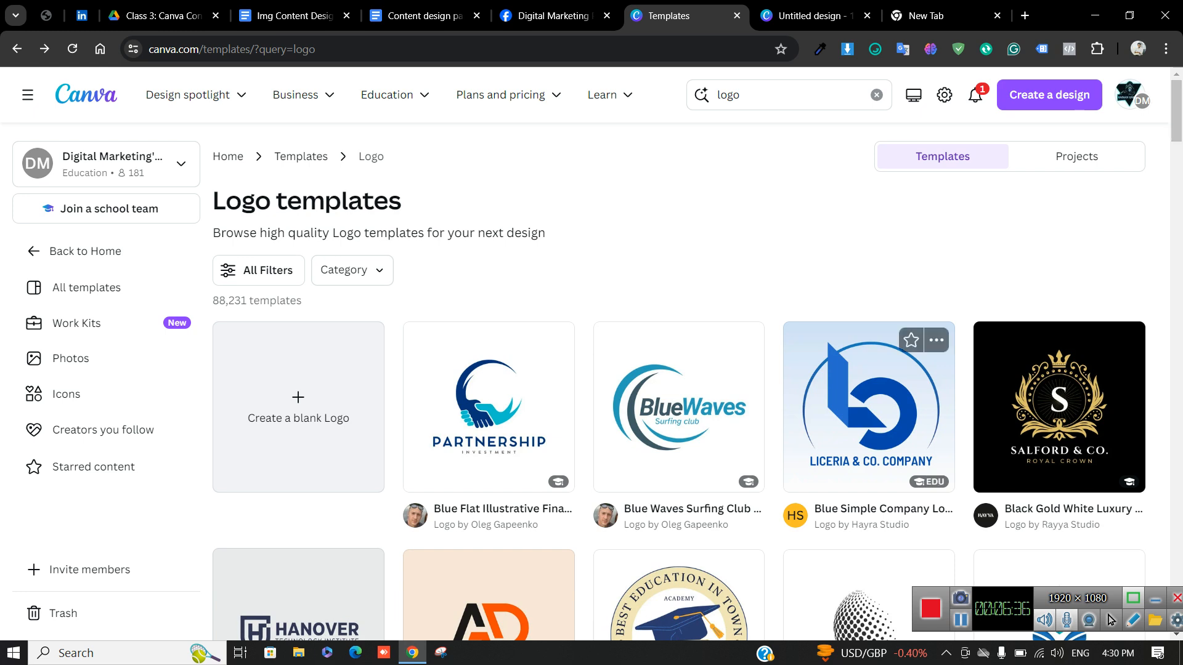
pyautogui.scroll(-3, 869, 444)
pyautogui.scroll(-1, 697, 382)
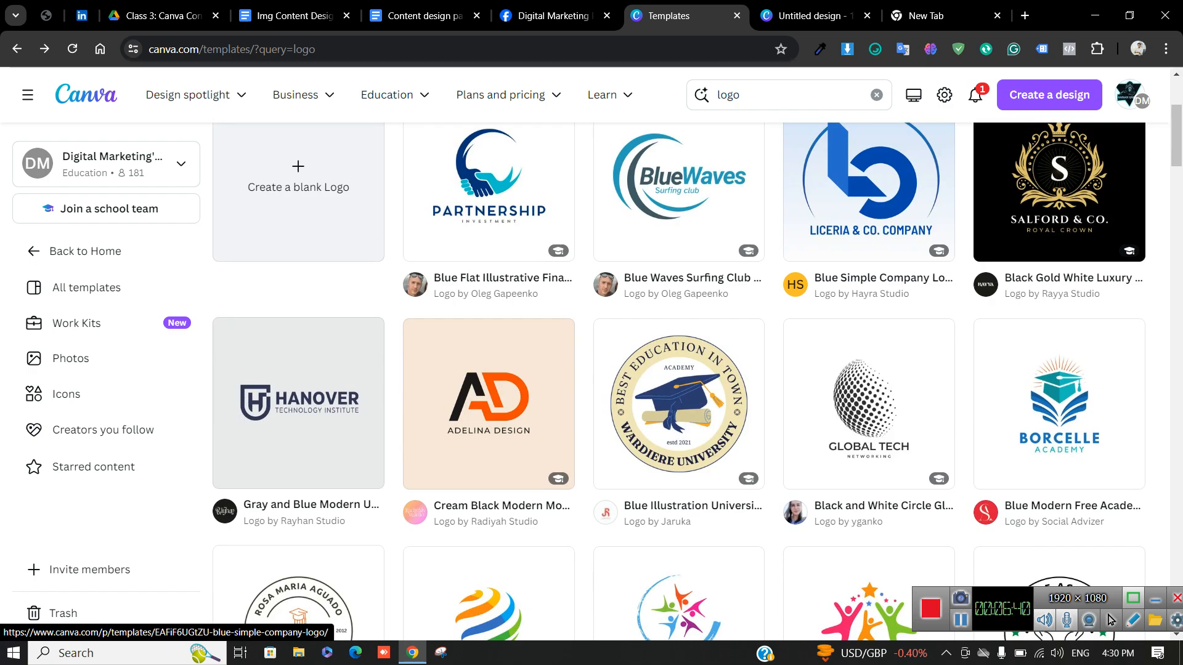
pyautogui.scroll(2, 678, 382)
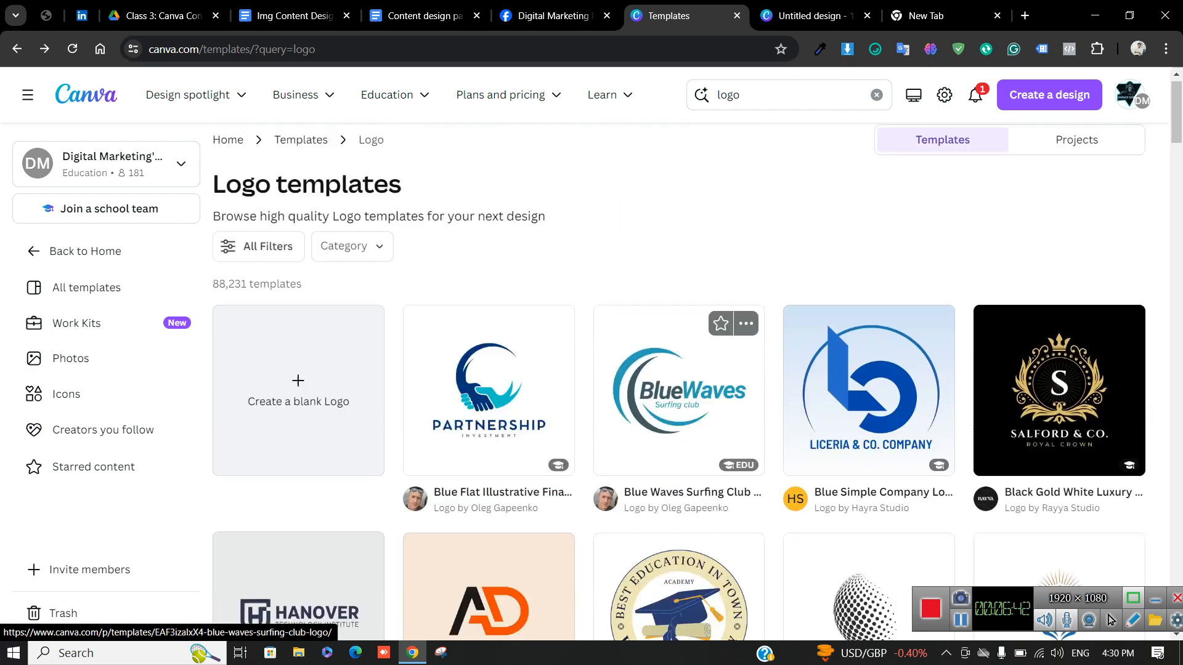
pyautogui.scroll(-14, 678, 382)
pyautogui.scroll(9, 869, 327)
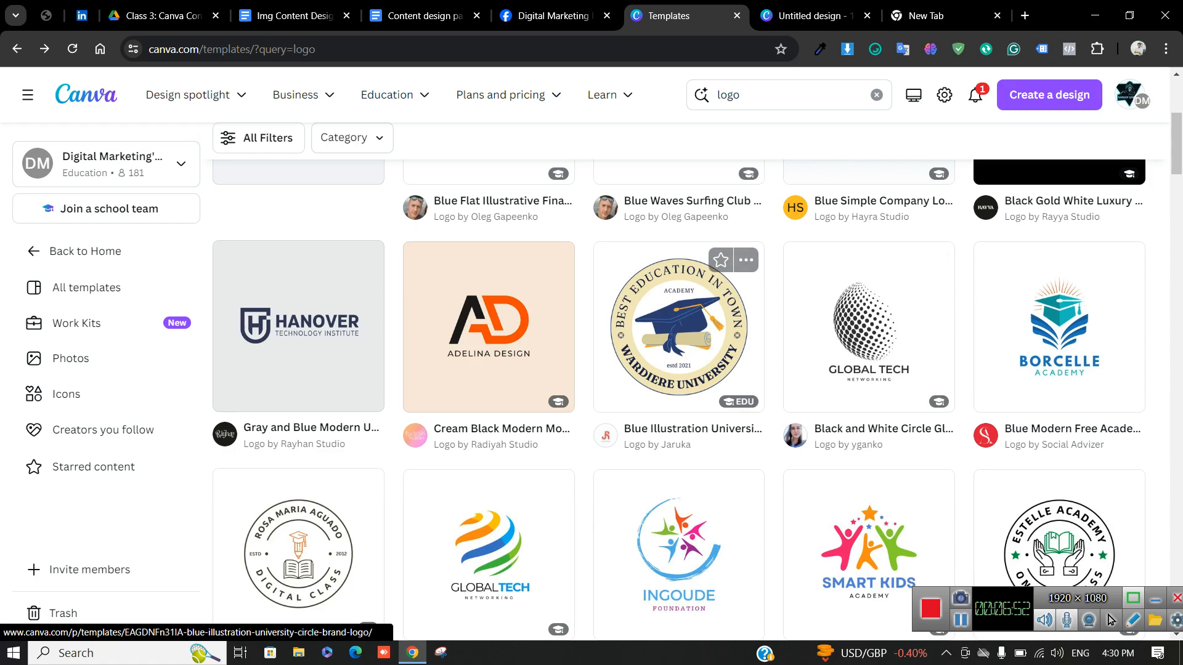
pyautogui.scroll(5, 678, 369)
pyautogui.scroll(-20, 678, 370)
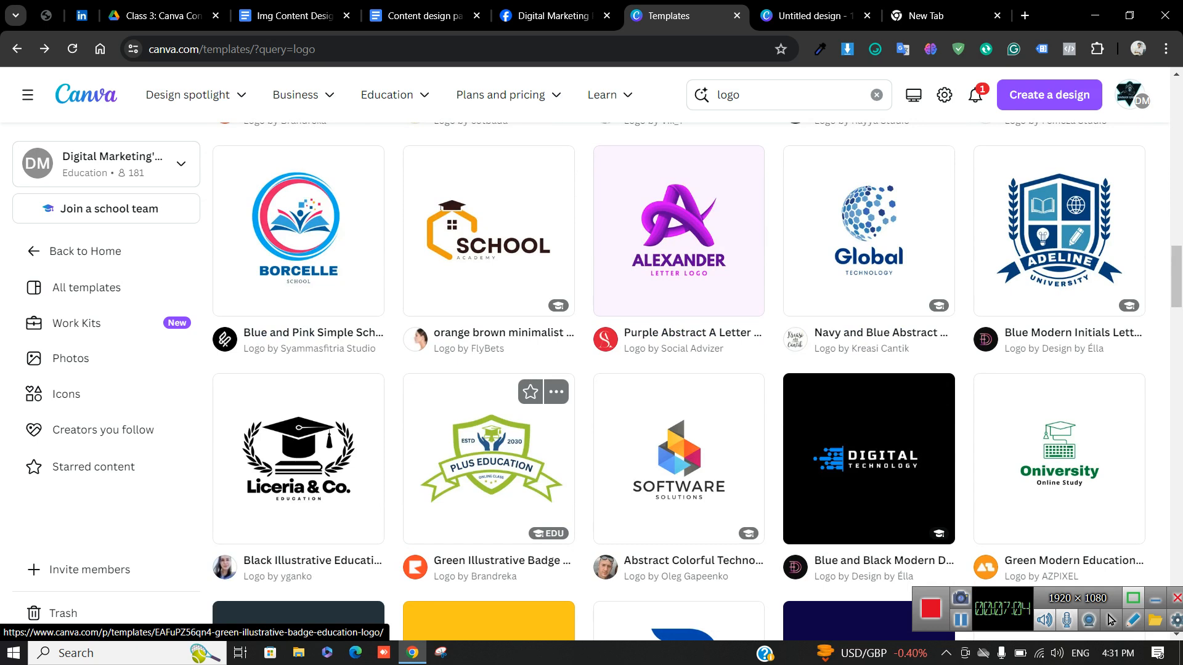
# Open the Green Illustrative Badge Education Logo template as a new design, then close its preview
pyautogui.click(761, 94)
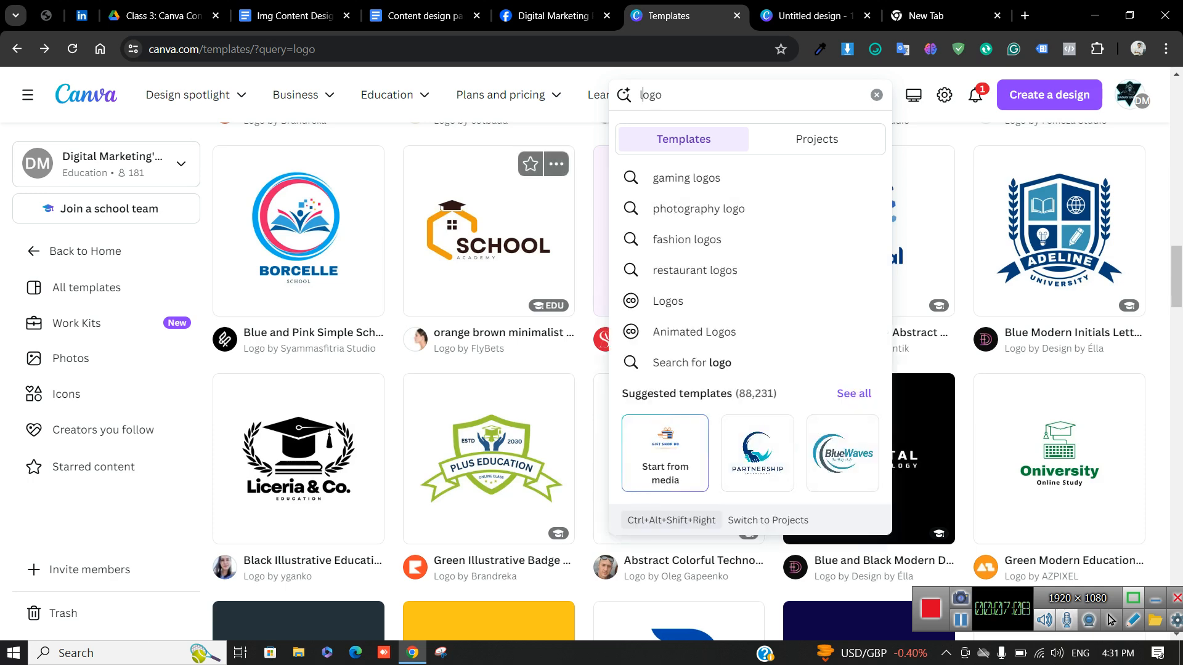
pyautogui.scroll(-3, 489, 246)
pyautogui.click(488, 246)
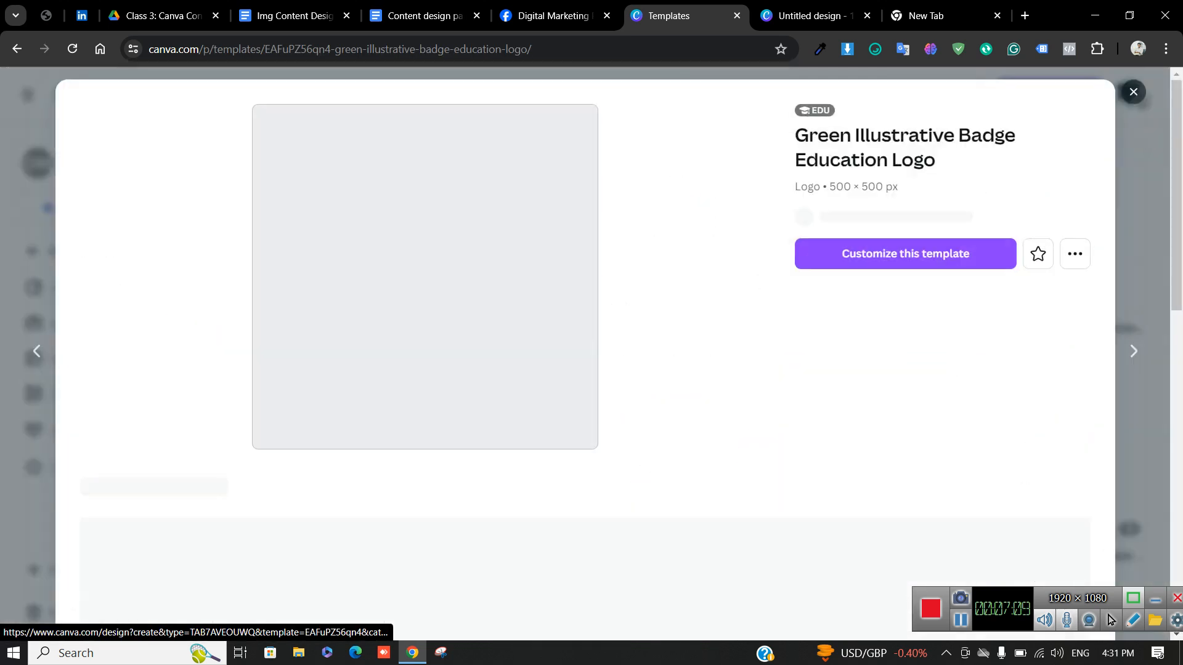
pyautogui.click(905, 253)
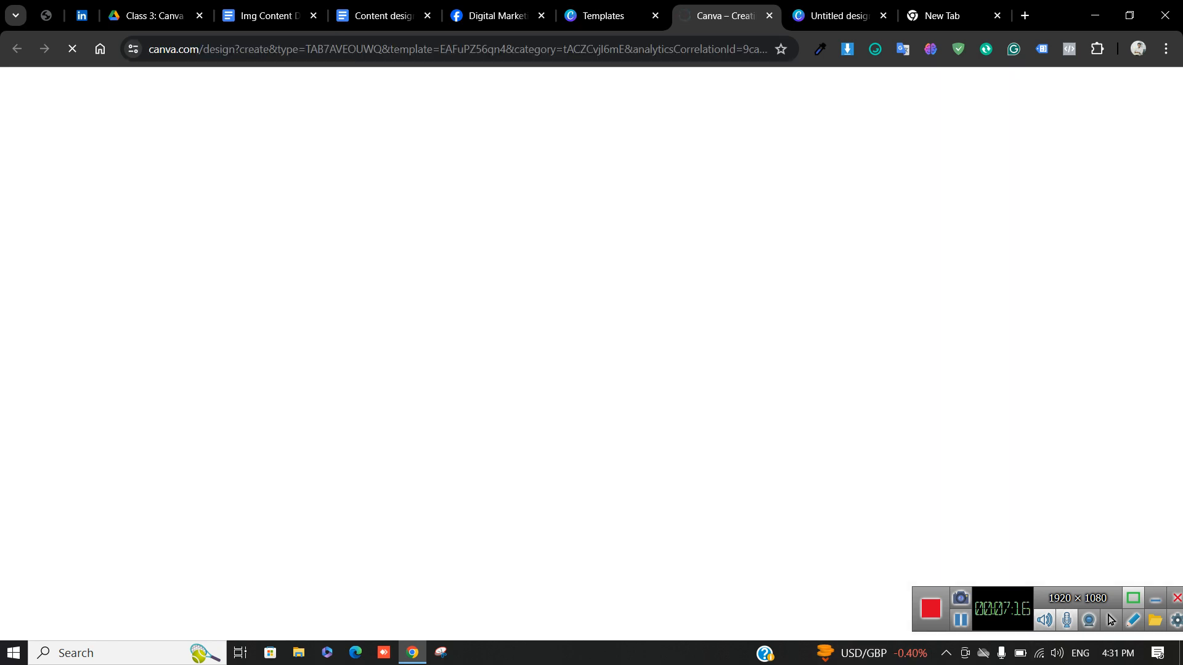
pyautogui.click(604, 16)
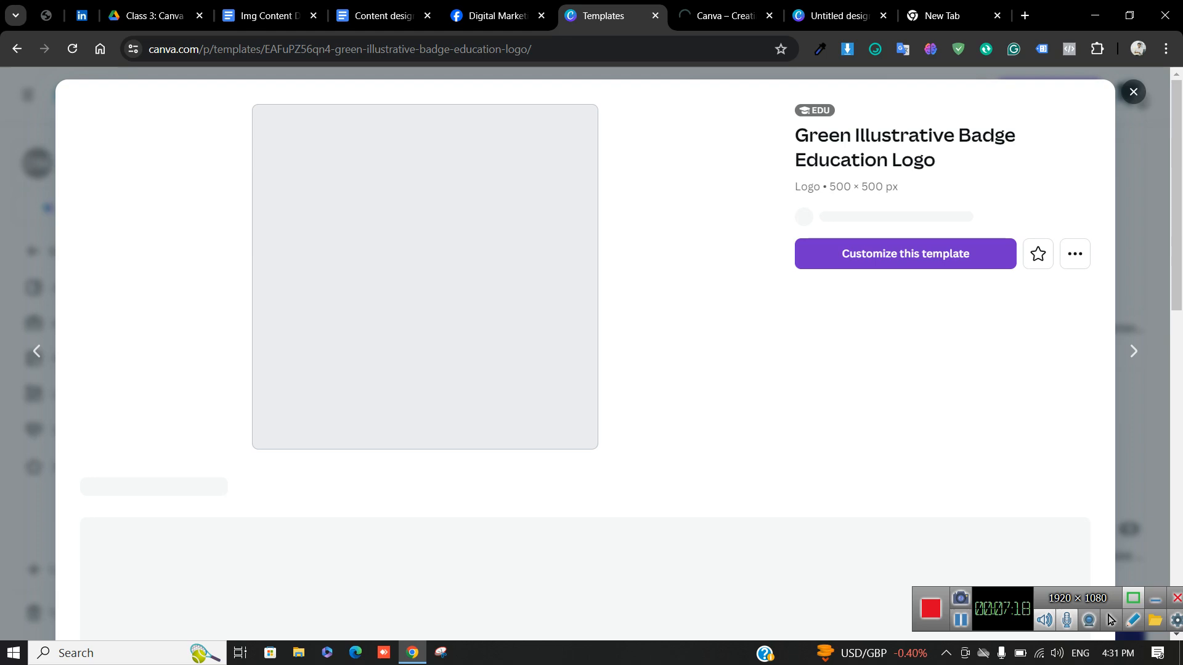
pyautogui.click(1133, 92)
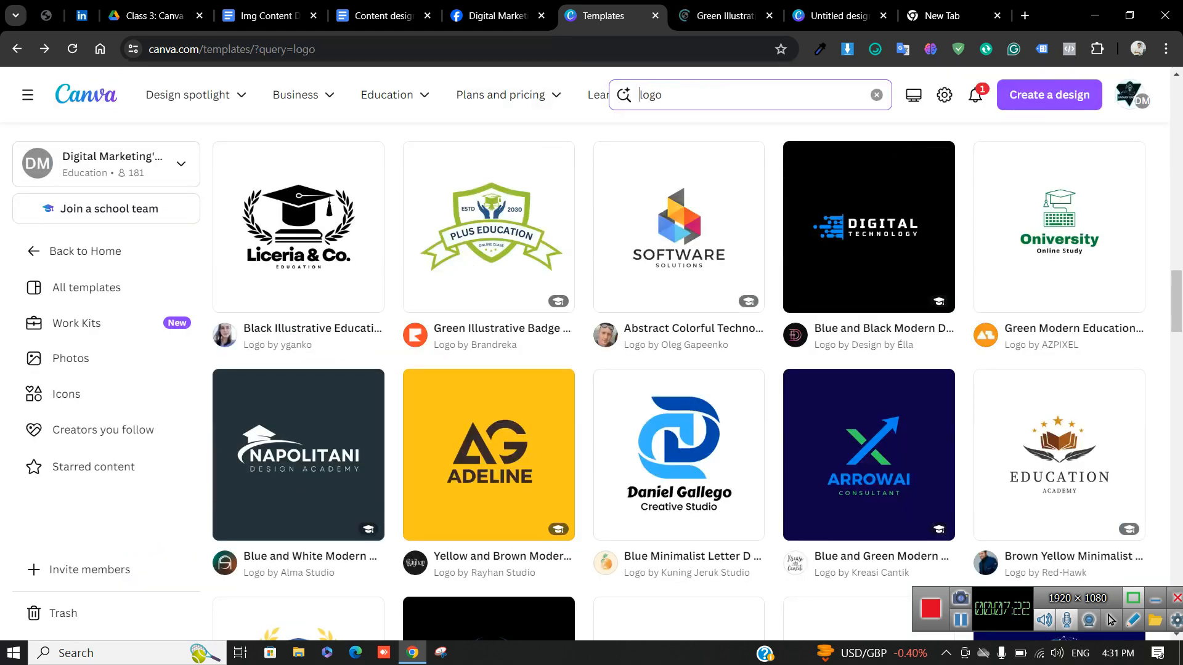
# Search logo templates for 'digital marketing' and preview the Colorful Brain Digital World template
pyautogui.write('digital marketing')
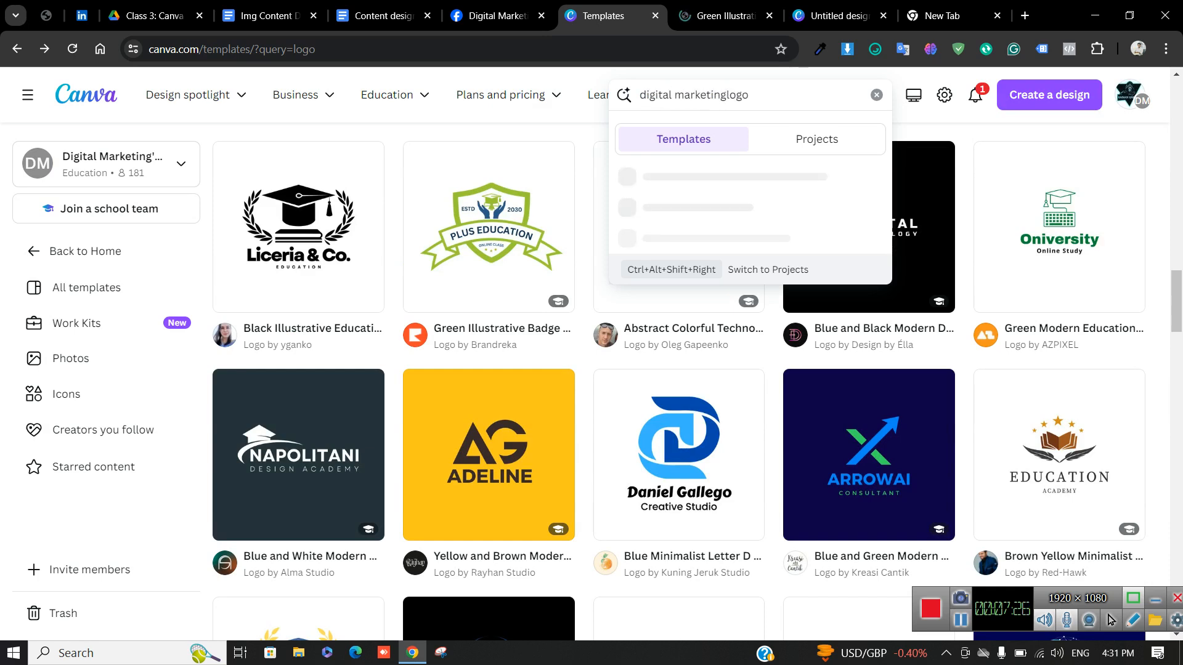
pyautogui.press('Return')
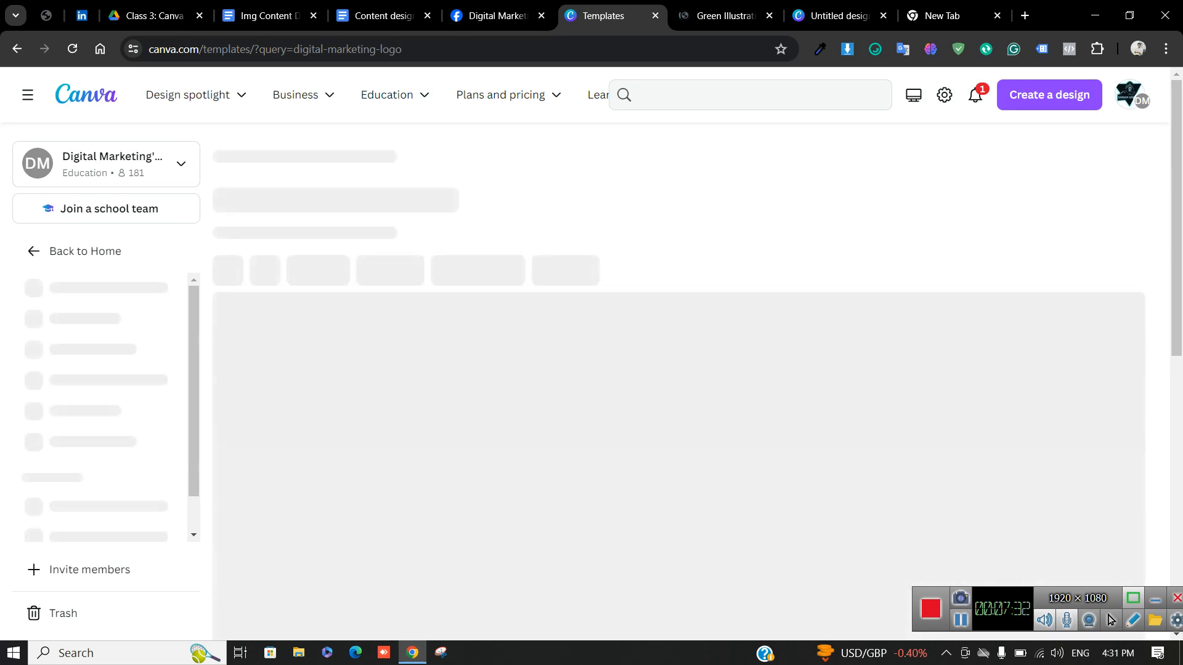
pyautogui.scroll(-1, 625, 357)
pyautogui.scroll(-6, 678, 493)
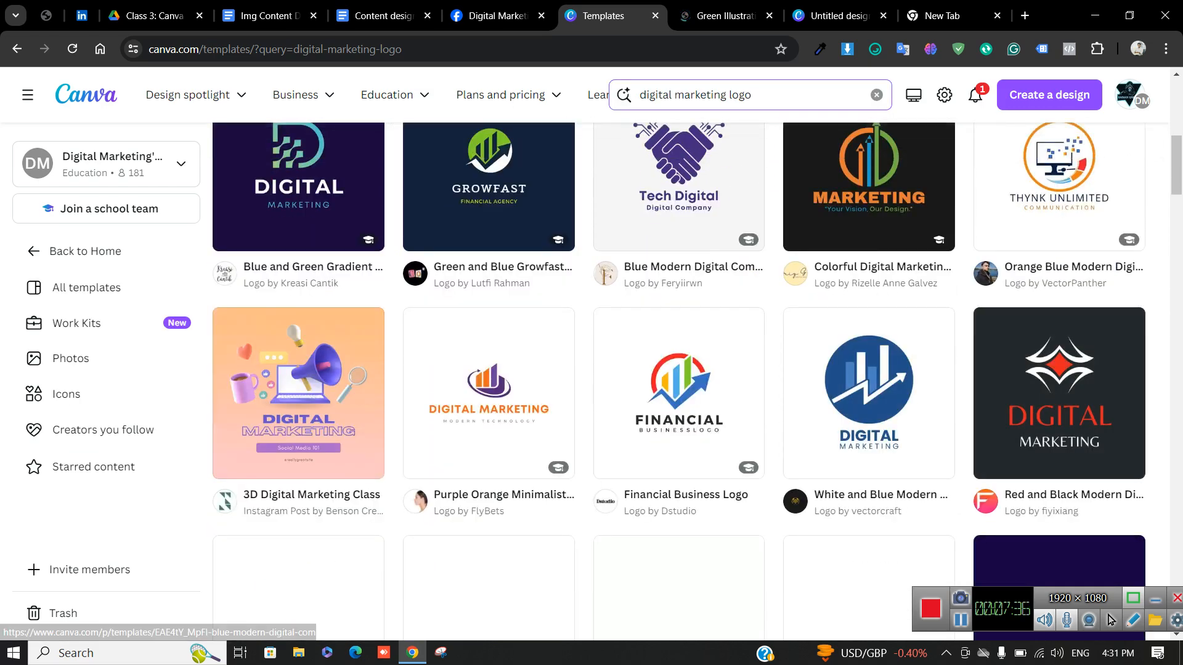
pyautogui.scroll(2, 678, 493)
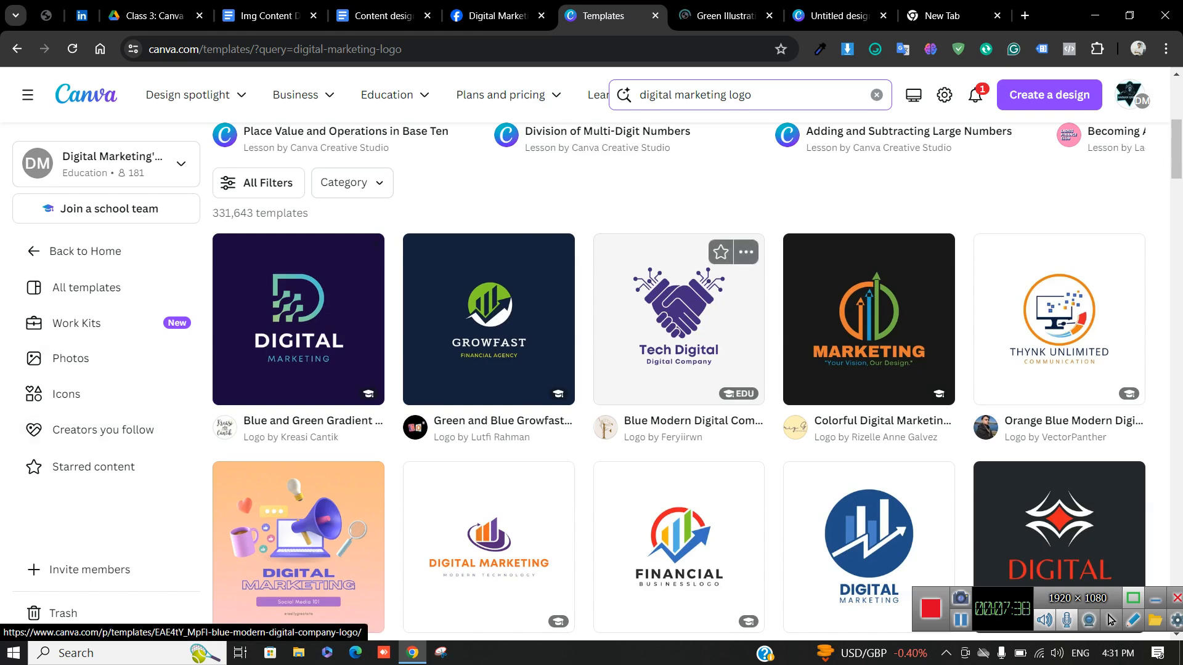
pyautogui.scroll(-4, 677, 370)
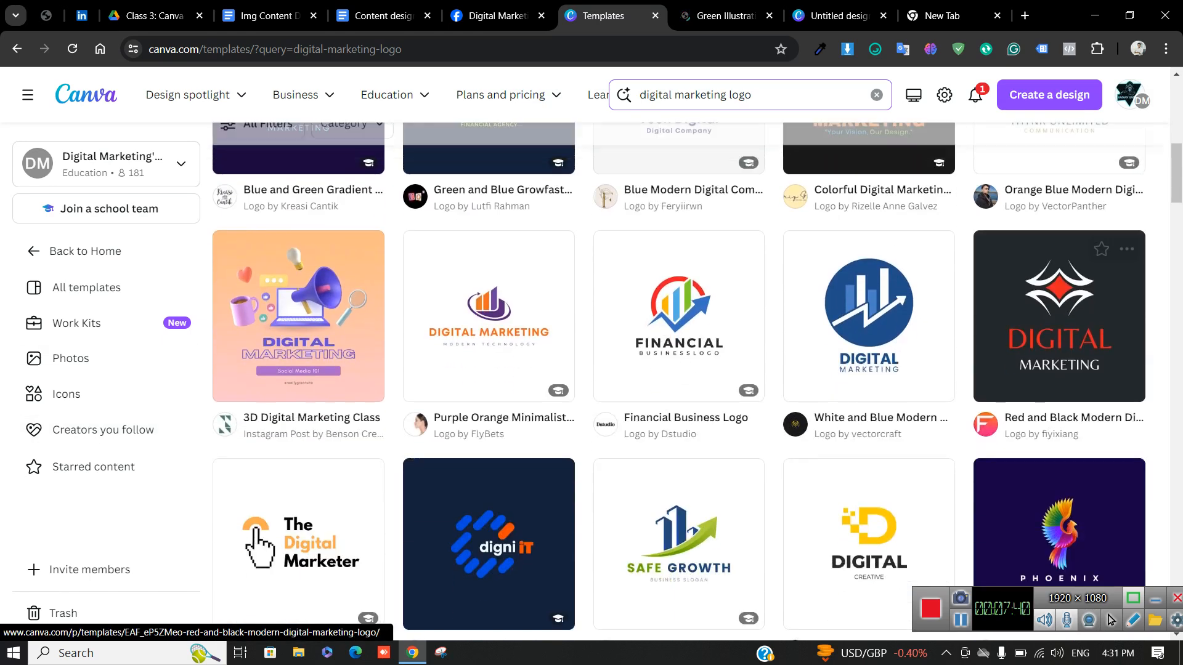
pyautogui.scroll(-3, 1060, 370)
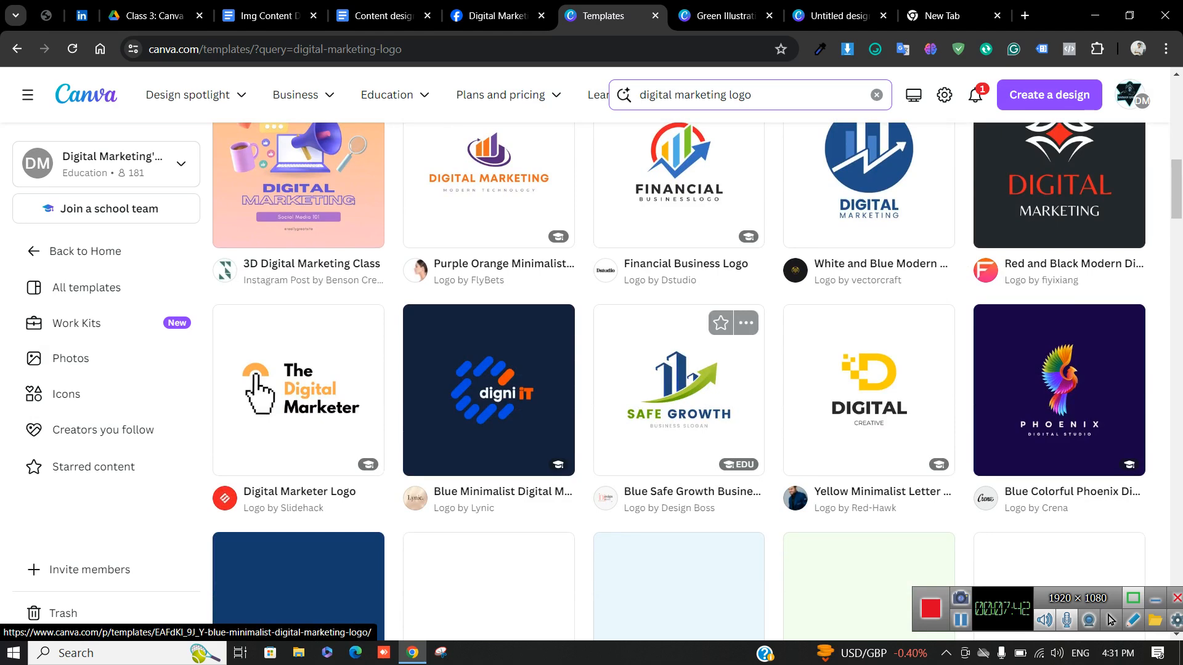
pyautogui.scroll(-5, 678, 370)
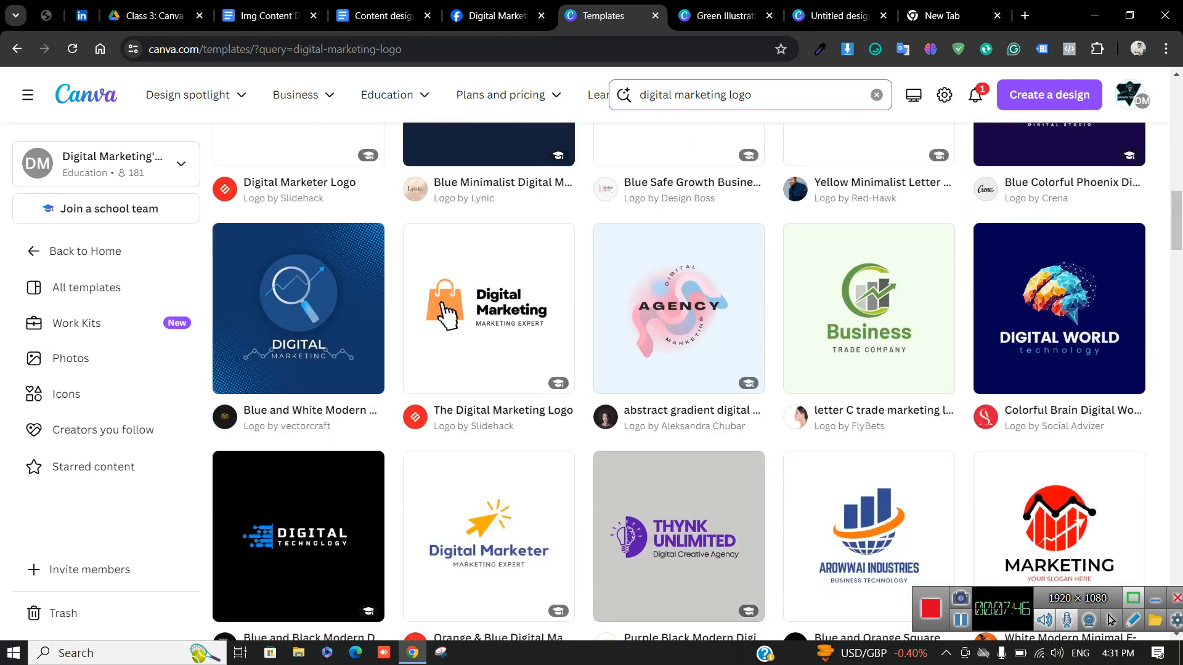
pyautogui.scroll(-5, 445, 314)
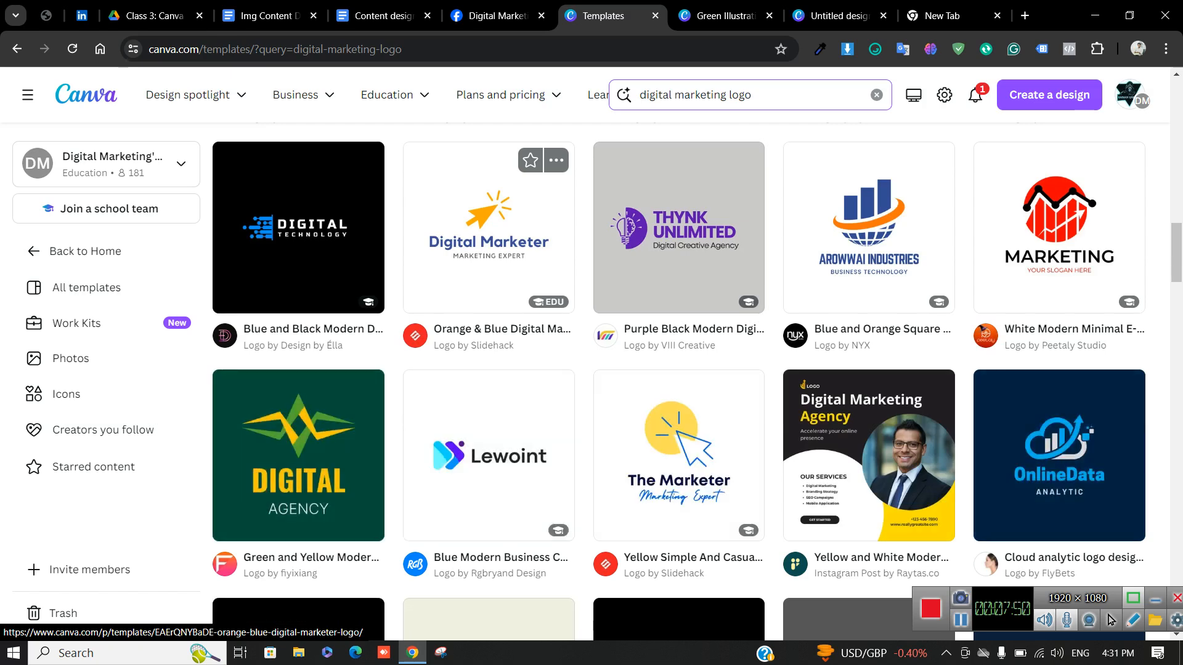
pyautogui.scroll(1, 488, 309)
pyautogui.scroll(4, 488, 315)
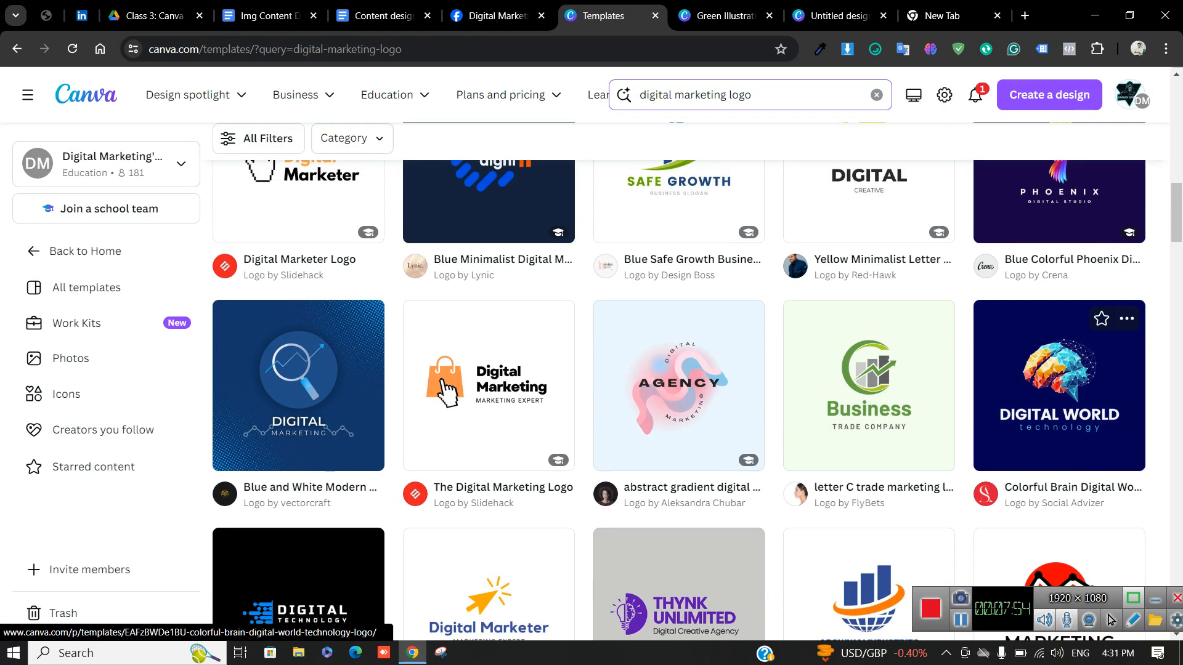
pyautogui.click(1059, 394)
# Start a design from the brain logo template and close the unused Green Badge design
pyautogui.click(905, 253)
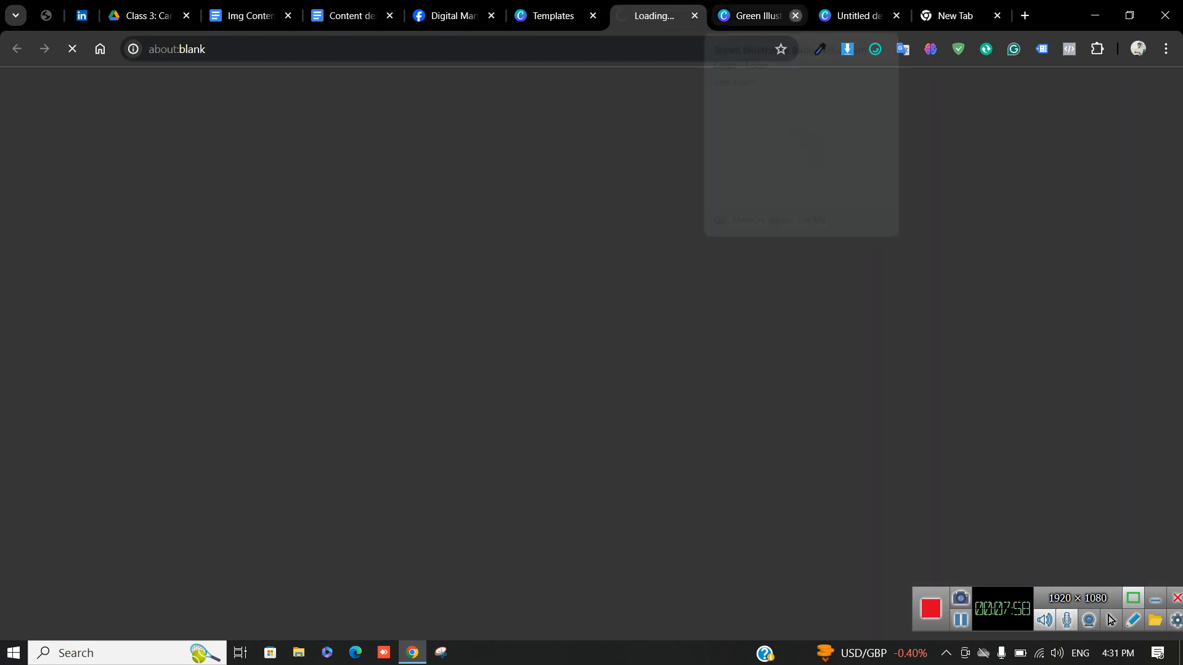
pyautogui.click(796, 16)
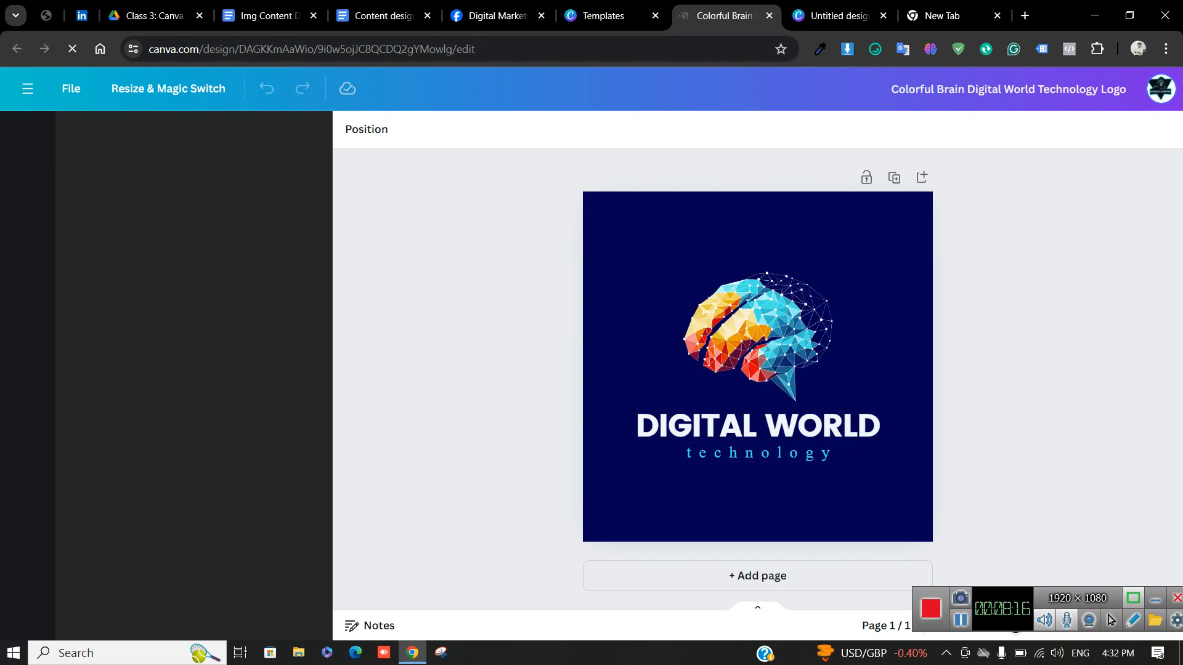
pyautogui.doubleClick(758, 426)
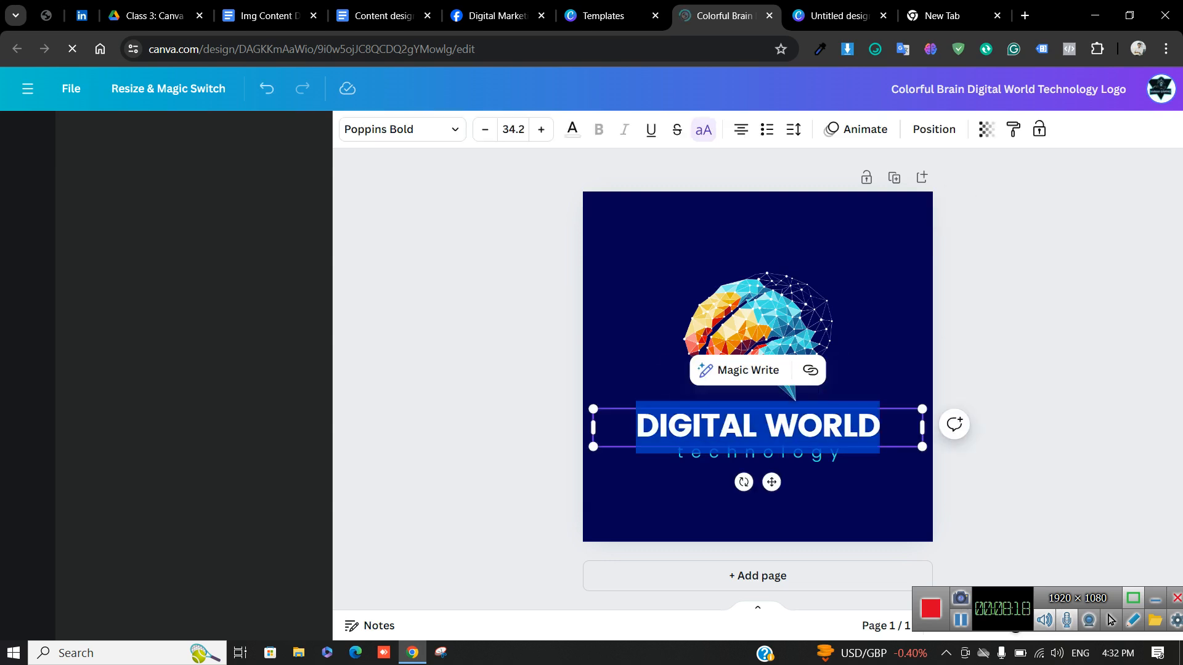
pyautogui.click(757, 512)
pyautogui.click(758, 427)
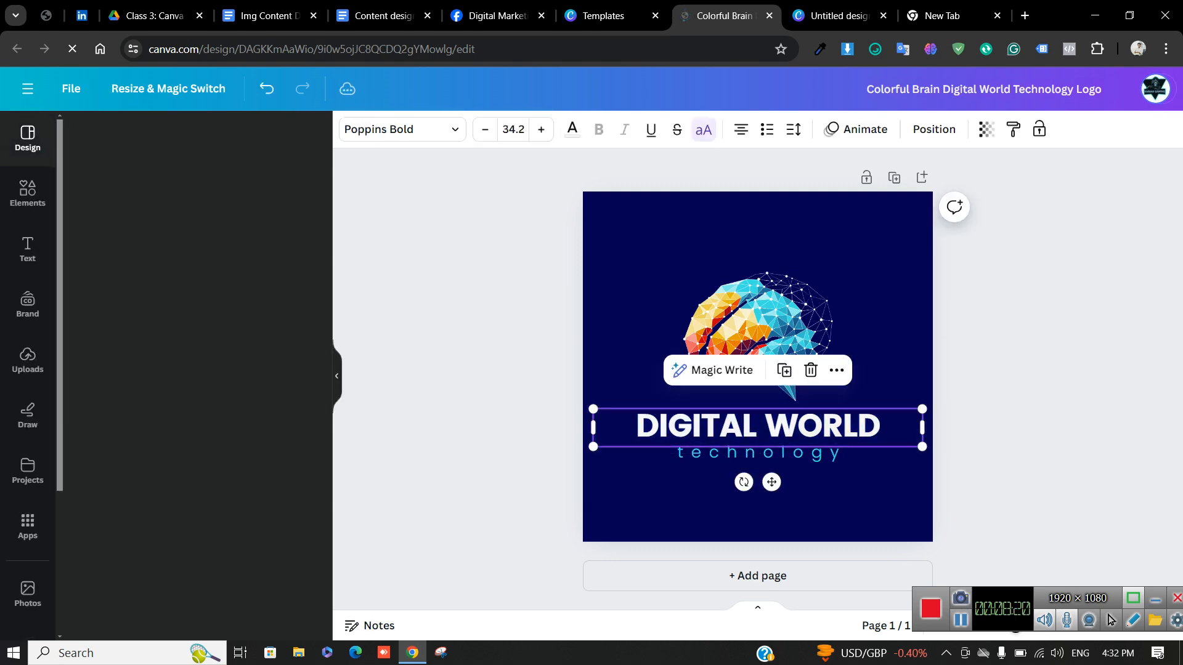
pyautogui.moveTo(758, 426)
pyautogui.mouseDown()
pyautogui.moveTo(824, 290)
pyautogui.moveTo(581, 494)
pyautogui.moveTo(724, 414)
pyautogui.moveTo(781, 410)
pyautogui.moveTo(769, 420)
pyautogui.mouseUp()
# Replace the DIGITAL WORLD heading with SMART and select the page background
pyautogui.click(767, 509)
pyautogui.click(766, 421)
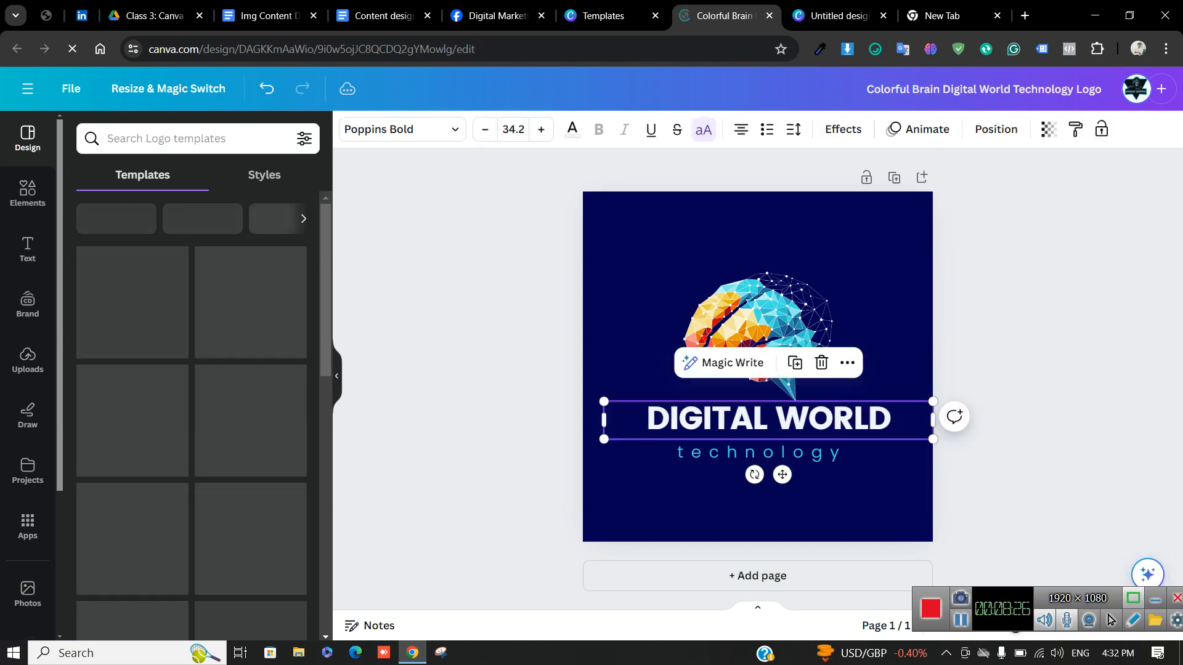
pyautogui.doubleClick(767, 421)
pyautogui.press('BackSpace')
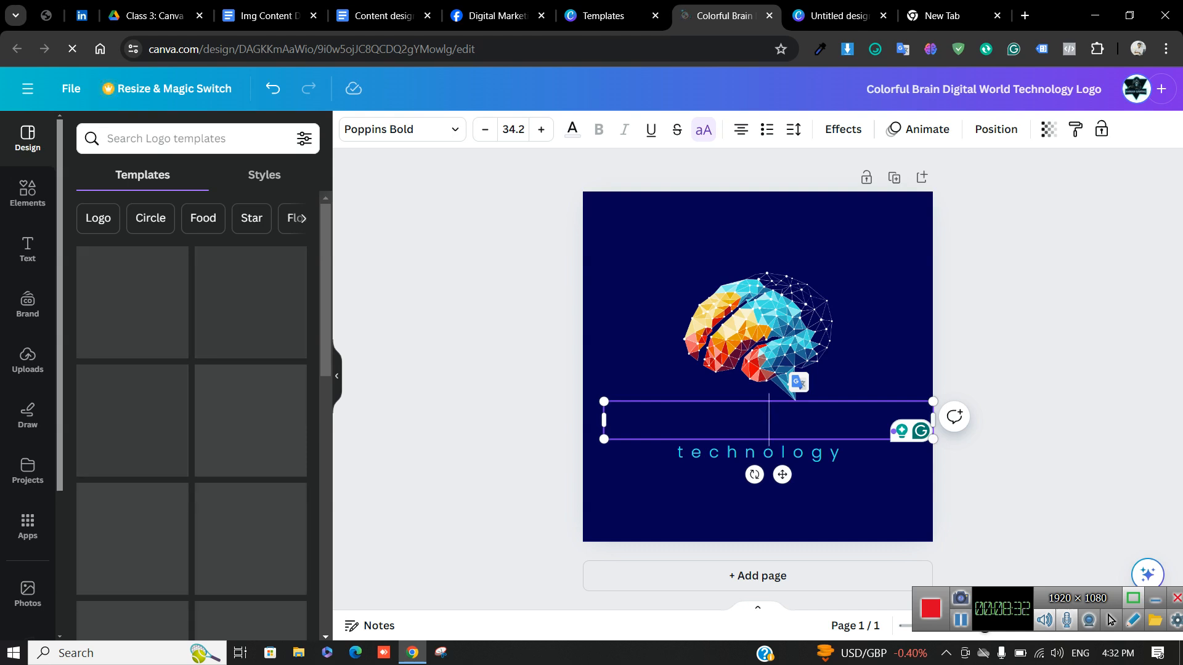
pyautogui.write('SMART')
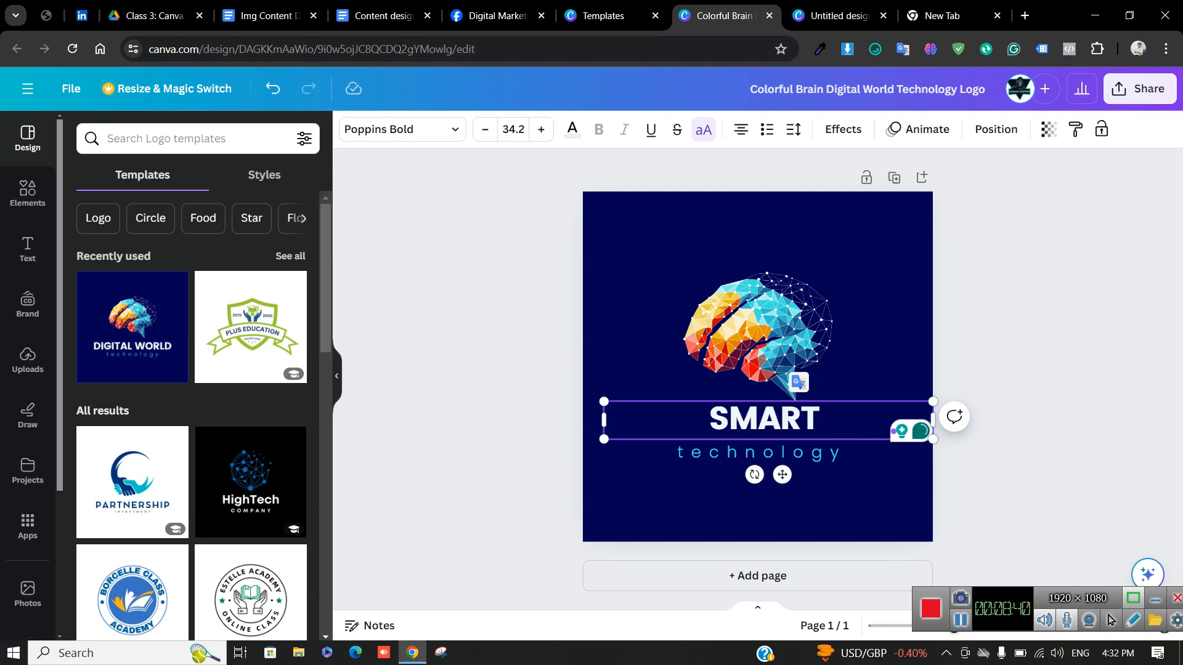
pyautogui.click(868, 326)
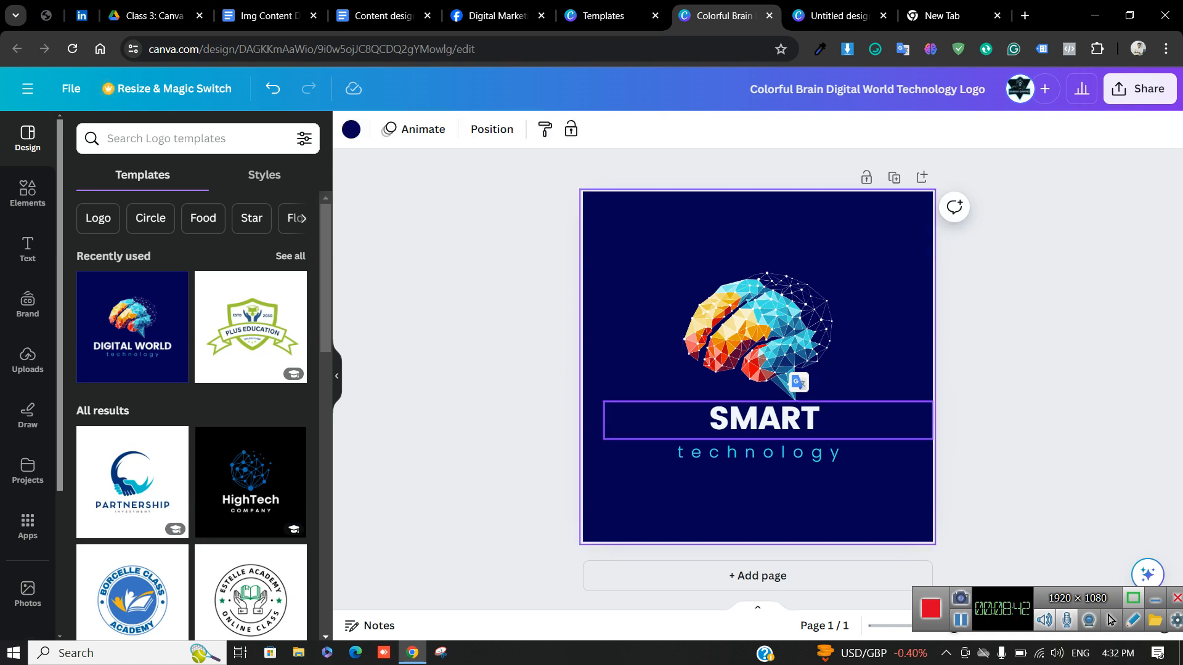
pyautogui.click(765, 420)
pyautogui.click(875, 336)
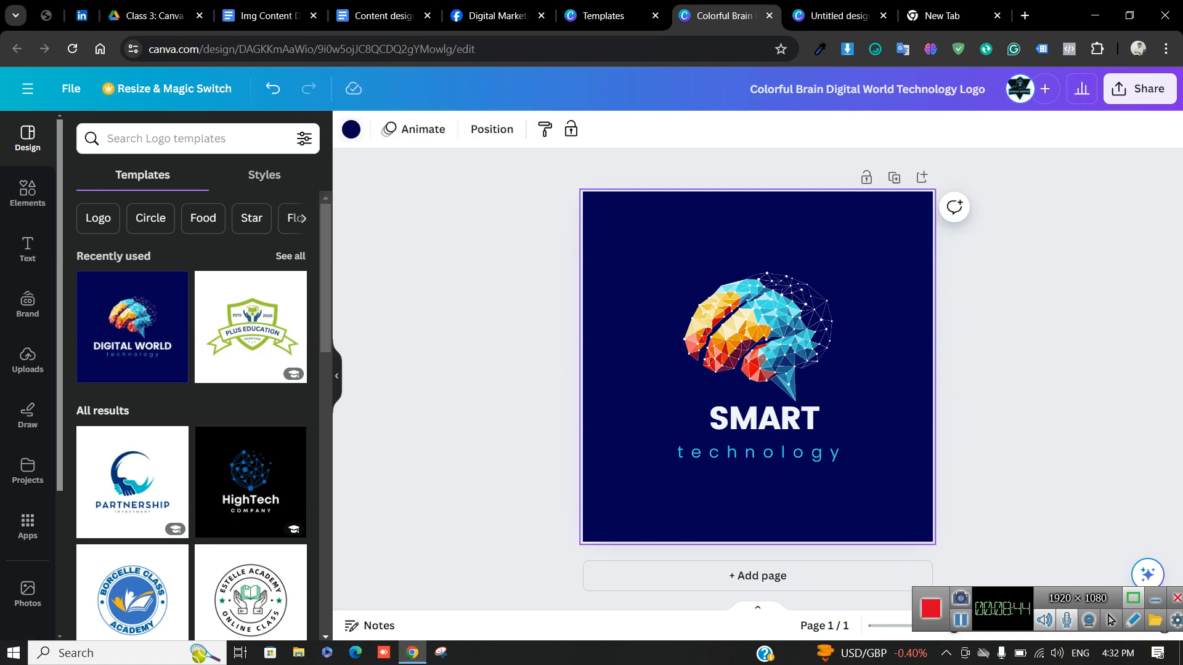
pyautogui.click(351, 129)
# Make the logo's page background black after trying cyan, grey and white
pyautogui.click(168, 223)
pyautogui.click(295, 223)
pyautogui.click(84, 265)
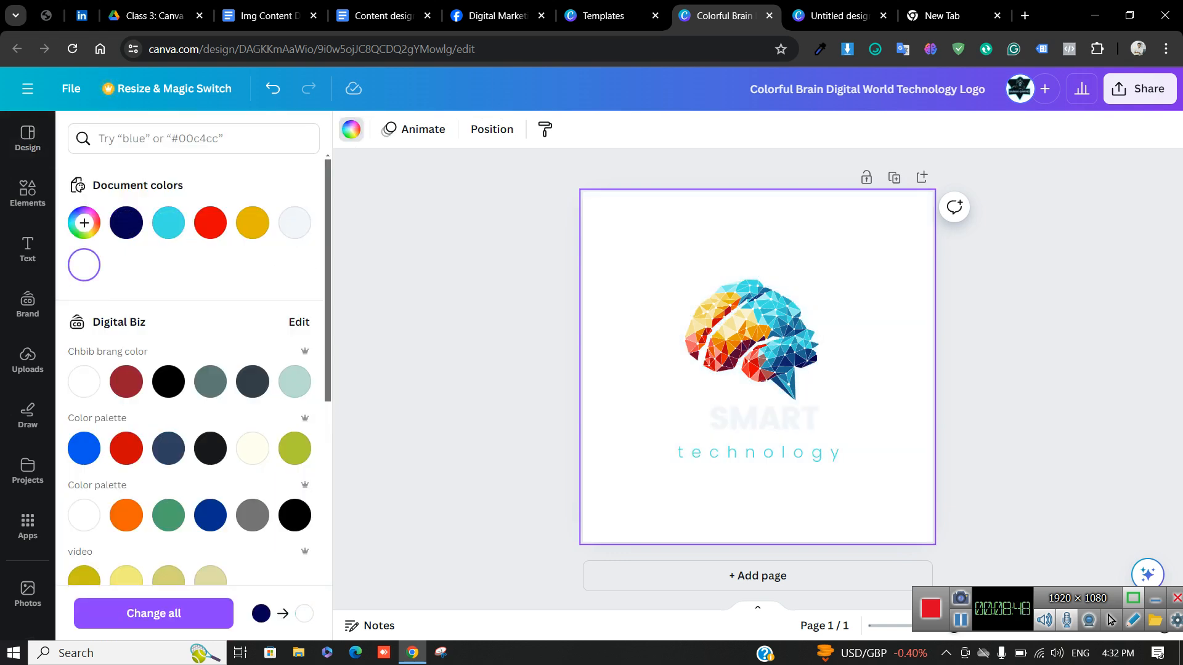
pyautogui.click(169, 382)
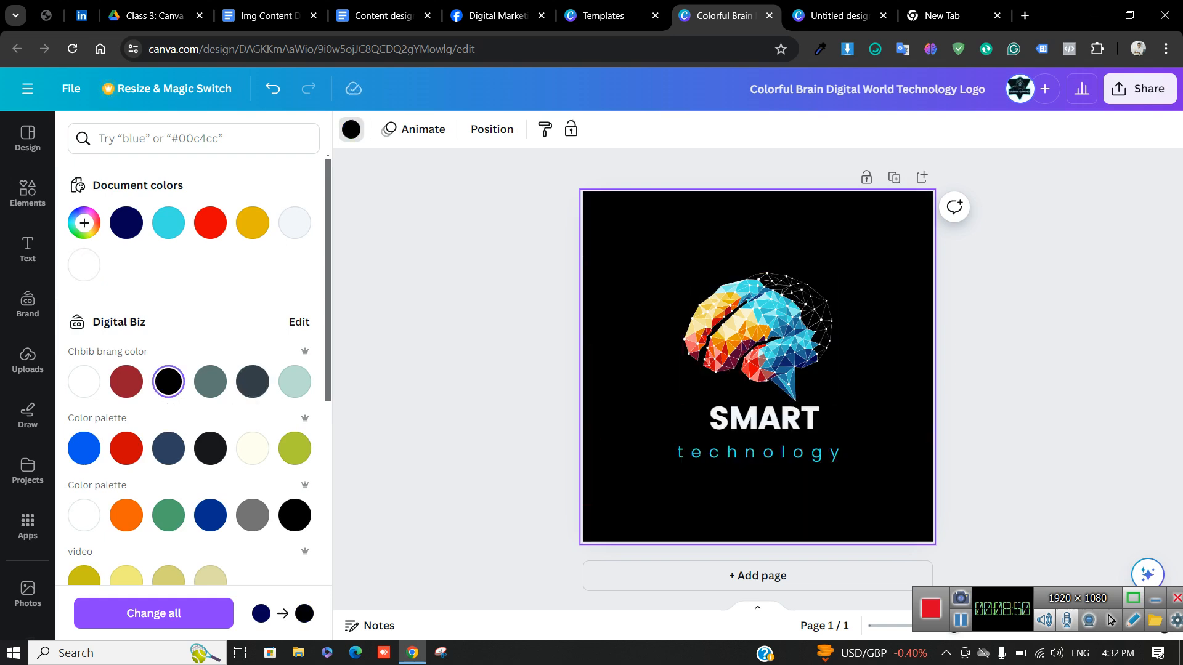
# Turn the SMART headline text cyan
pyautogui.click(764, 419)
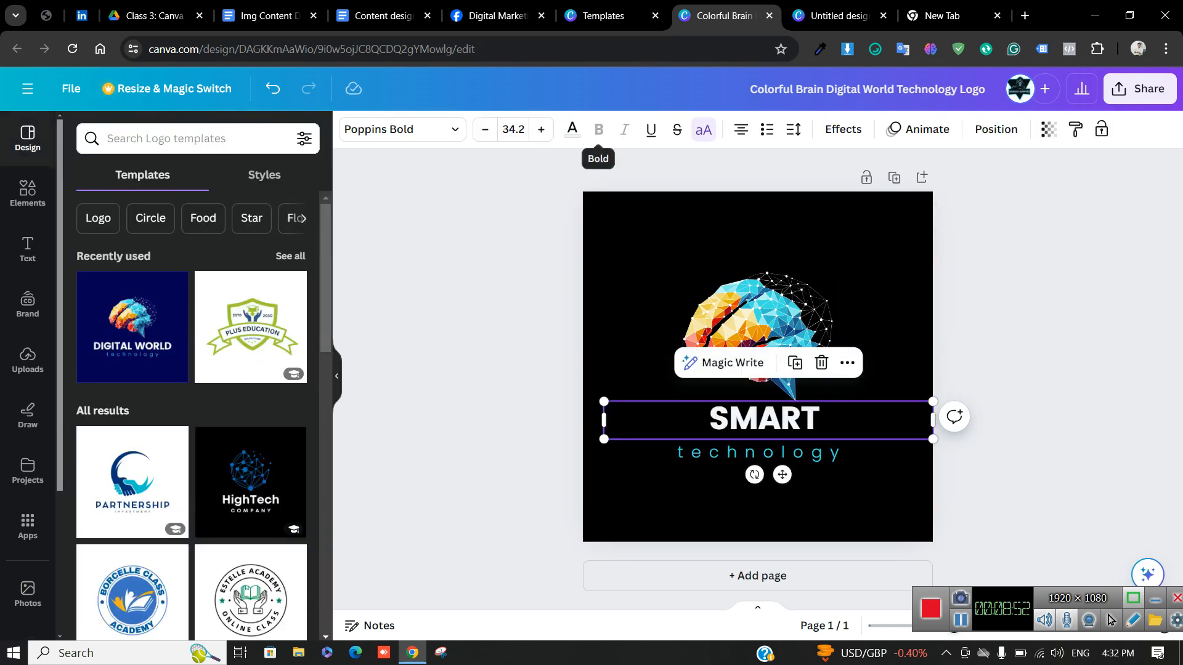
pyautogui.click(572, 130)
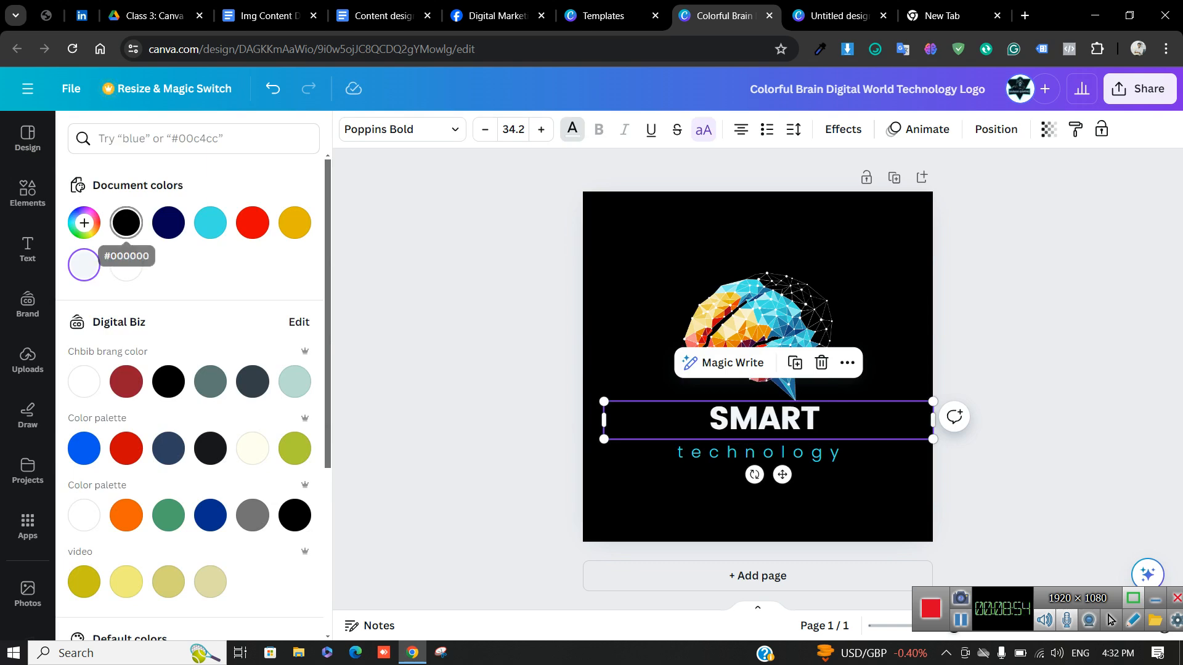
pyautogui.click(210, 222)
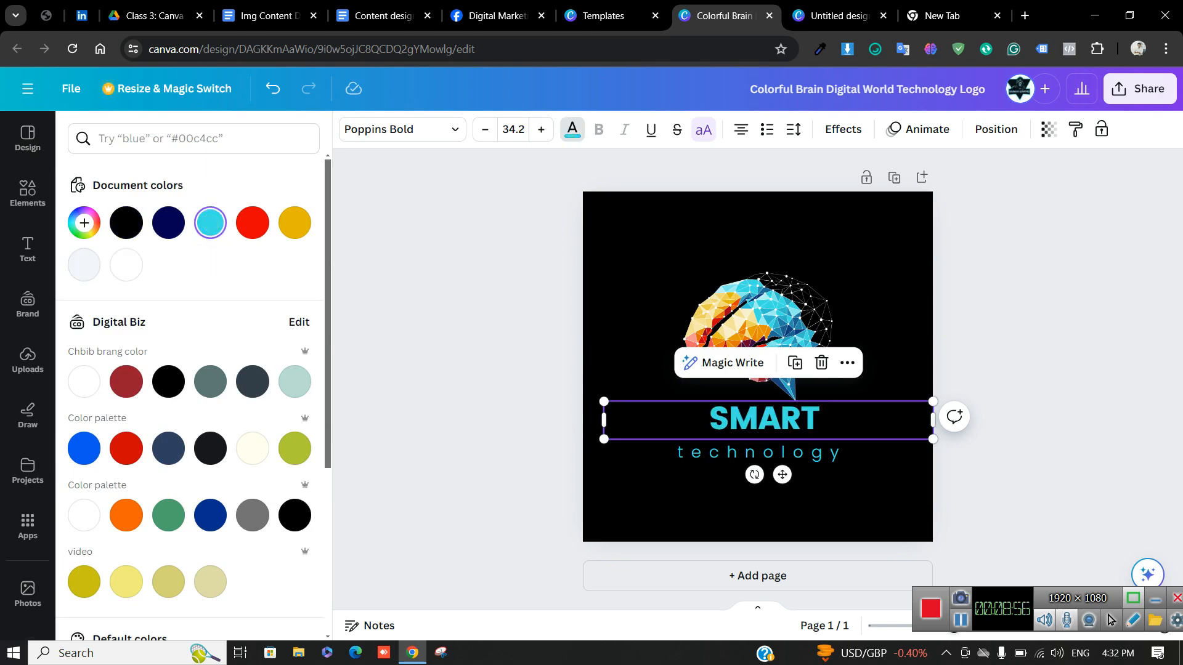
pyautogui.press('Escape')
pyautogui.press('Escape')
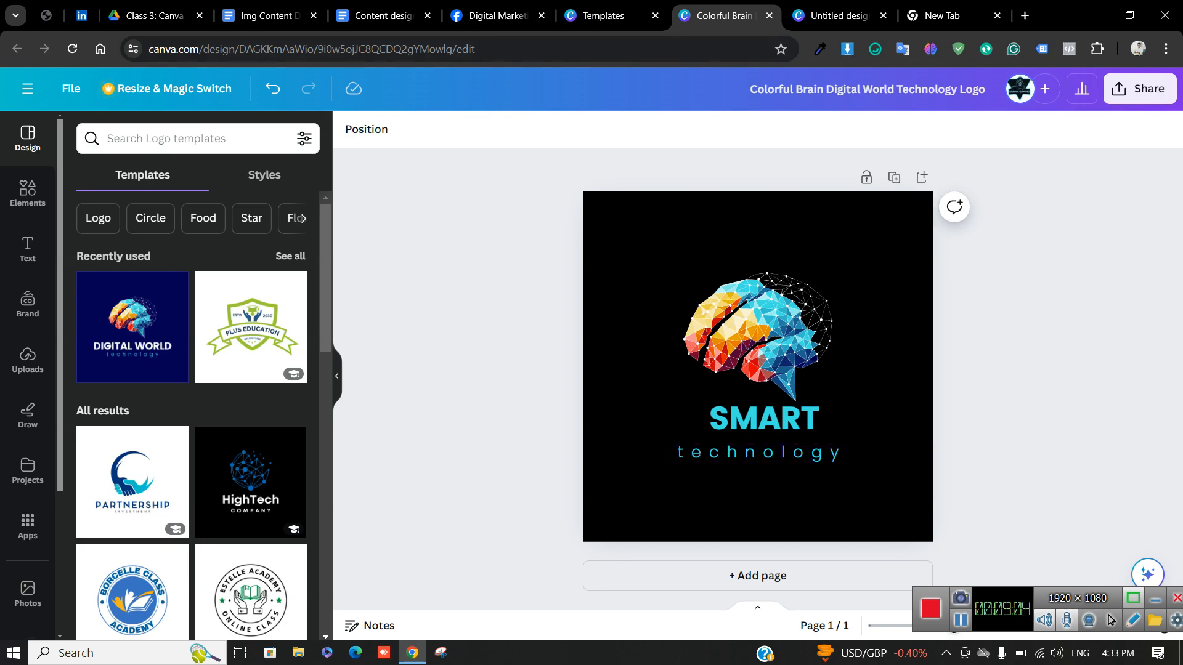
# Go to the Content design part 1 document and scroll down to section 3
pyautogui.click(265, 16)
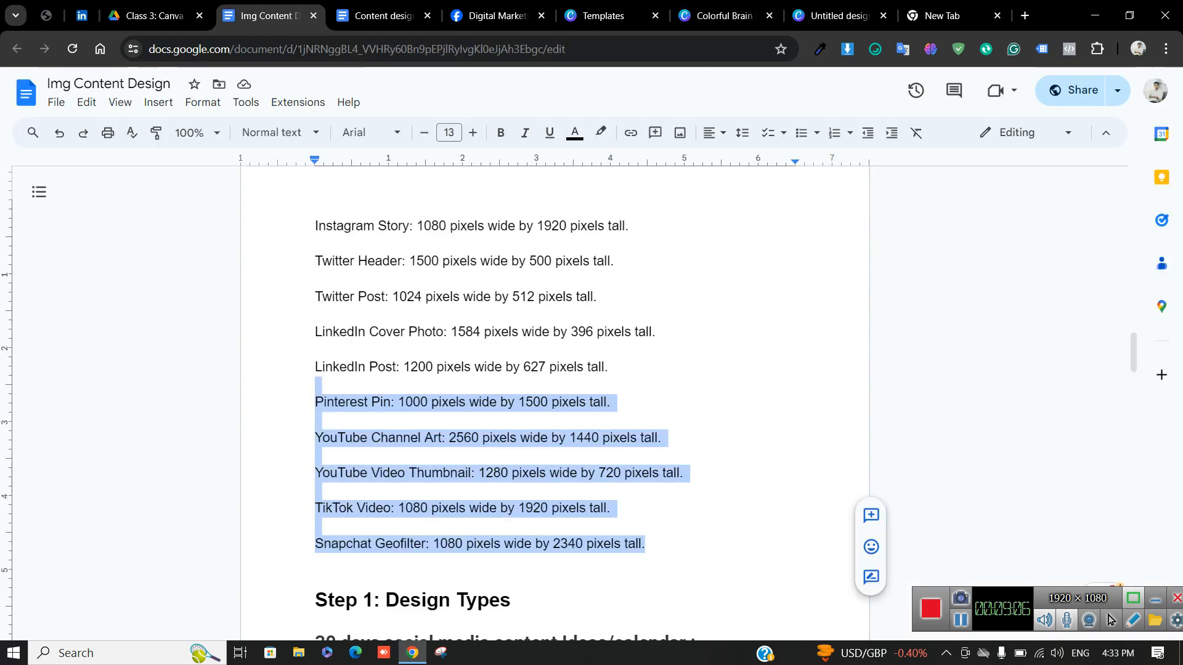
pyautogui.click(382, 16)
pyautogui.scroll(-6, 554, 401)
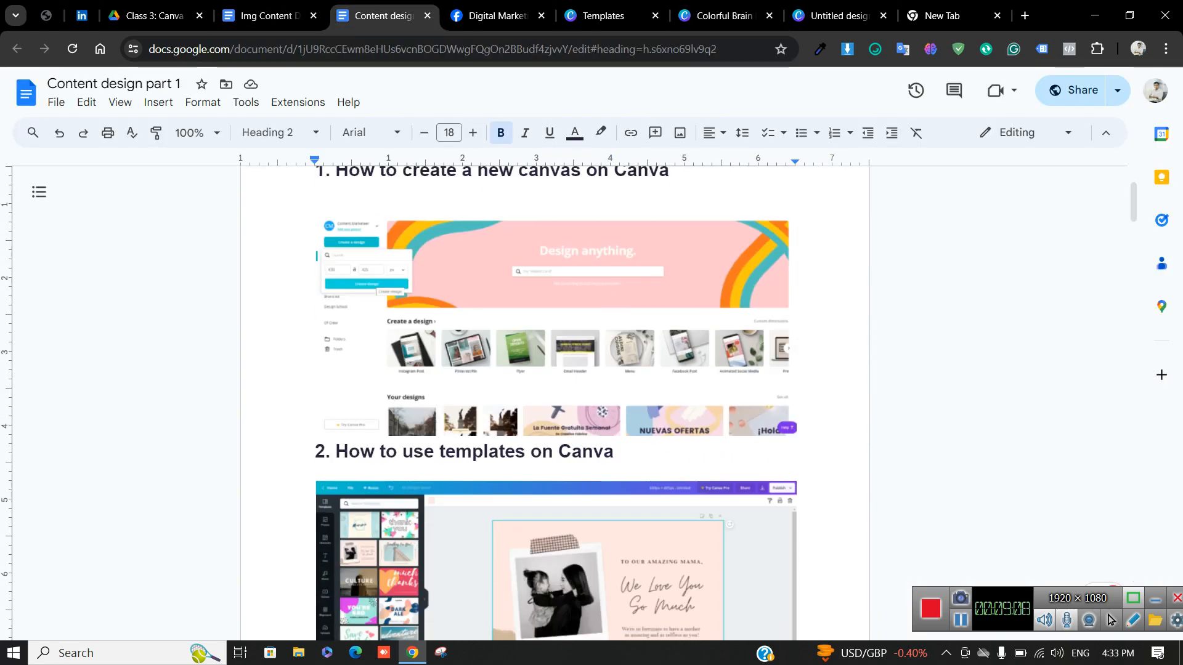
pyautogui.scroll(-6, 554, 401)
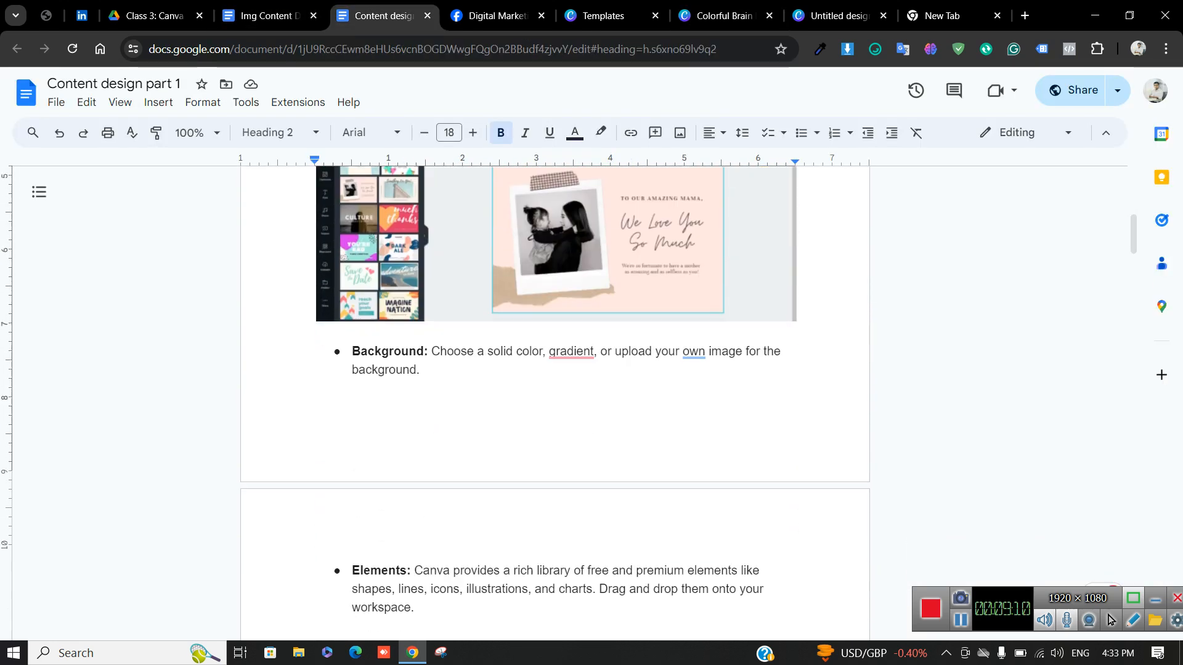
pyautogui.scroll(-4, 555, 400)
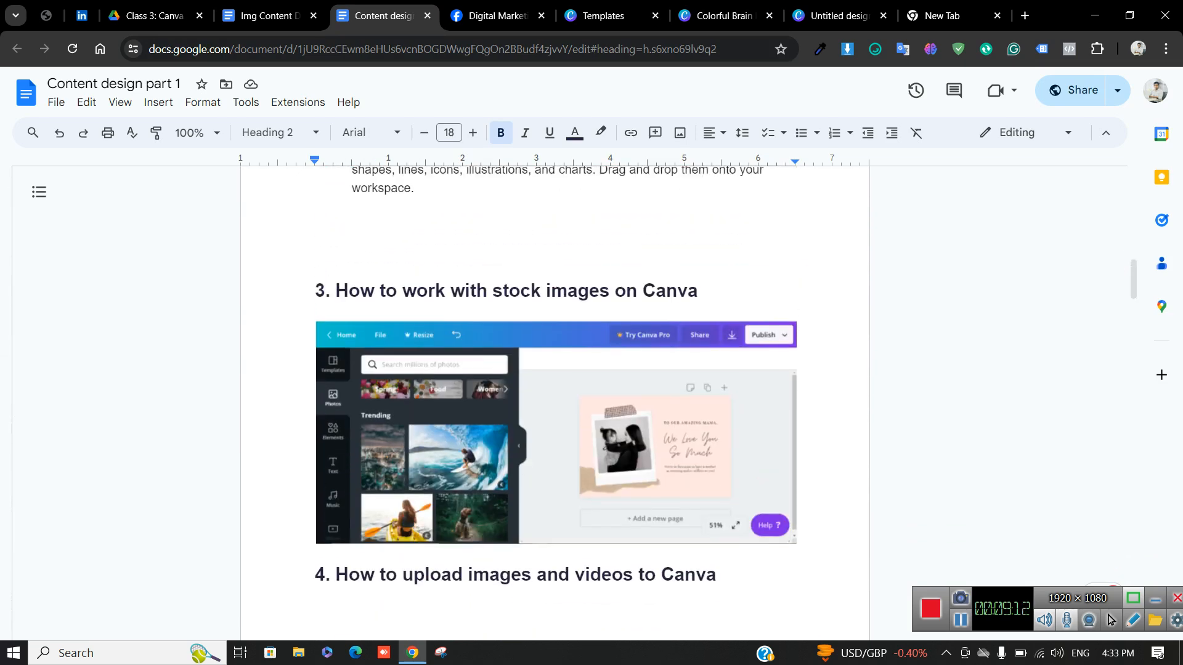
# Highlight the stock images heading, then move to the empty new tab's address bar
pyautogui.click(438, 297)
pyautogui.doubleClick(438, 296)
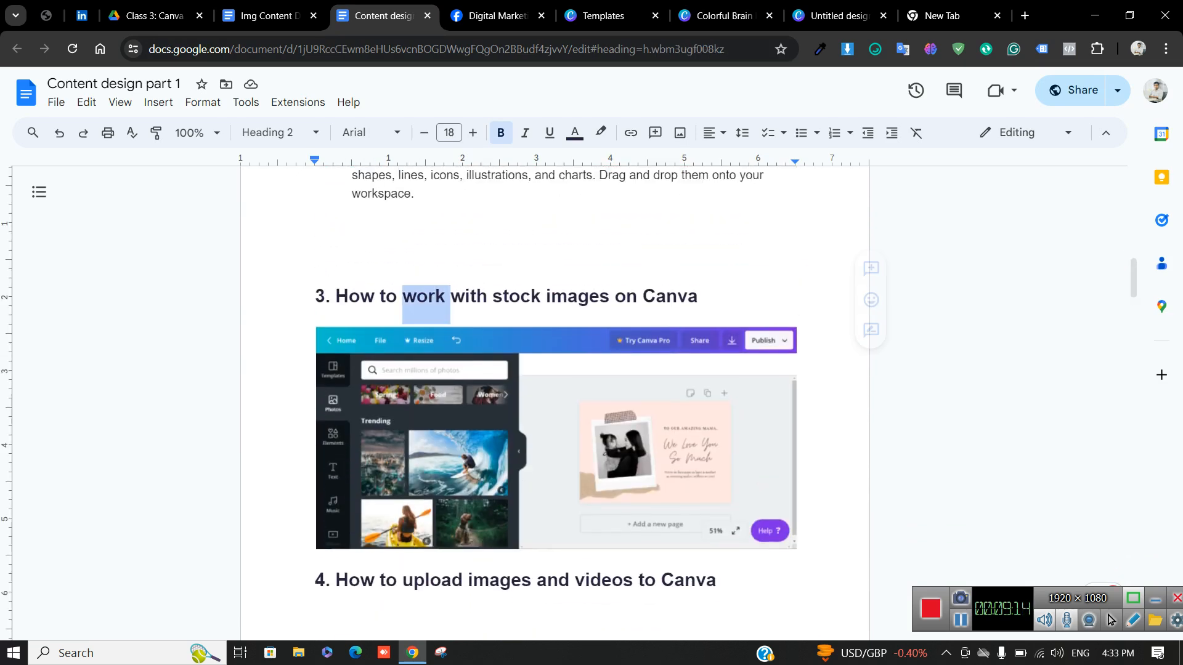
pyautogui.click(438, 296)
pyautogui.click(438, 297)
pyautogui.moveTo(702, 299); pyautogui.dragTo(316, 298)
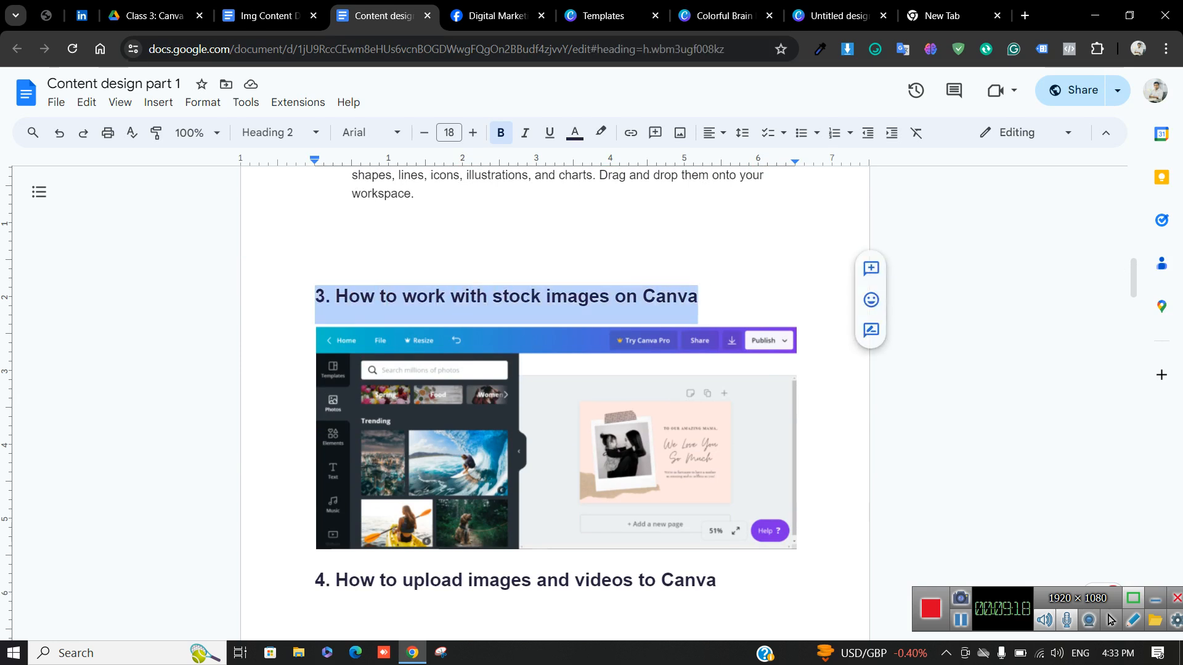
pyautogui.click(315, 296)
pyautogui.click(943, 16)
pyautogui.click(554, 49)
# Search Google for 'stock image' and open the Pexels result in a new tab
pyautogui.write('st')
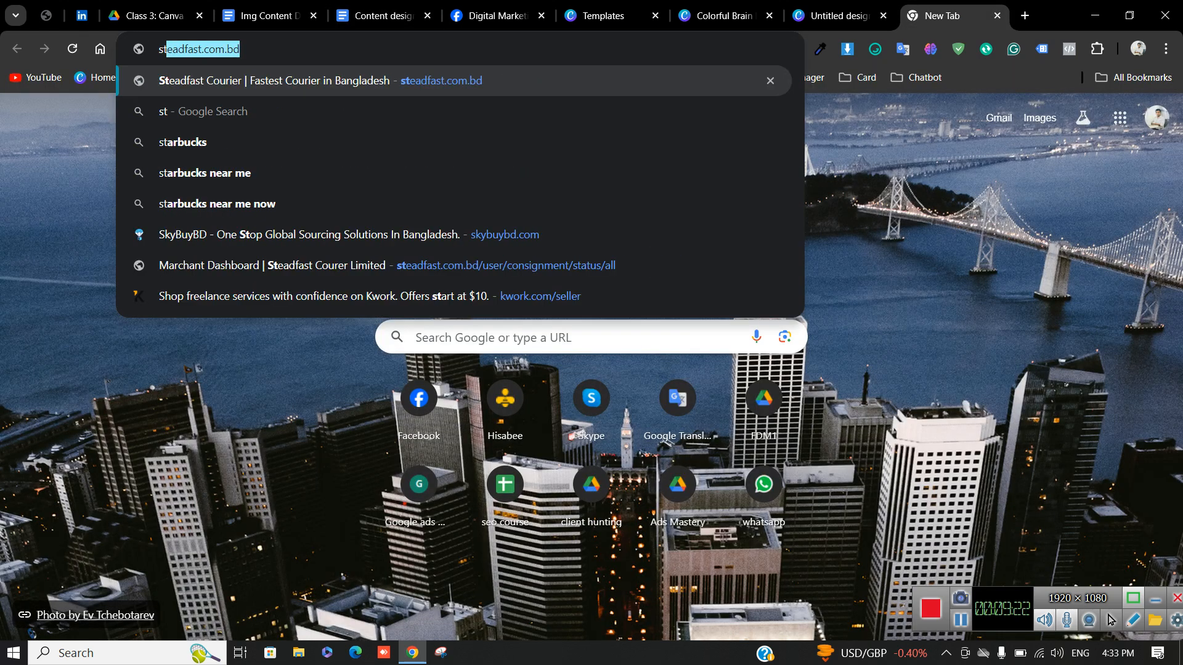
pyautogui.write('ock image')
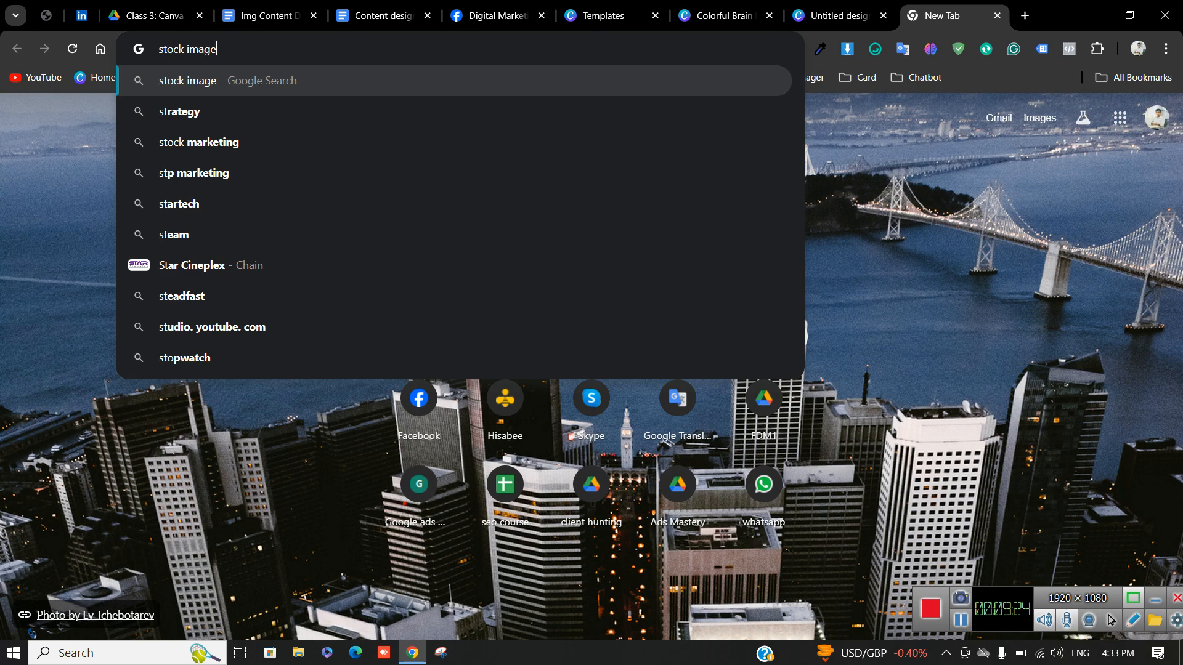
pyautogui.press('Return')
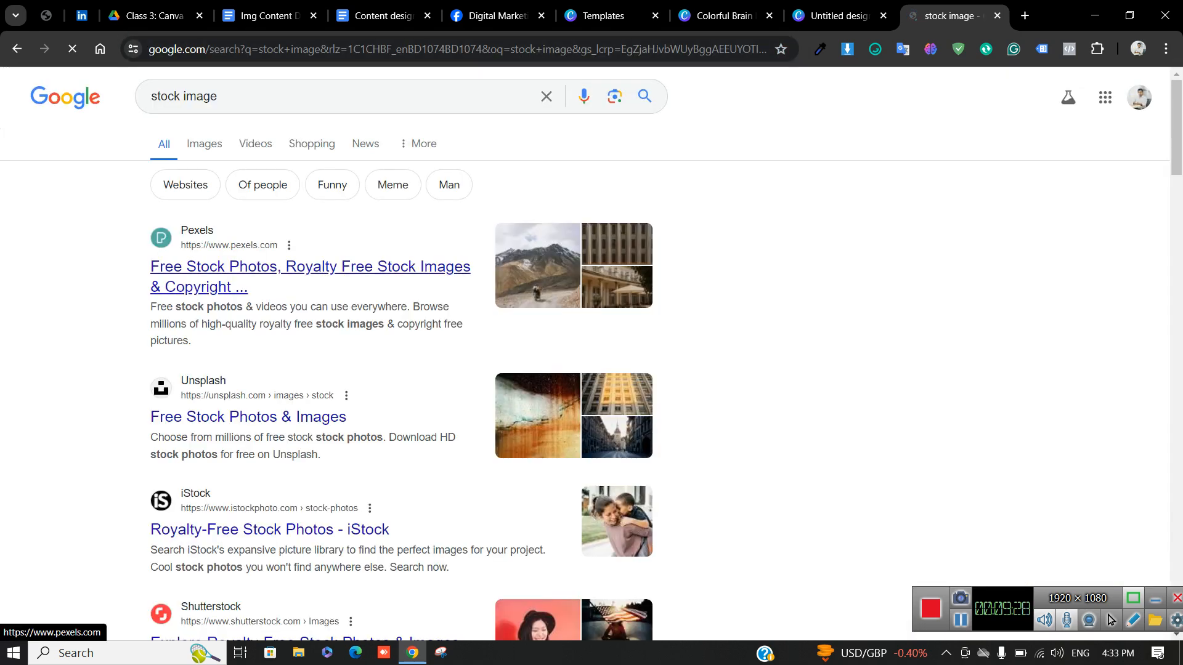
pyautogui.rightClick(176, 272)
pyautogui.click(203, 285)
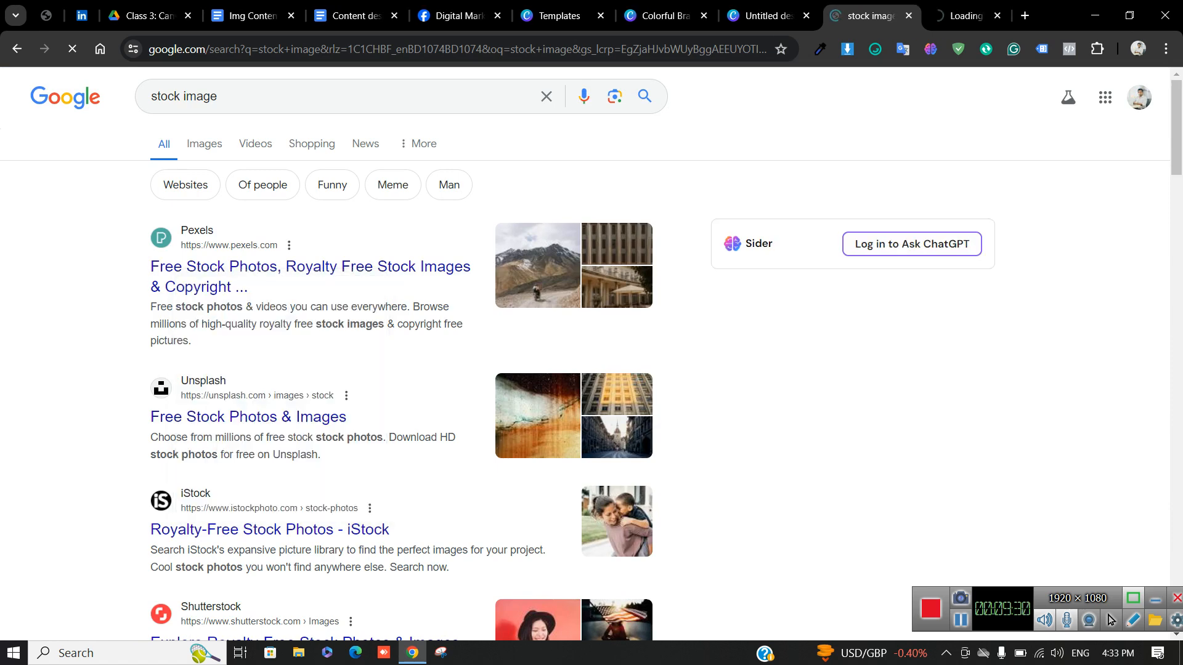
pyautogui.scroll(-3, 203, 286)
pyautogui.scroll(-2, 284, 302)
# Open the Shutterstock and Freepik results in new tabs, then bring up Pexels
pyautogui.rightClick(296, 339)
pyautogui.click(333, 355)
pyautogui.scroll(-1, 320, 369)
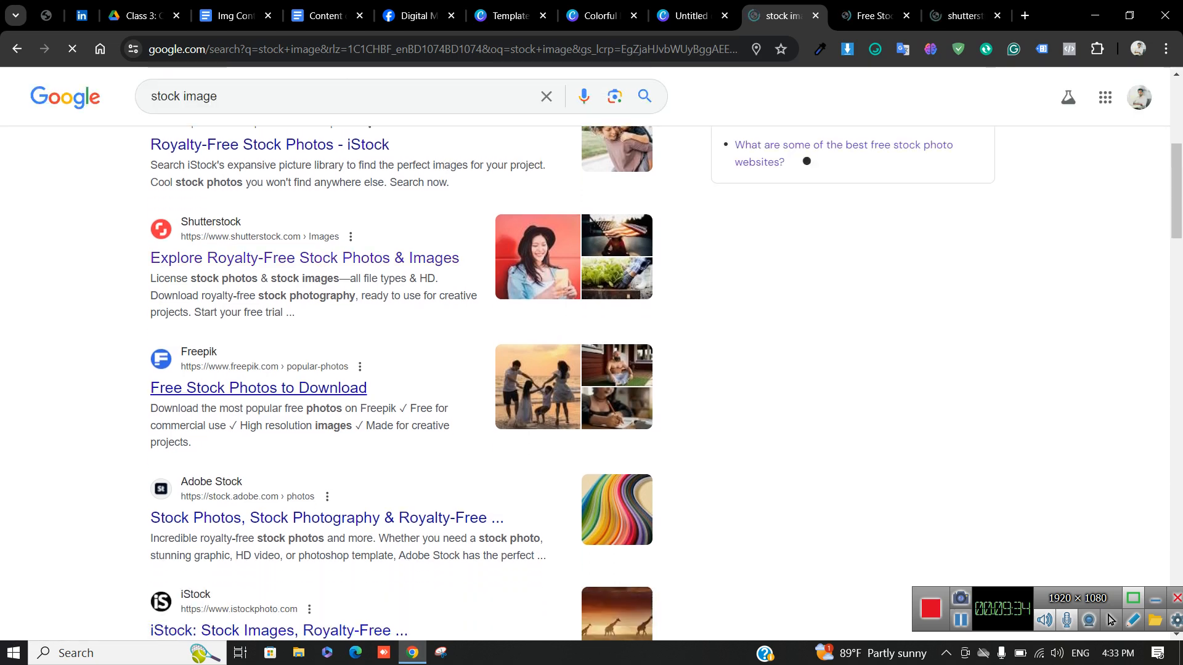
pyautogui.rightClick(298, 388)
pyautogui.click(333, 162)
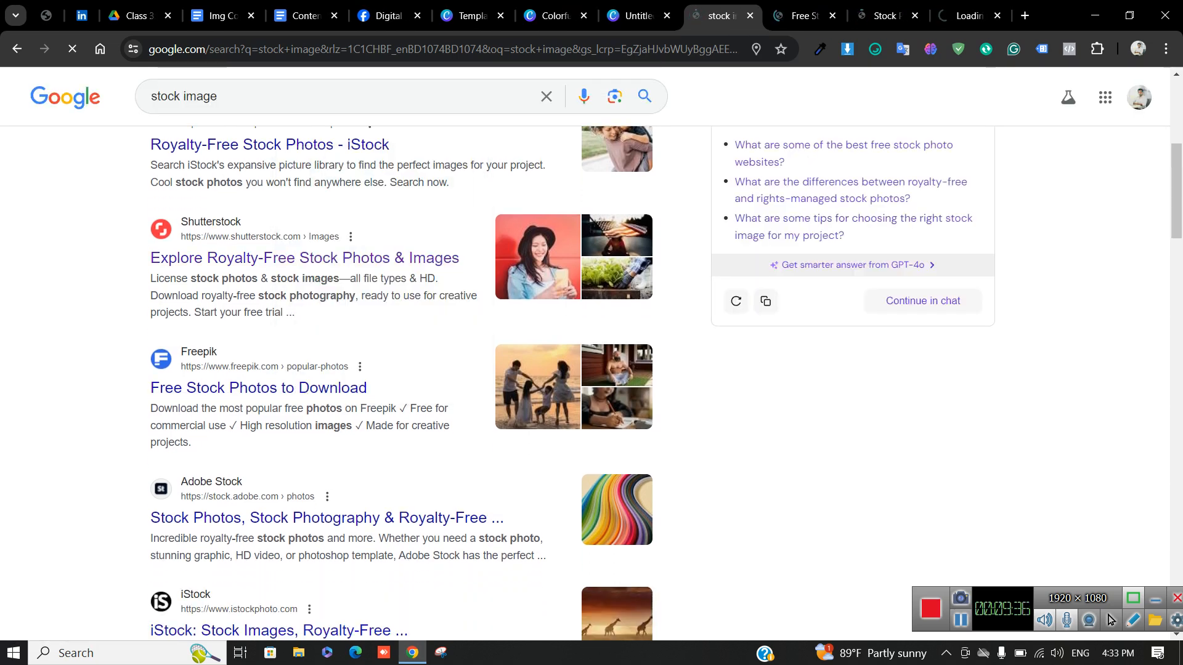
pyautogui.hotkey('ctrl', 'Tab')
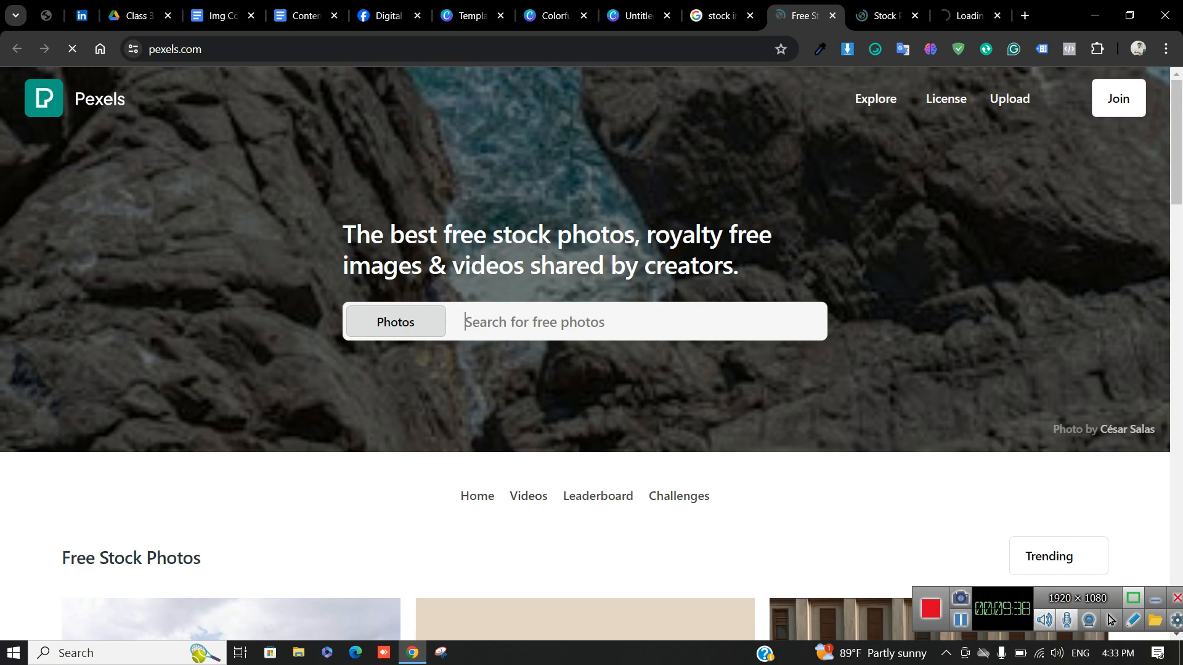
# Browse the Pexels home page photos, then move on to the Freepik tab
pyautogui.scroll(-12, 592, 354)
pyautogui.scroll(7, 924, 370)
pyautogui.moveTo(396, 322)
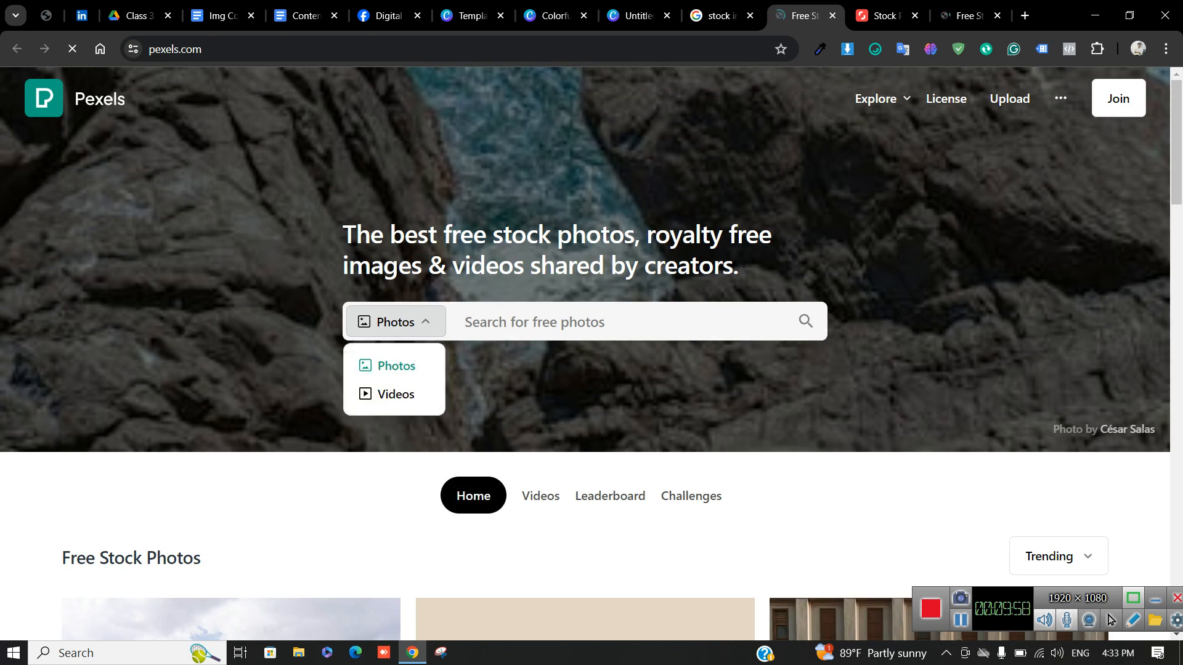
pyautogui.click(886, 16)
pyautogui.click(969, 16)
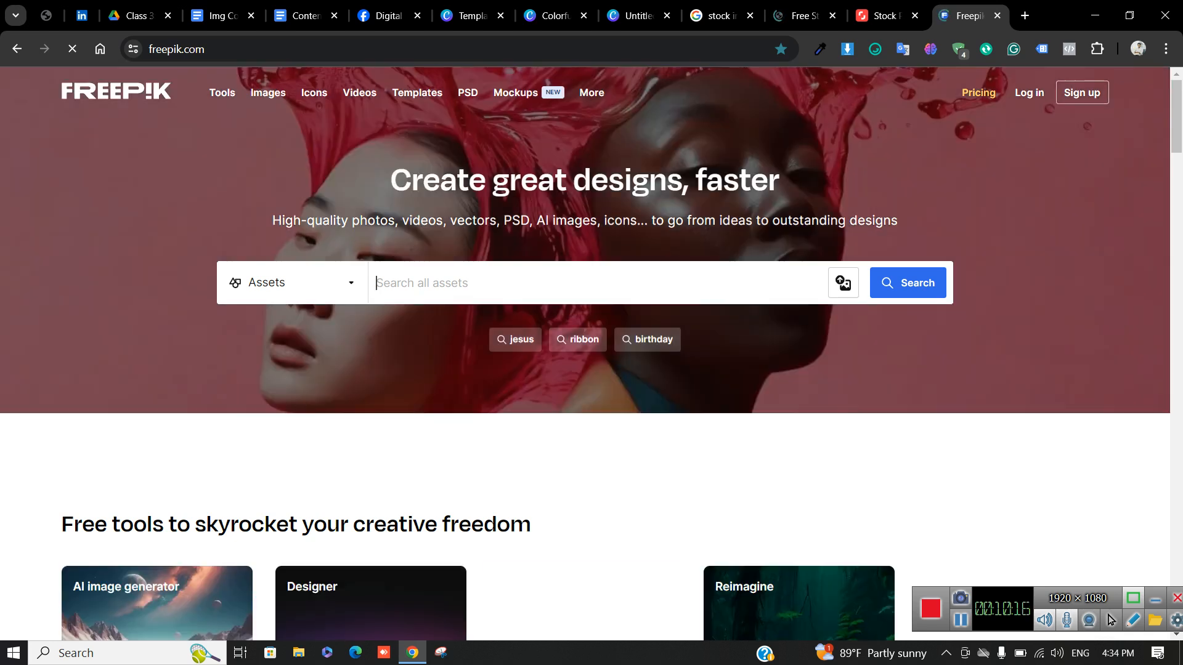
# Search Freepik for 'instagram post' and scroll through the results
pyautogui.write('insta')
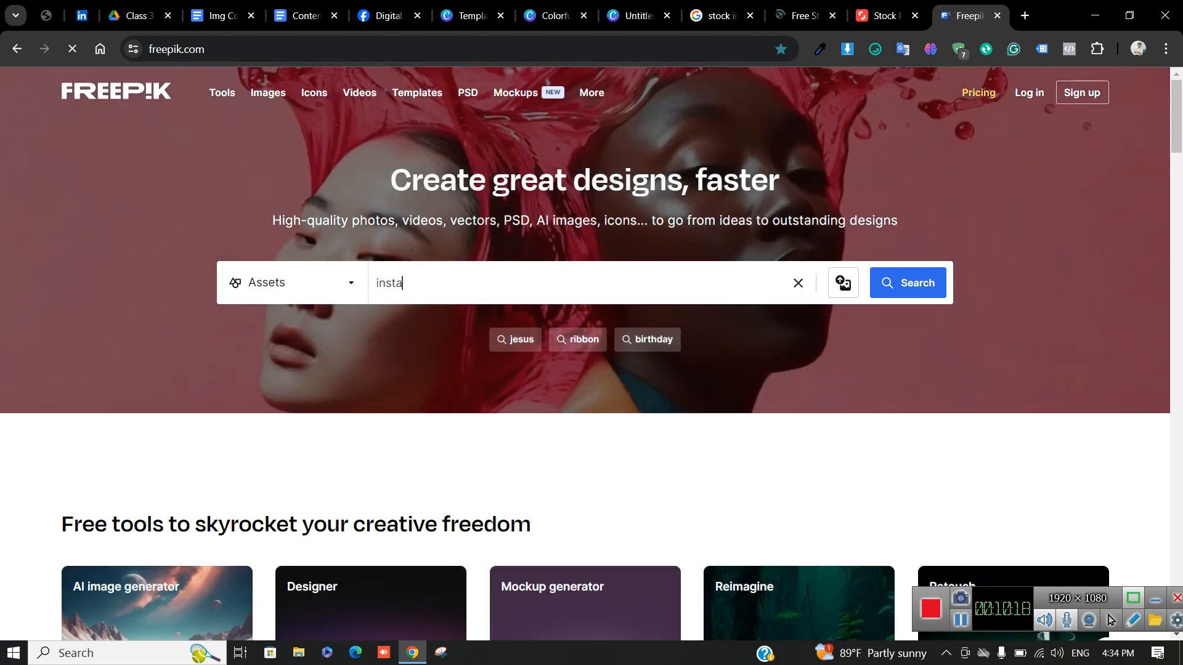
pyautogui.write('gram posty')
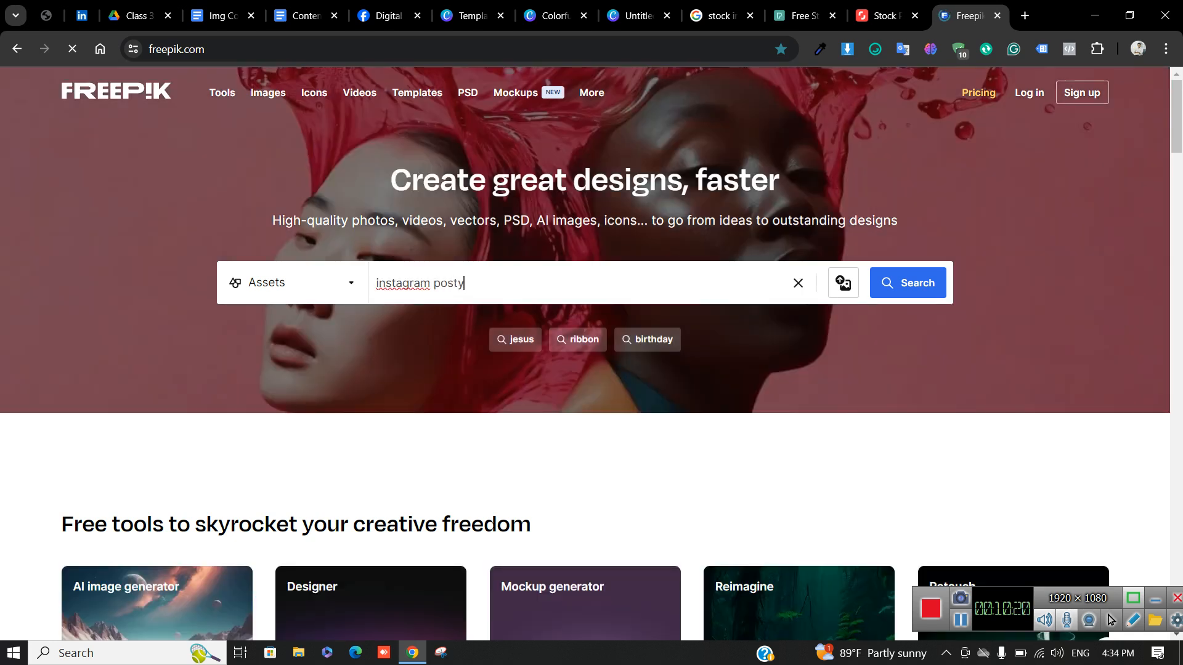
pyautogui.press('BackSpace')
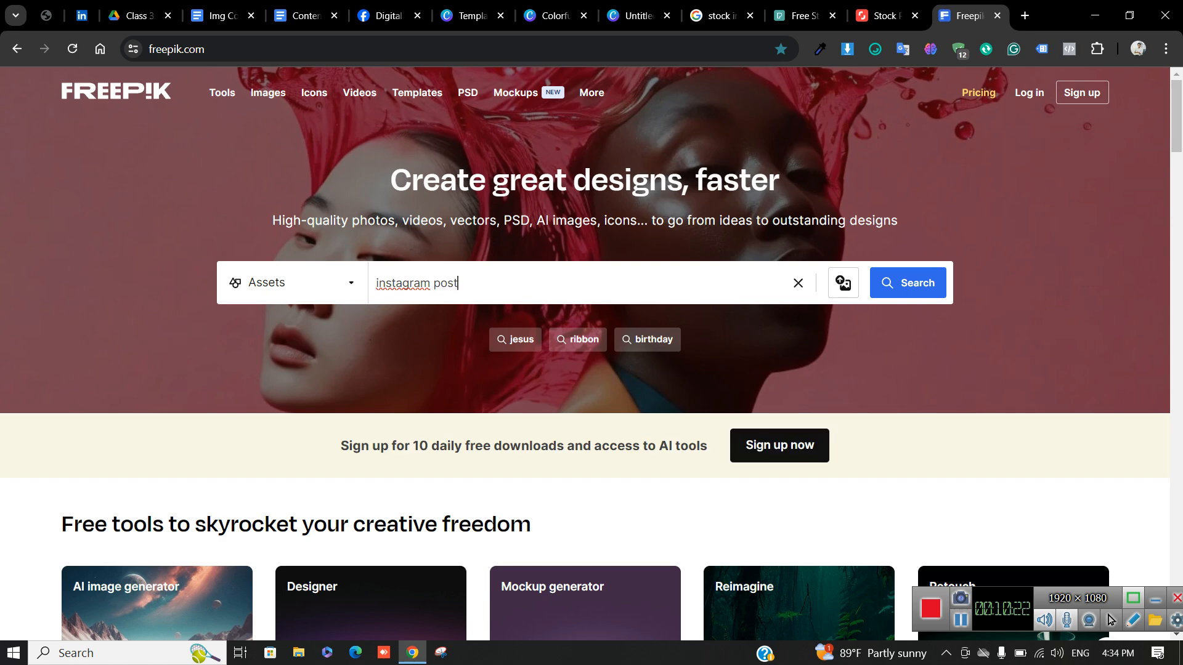
pyautogui.press('Return')
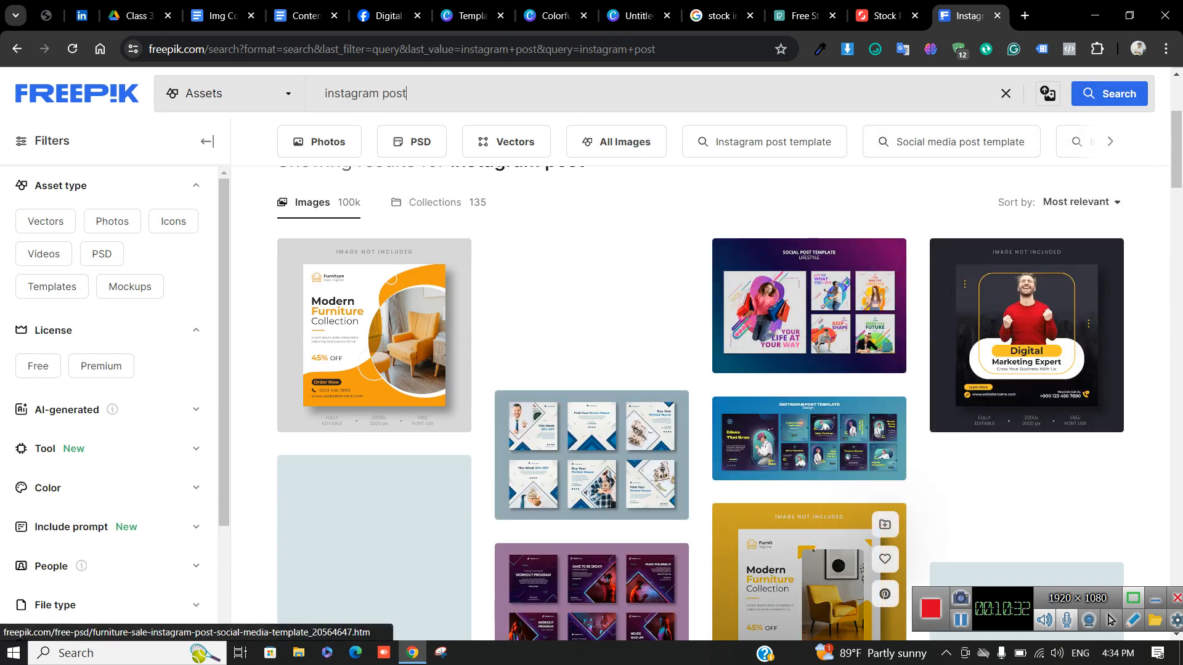
pyautogui.scroll(-3, 1109, 620)
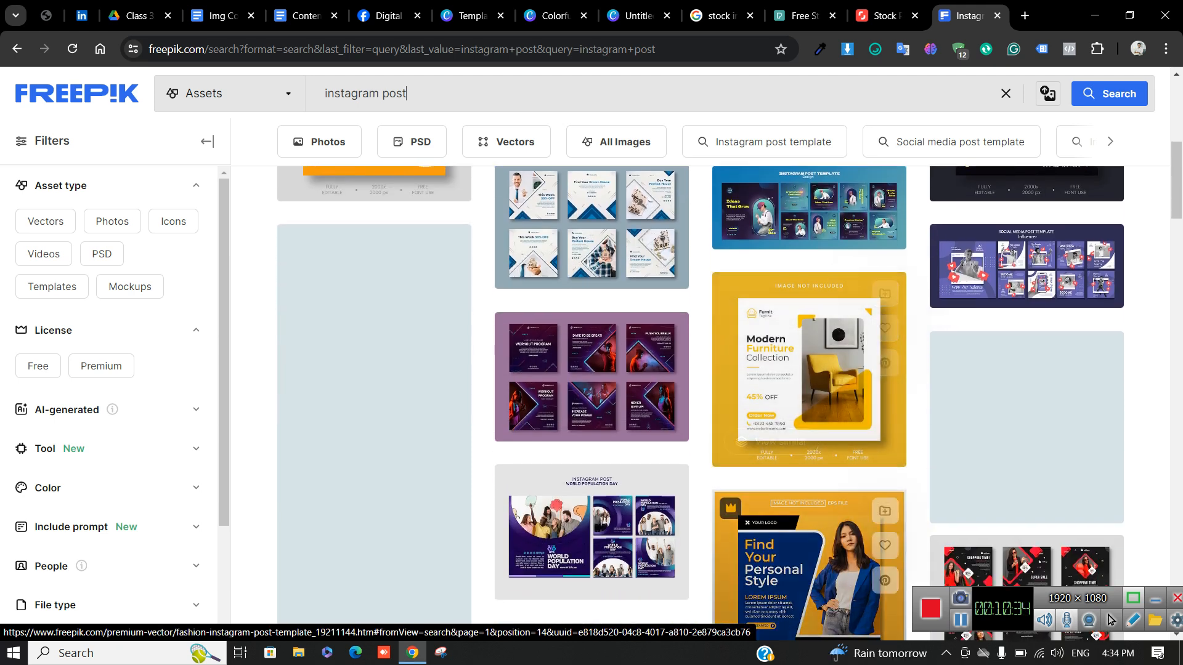
pyautogui.scroll(-1, 1109, 619)
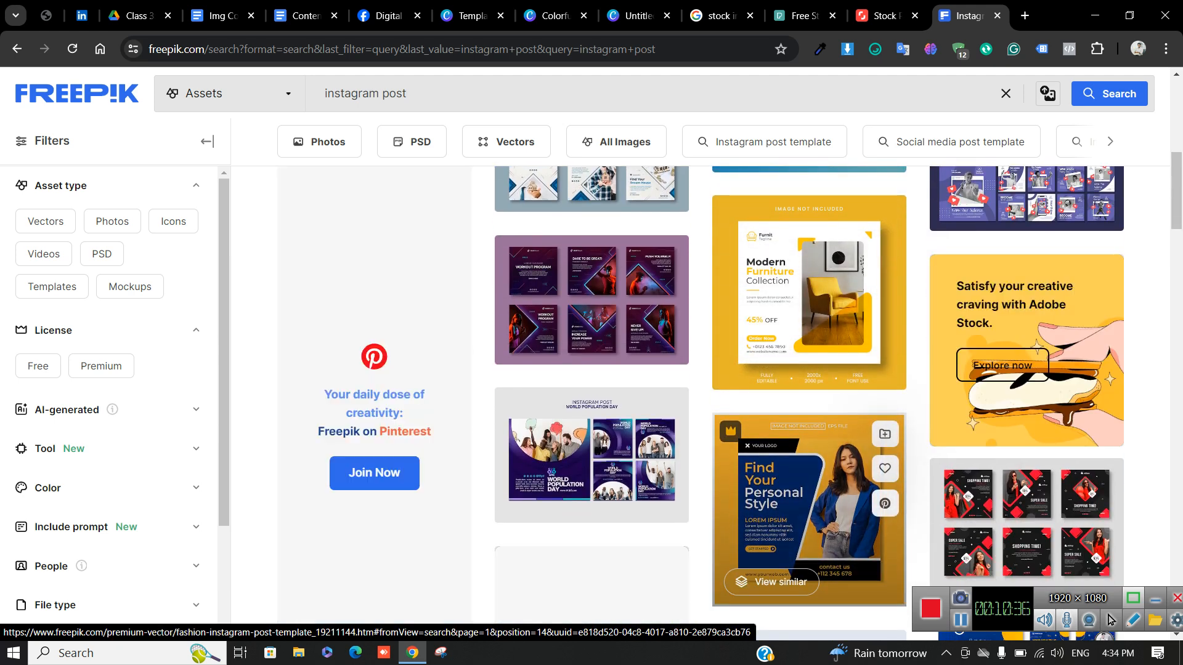
pyautogui.scroll(-5, 1109, 619)
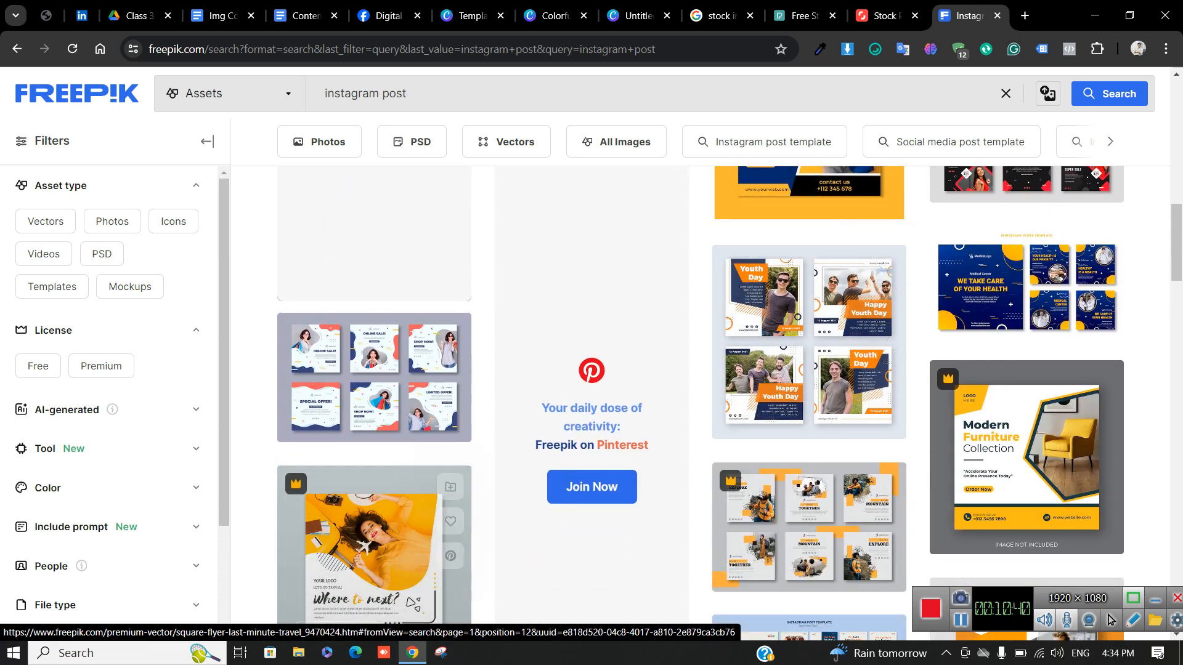
pyautogui.scroll(-5, 1111, 619)
pyautogui.scroll(-3, 1111, 620)
pyautogui.scroll(3, 1111, 619)
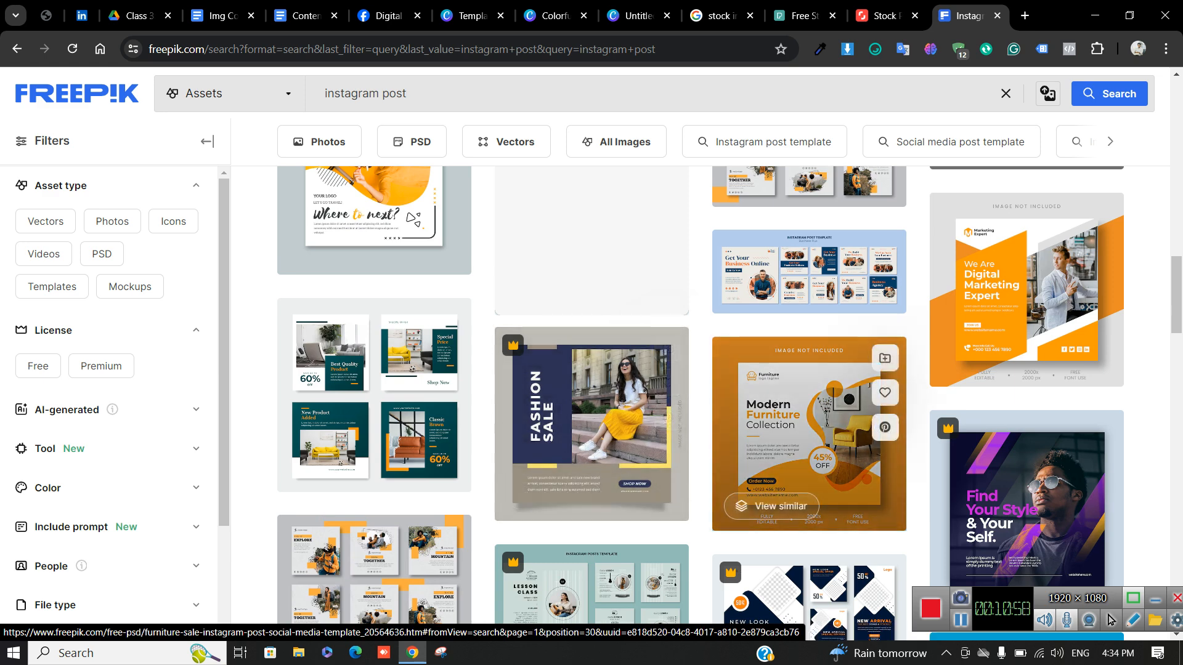
# Preview the Furniture sale template's details, close it, and go to Shutterstock
pyautogui.click(809, 431)
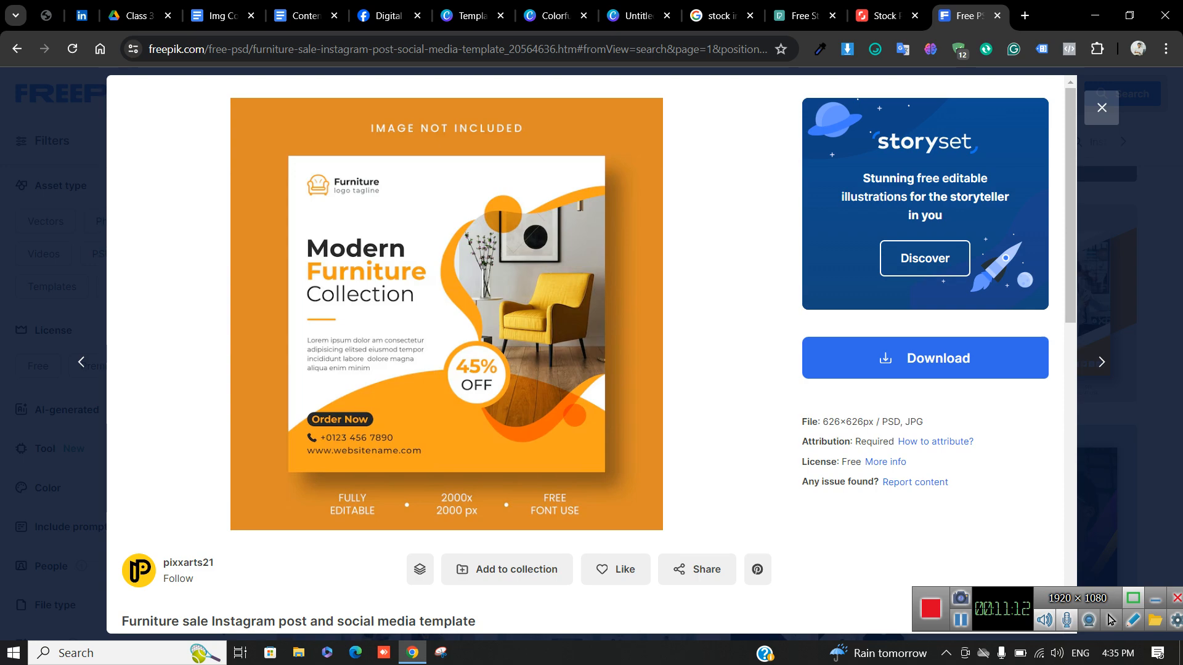
pyautogui.scroll(-10, 591, 354)
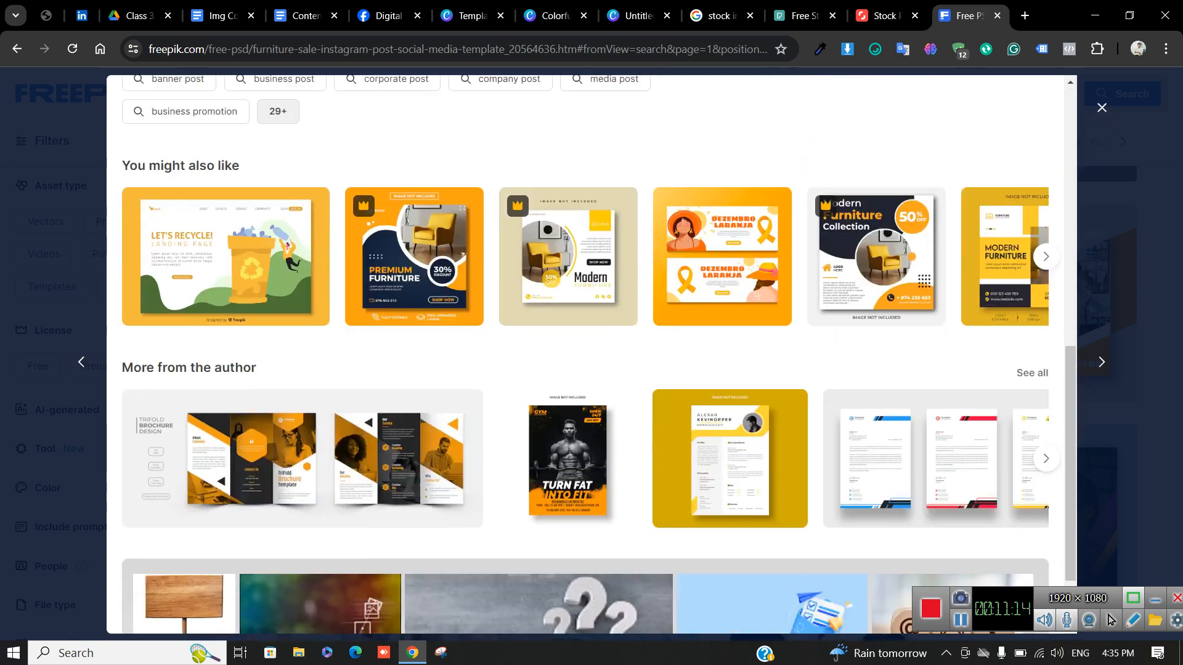
pyautogui.scroll(7, 591, 354)
pyautogui.scroll(3, 591, 354)
pyautogui.click(1101, 108)
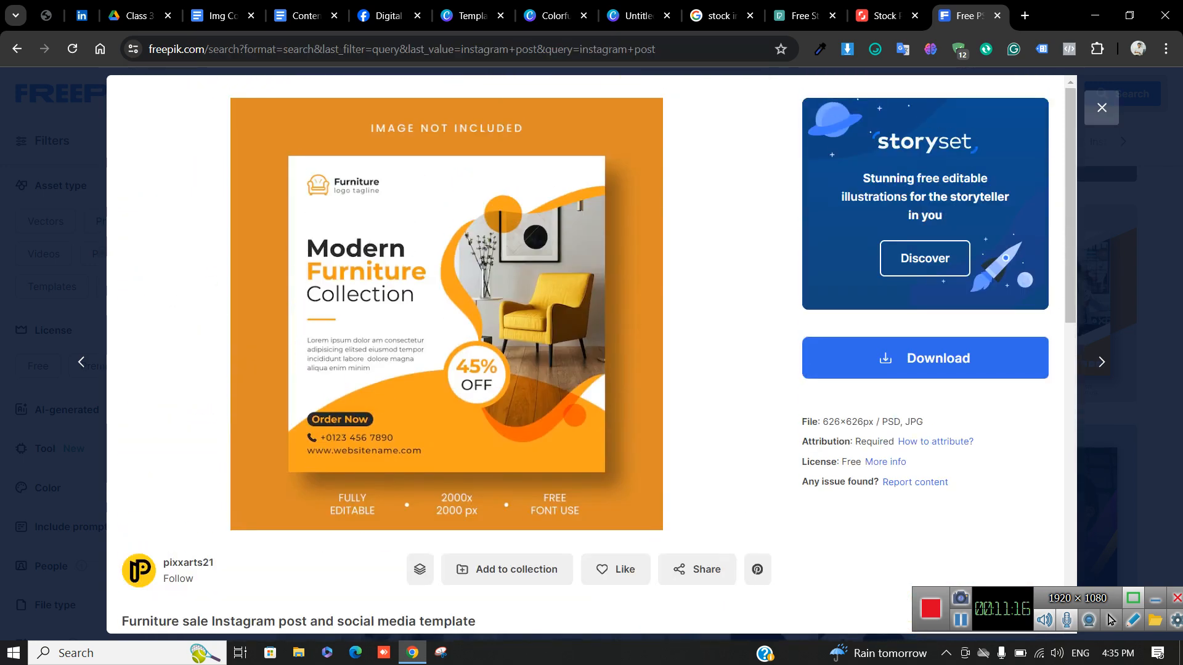
pyautogui.click(887, 15)
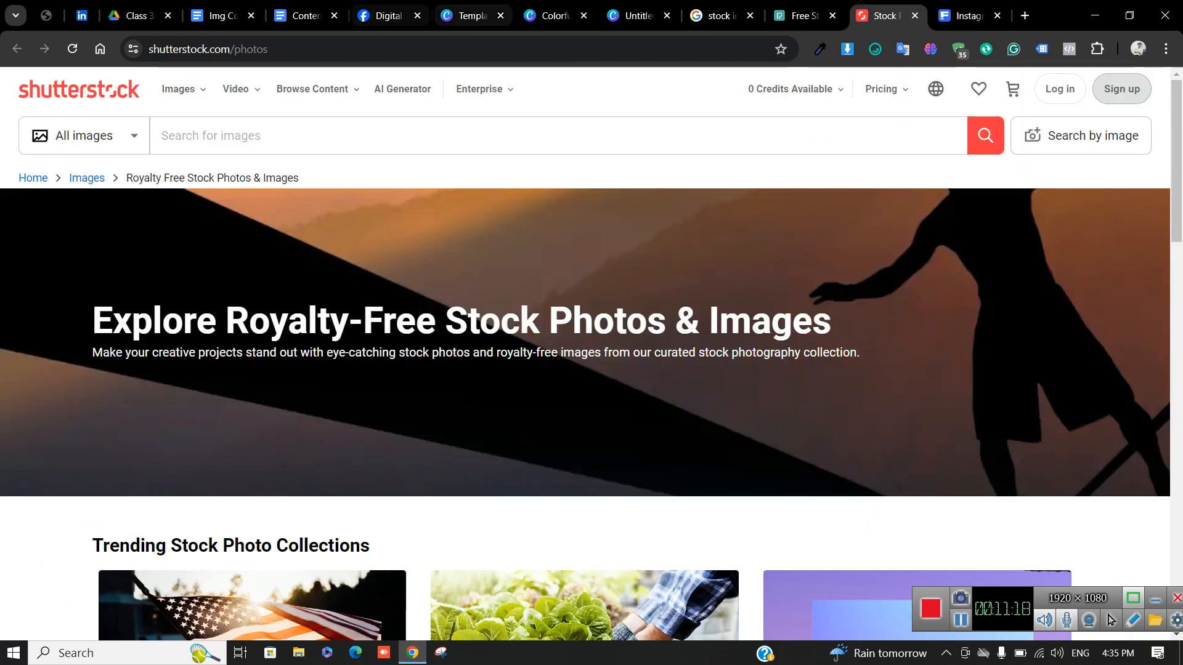
# Search Shutterstock images for 'building'
pyautogui.click(550, 15)
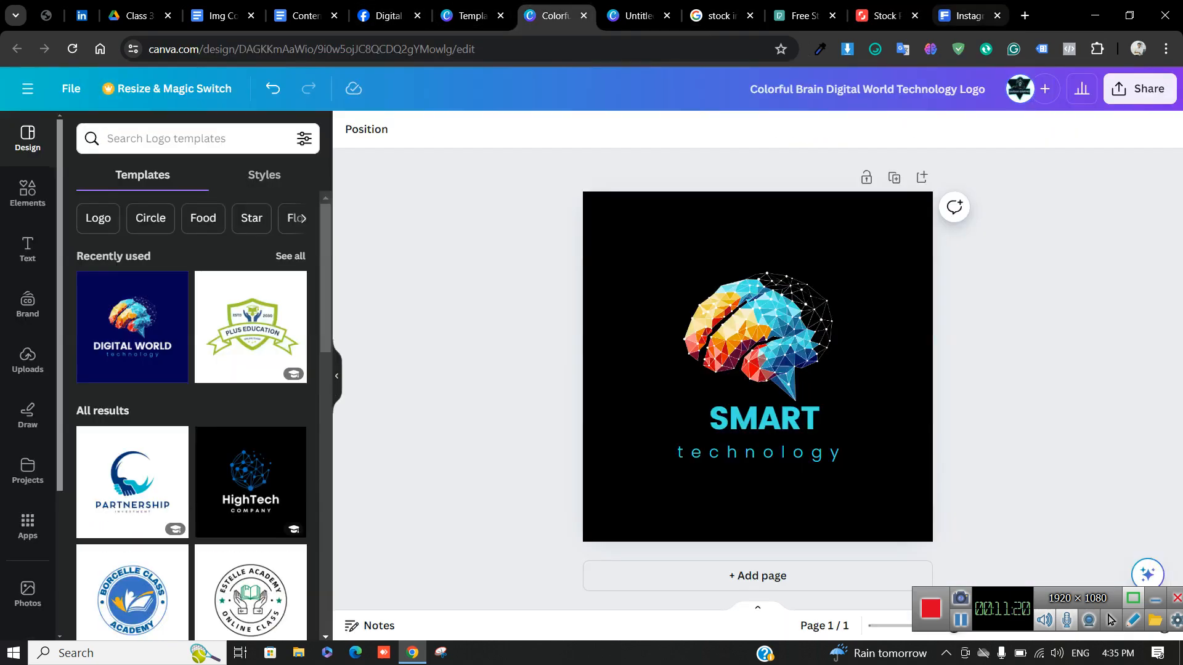
pyautogui.click(887, 15)
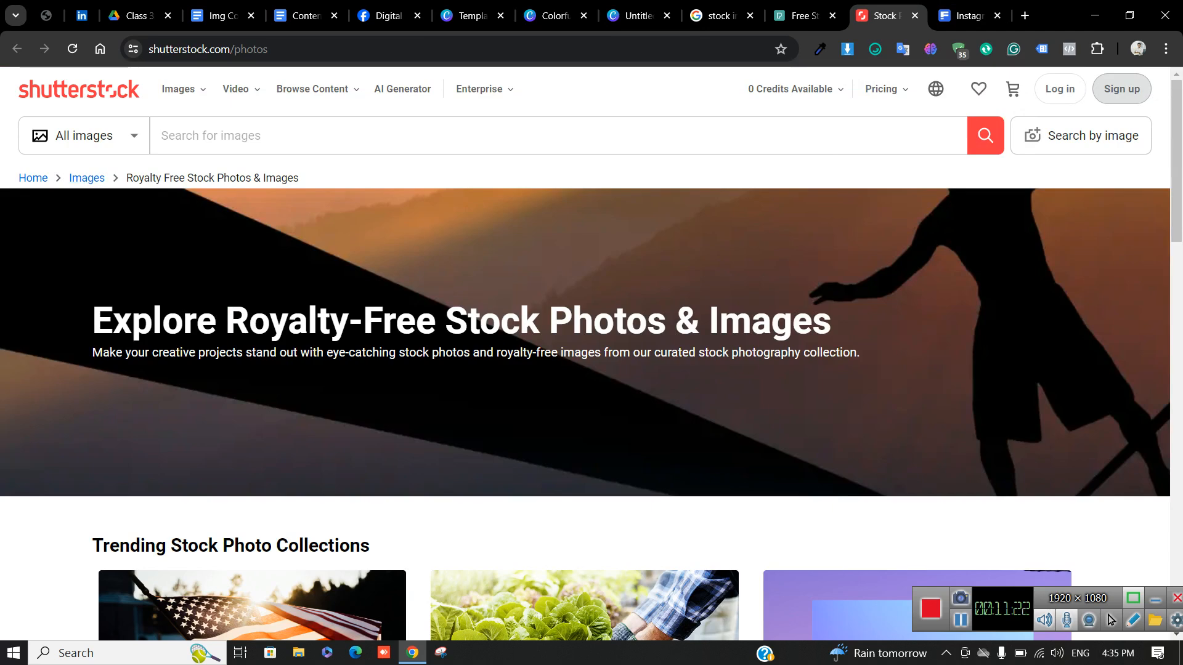
pyautogui.write('dig')
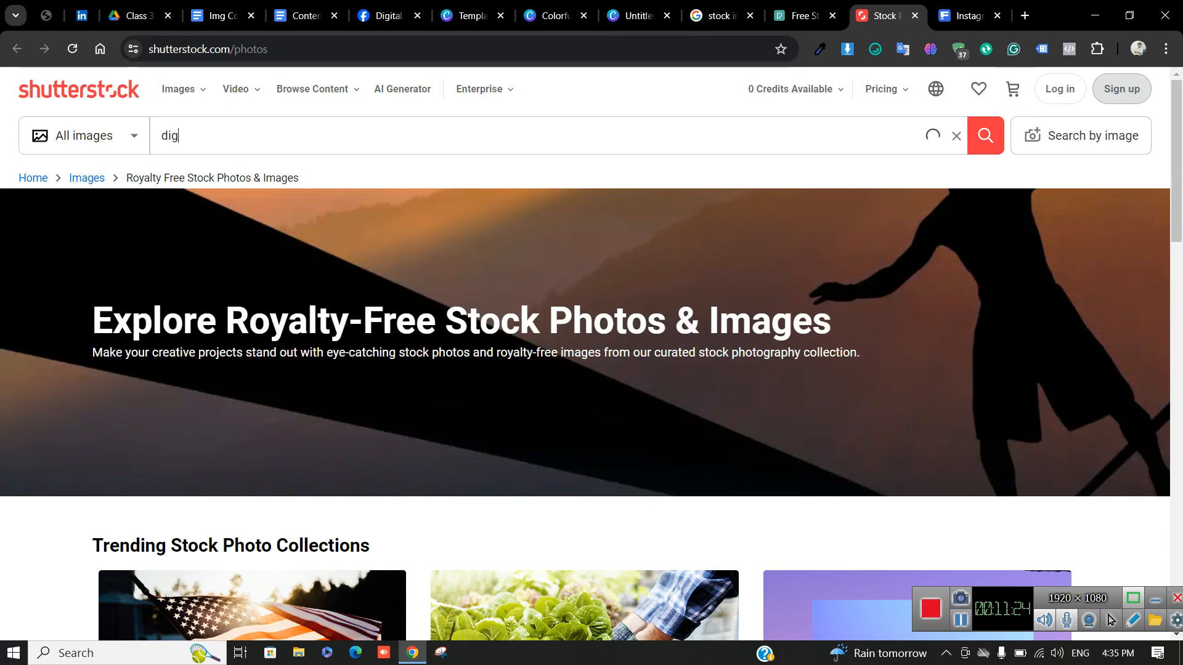
pyautogui.write('ta')
pyautogui.press('BackSpace')
pyautogui.press('BackSpace')
pyautogui.press('BackSpace')
pyautogui.press('BackSpace')
pyautogui.press('BackSpace')
pyautogui.press('BackSpace')
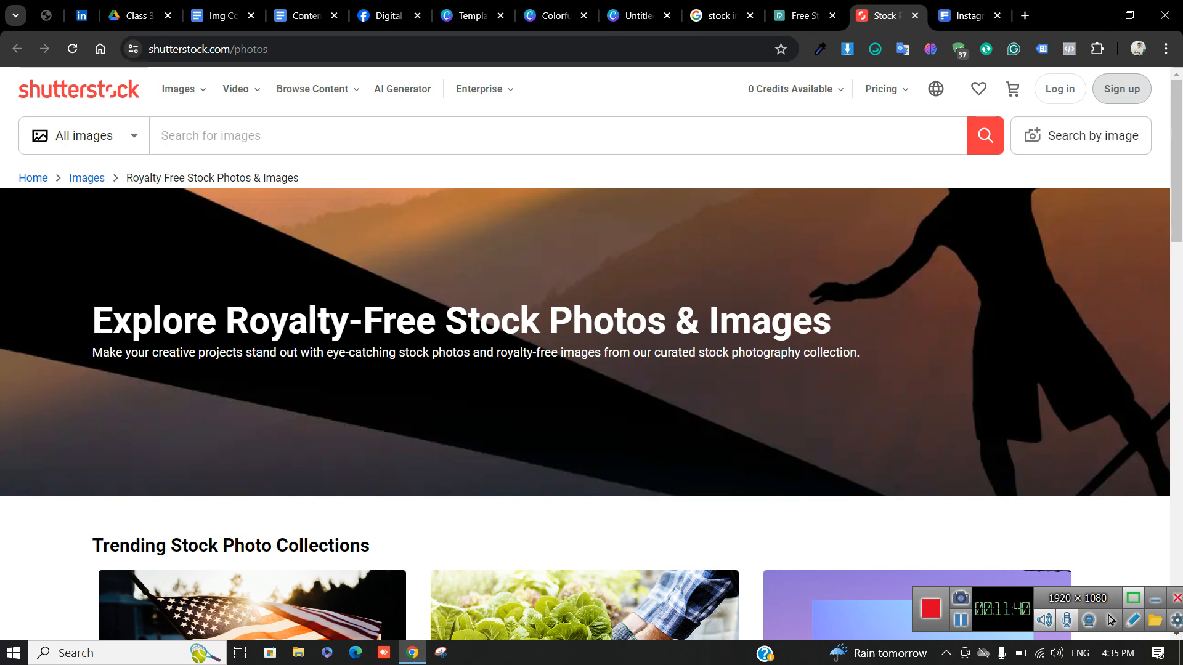
pyautogui.write('build')
pyautogui.press('BackSpace')
pyautogui.write('lding')
pyautogui.press('Return')
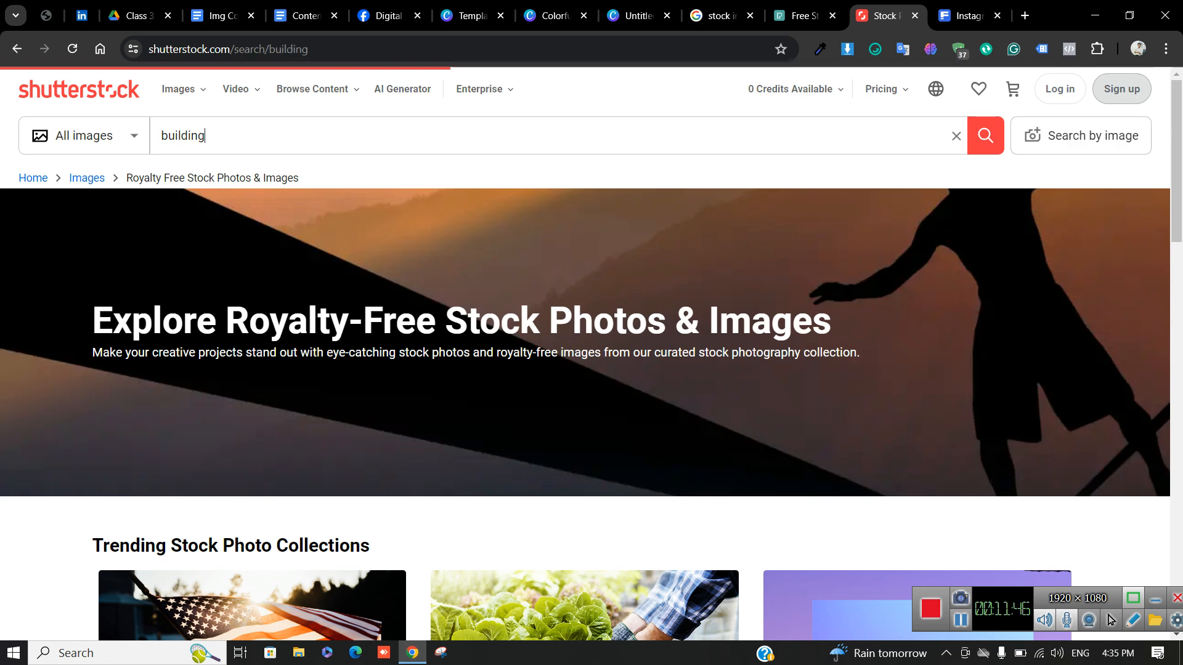
# Browse the building photo results, then close the Pexels and Shutterstock tabs
pyautogui.scroll(-3, 585, 369)
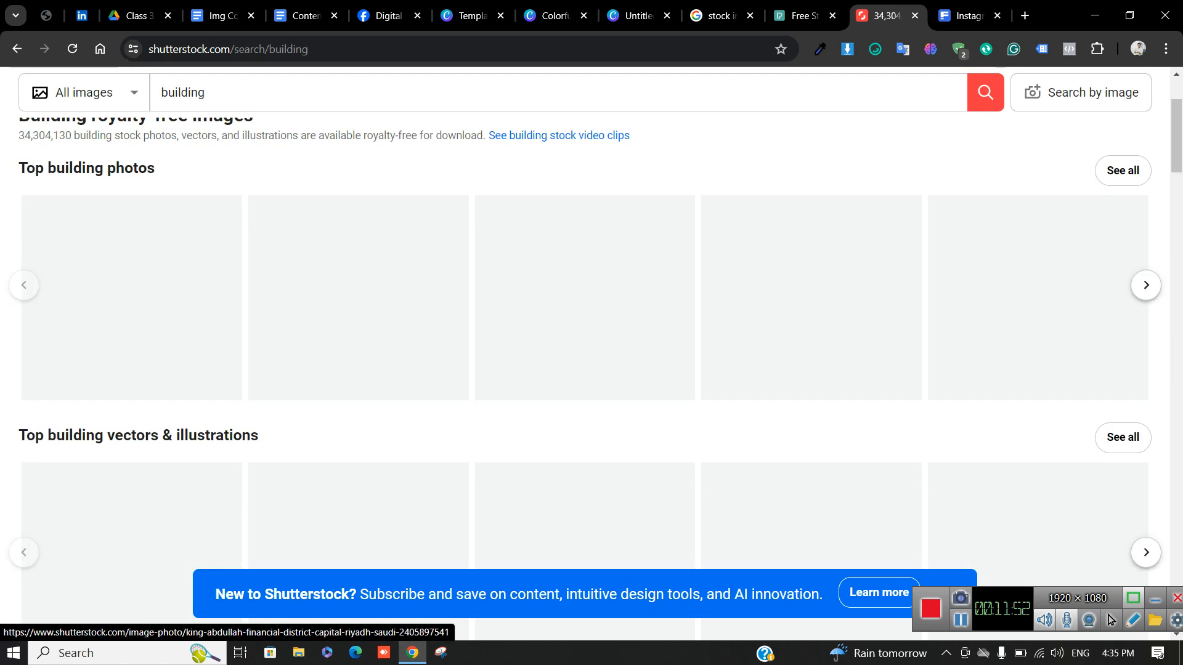
pyautogui.scroll(-3, 585, 369)
pyautogui.scroll(3, 586, 370)
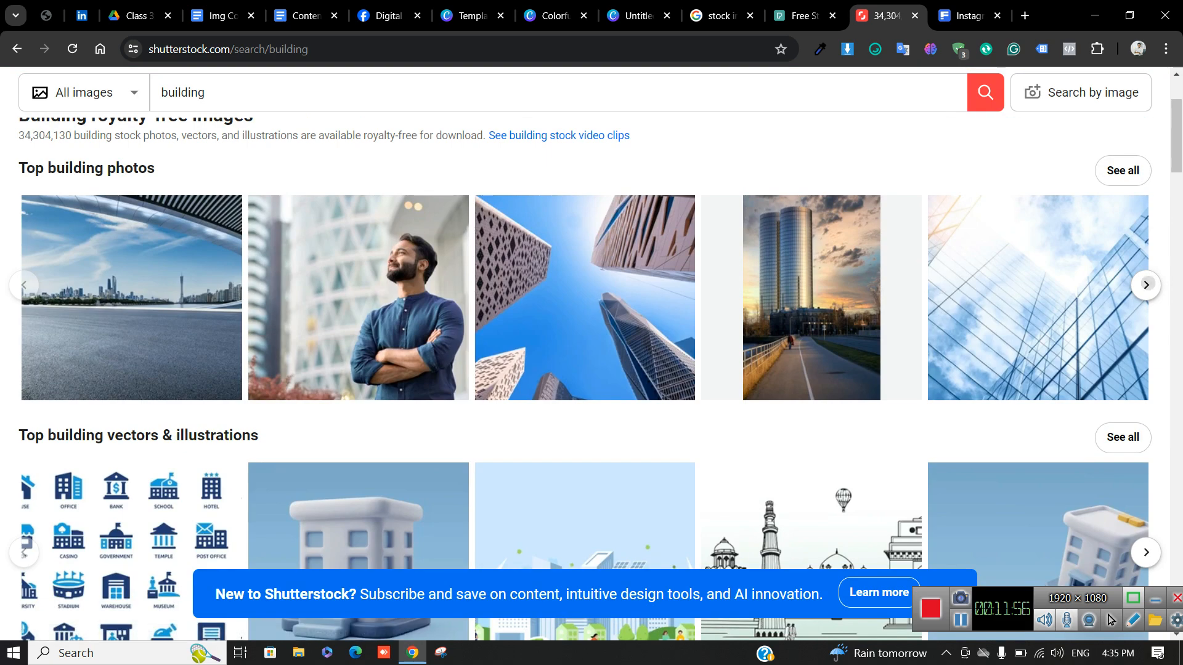
pyautogui.click(1146, 285)
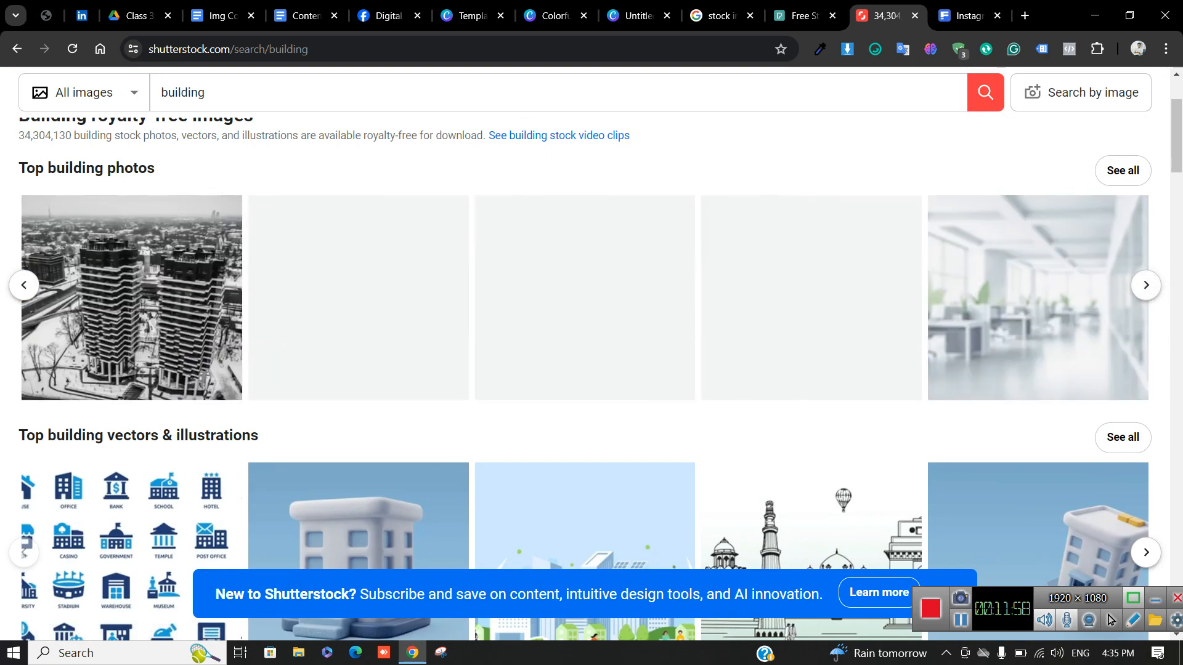
pyautogui.scroll(-9, 357, 542)
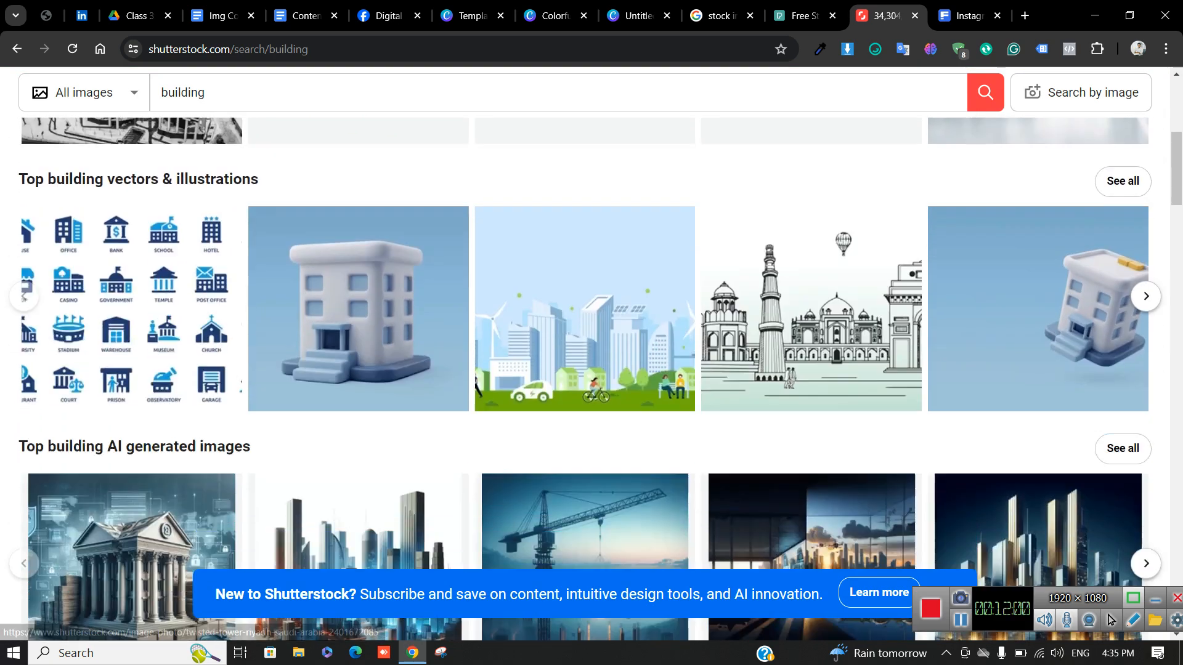
pyautogui.scroll(-5, 358, 339)
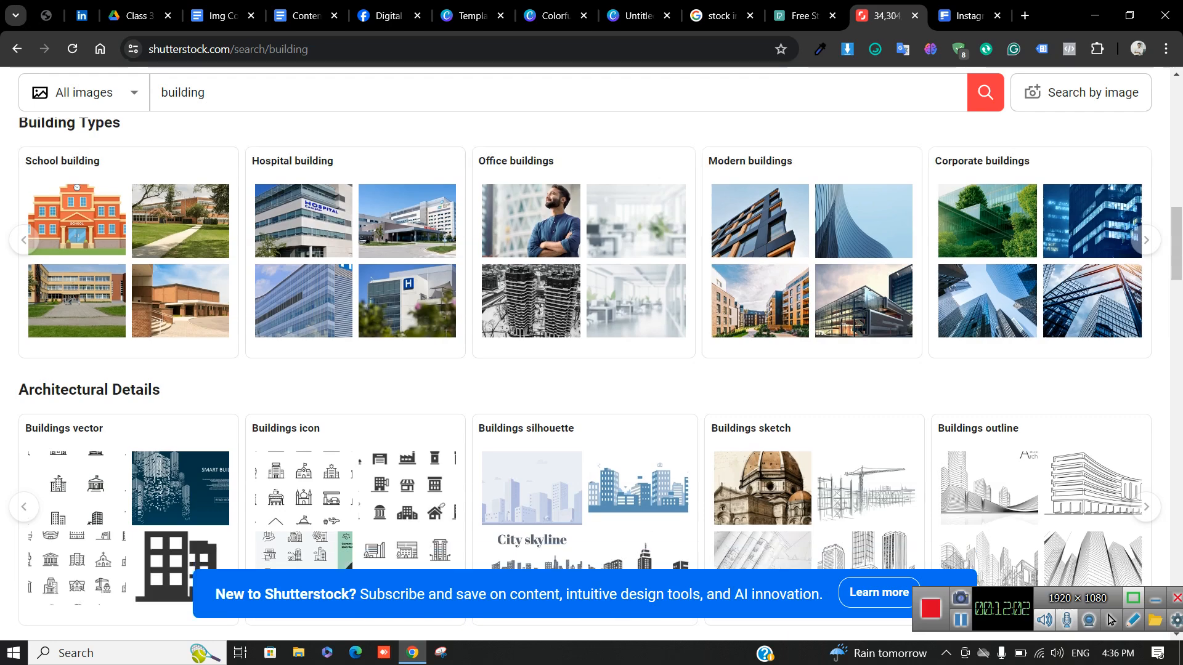
pyautogui.scroll(11, 357, 339)
pyautogui.scroll(5, 357, 406)
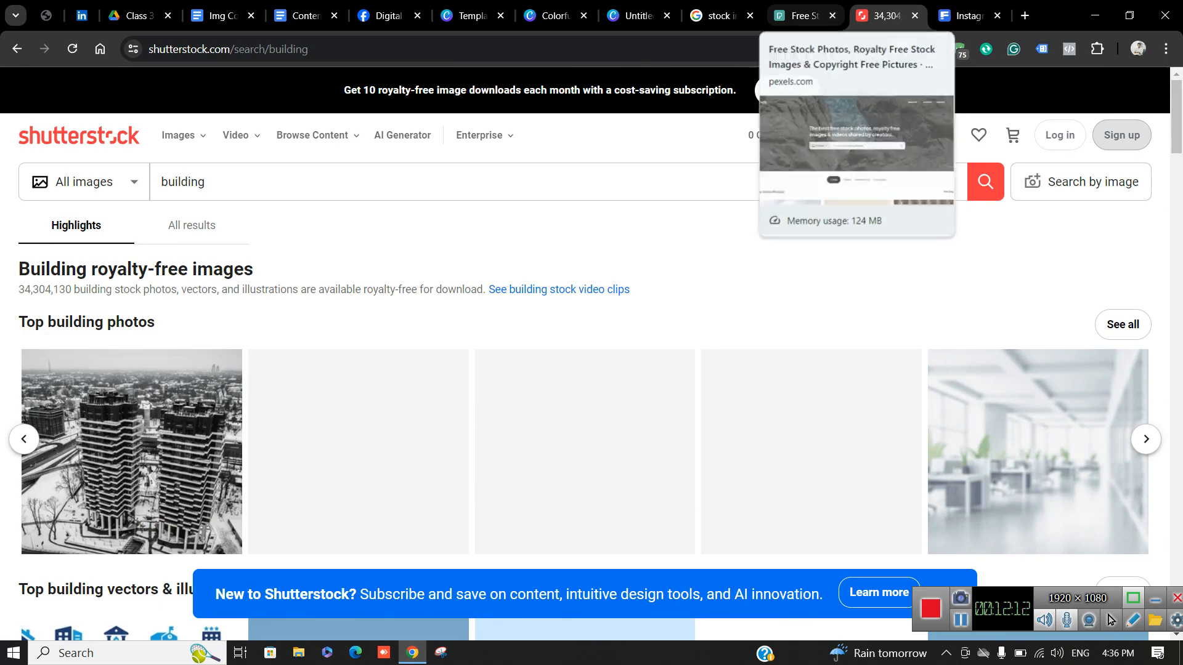
pyautogui.click(833, 16)
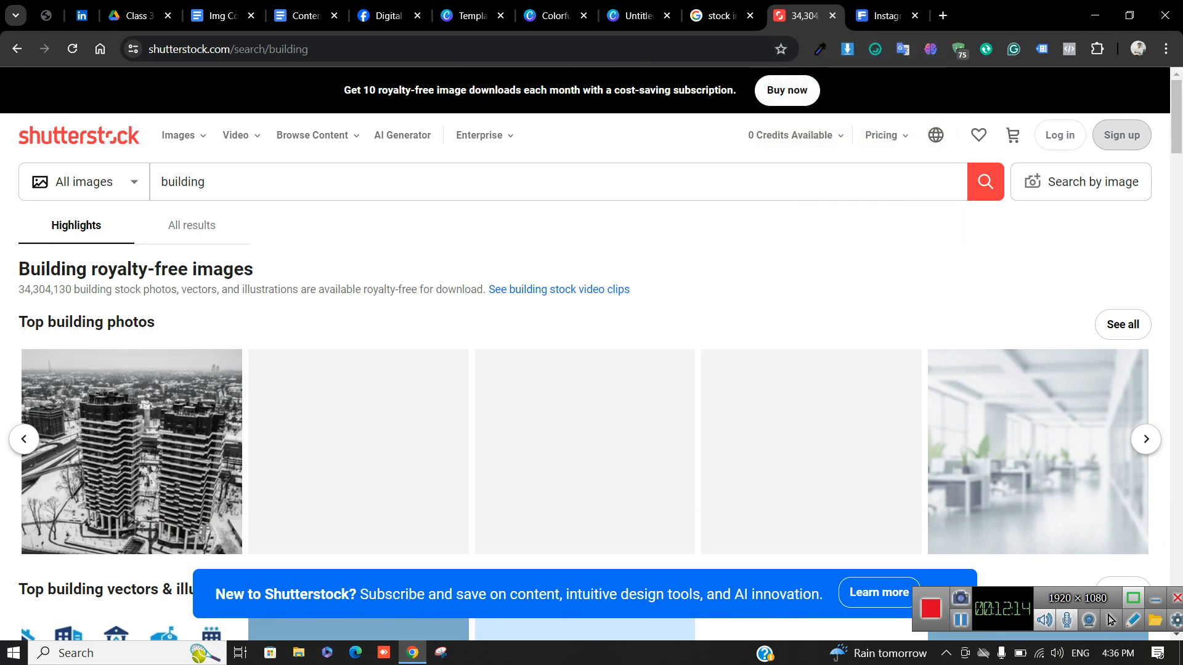
pyautogui.click(833, 15)
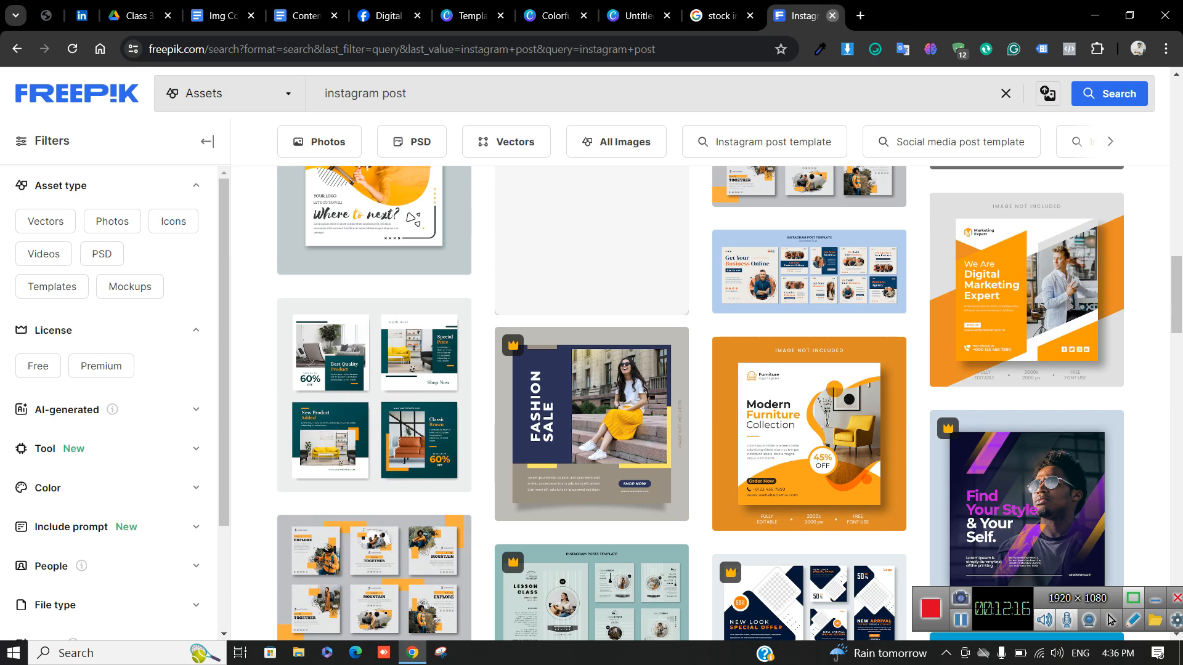
# Close the Freepik tab and return to the Colorful Brain logo design
pyautogui.click(832, 15)
pyautogui.click(604, 16)
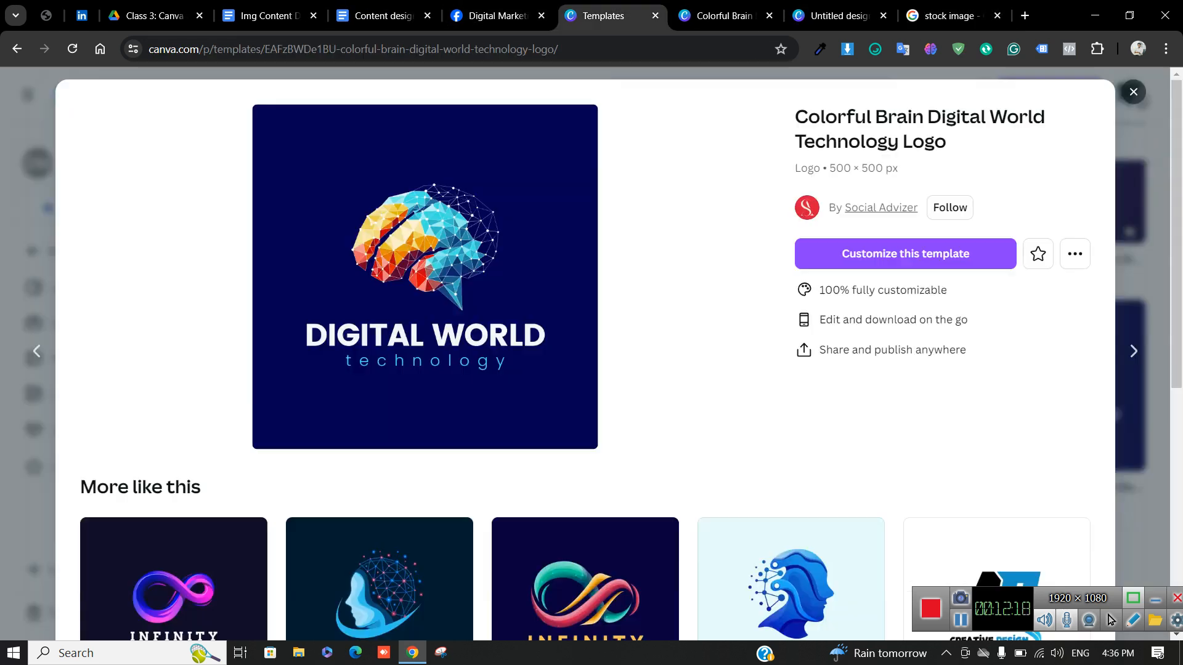
pyautogui.click(722, 16)
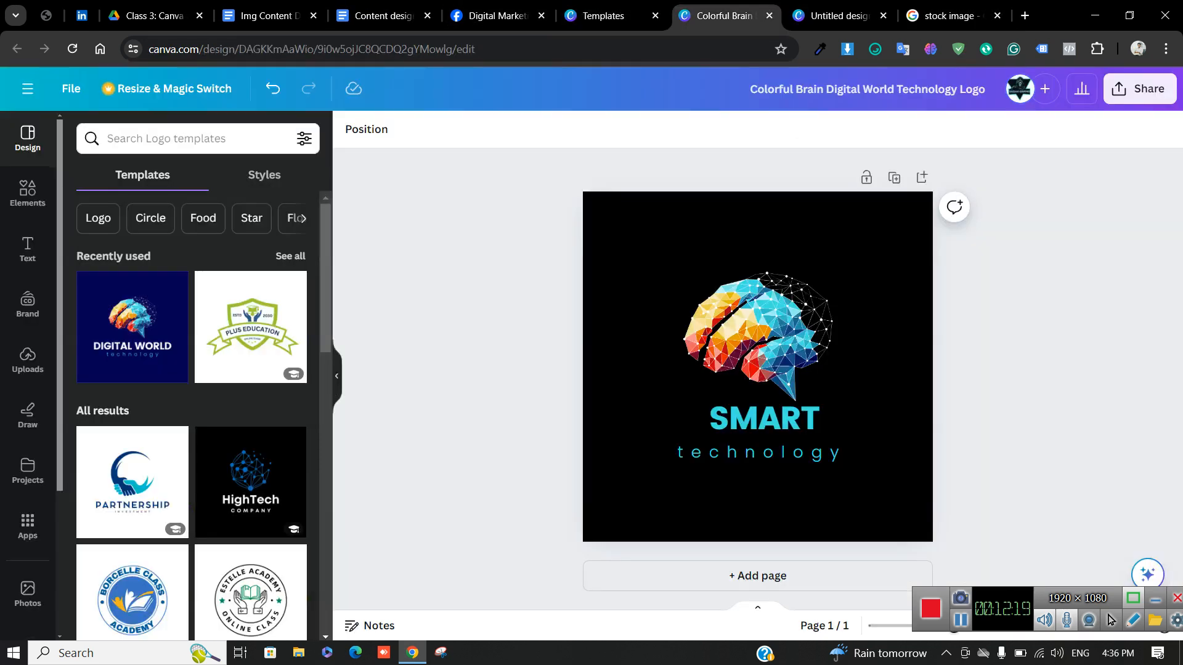
pyautogui.scroll(-2, 28, 370)
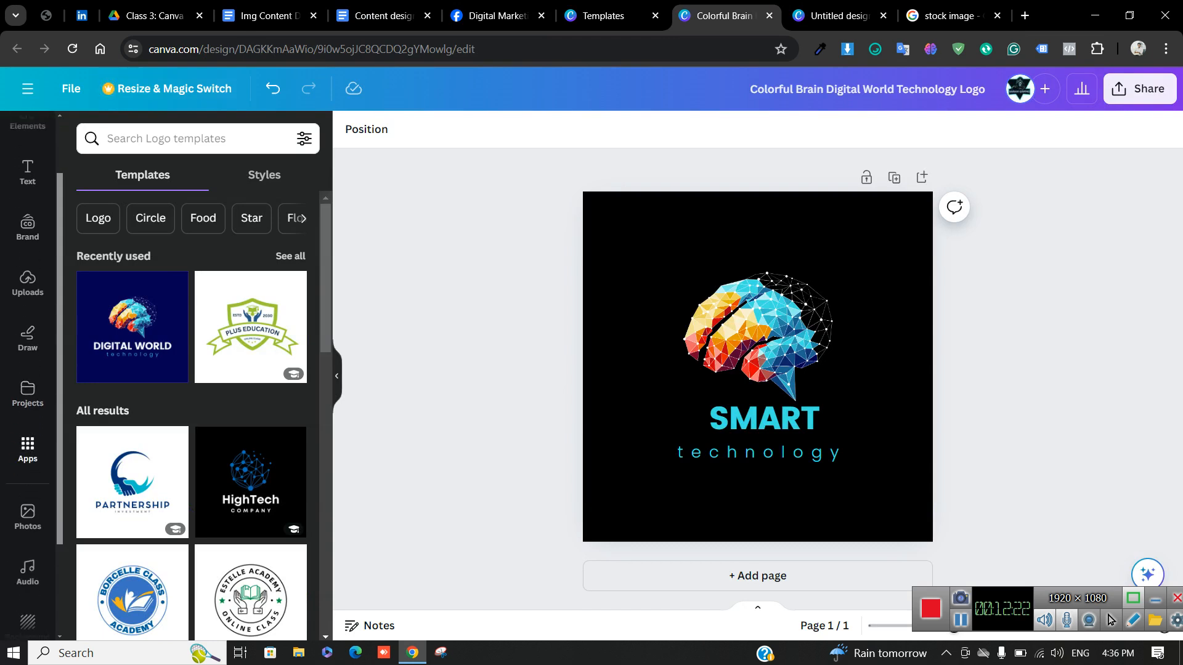
# Look through the Apps, Background and Elements panels, then return to Content design part 1
pyautogui.click(28, 450)
pyautogui.scroll(-2, 28, 450)
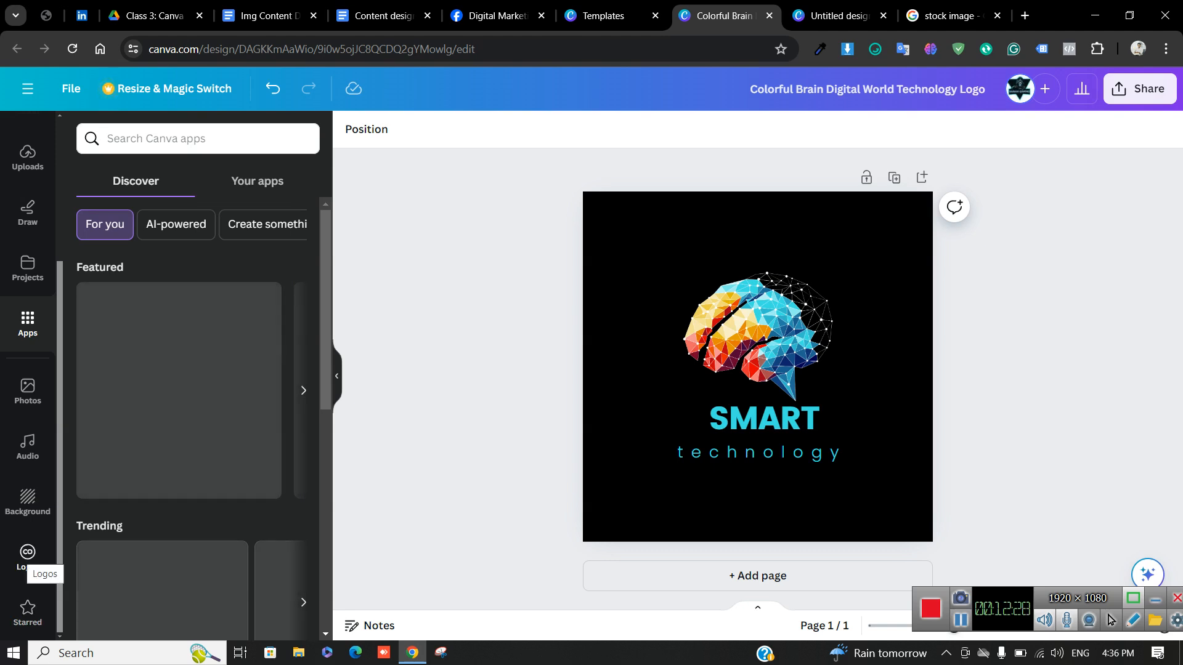
pyautogui.click(28, 499)
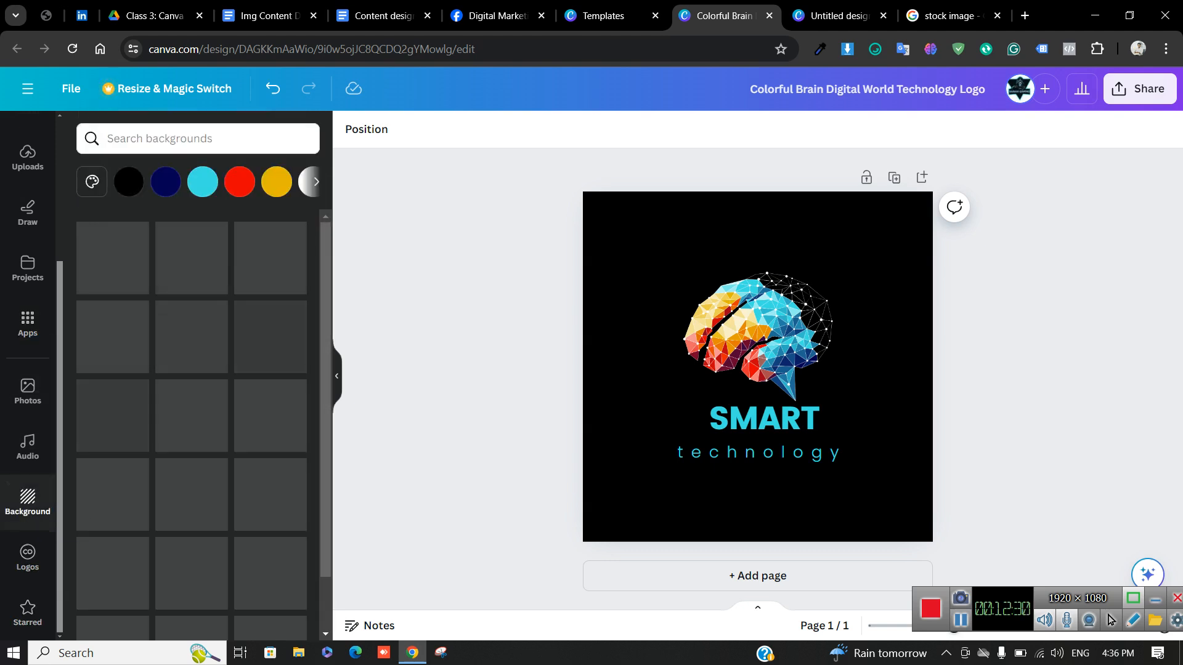
pyautogui.scroll(4, 28, 557)
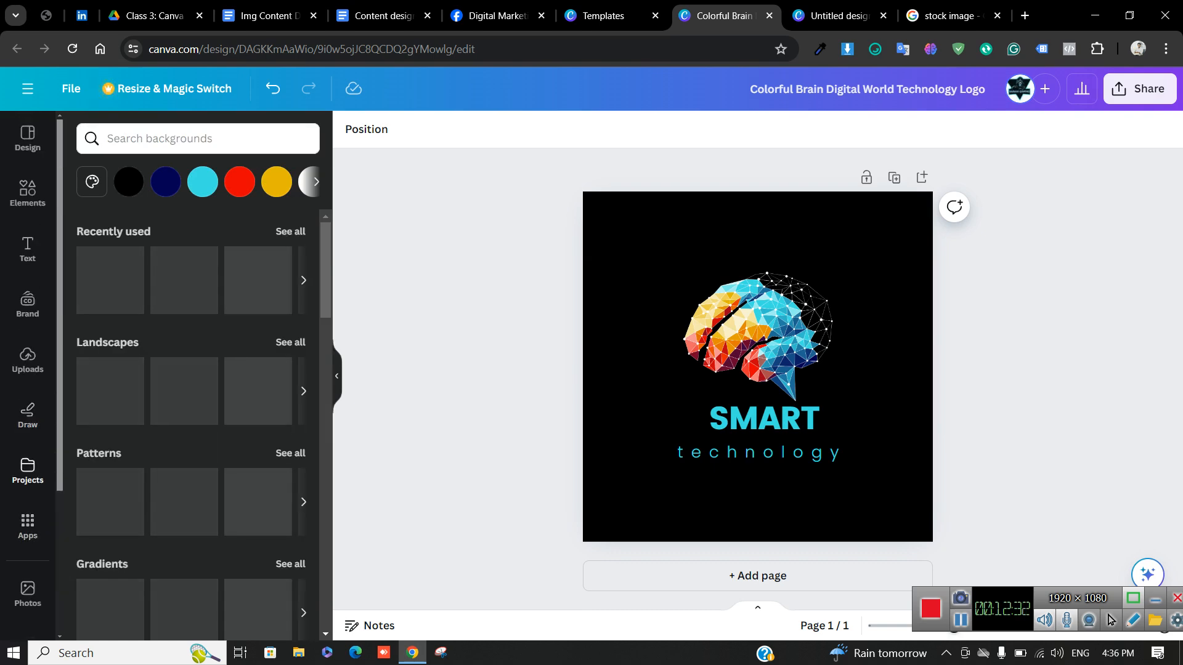
pyautogui.click(28, 191)
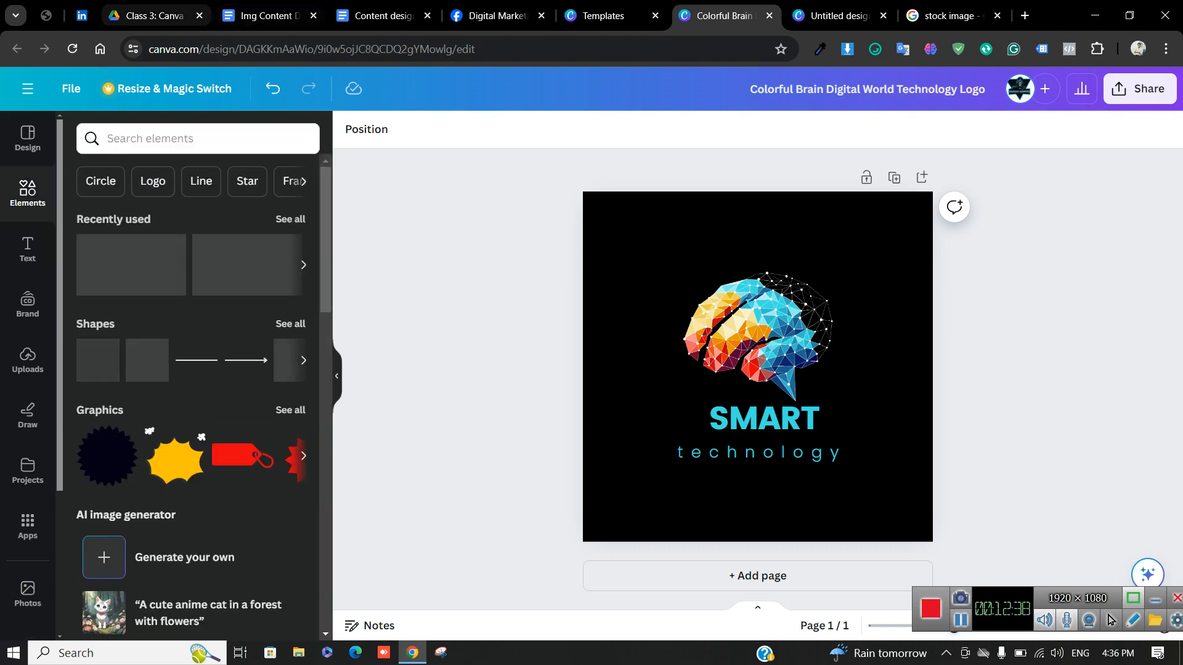
pyautogui.click(383, 16)
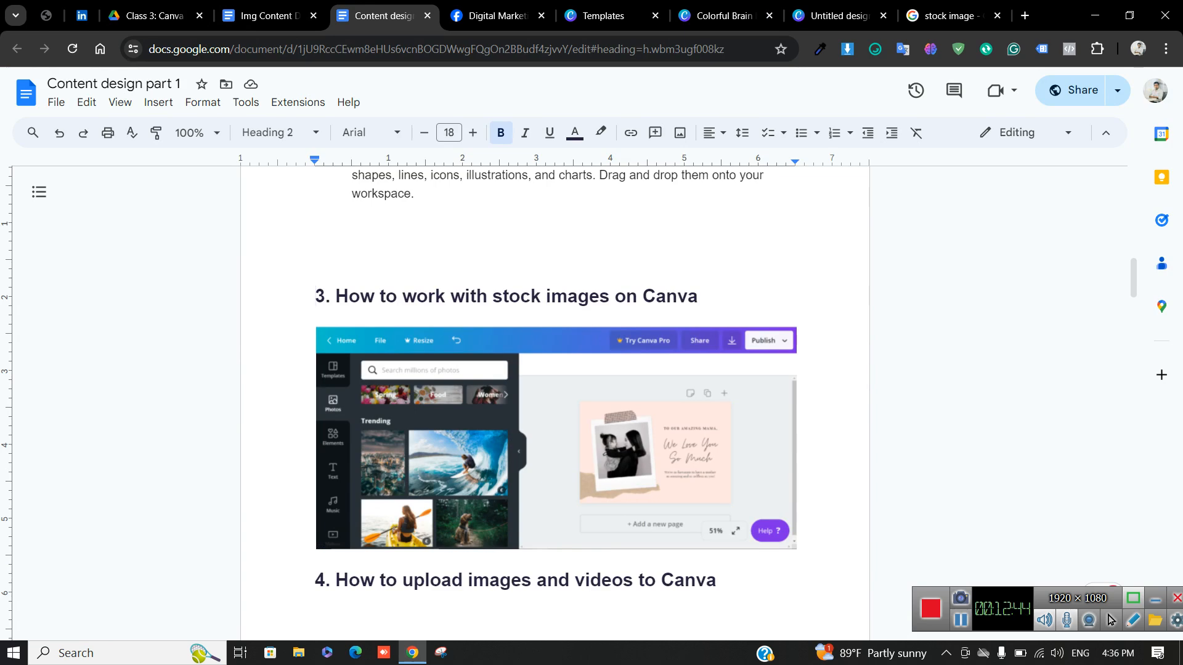
# Highlight the heading 4 notes in the Content design doc, then return to the Colorful Brain Canva design
pyautogui.scroll(-5, 556, 401)
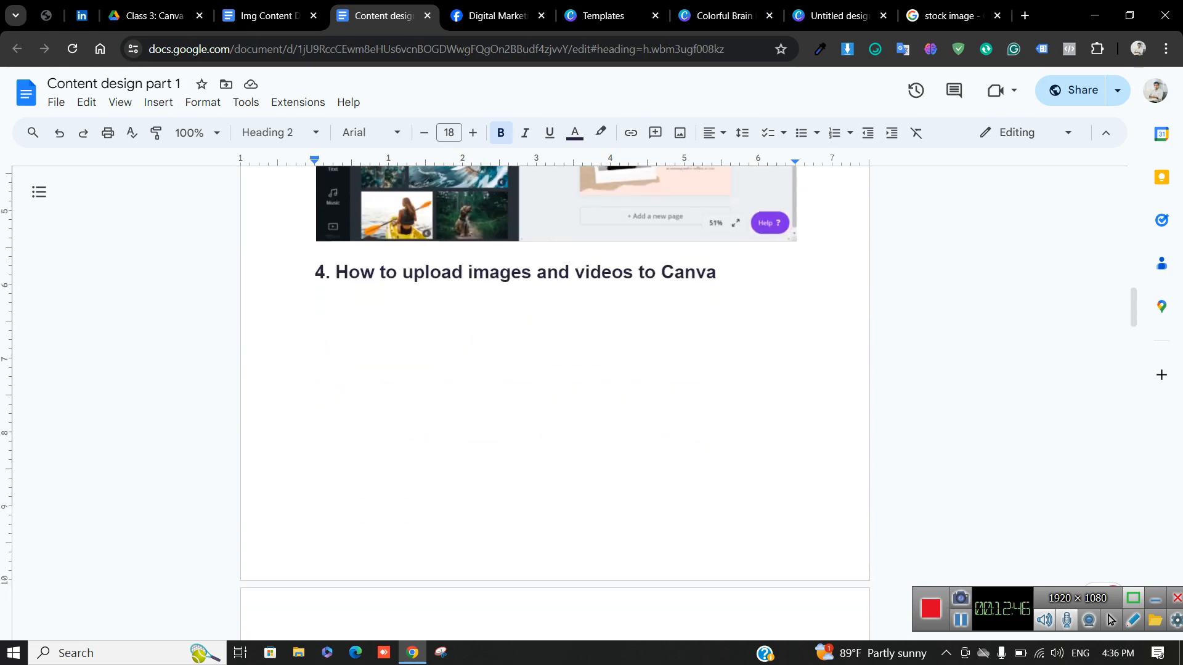
pyautogui.moveTo(315, 273); pyautogui.dragTo(542, 213)
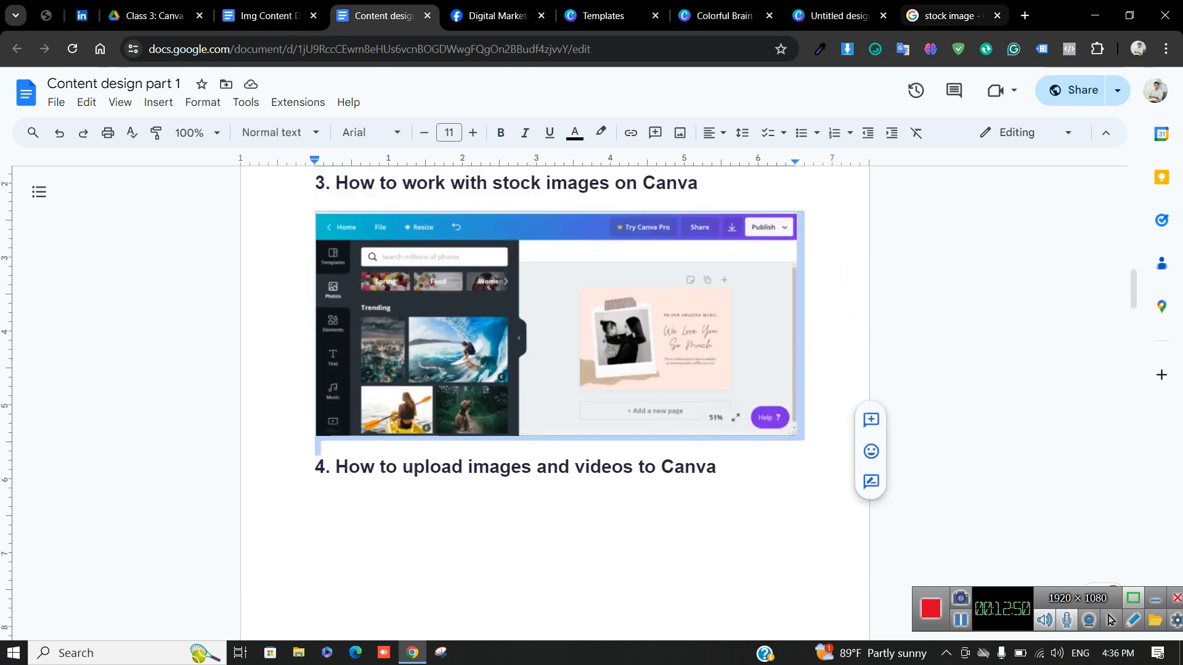
pyautogui.click(839, 16)
pyautogui.click(724, 16)
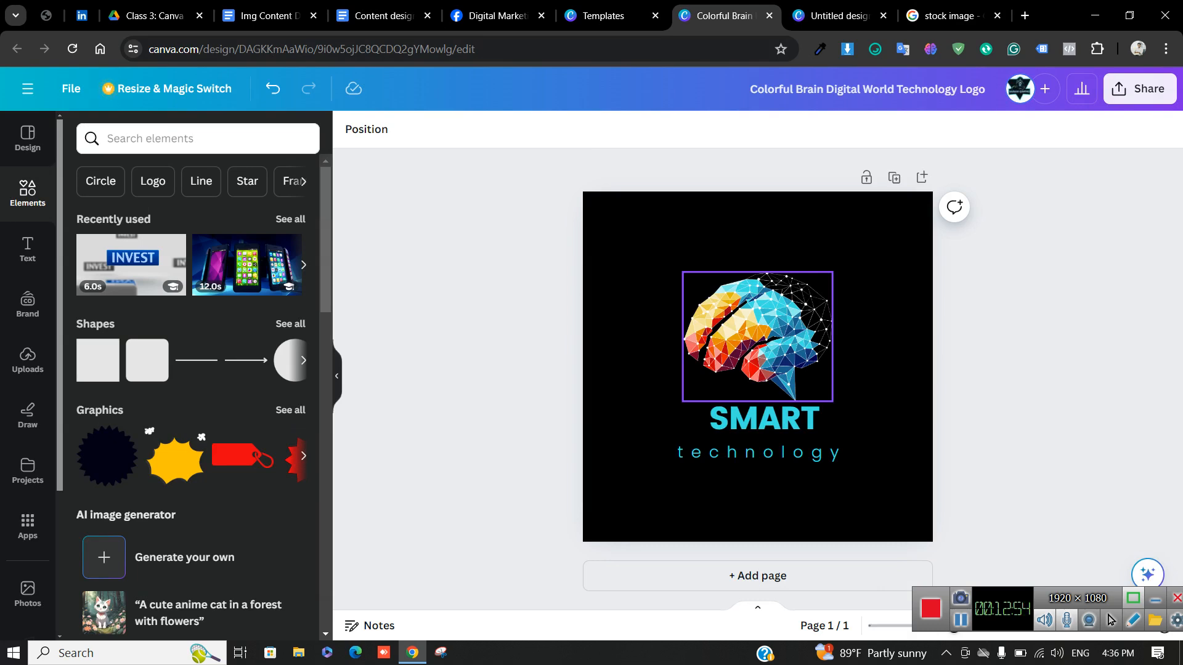
# Go back to the Google 'stock image' search results
pyautogui.click(949, 15)
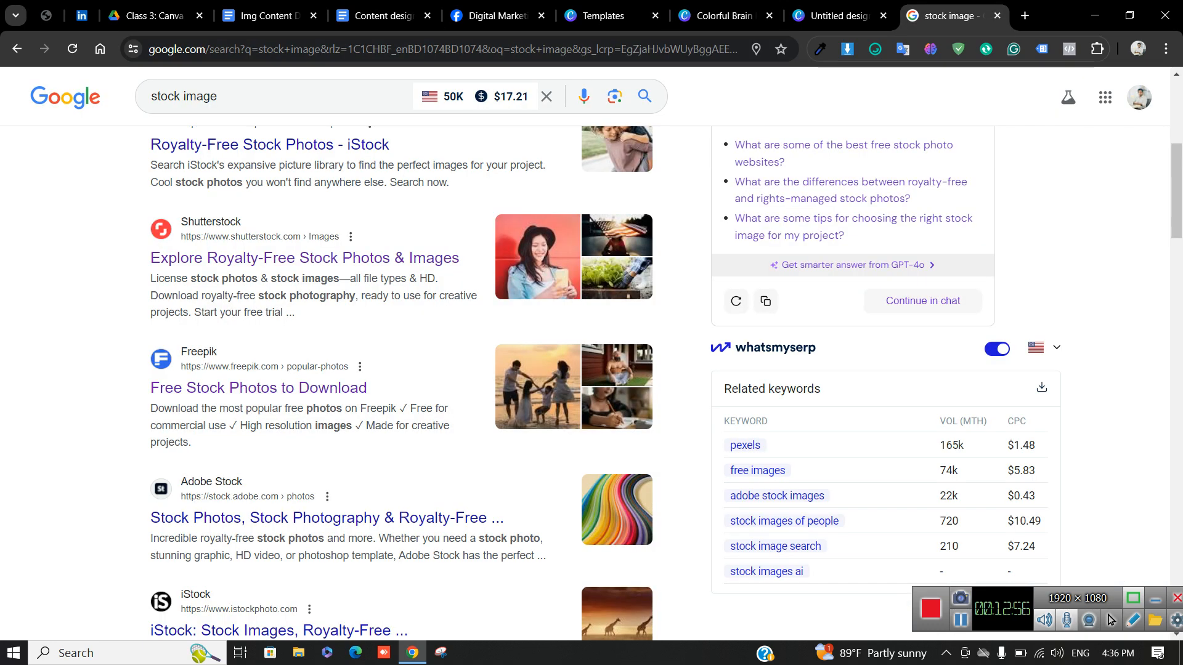
pyautogui.click(839, 16)
pyautogui.click(952, 16)
pyautogui.scroll(1, 321, 259)
pyautogui.scroll(-2, 259, 370)
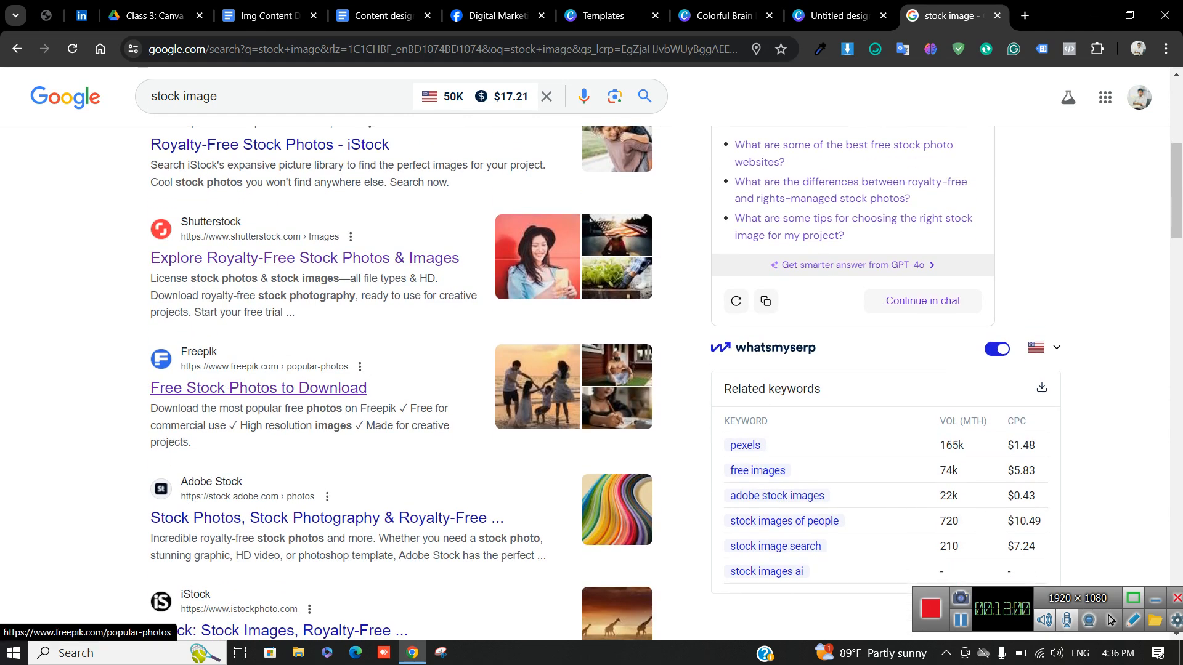
# On Freepik's free stock photos, browse to Food & drink and open the man eating an apple photo
pyautogui.click(259, 387)
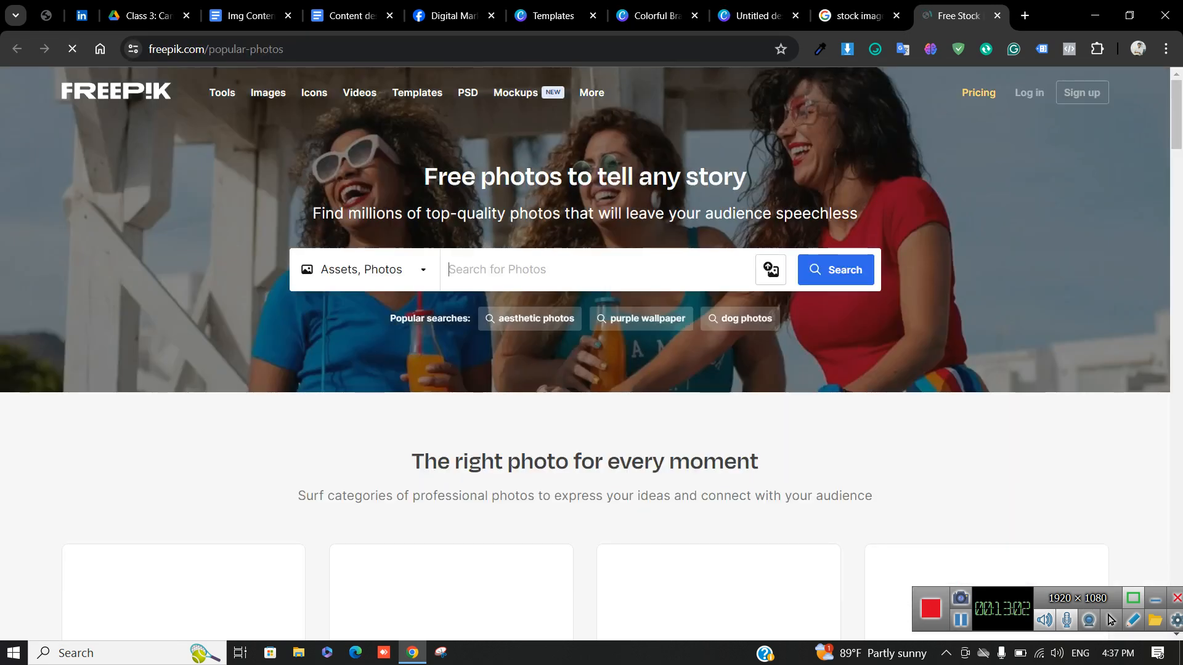
pyautogui.scroll(-4, 718, 382)
pyautogui.scroll(-1, 718, 382)
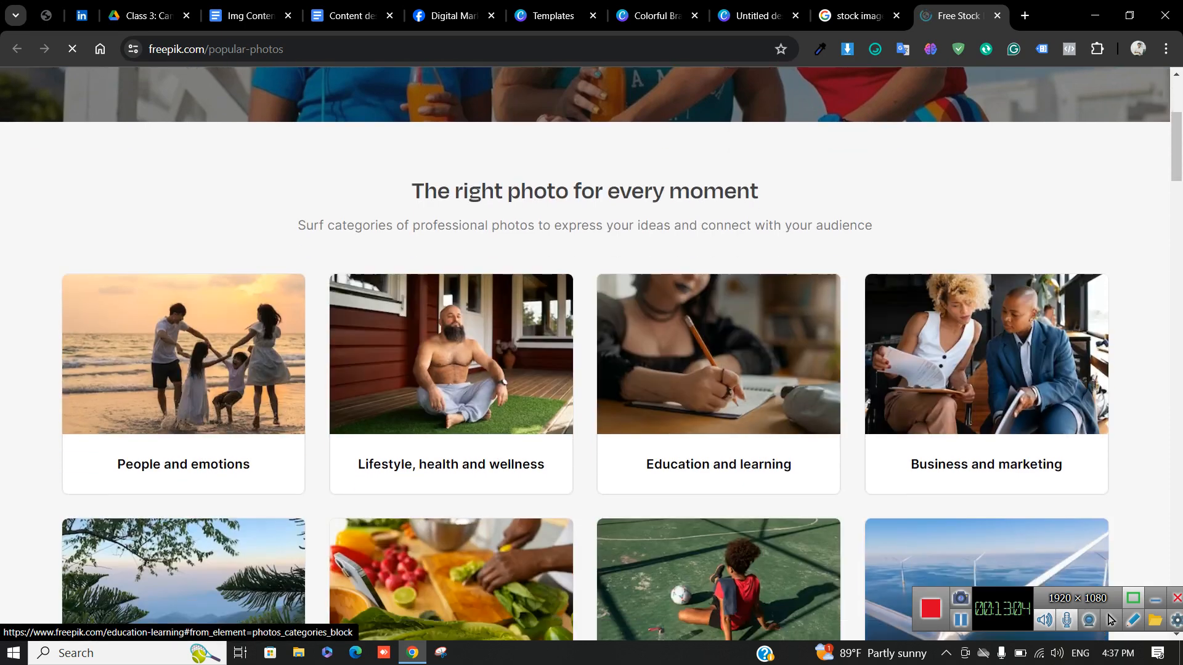
pyautogui.scroll(-4, 719, 382)
pyautogui.scroll(4, 718, 382)
pyautogui.scroll(-1, 718, 382)
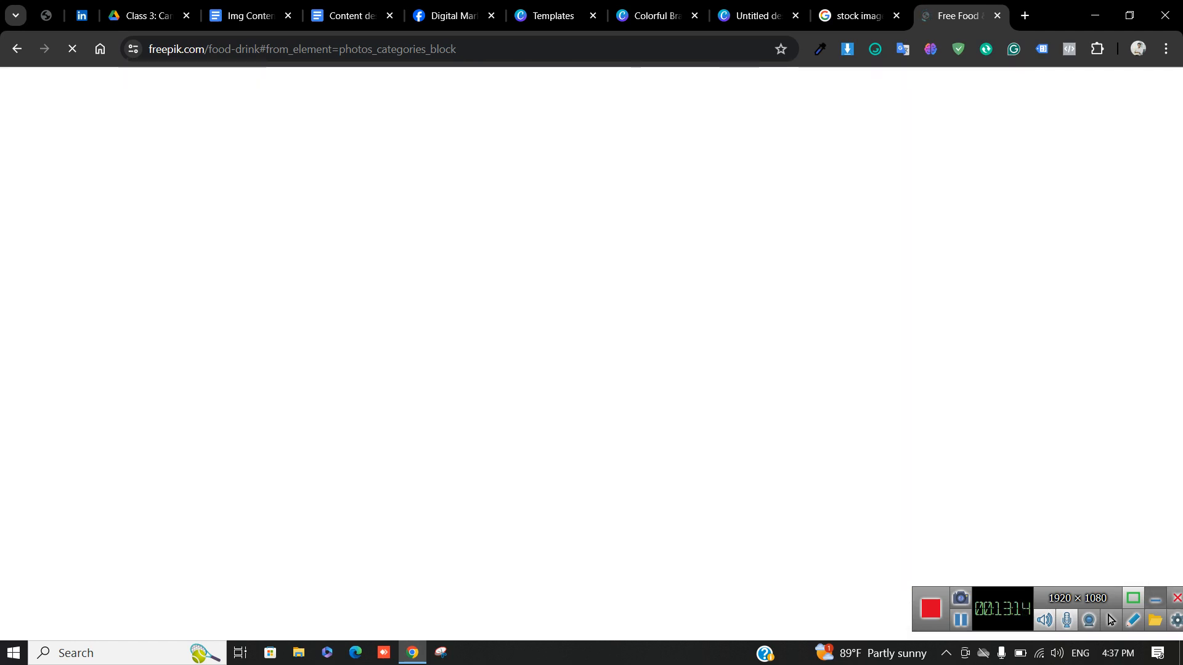
pyautogui.scroll(-5, 713, 505)
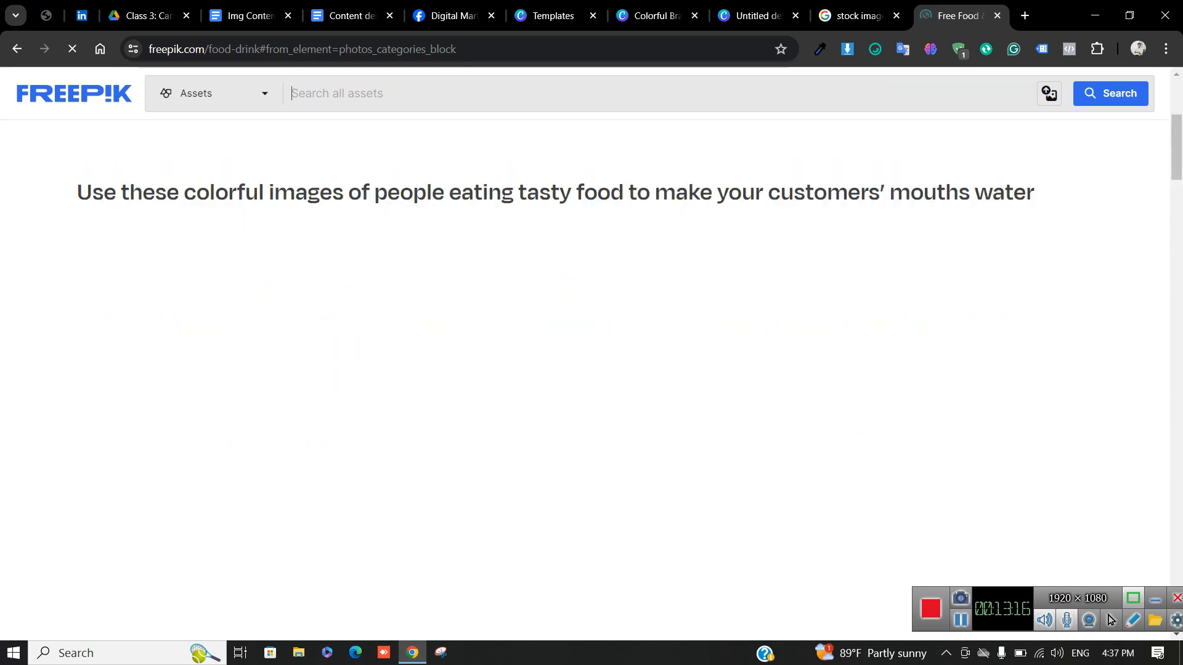
pyautogui.scroll(-1, 713, 505)
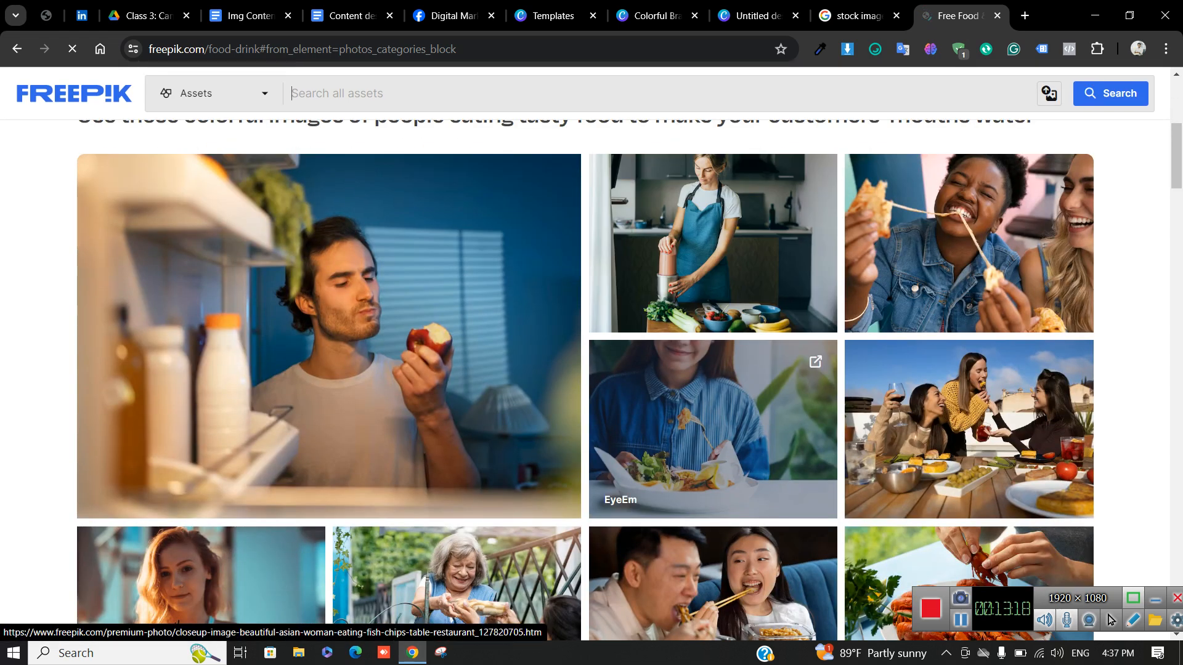
pyautogui.click(329, 337)
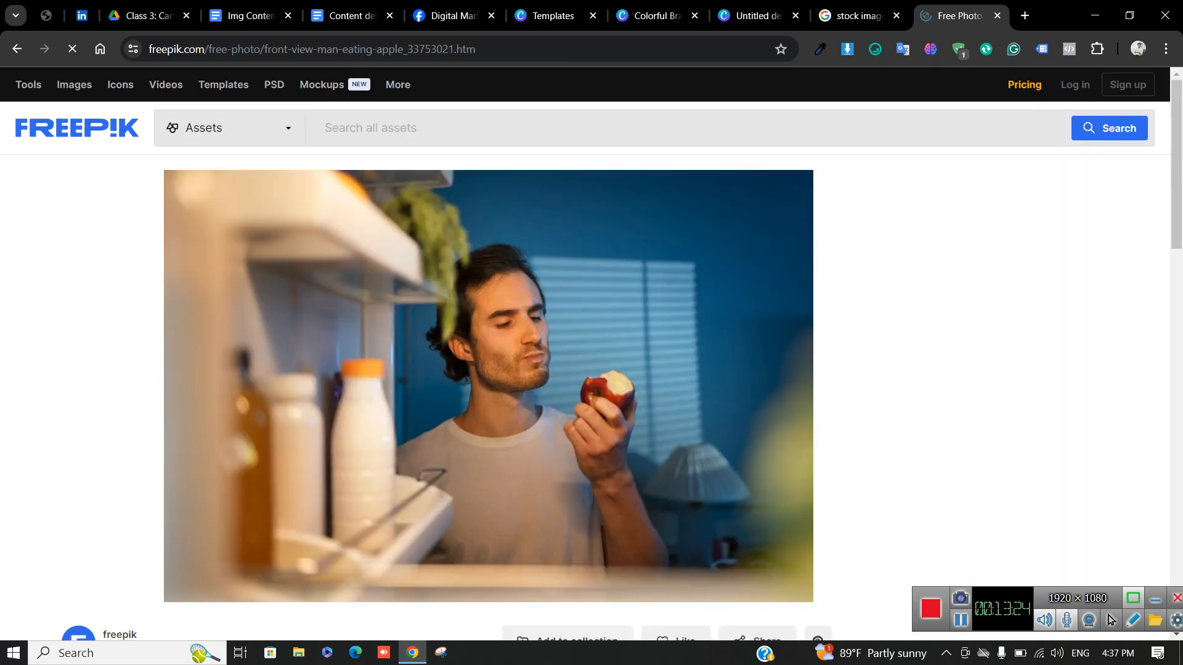
# Abandon Save image as and copy the man-eating-apple photo to the clipboard instead
pyautogui.rightClick(495, 378)
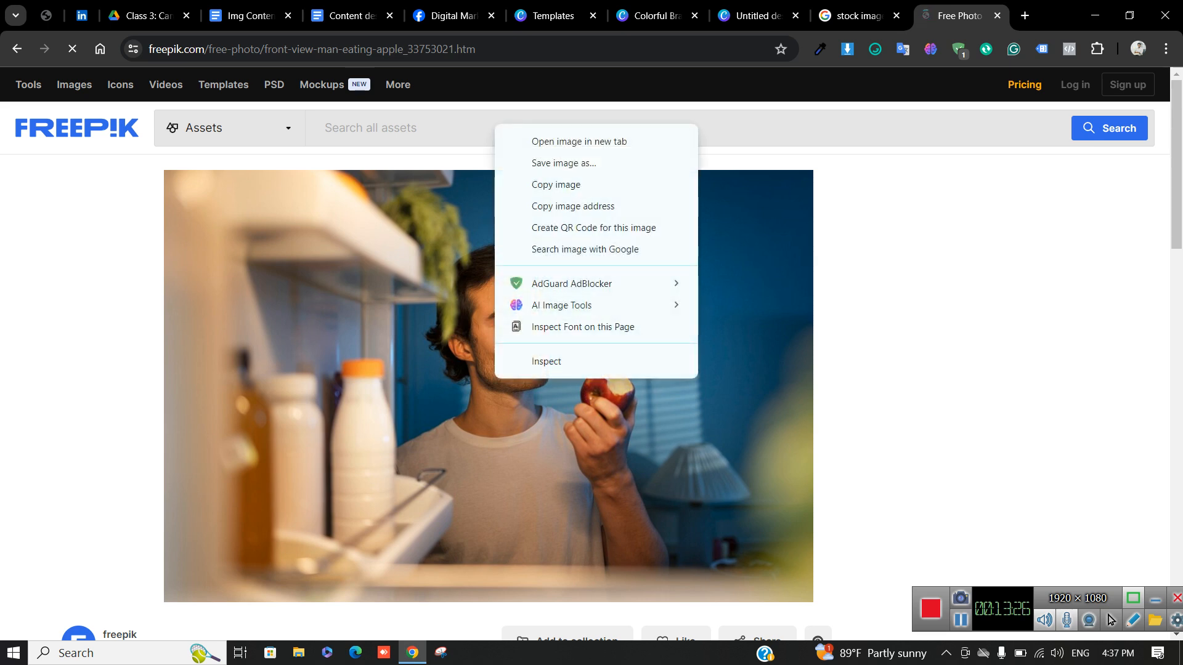
pyautogui.click(564, 163)
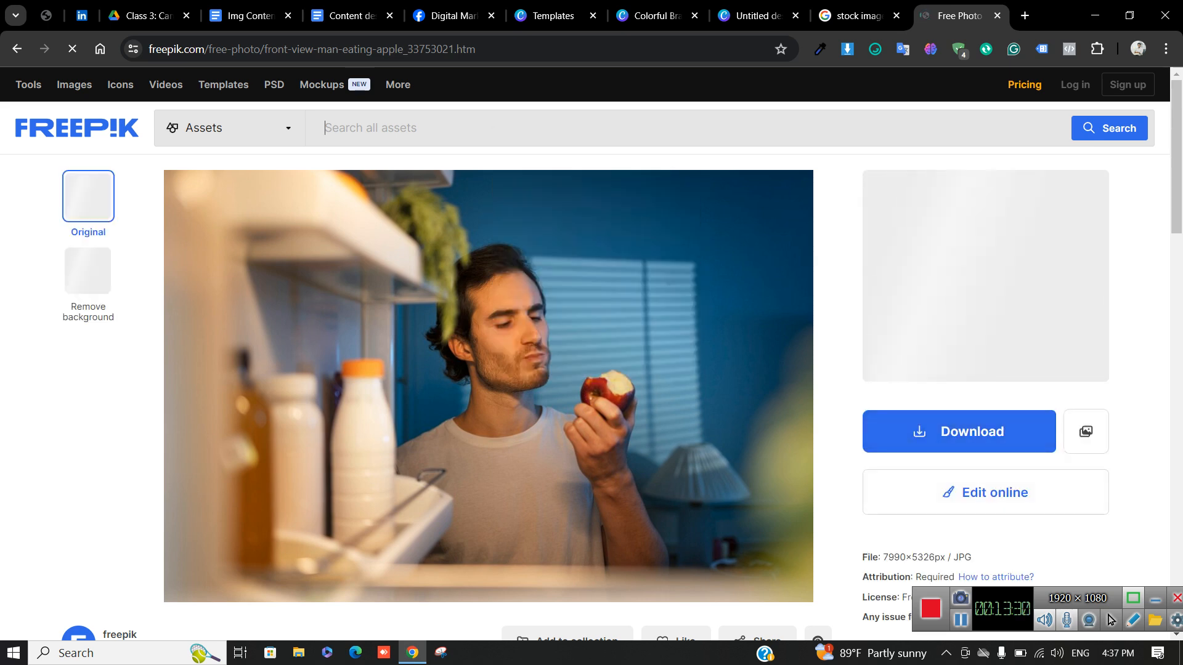
pyautogui.rightClick(564, 175)
pyautogui.click(630, 194)
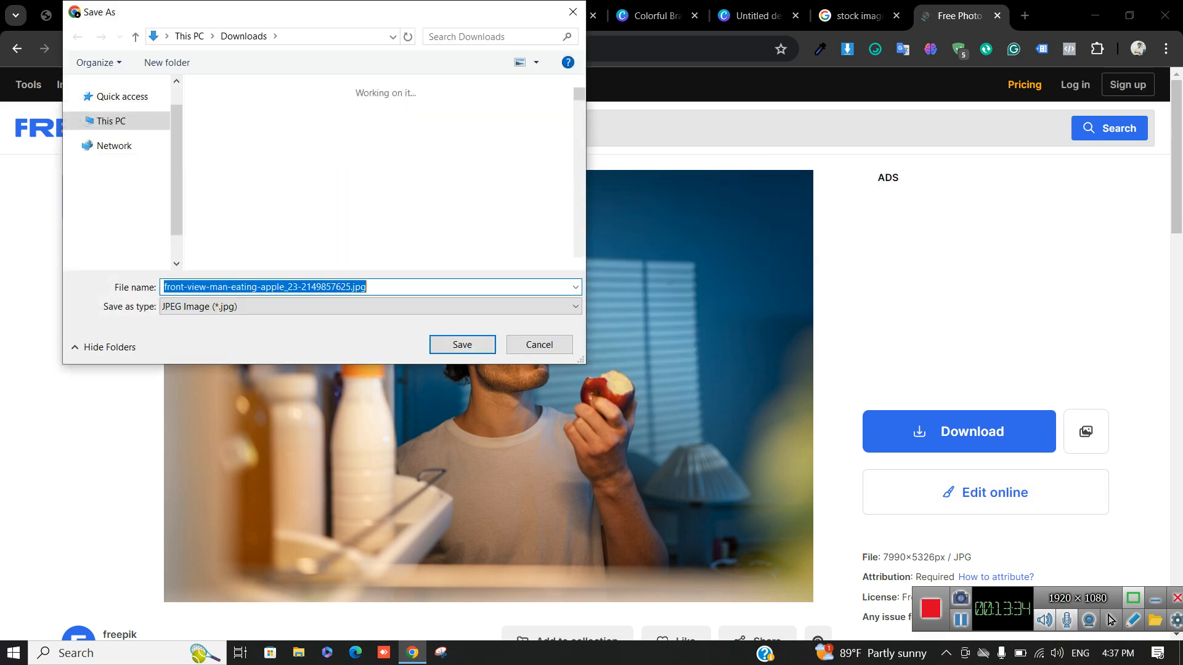
pyautogui.press('Return')
pyautogui.rightClick(488, 396)
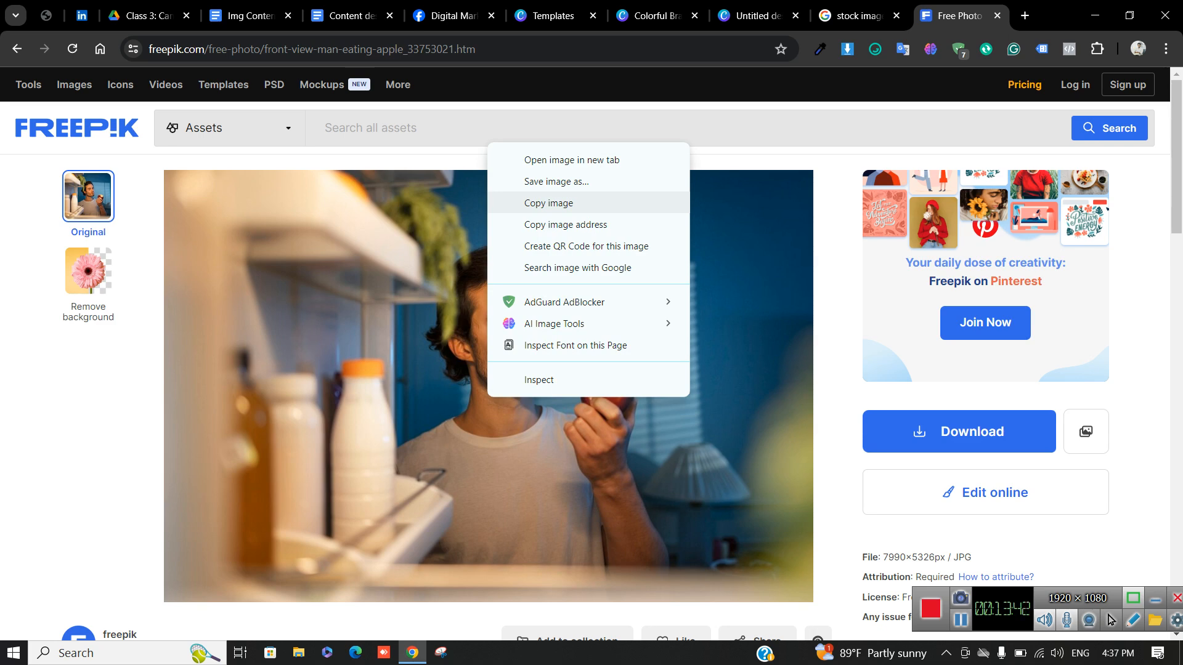
pyautogui.press('Return')
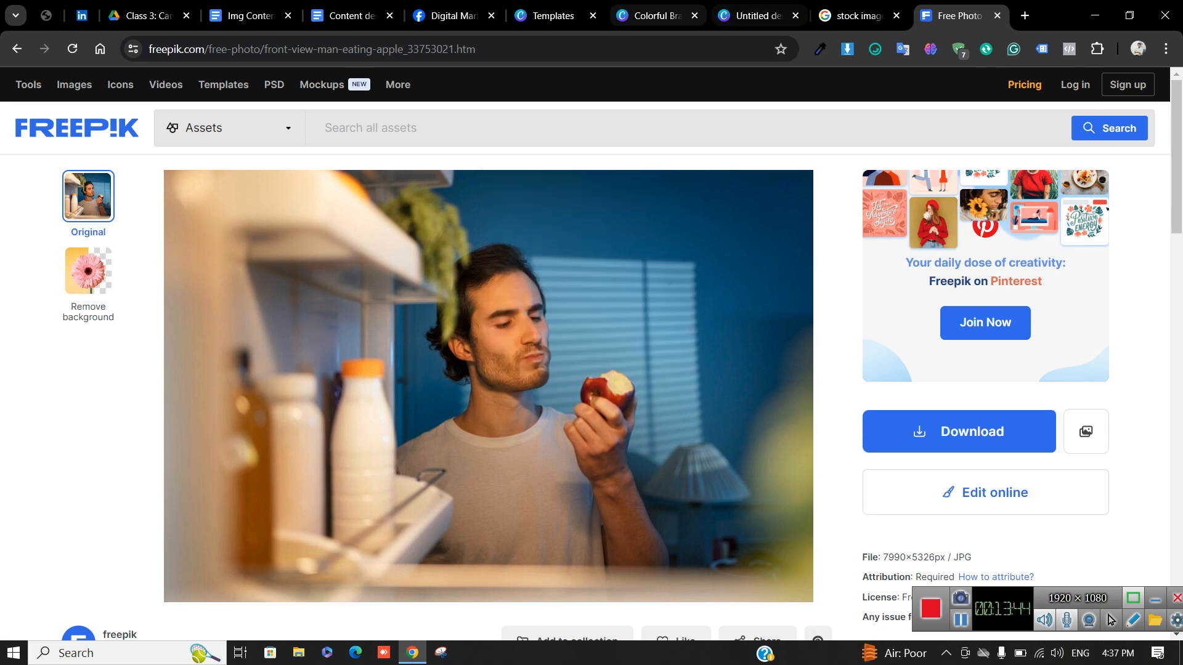
pyautogui.click(658, 16)
pyautogui.click(875, 376)
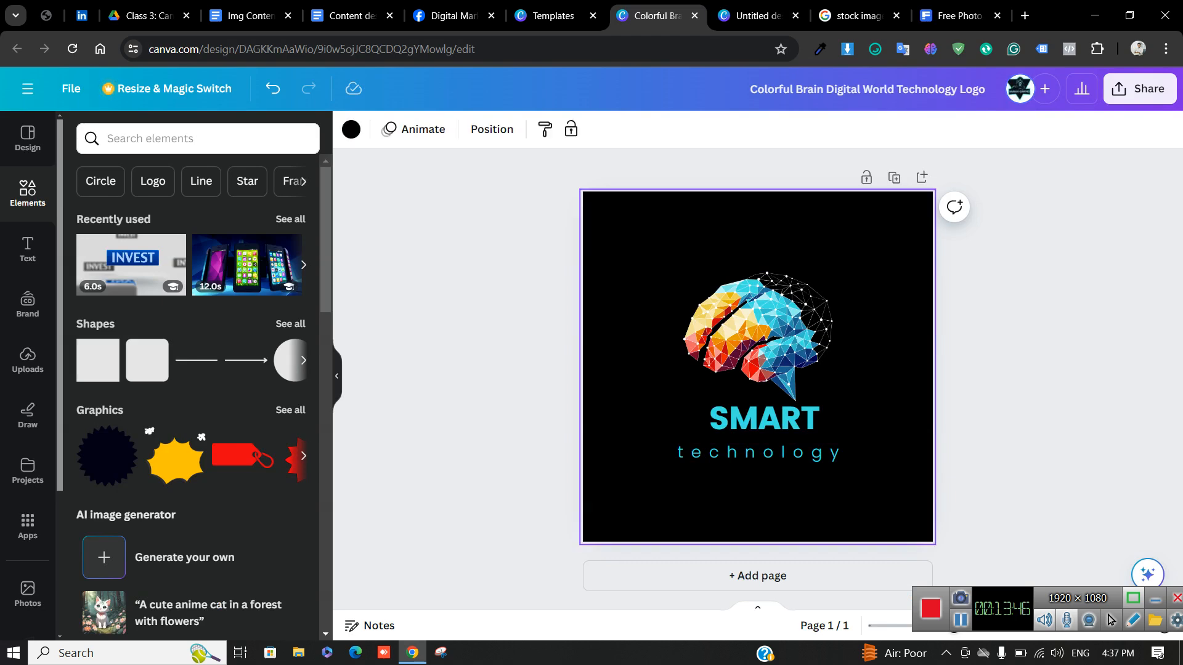
pyautogui.hotkey('ctrl', 'v')
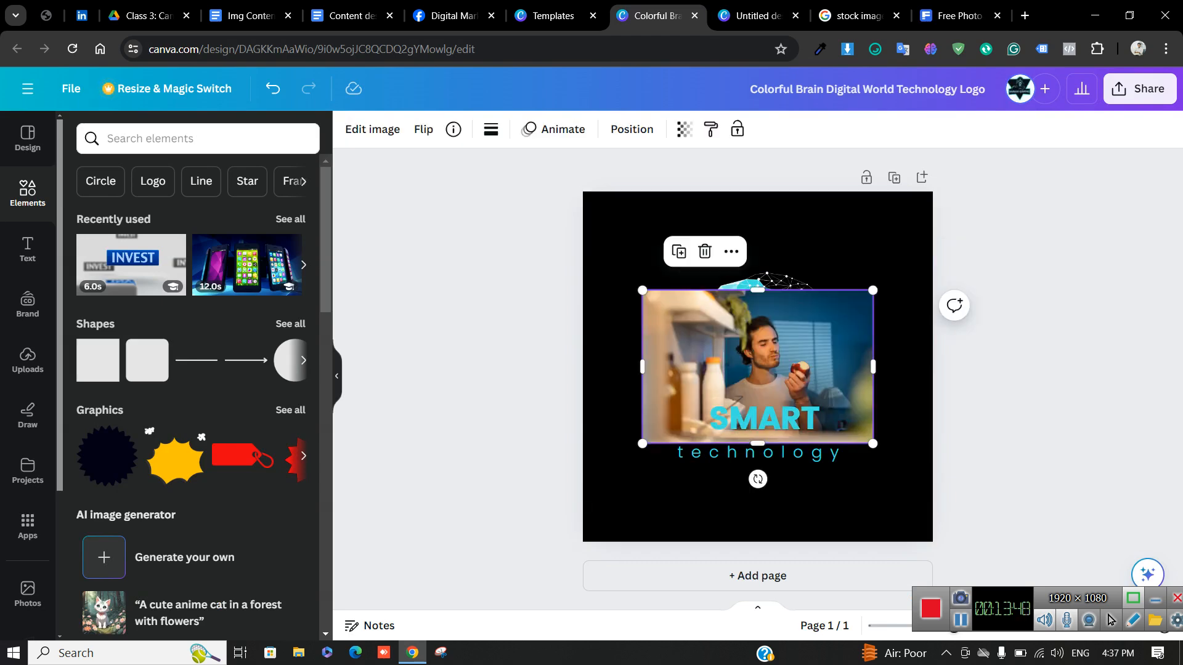
pyautogui.moveTo(757, 363); pyautogui.dragTo(738, 321)
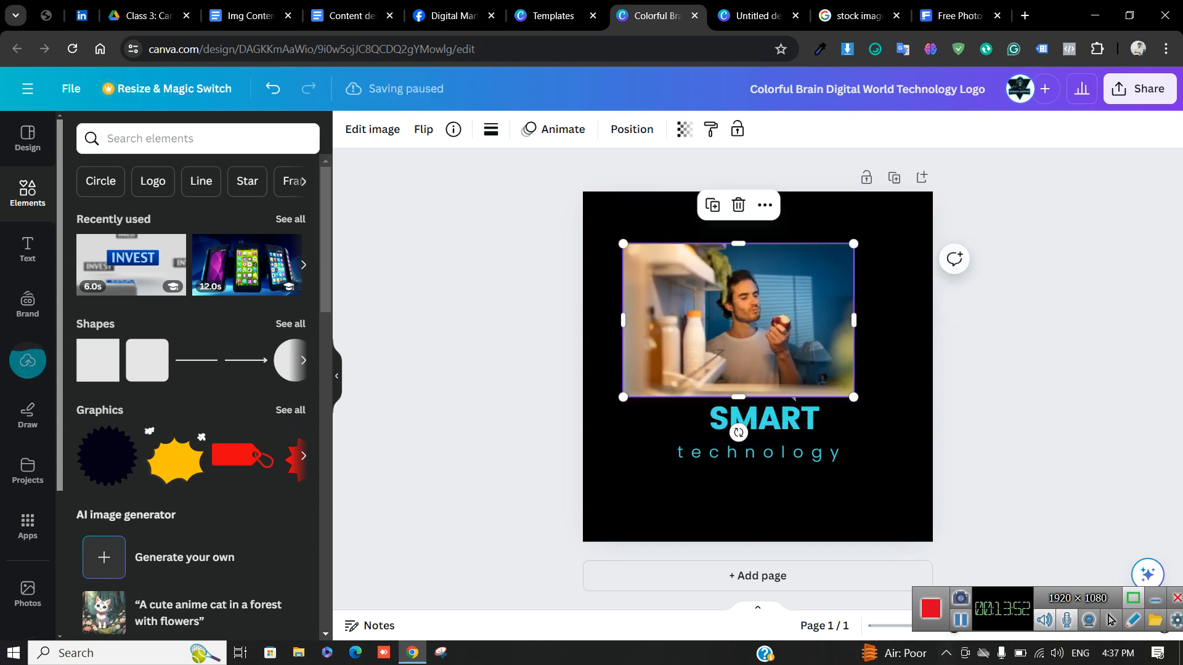
pyautogui.moveTo(853, 397); pyautogui.dragTo(934, 450)
pyautogui.moveTo(778, 345); pyautogui.dragTo(1140, 273)
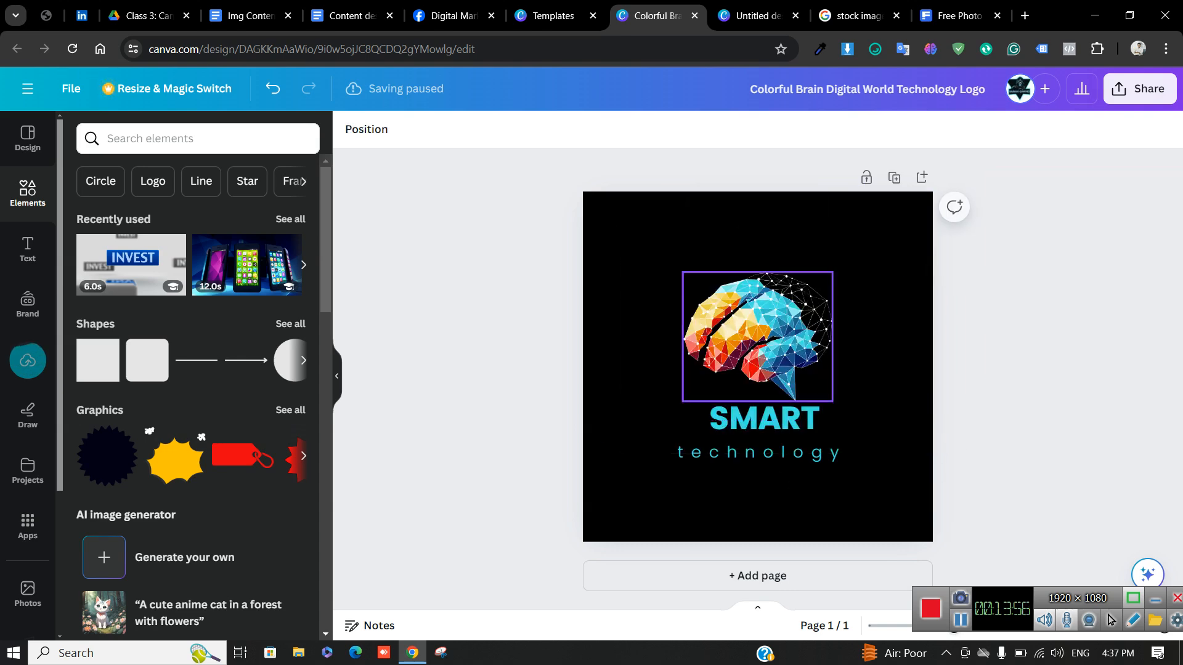
pyautogui.click(959, 16)
# Copy the apple photo and paste it onto the blank Untitled design page
pyautogui.rightClick(465, 364)
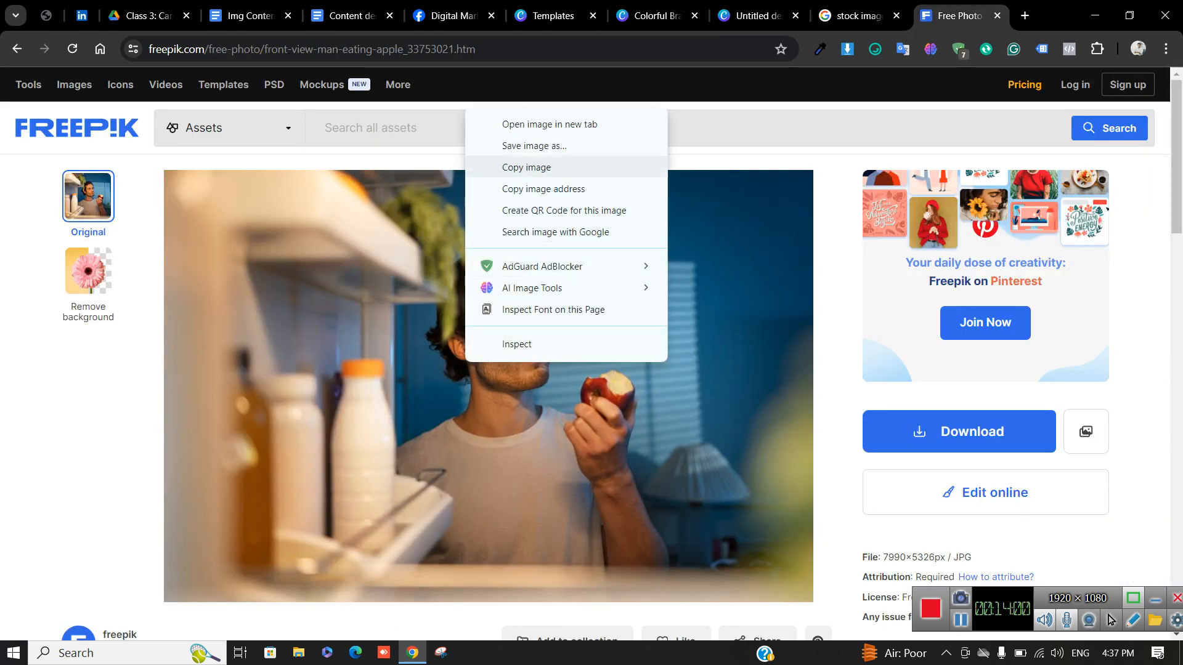
pyautogui.click(527, 167)
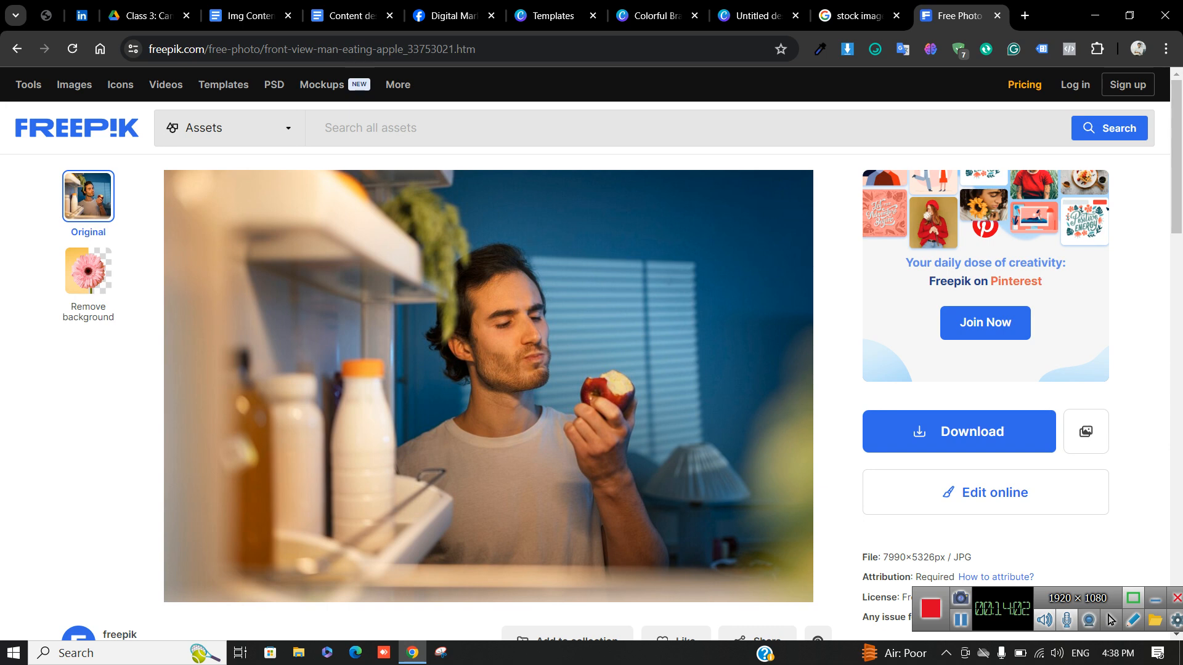
pyautogui.click(758, 16)
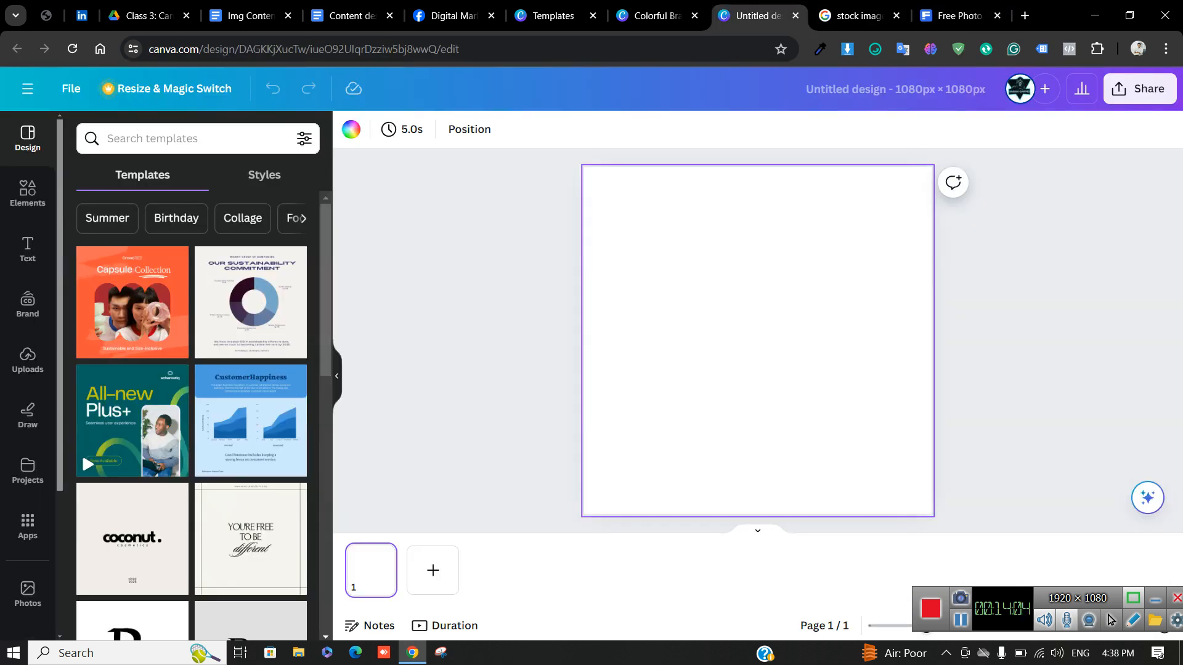
pyautogui.rightClick(684, 339)
pyautogui.click(730, 381)
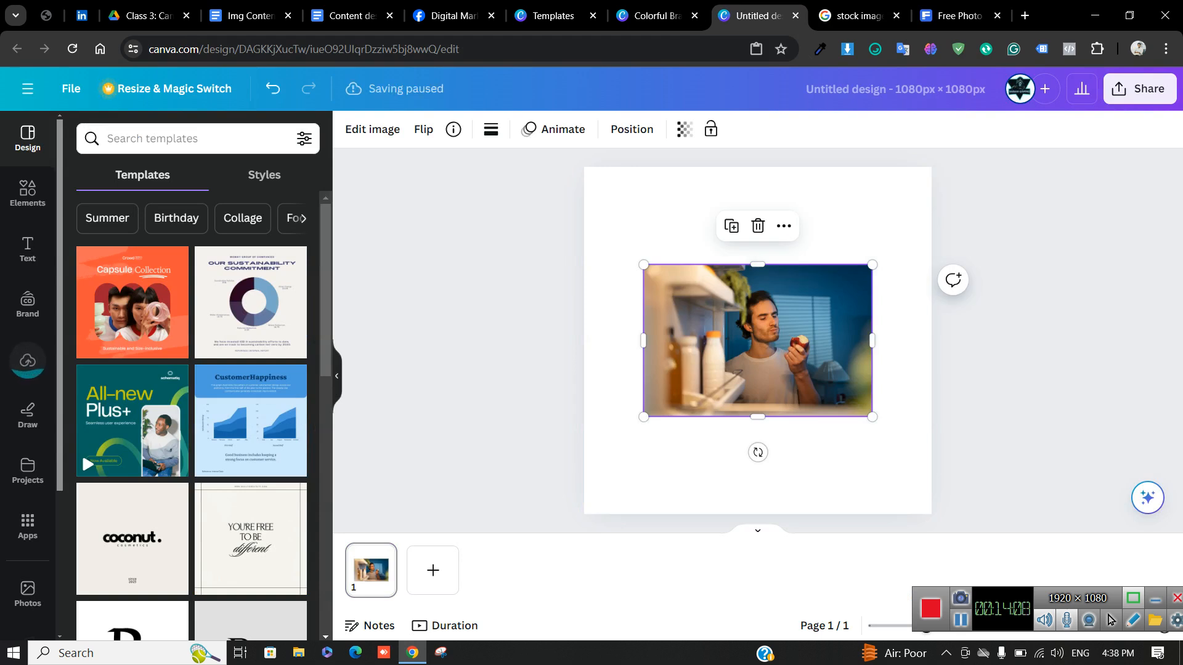
# Enlarge and reposition the apple photo, then drag it off the page to remove it
pyautogui.moveTo(758, 340); pyautogui.dragTo(704, 265)
pyautogui.moveTo(818, 340); pyautogui.dragTo(941, 422)
pyautogui.moveTo(764, 305); pyautogui.dragTo(736, 362)
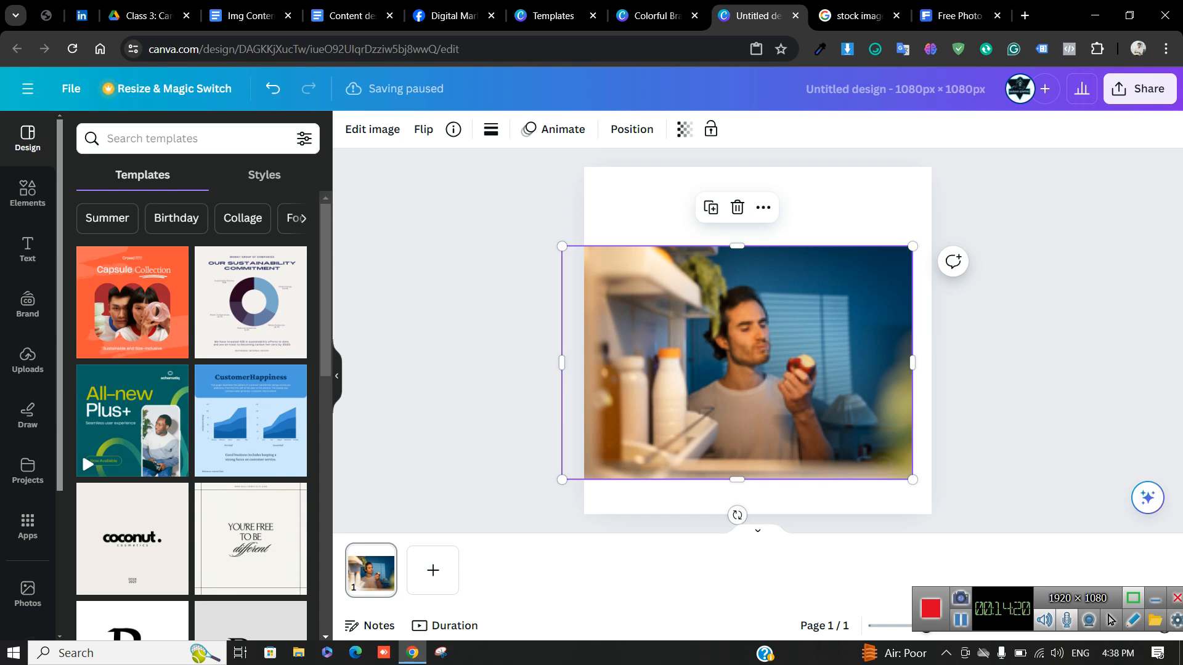
pyautogui.moveTo(737, 362); pyautogui.dragTo(302, 457)
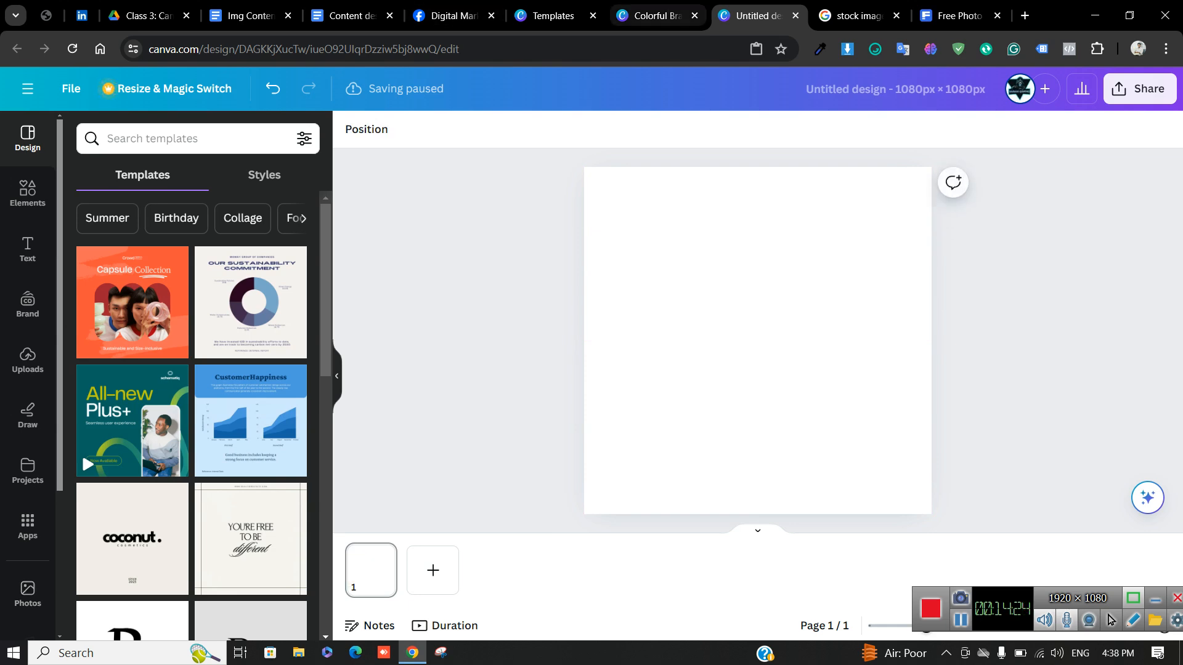
pyautogui.click(552, 16)
# Open the Content design part 1 notes and scroll to the Background bullet
pyautogui.click(657, 16)
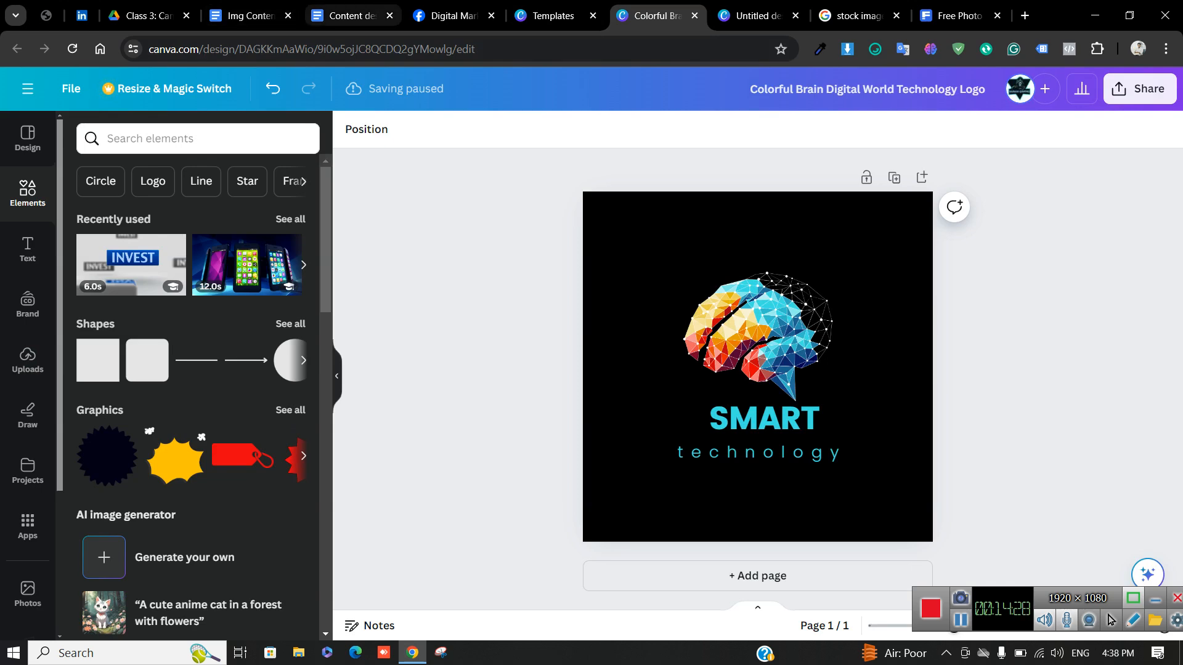
pyautogui.click(345, 16)
pyautogui.scroll(-6, 555, 403)
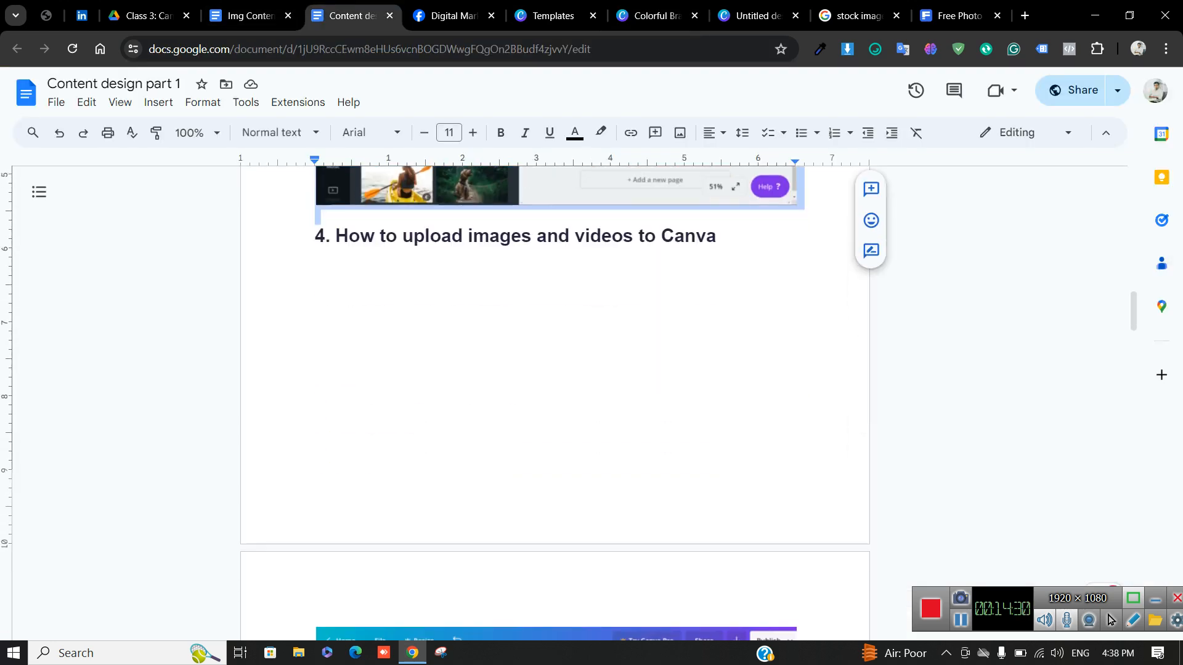
pyautogui.scroll(5, 555, 403)
pyautogui.scroll(10, 555, 404)
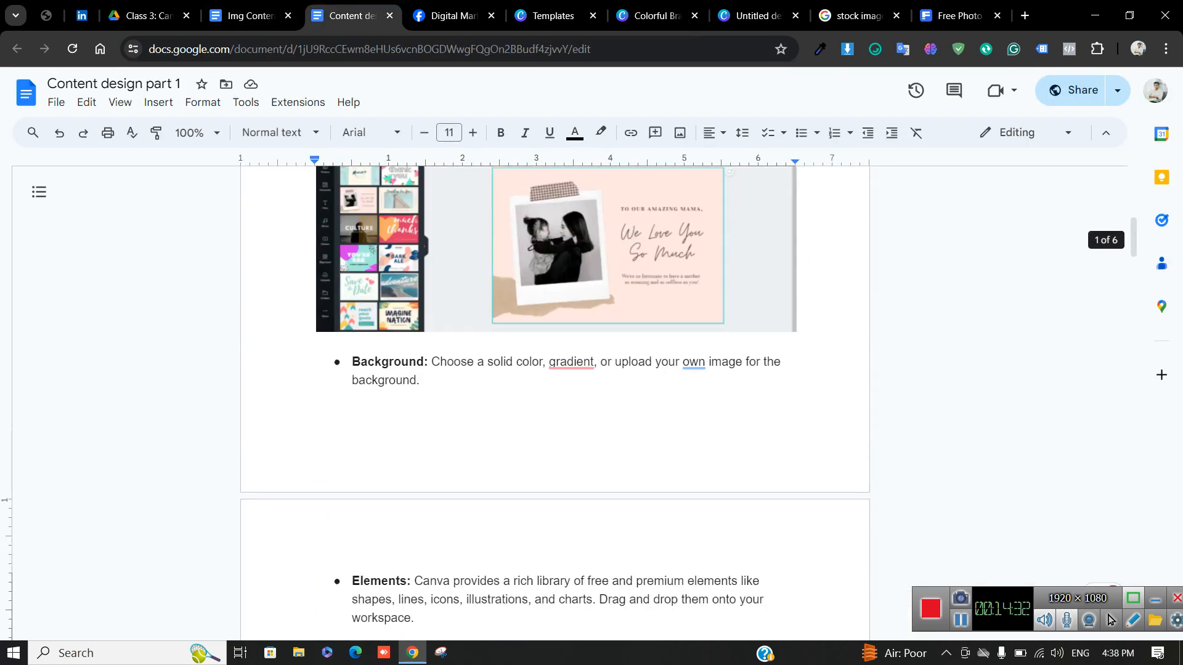
pyautogui.scroll(-2, 555, 403)
# Highlight the Background and Elements bullets, then return to the Canva templates tab
pyautogui.moveTo(352, 286); pyautogui.dragTo(542, 306)
pyautogui.moveTo(445, 563); pyautogui.dragTo(425, 546)
pyautogui.click(443, 505)
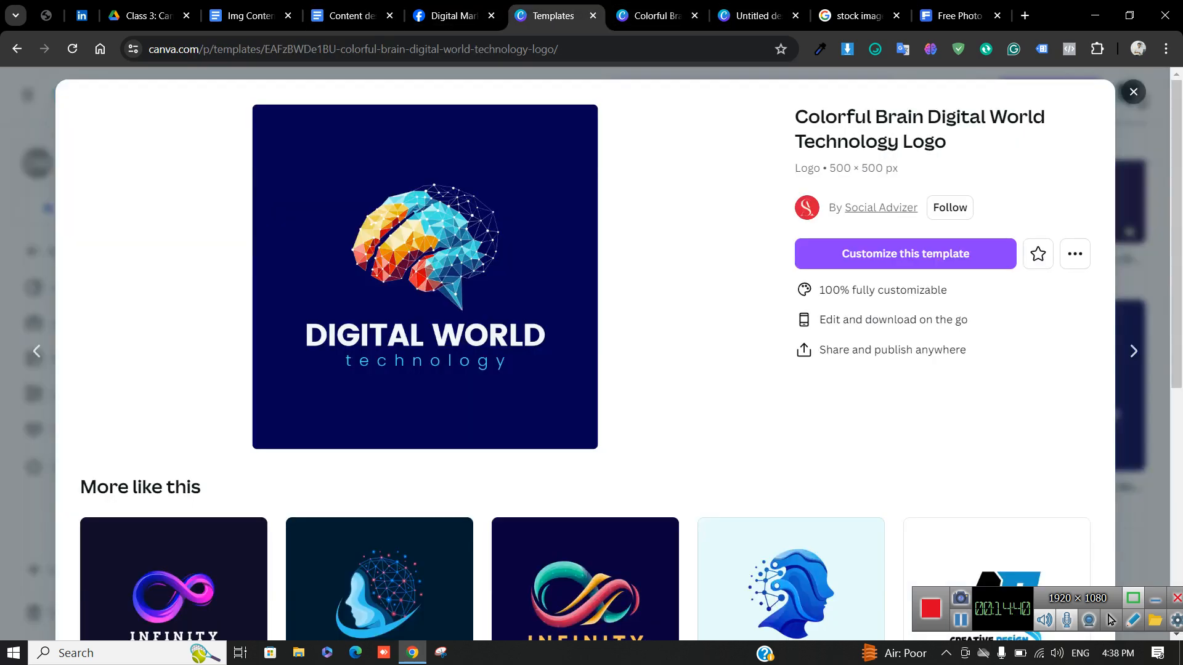
pyautogui.click(548, 16)
# Close the Digital World logo template preview and return to the template results
pyautogui.click(1134, 92)
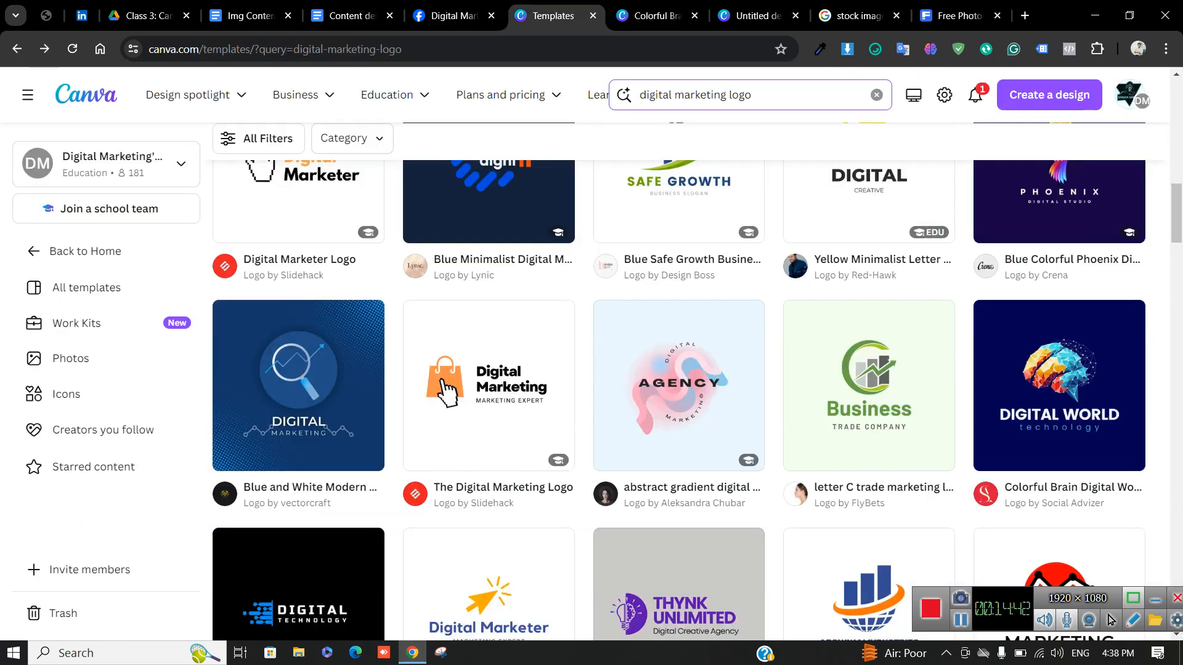
pyautogui.click(453, 16)
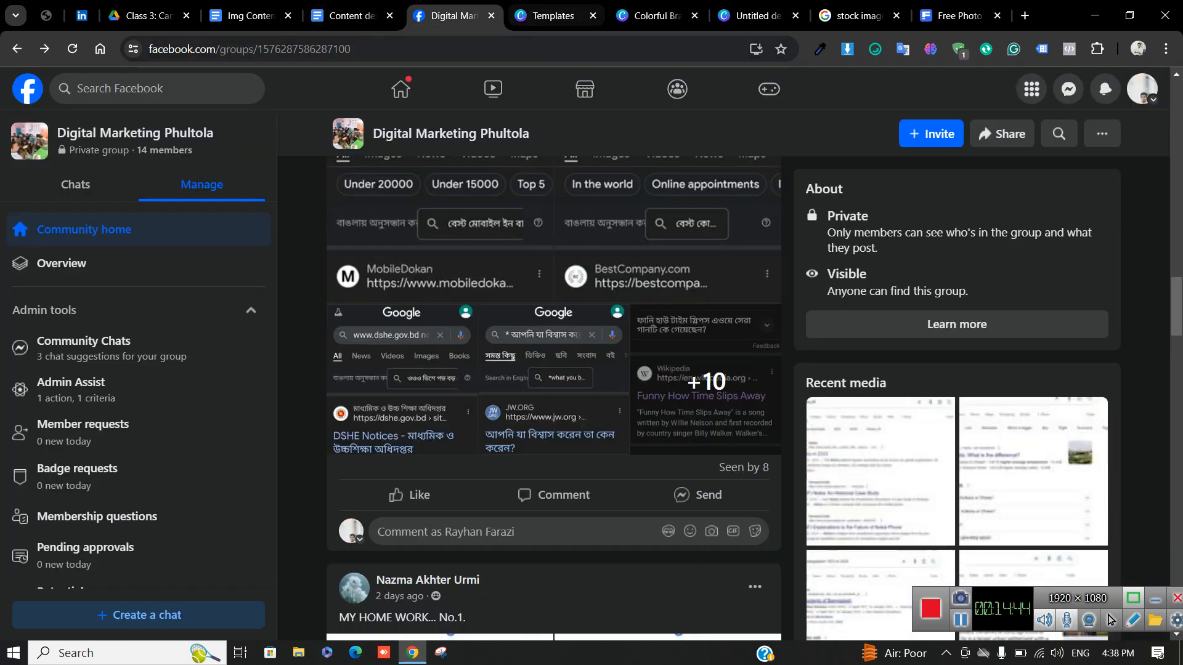
pyautogui.click(549, 15)
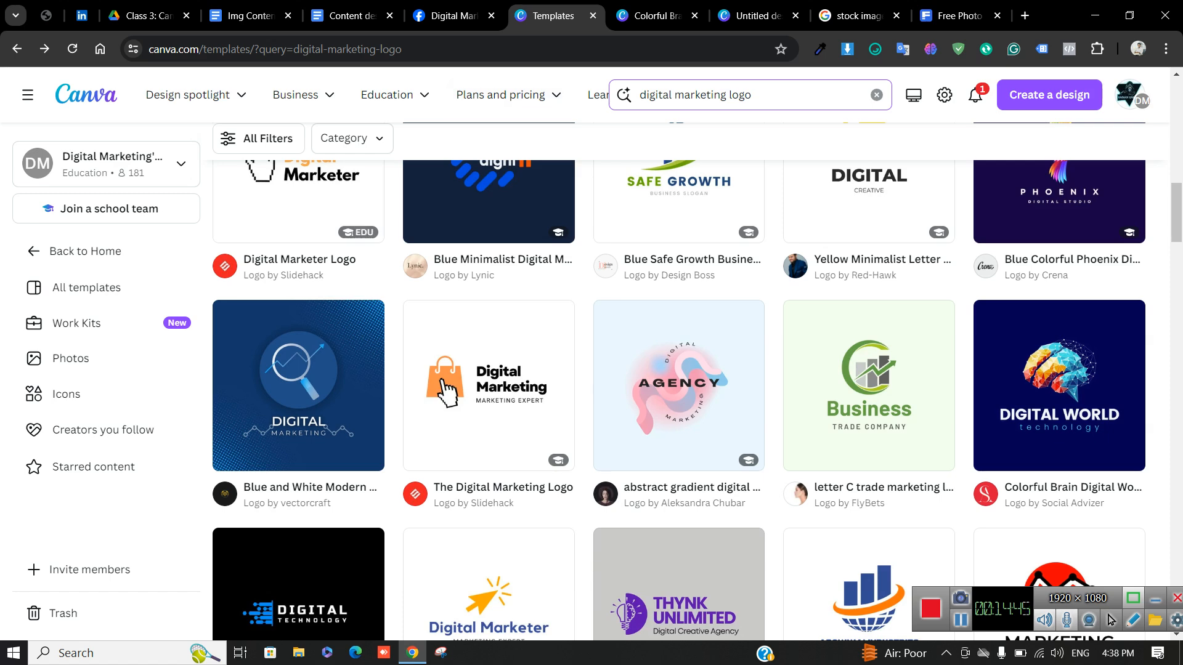
# Replace the template search query with 'facebook post' and run it
pyautogui.click(715, 94)
pyautogui.press('BackSpace')
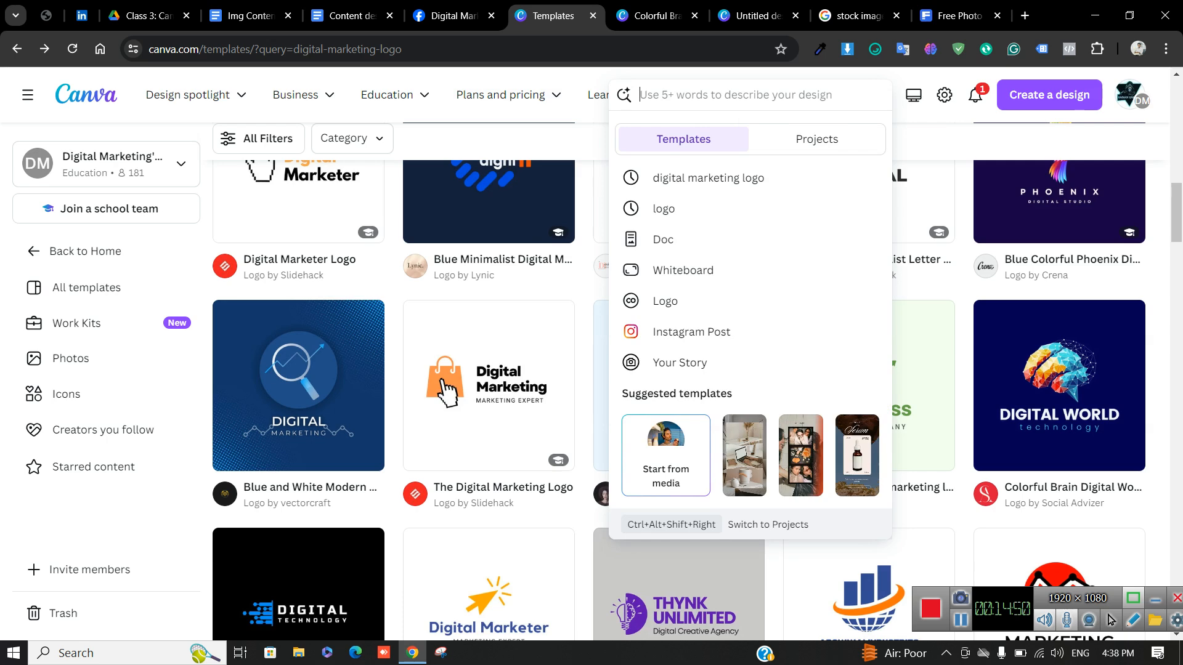
pyautogui.write('in')
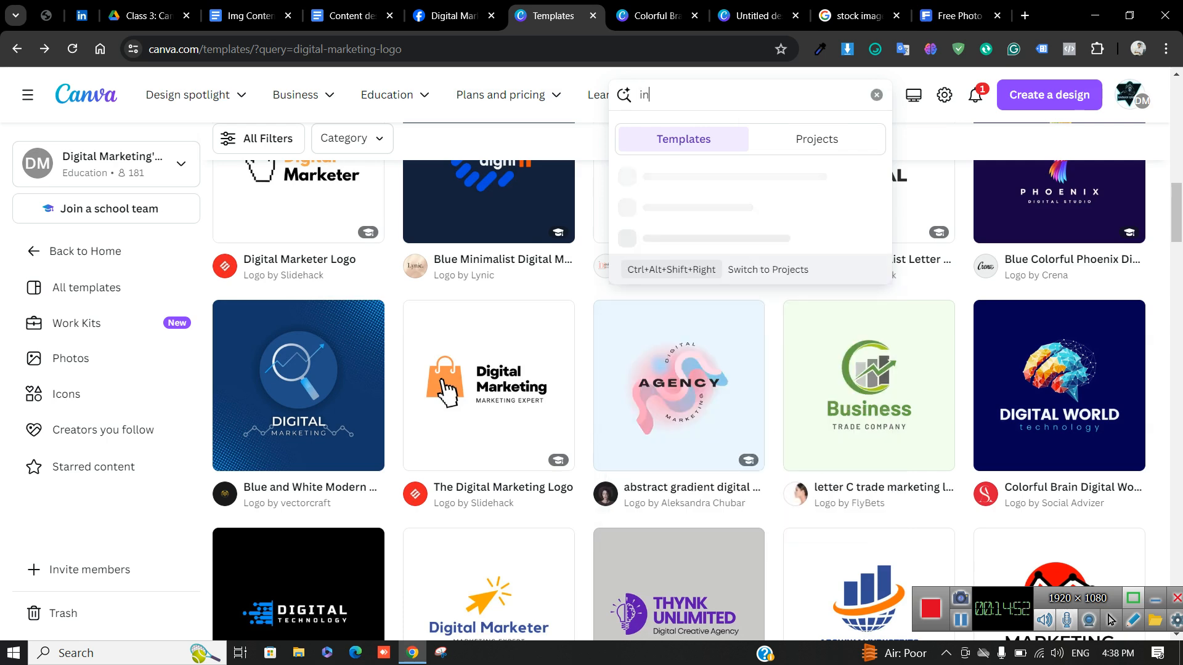
pyautogui.write('stya')
pyautogui.press('BackSpace')
pyautogui.press('BackSpace')
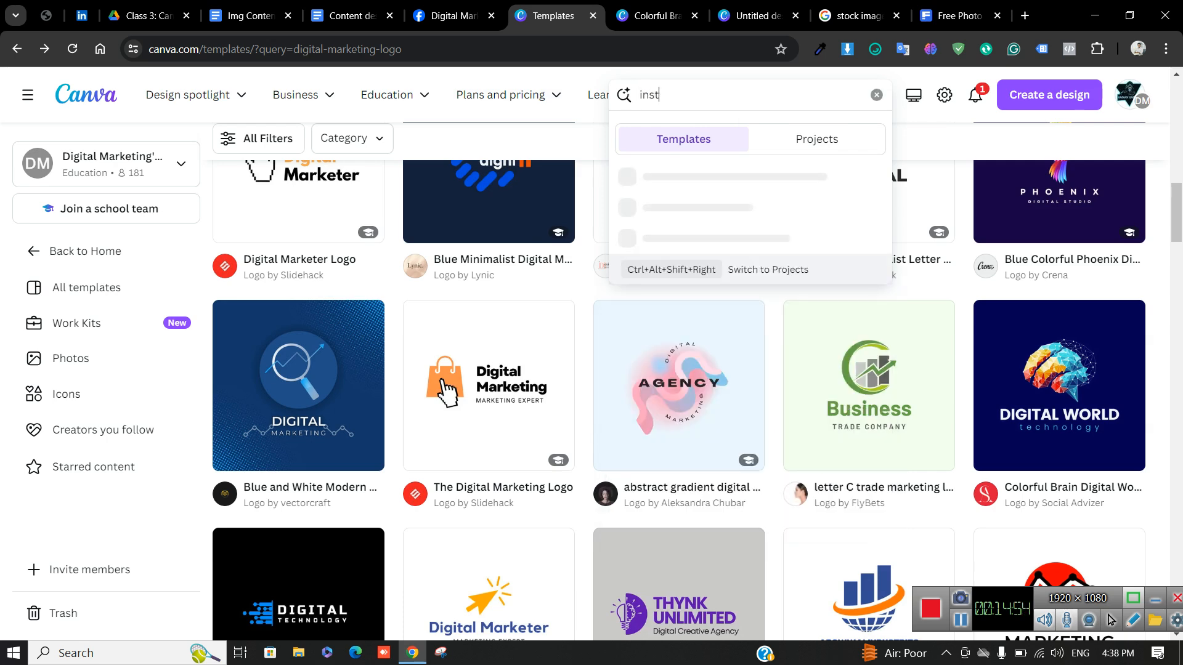
pyautogui.press('BackSpace')
pyautogui.write('facebook po')
pyautogui.press('Return')
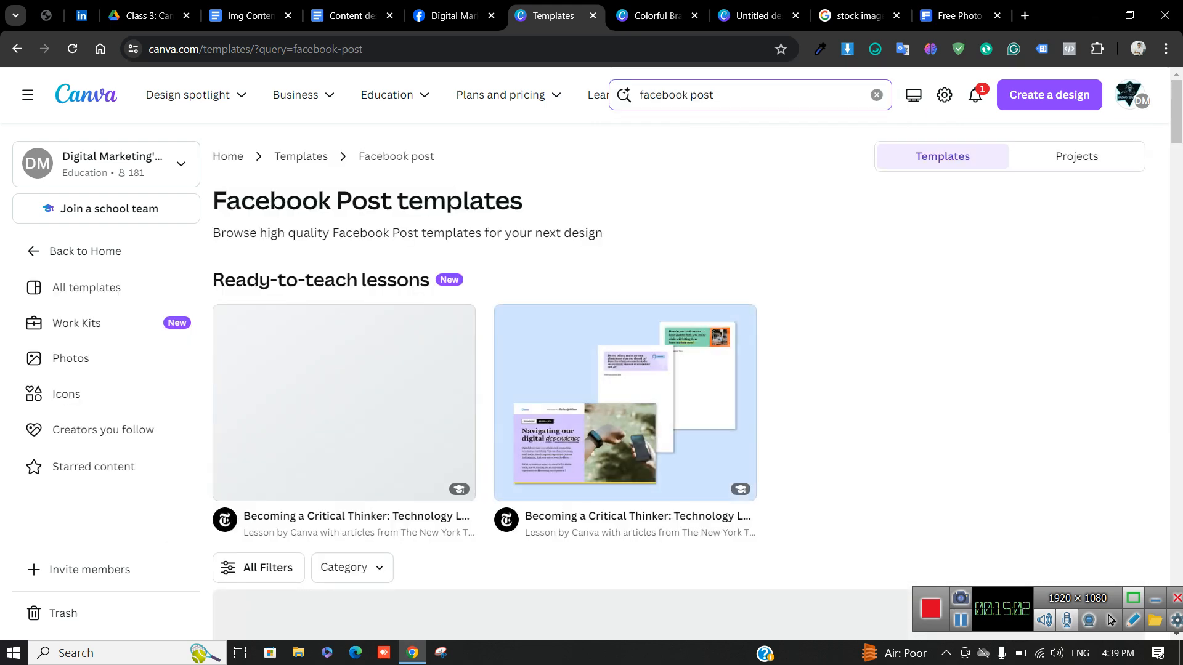
# Scroll the Facebook Post templates and preview the White Cream Modern Minimalist New Menu card
pyautogui.scroll(-6, 868, 456)
pyautogui.scroll(-3, 869, 407)
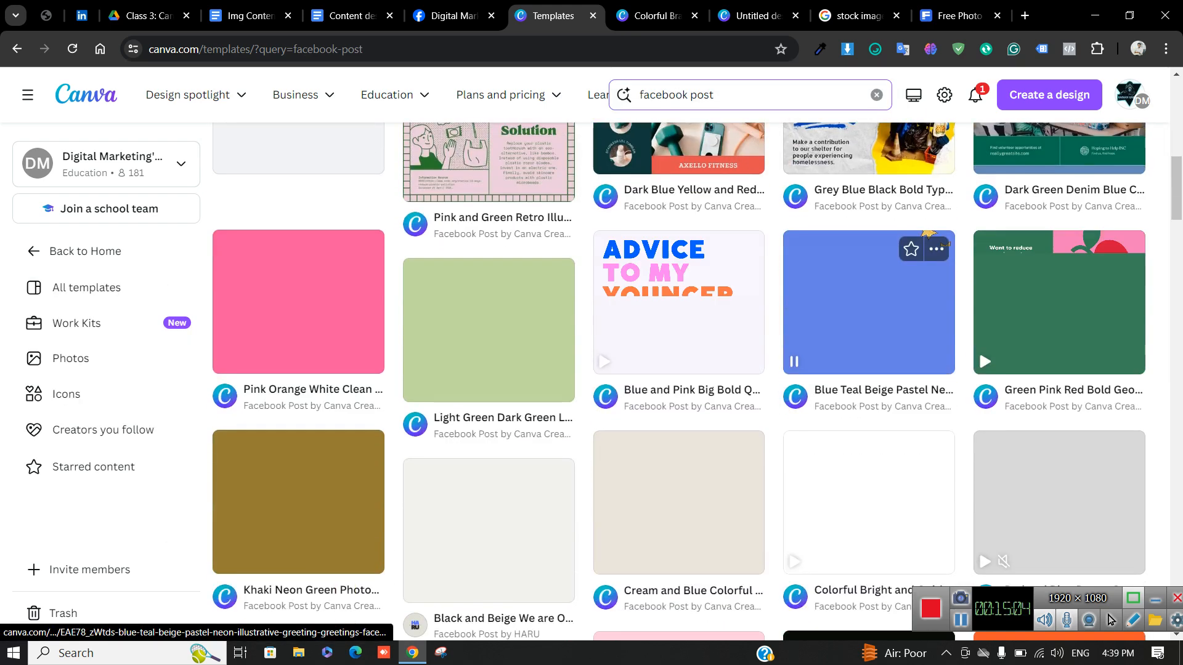
pyautogui.scroll(-3, 868, 406)
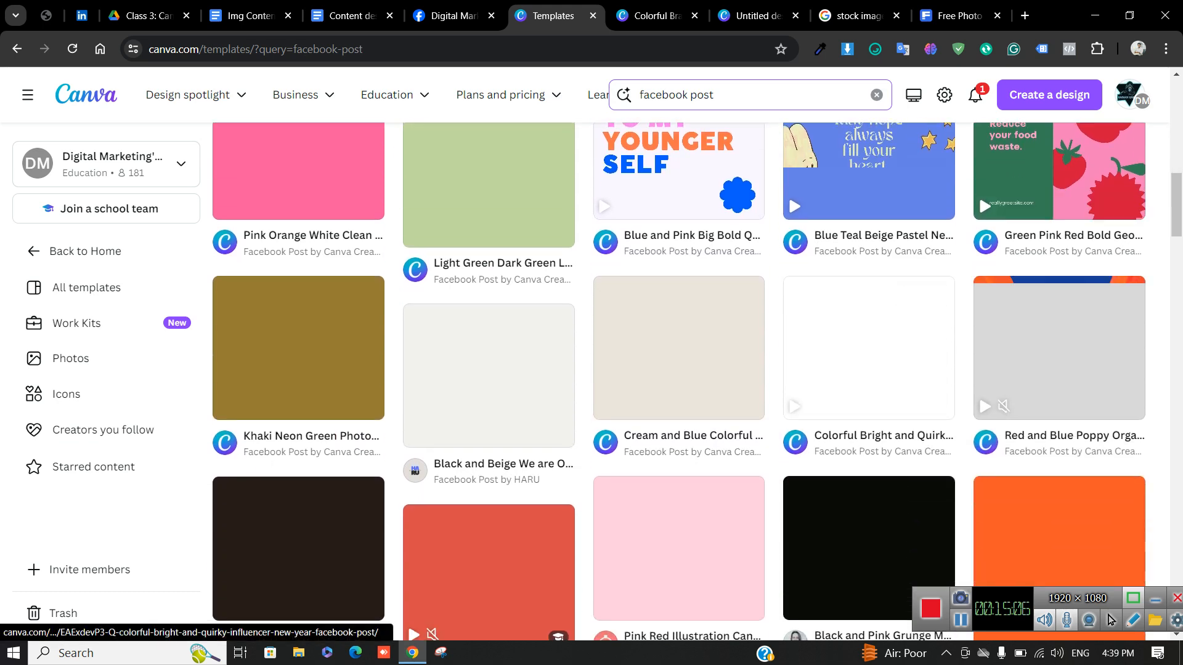
pyautogui.scroll(3, 869, 523)
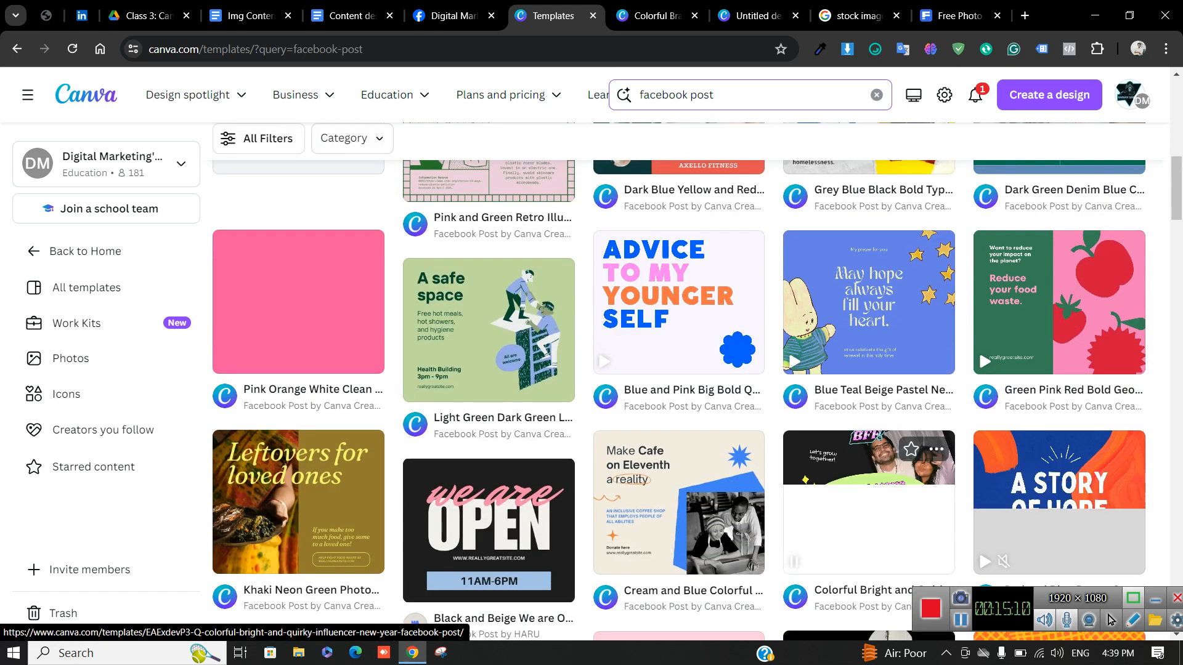
pyautogui.scroll(-3, 869, 493)
pyautogui.scroll(15, 677, 370)
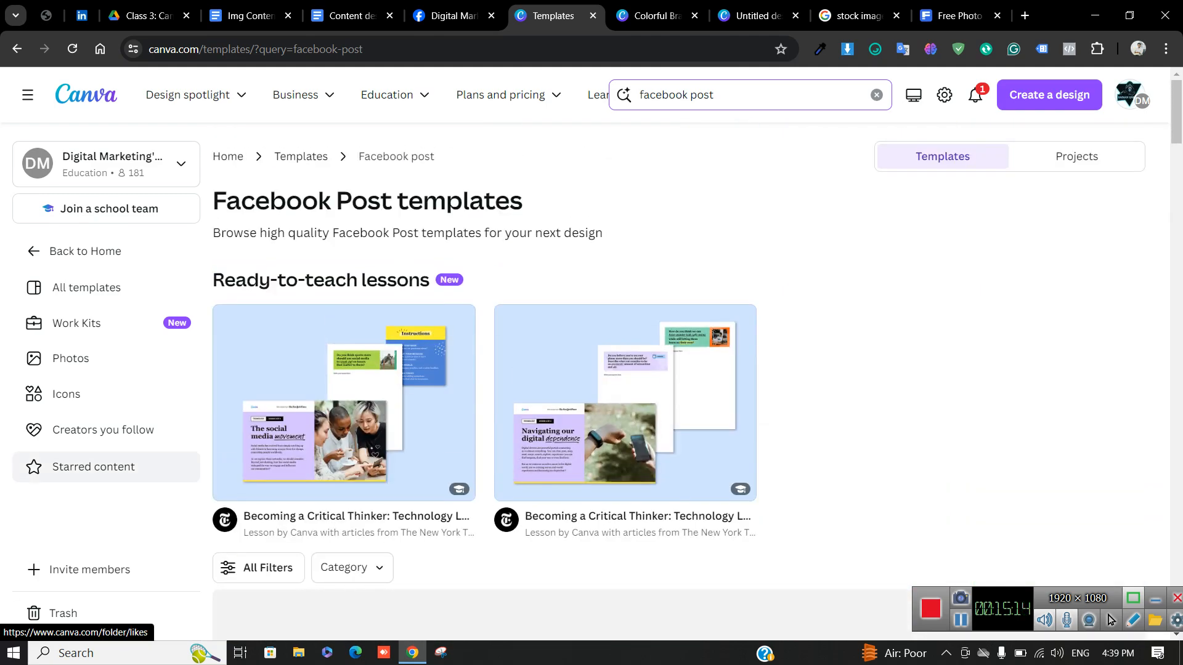
pyautogui.scroll(-12, 678, 369)
pyautogui.scroll(-7, 678, 369)
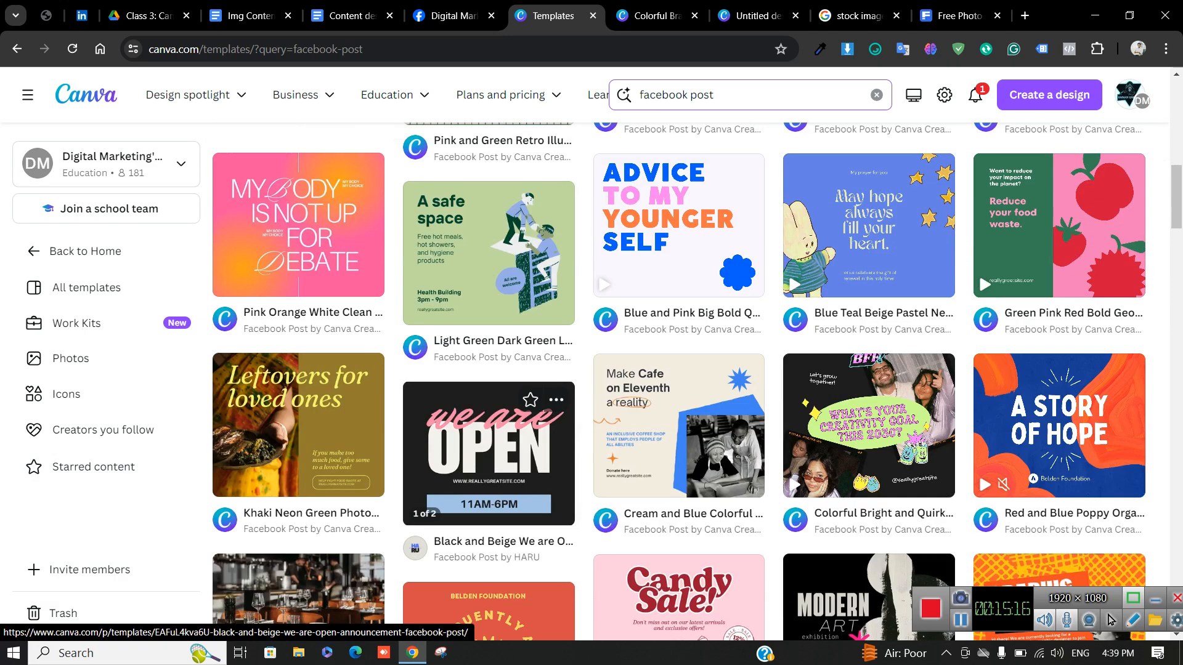
pyautogui.scroll(-5, 678, 370)
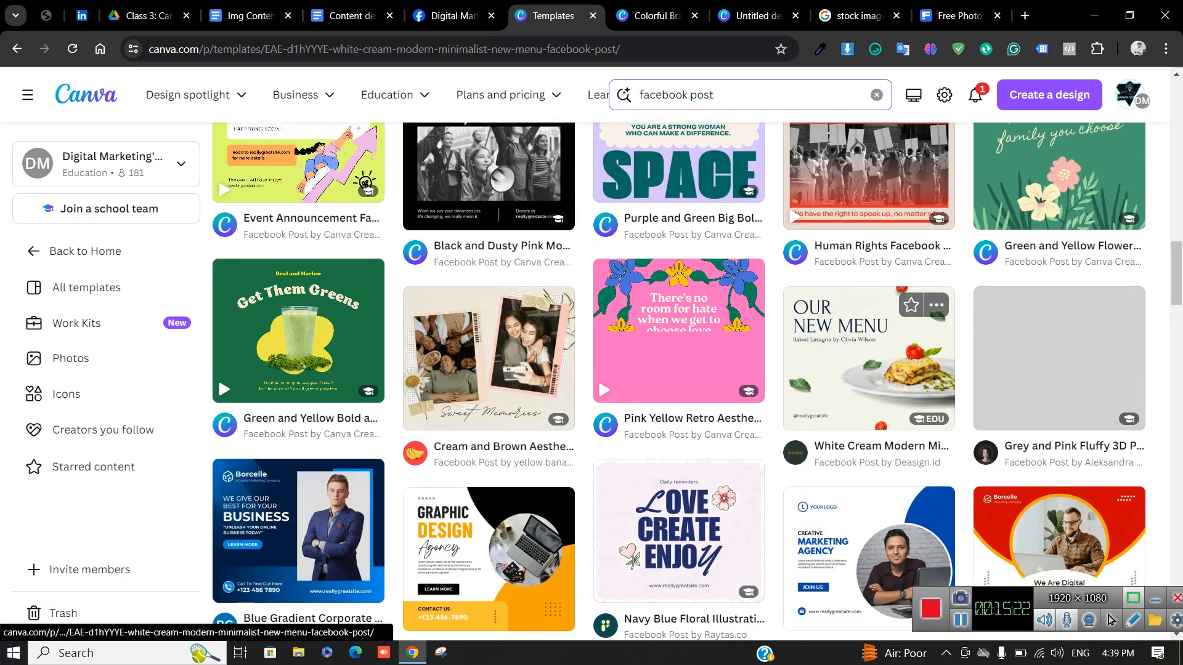
pyautogui.click(869, 357)
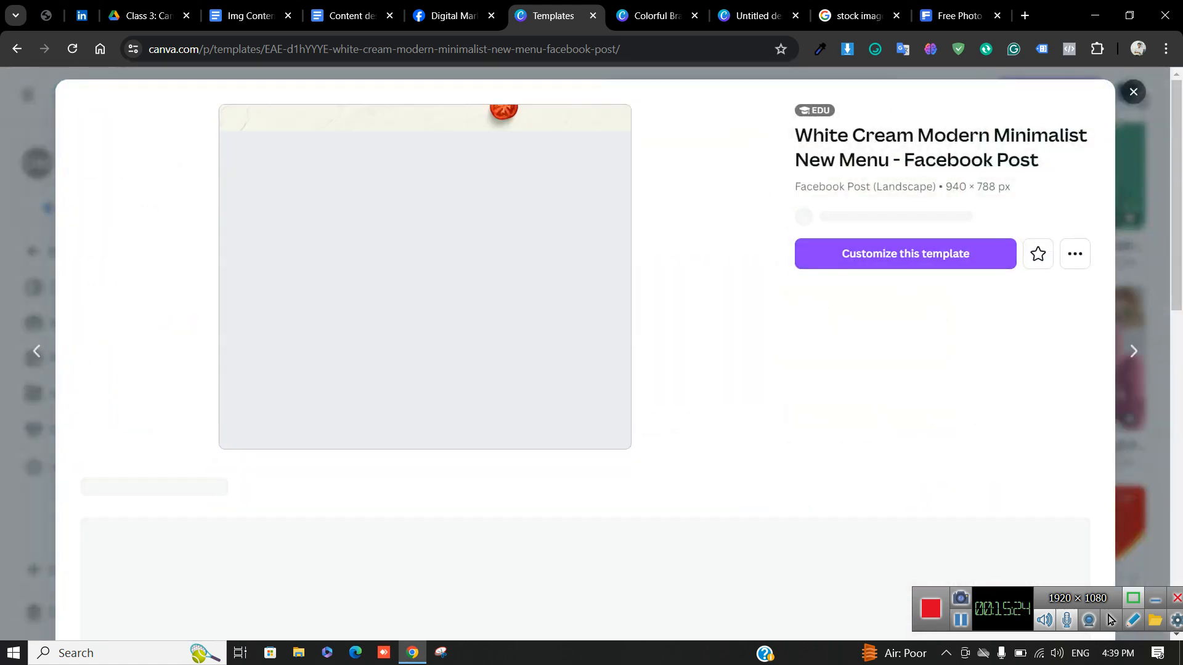
# Customize the New Menu template, then search the editor's templates for 'food'
pyautogui.click(905, 254)
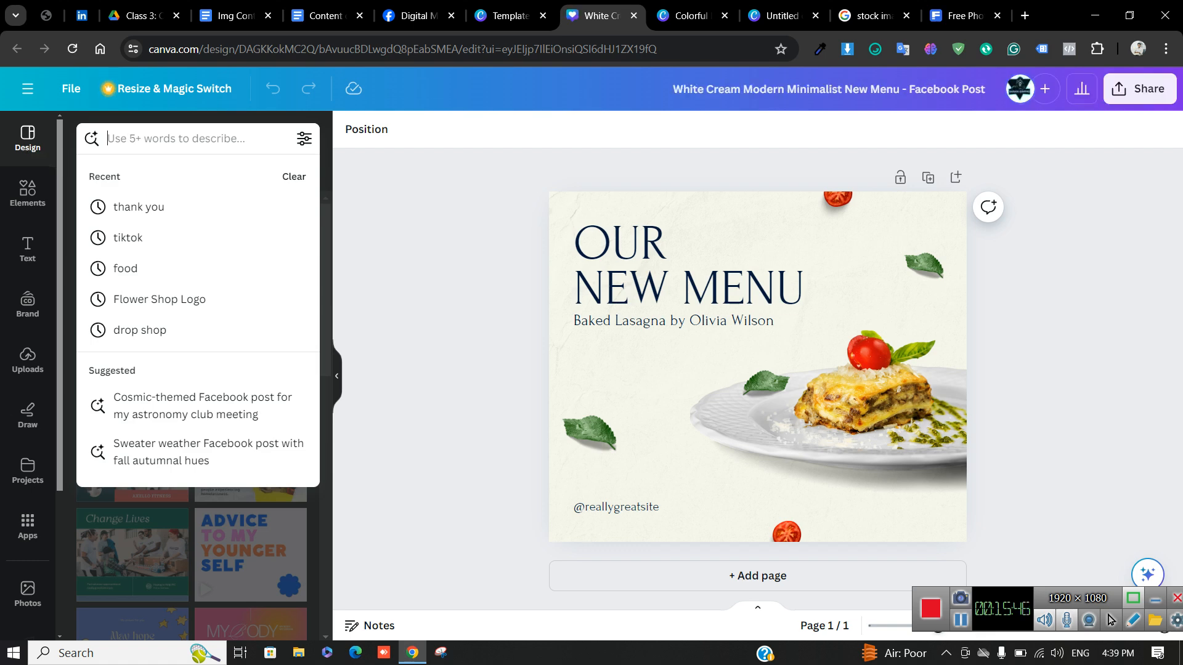
pyautogui.click(175, 139)
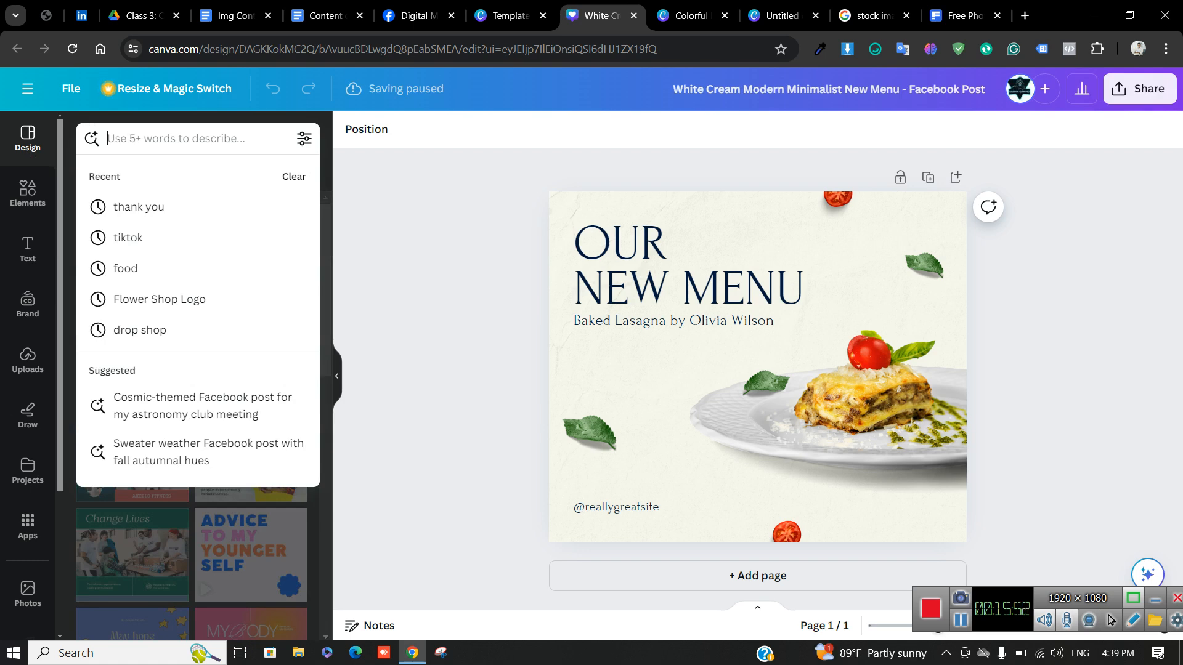
pyautogui.write('food')
pyautogui.press('Return')
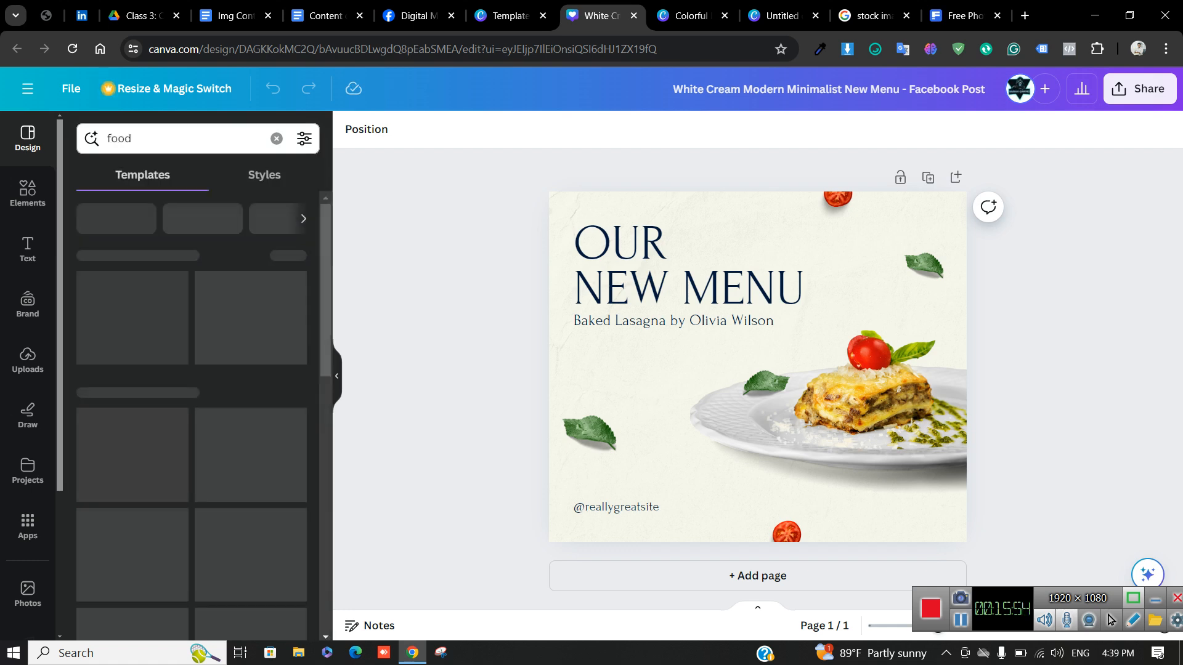
pyautogui.scroll(-2, 259, 549)
pyautogui.scroll(-1, 191, 416)
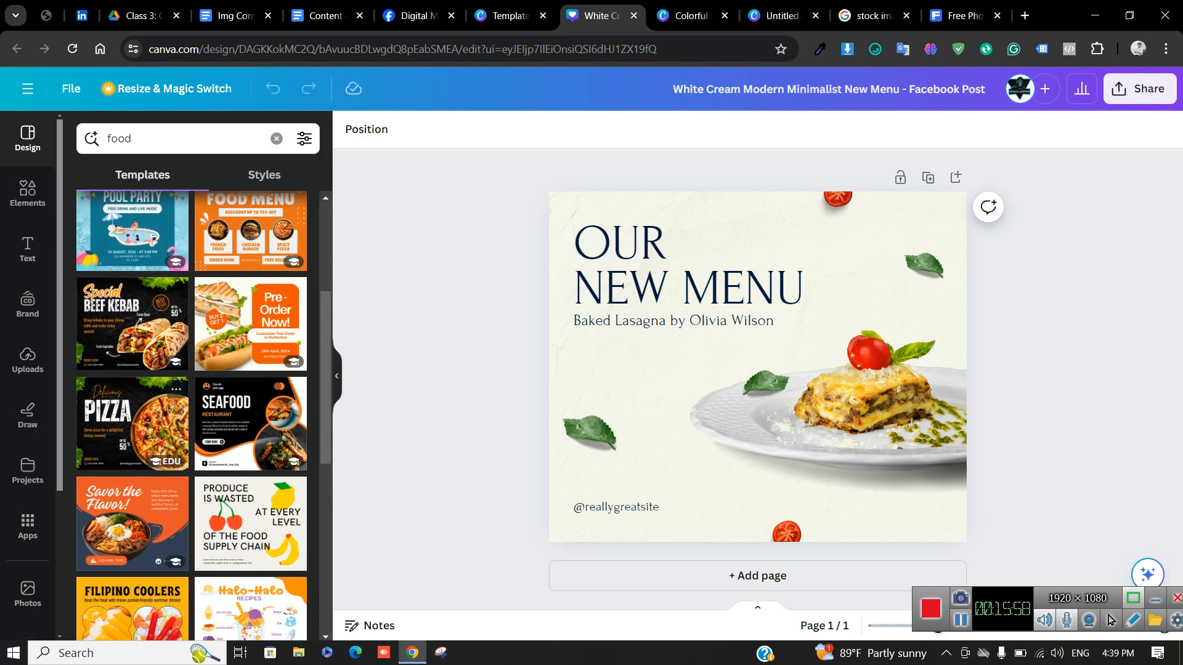
# Try the Delicious Pizza and related templates, then replace the current page with Pizza Palooza
pyautogui.click(147, 431)
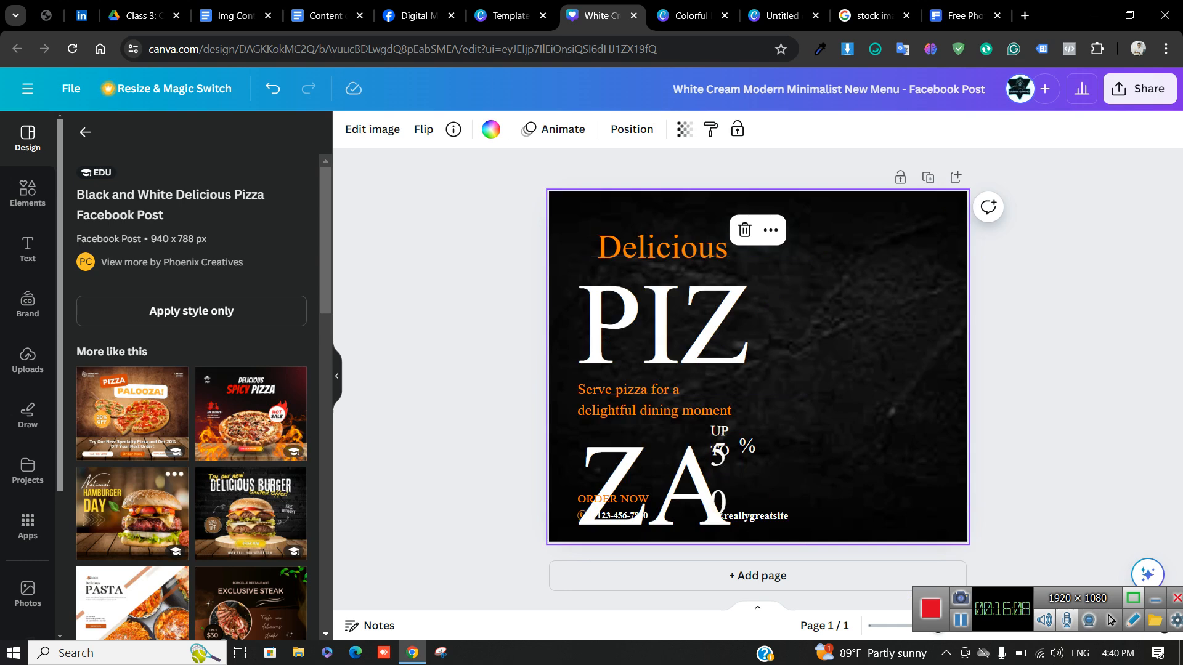
pyautogui.scroll(-1, 191, 431)
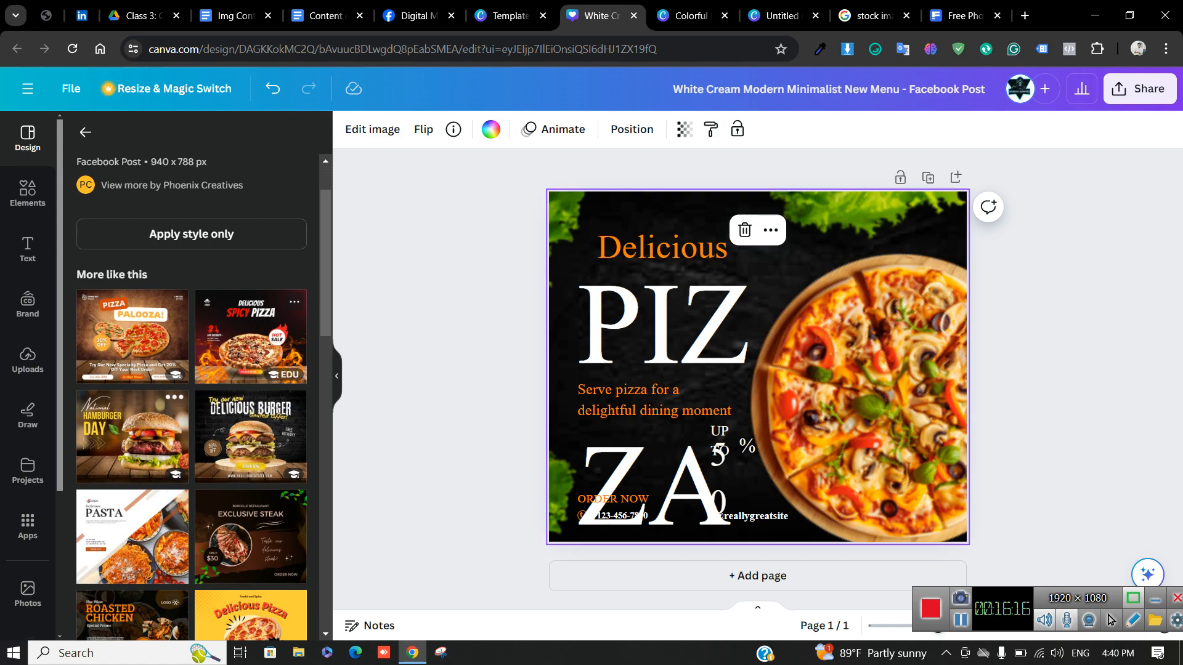
pyautogui.click(251, 337)
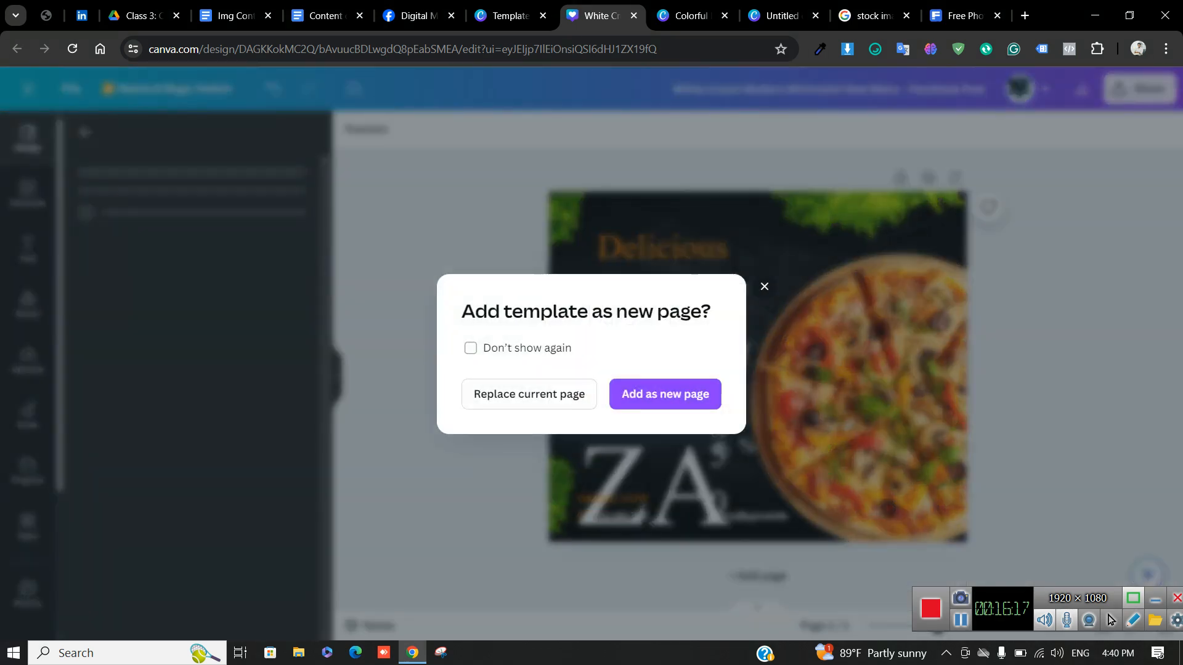
pyautogui.press('Escape')
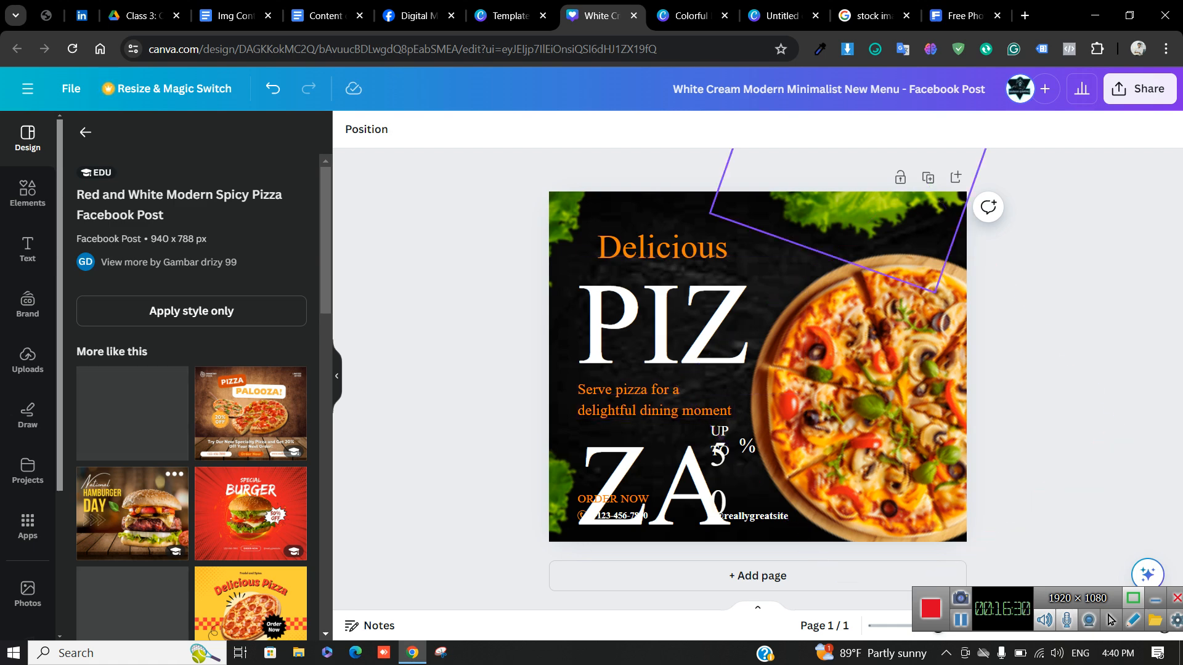
pyautogui.click(250, 414)
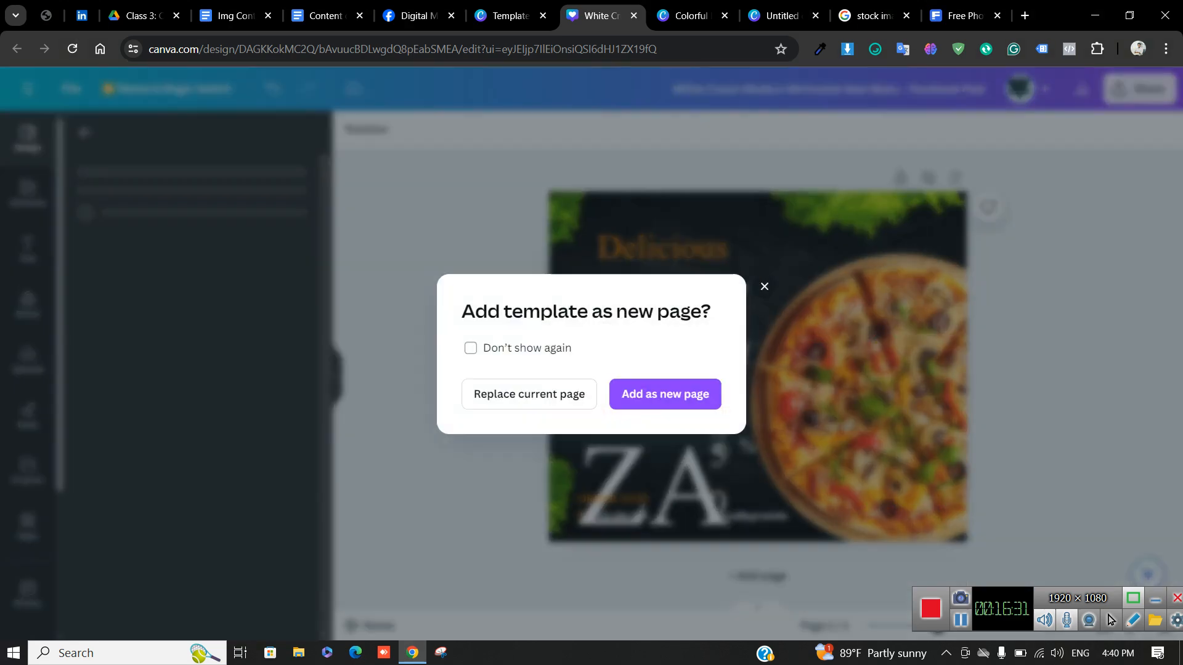
pyautogui.click(529, 394)
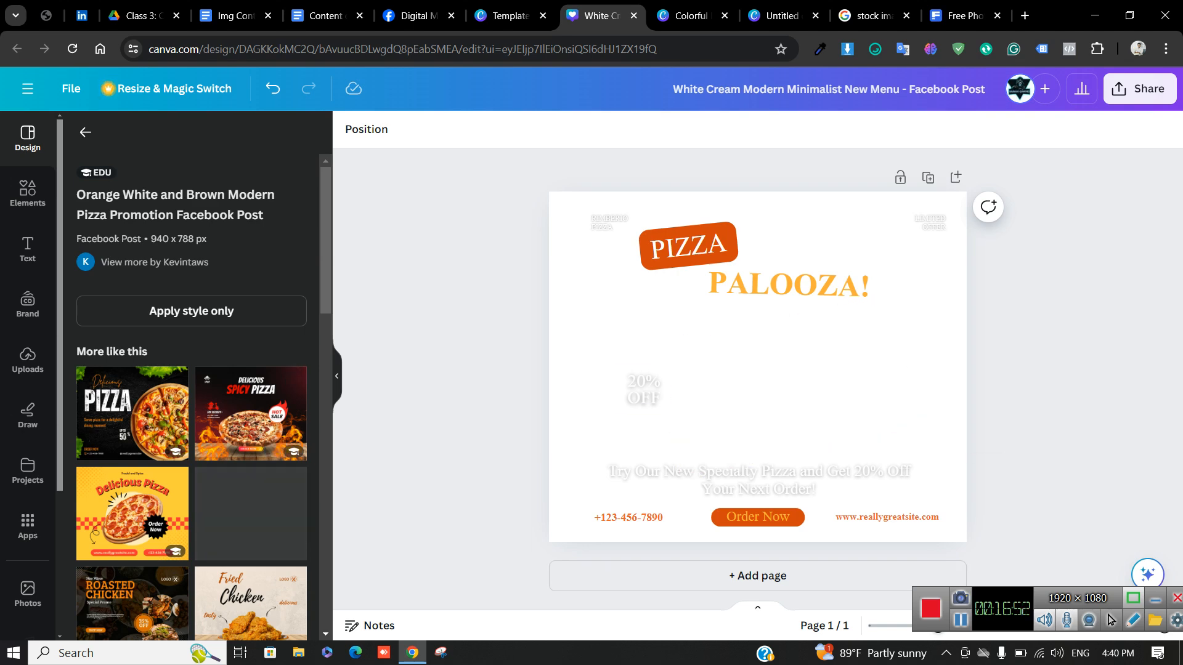
# Apply the Spicy Pizza template, then delete and restore its background, SPICY text and HOT SALE graphic
pyautogui.click(251, 414)
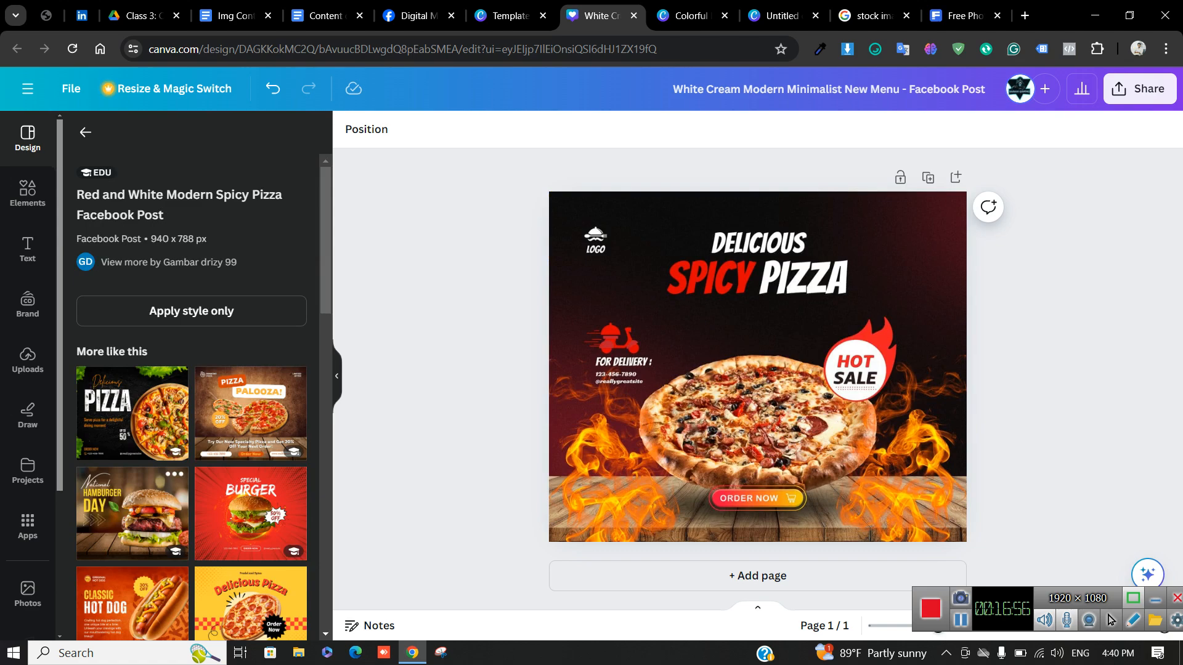
pyautogui.click(628, 283)
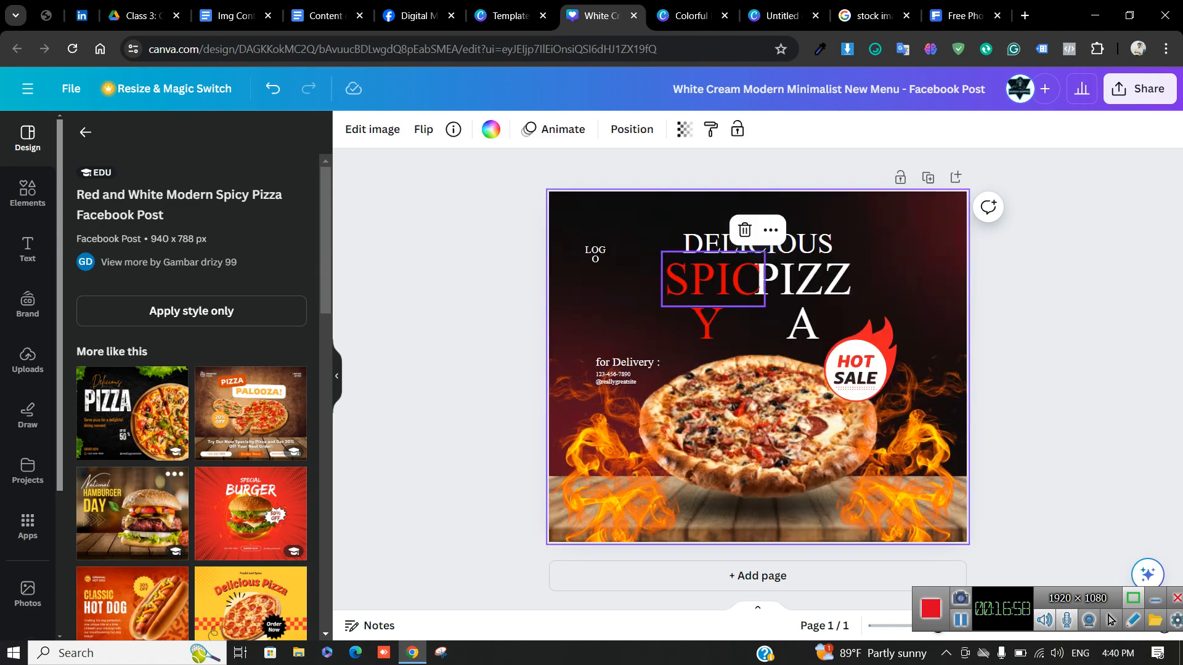
pyautogui.press('Delete')
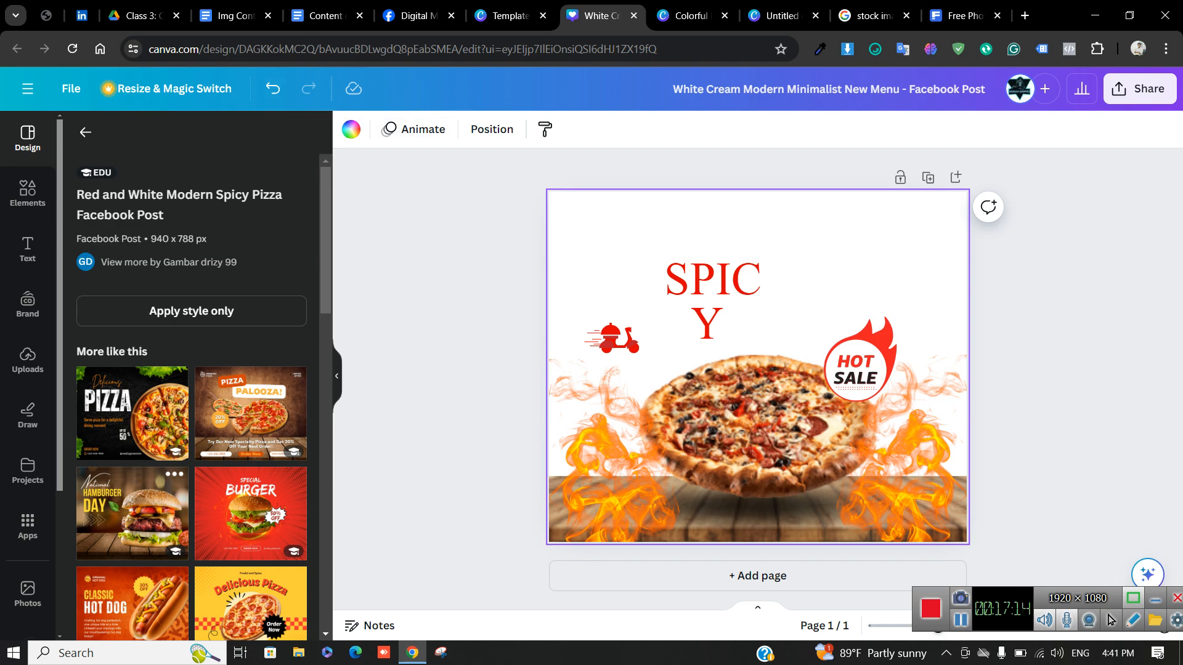
pyautogui.click(272, 89)
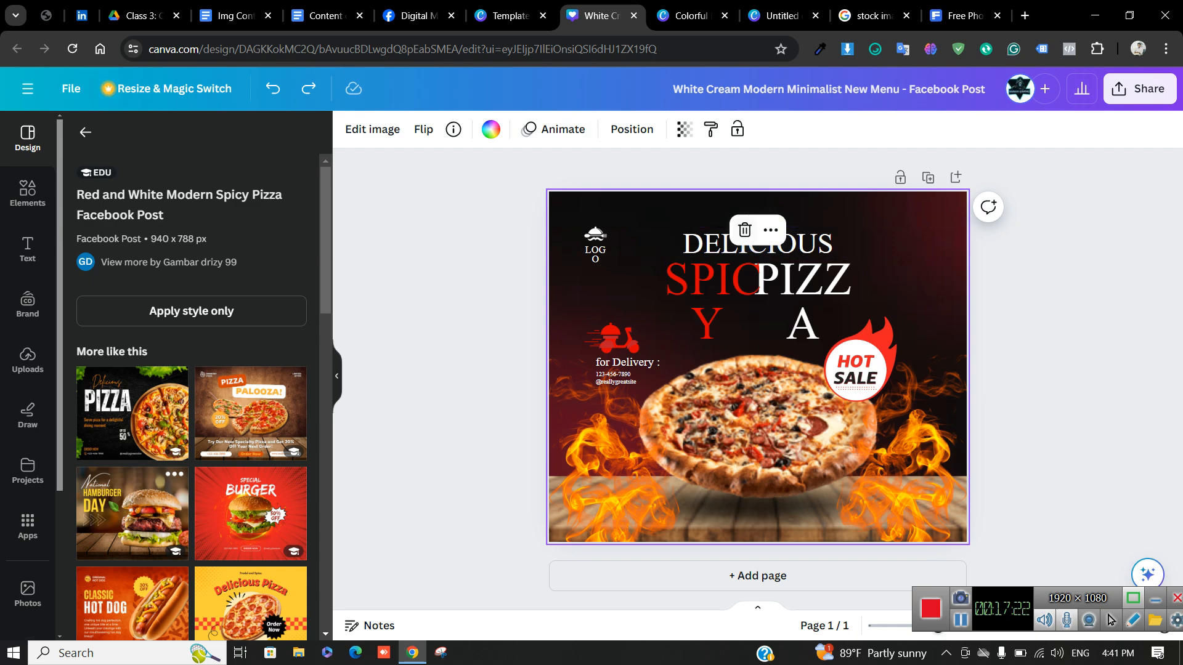
pyautogui.press('Delete')
pyautogui.click(727, 279)
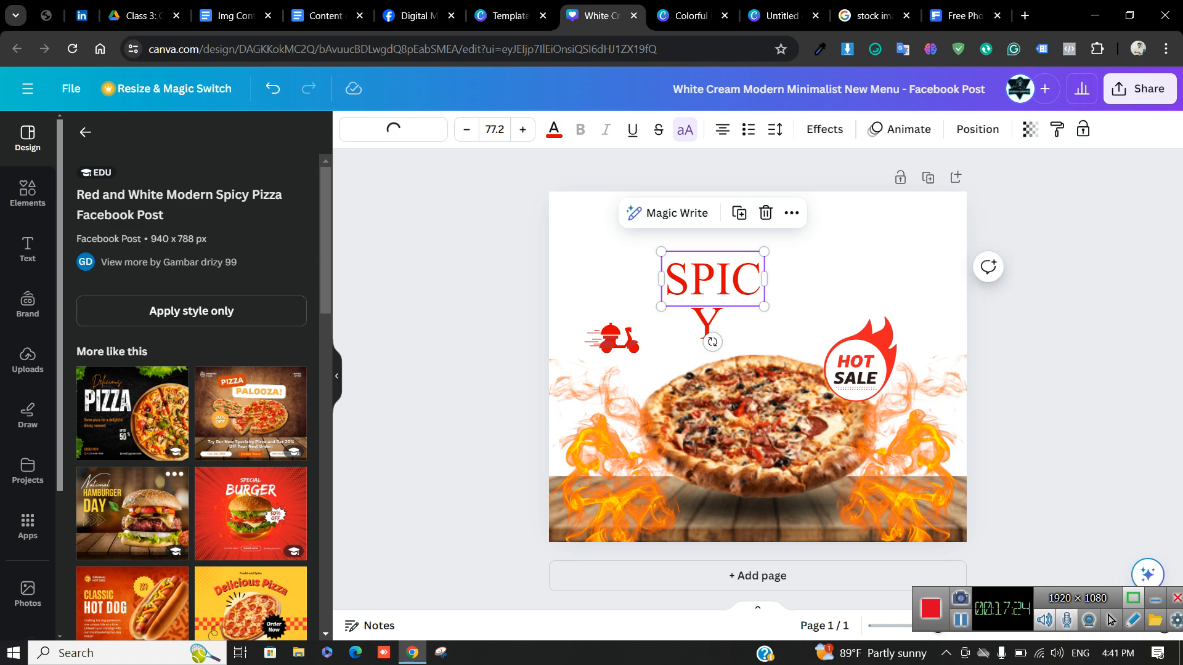
pyautogui.click(766, 212)
pyautogui.click(801, 278)
pyautogui.click(856, 370)
pyautogui.click(860, 278)
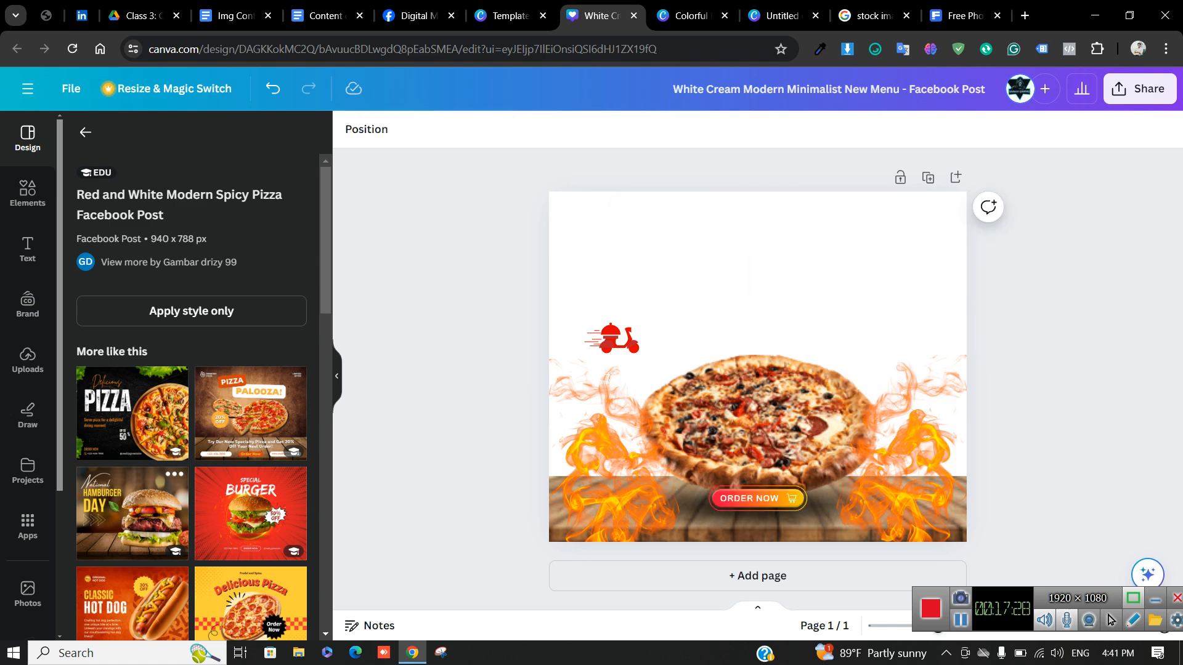
pyautogui.hotkey('ctrl', 'z')
pyautogui.hotkey('ctrl', 'z')
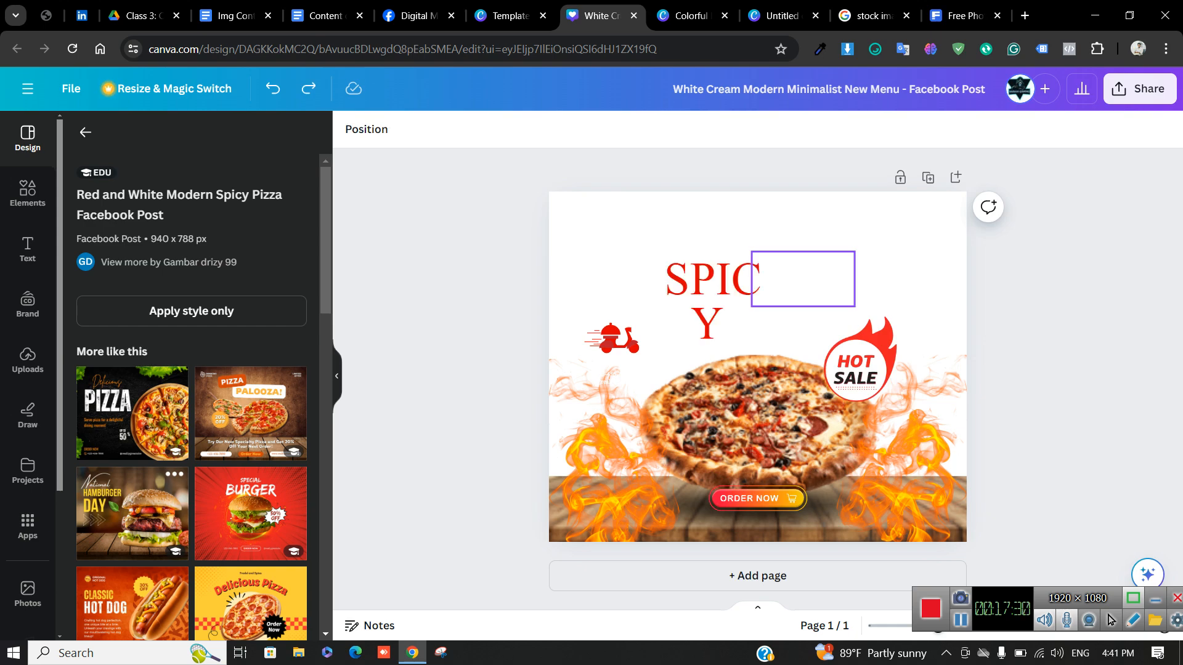
pyautogui.hotkey('ctrl', 'z')
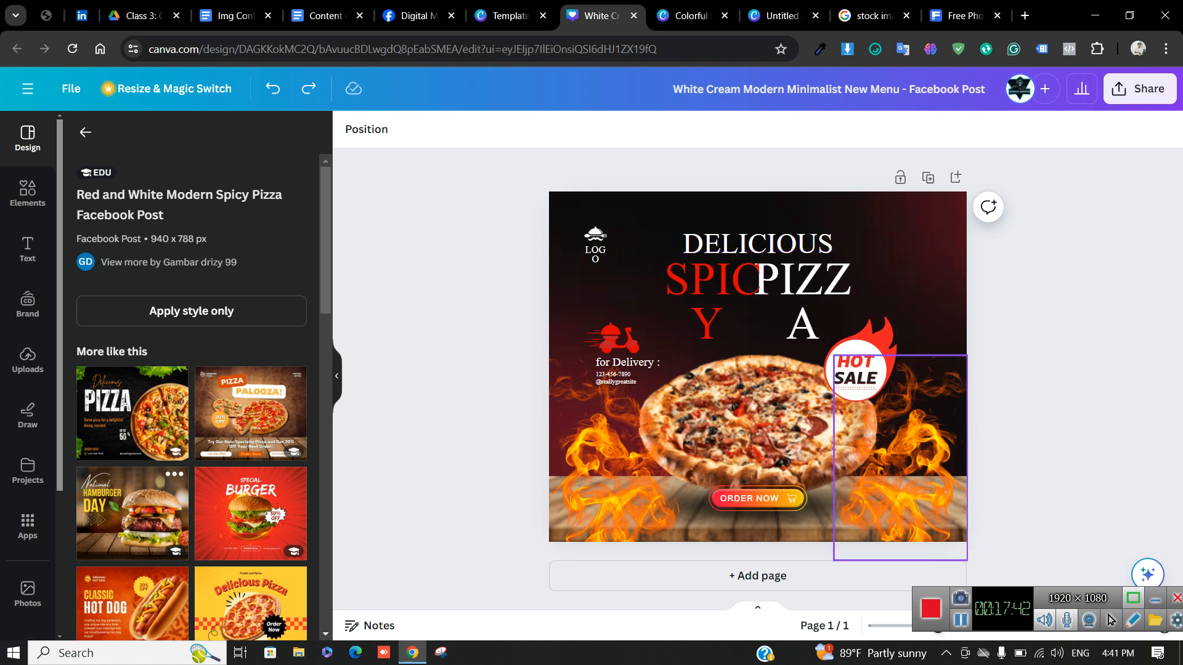
# Delete the pizza photo, keeping the dark background and text
pyautogui.click(764, 427)
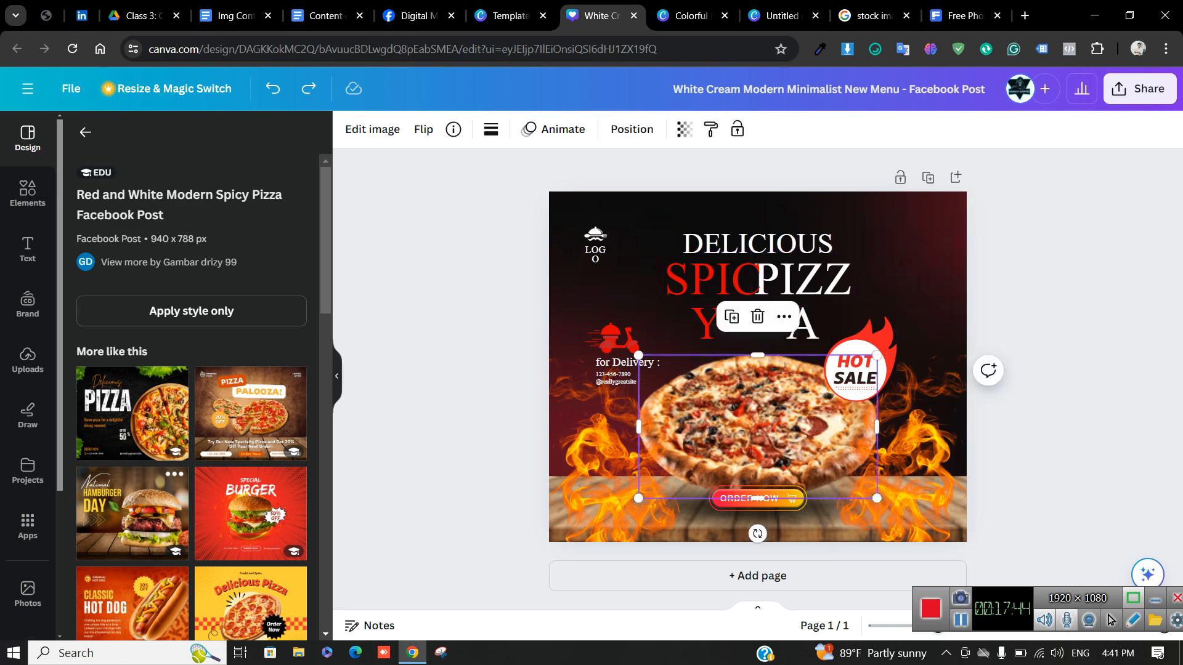
pyautogui.moveTo(764, 426); pyautogui.dragTo(797, 414)
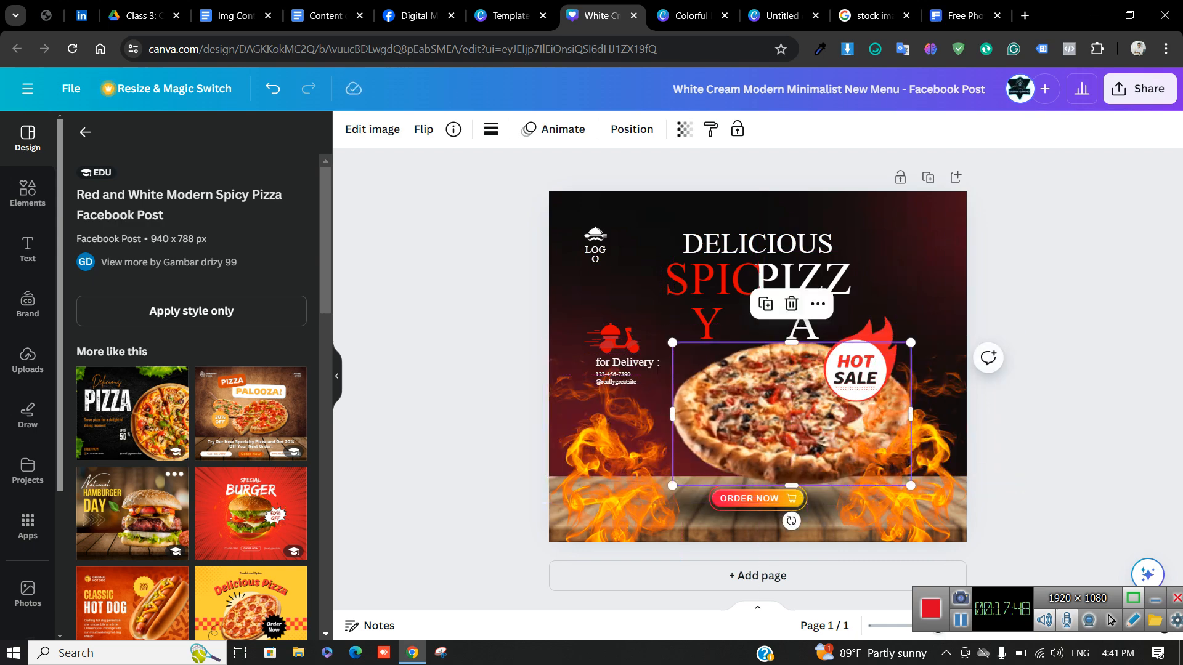
pyautogui.click(792, 303)
pyautogui.click(27, 193)
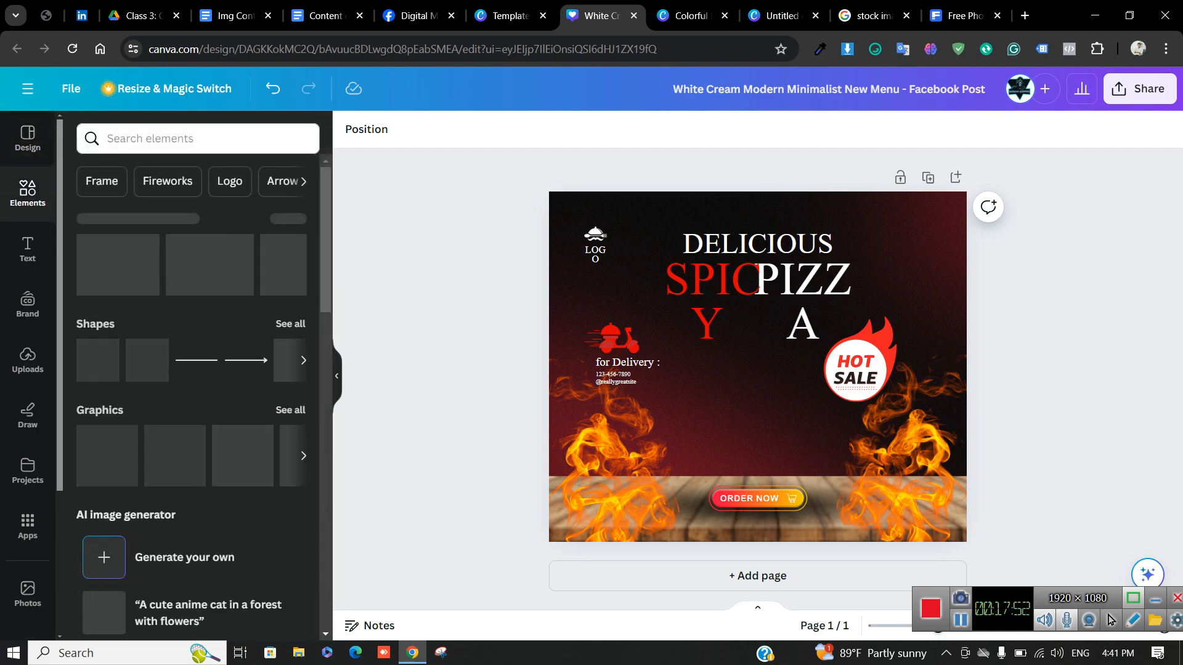
# Search the Elements library for 'pizz'
pyautogui.click(185, 139)
pyautogui.write('pizza')
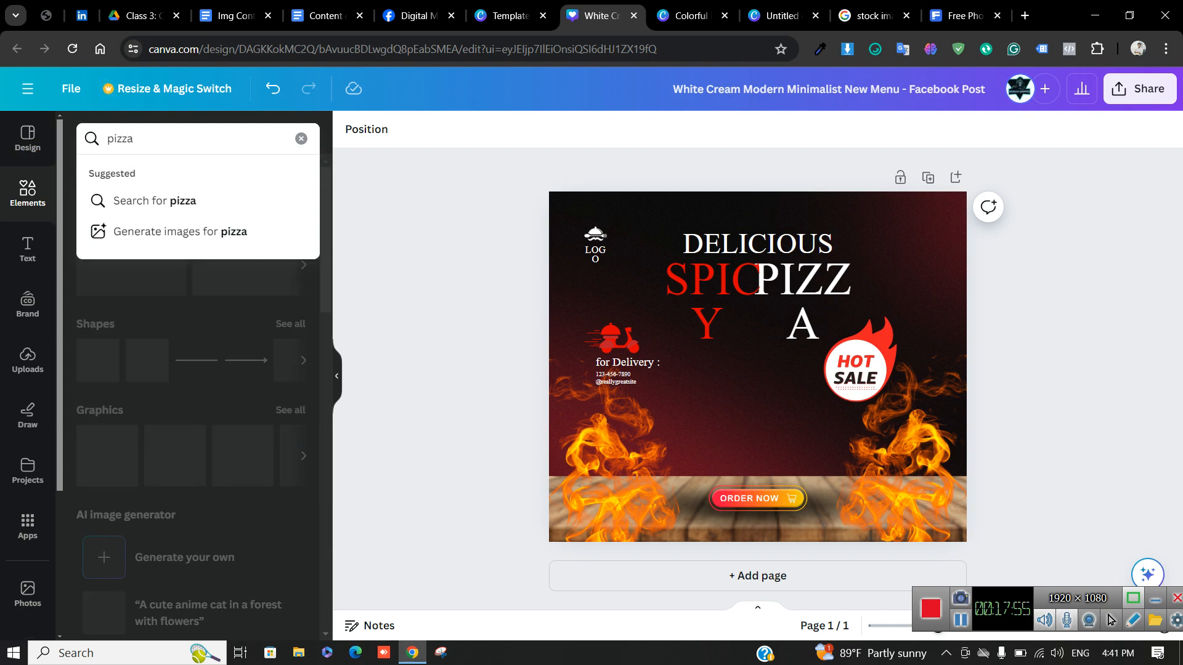
pyautogui.press('Return')
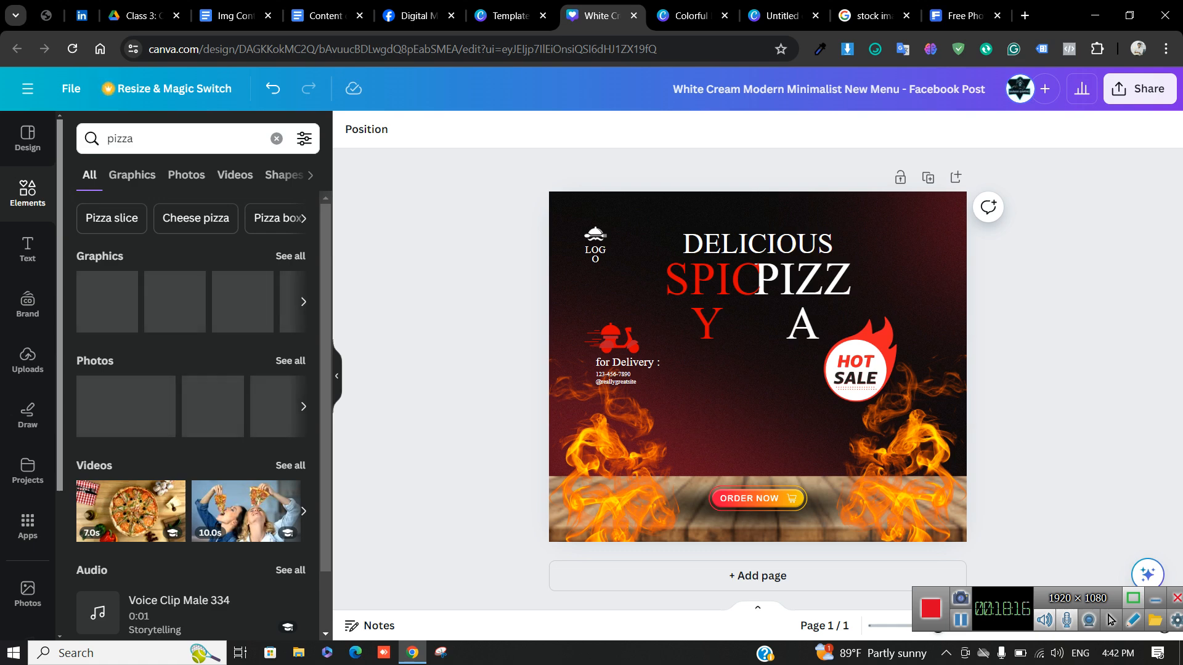
# Browse the pizza results across the Graphics, Photos, Shapes, Audio and Videos tabs
pyautogui.click(132, 175)
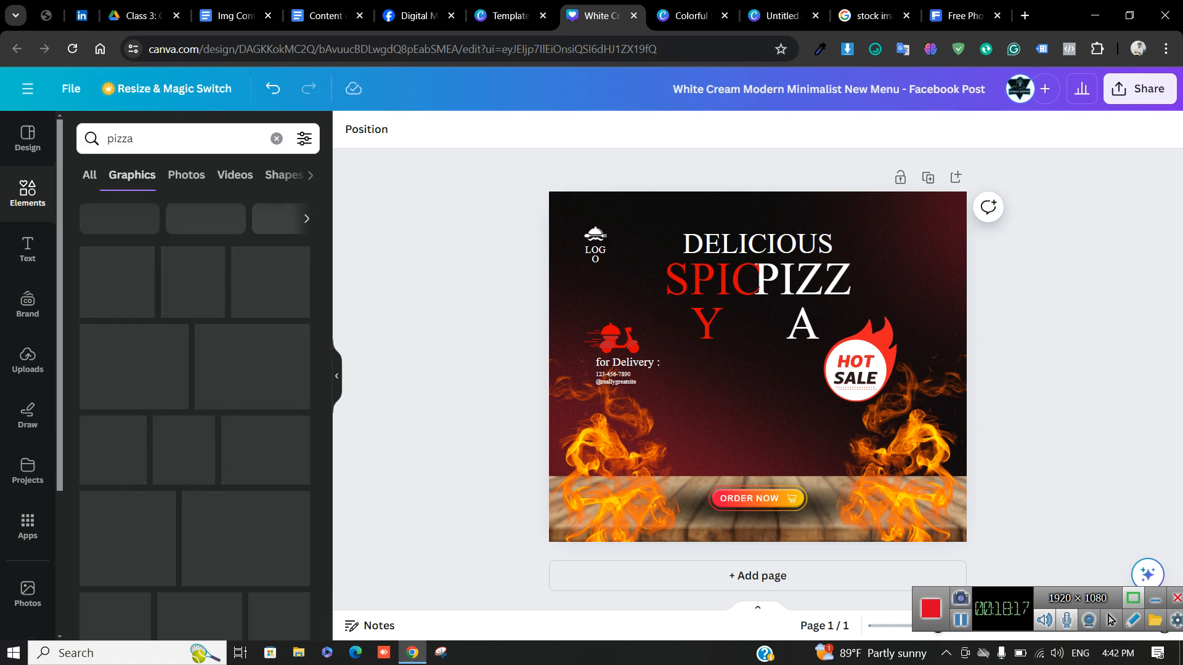
pyautogui.click(186, 175)
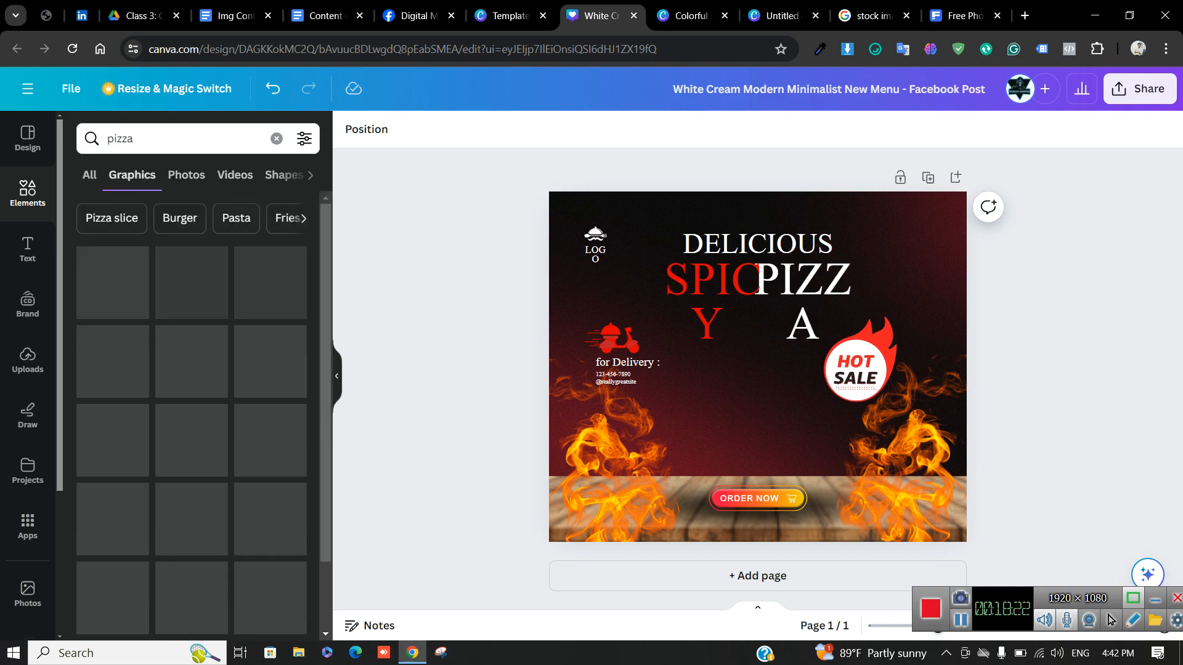
pyautogui.click(186, 175)
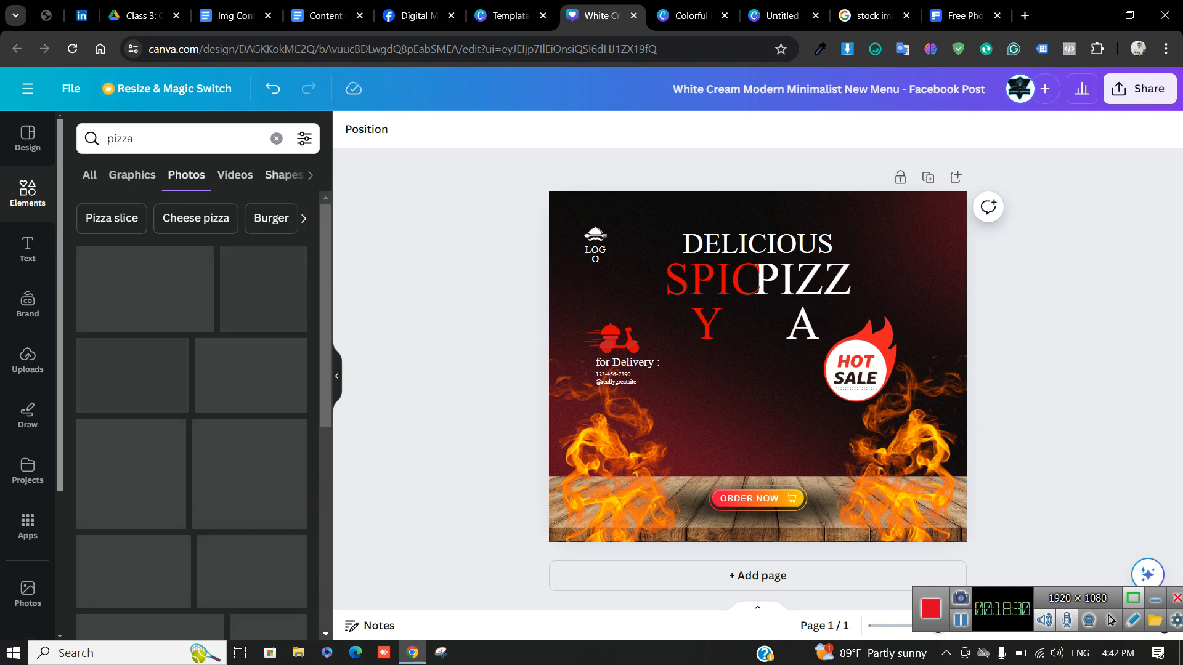
pyautogui.click(284, 175)
pyautogui.click(245, 175)
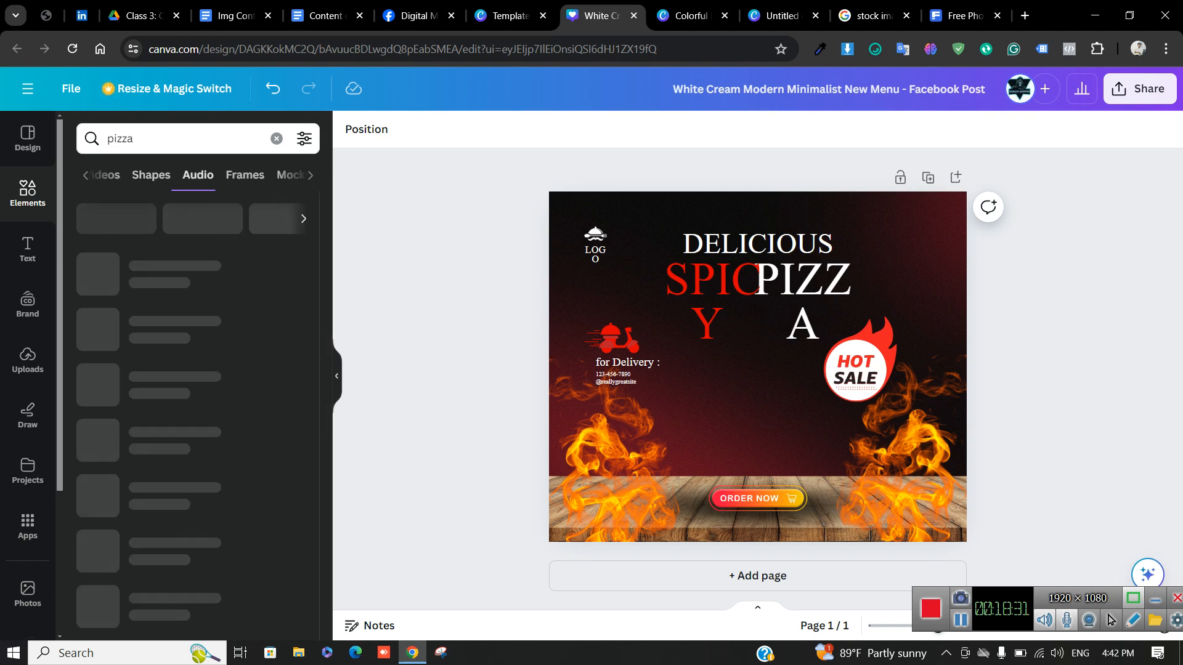
pyautogui.click(151, 175)
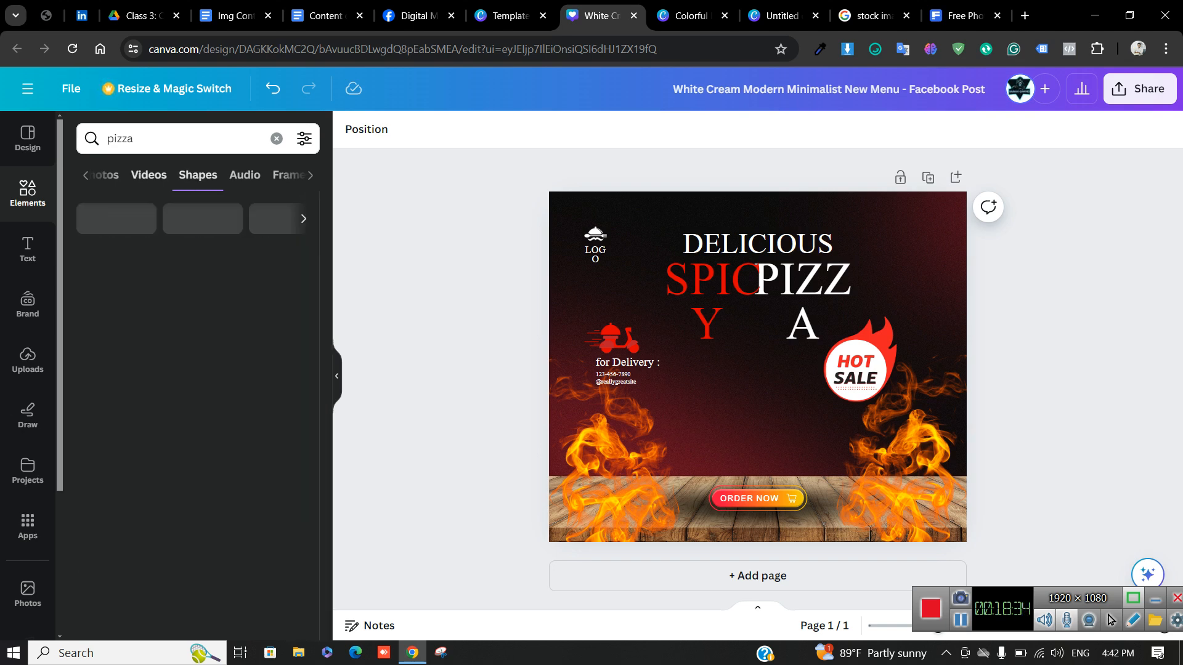
pyautogui.click(148, 175)
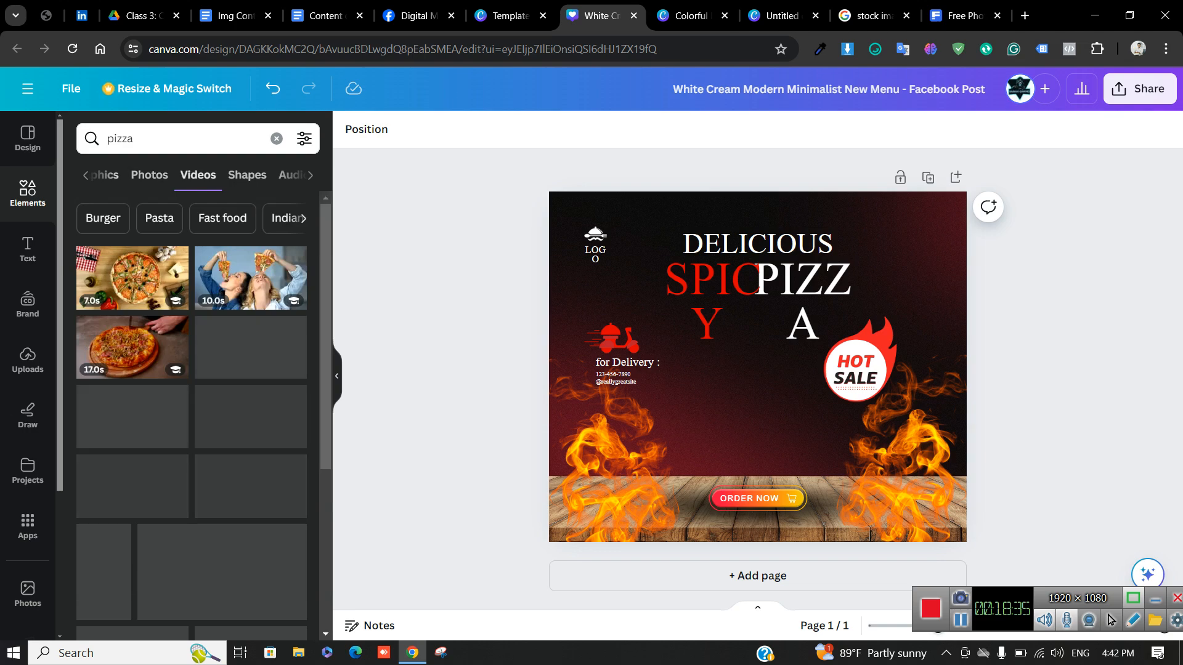
pyautogui.click(106, 175)
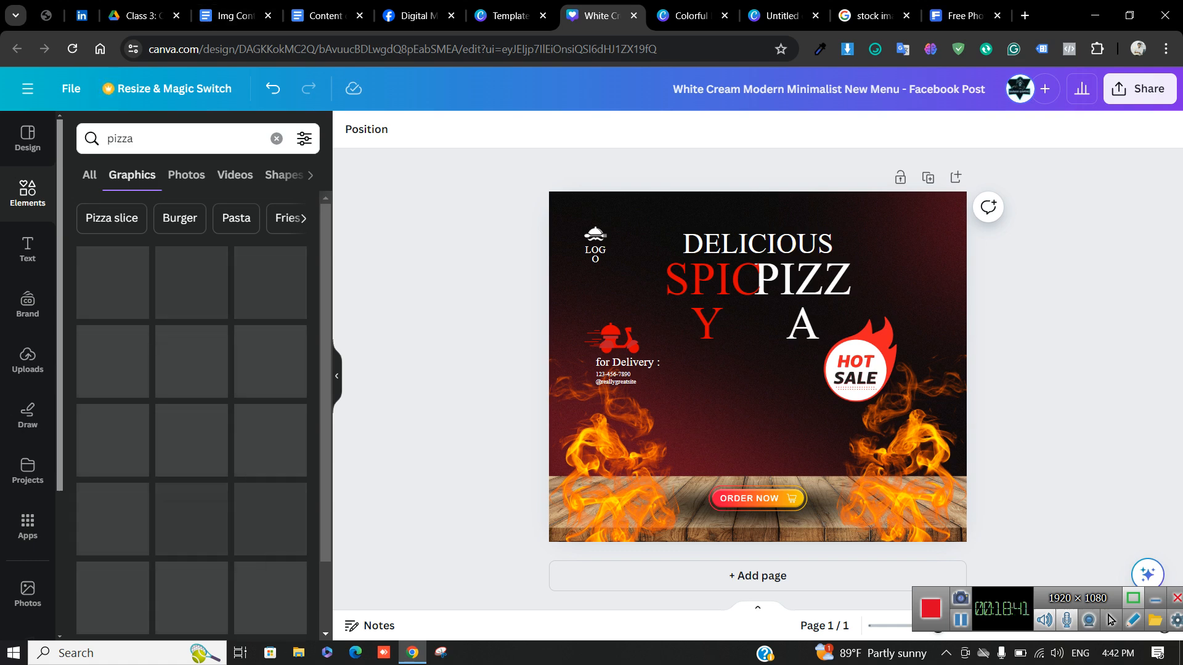
# Re-search 'pizza', narrow to Cheese pizza photos, and enter 'net' in a new browser tab
pyautogui.click(277, 138)
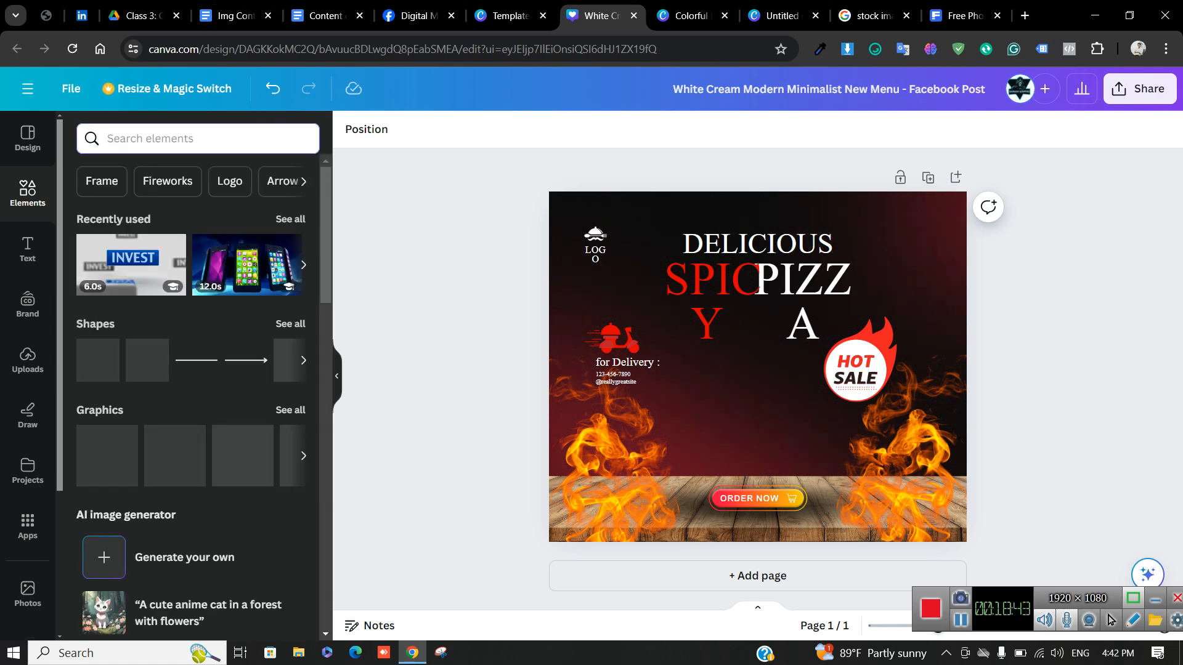
pyautogui.write('pi')
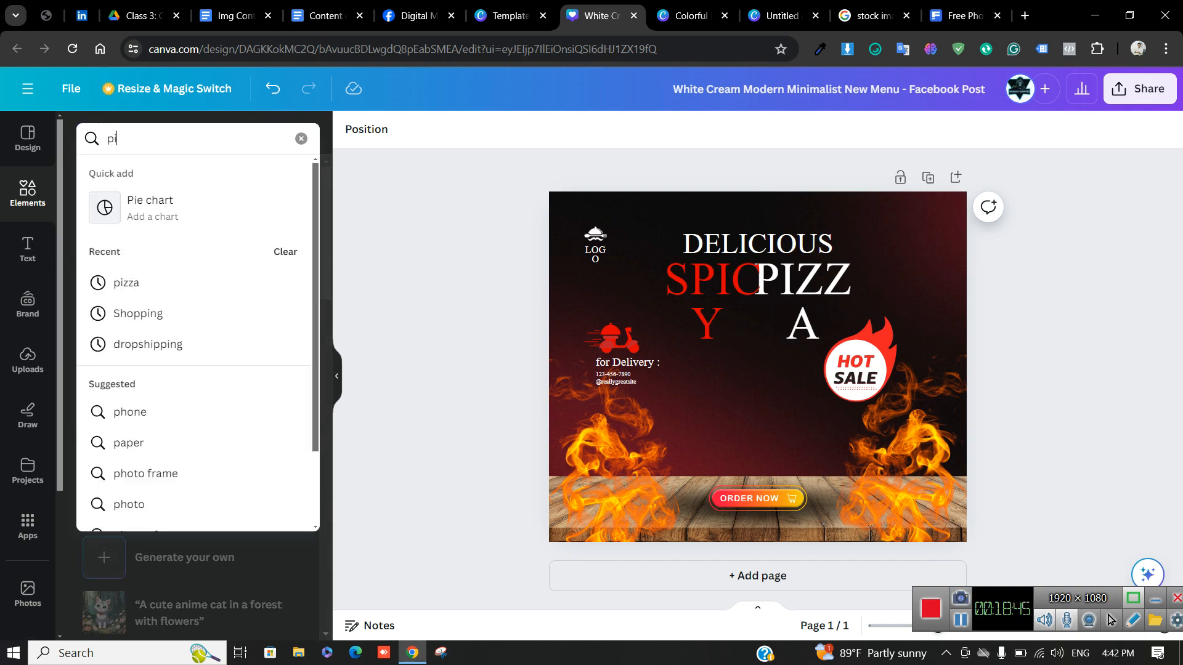
pyautogui.write('zza')
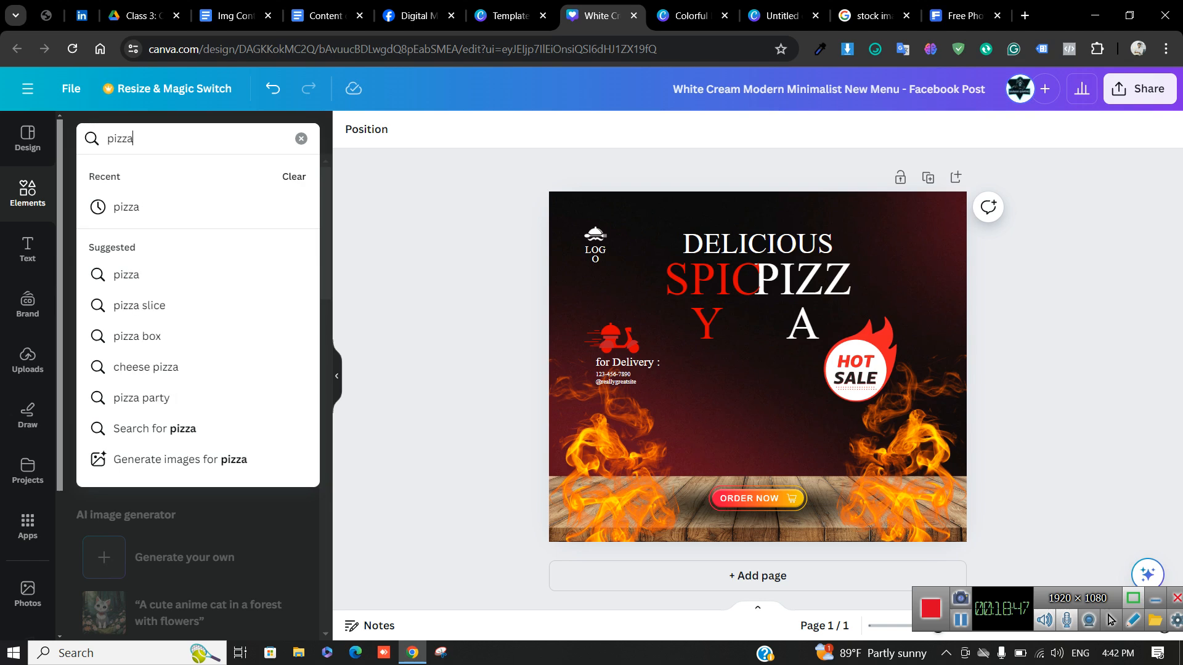
pyautogui.press('Return')
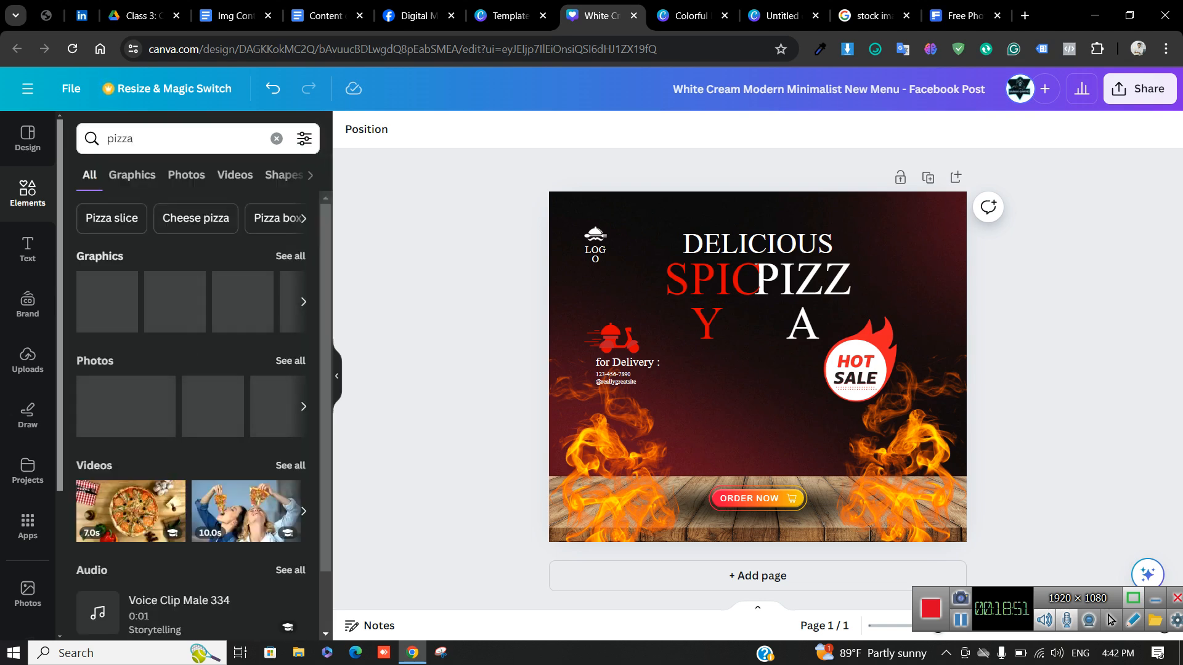
pyautogui.click(186, 174)
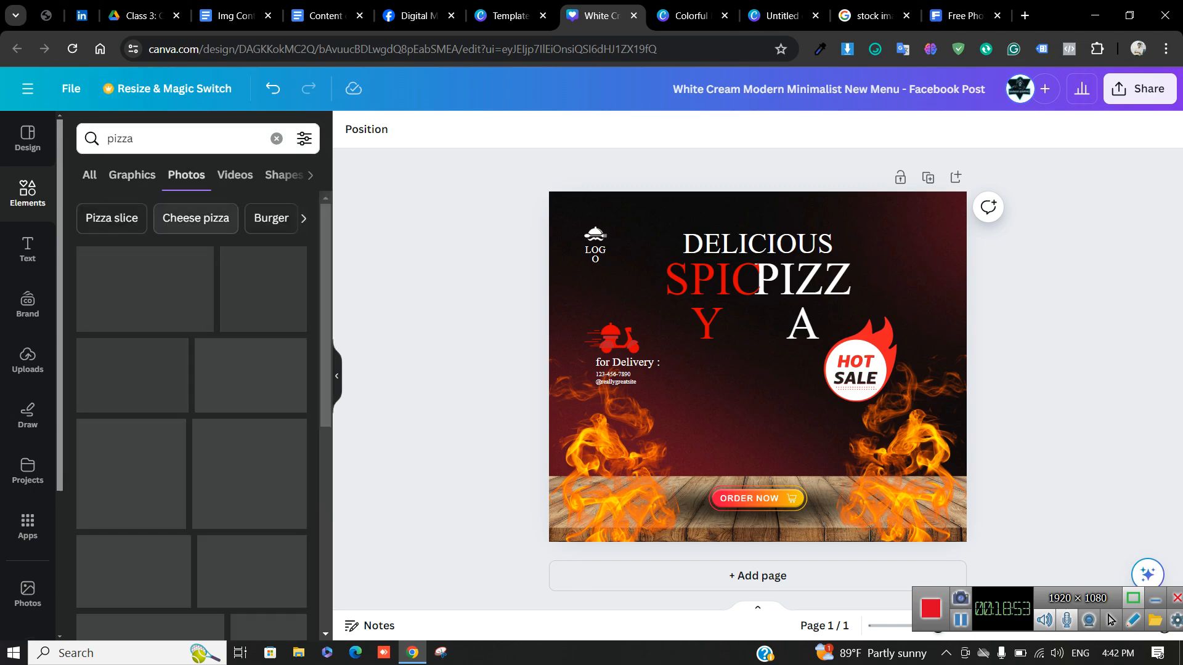
pyautogui.click(186, 218)
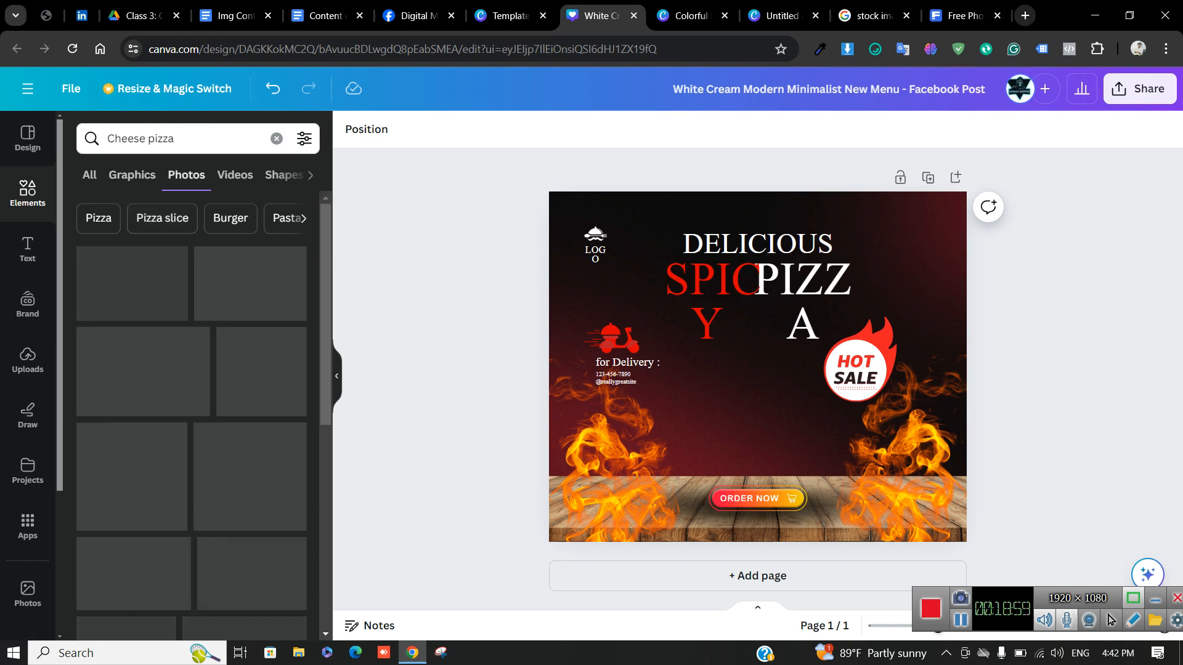
pyautogui.click(1026, 15)
pyautogui.write('net speed')
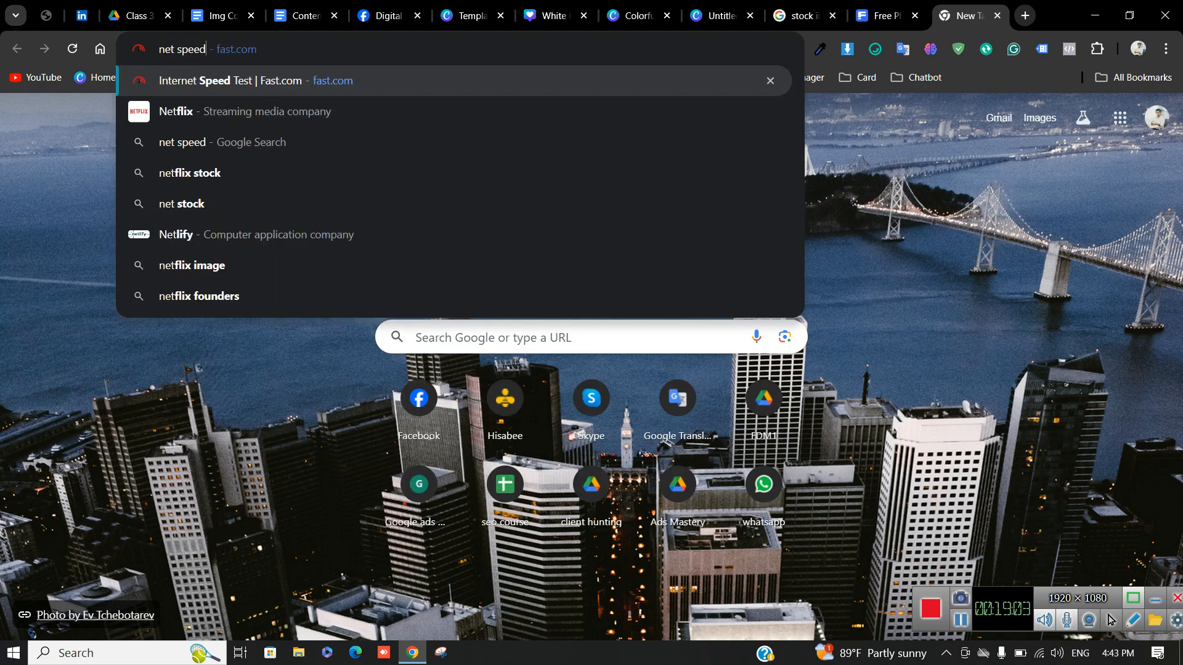
# Go to the Fast.com speed test from the 'net' address-bar suggestion
pyautogui.press('Return')
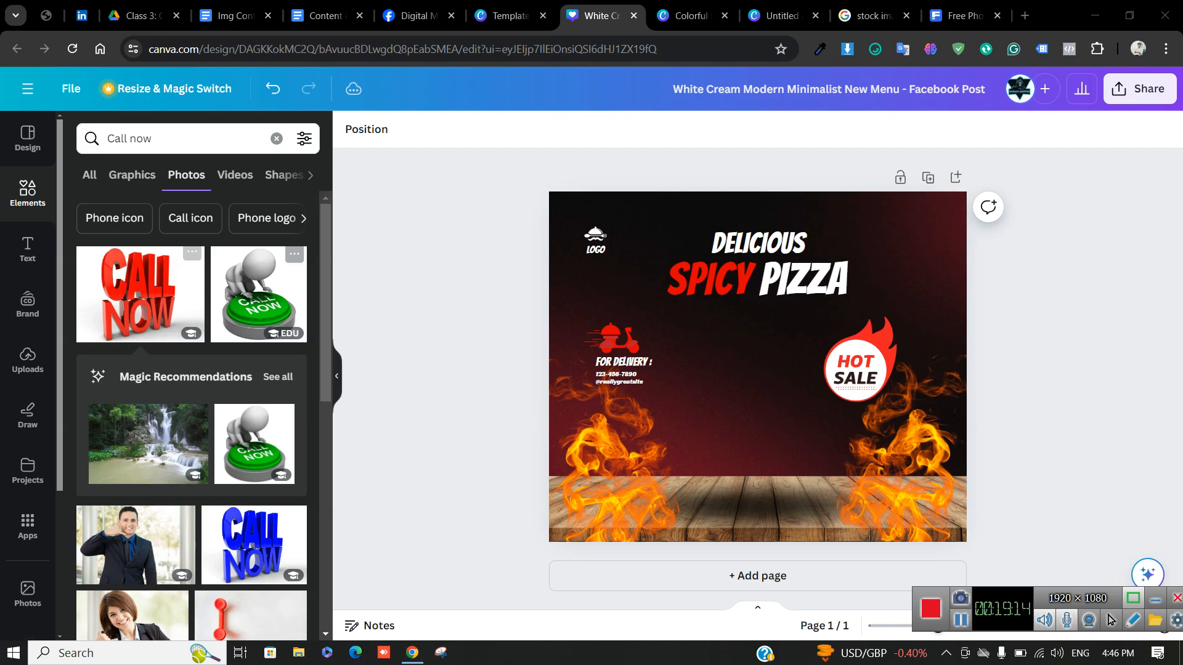
# Add a smiling woman's photo from the Call now results, move it right, then delete it
pyautogui.scroll(-3, 145, 453)
pyautogui.click(137, 404)
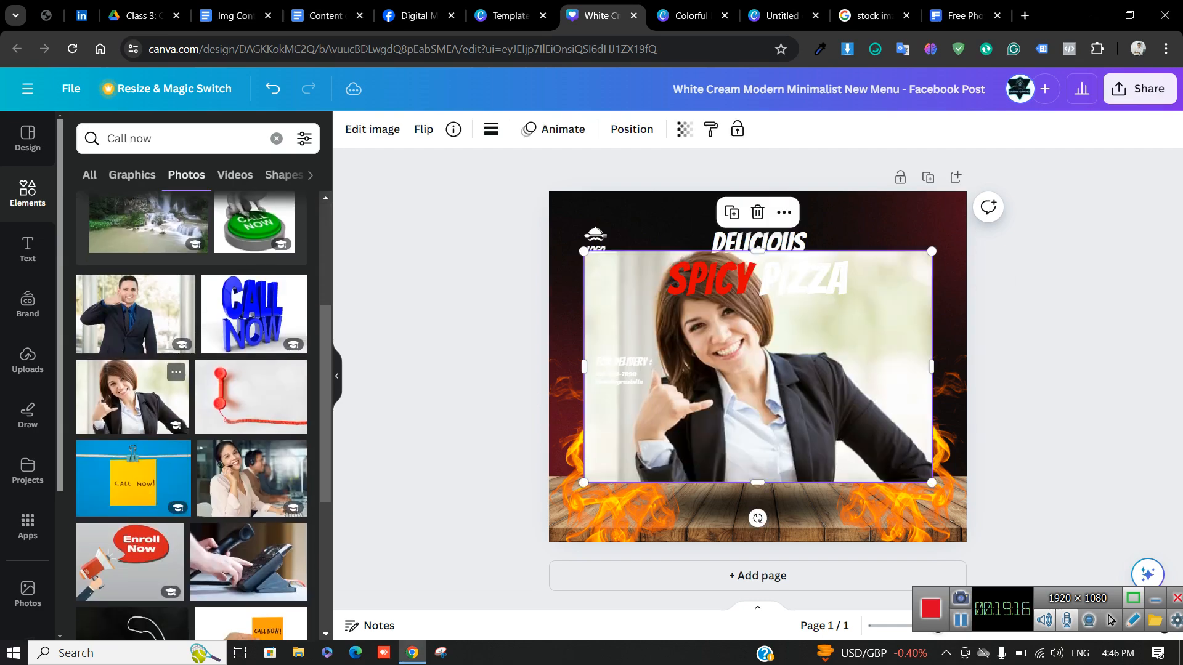
pyautogui.moveTo(758, 367); pyautogui.dragTo(813, 355)
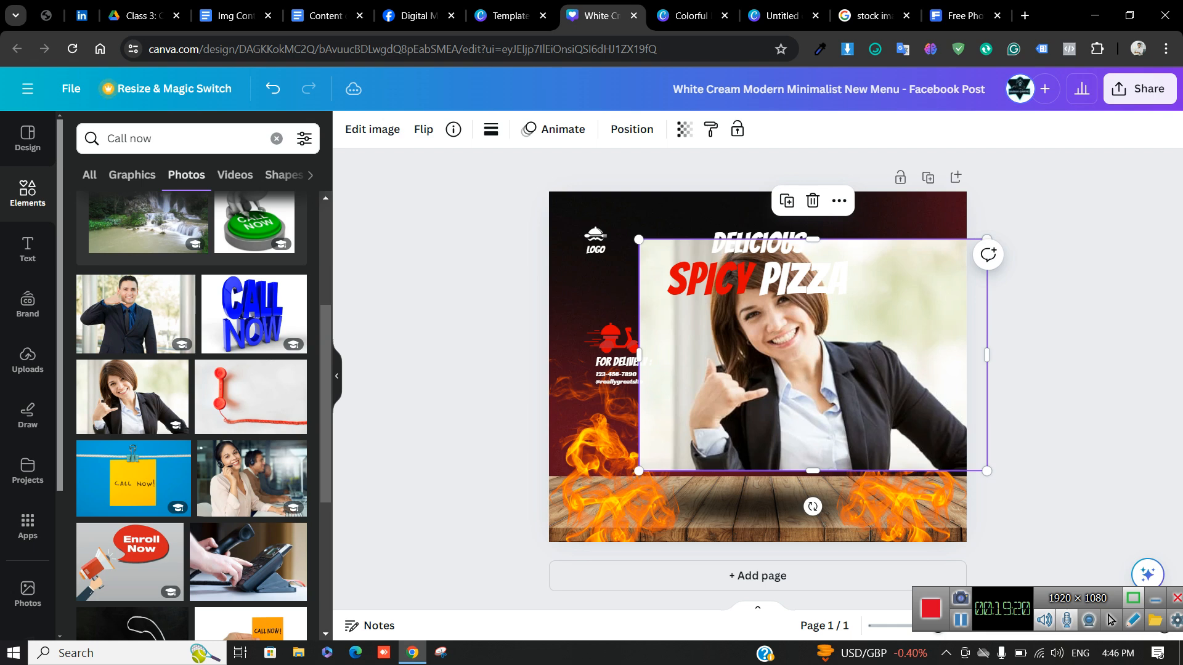
pyautogui.press('Delete')
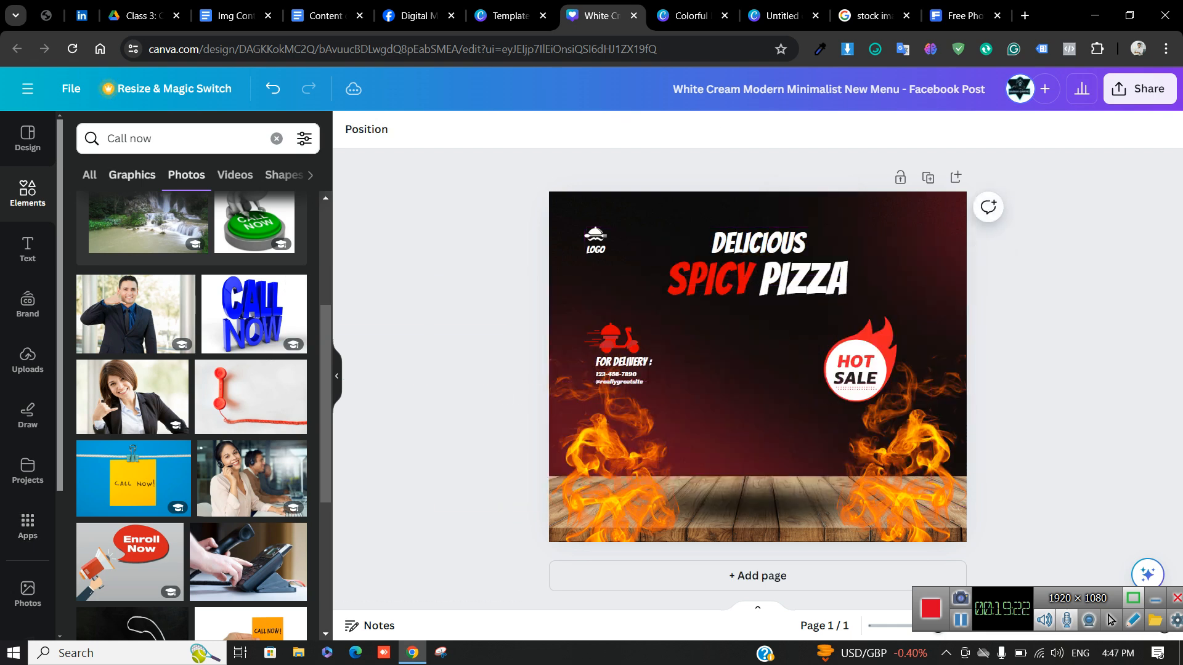
# Scroll through the Call now graphics results
pyautogui.click(132, 175)
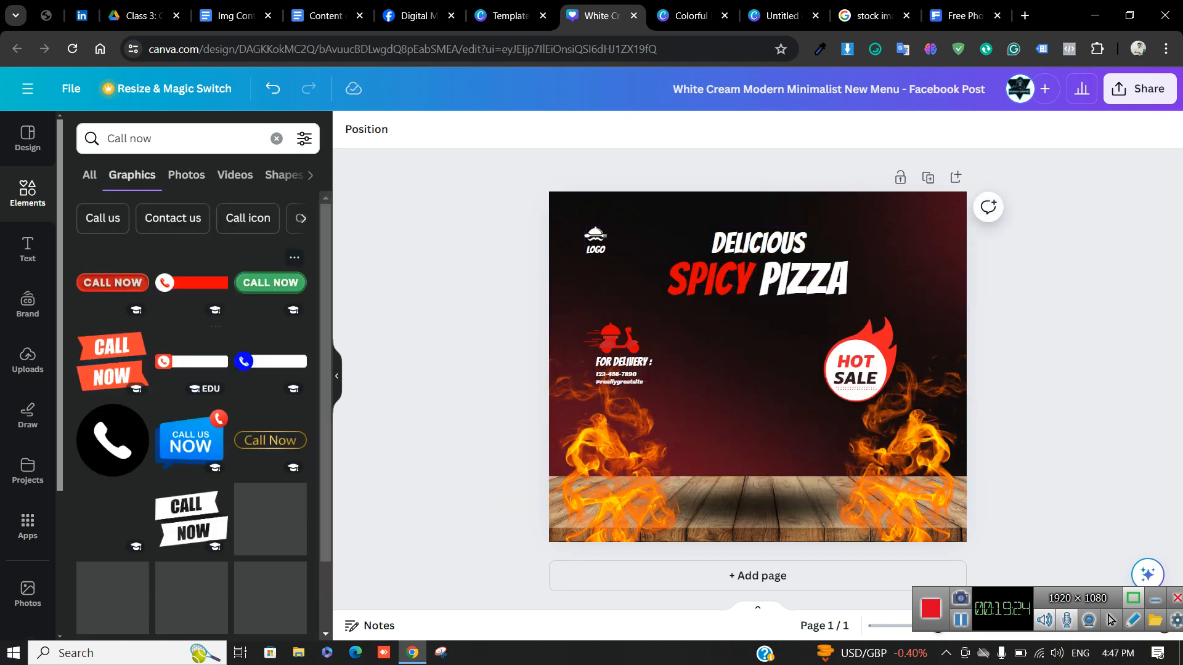
pyautogui.scroll(-1, 211, 558)
pyautogui.scroll(-5, 211, 557)
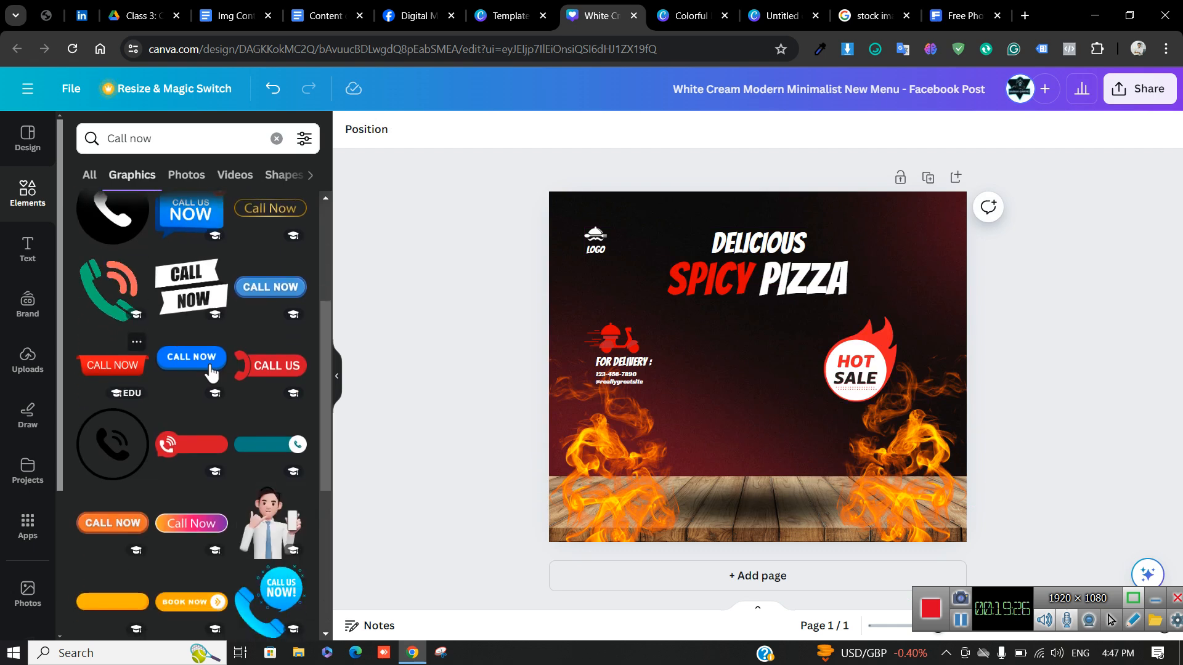
pyautogui.scroll(-1, 211, 223)
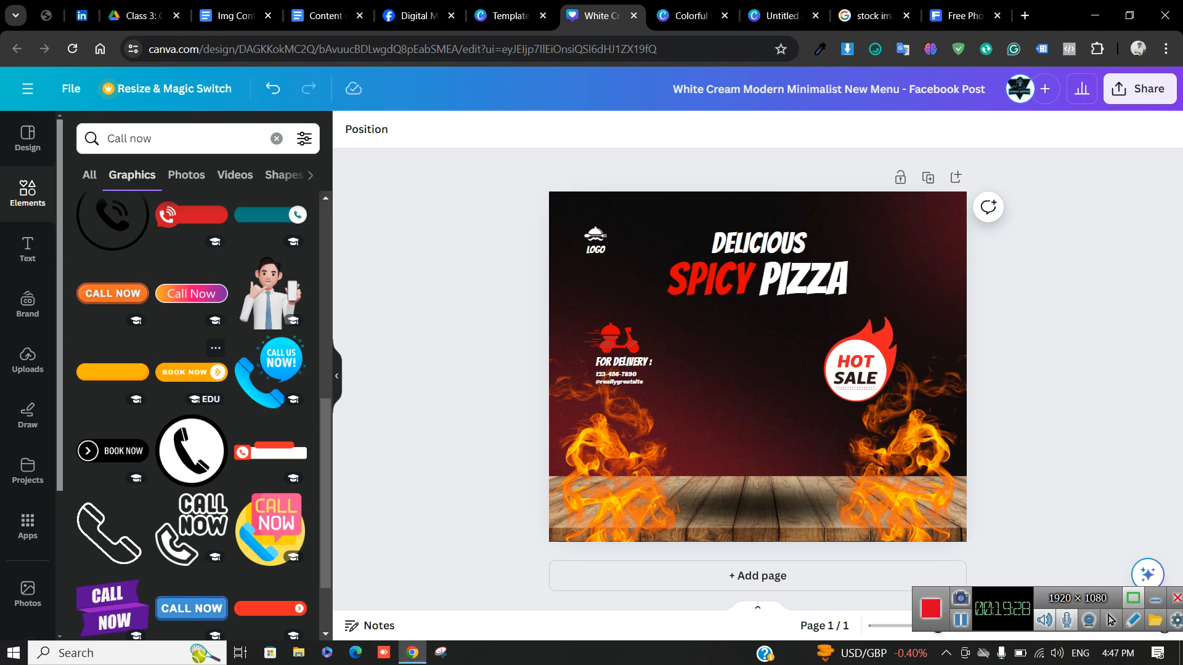
pyautogui.scroll(3, 211, 308)
# Scroll through the Call now video results
pyautogui.click(235, 175)
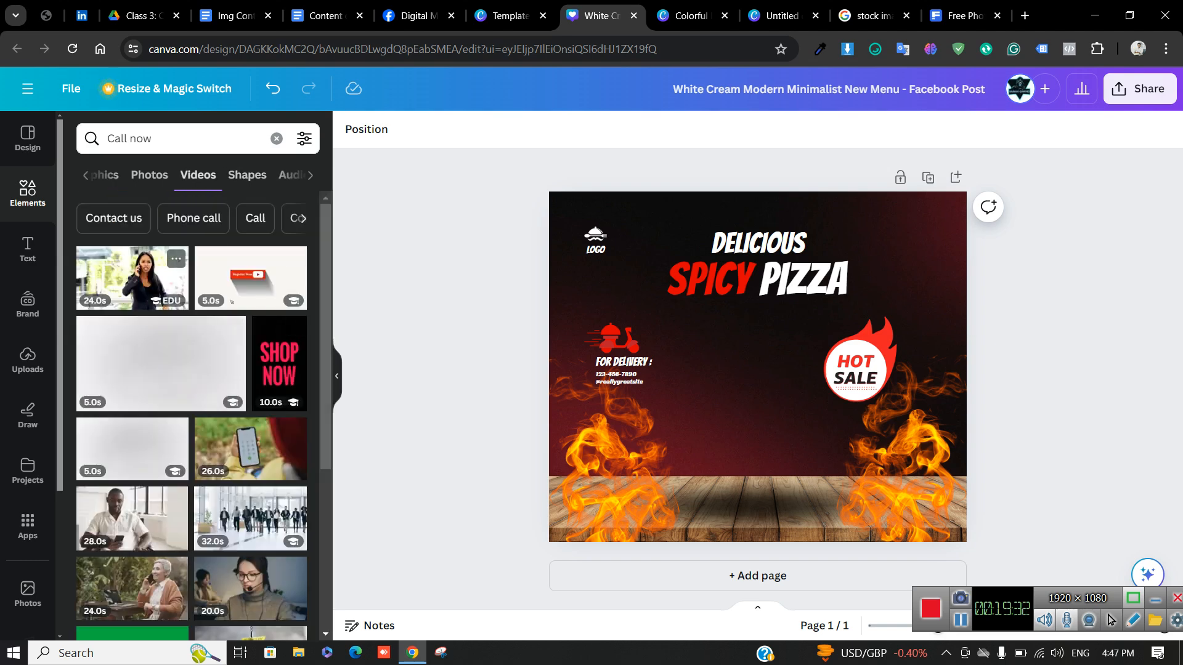
pyautogui.scroll(-3, 191, 412)
pyautogui.scroll(-2, 132, 370)
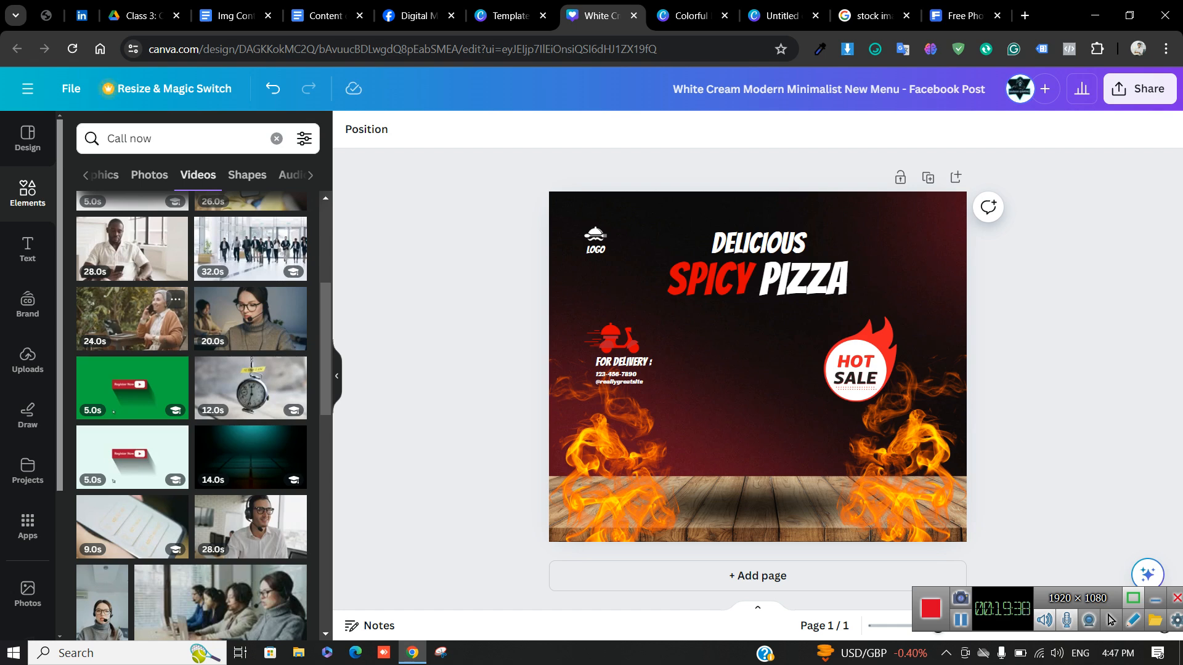
pyautogui.scroll(4, 191, 370)
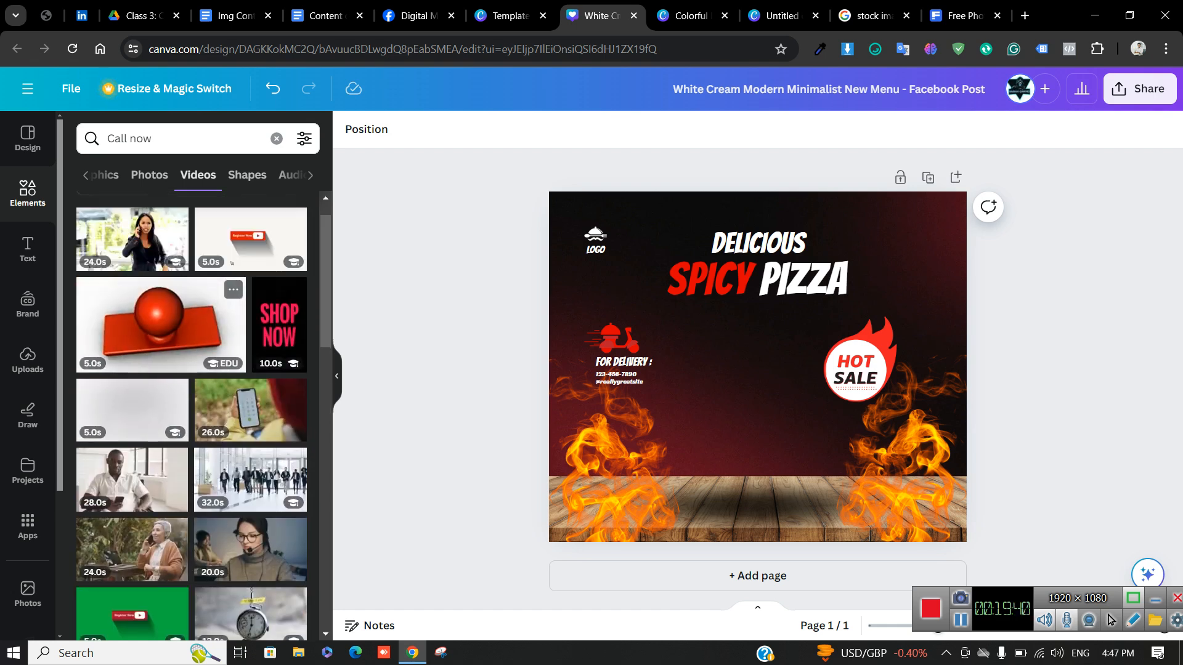
pyautogui.scroll(1, 184, 345)
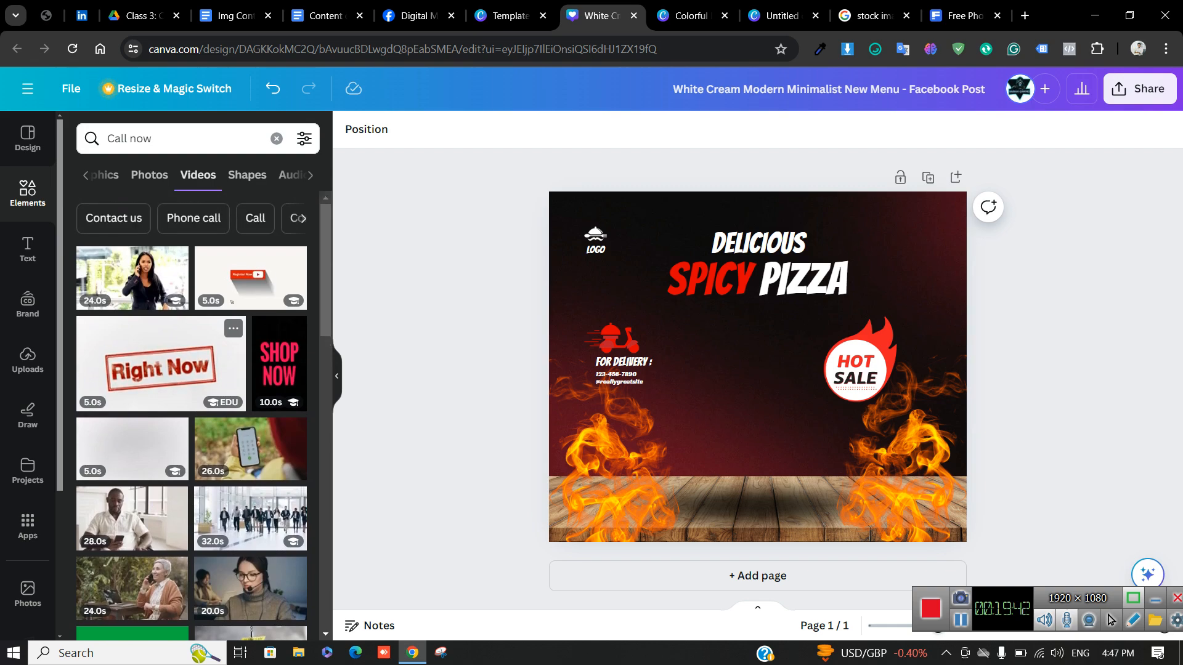
pyautogui.scroll(-10, 231, 301)
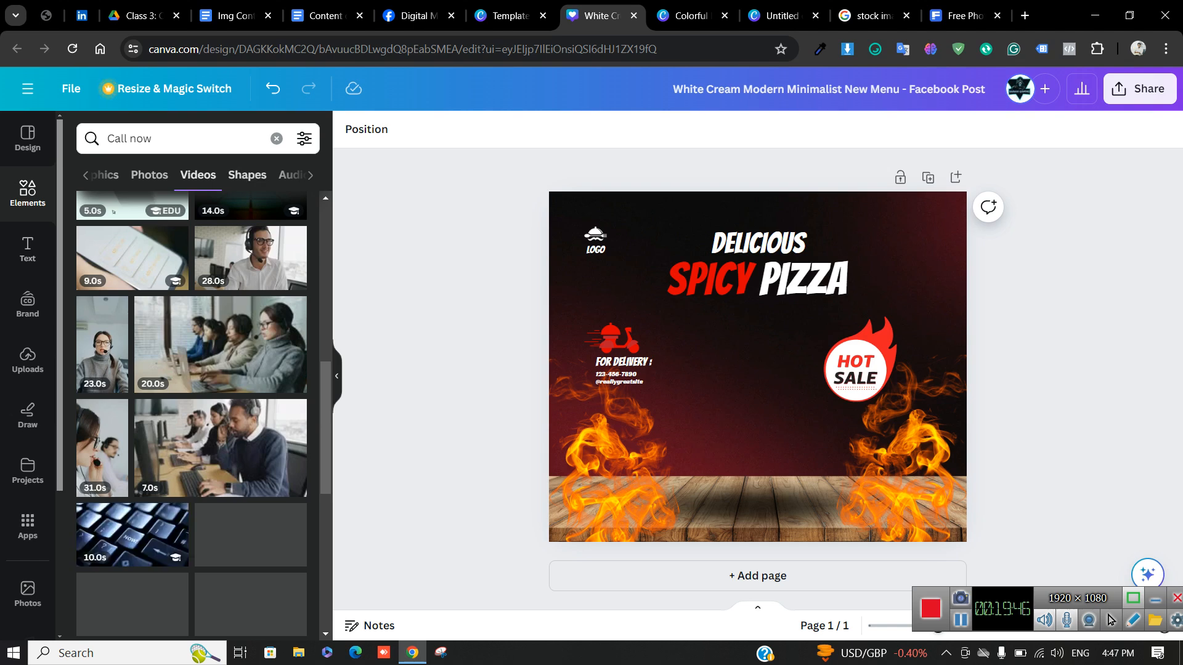
# Replace the Call now search with 'pizza' and scroll through the photo results
pyautogui.click(277, 139)
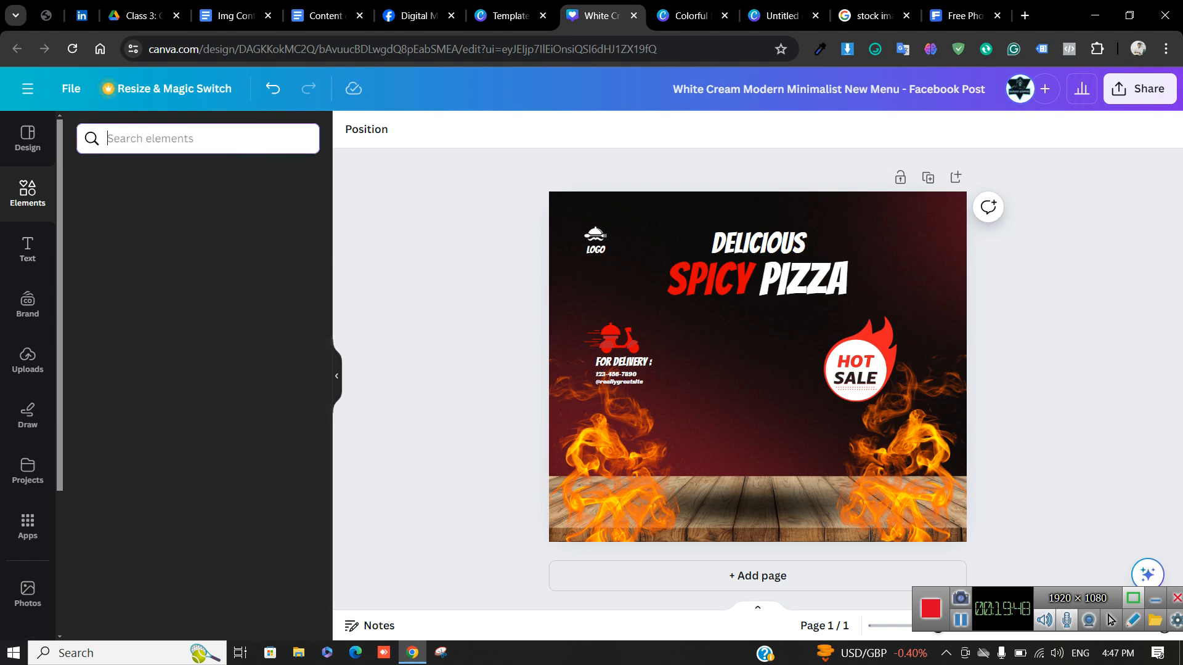
pyautogui.write('pizza')
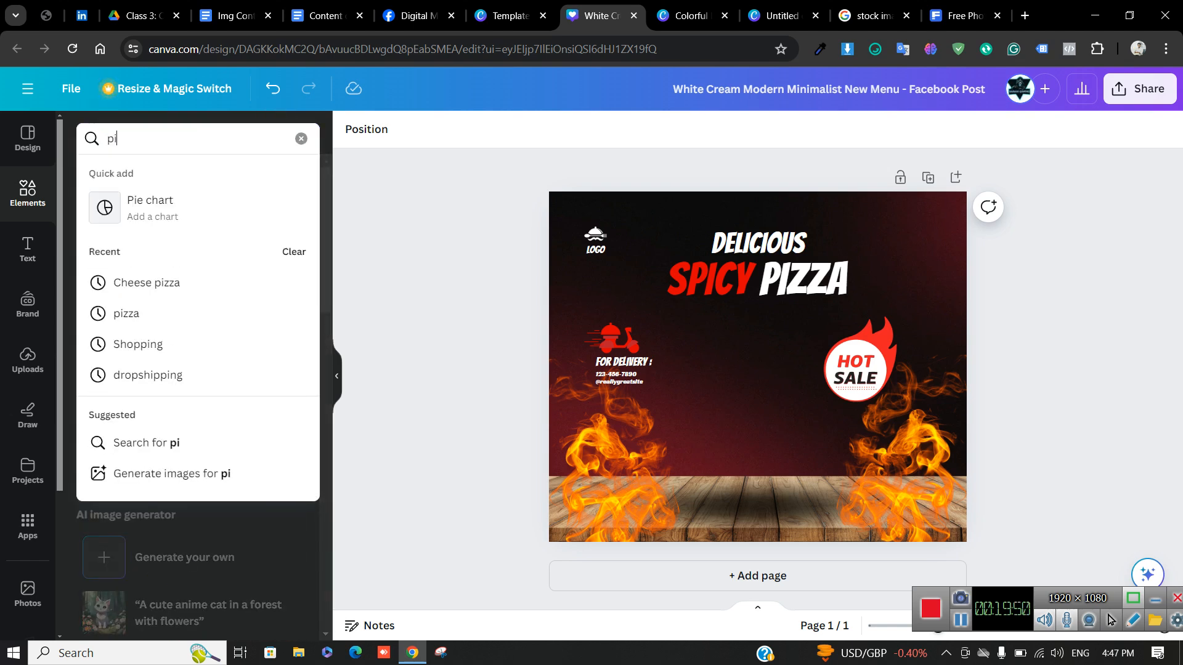
pyautogui.press('Return')
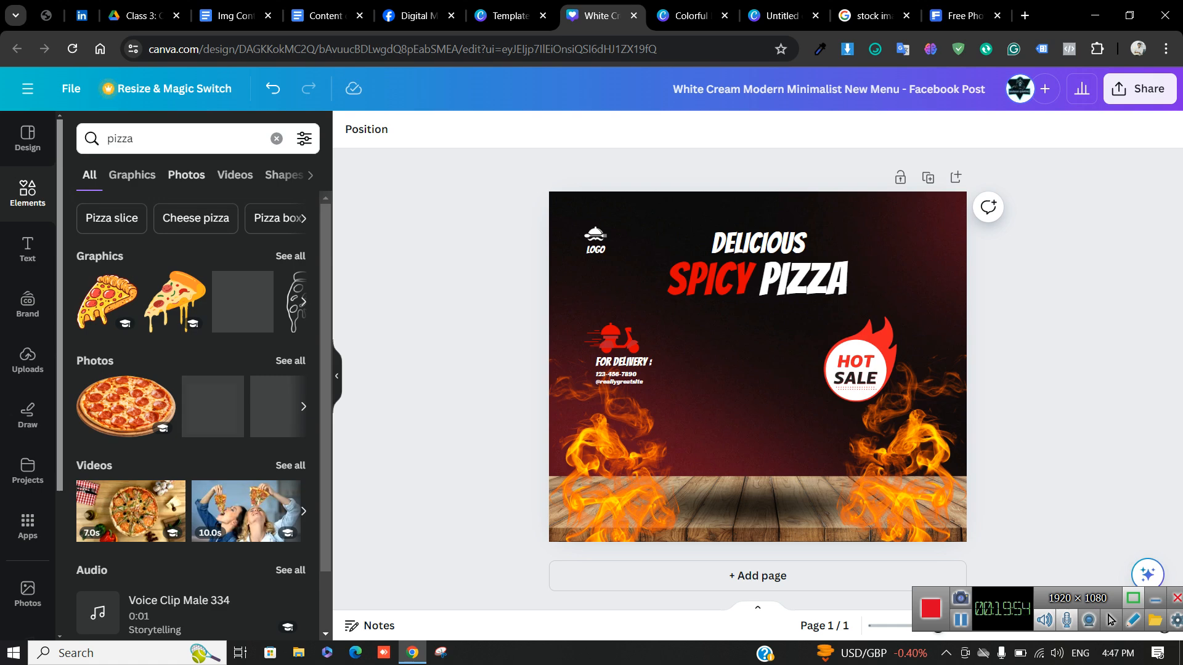
pyautogui.click(186, 175)
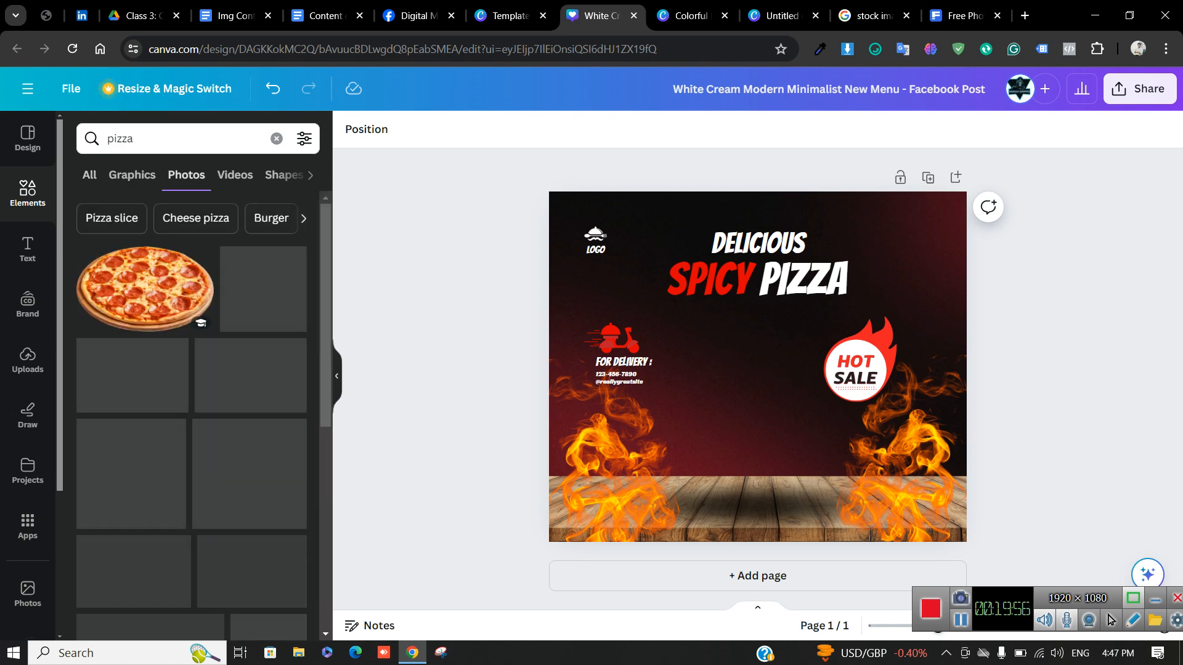
pyautogui.scroll(-1, 207, 305)
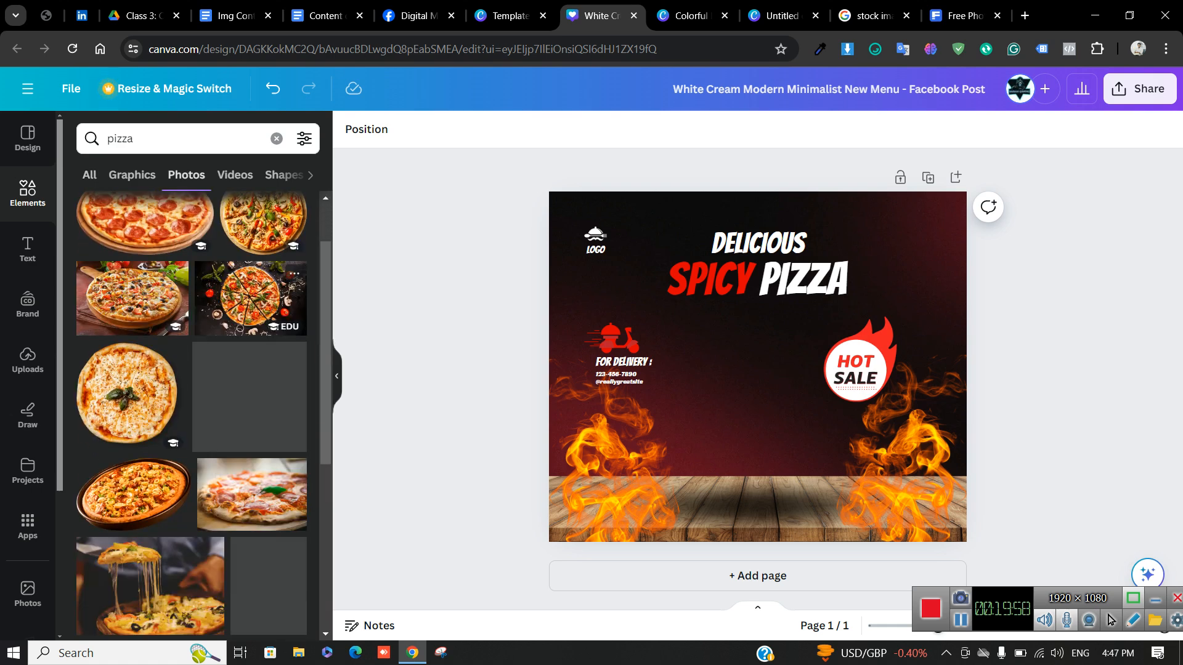
pyautogui.scroll(1, 246, 369)
pyautogui.scroll(-5, 191, 416)
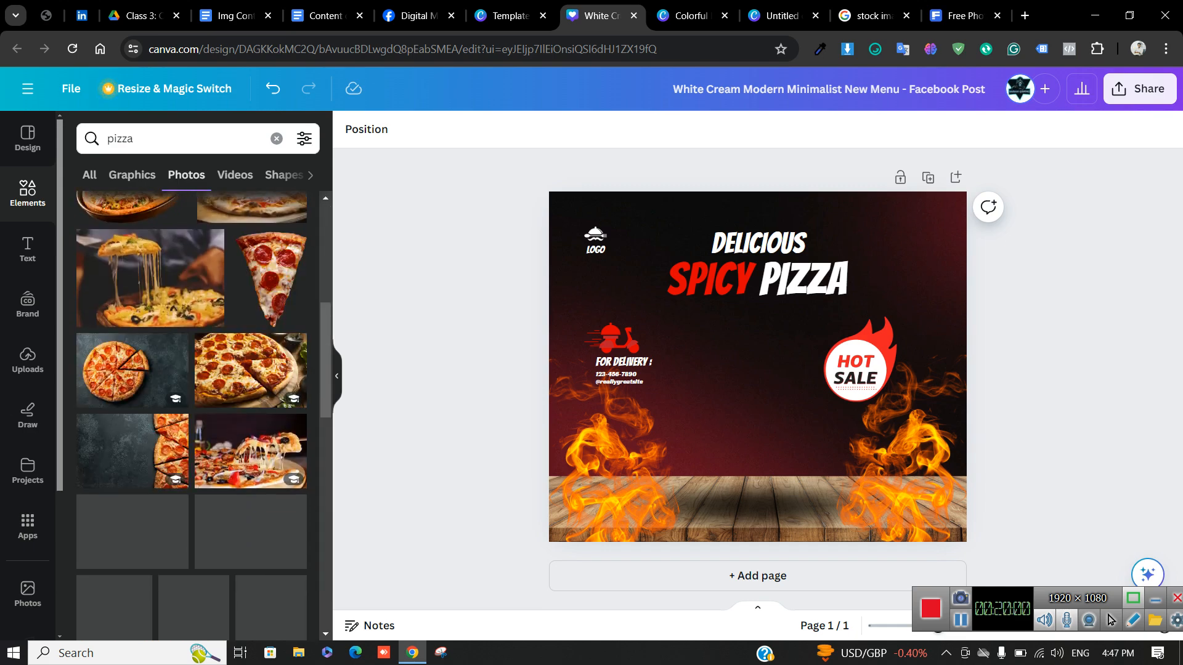
pyautogui.scroll(6, 191, 416)
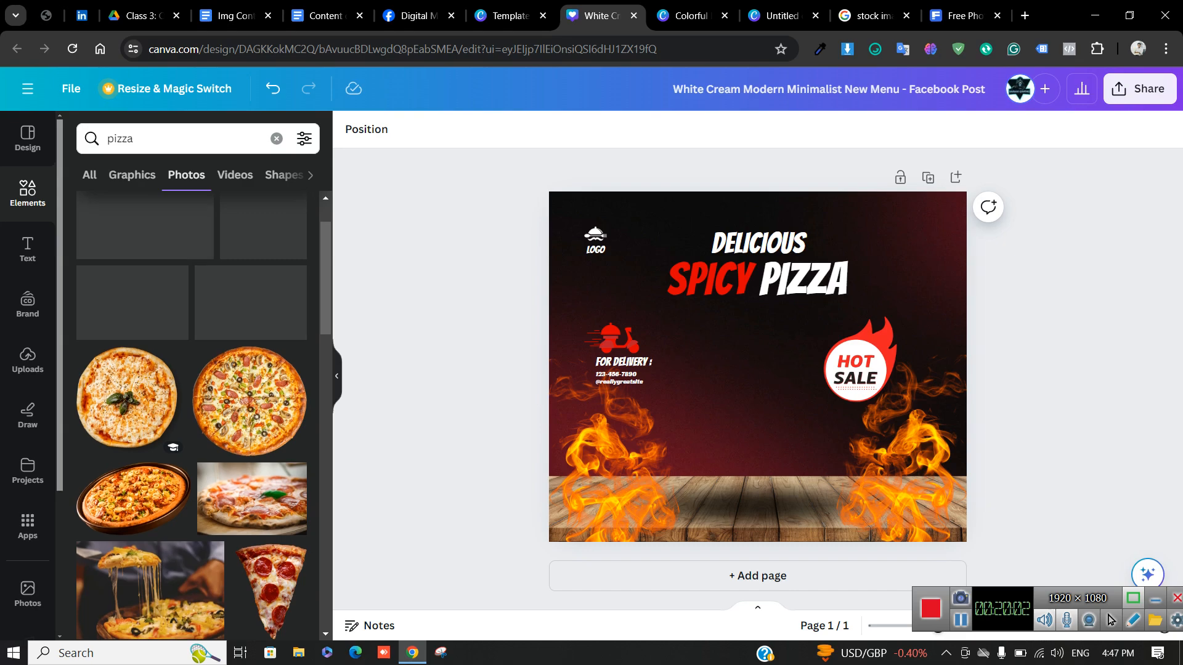
pyautogui.scroll(-4, 191, 416)
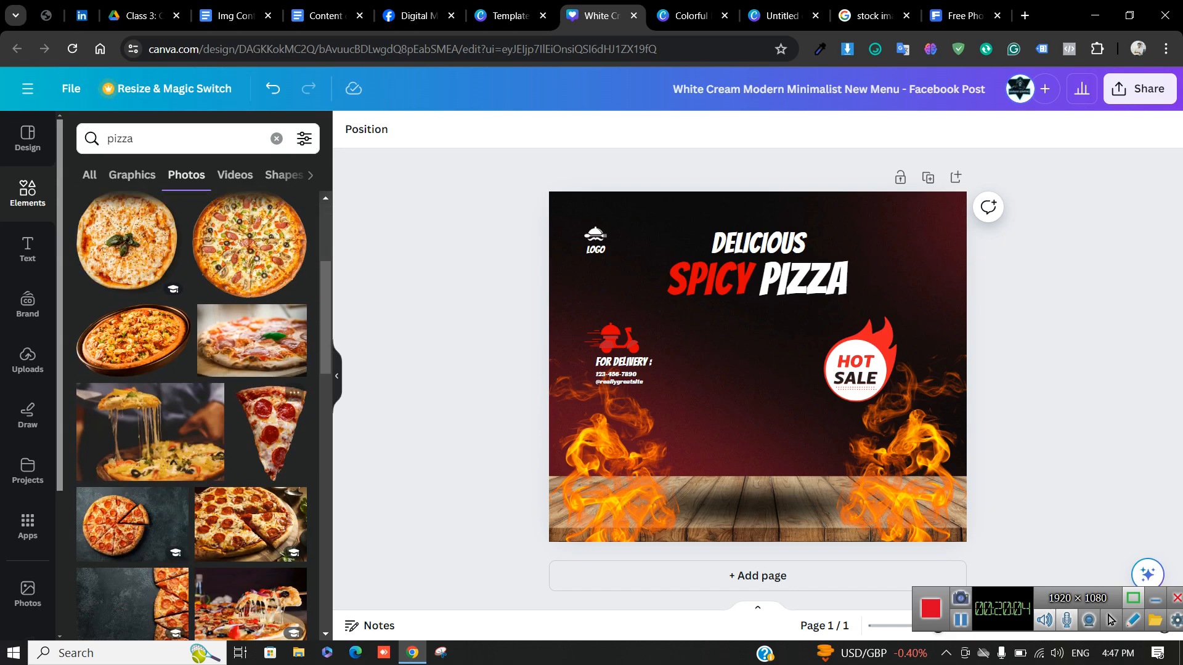
pyautogui.scroll(-6, 191, 416)
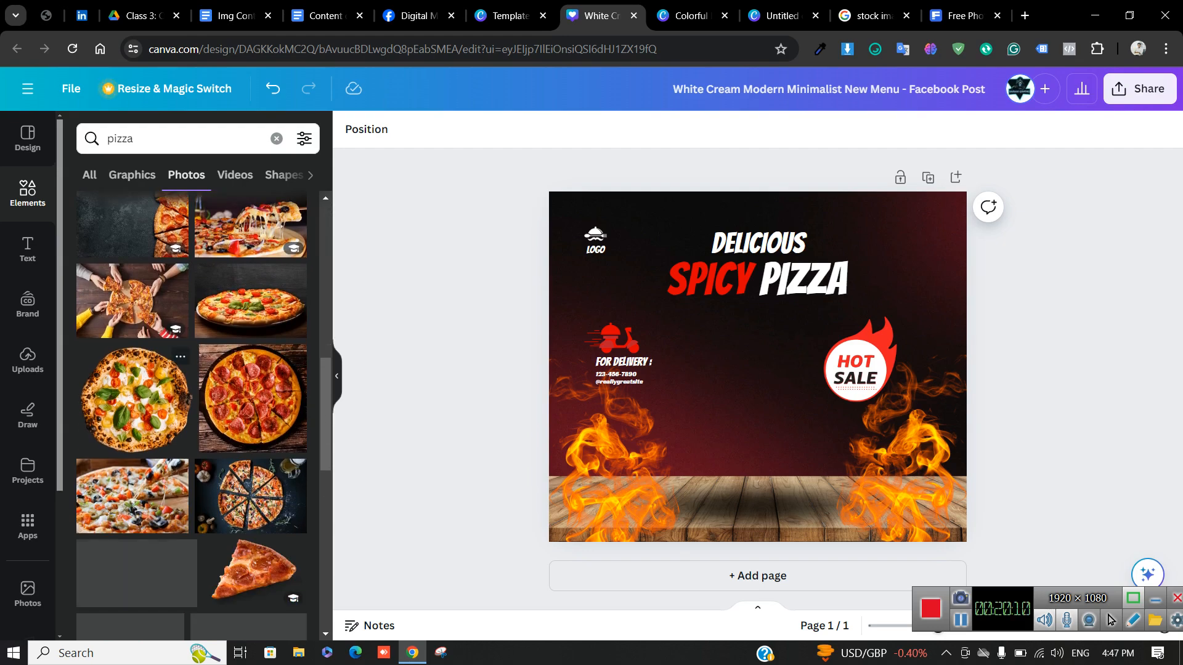
# Try a shrunken basil-topped pizza photo below the delivery text, then delete it
pyautogui.click(133, 398)
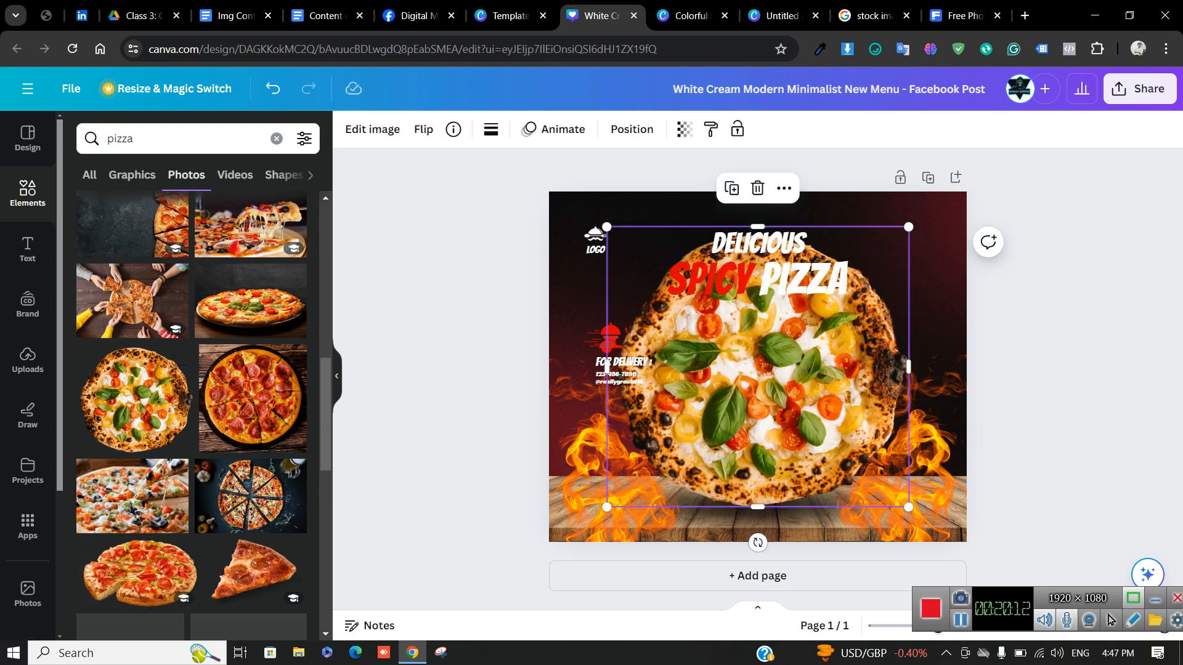
pyautogui.moveTo(606, 227); pyautogui.dragTo(732, 342)
pyautogui.moveTo(820, 425); pyautogui.dragTo(740, 425)
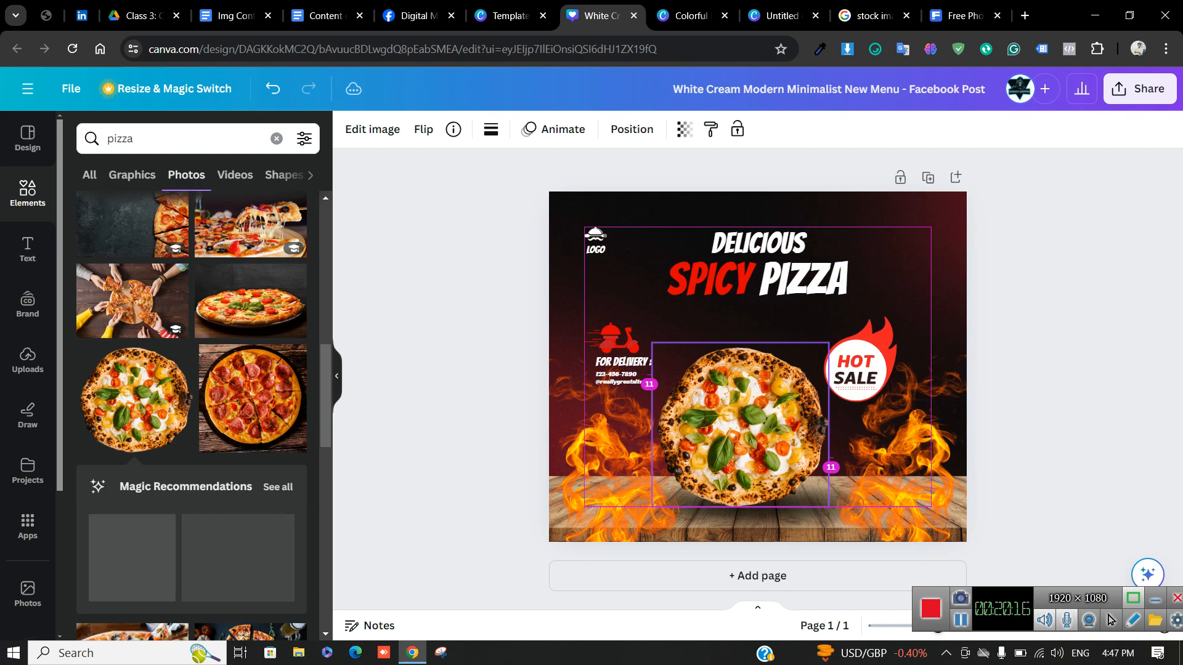
pyautogui.click(1041, 321)
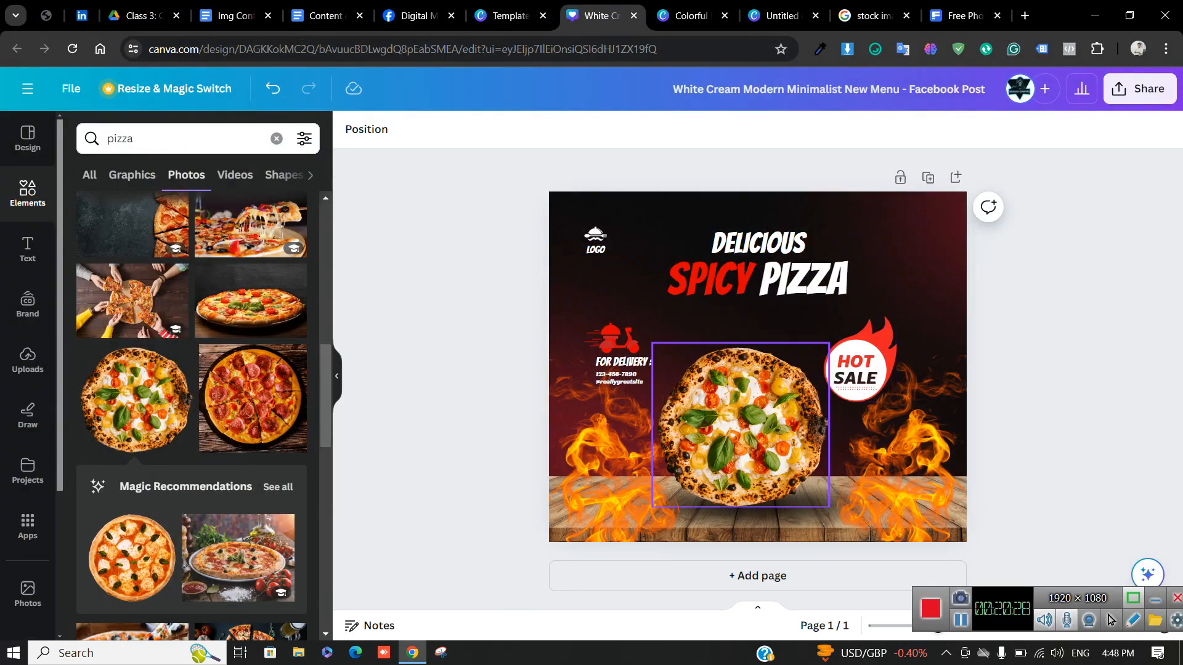
pyautogui.click(746, 425)
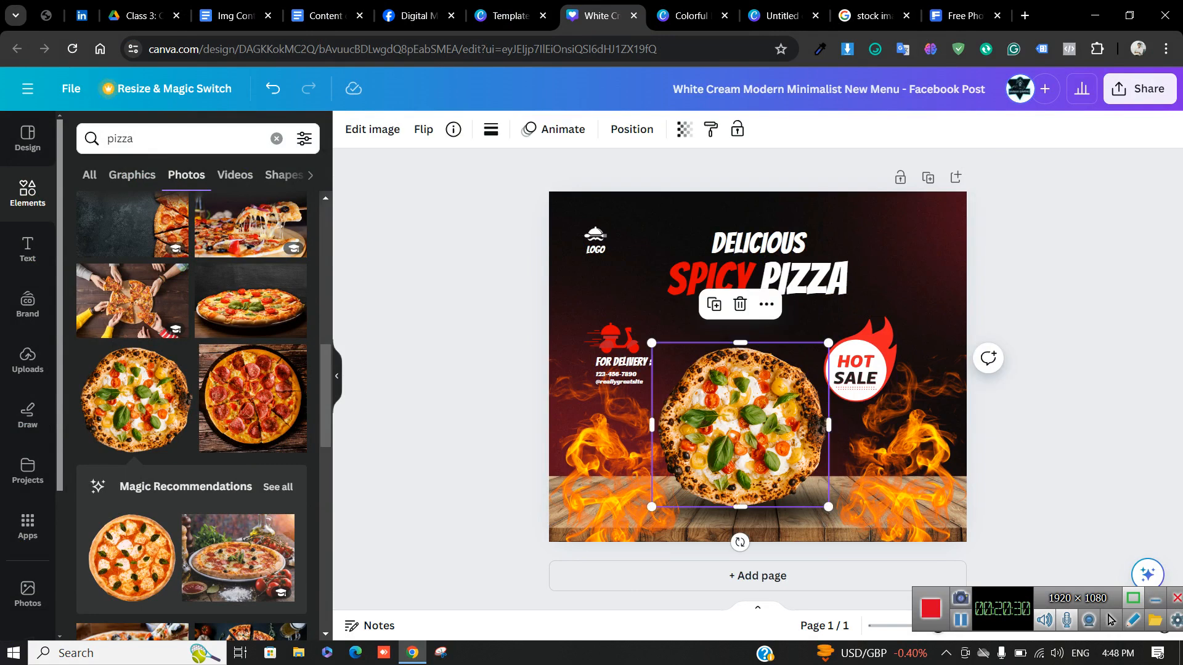
pyautogui.press('Delete')
# Add the pizza-and-tomatoes photo and nudge it into place on the design
pyautogui.scroll(-3, 191, 416)
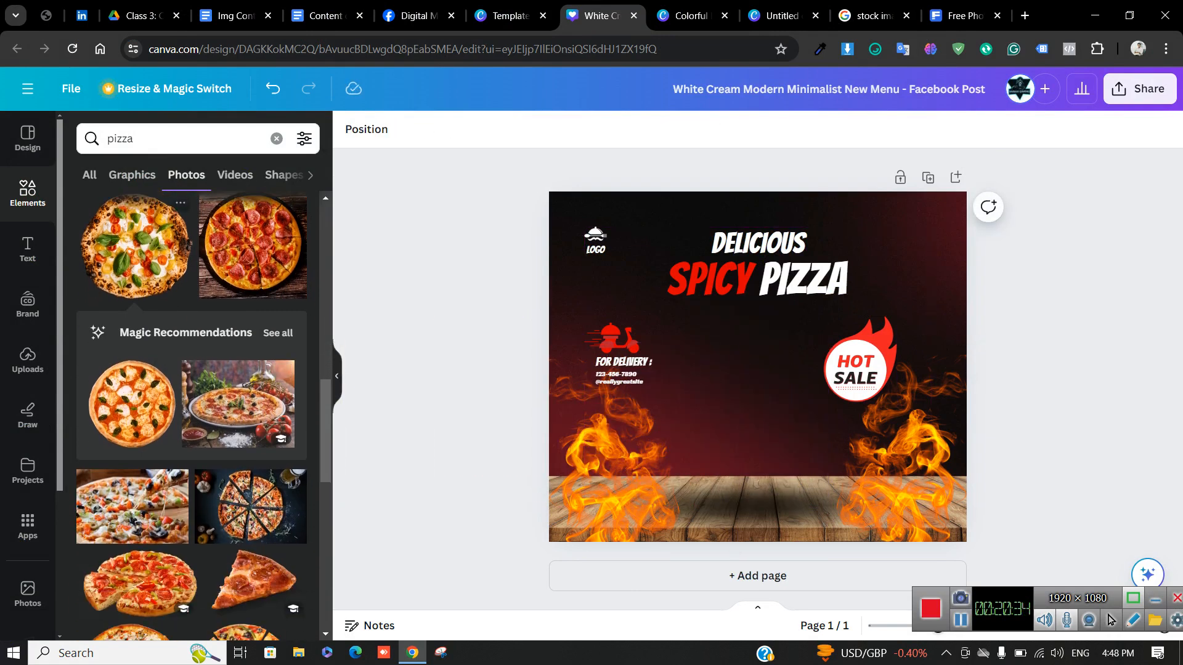
pyautogui.click(238, 403)
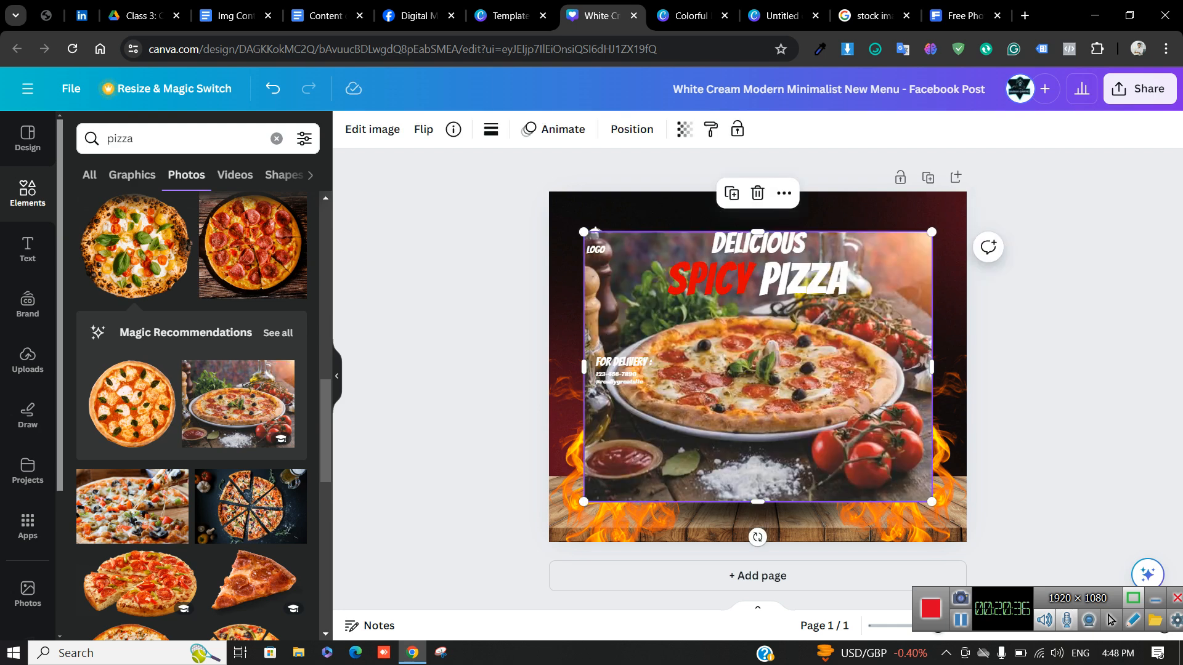
pyautogui.moveTo(758, 370); pyautogui.dragTo(758, 396)
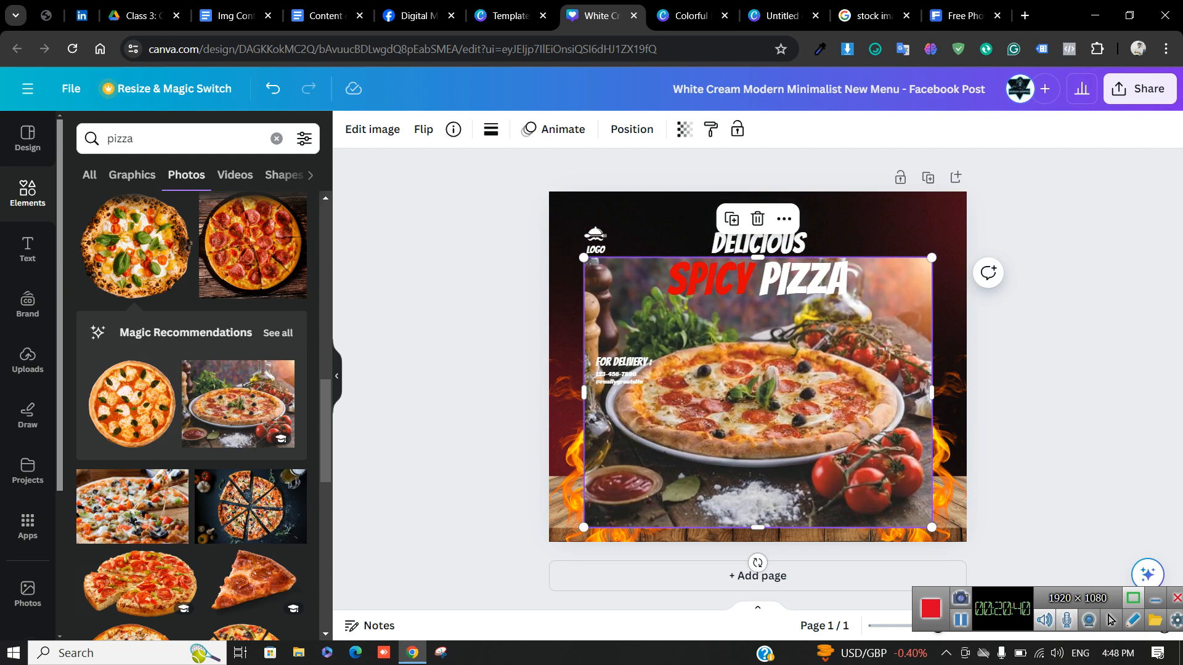
pyautogui.moveTo(758, 395)
pyautogui.mouseDown()
pyautogui.moveTo(724, 361)
pyautogui.moveTo(751, 400)
pyautogui.mouseUp()
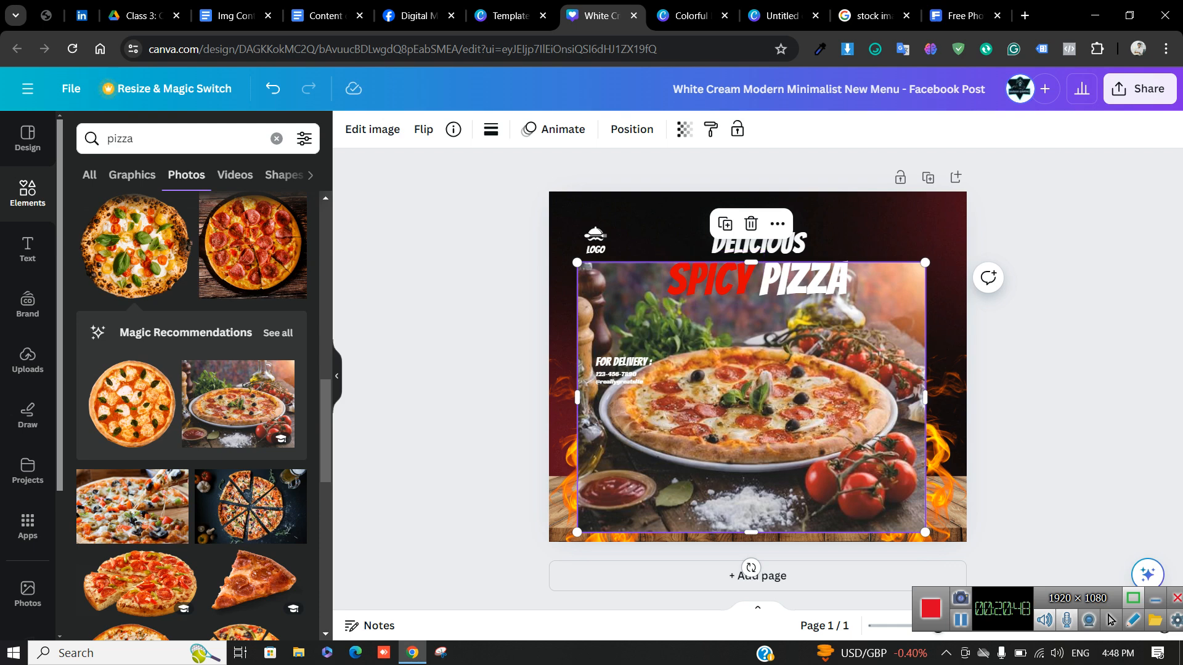
pyautogui.moveTo(751, 401); pyautogui.dragTo(752, 385)
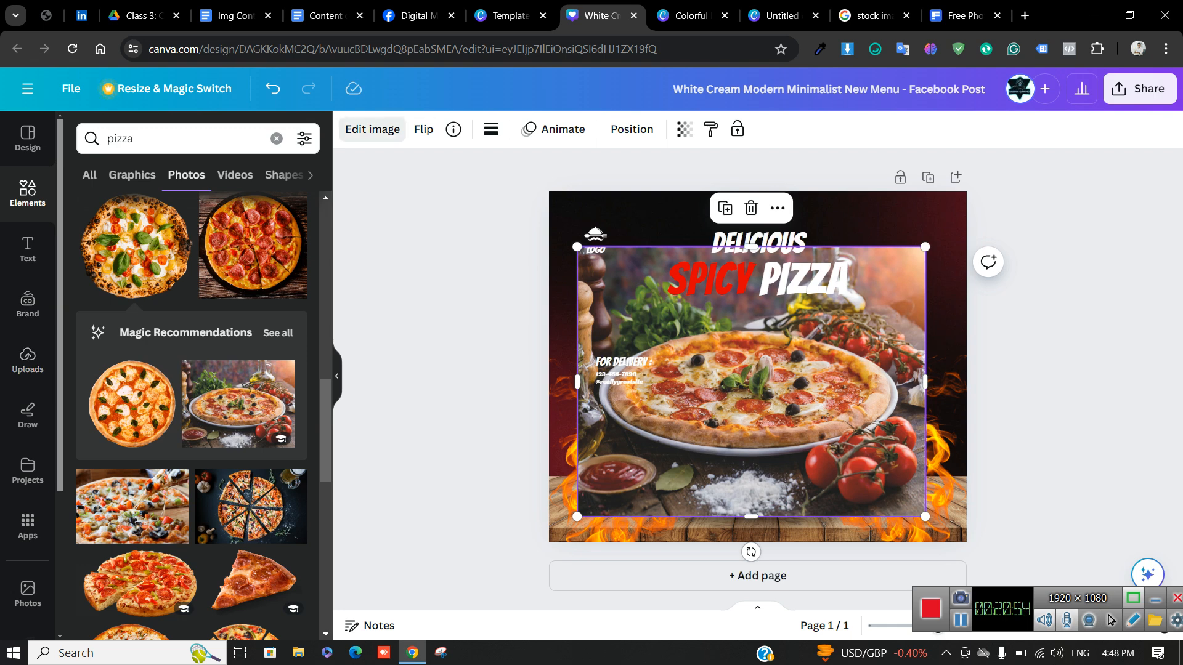
# Run Magic Studio's BG Remover on the pizza photo via Edit image
pyautogui.click(372, 128)
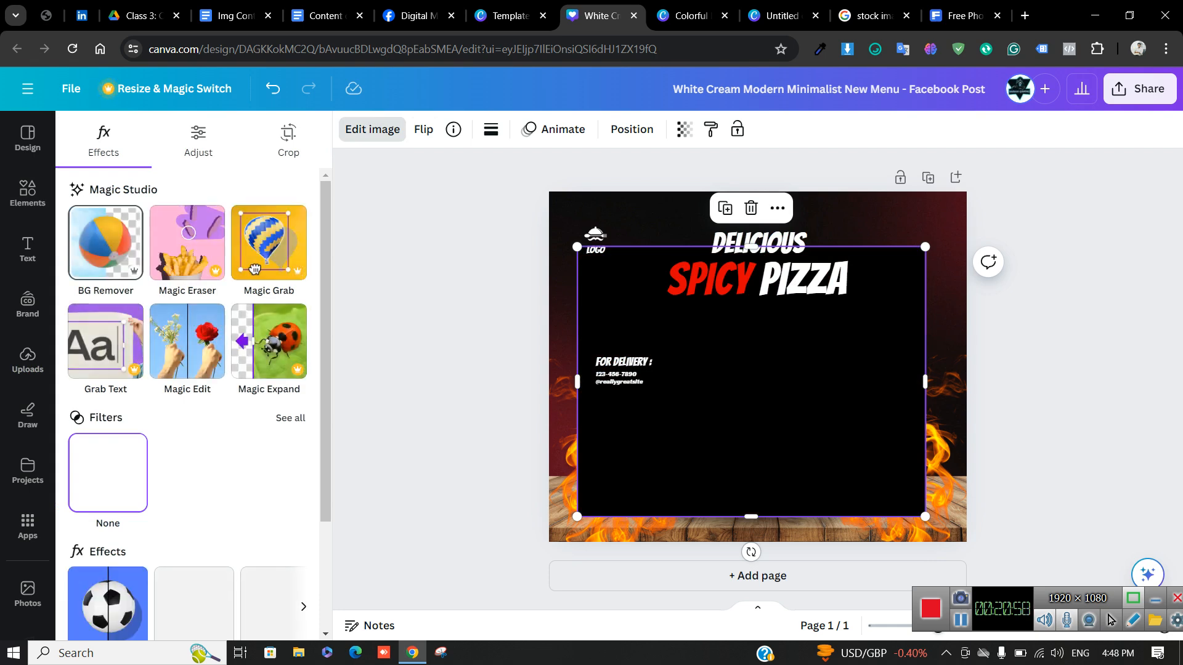
pyautogui.click(113, 255)
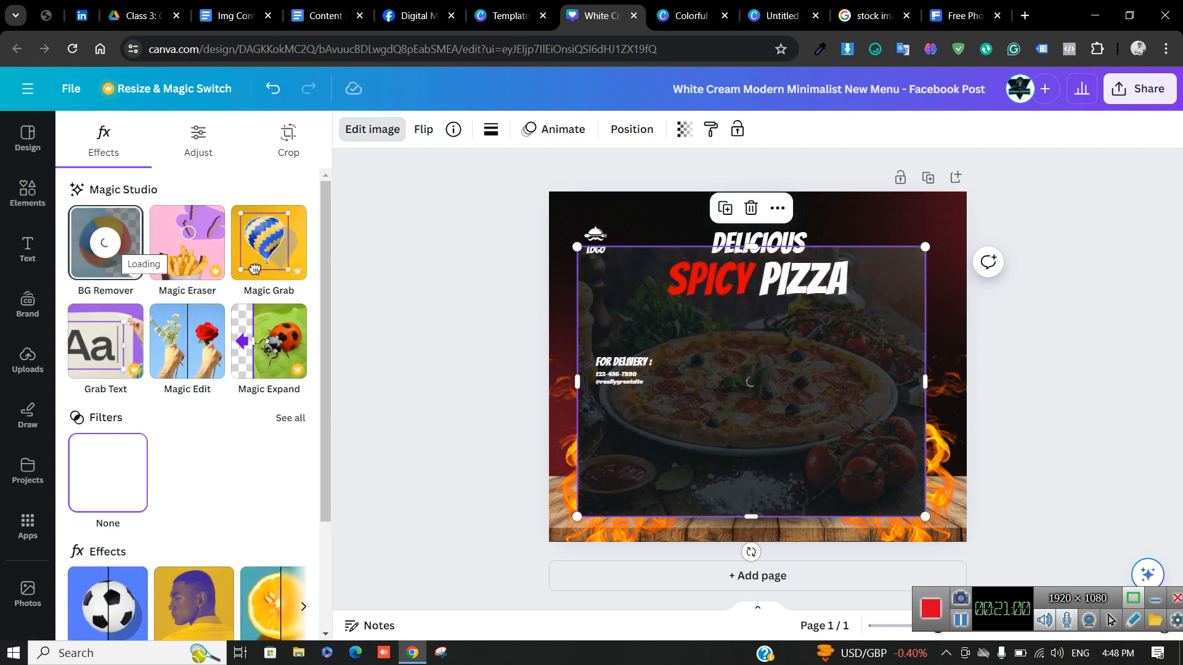
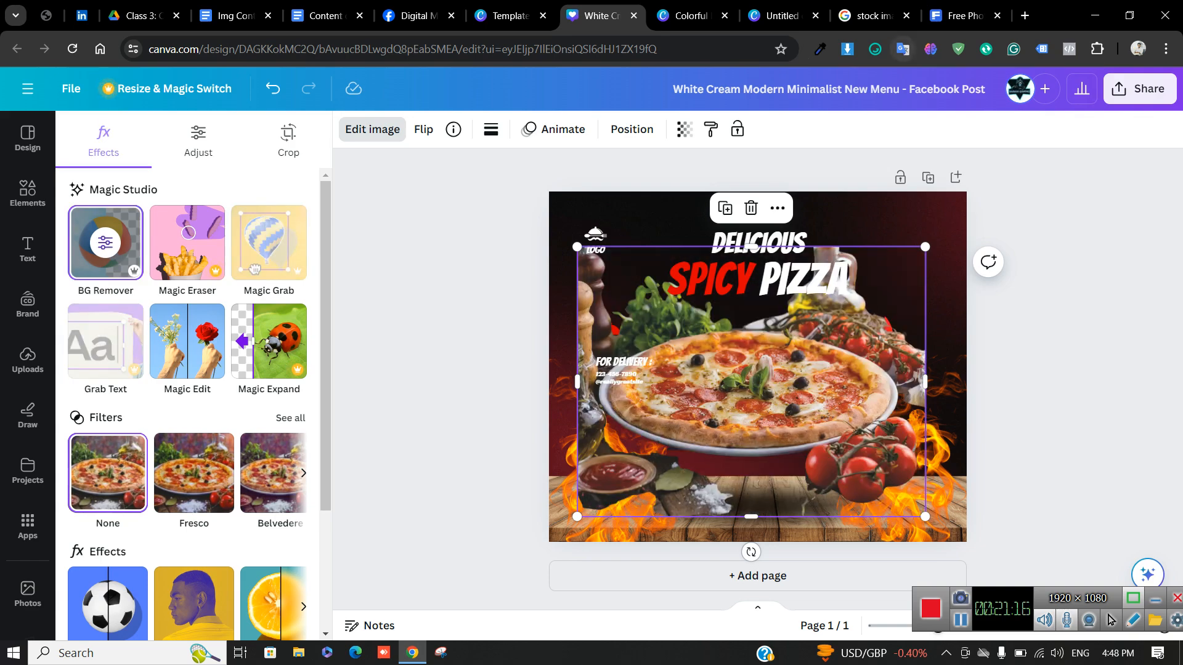
# Resize the pizza photo and position it over the flames
pyautogui.moveTo(577, 247); pyautogui.dragTo(712, 351)
pyautogui.moveTo(817, 432); pyautogui.dragTo(734, 401)
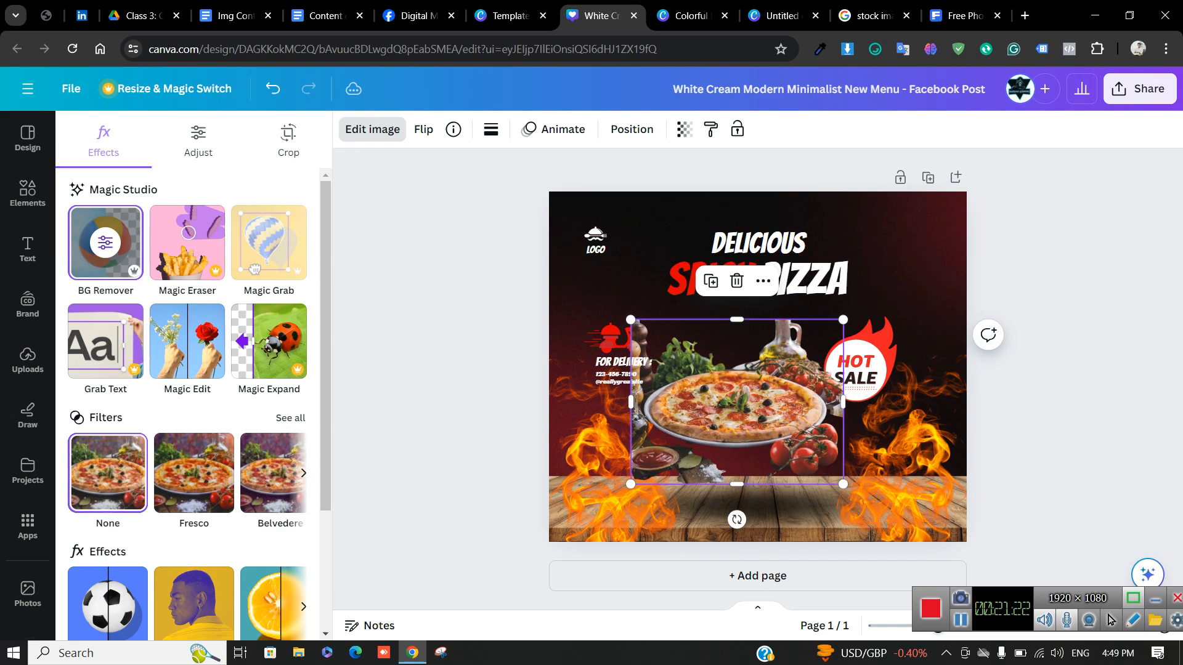
pyautogui.moveTo(631, 320); pyautogui.dragTo(593, 291)
pyautogui.moveTo(719, 388); pyautogui.dragTo(731, 392)
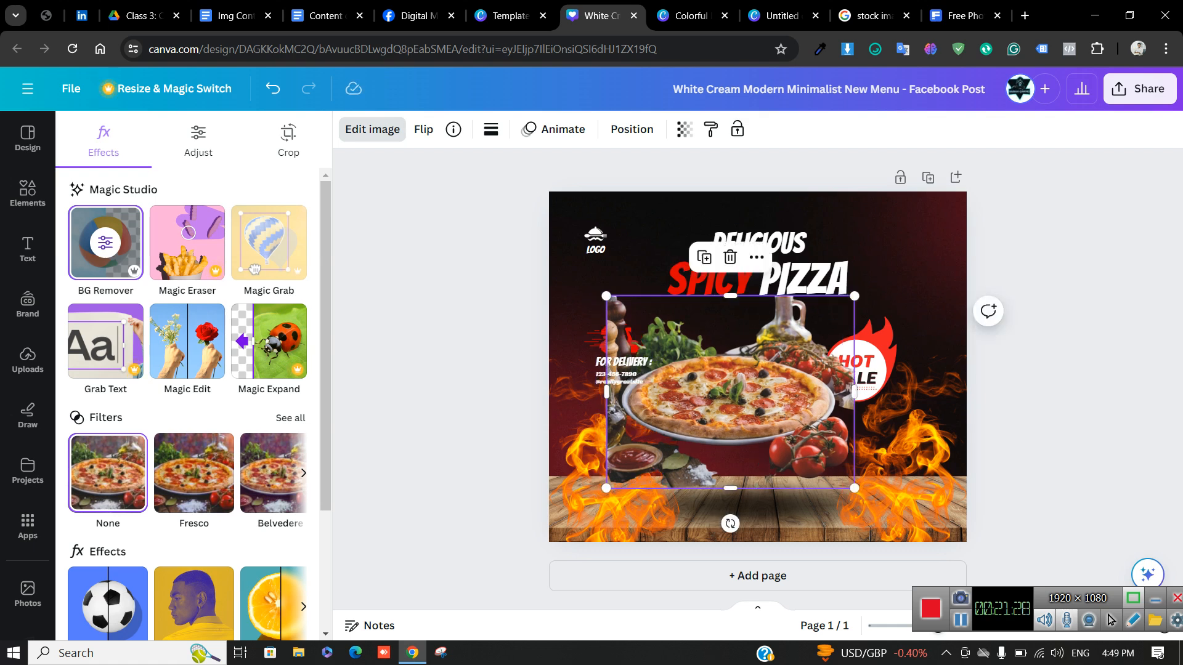
# Strip the pizza photo's background with BG Remover and erase the leftover greens along its top
pyautogui.click(105, 242)
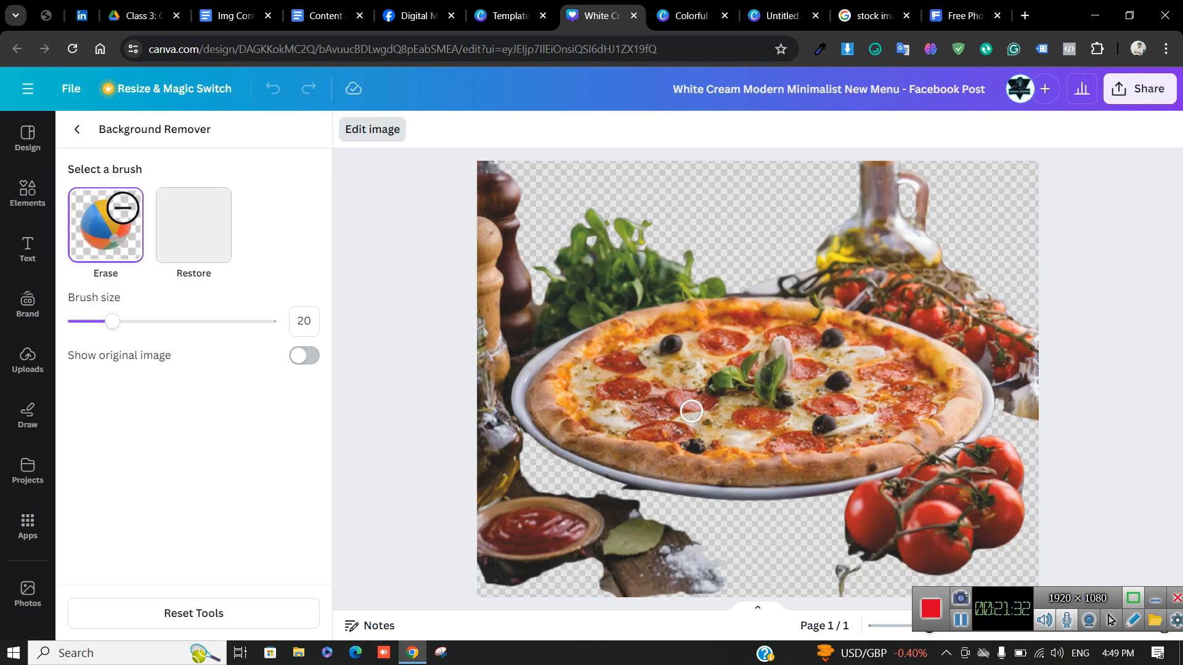
pyautogui.moveTo(618, 262)
pyautogui.mouseDown()
pyautogui.moveTo(538, 300)
pyautogui.moveTo(517, 336)
pyautogui.moveTo(734, 275)
pyautogui.mouseUp()
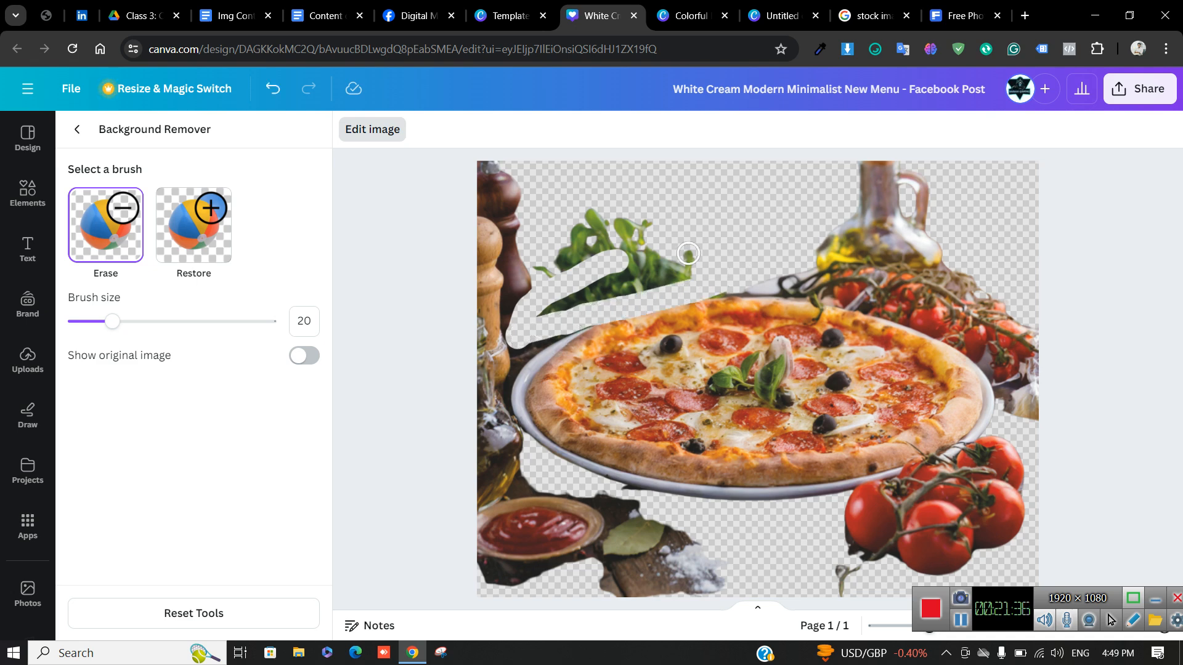
pyautogui.click(77, 129)
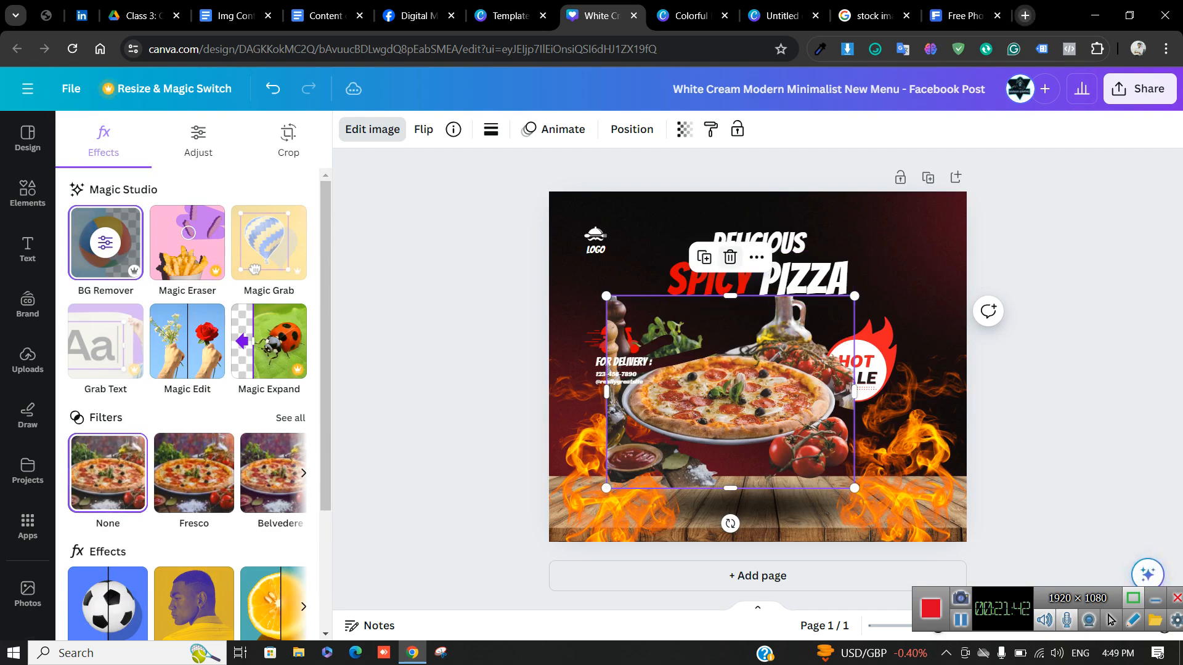
pyautogui.click(1025, 16)
# Search Google for 'bg remove' to find a background removal tool
pyautogui.write('b')
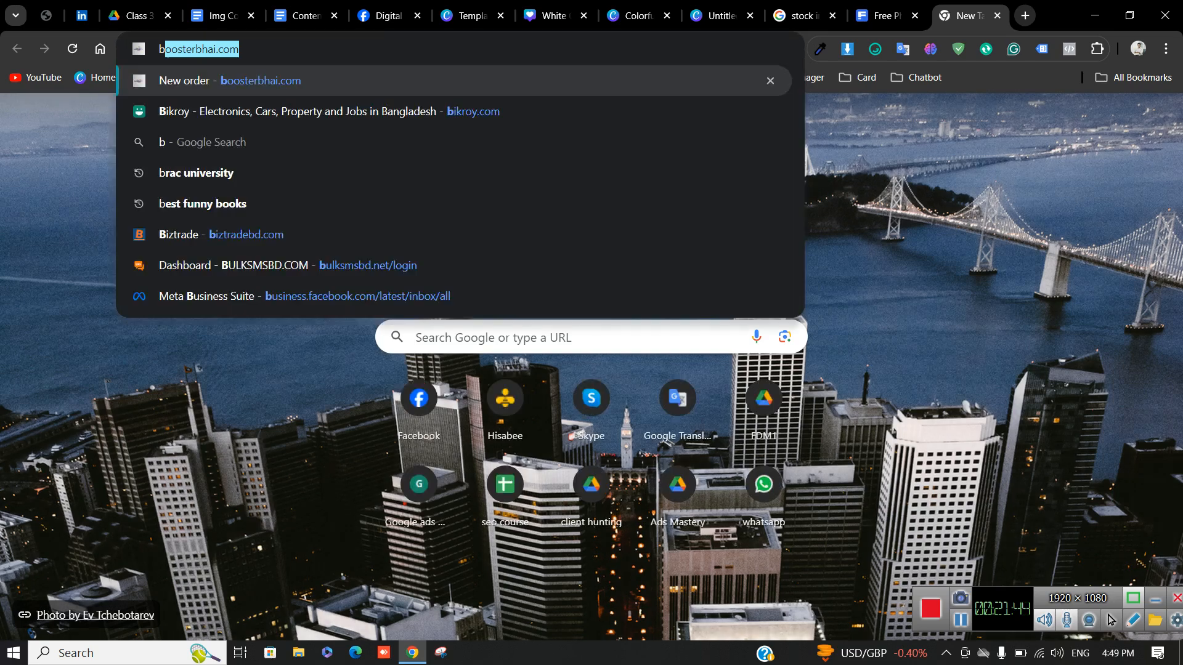
pyautogui.write('g')
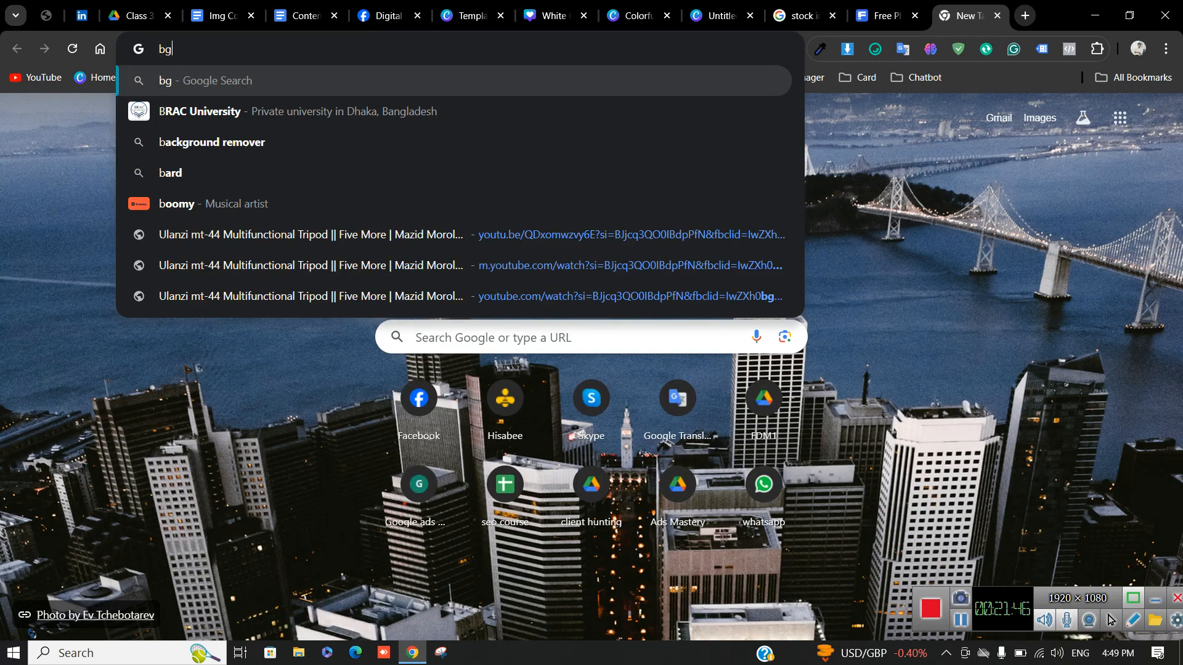
pyautogui.write(' remove')
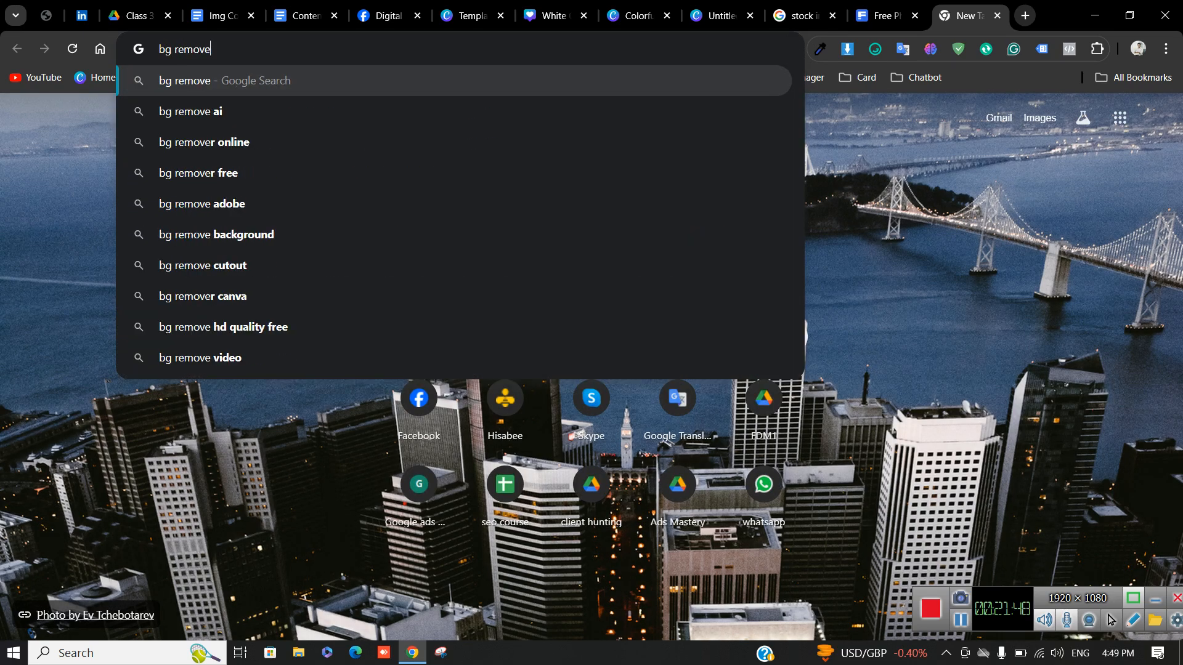
pyautogui.press('Return')
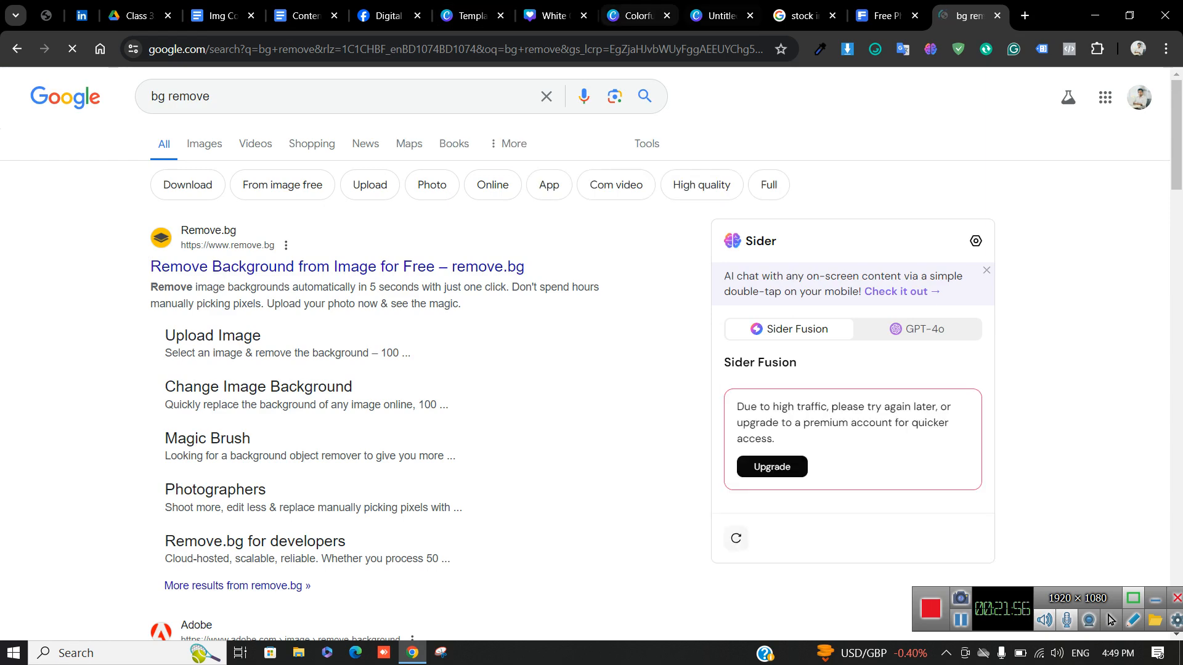
pyautogui.click(801, 16)
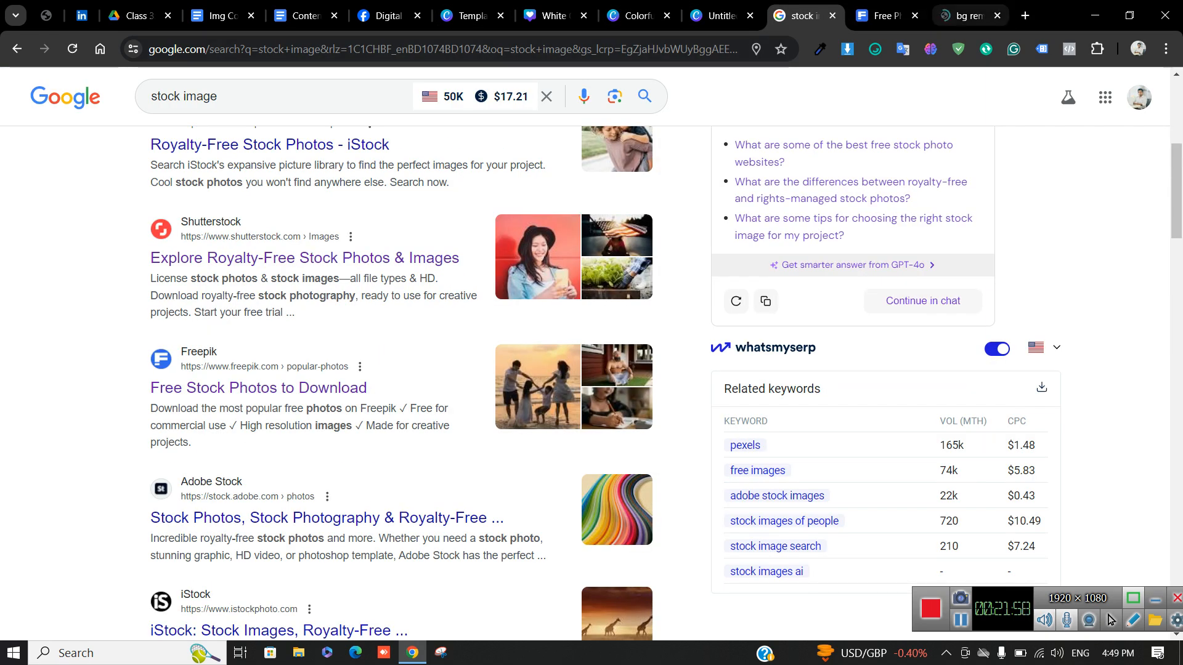
# Open a new, empty Incognito window from the Chrome menu
pyautogui.hotkey('ctrl', 't')
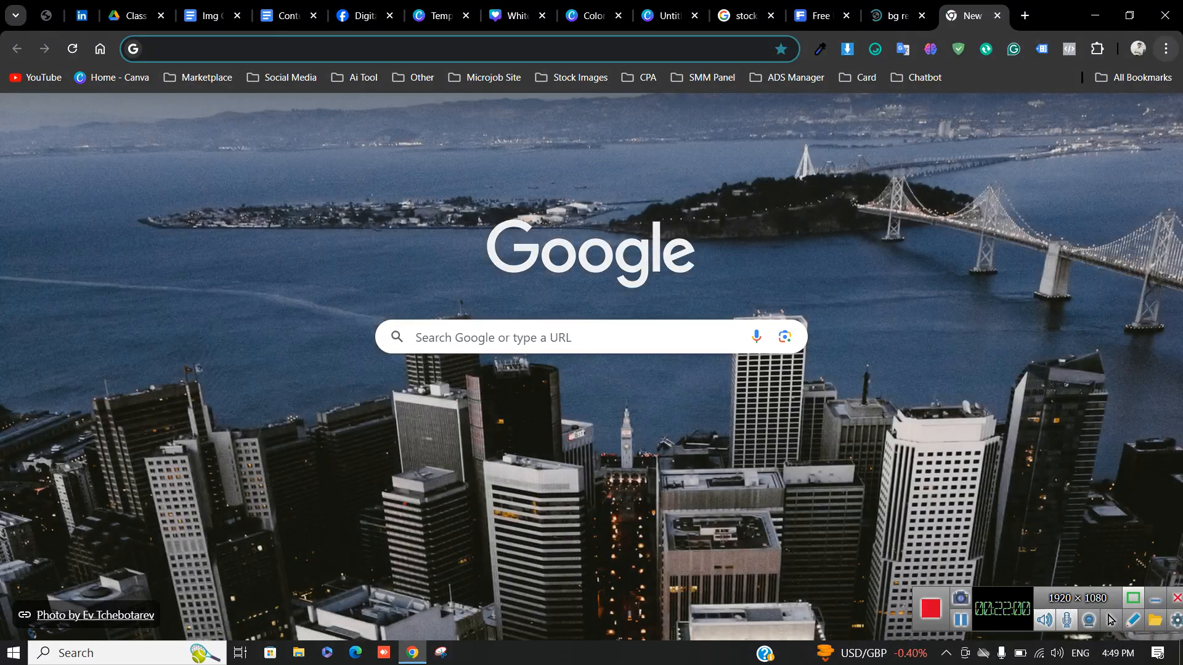
pyautogui.hotkey('alt', 'f')
pyautogui.press('Return')
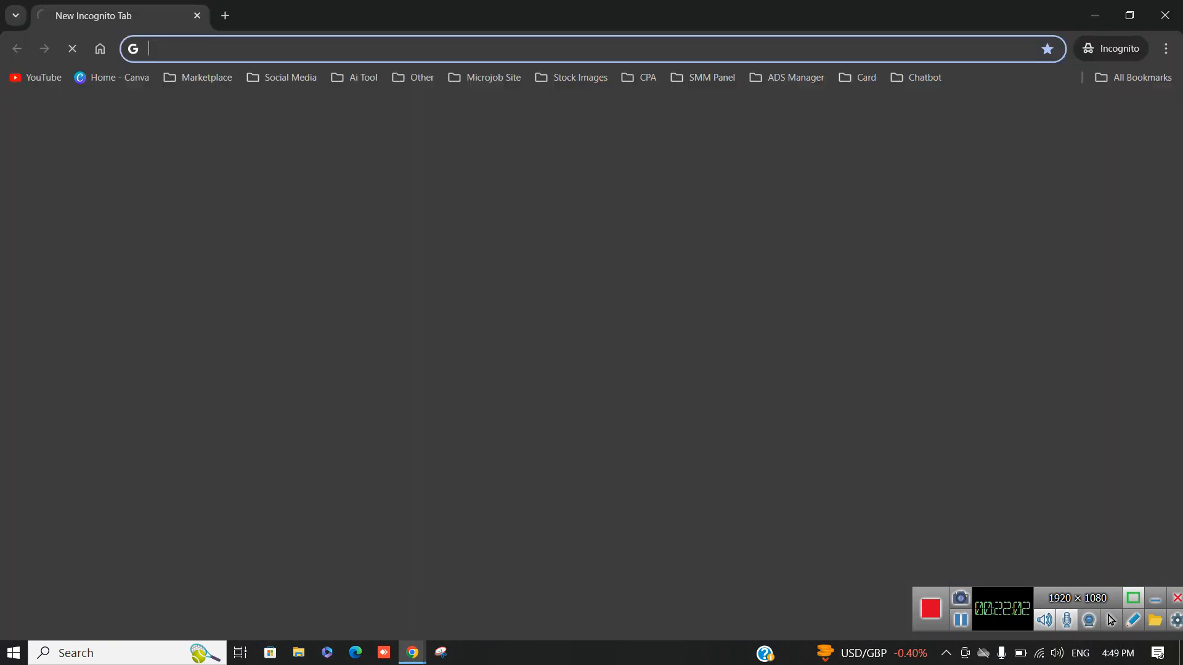
# Search Google Images for 'pizza' and browse the results to the 4-step Veggie Pizza photo
pyautogui.write('pizza')
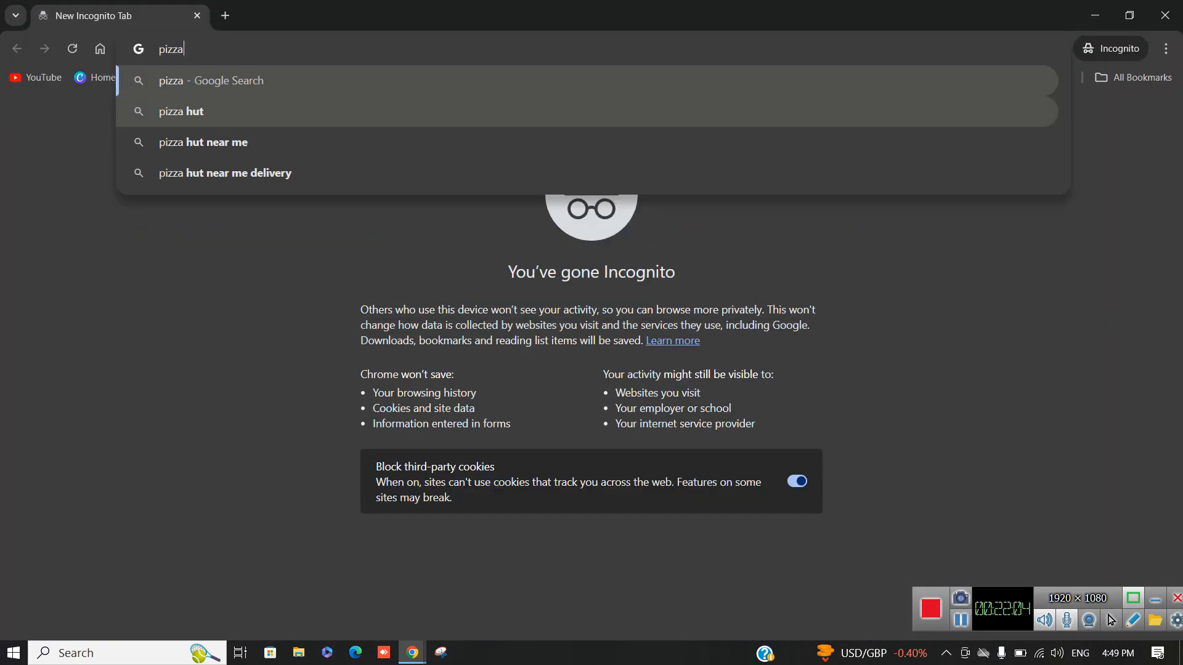
pyautogui.press('Return')
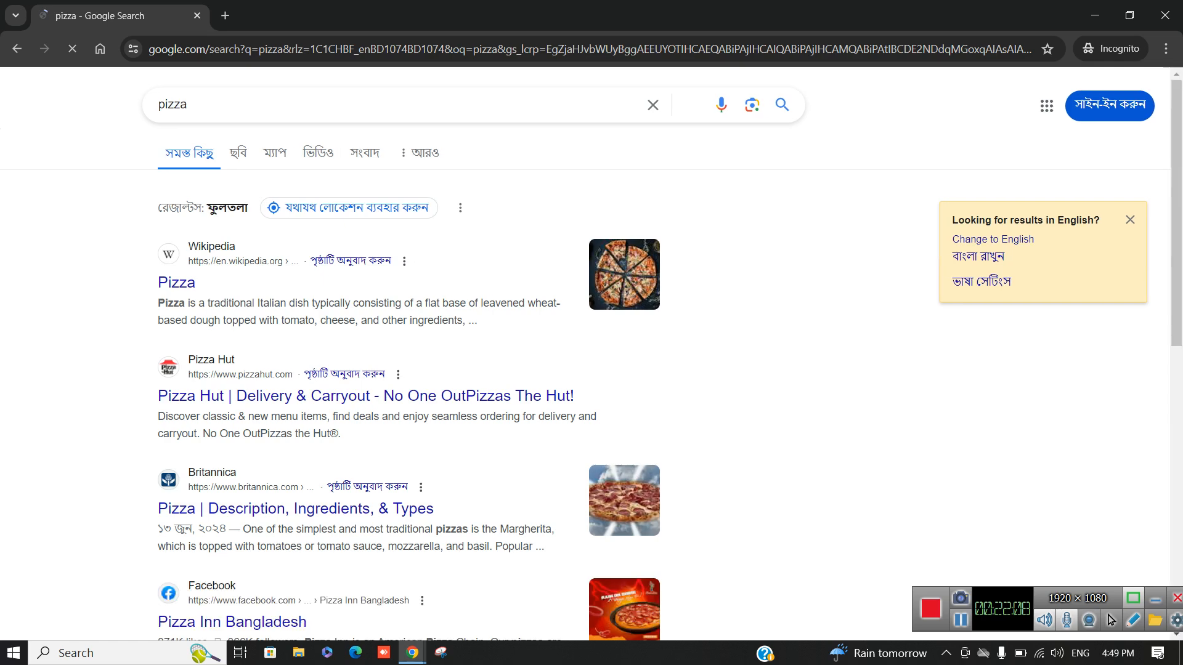
pyautogui.click(238, 153)
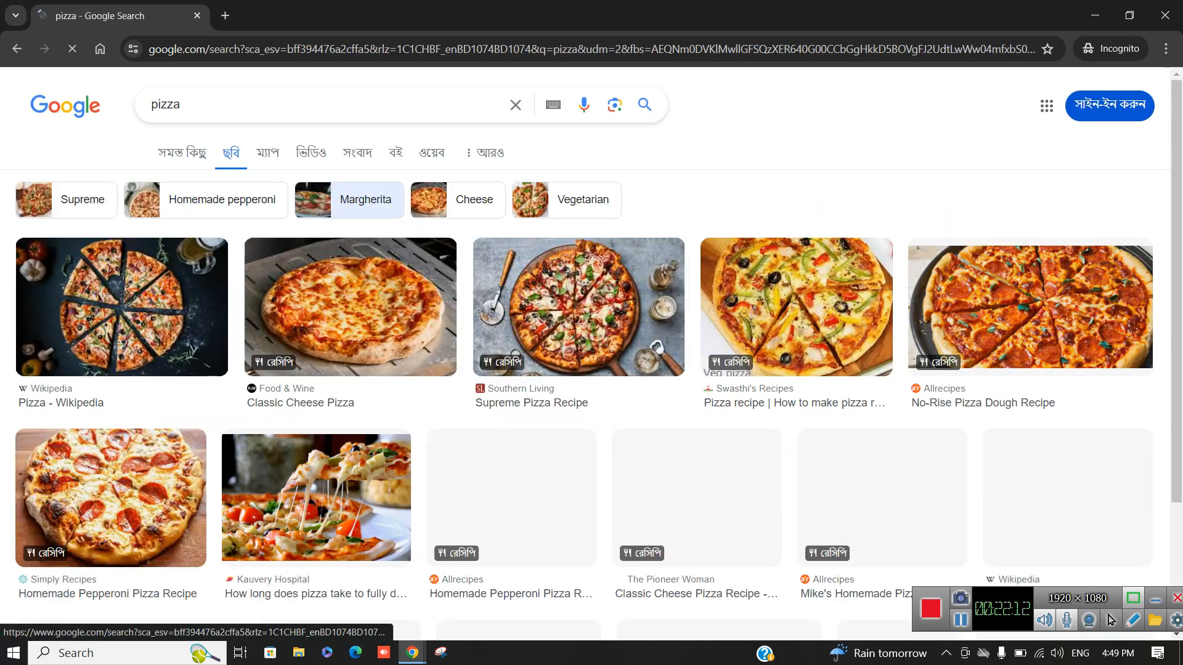
pyautogui.scroll(-1, 591, 345)
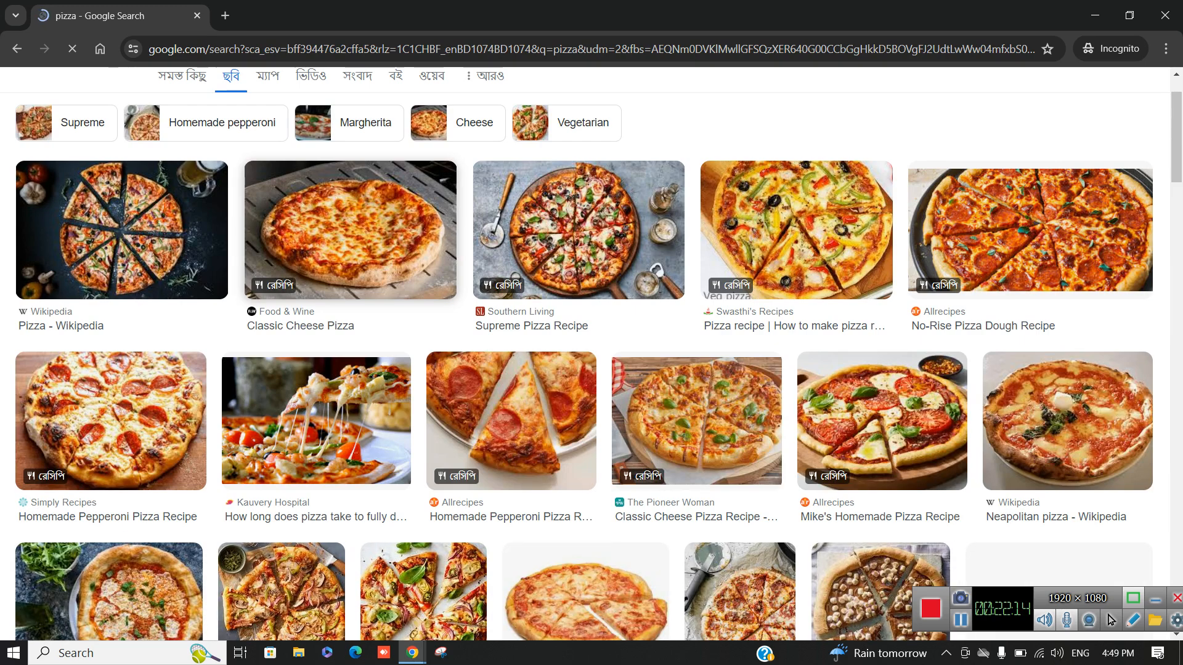
pyautogui.scroll(-1, 591, 345)
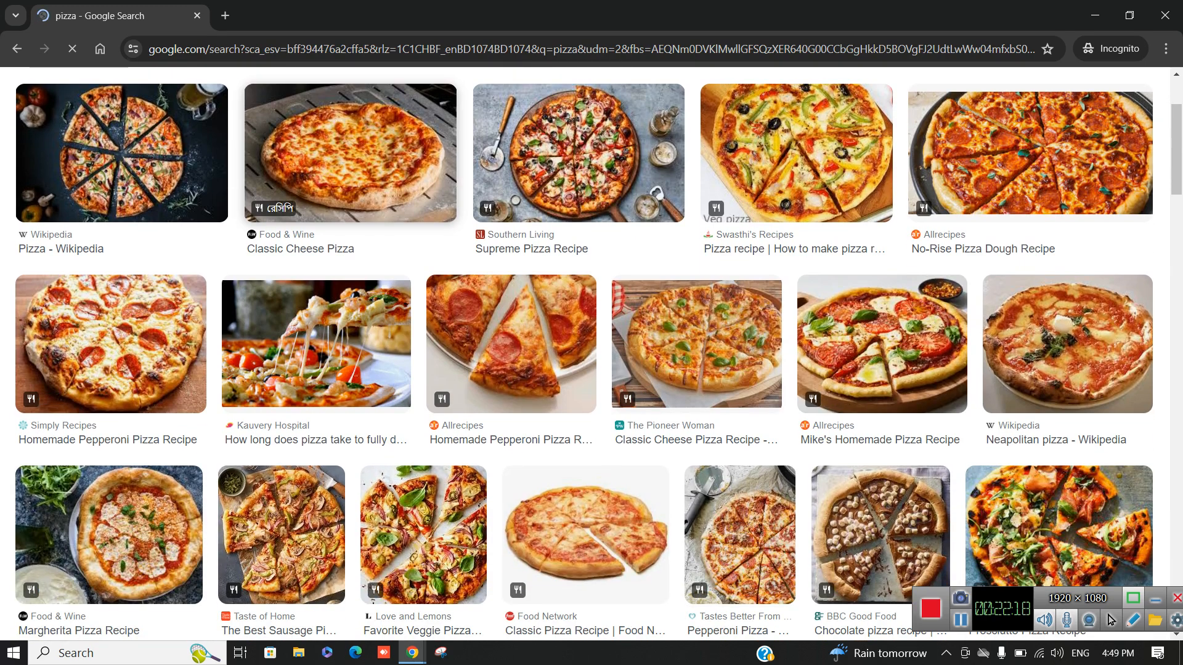
pyautogui.scroll(-2, 592, 354)
pyautogui.scroll(4, 592, 354)
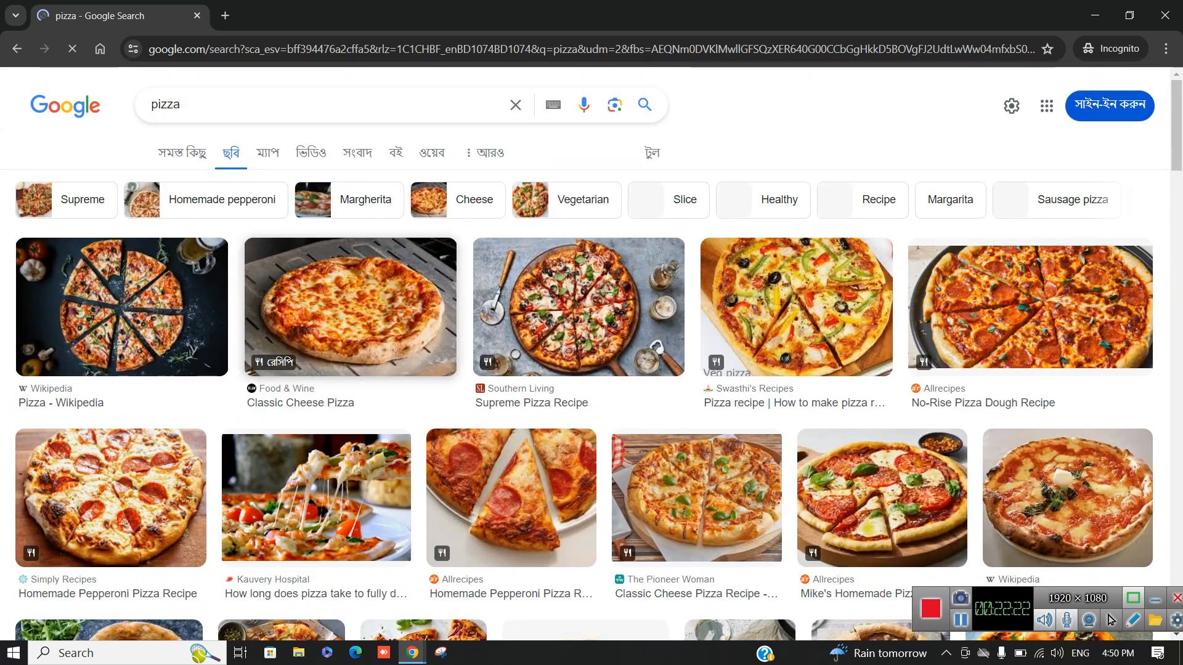
pyautogui.scroll(-5, 591, 354)
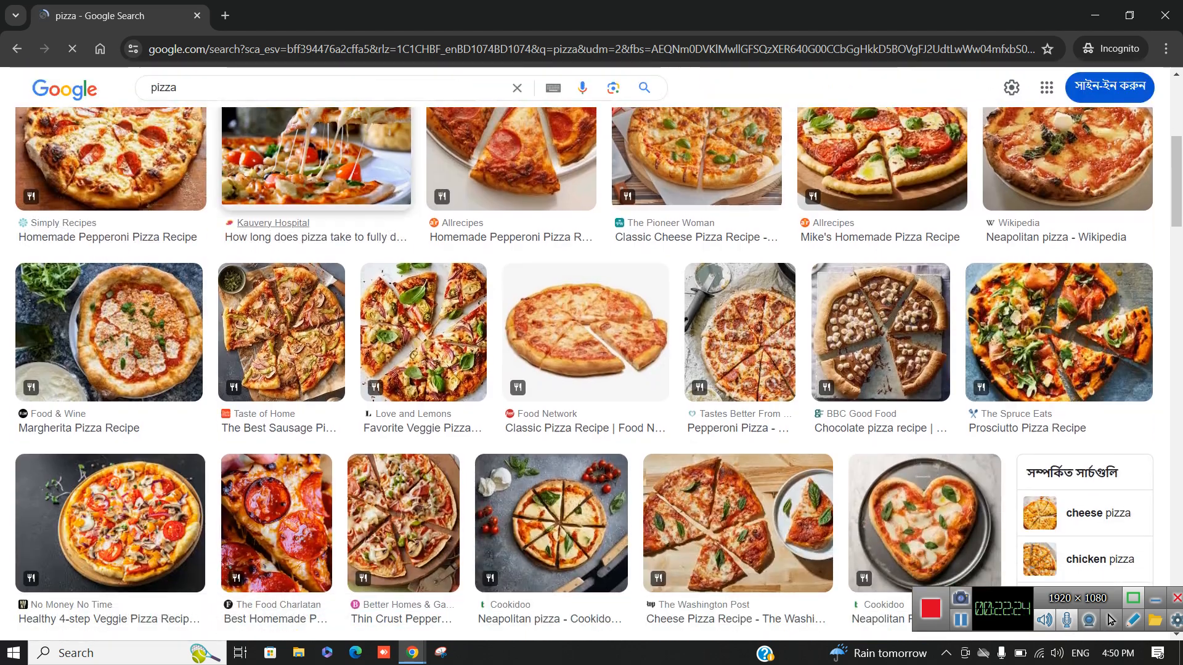
pyautogui.scroll(-3, 591, 354)
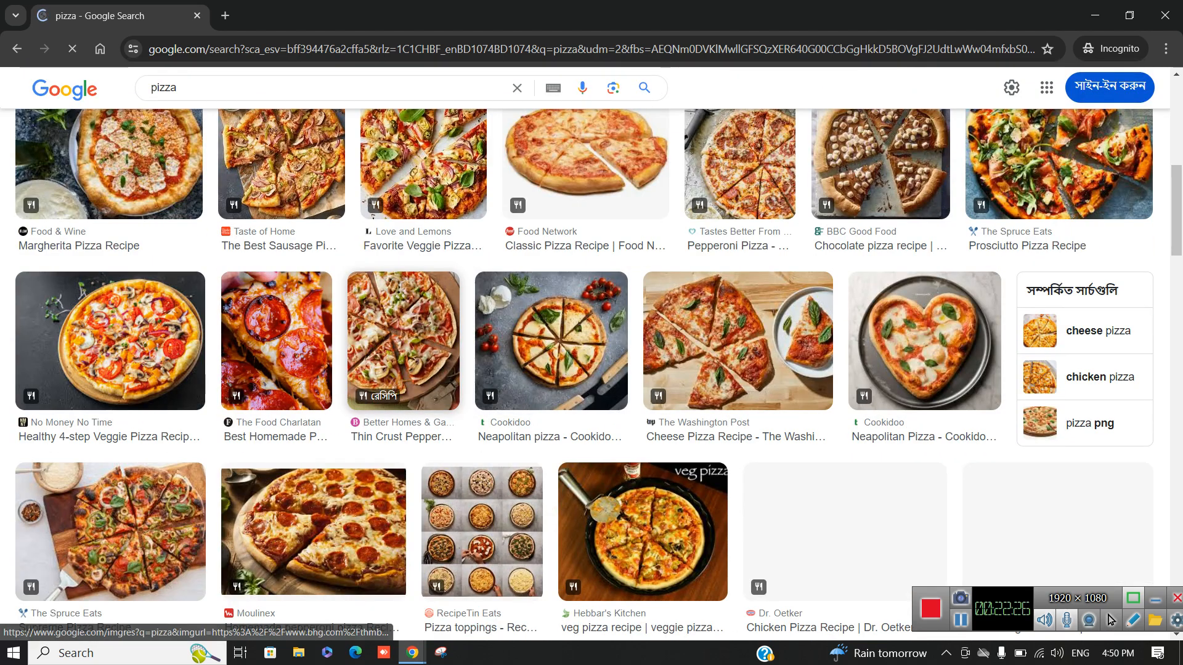
pyautogui.scroll(1, 111, 400)
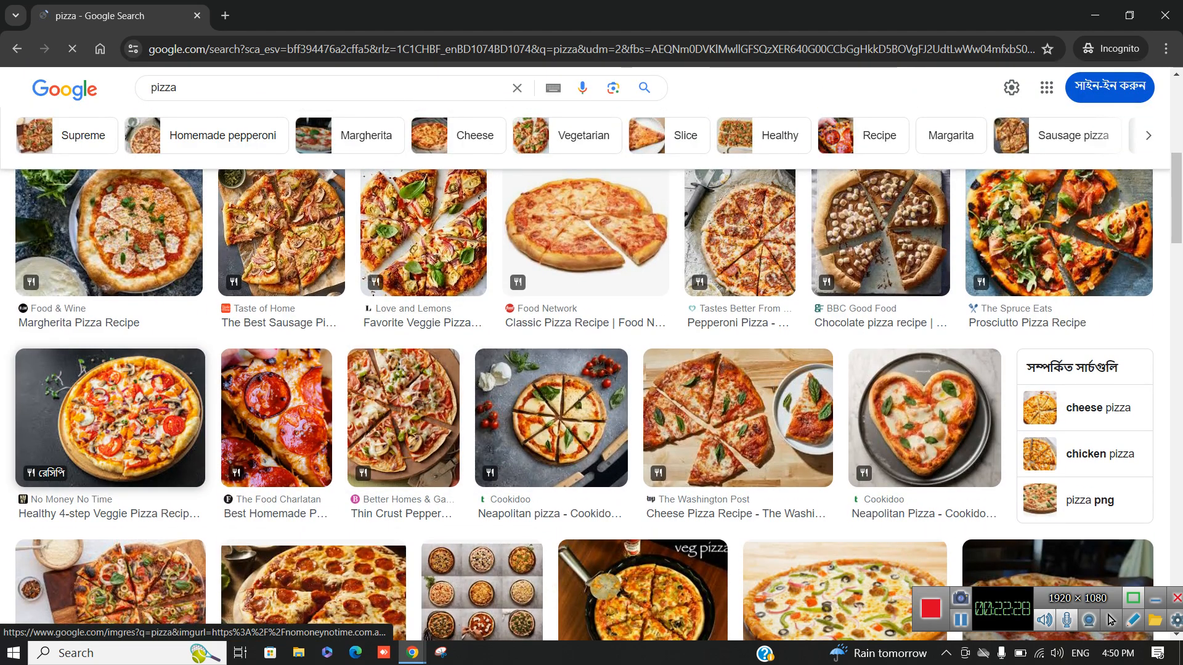
pyautogui.scroll(3, 591, 398)
pyautogui.scroll(-7, 592, 398)
pyautogui.scroll(-5, 592, 369)
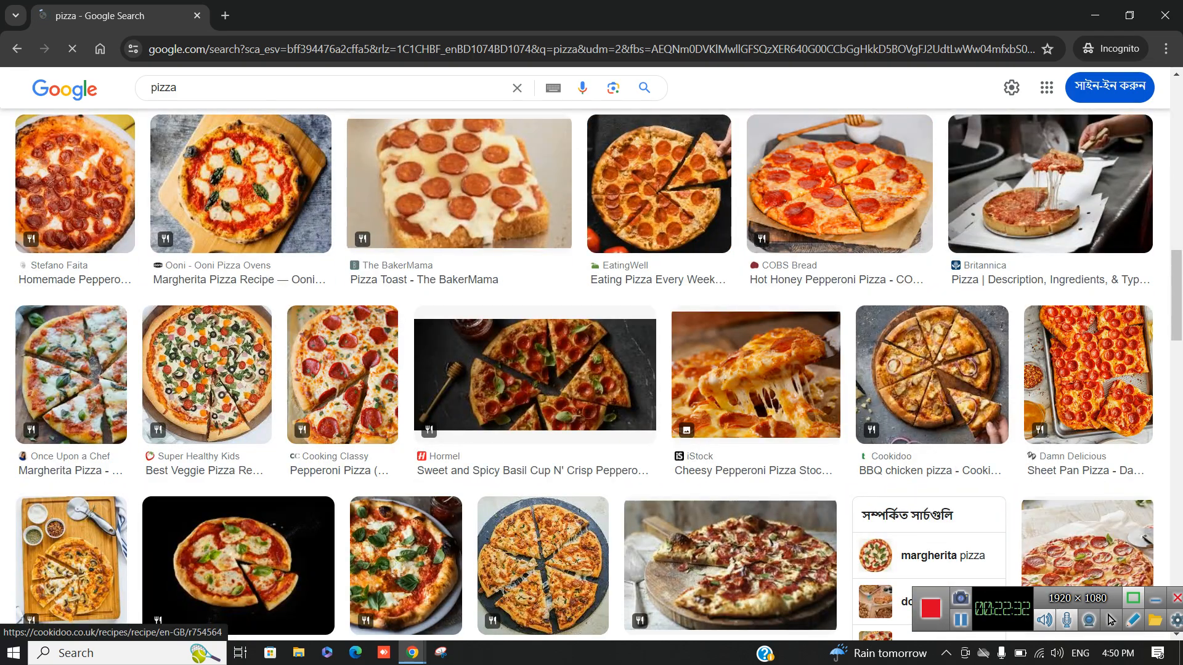
pyautogui.scroll(-8, 591, 370)
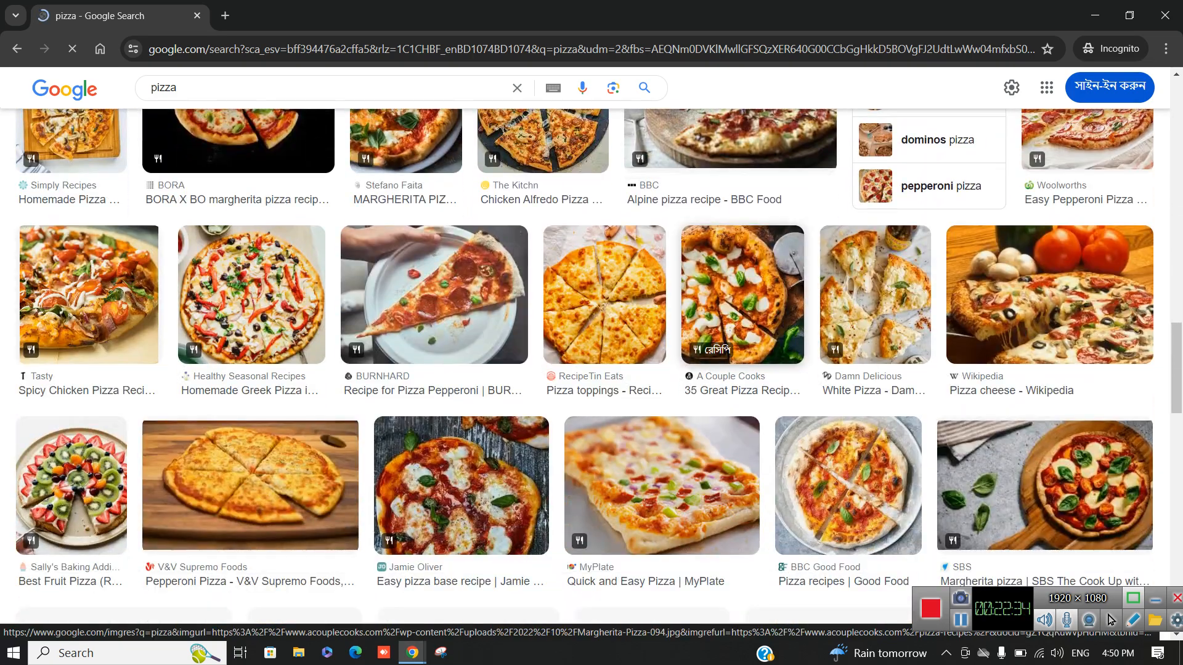
pyautogui.scroll(-4, 308, 311)
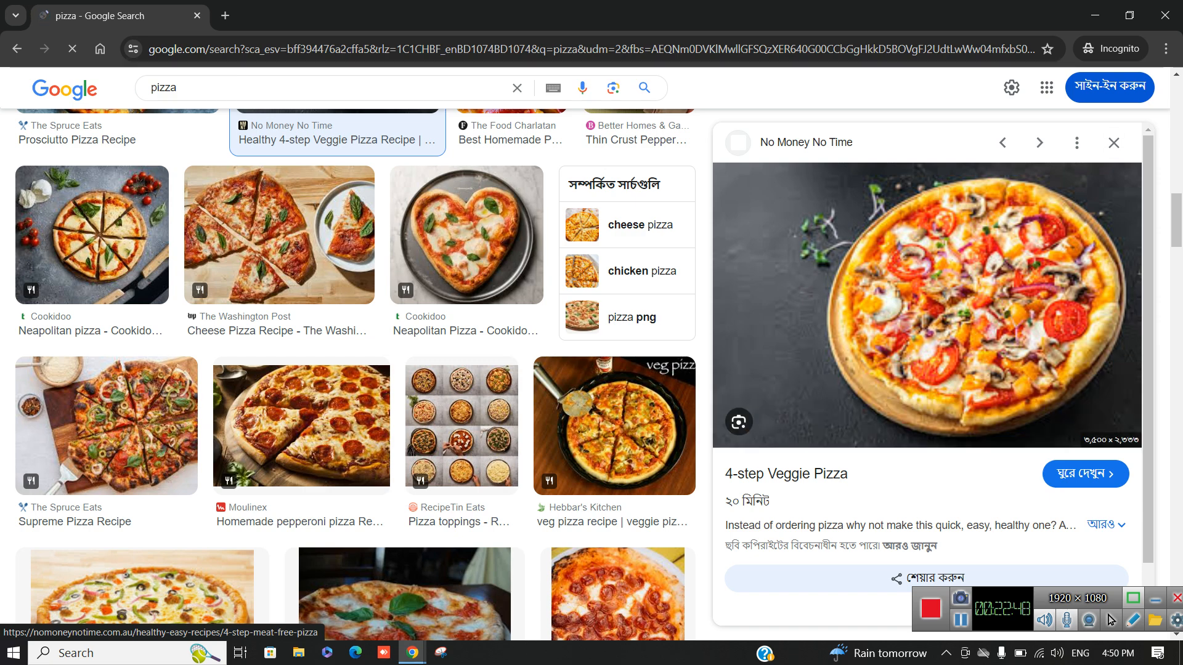
# Choose to save the previewed veggie pizza photo as a file
pyautogui.rightClick(888, 281)
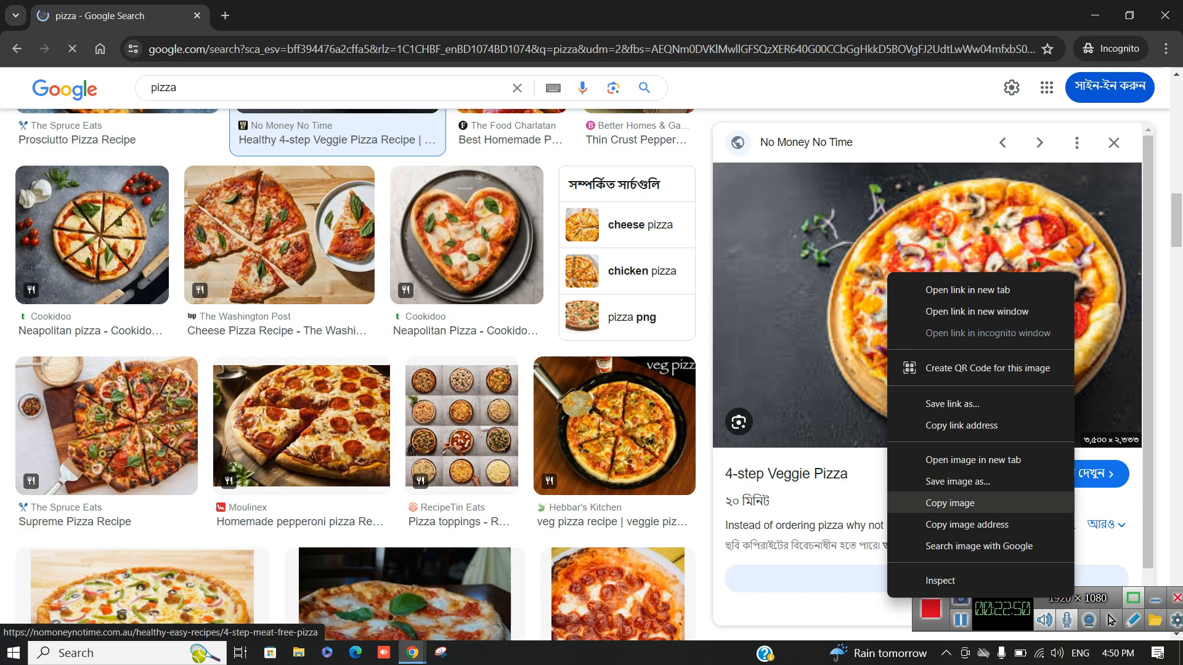
pyautogui.click(958, 481)
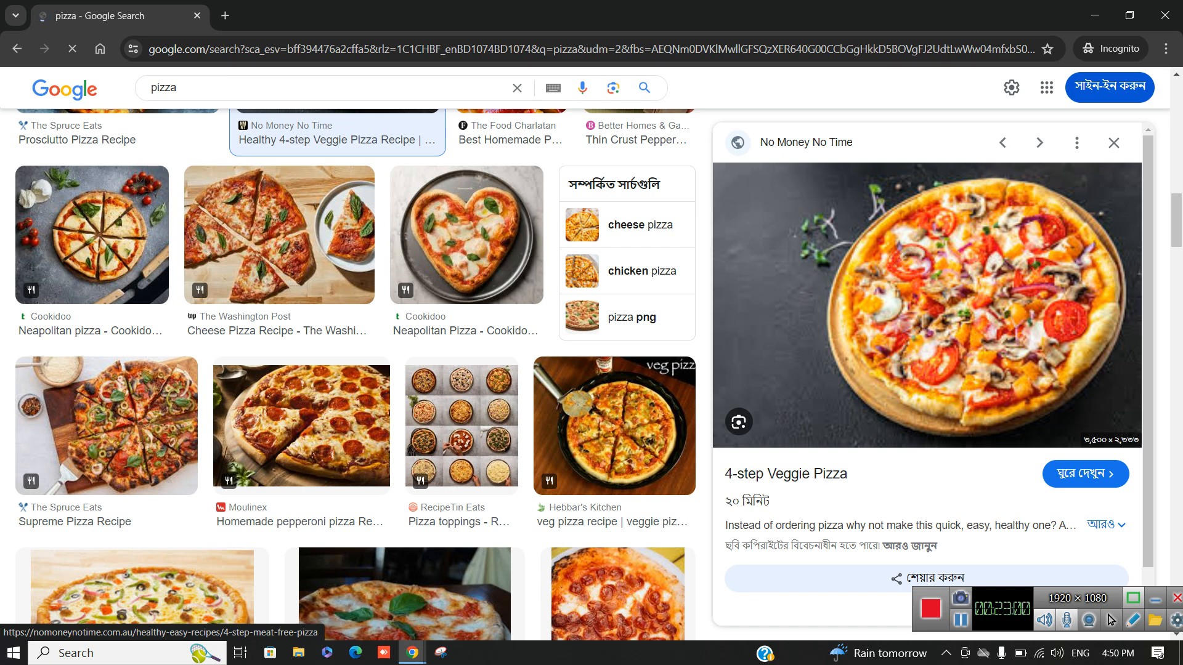
pyautogui.rightClick(894, 311)
pyautogui.click(964, 519)
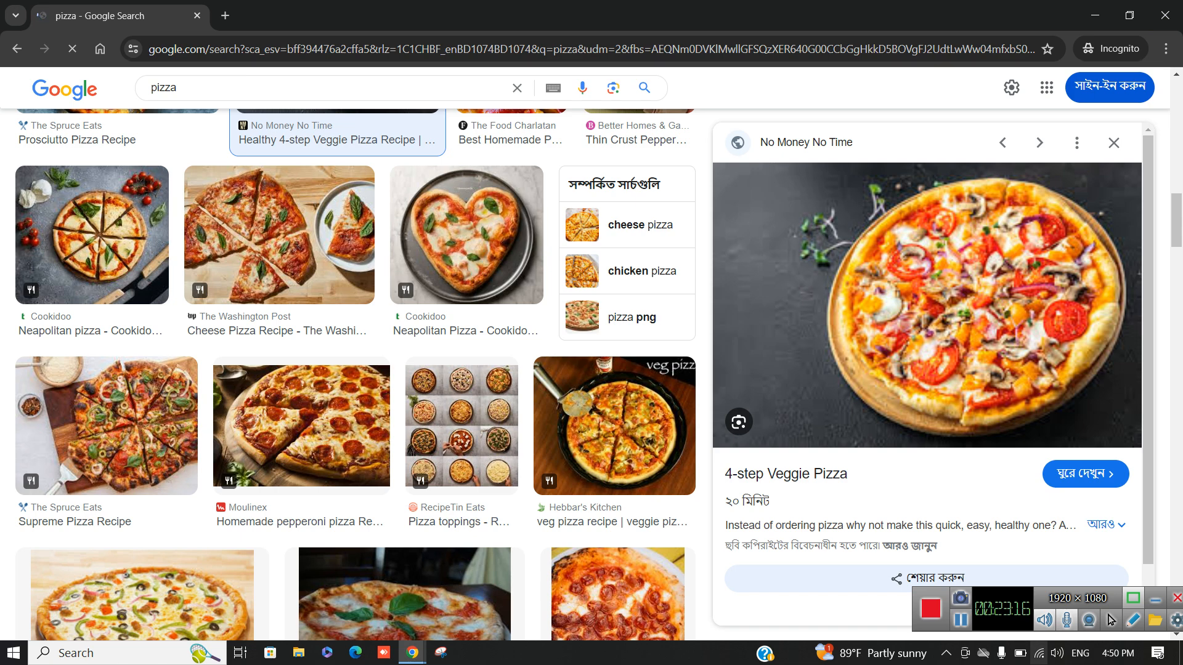
pyautogui.click(1039, 653)
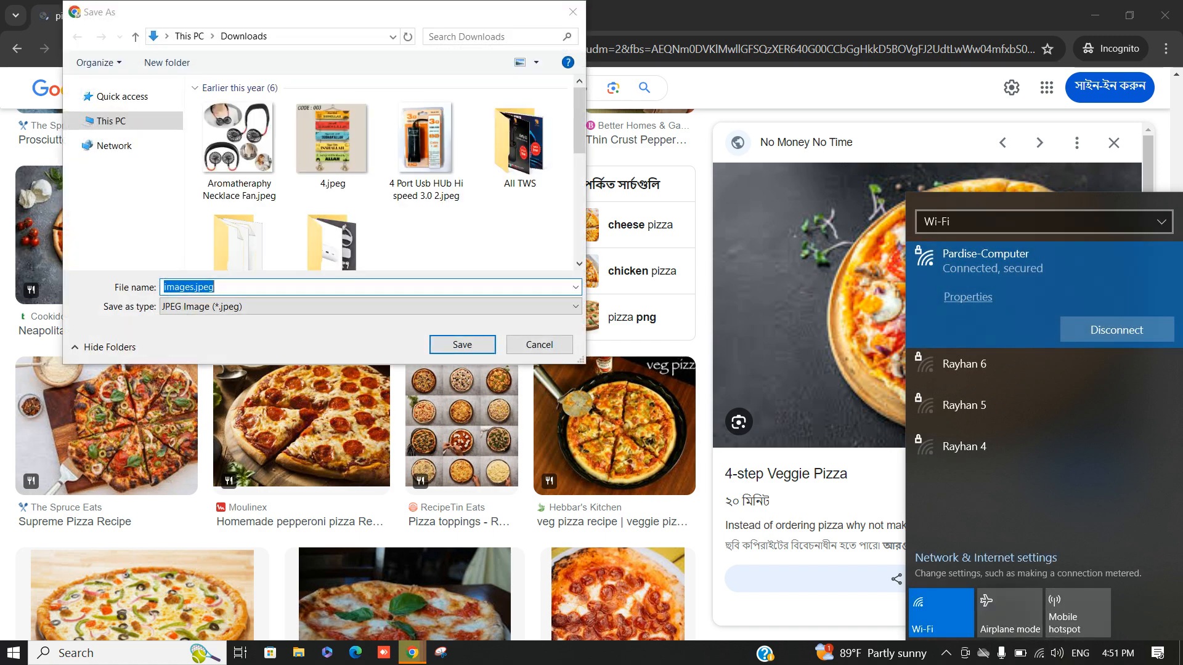
# Save the photo to Downloads as pizza.jpeg and close the incognito window
pyautogui.write('veggie')
pyautogui.press('Return')
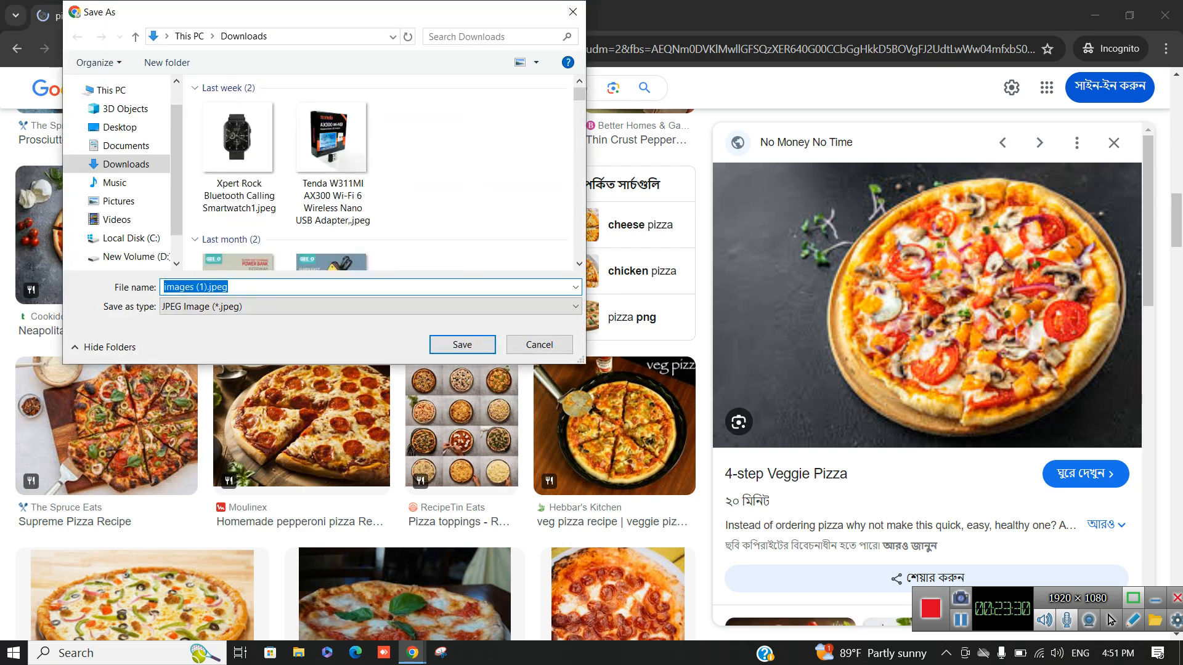
pyautogui.write('pizza')
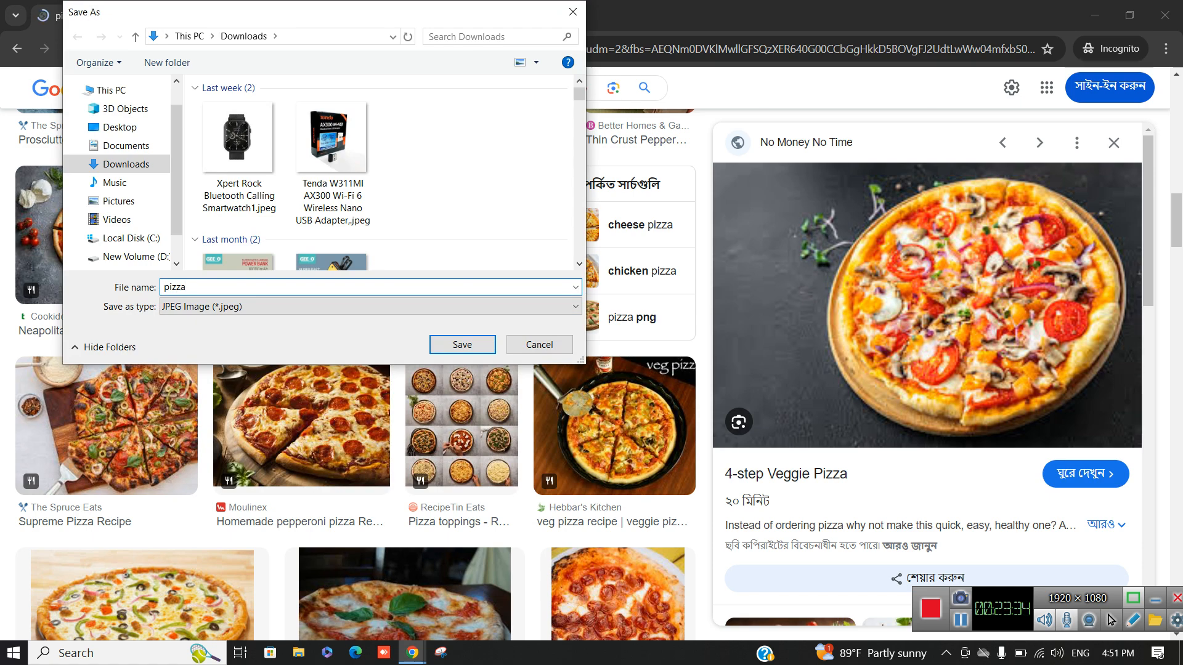
pyautogui.press('Return')
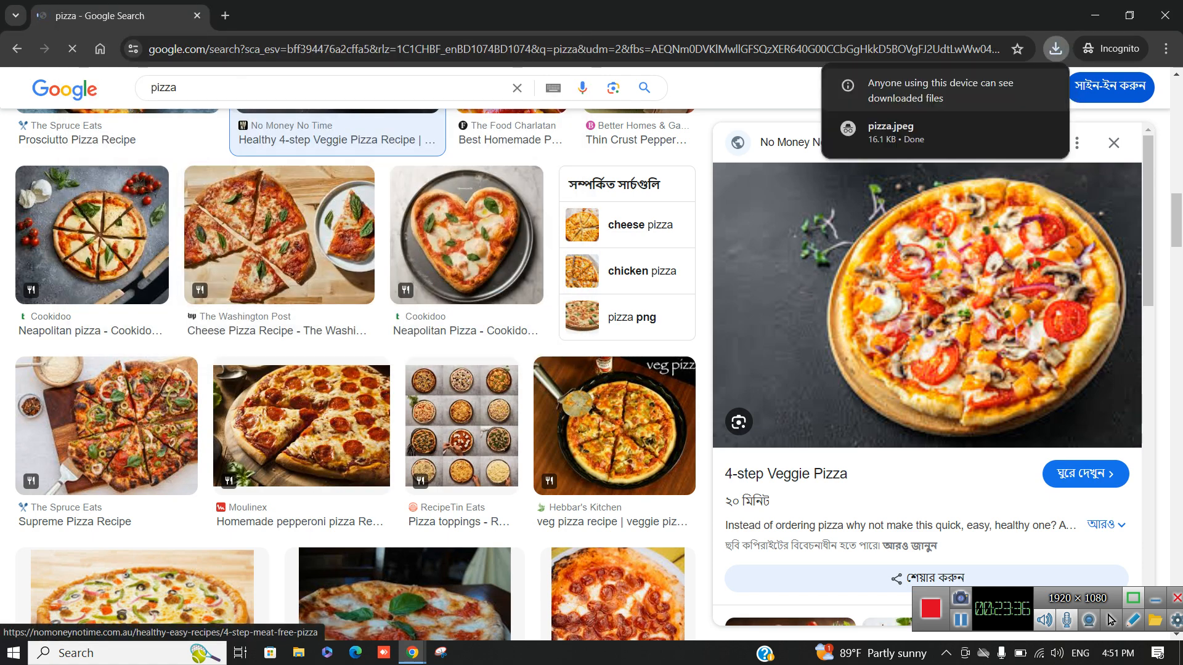
pyautogui.click(1165, 15)
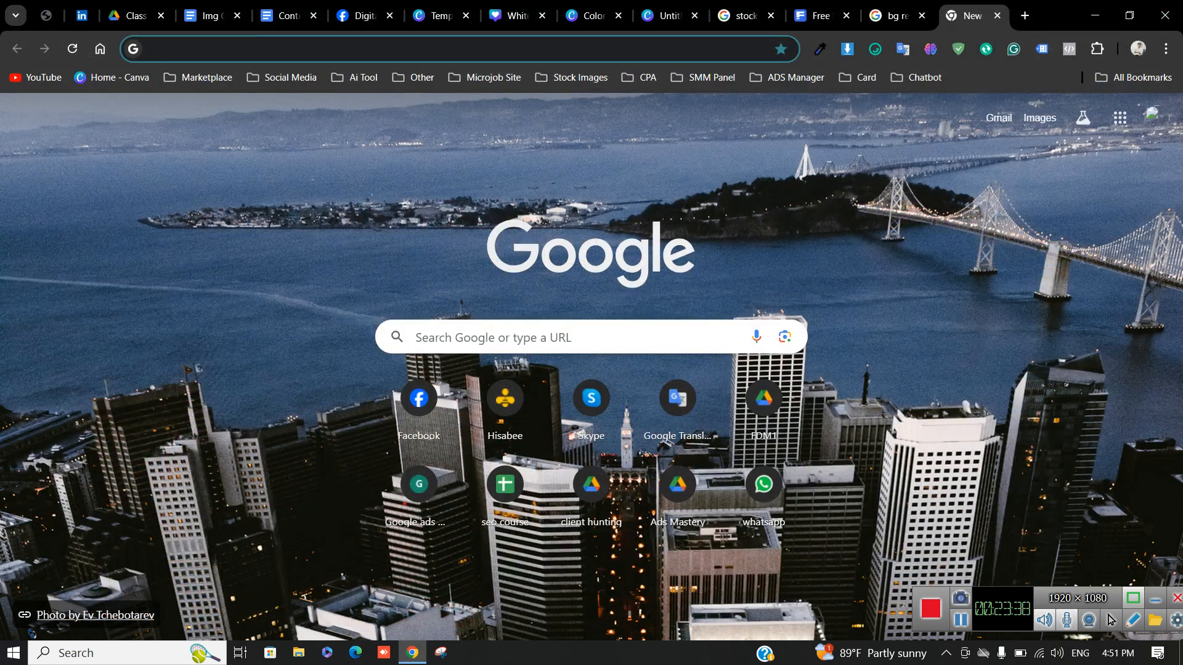
# Upload pizza.jpeg to remove.bg and download the cut-out as pizza-removebg-preview.png
pyautogui.hotkey('ctrl', 'shift', 'Tab')
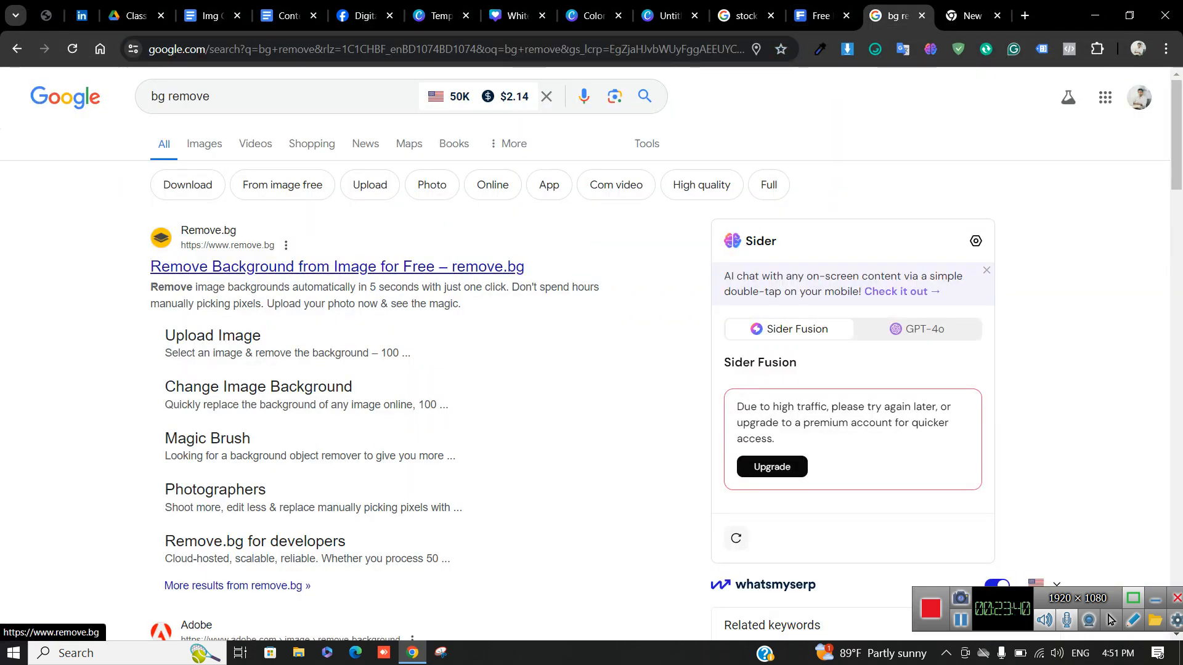
pyautogui.hotkey('ctrl', 'shift', 'Return')
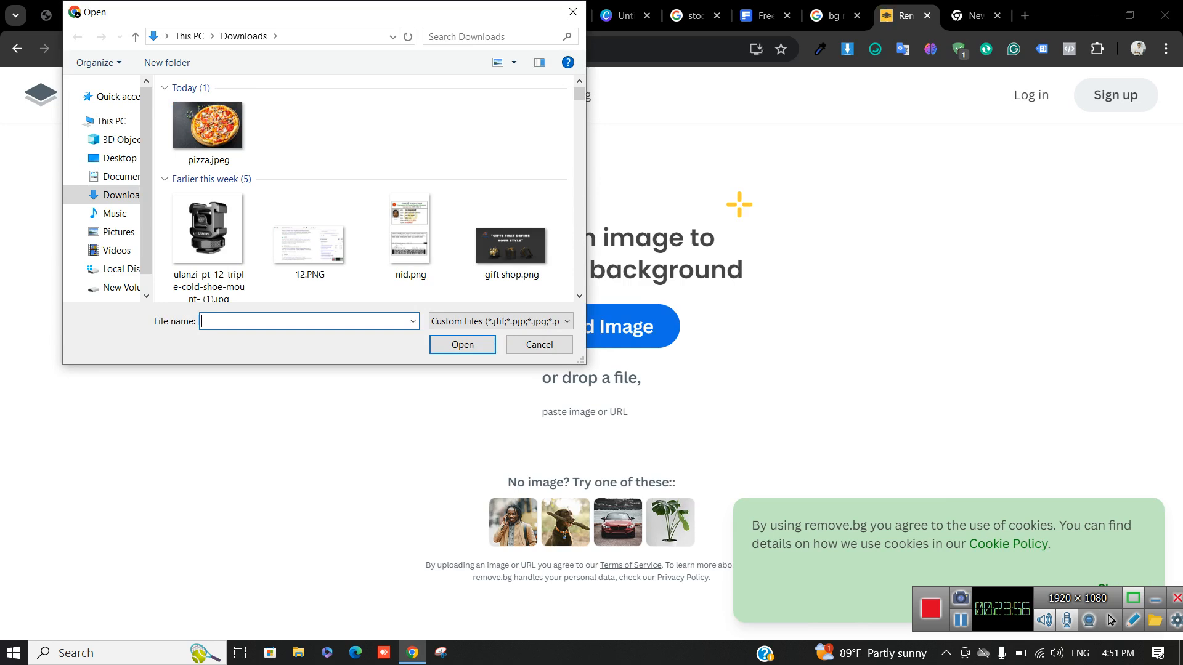
pyautogui.doubleClick(208, 127)
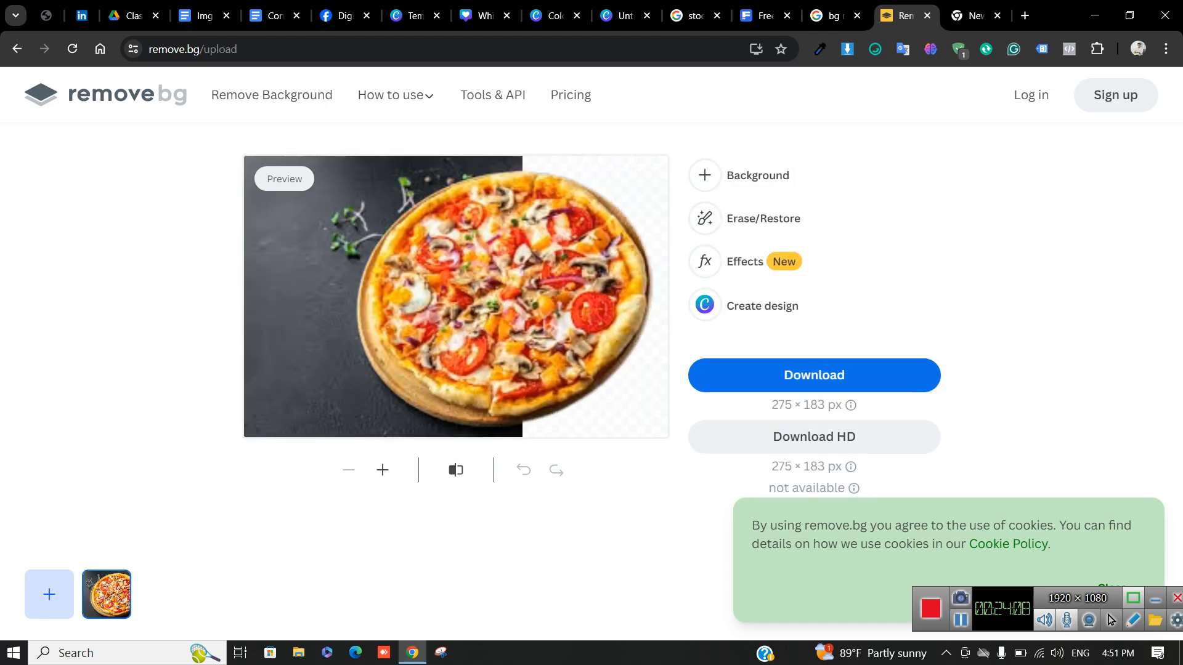
pyautogui.click(814, 375)
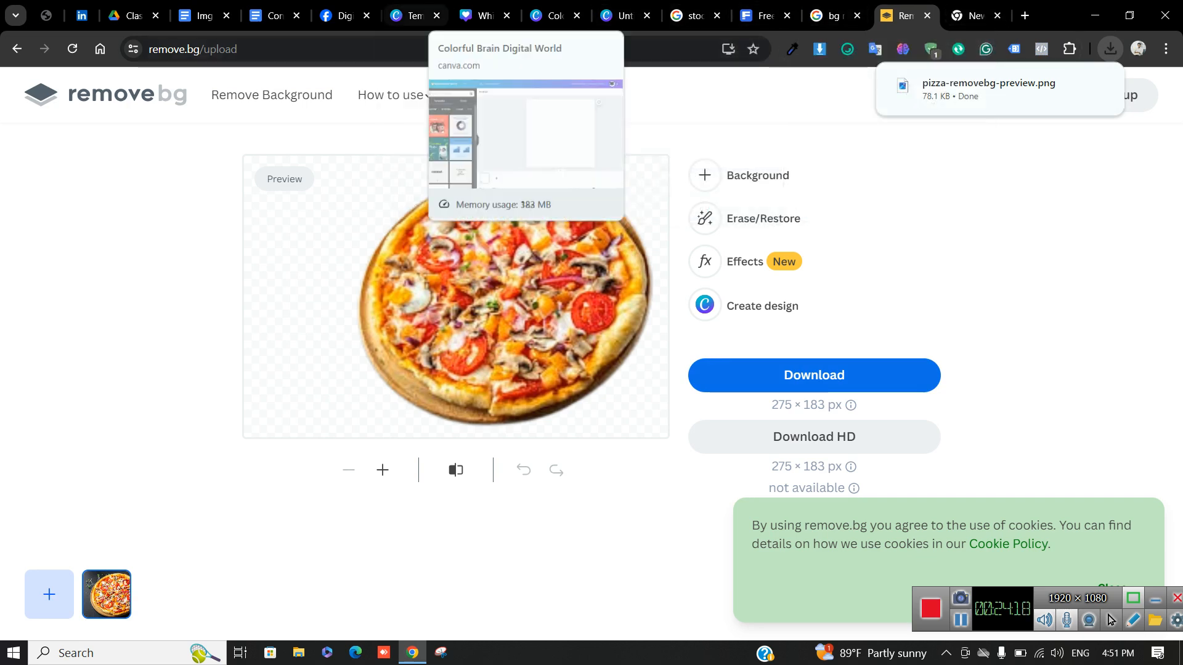
pyautogui.click(550, 15)
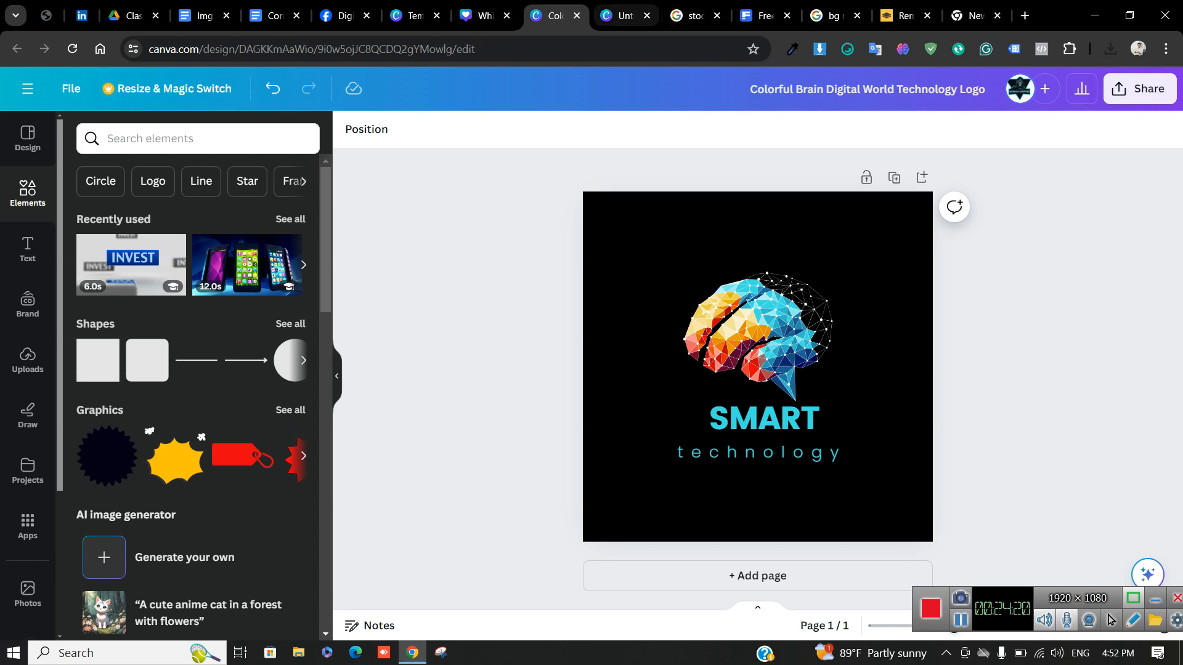
# Upload pizza-removebg-preview.png and add it to the Spicy Pizza poster
pyautogui.click(576, 15)
pyautogui.click(487, 15)
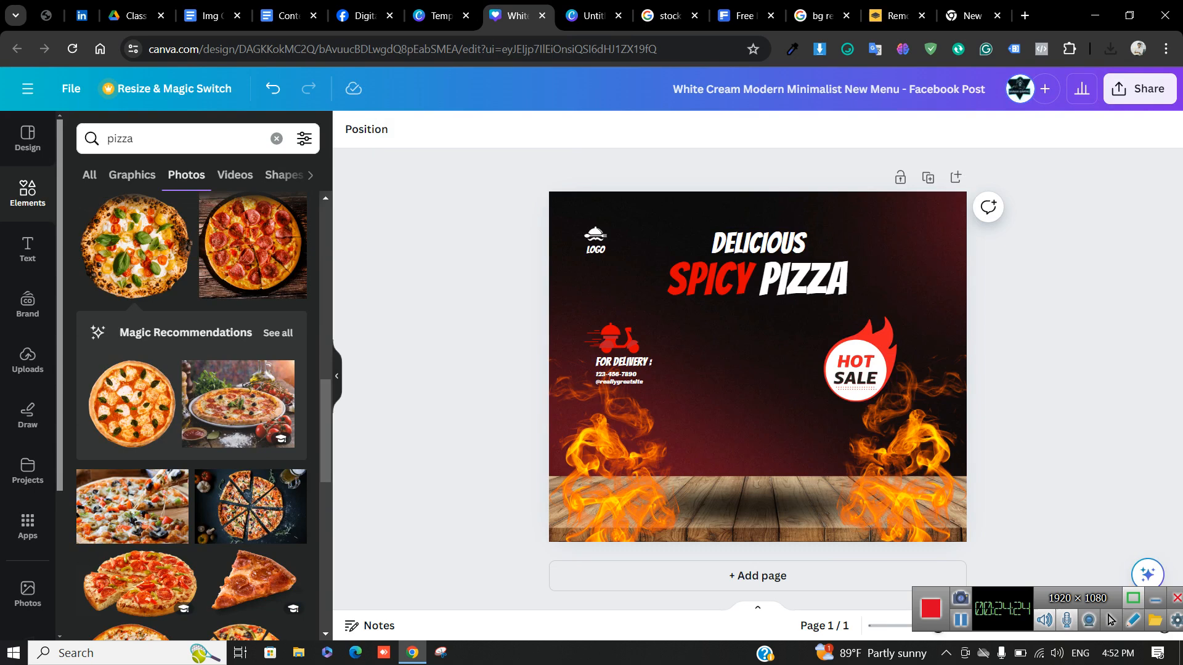
pyautogui.click(28, 360)
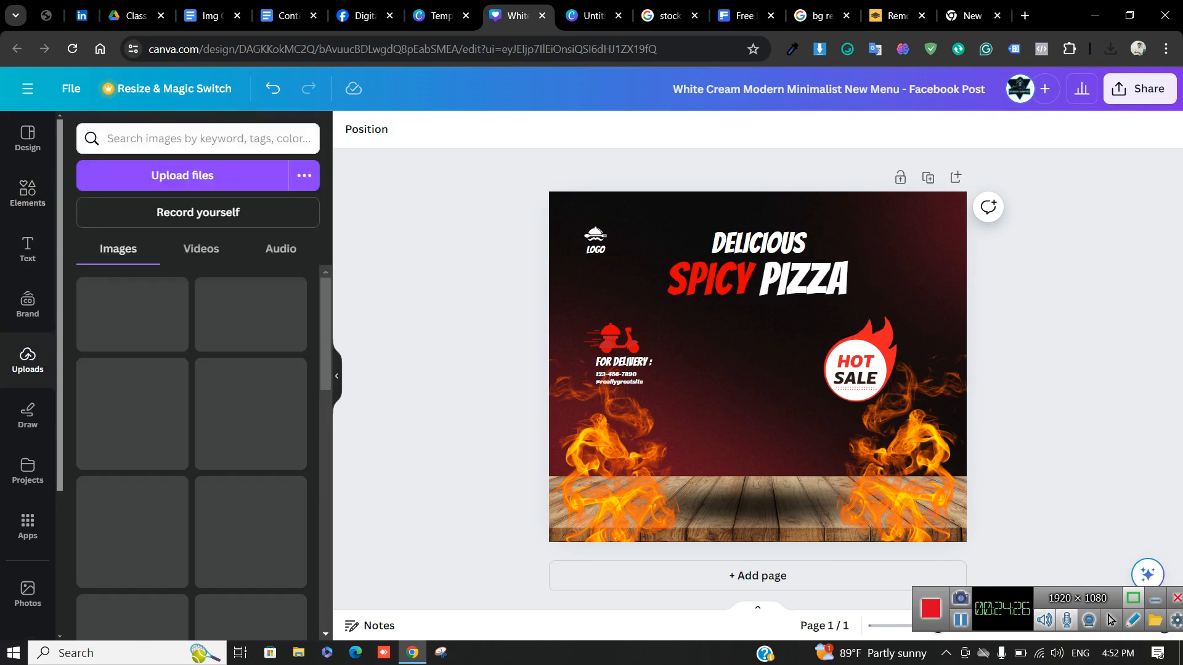
pyautogui.click(182, 175)
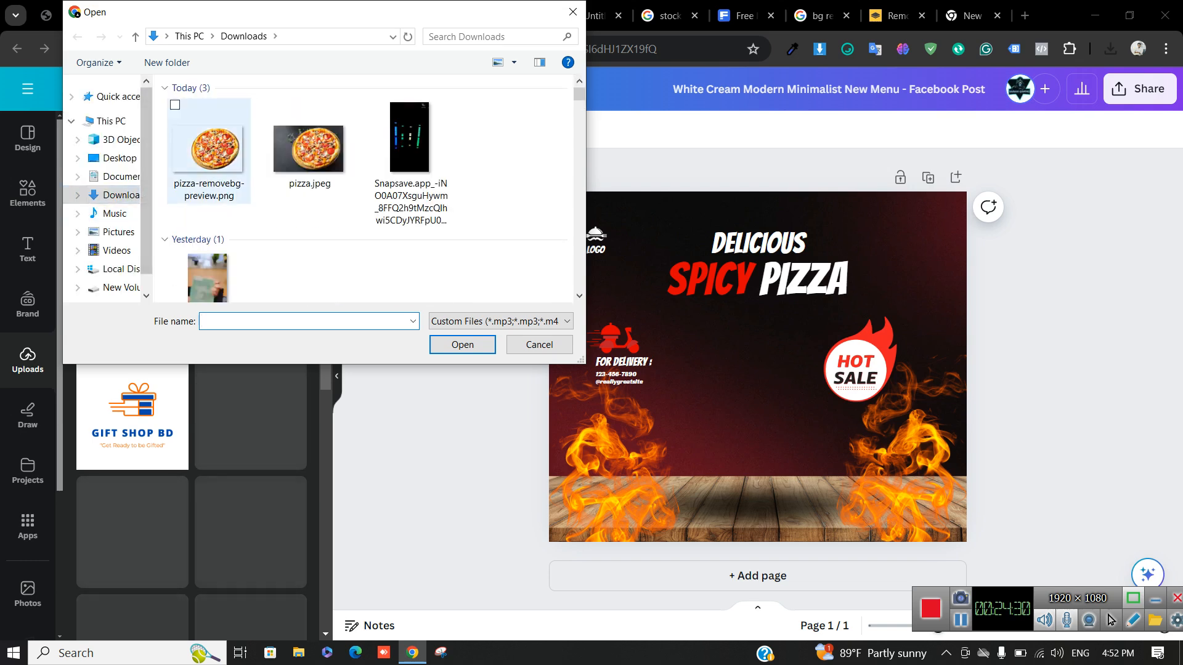
pyautogui.doubleClick(208, 172)
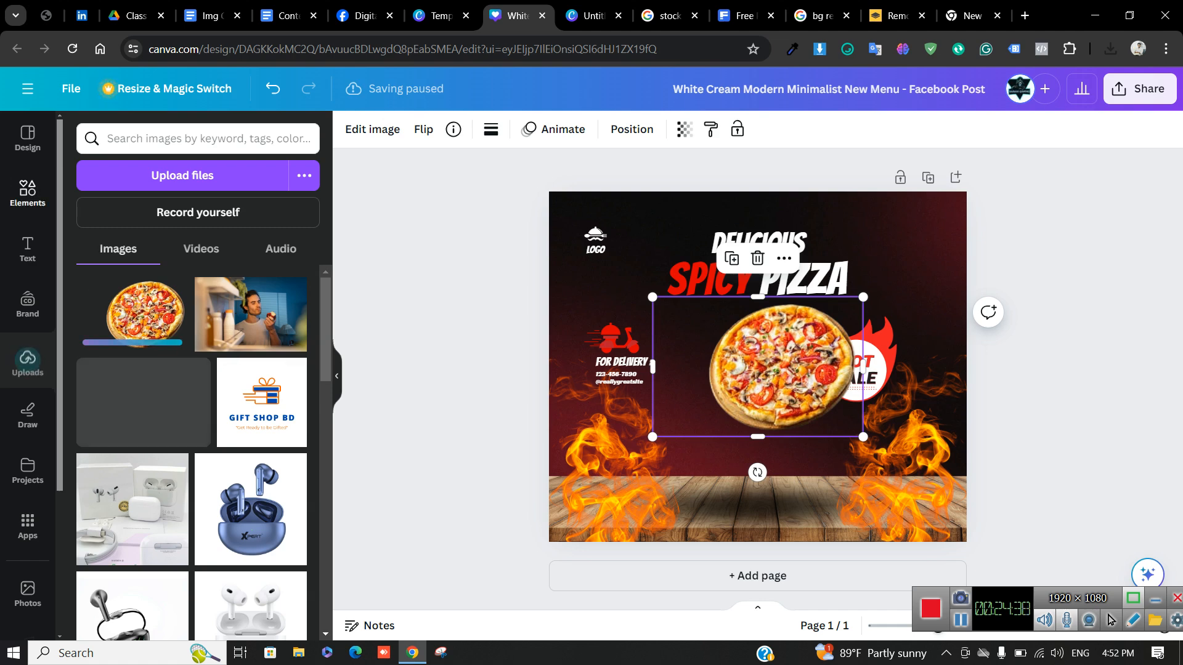
# Enlarge the pizza cut-out and set it on the wooden table between the flames
pyautogui.click(336, 376)
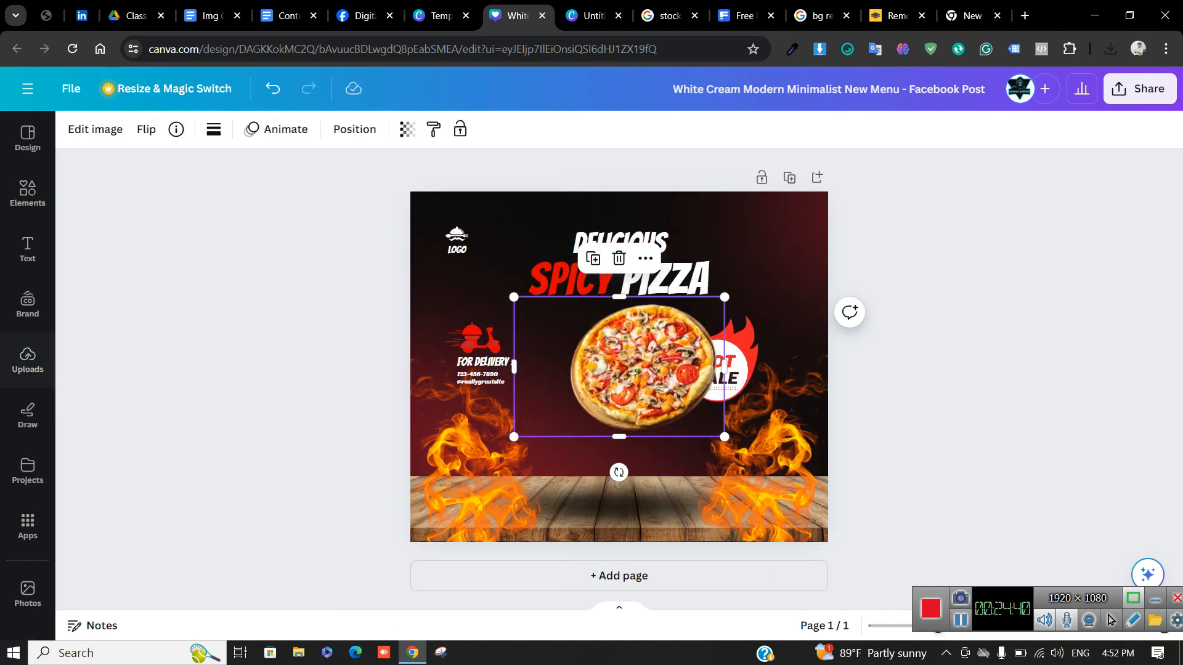
pyautogui.moveTo(644, 366); pyautogui.dragTo(622, 393)
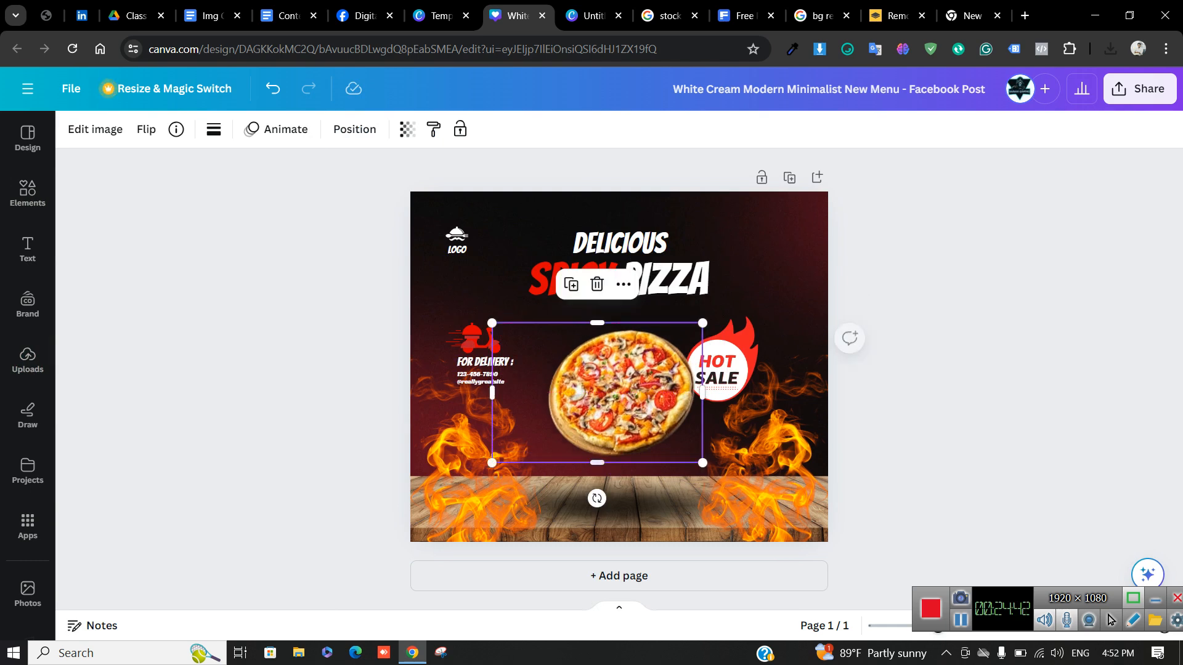
pyautogui.moveTo(492, 462); pyautogui.dragTo(486, 525)
pyautogui.moveTo(591, 414); pyautogui.dragTo(586, 435)
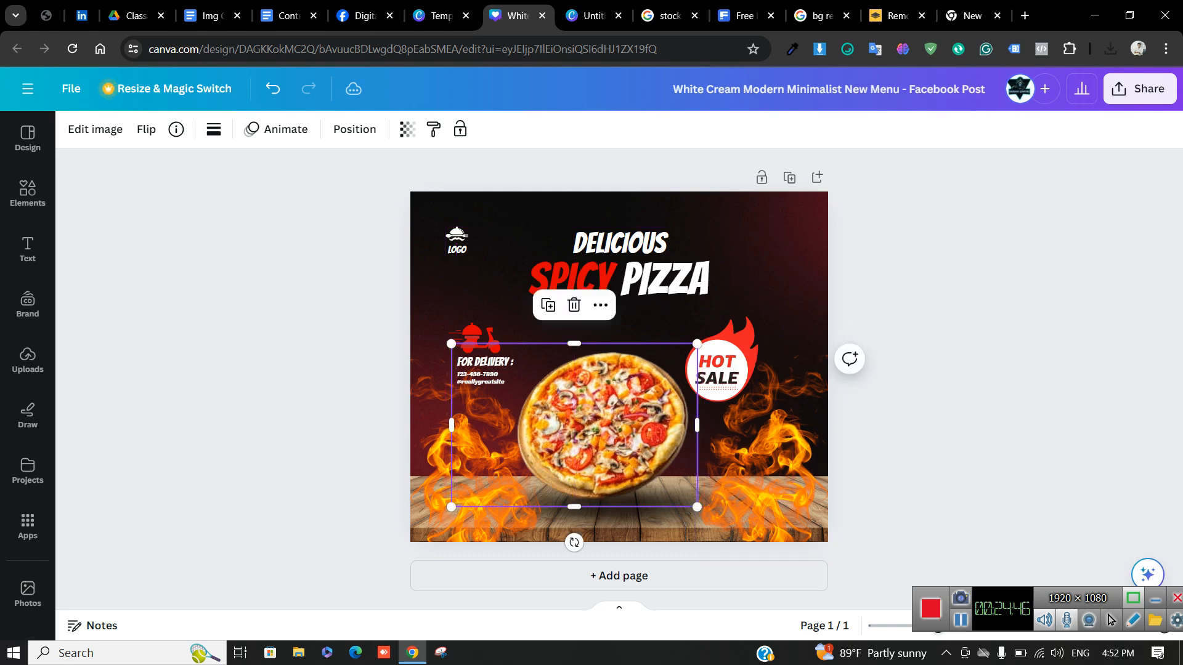
pyautogui.press('Escape')
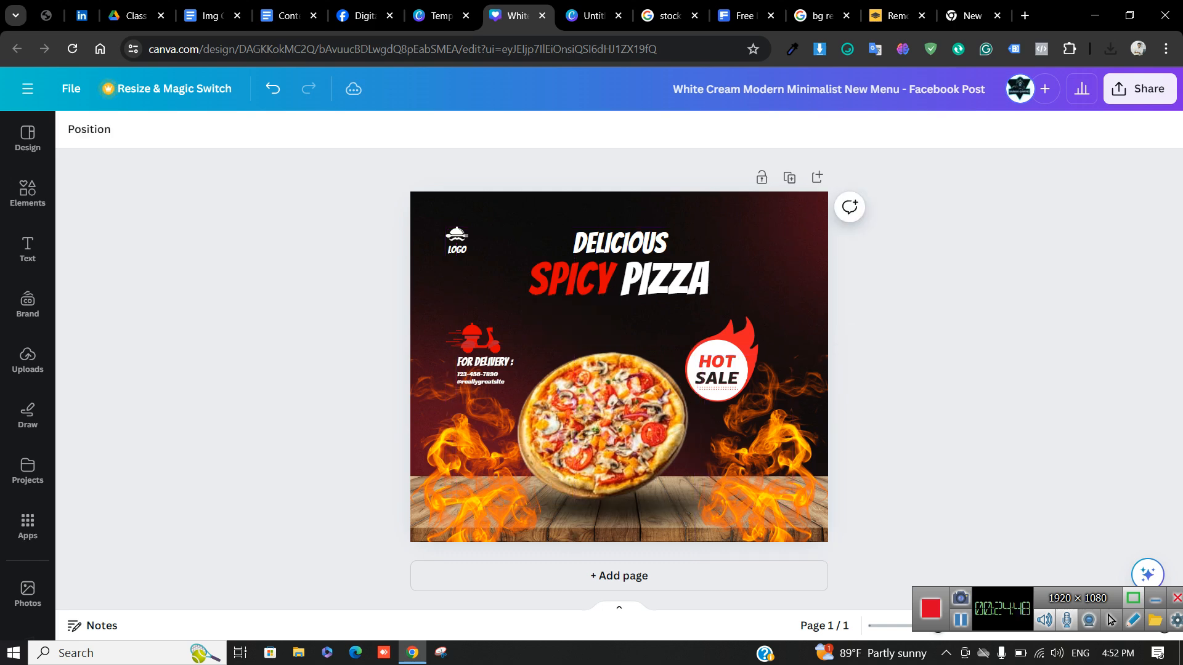
pyautogui.click(610, 425)
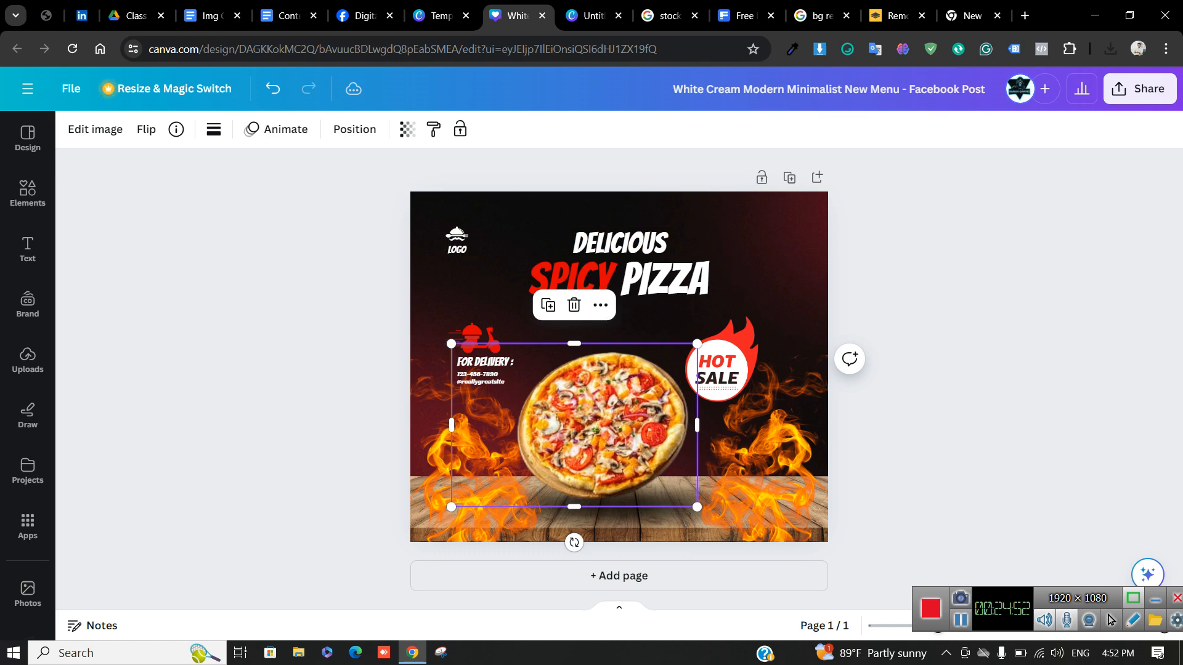
# Delete the pizza cut-out and search the elements for 'burger'
pyautogui.press('Delete')
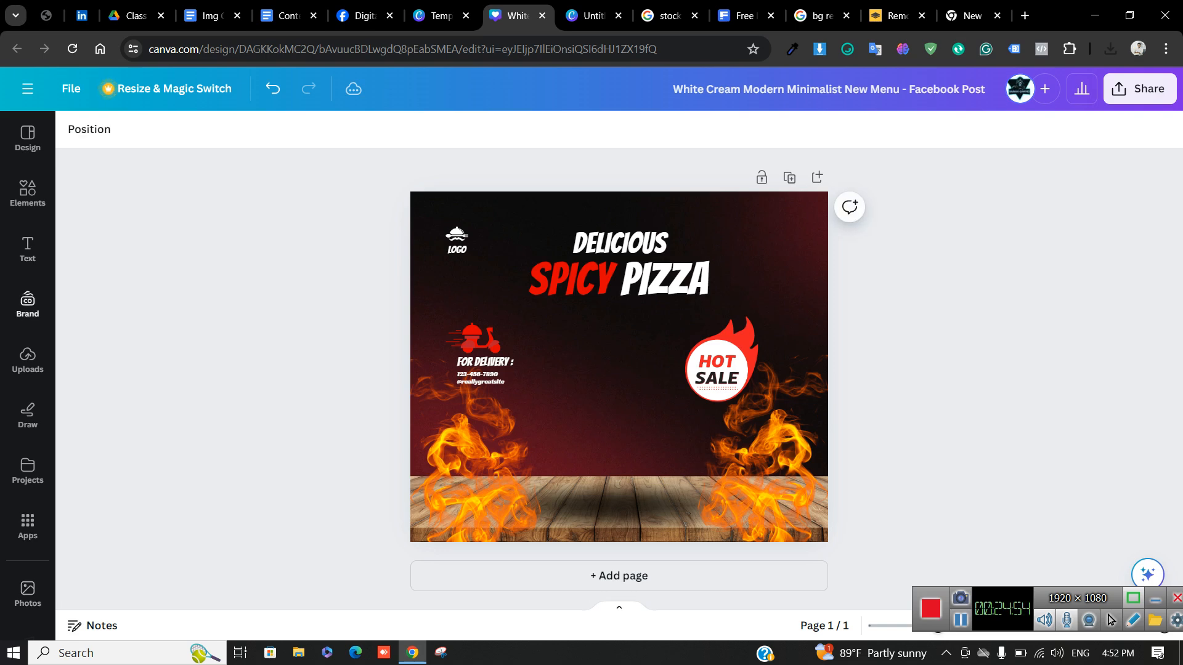
pyautogui.click(28, 194)
pyautogui.doubleClick(123, 139)
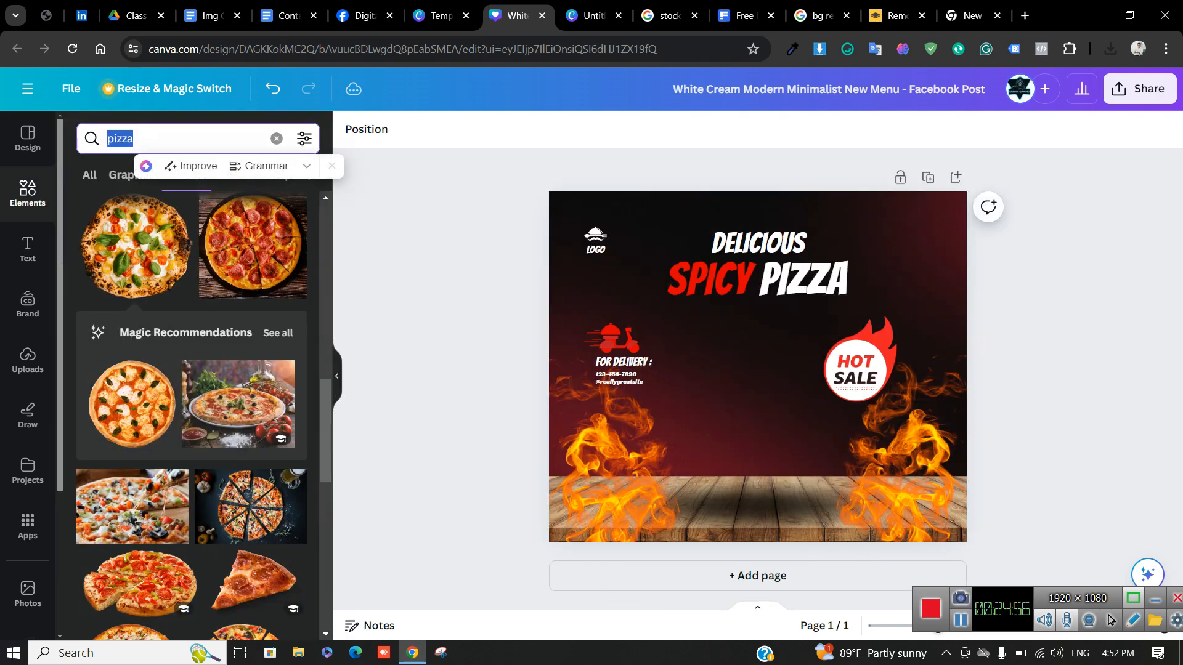
pyautogui.write('burger')
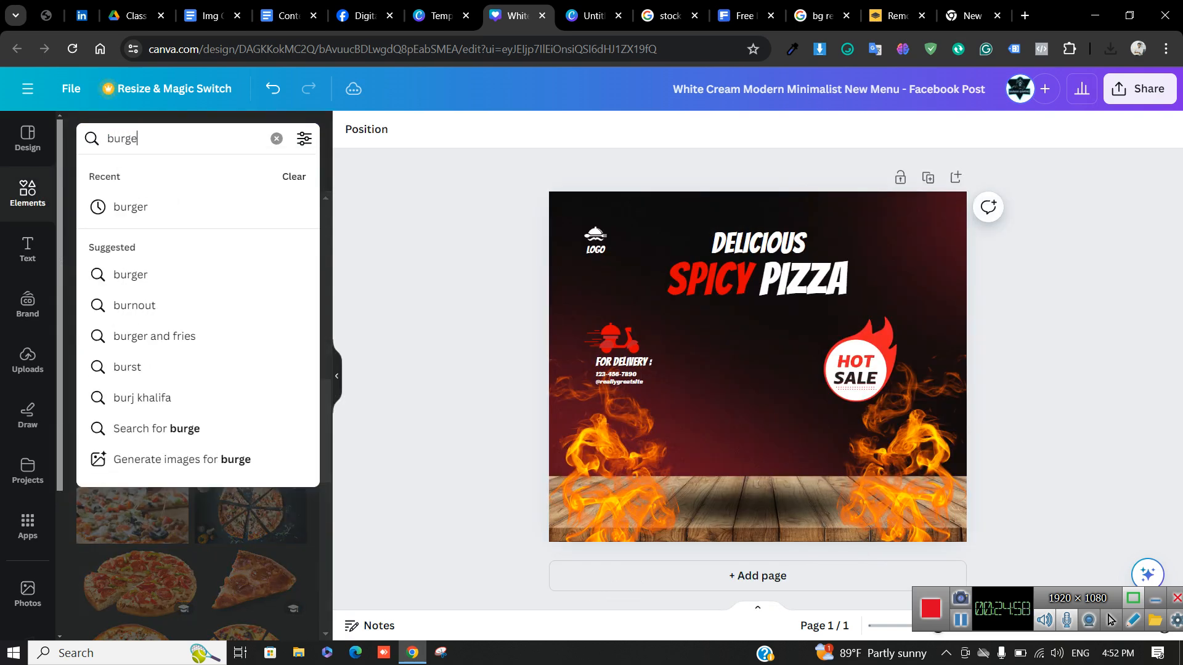
pyautogui.press('Return')
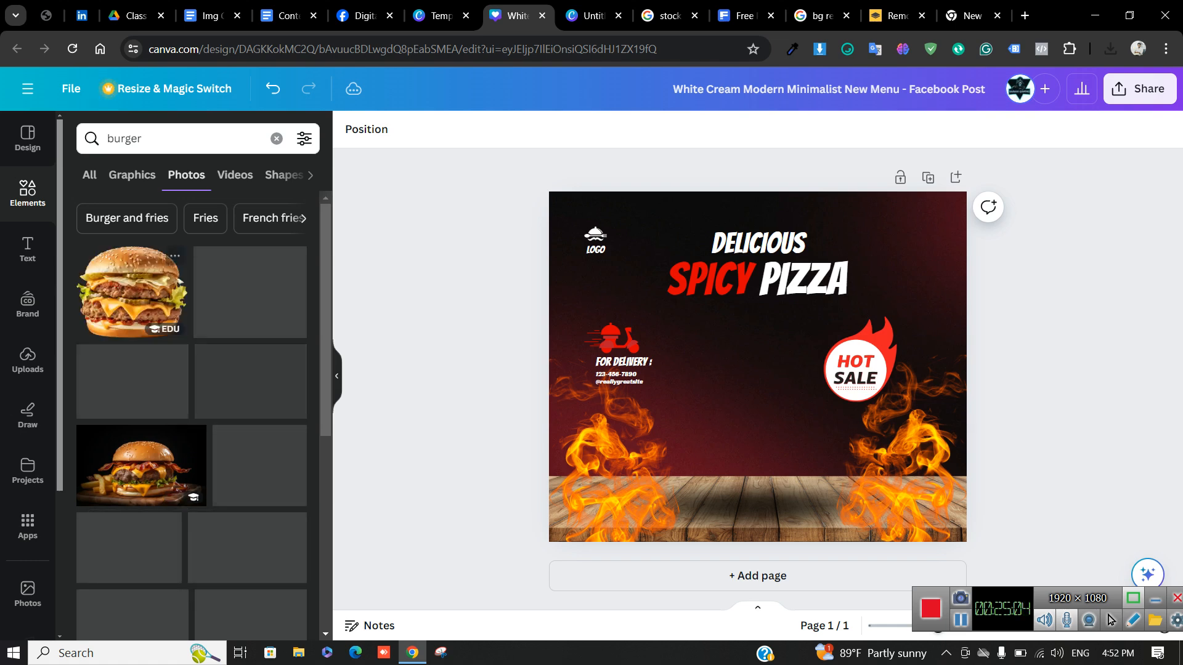
# Add the first cheeseburger photo, shrunk onto the wooden table beside the HOT SALE badge
pyautogui.click(131, 292)
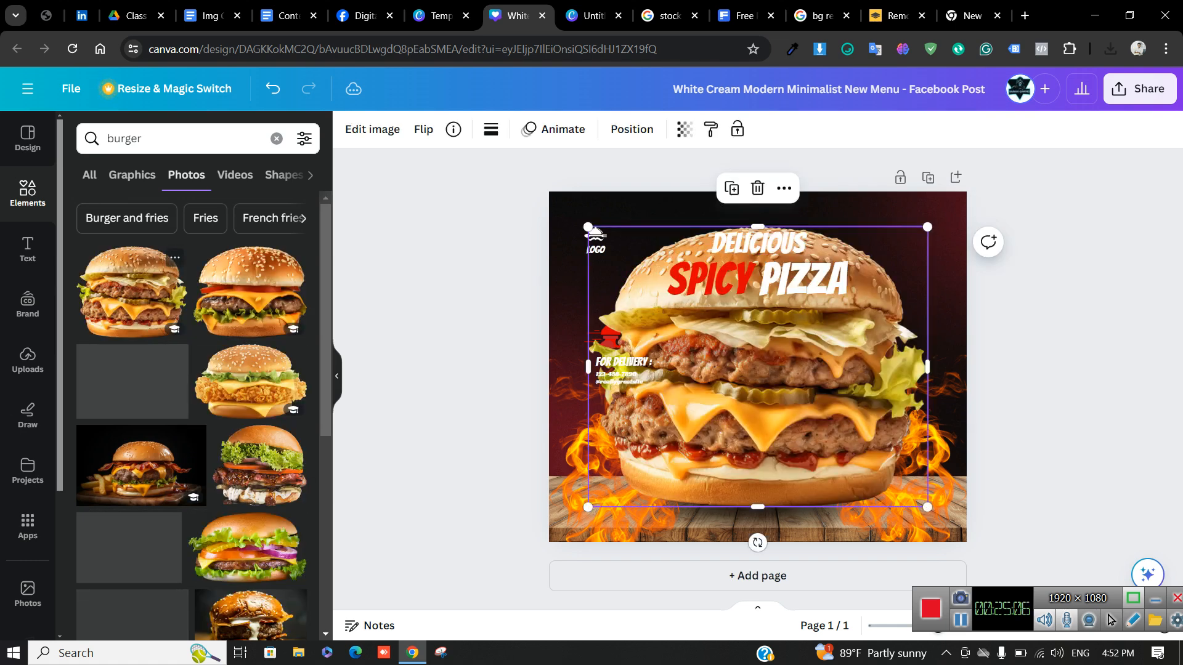
pyautogui.moveTo(589, 226); pyautogui.dragTo(727, 343)
pyautogui.moveTo(816, 419); pyautogui.dragTo(735, 415)
pyautogui.moveTo(846, 339); pyautogui.dragTo(812, 367)
pyautogui.moveTo(752, 425); pyautogui.dragTo(771, 425)
pyautogui.press('Escape')
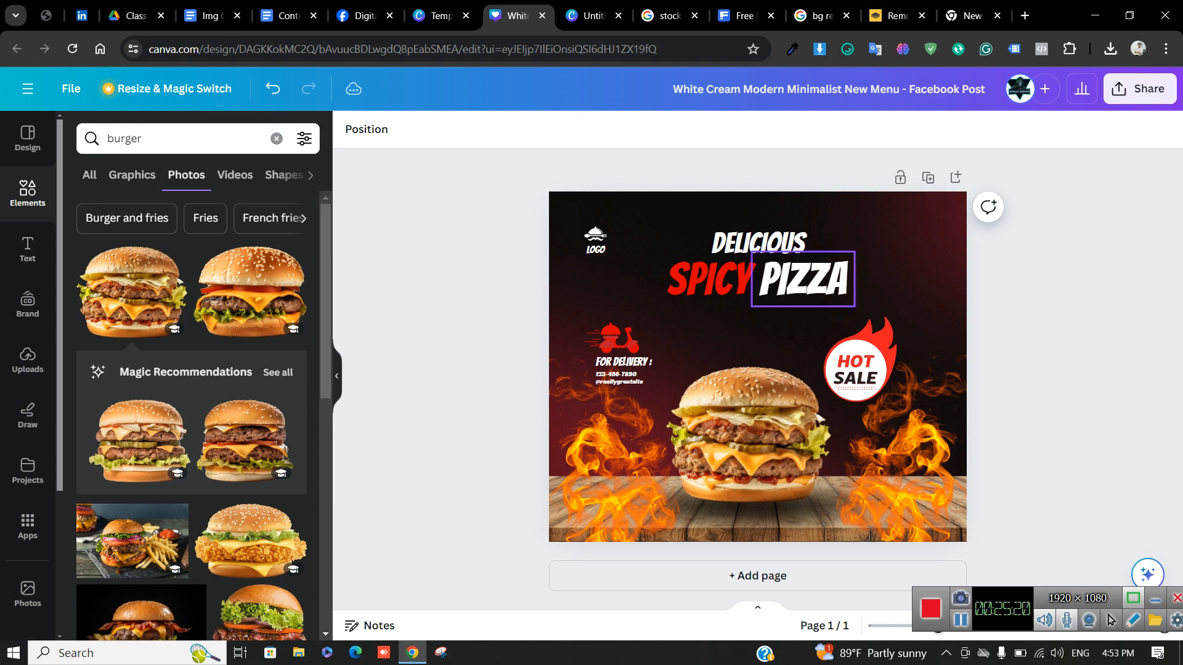
# Replace PIZZA with BURGER in the headline, widening the box to keep it on one line
pyautogui.doubleClick(803, 279)
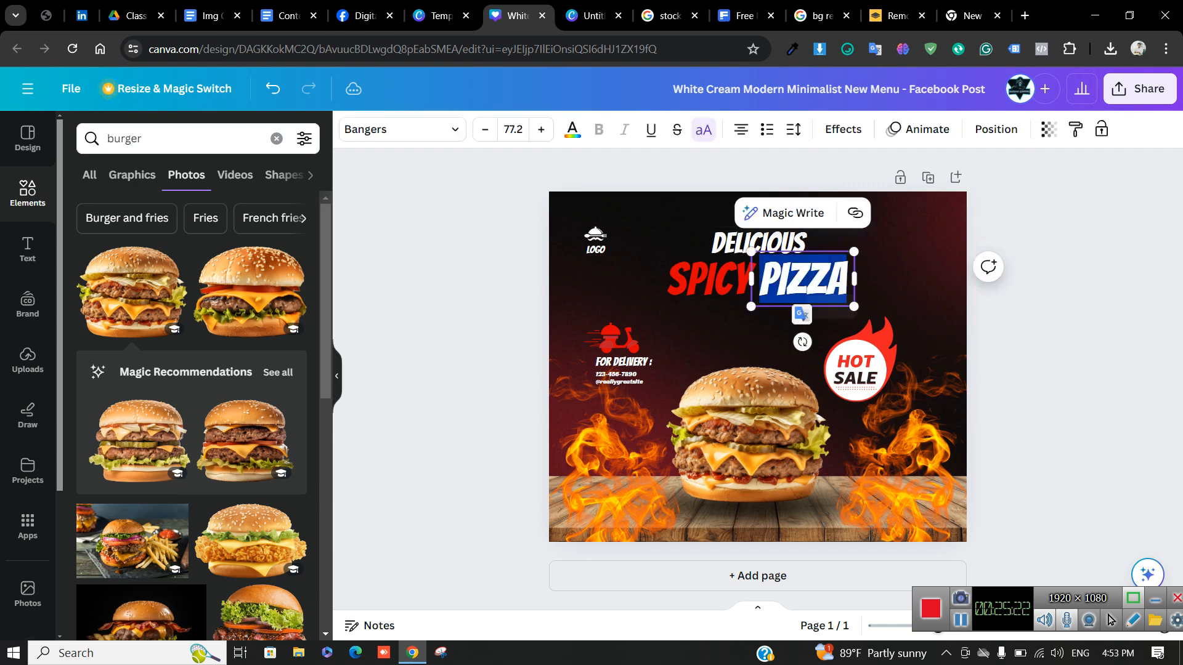
pyautogui.write('BURGER')
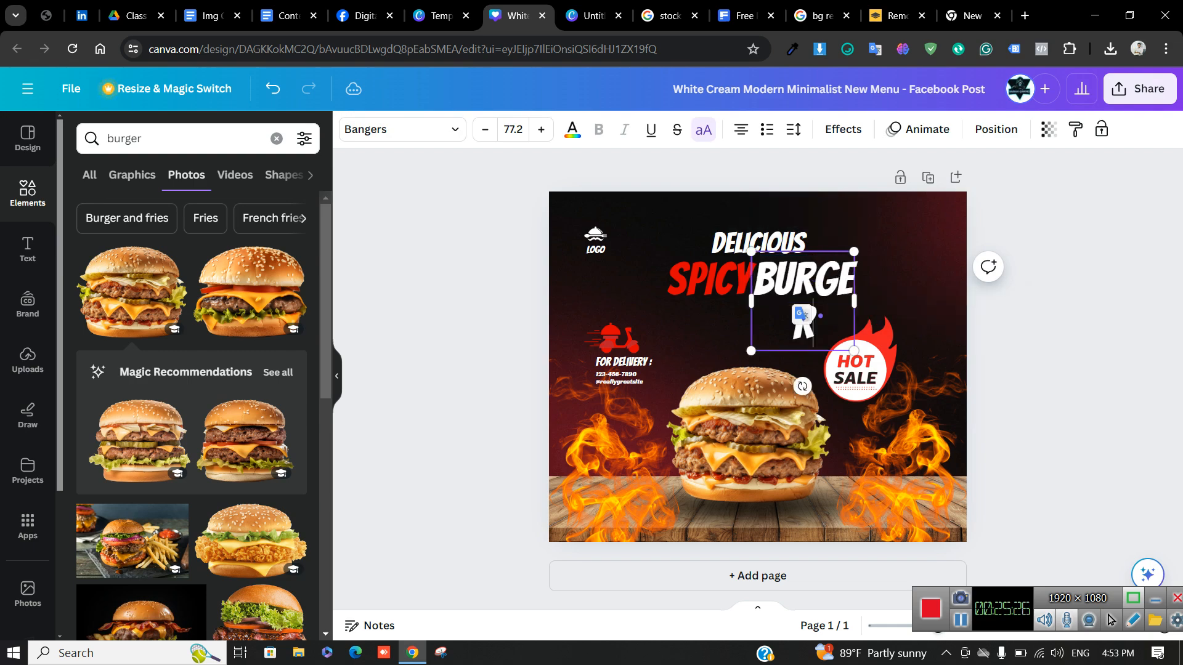
pyautogui.moveTo(854, 300); pyautogui.dragTo(878, 301)
pyautogui.press('Escape')
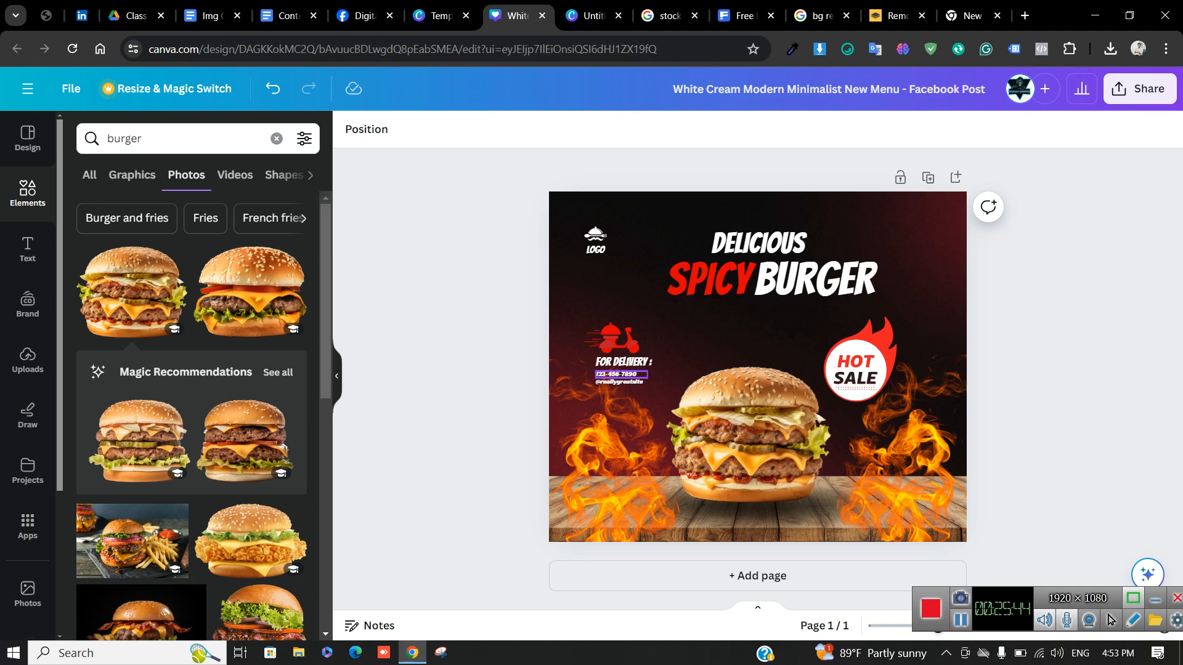
pyautogui.doubleClick(620, 375)
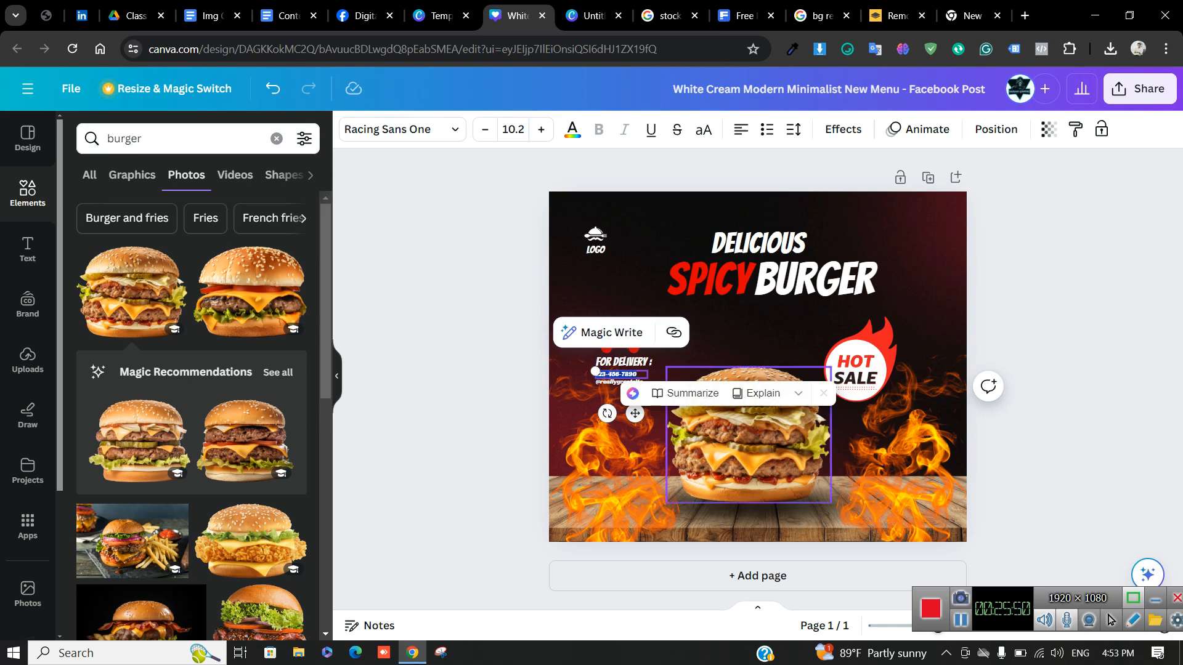
pyautogui.click(622, 375)
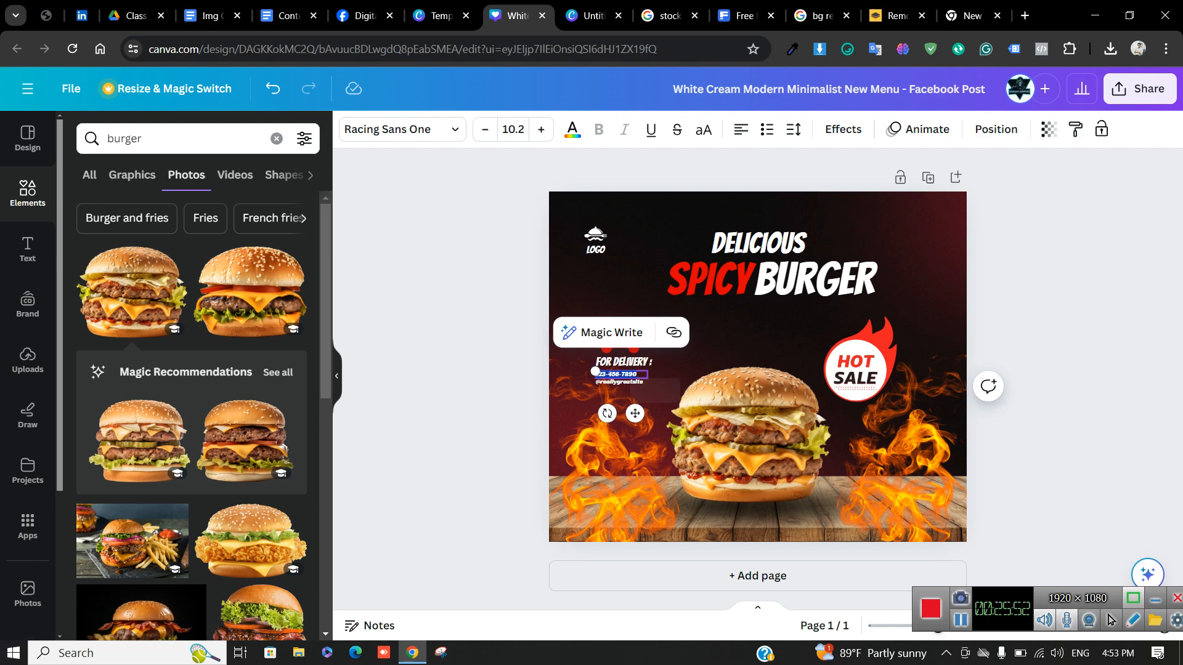
pyautogui.press('Escape')
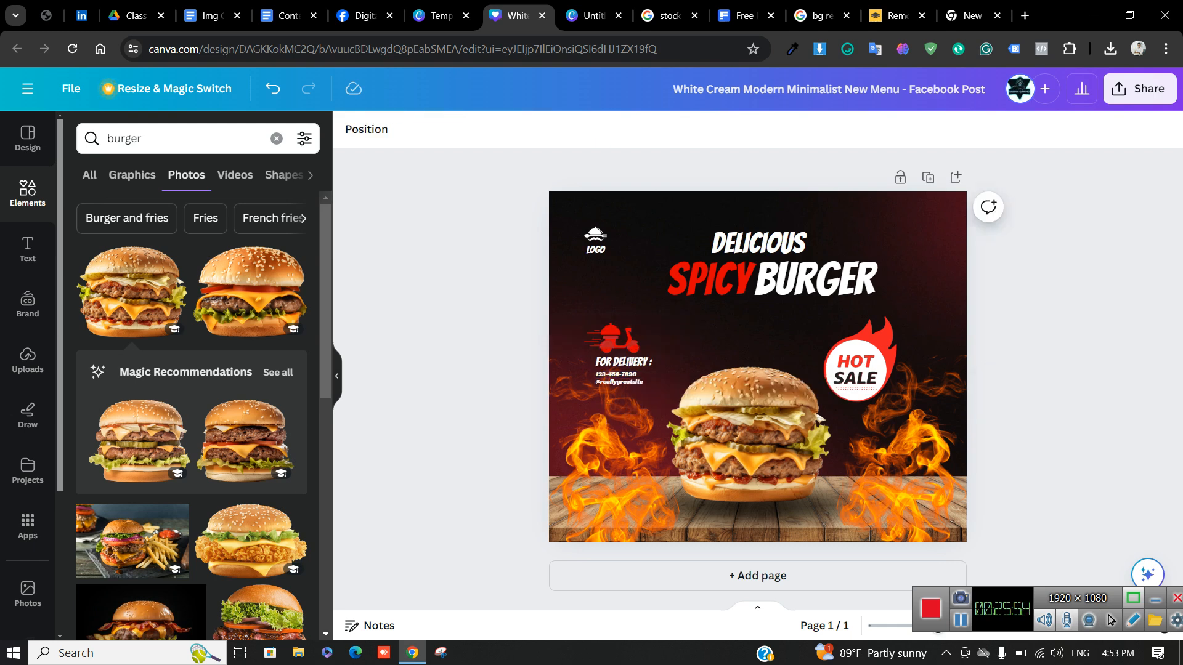
pyautogui.click(623, 374)
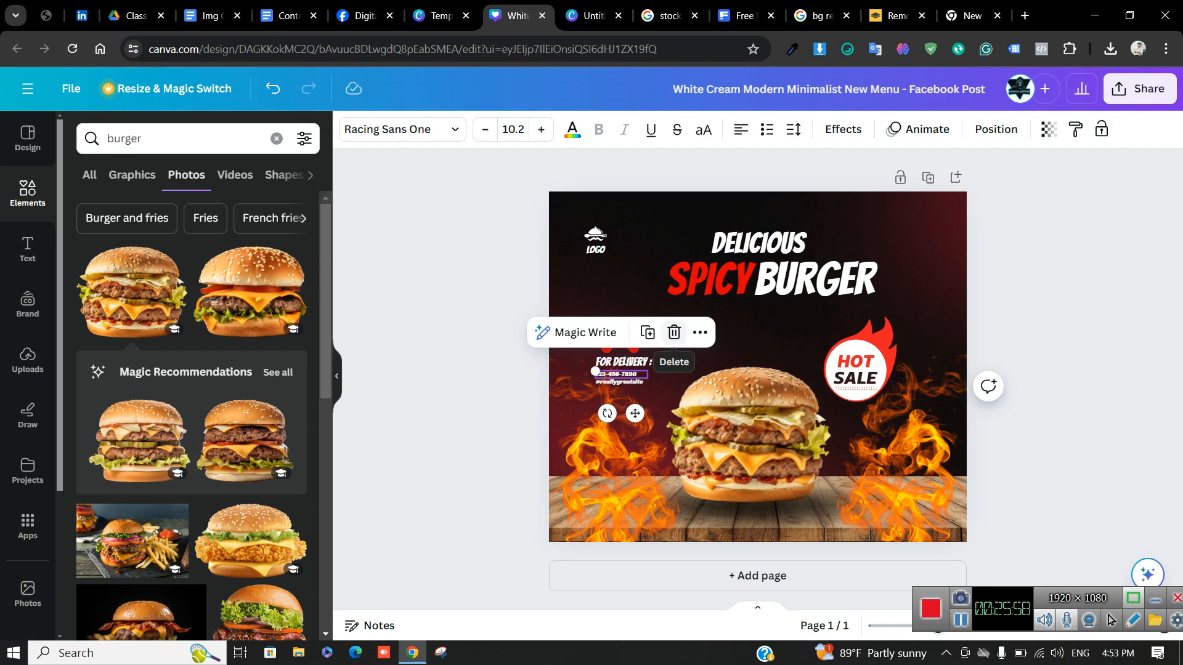
pyautogui.press('Delete')
pyautogui.doubleClick(623, 382)
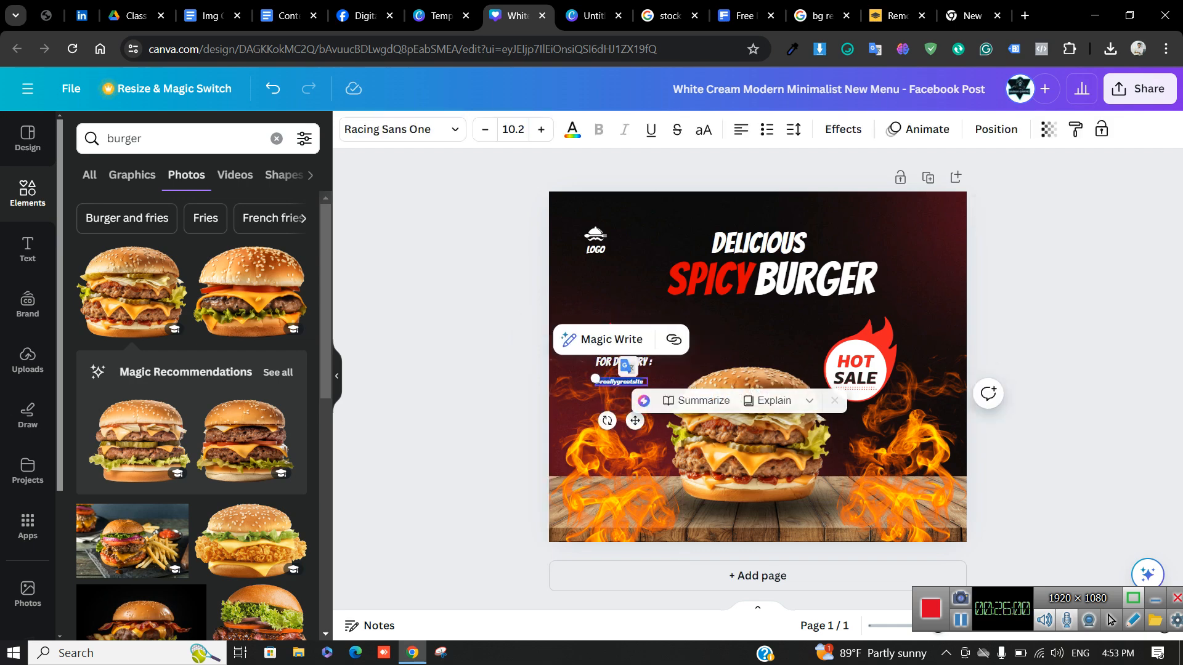
pyautogui.moveTo(595, 378); pyautogui.dragTo(620, 387)
pyautogui.click(493, 377)
pyautogui.doubleClick(620, 387)
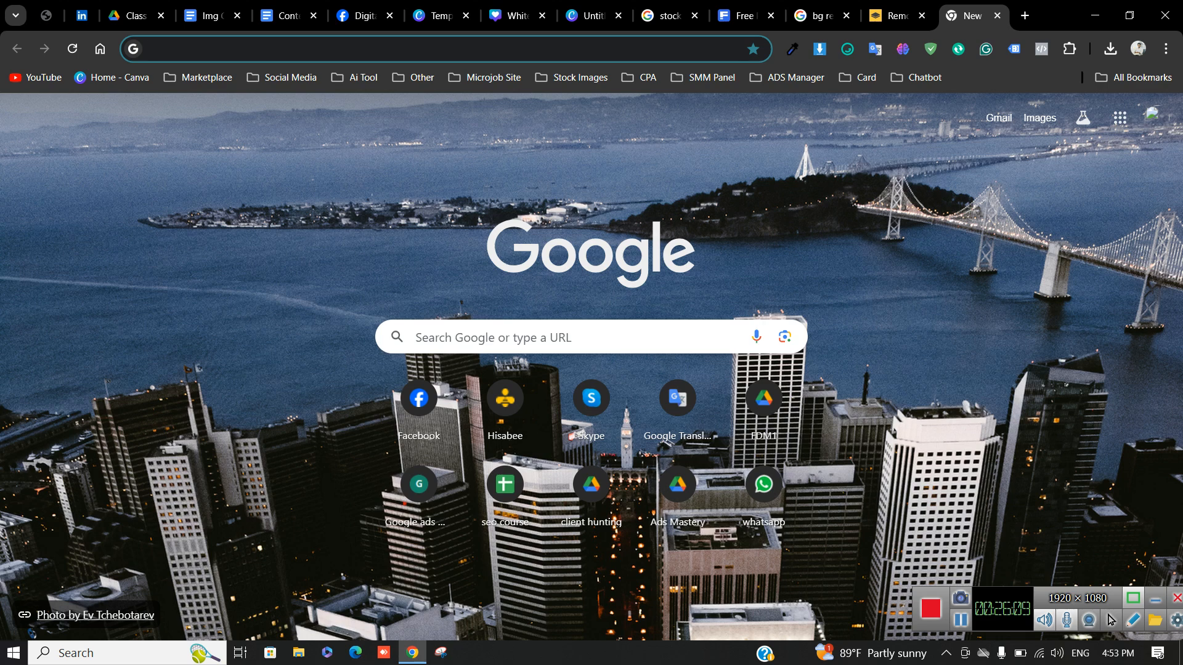
pyautogui.click(968, 16)
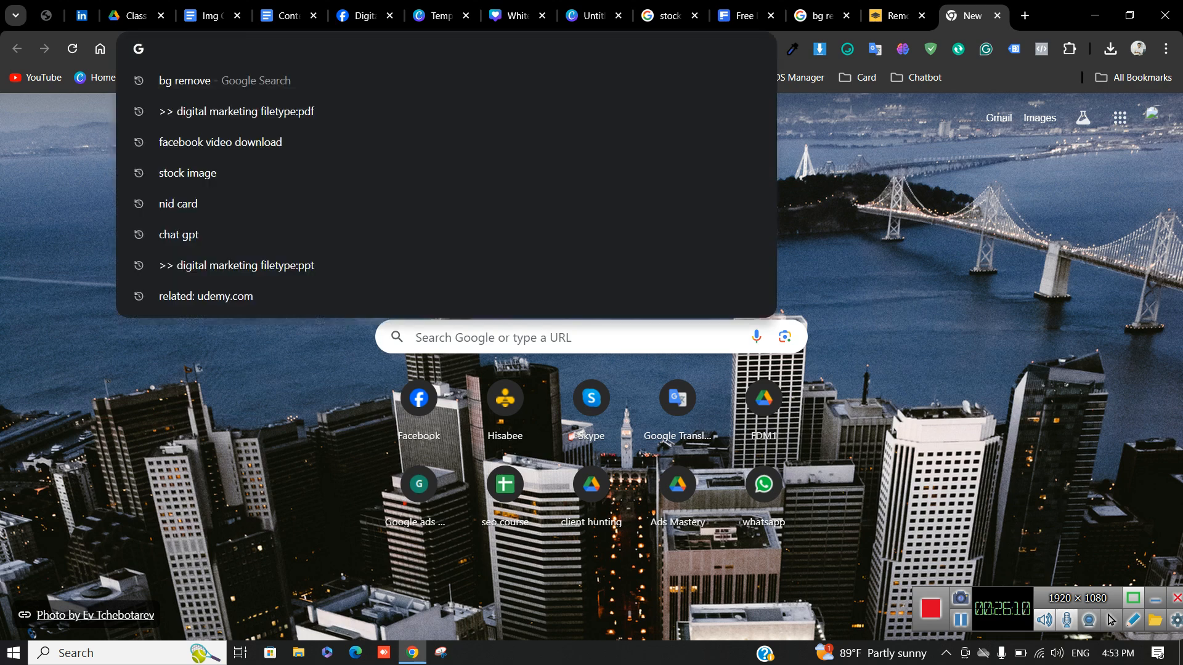
# Search Google for pizza and open the Pizza Hut BD result in a new tab
pyautogui.write('pizza')
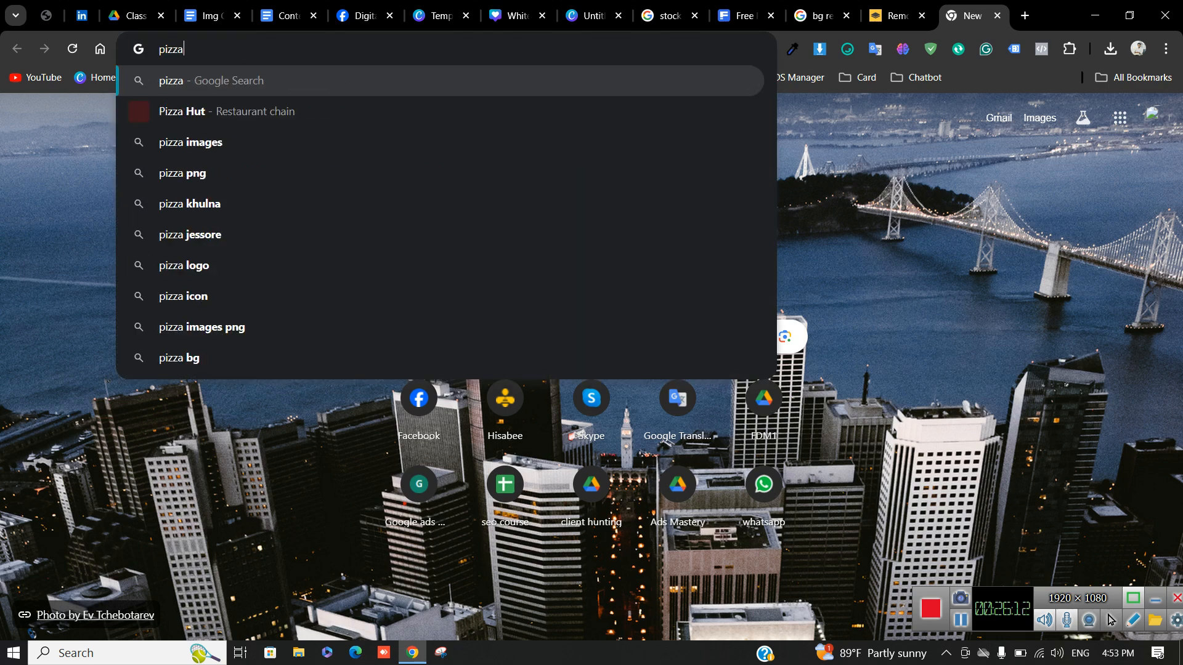
pyautogui.press('Return')
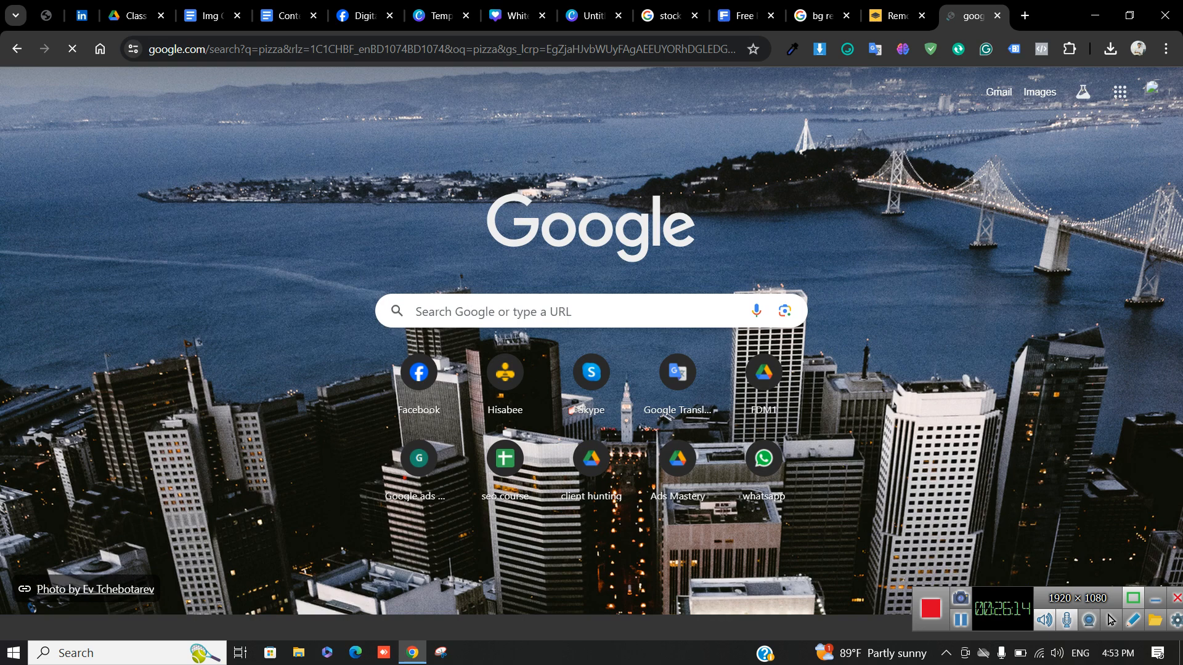
pyautogui.scroll(-3, 308, 345)
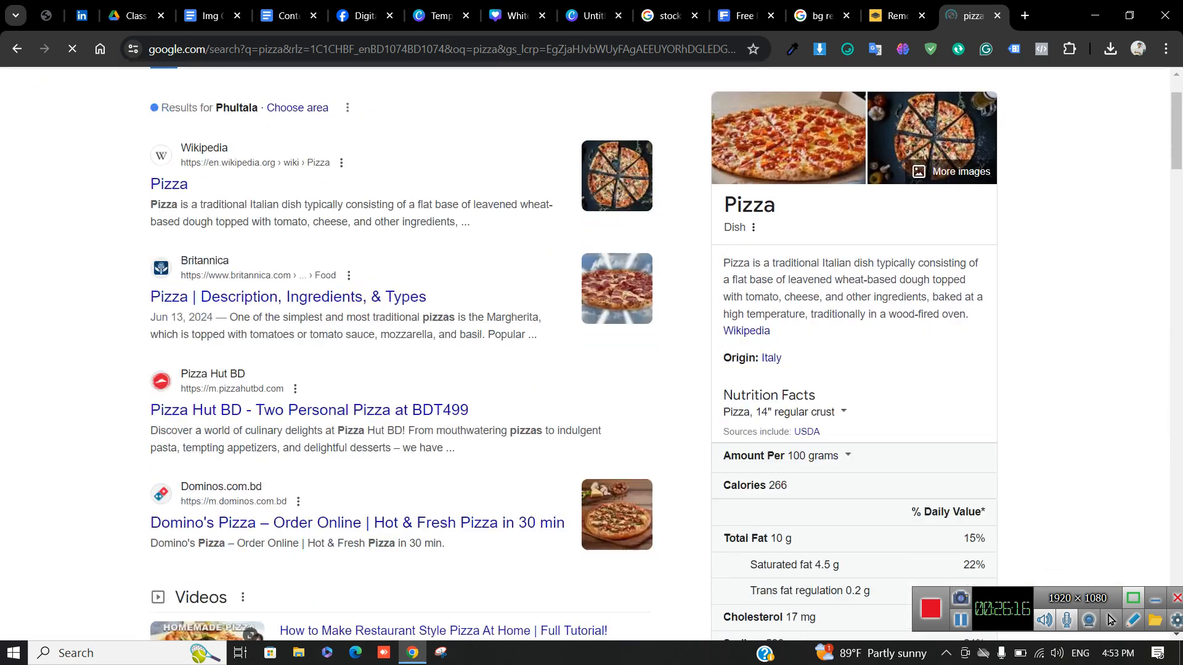
pyautogui.scroll(-2, 308, 345)
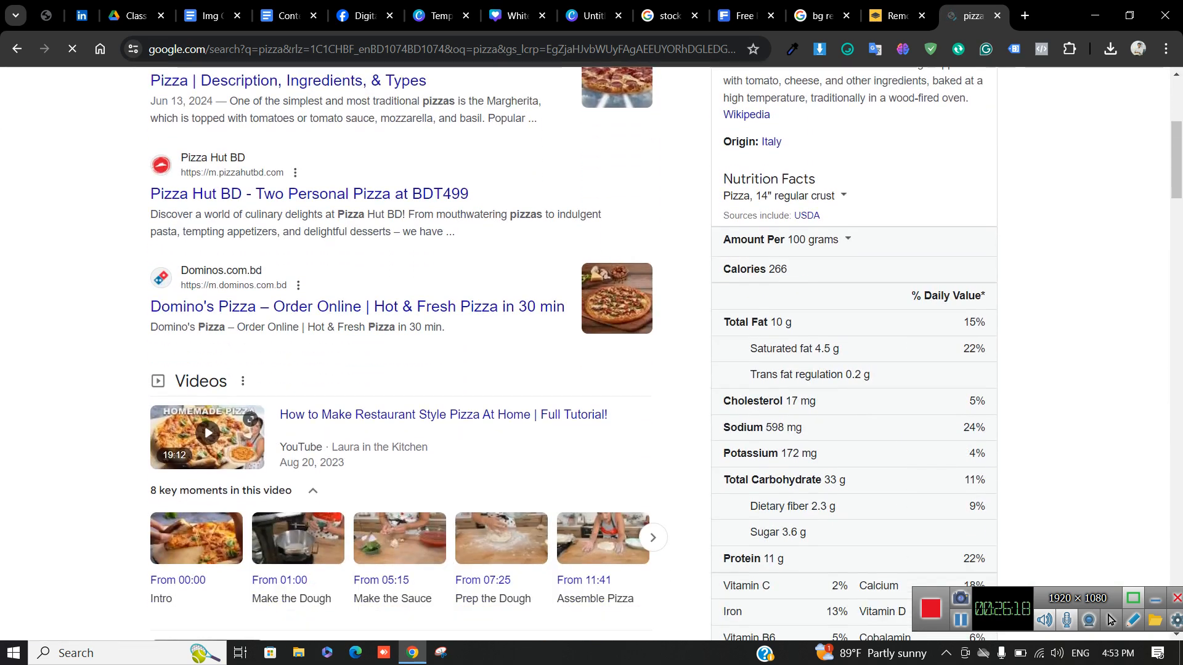
pyautogui.click(308, 193)
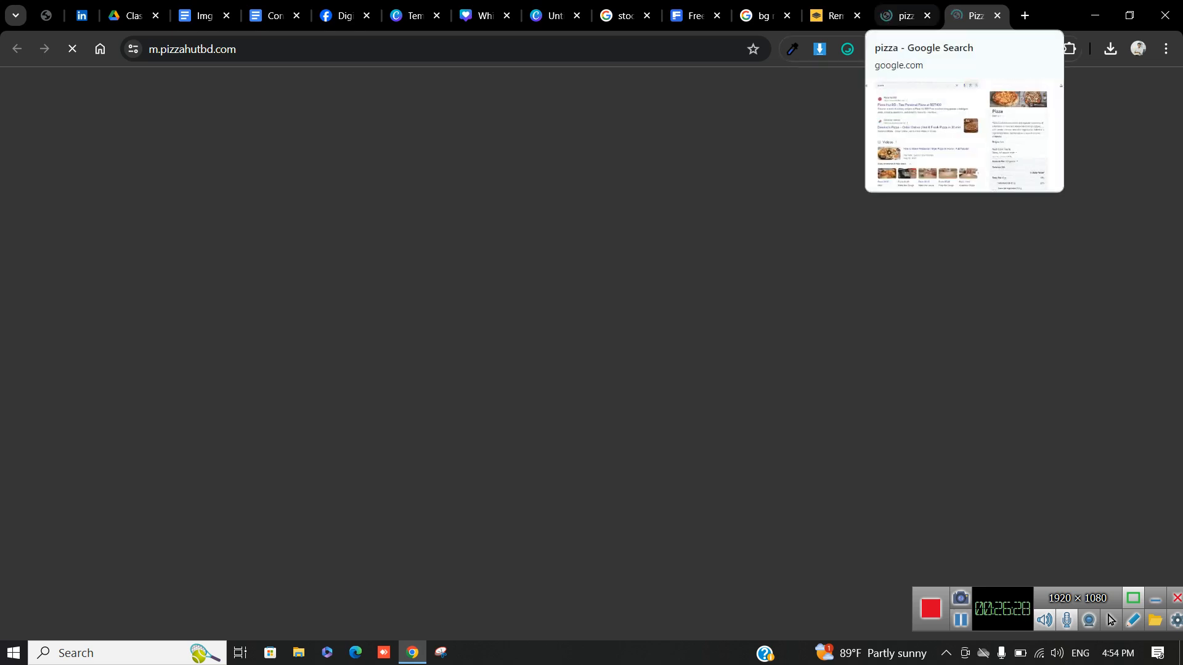
# Check the loaded Pizza Hut BD page and select its pizzahutbd.com address
pyautogui.click(904, 15)
pyautogui.click(974, 15)
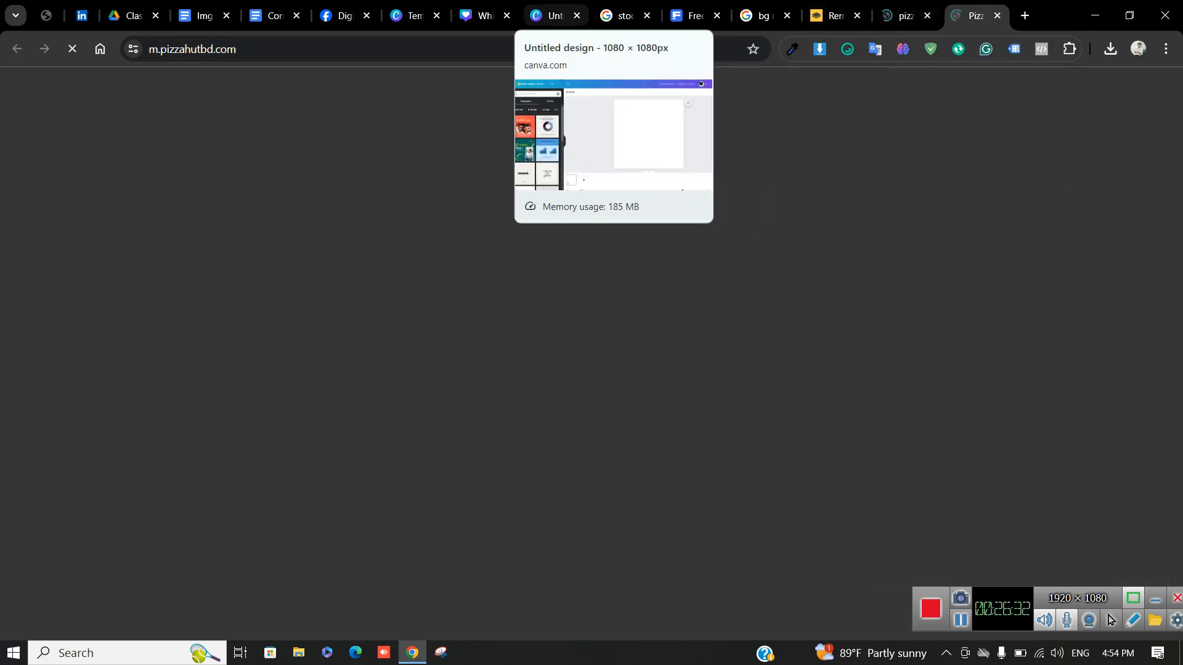
pyautogui.click(483, 16)
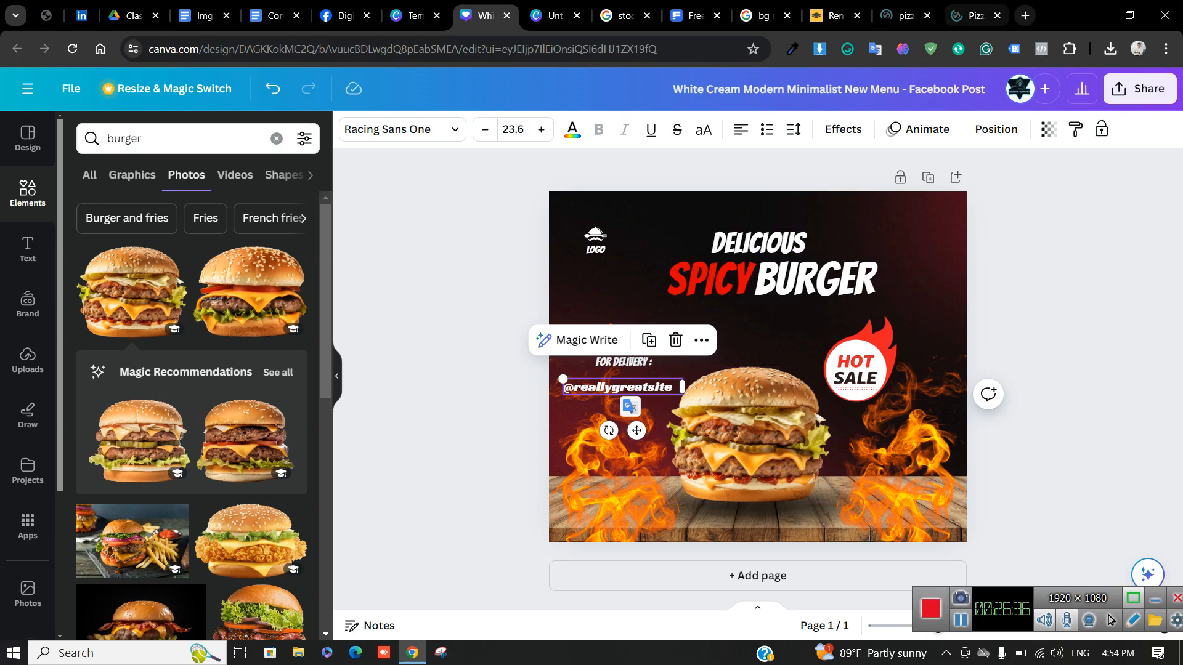
pyautogui.click(976, 16)
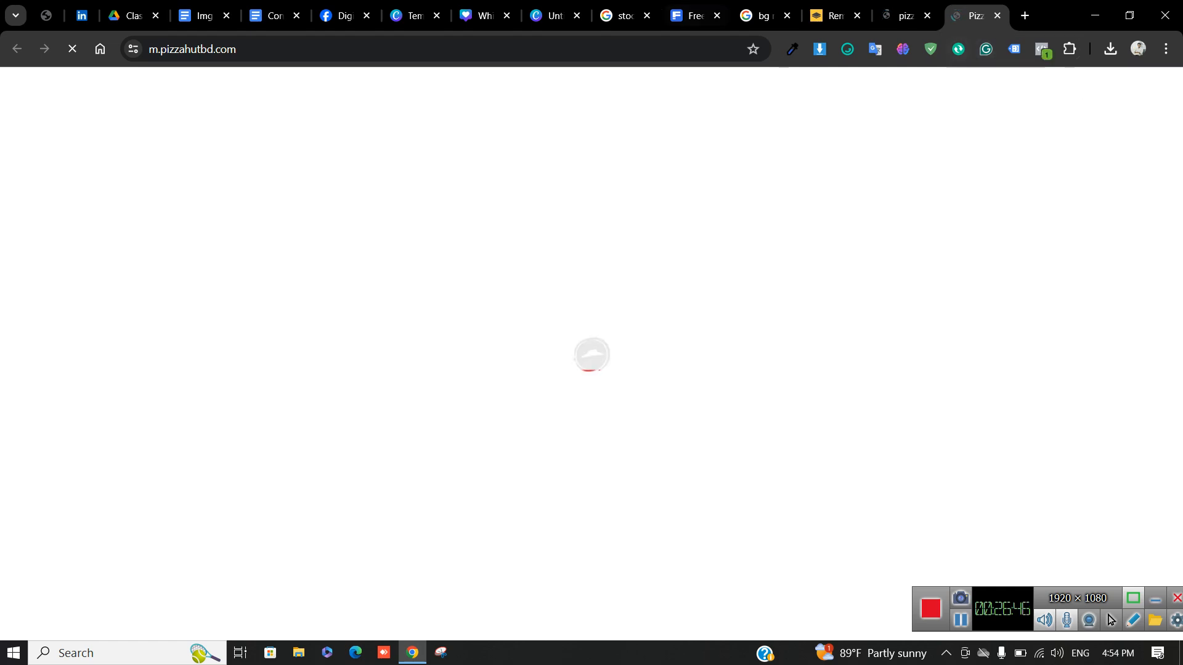
pyautogui.click(394, 49)
pyautogui.click(394, 48)
pyautogui.tripleClick(395, 49)
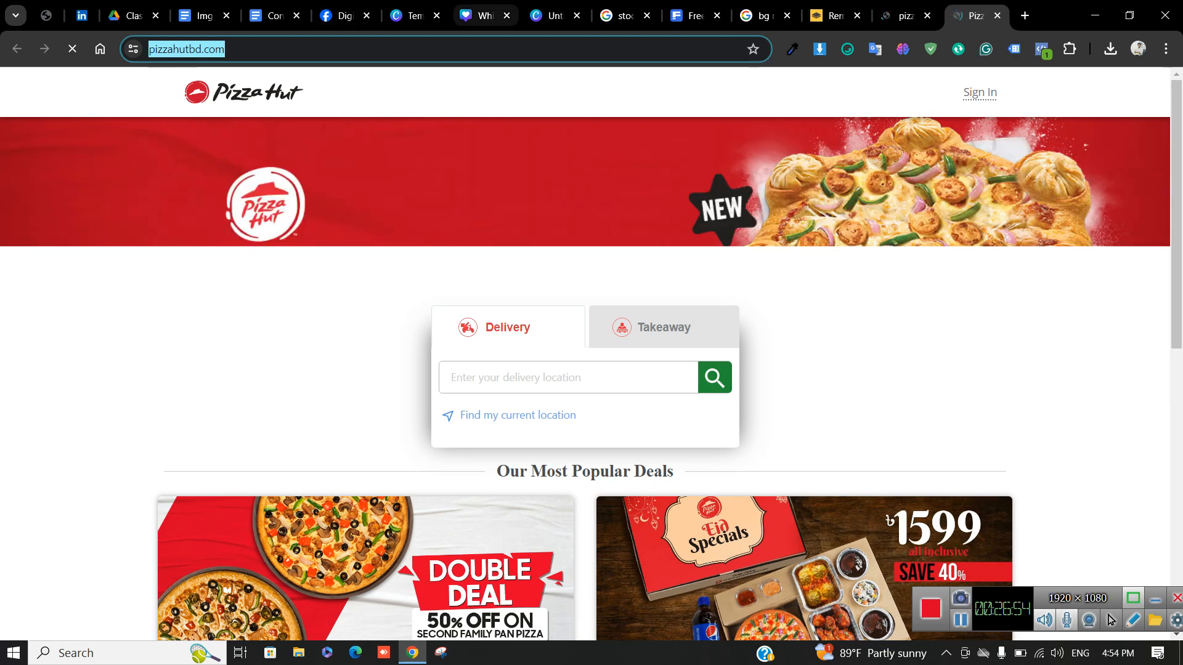
# Close the leftover template, background-remover, search and image tabs, ending on Pizza Hut BD
pyautogui.click(484, 15)
pyautogui.click(415, 15)
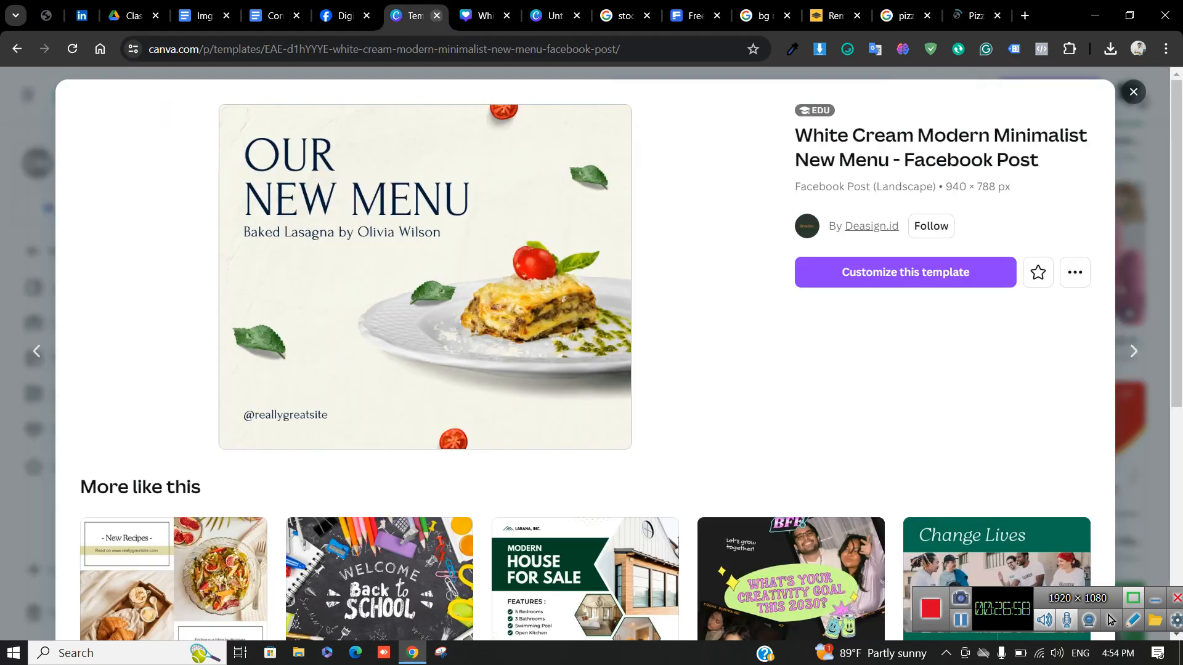
pyautogui.click(437, 16)
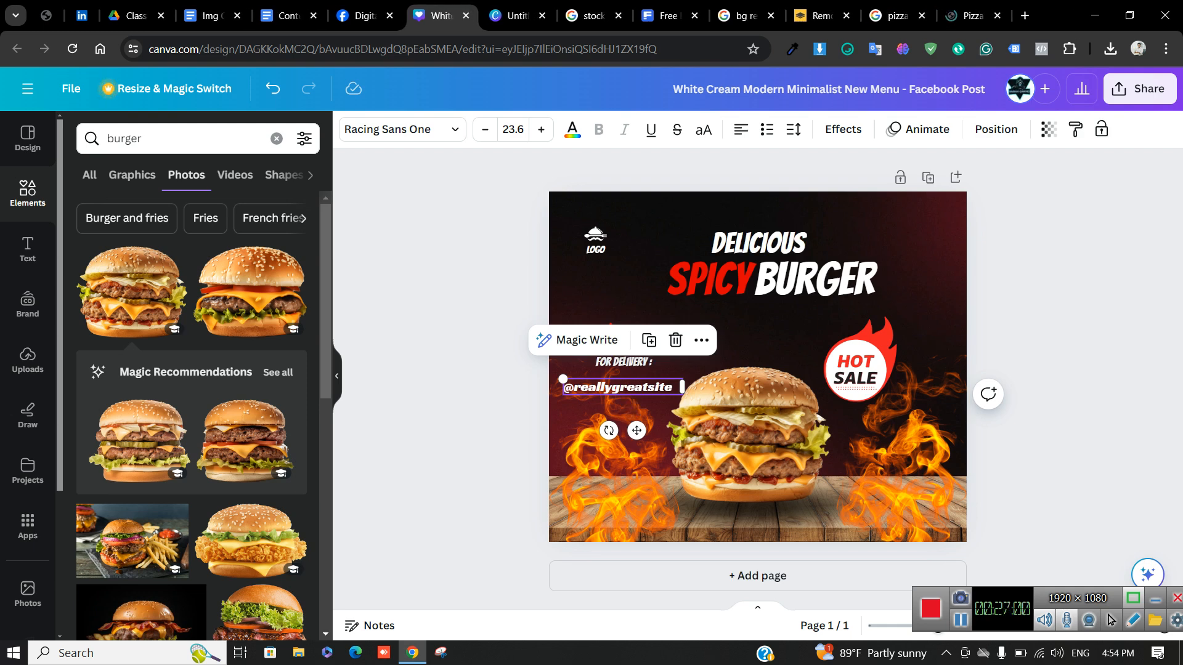
pyautogui.click(450, 277)
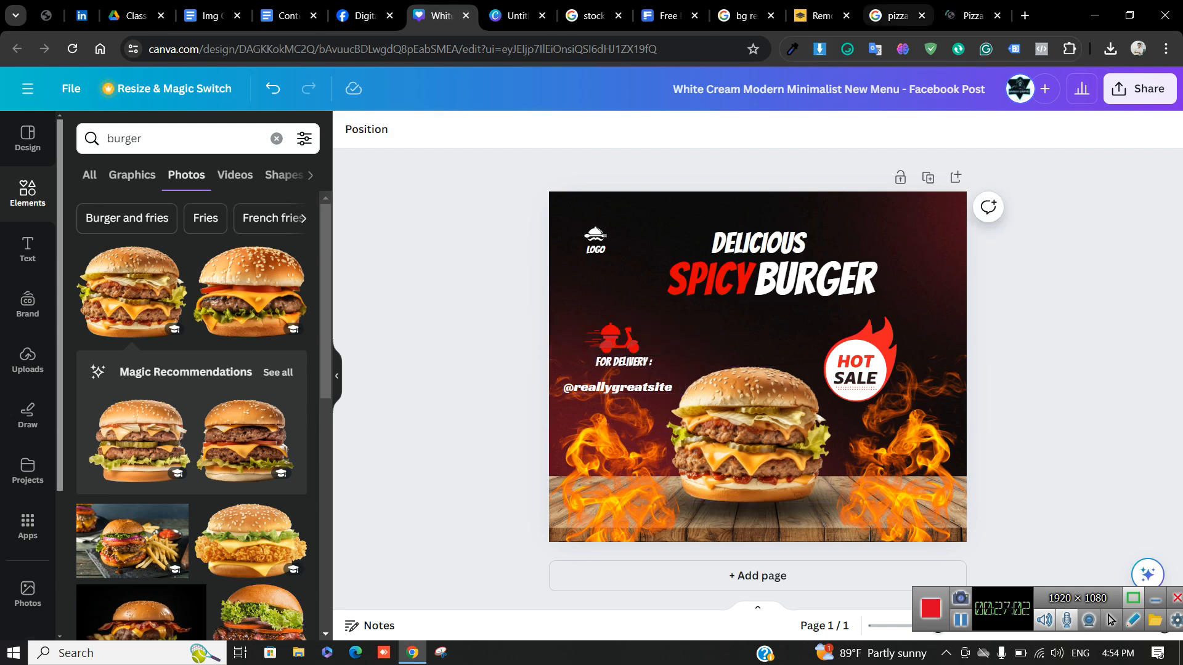
pyautogui.click(846, 15)
pyautogui.click(771, 16)
pyautogui.click(771, 15)
pyautogui.click(694, 15)
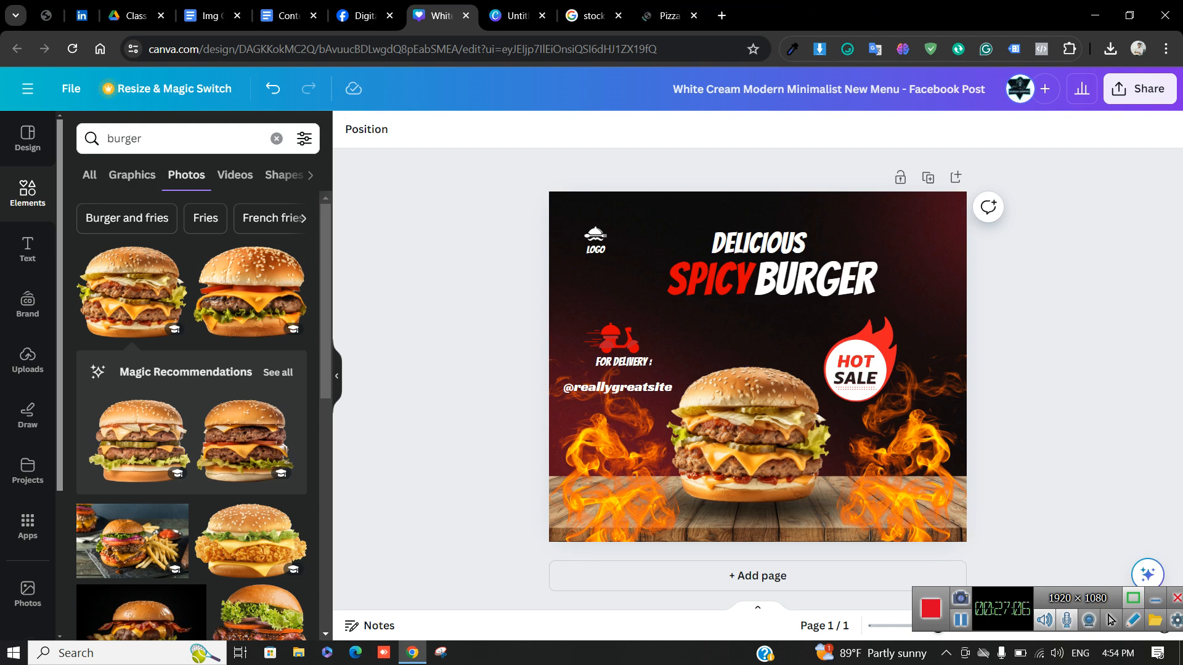
pyautogui.click(618, 16)
pyautogui.click(543, 15)
pyautogui.click(516, 15)
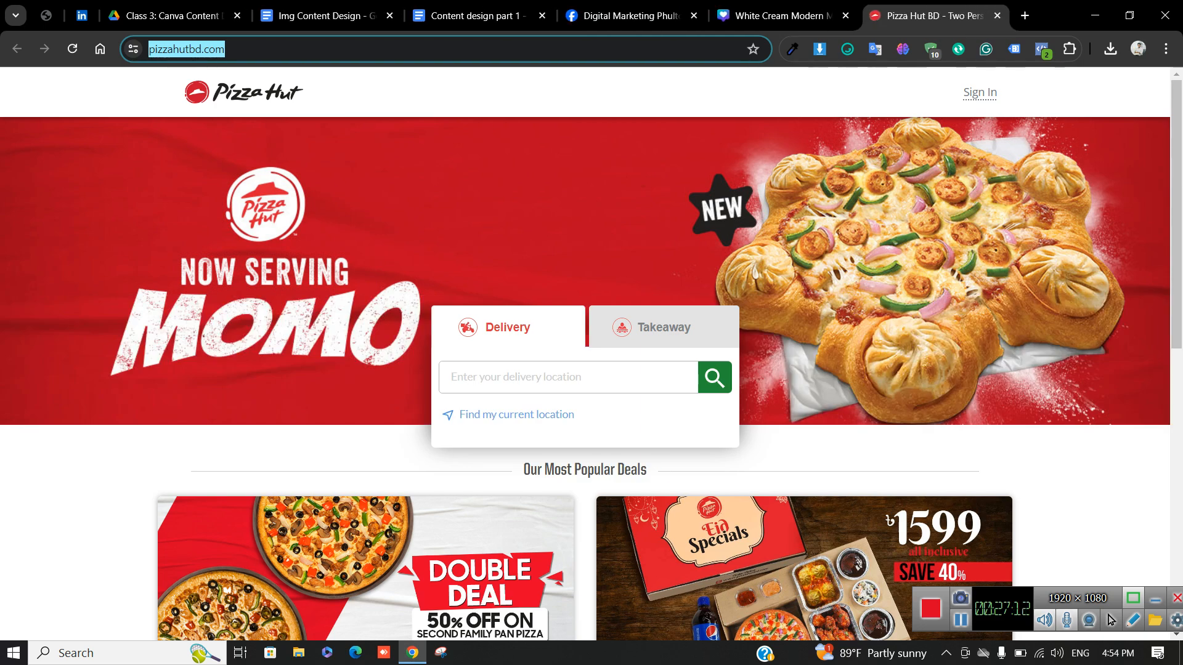
# Scroll through the Pizza Hut BD homepage's Momo banner and Most Popular Deals
pyautogui.scroll(-5, 585, 354)
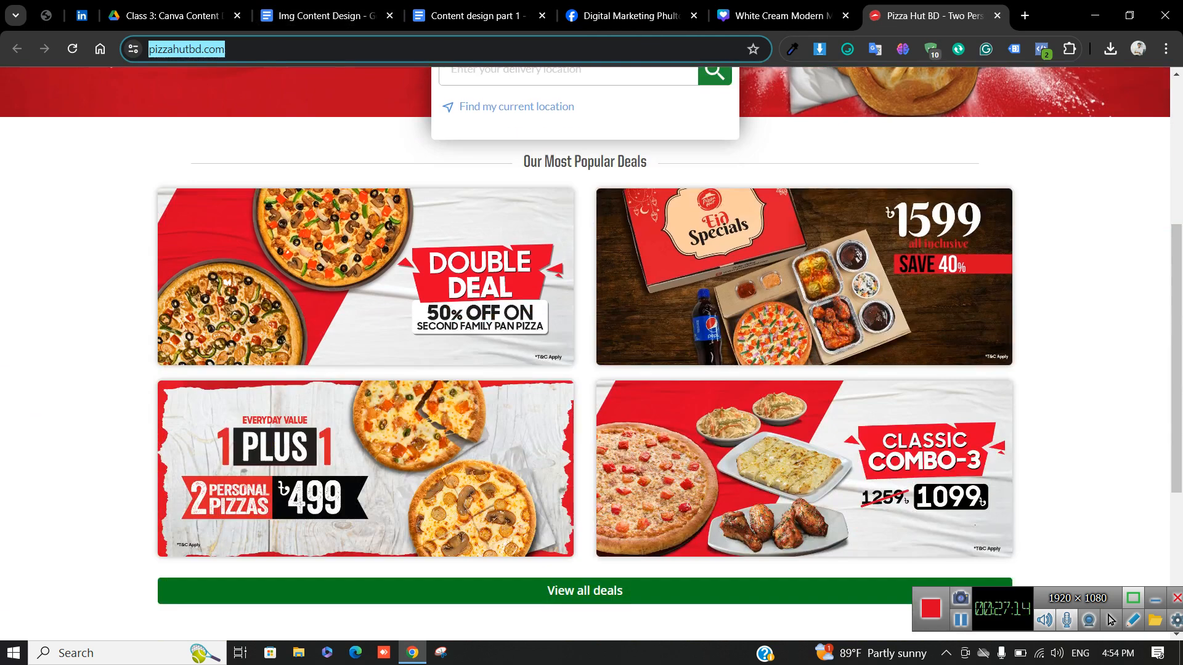
pyautogui.scroll(-2, 585, 354)
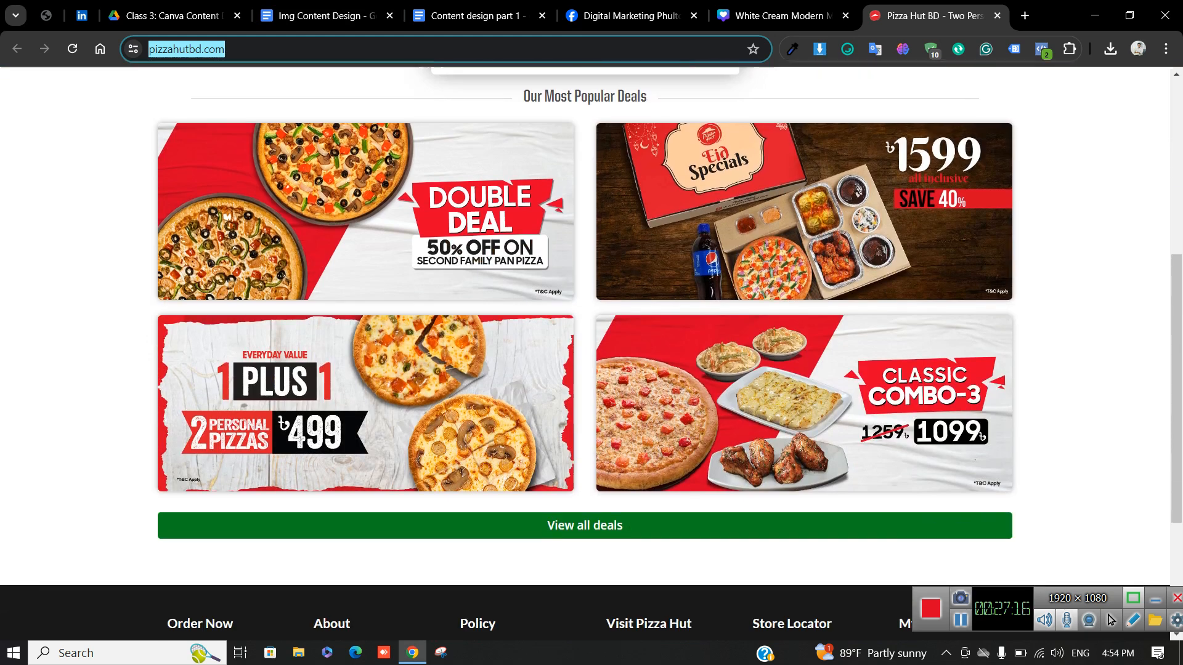
pyautogui.scroll(-2, 585, 354)
pyautogui.scroll(5, 585, 354)
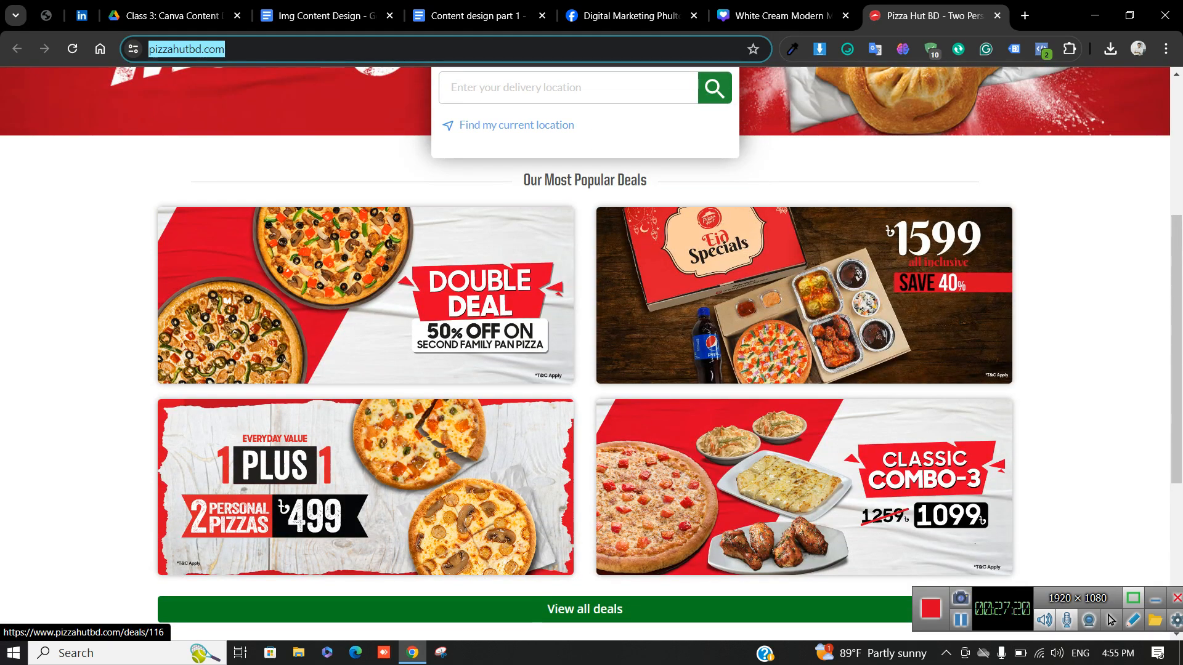
pyautogui.scroll(2, 585, 354)
pyautogui.scroll(-2, 585, 354)
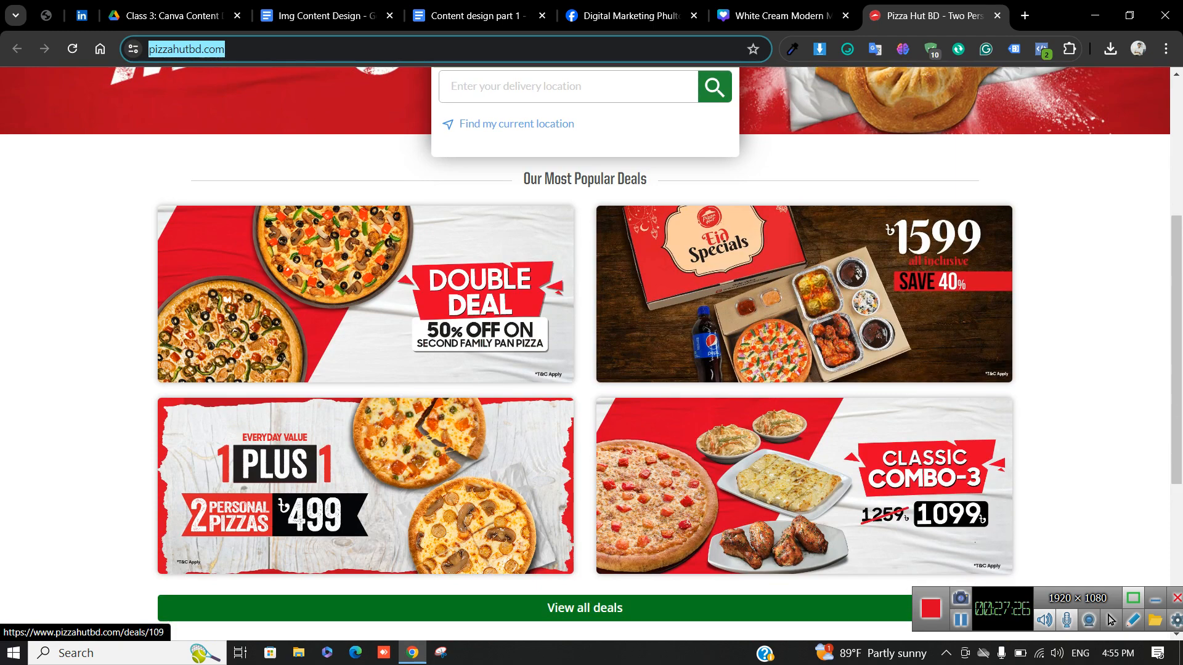
pyautogui.scroll(-2, 585, 355)
pyautogui.scroll(7, 585, 355)
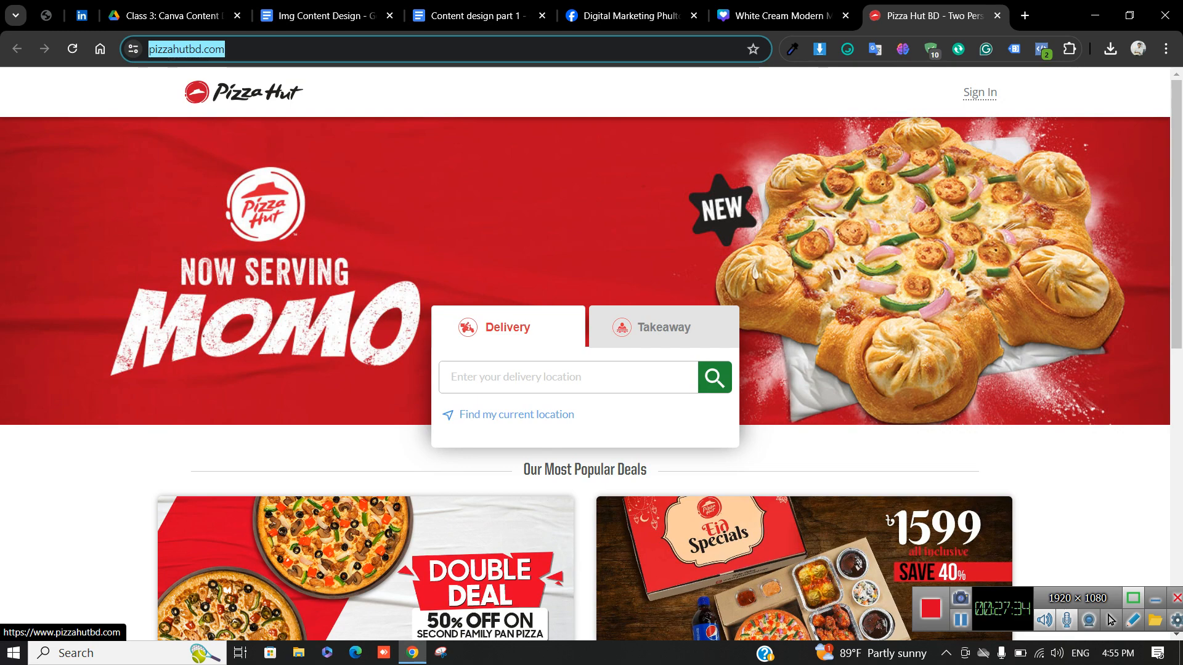
# Copy the Pizza Hut logo image from the site's header
pyautogui.rightClick(232, 91)
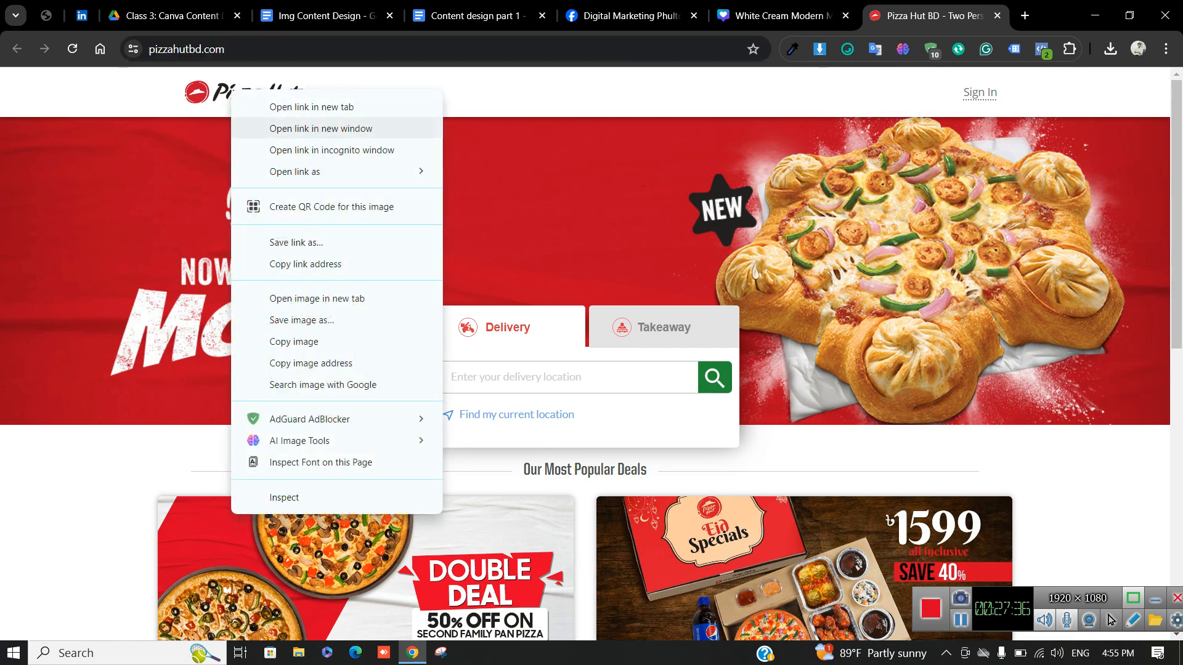
pyautogui.click(213, 92)
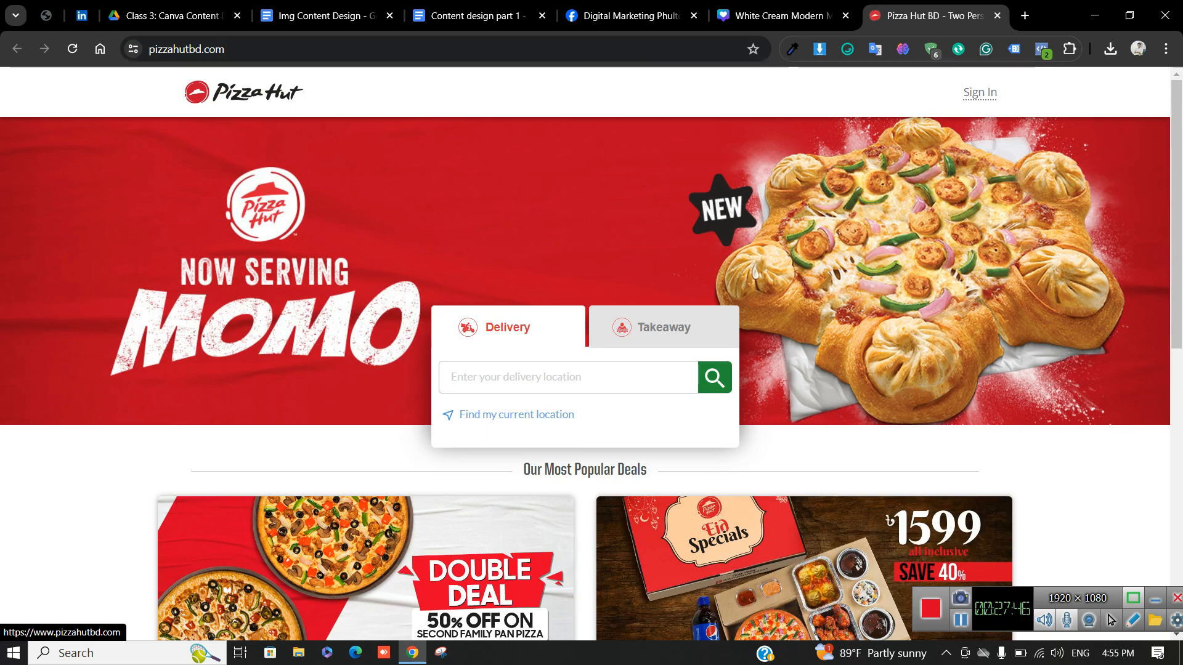
pyautogui.rightClick(220, 100)
pyautogui.click(278, 346)
pyautogui.rightClick(208, 93)
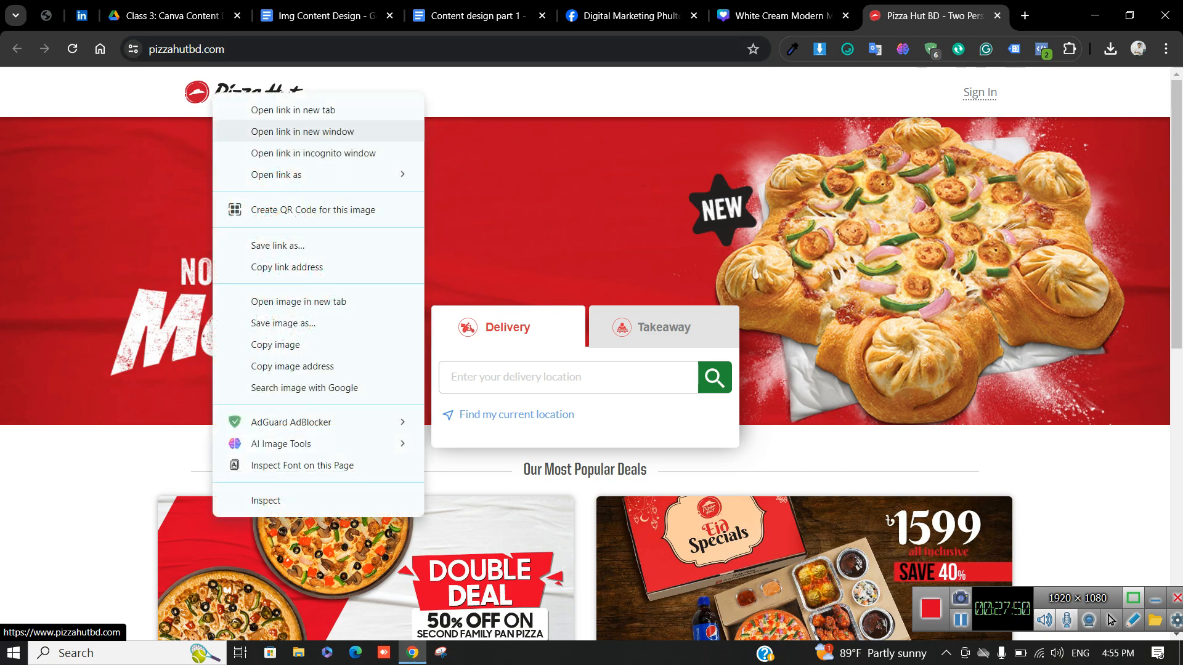
pyautogui.click(265, 344)
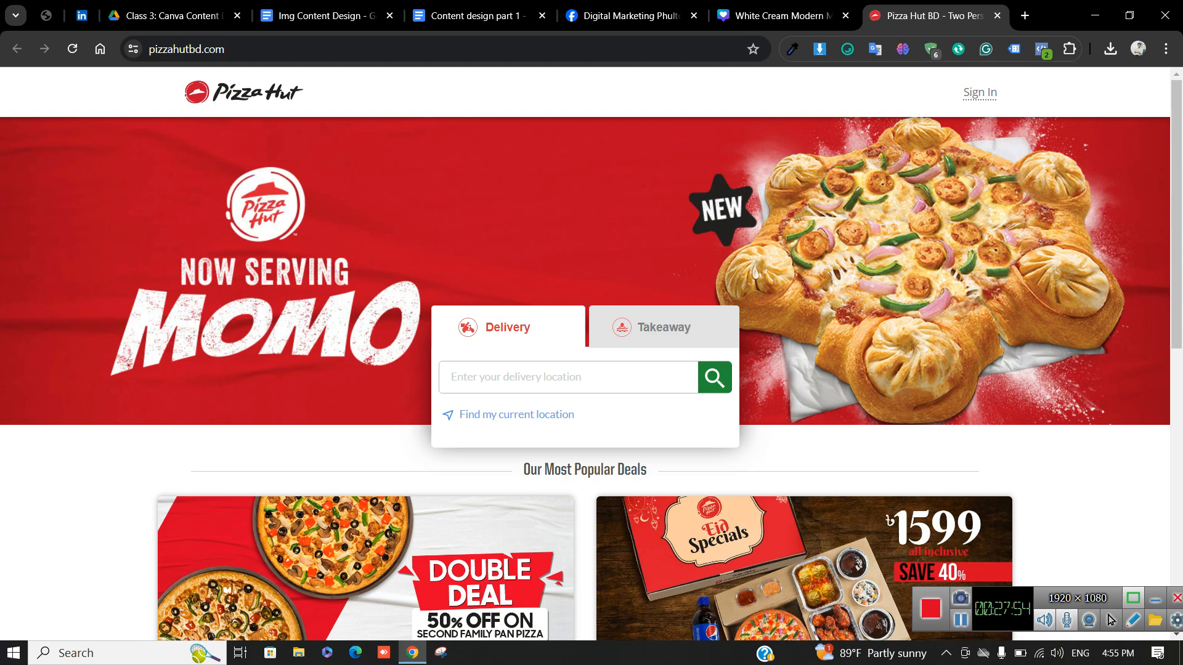
pyautogui.rightClick(272, 106)
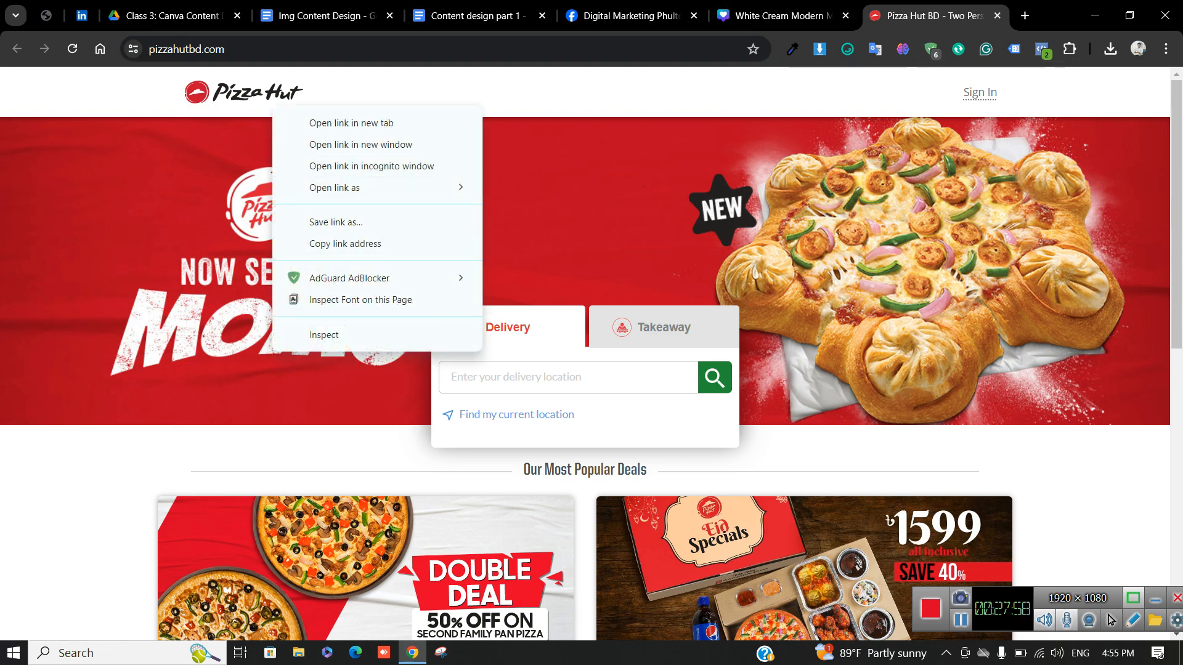
pyautogui.rightClick(209, 90)
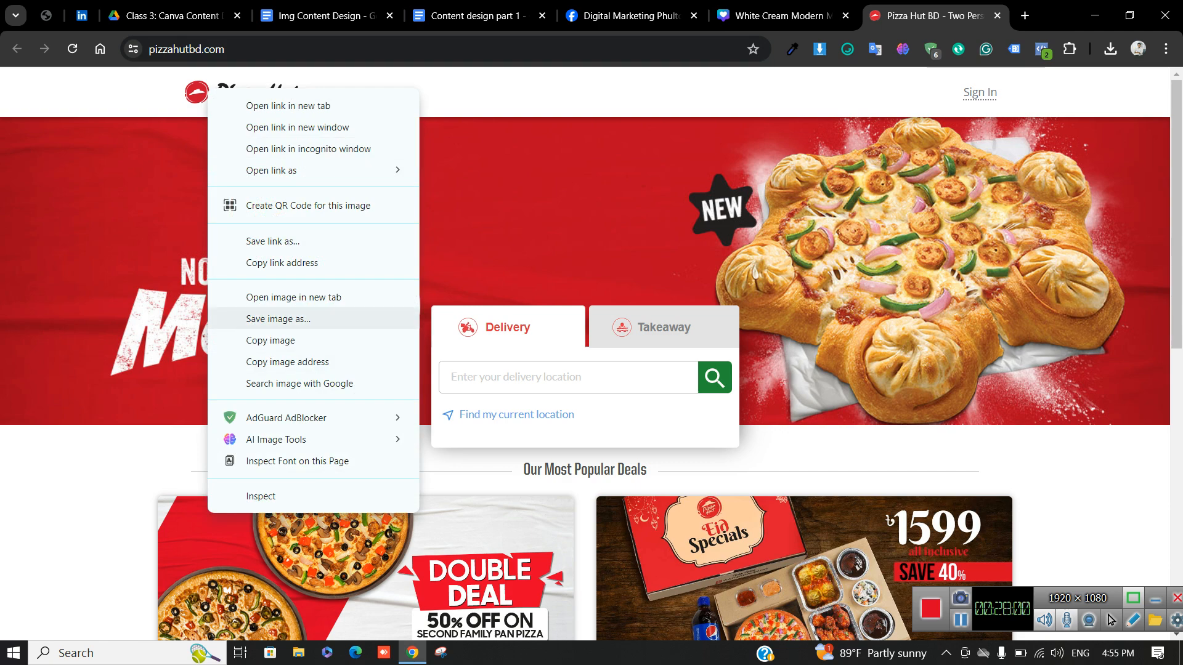
pyautogui.click(778, 16)
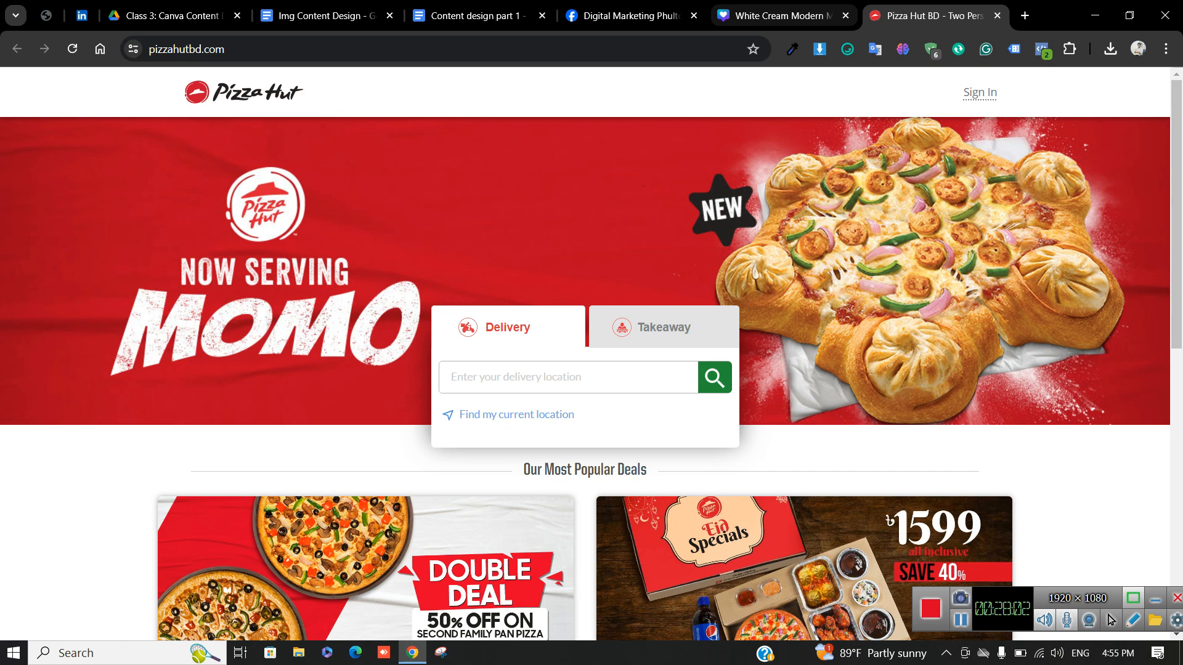
pyautogui.click(777, 16)
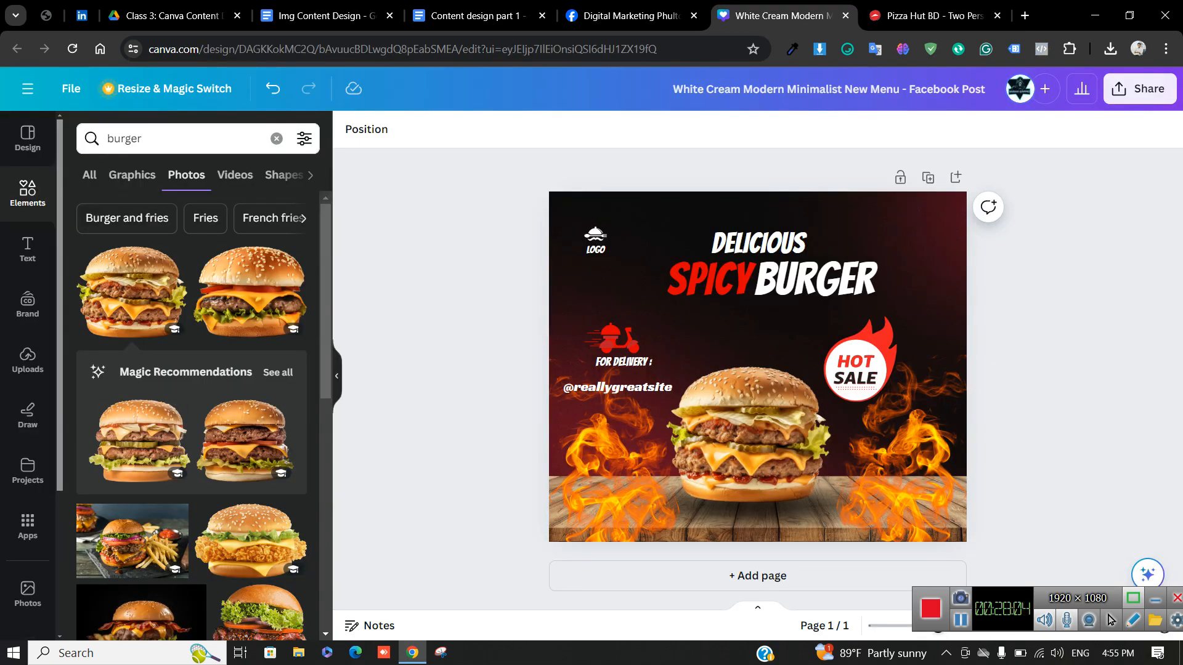
# Delete the placeholder logo icon and LOGO text from the poster
pyautogui.click(596, 235)
pyautogui.press('Delete')
pyautogui.click(595, 250)
pyautogui.press('Delete')
# Paste the Pizza Hut logo, move it top-left and shrink it
pyautogui.click(596, 252)
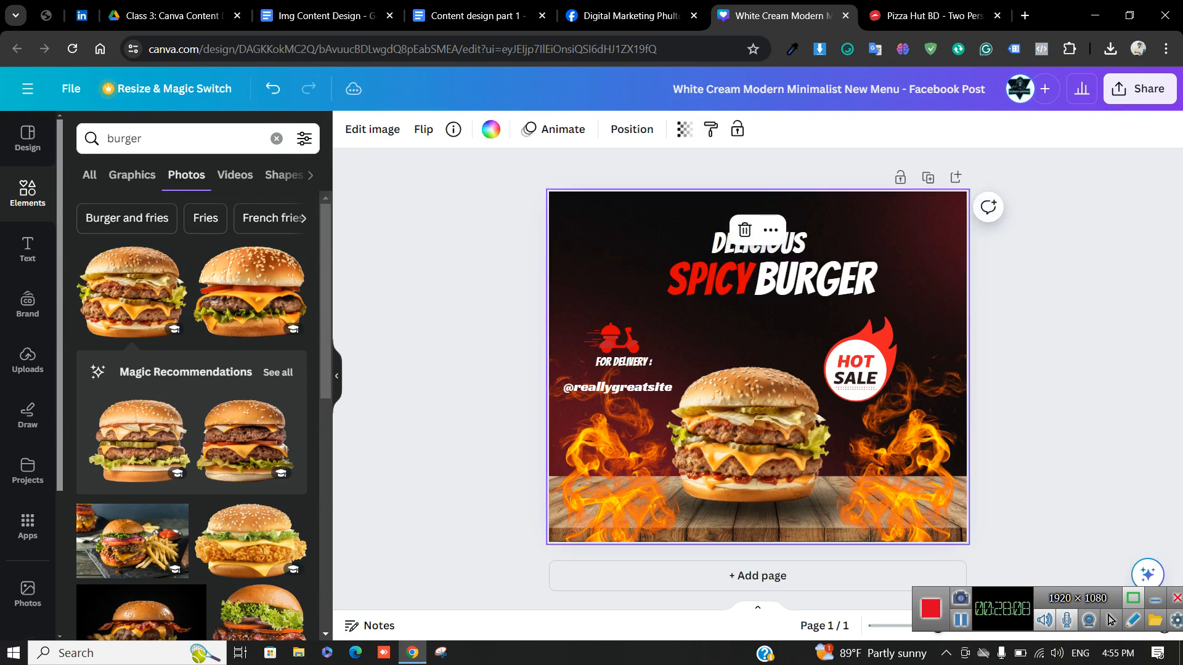
pyautogui.hotkey('ctrl', 'v')
pyautogui.moveTo(753, 363); pyautogui.dragTo(661, 228)
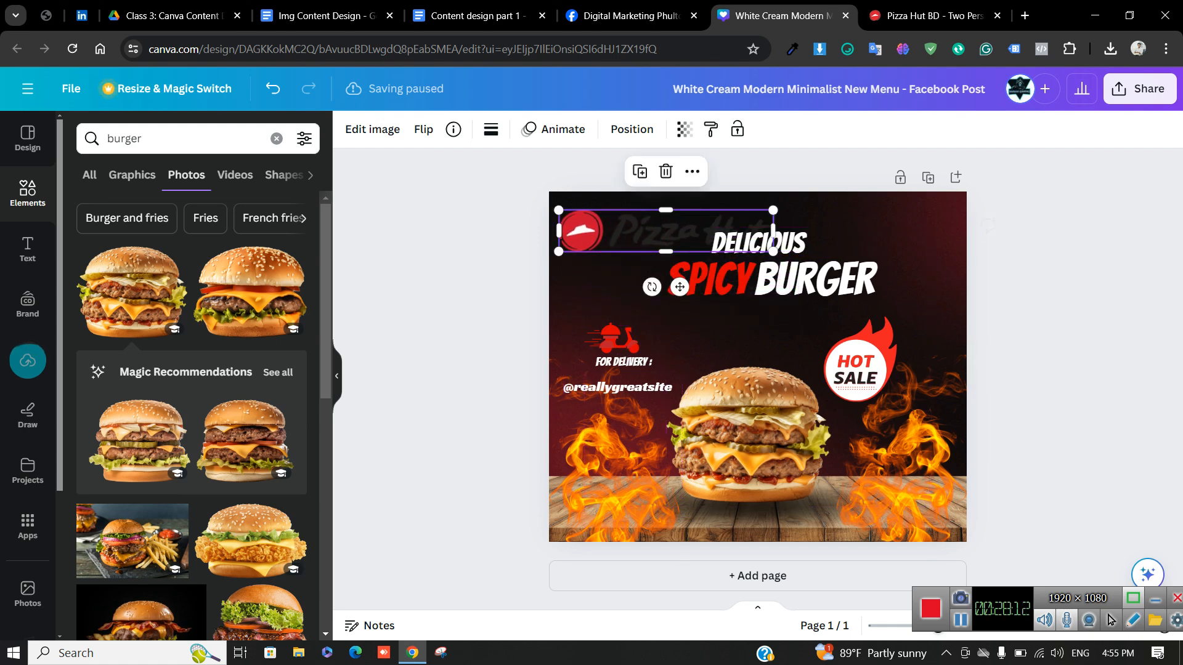
pyautogui.moveTo(773, 251); pyautogui.dragTo(644, 234)
pyautogui.click(493, 252)
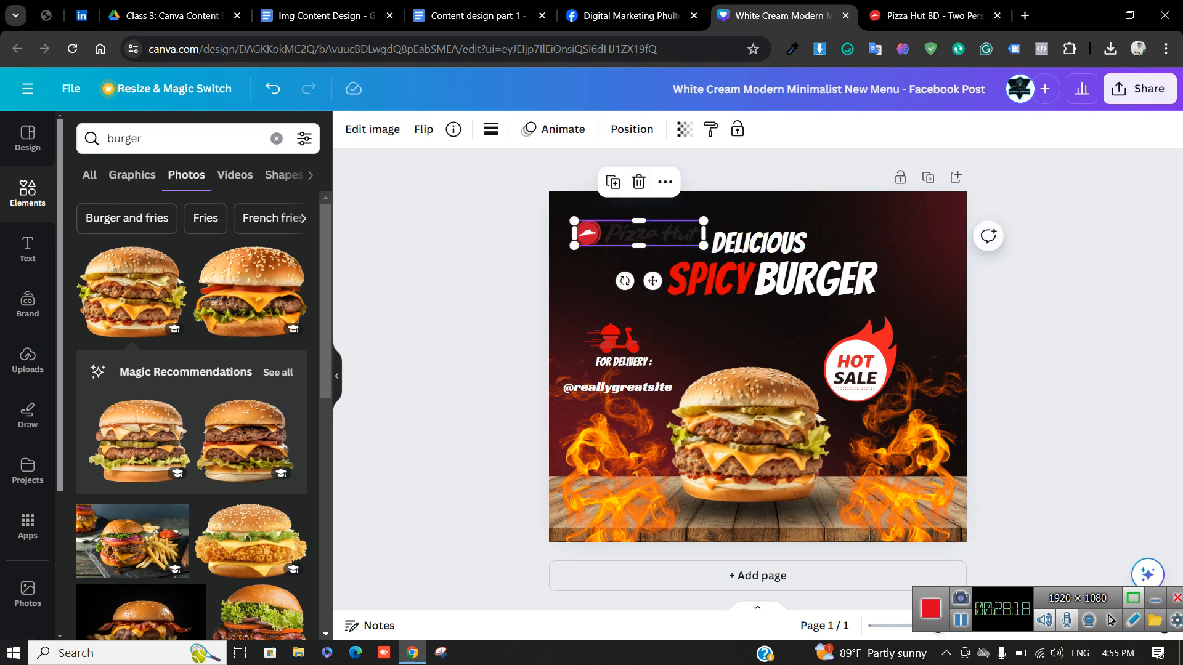
# Delete the dark background and colour the BURGER headline word red (#df0000)
pyautogui.click(891, 241)
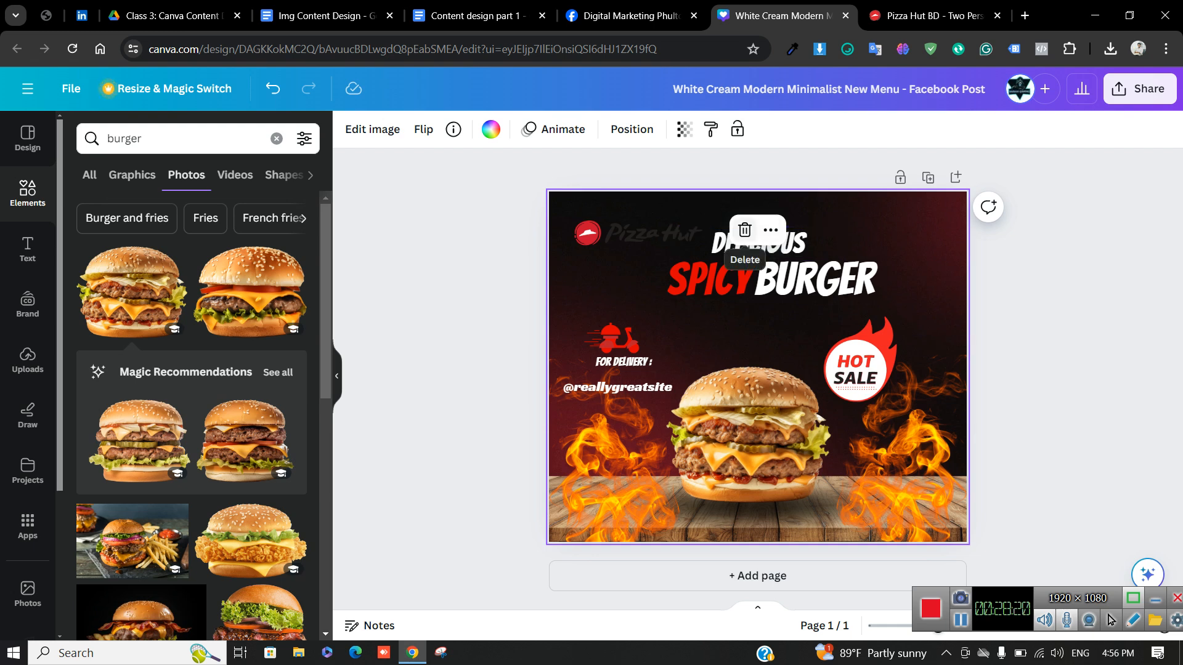
pyautogui.click(745, 230)
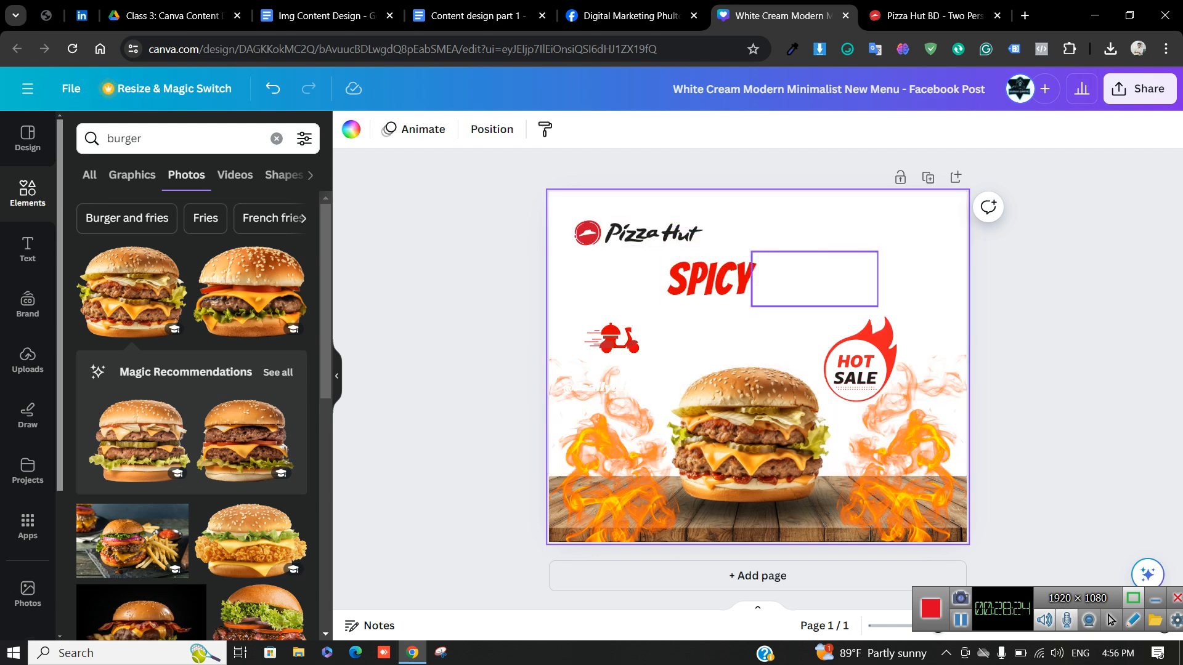
pyautogui.click(814, 279)
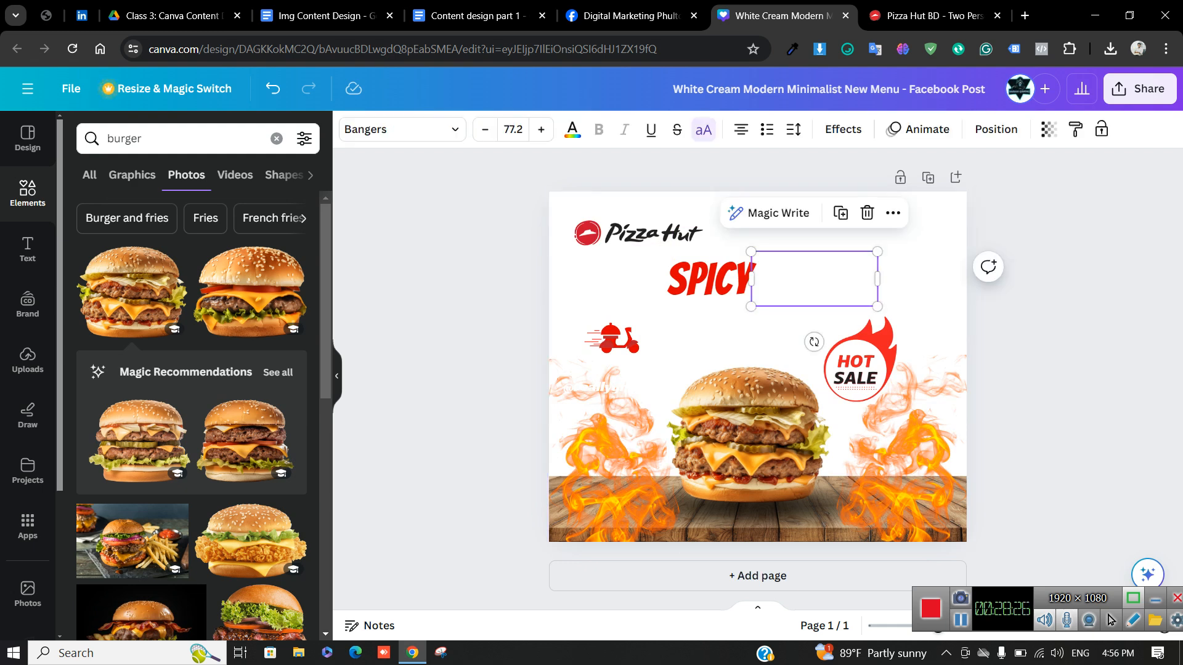
pyautogui.click(573, 130)
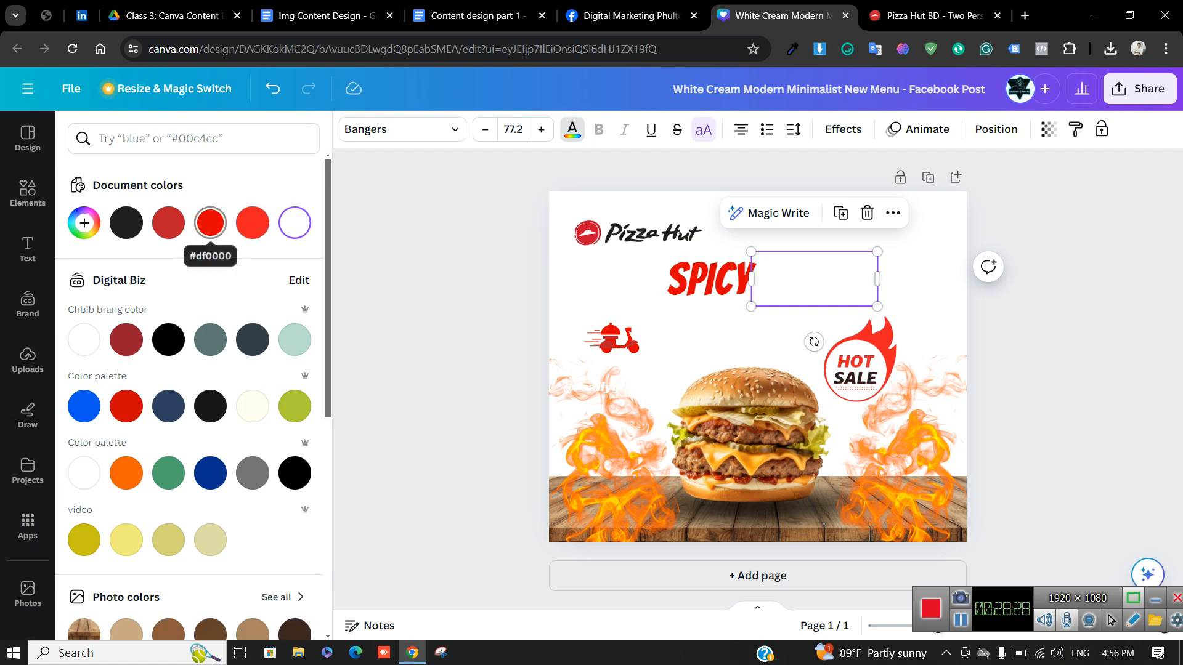
pyautogui.click(210, 223)
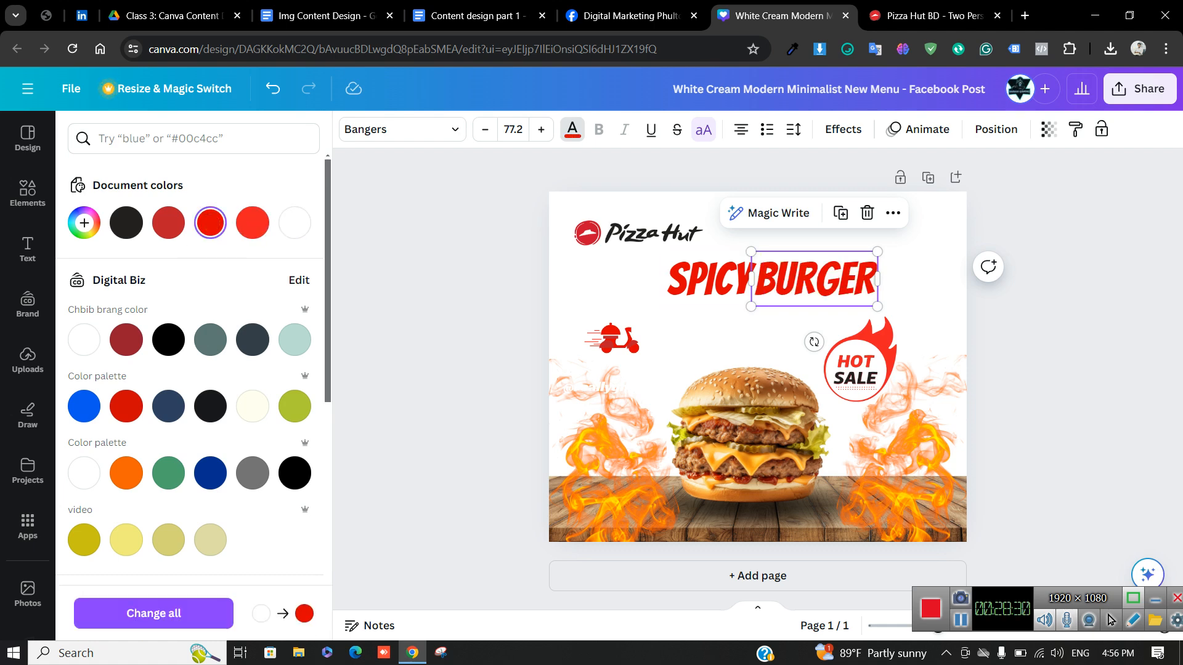
pyautogui.click(639, 233)
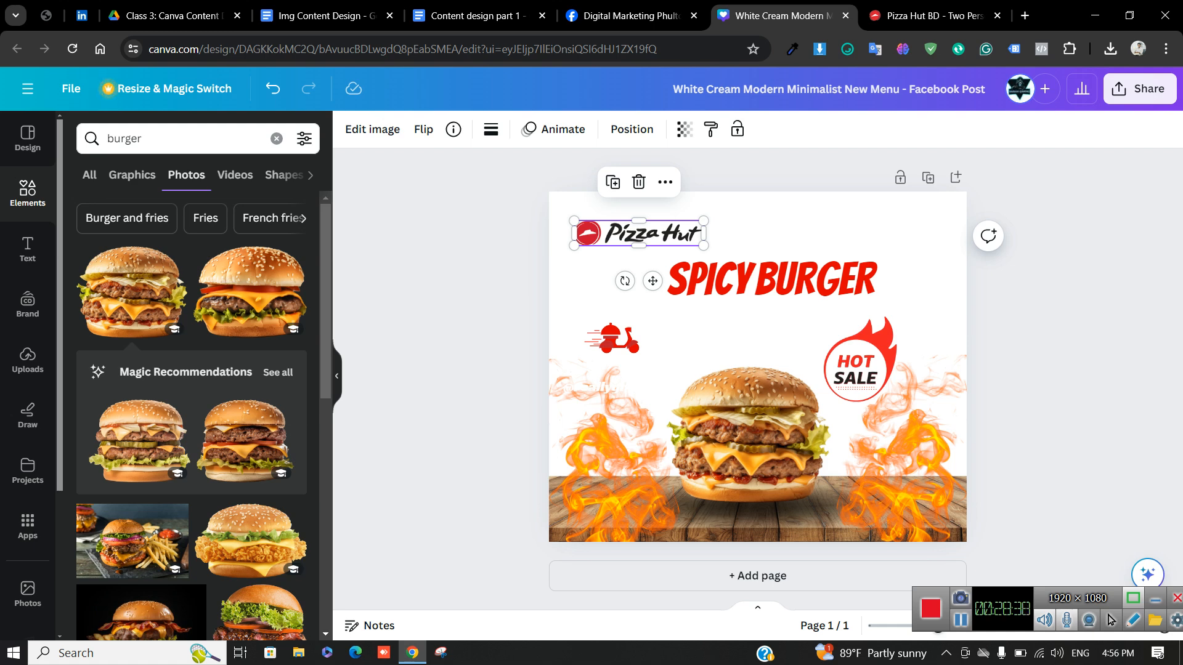
# Move the Pizza Hut logo slightly up-left, then start a new browser tab
pyautogui.click(523, 229)
pyautogui.moveTo(639, 234); pyautogui.dragTo(630, 227)
pyautogui.click(524, 229)
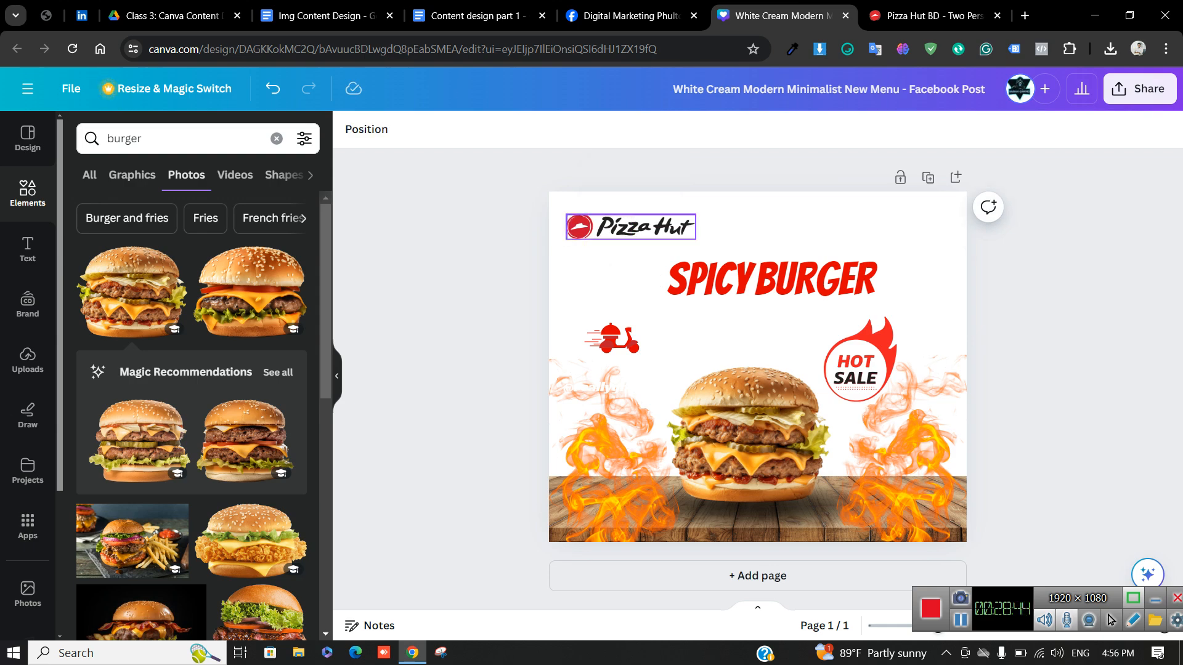
pyautogui.click(631, 227)
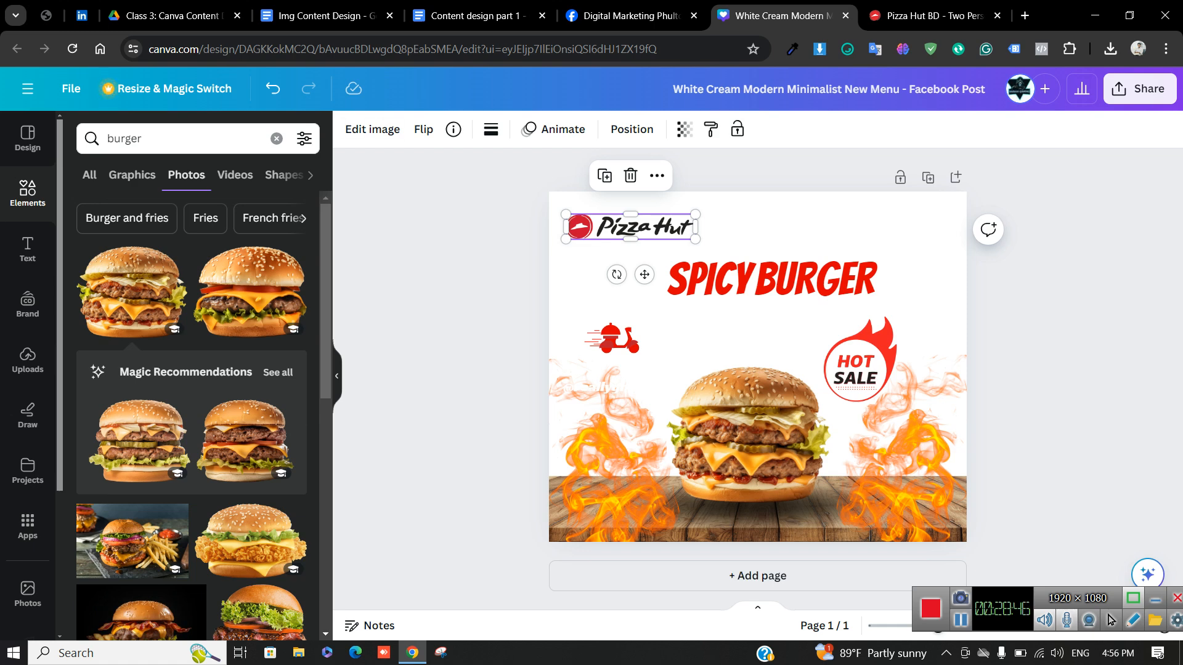
pyautogui.click(372, 128)
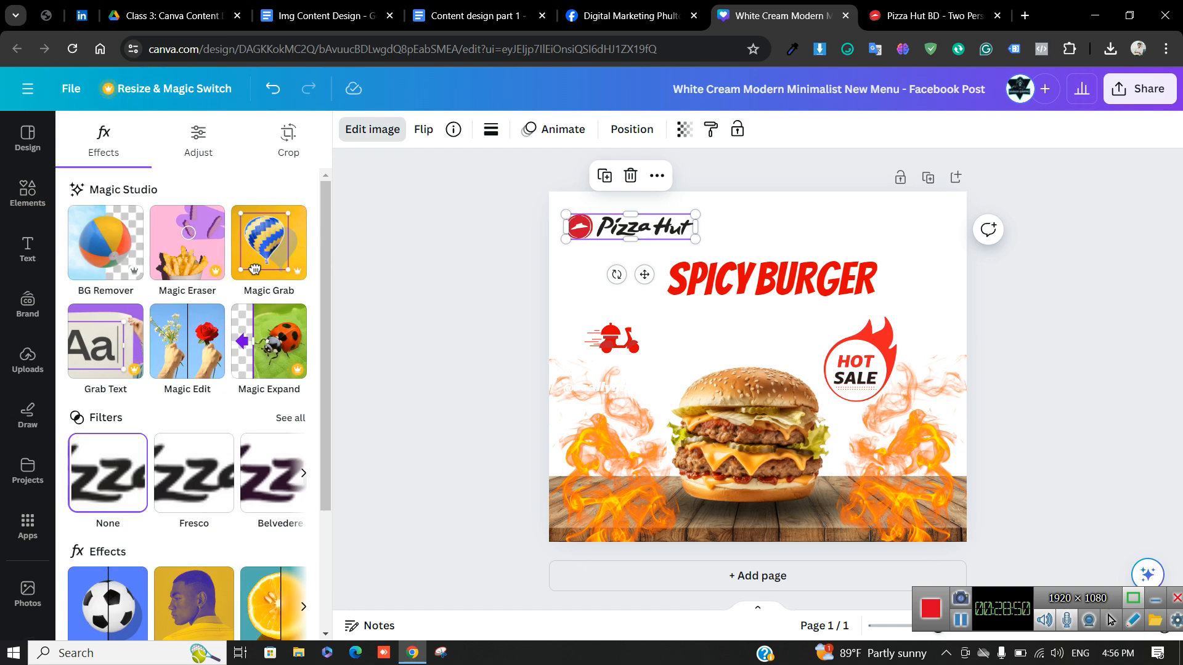
pyautogui.click(372, 129)
pyautogui.click(1025, 15)
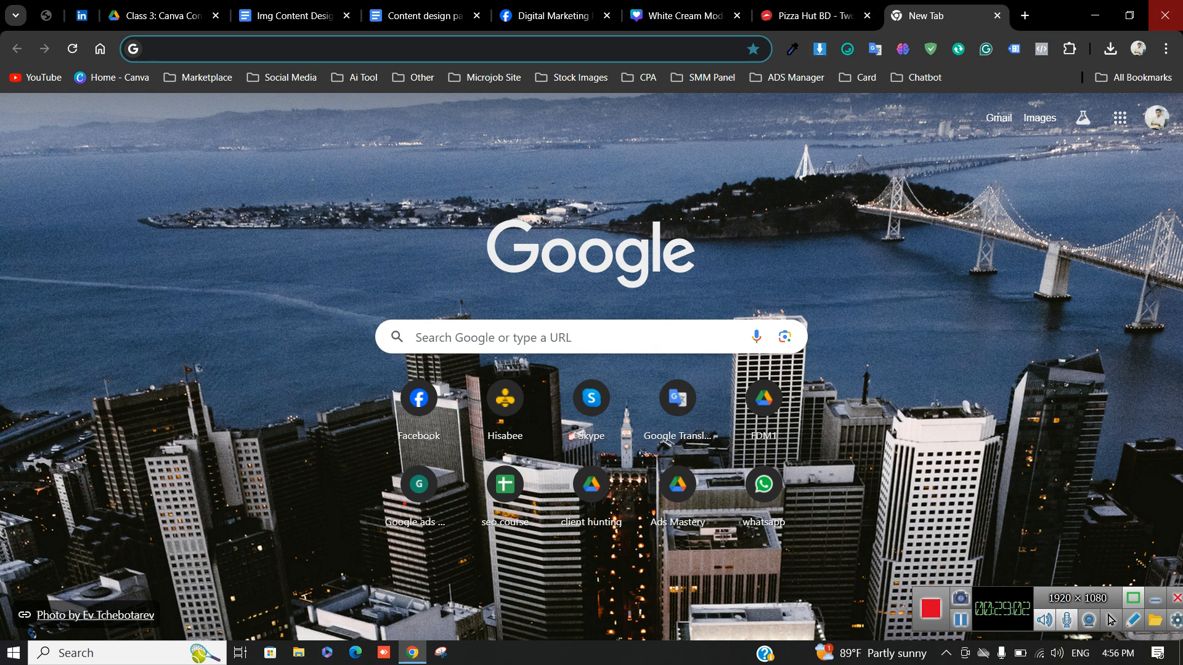
# Return to pizzahutbd.com and scroll through its Most Popular Deals and back up
pyautogui.click(813, 16)
pyautogui.click(684, 15)
pyautogui.click(814, 15)
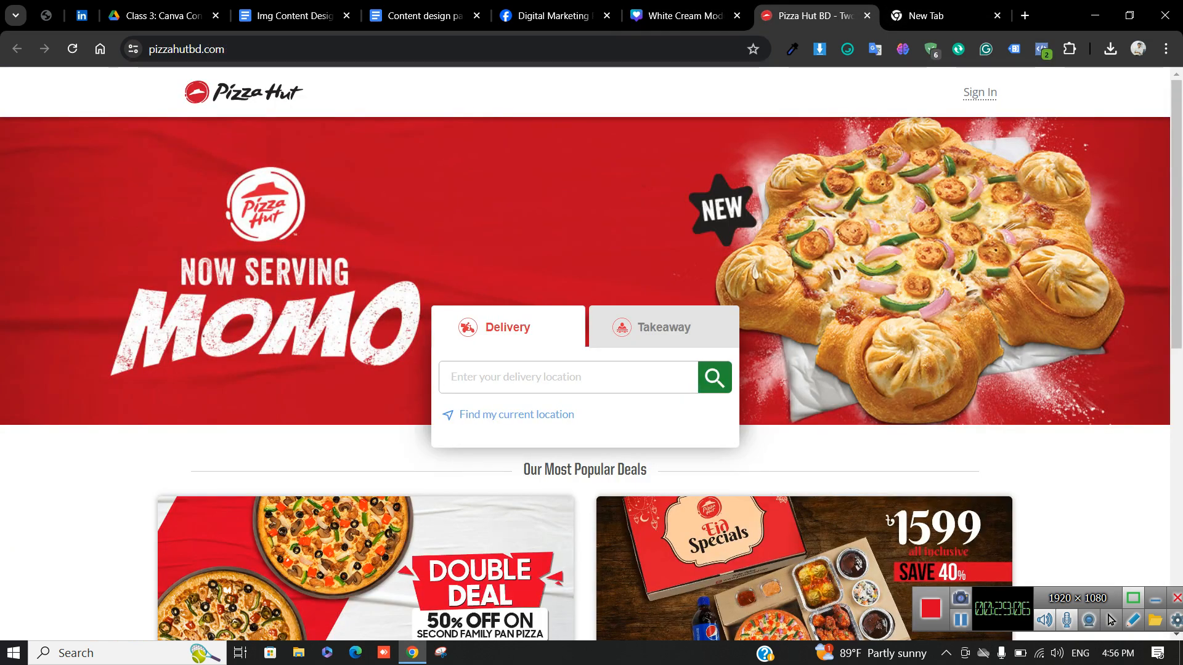
pyautogui.scroll(-7, 228, 151)
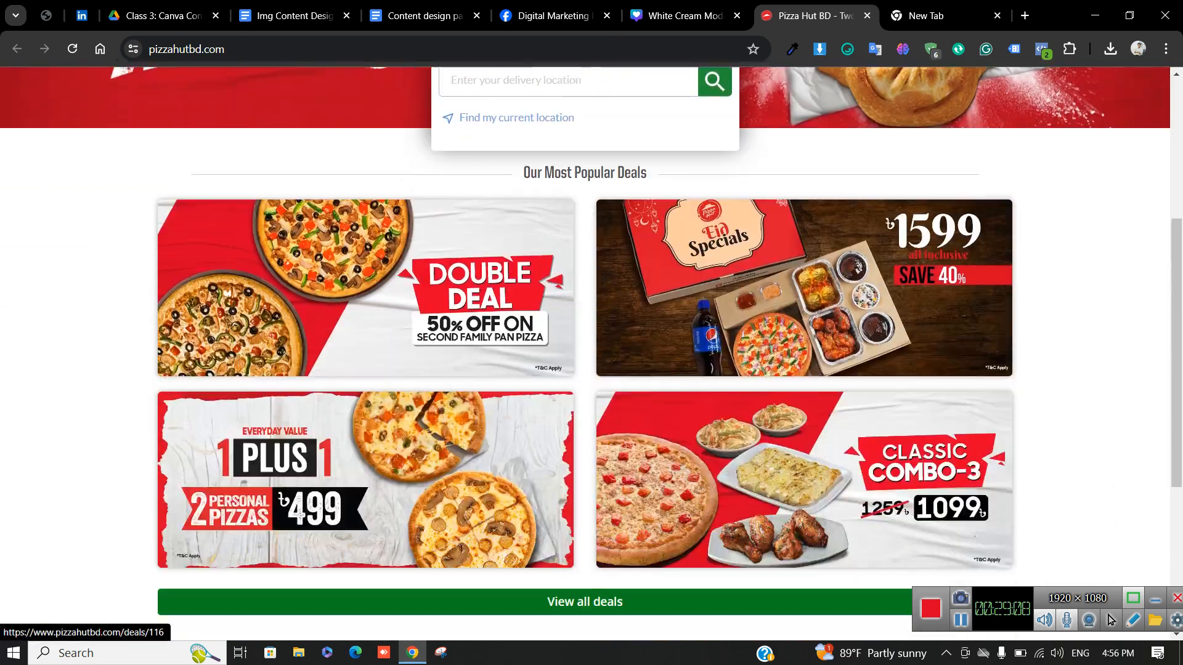
pyautogui.scroll(-3, 592, 354)
pyautogui.scroll(10, 591, 354)
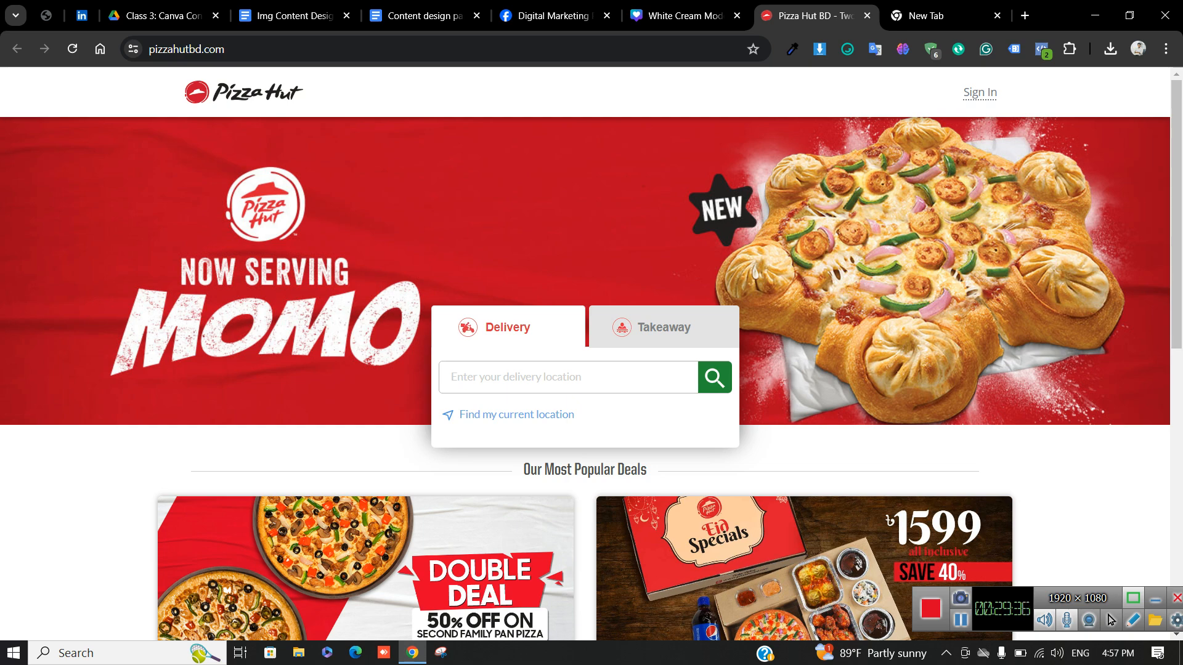
# Try fonts on BURGER, Anteb Extra Black Italic then KRIS KRINGLE
pyautogui.click(685, 16)
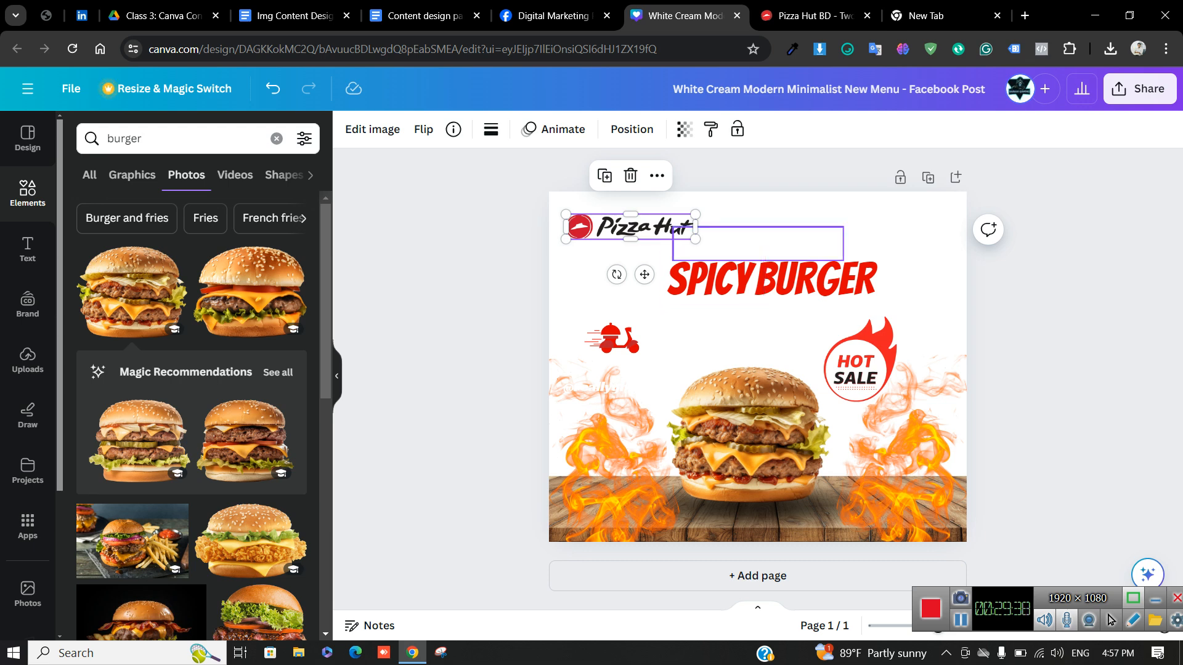
pyautogui.click(803, 278)
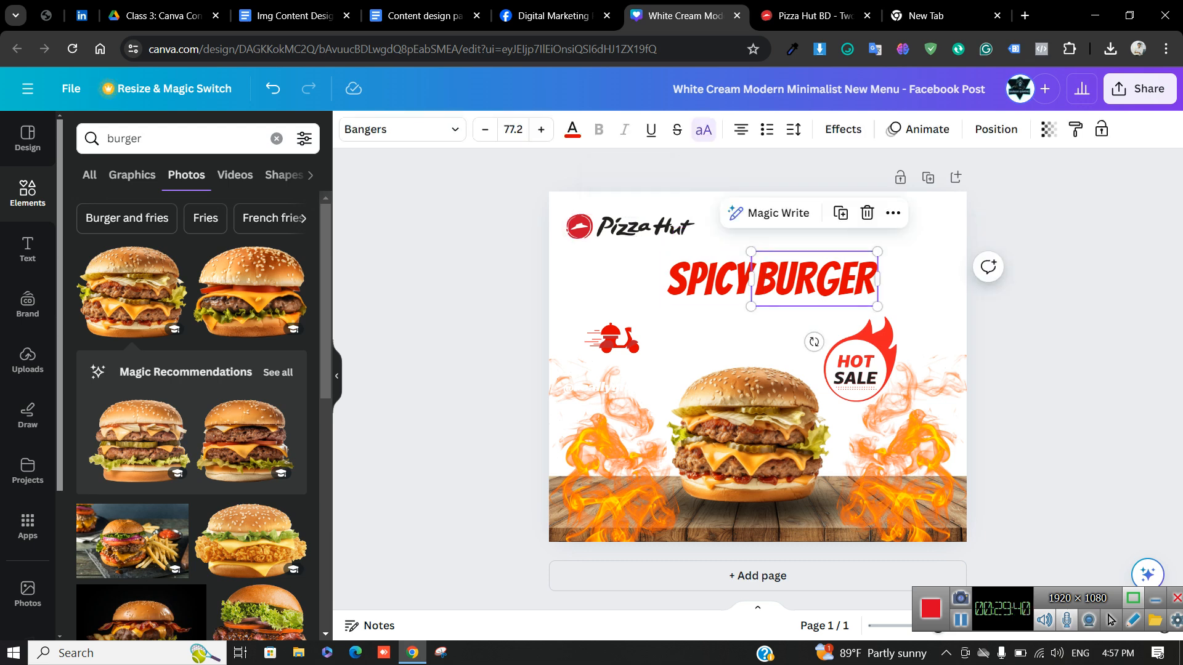
pyautogui.click(403, 129)
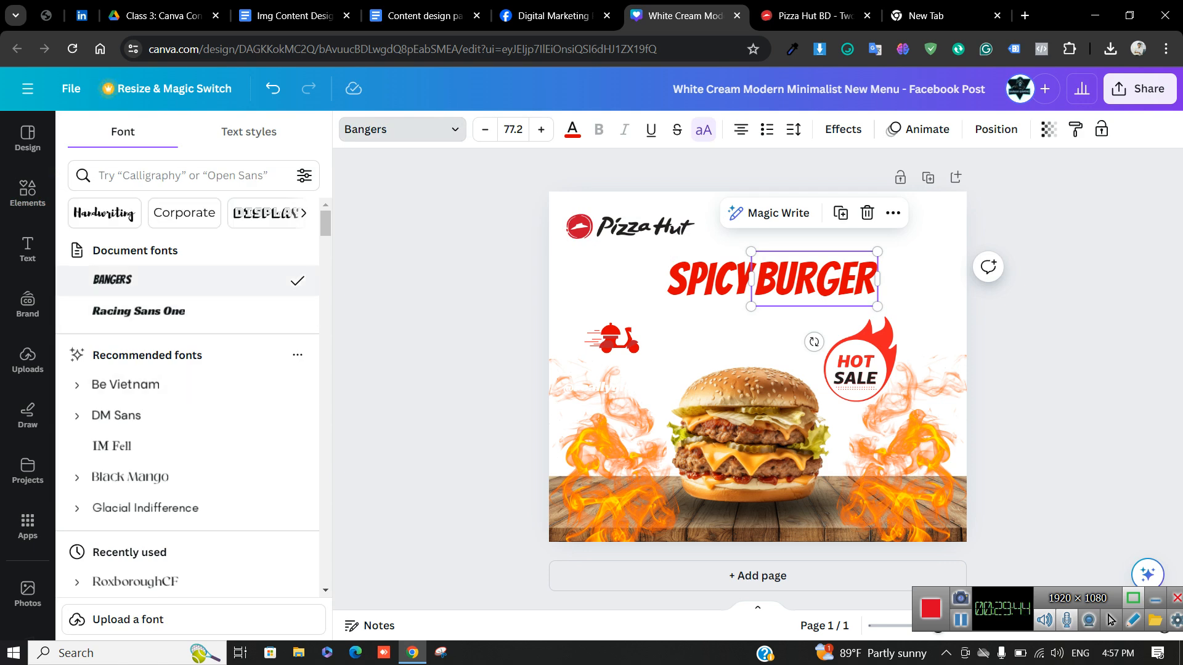
pyautogui.scroll(-10, 194, 395)
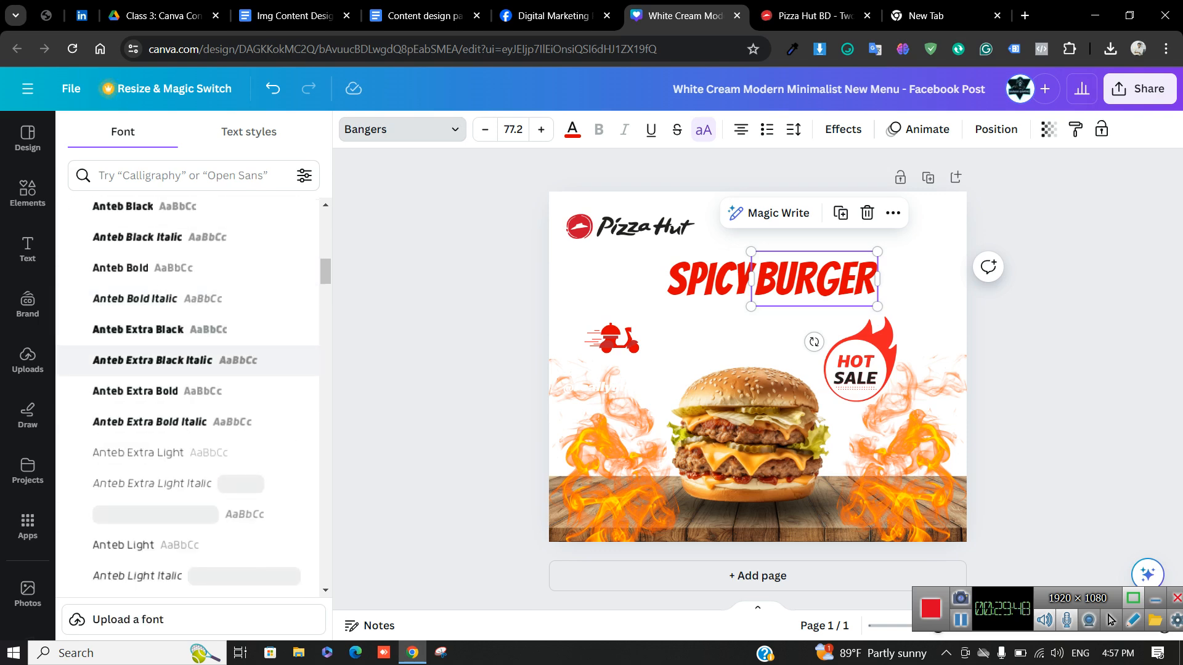
pyautogui.click(185, 360)
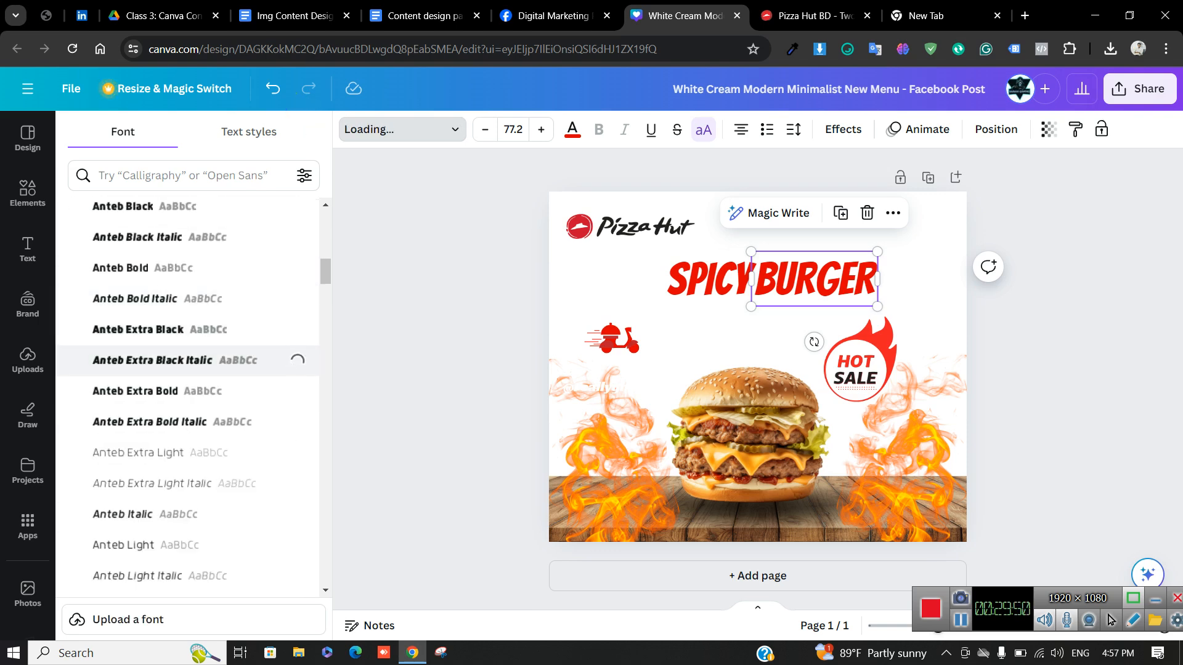
pyautogui.scroll(-5, 185, 361)
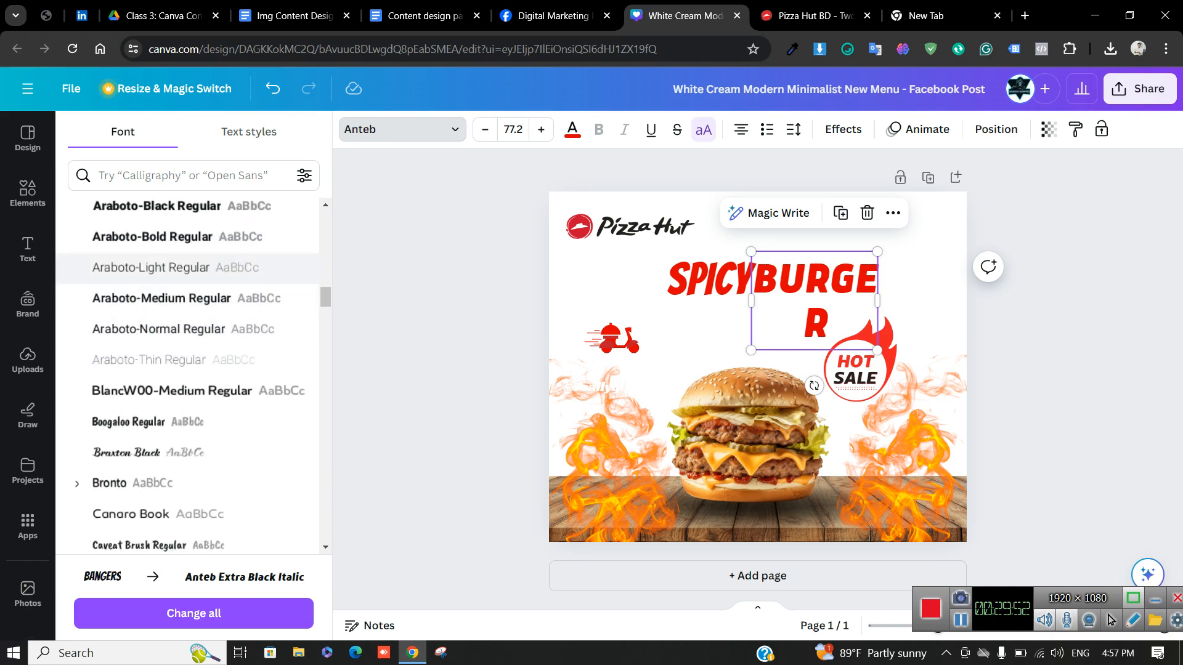
pyautogui.scroll(-10, 184, 360)
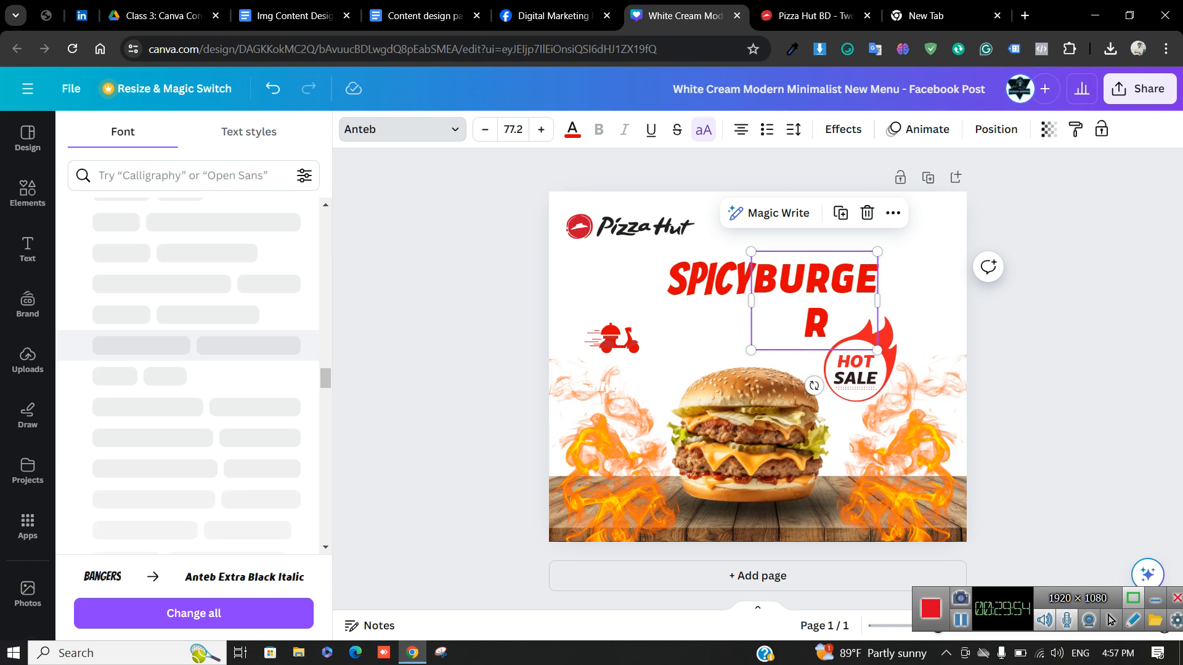
pyautogui.scroll(-3, 185, 345)
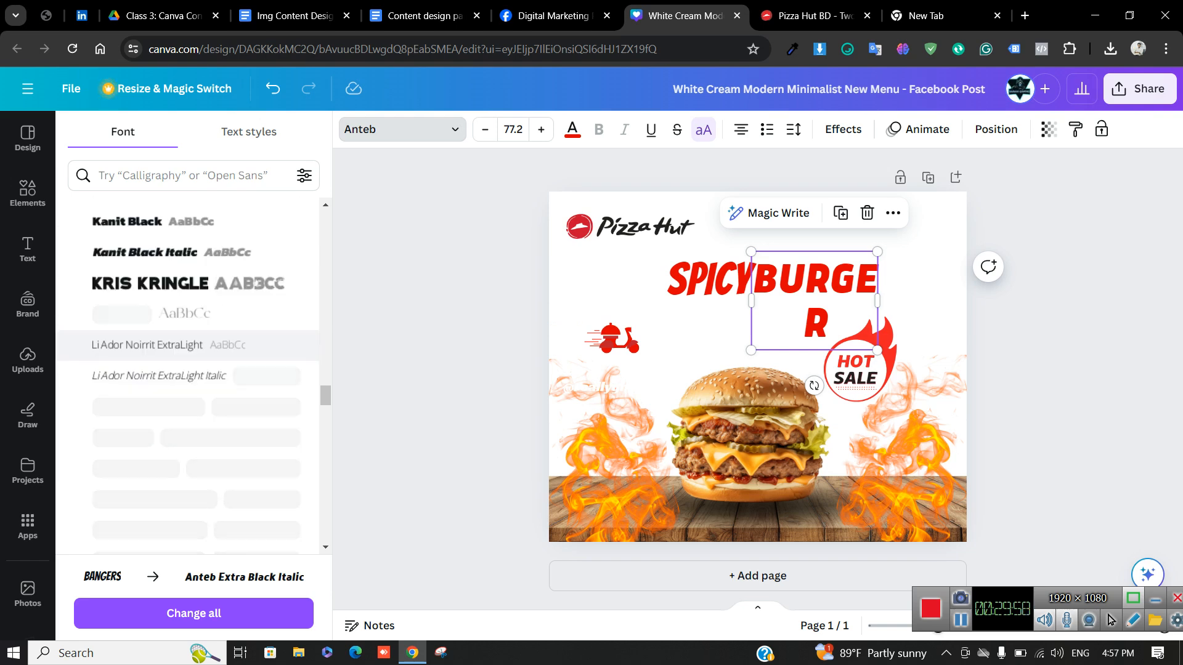
pyautogui.click(154, 284)
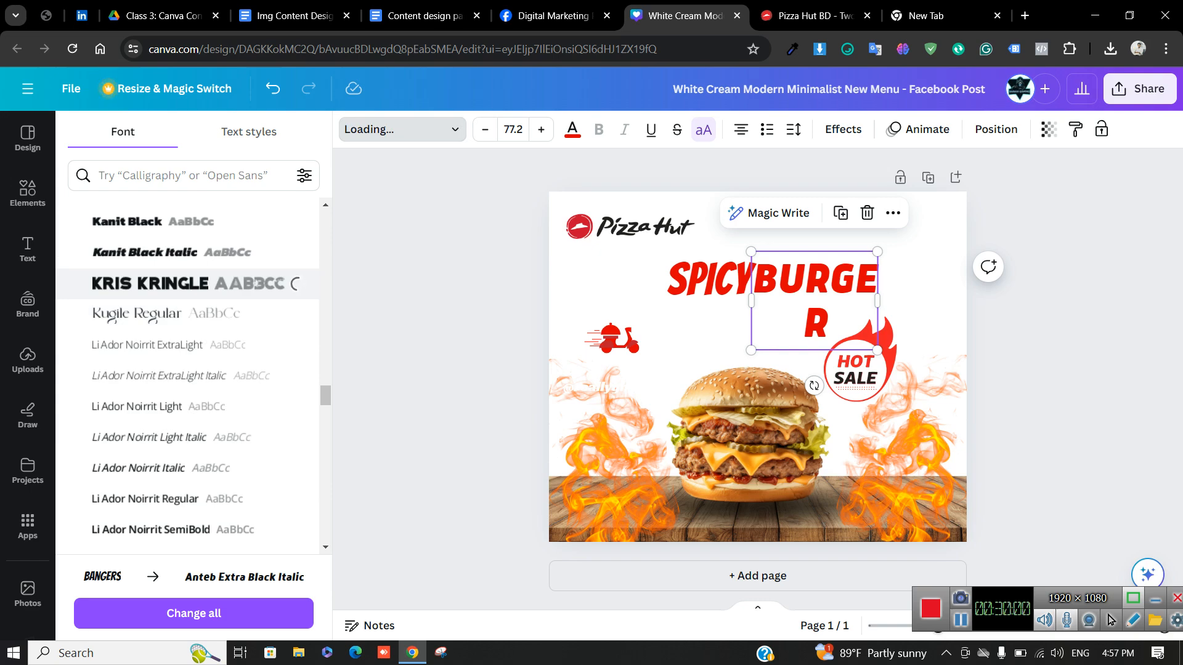
# Resize and align BURGER beside SPICY, then undo the headline changes
pyautogui.moveTo(878, 322); pyautogui.dragTo(931, 286)
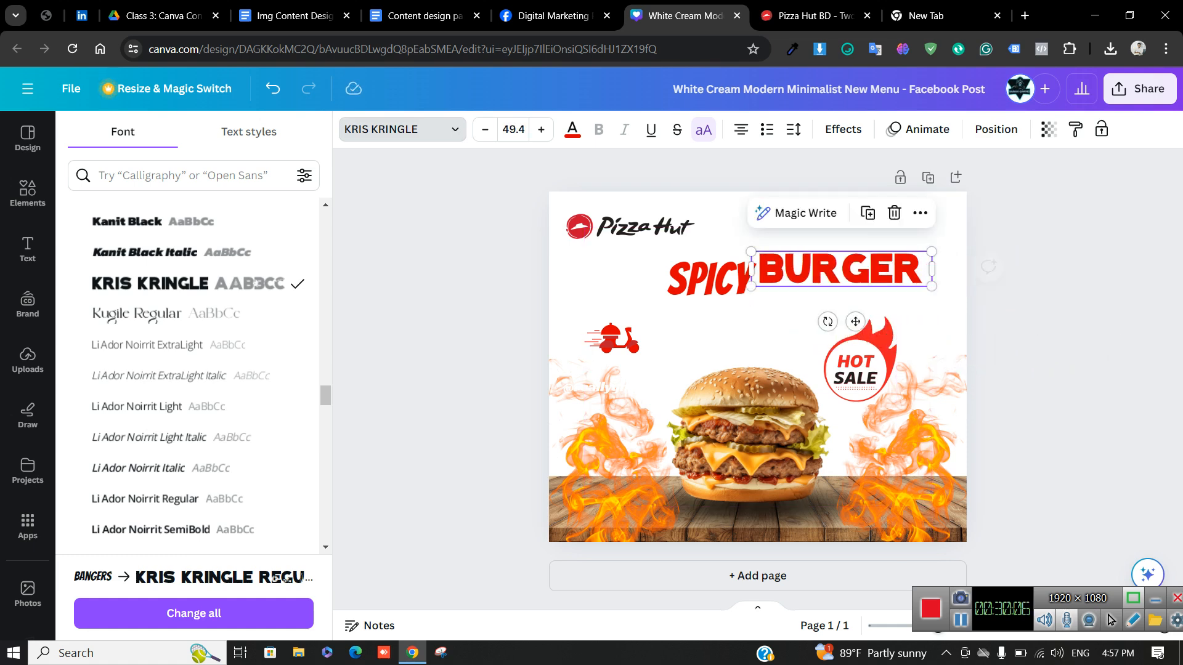
pyautogui.moveTo(841, 269); pyautogui.dragTo(843, 279)
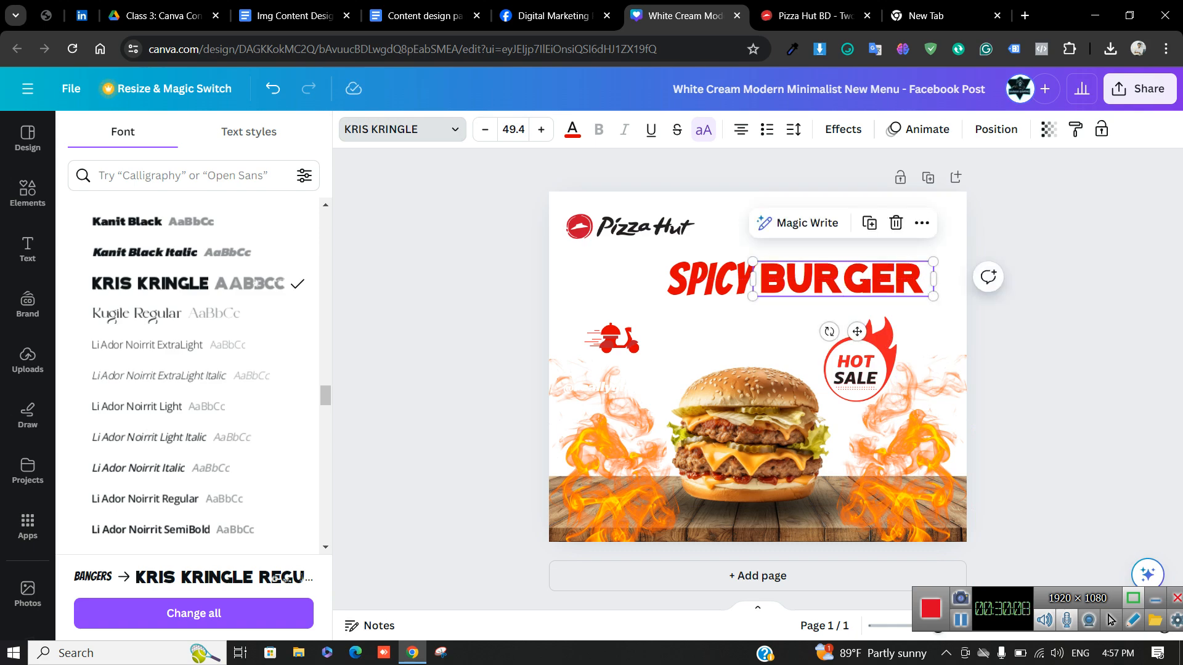
pyautogui.click(28, 193)
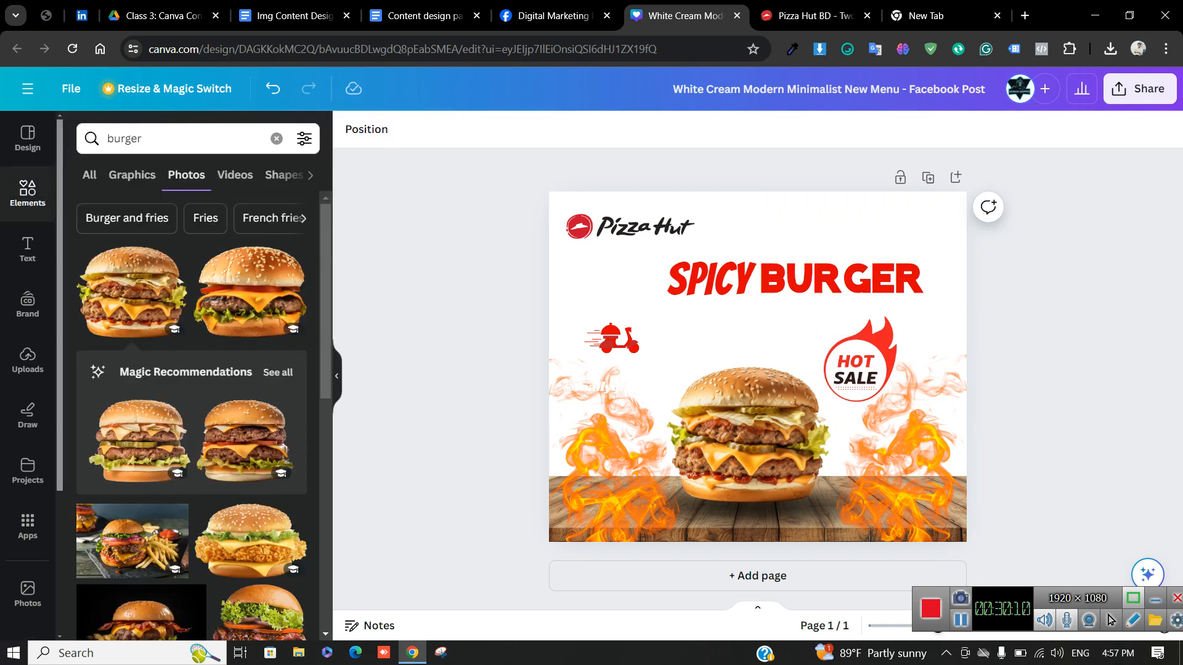
pyautogui.click(718, 279)
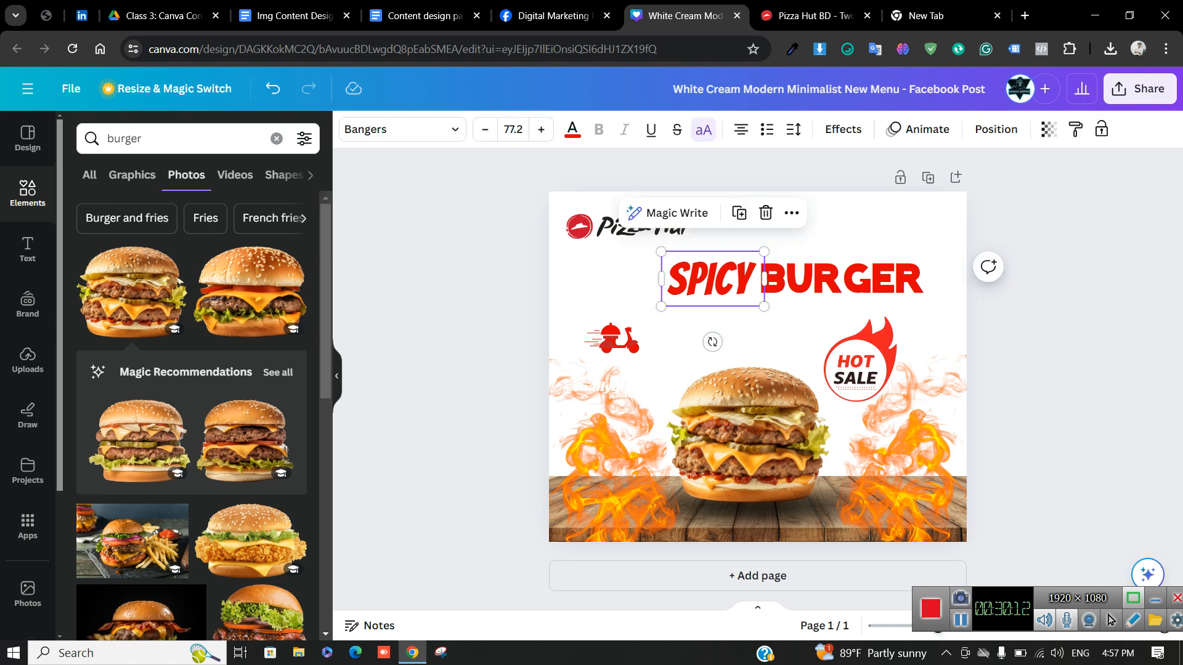
pyautogui.moveTo(841, 279); pyautogui.dragTo(846, 279)
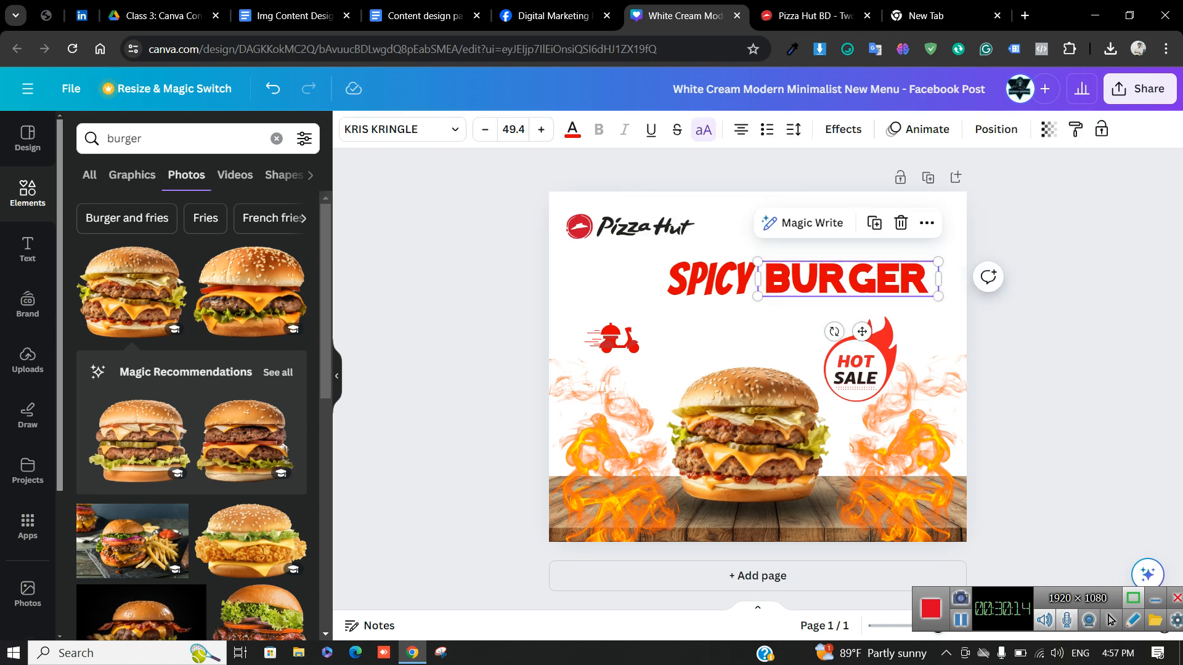
pyautogui.click(486, 277)
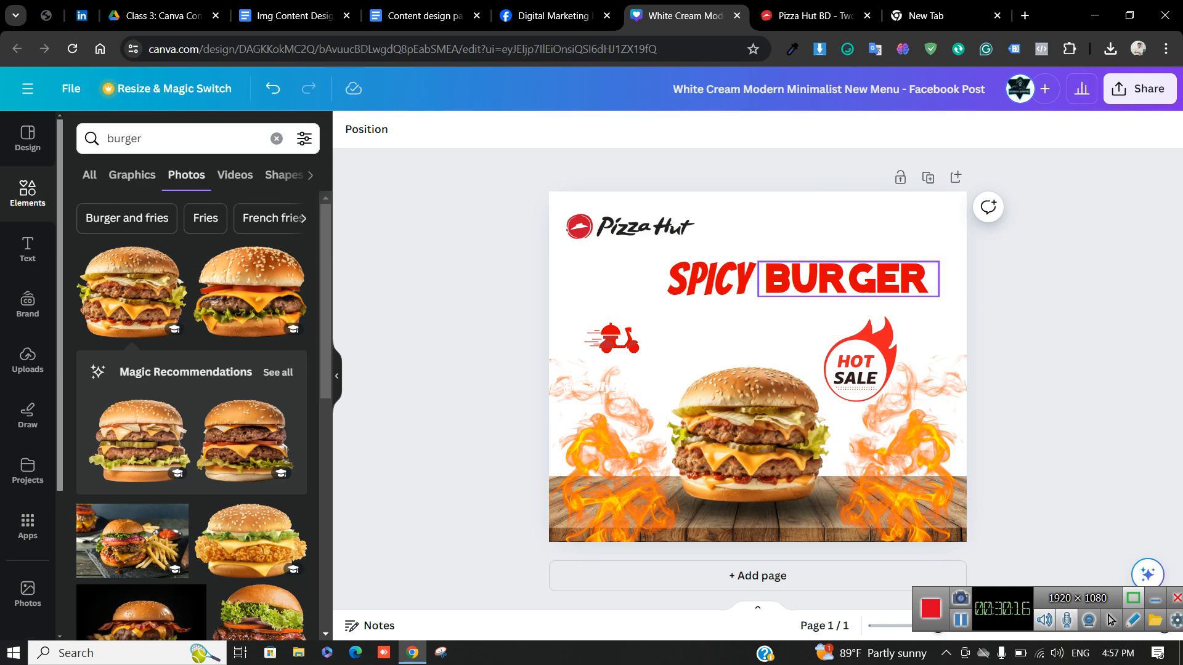
pyautogui.hotkey('ctrl', 'z')
pyautogui.hotkey('ctrl', 'z')
pyautogui.hotkey('ctrl', 'z')
pyautogui.hotkey('ctrl', 'z')
pyautogui.hotkey('ctrl', 'z')
pyautogui.hotkey('ctrl', 'z')
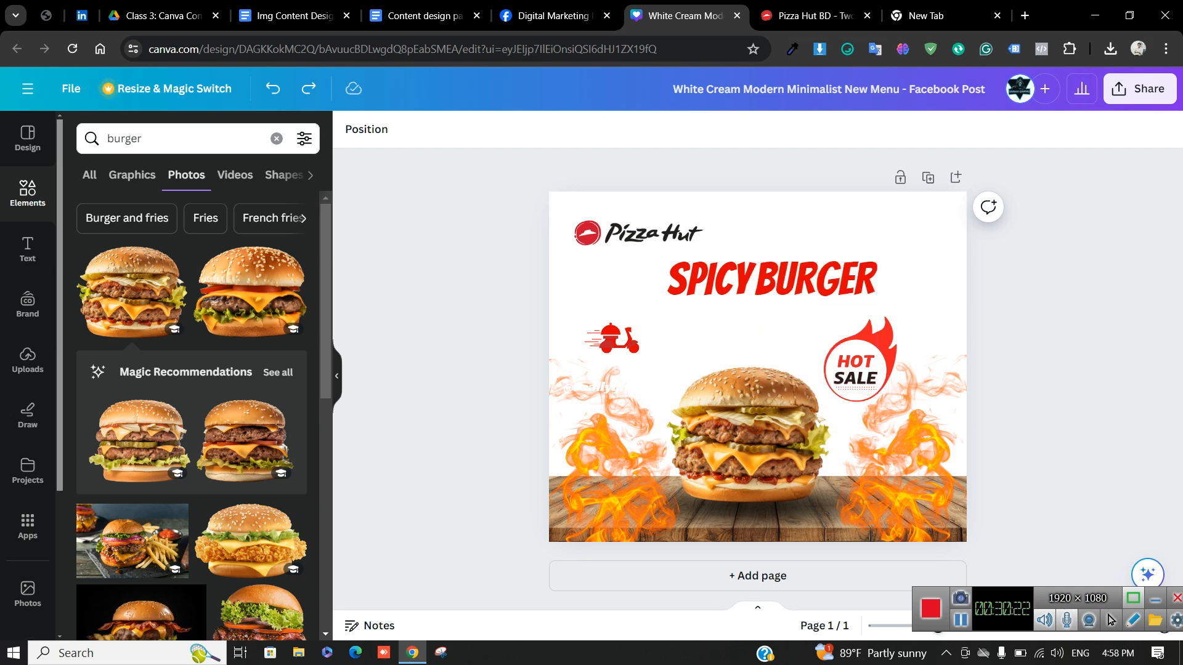
# Delete the small text under the scooter graphic, then switch to Pizza Hut BD
pyautogui.click(753, 334)
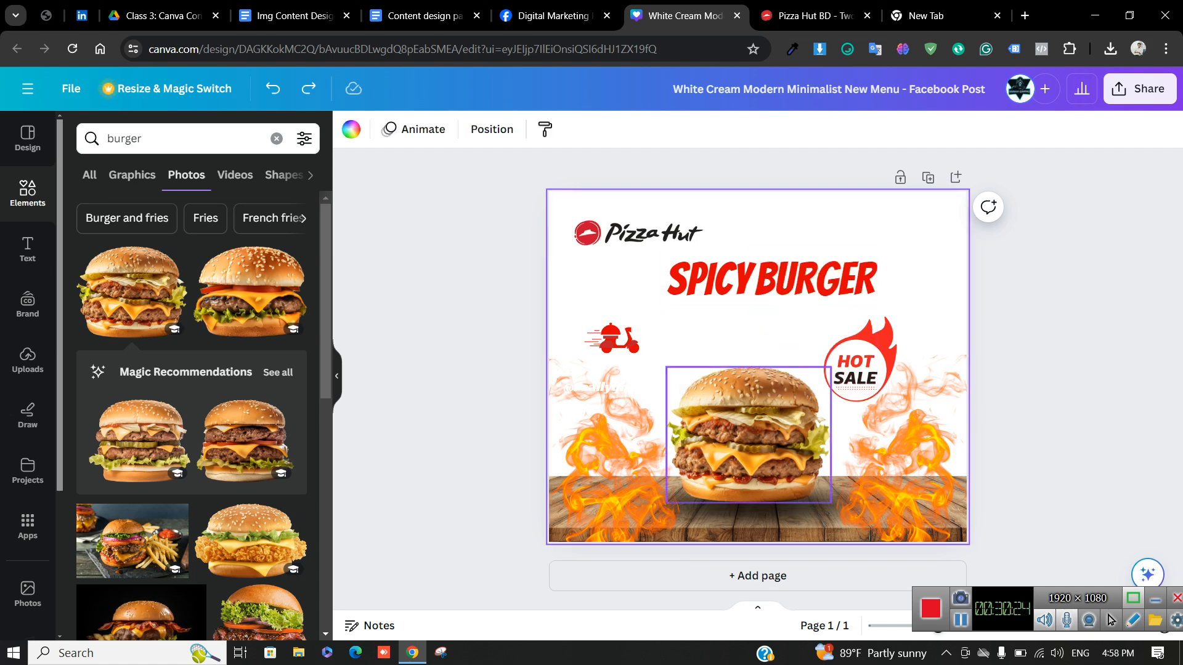
pyautogui.click(615, 340)
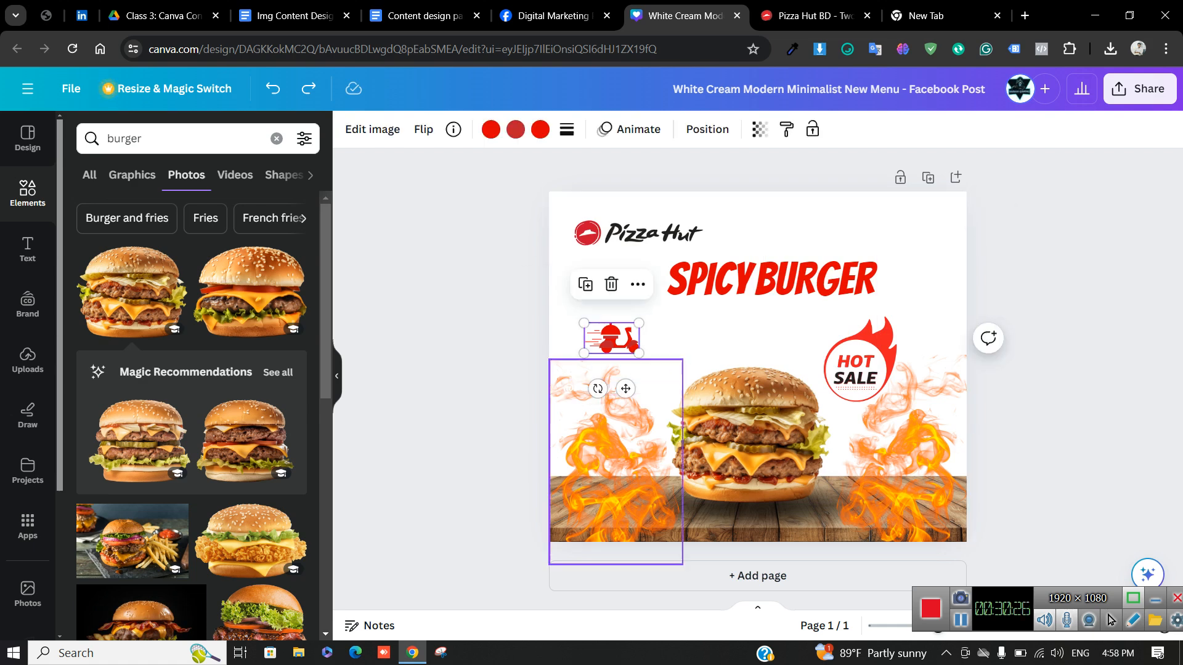
pyautogui.click(631, 363)
pyautogui.press('Delete')
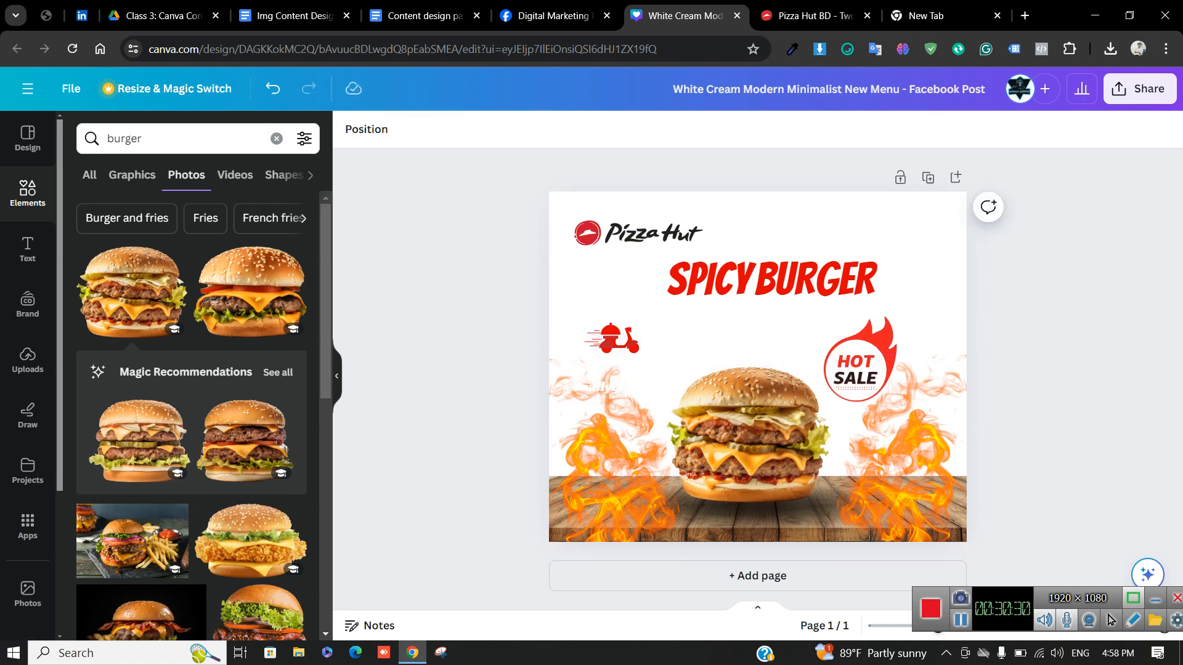
pyautogui.click(807, 16)
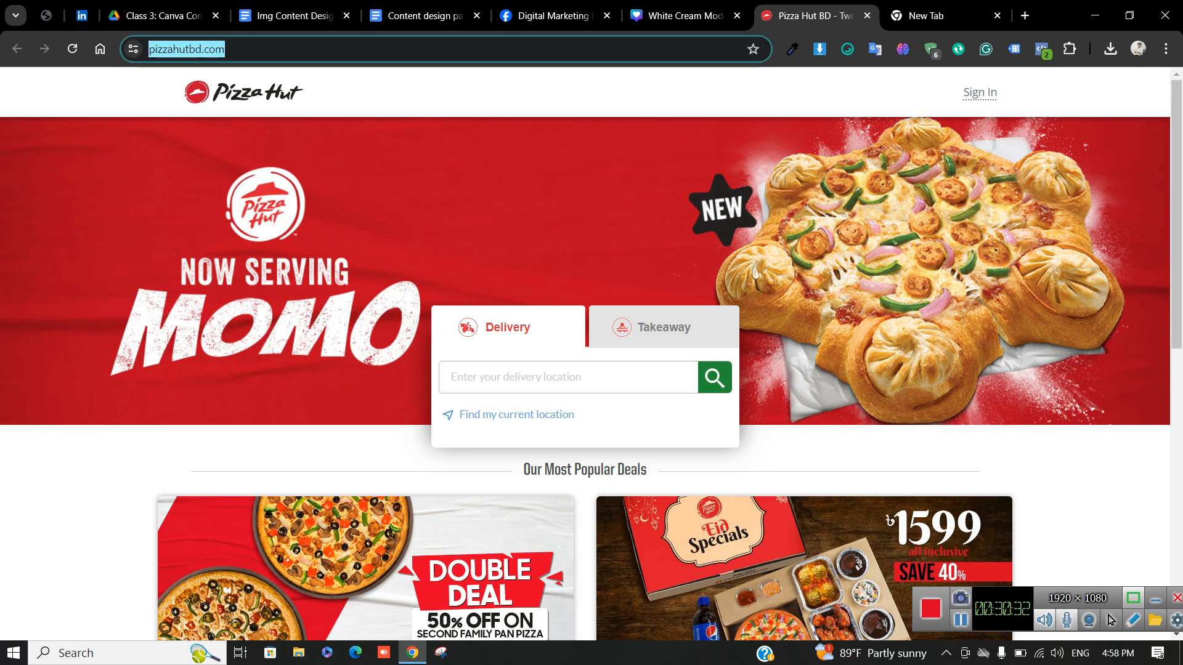
# Select the full pizzahutbd.com address and return to the Canva poster
pyautogui.click(287, 49)
pyautogui.moveTo(286, 49); pyautogui.dragTo(148, 49)
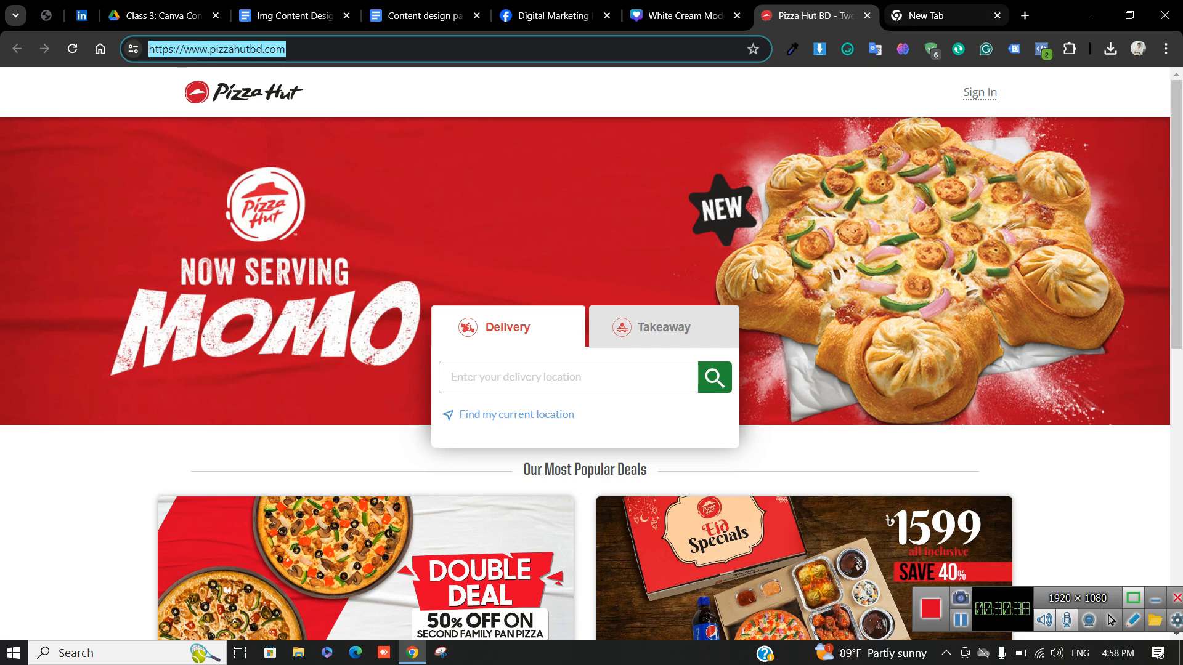
pyautogui.click(939, 16)
# Add a Body text box, paste the Pizza Hut link, and restore an accidentally deleted burger
pyautogui.click(684, 15)
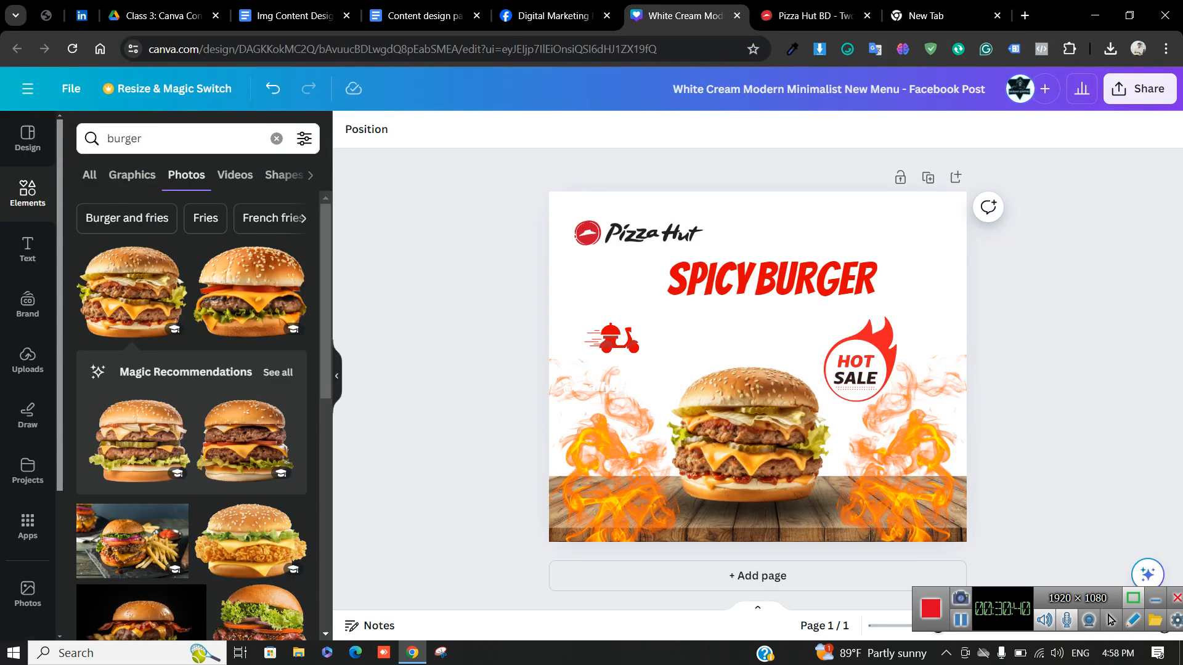
pyautogui.click(28, 250)
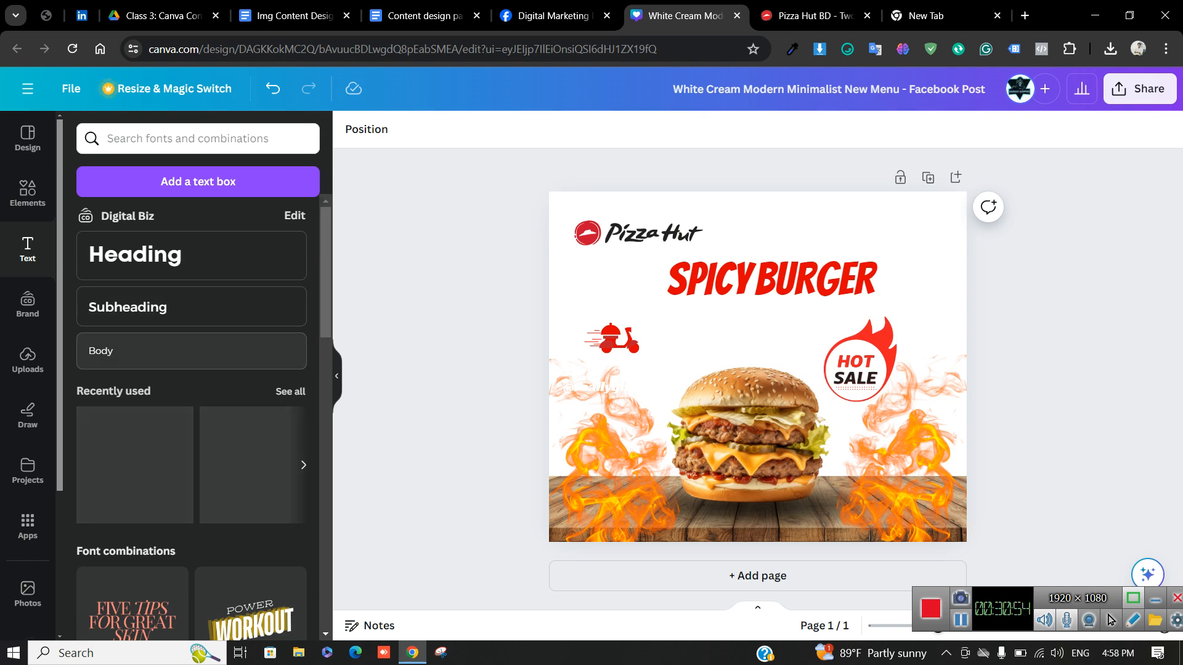
pyautogui.click(161, 350)
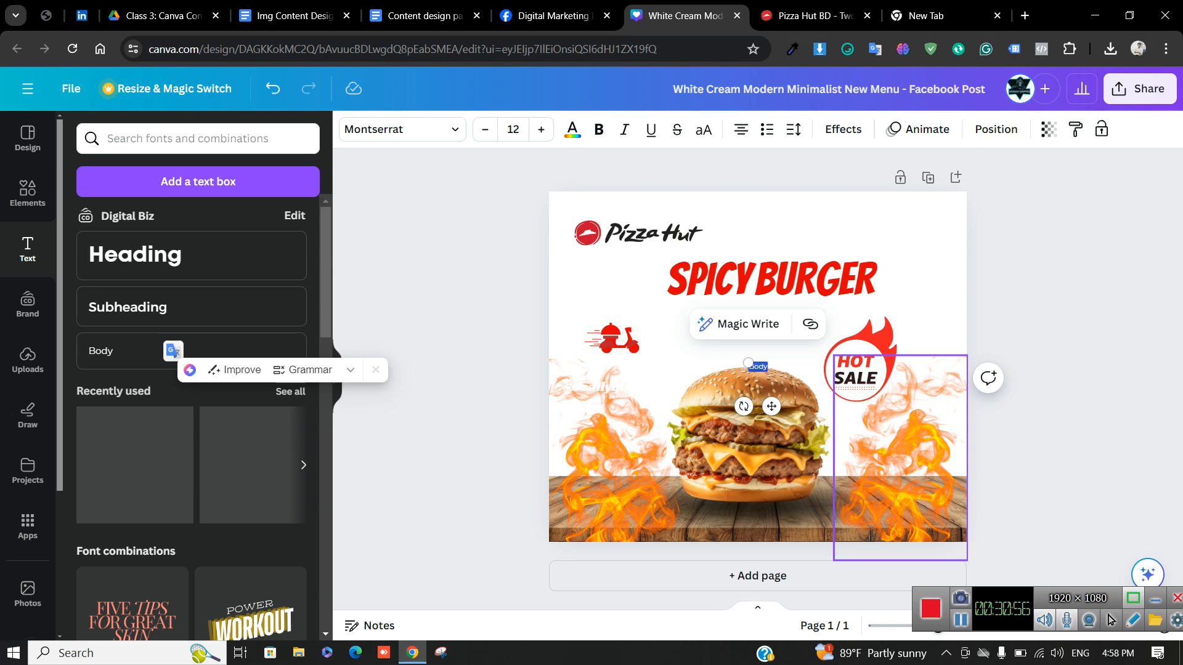
pyautogui.hotkey('ctrl', 'v')
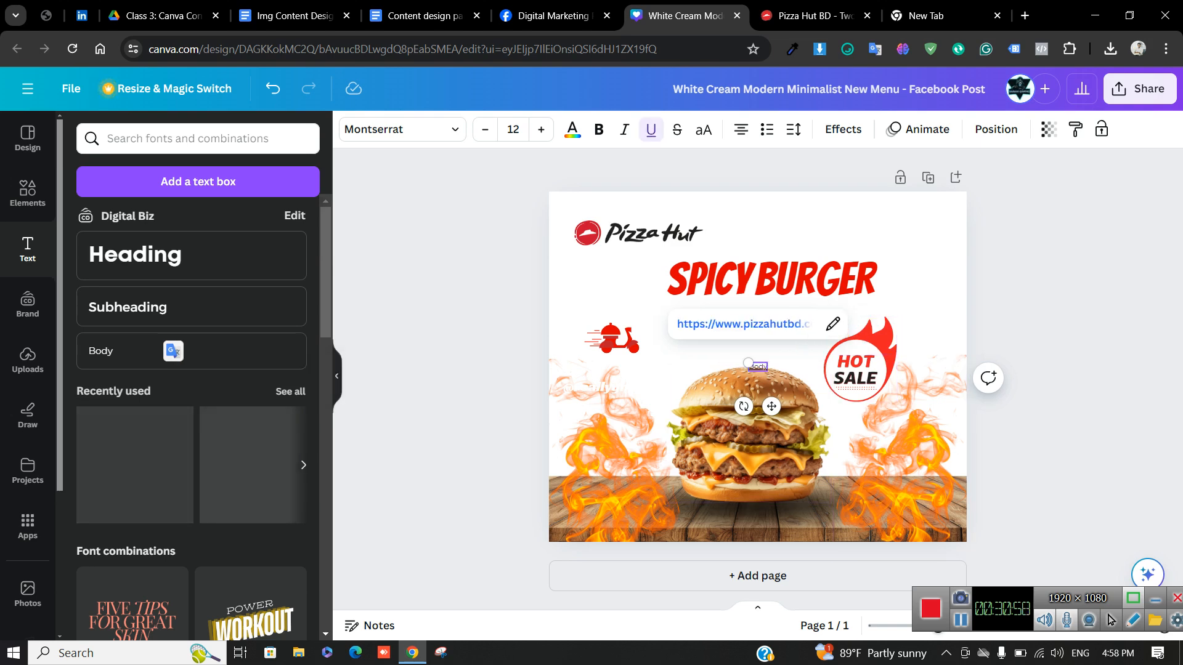
pyautogui.click(749, 431)
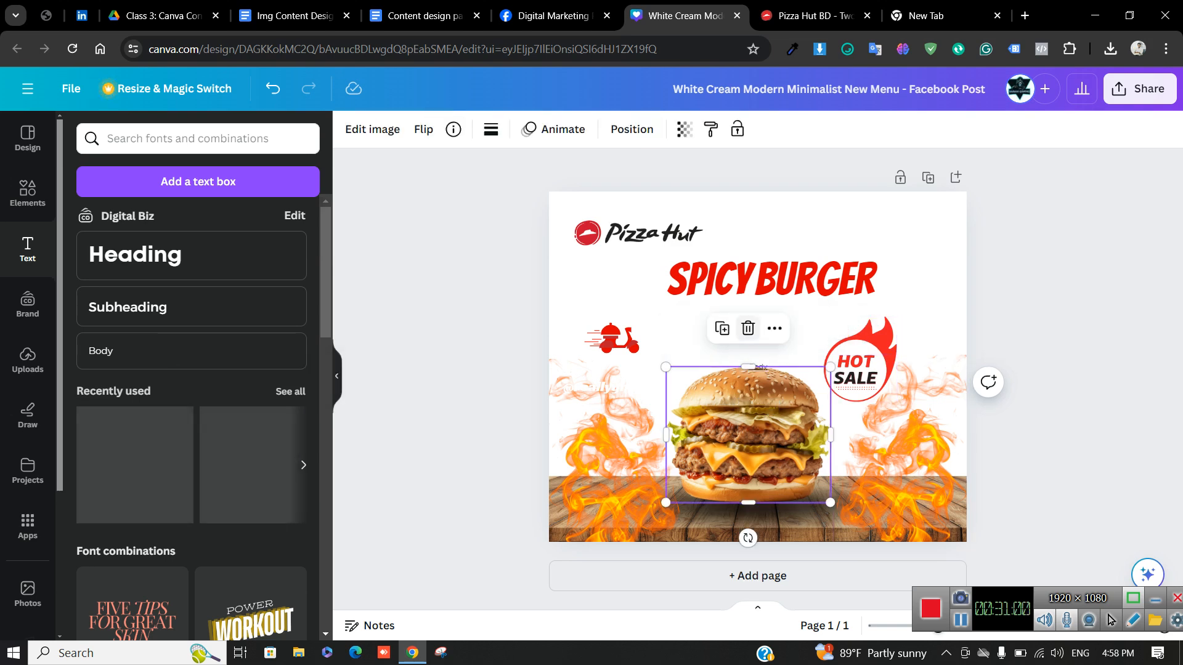
pyautogui.click(747, 328)
pyautogui.hotkey('ctrl', 'z')
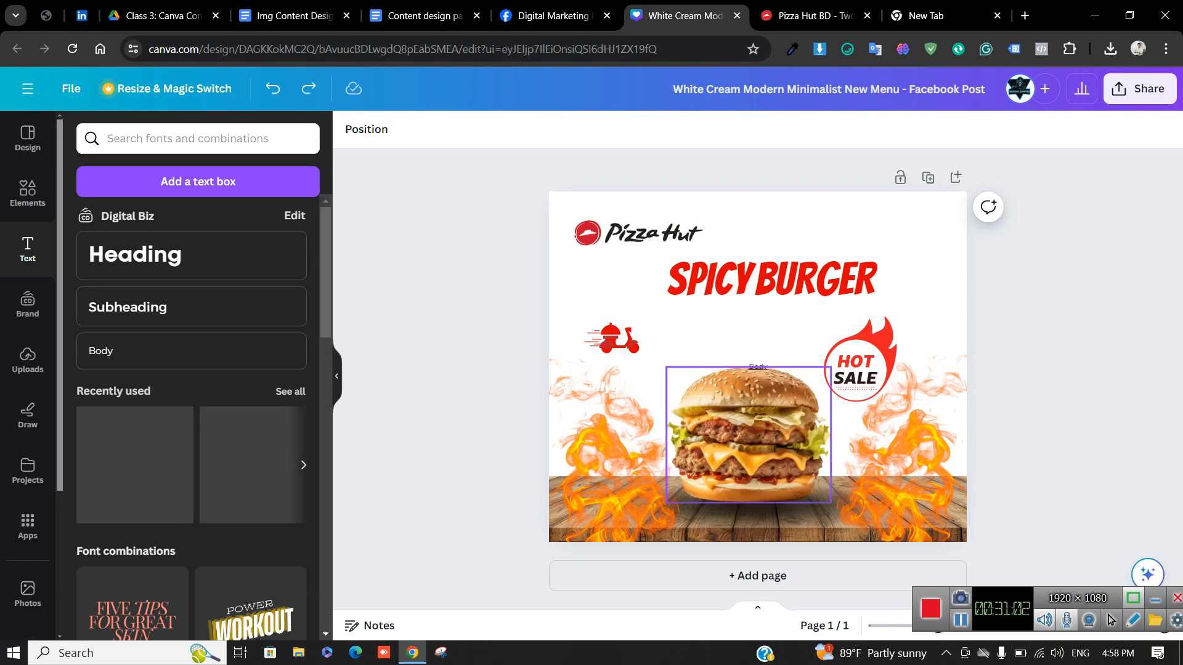
# Enlarge the Body text to about 78, then delete it
pyautogui.click(757, 367)
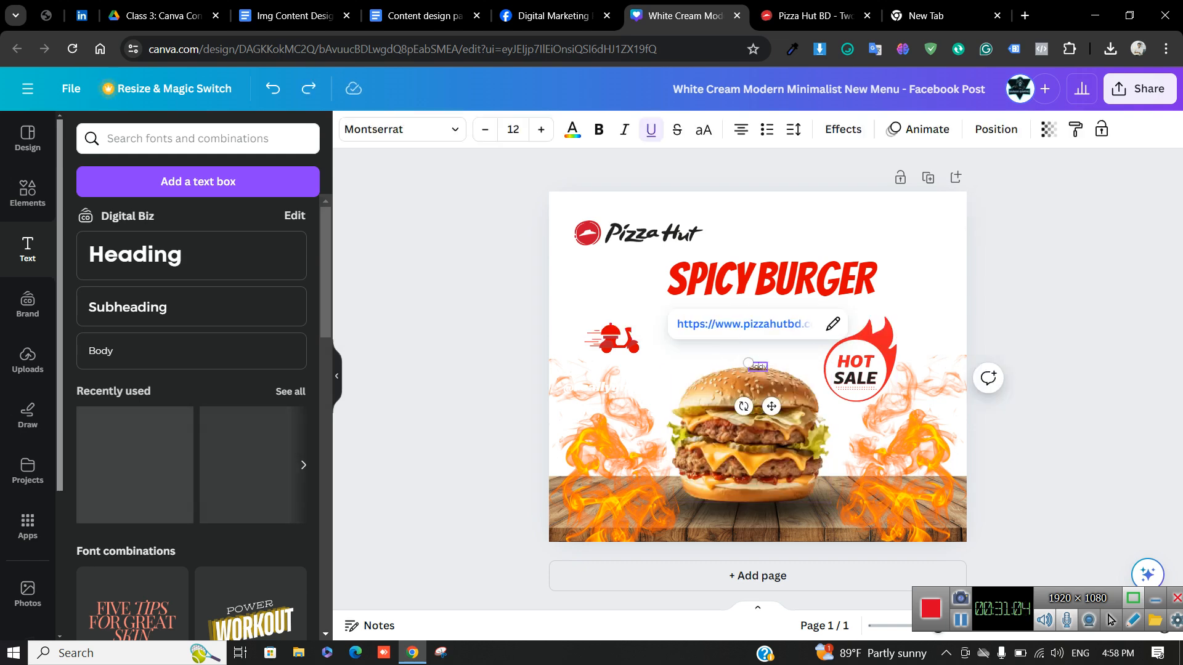
pyautogui.moveTo(748, 363); pyautogui.dragTo(666, 333)
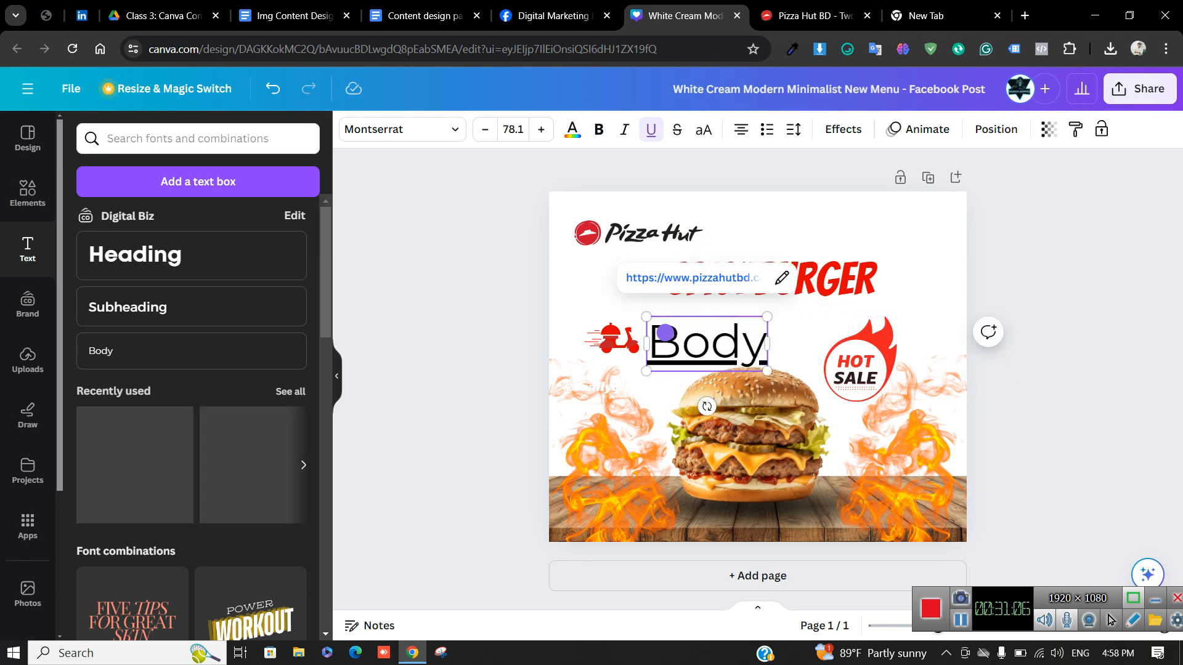
pyautogui.click(480, 345)
pyautogui.click(696, 342)
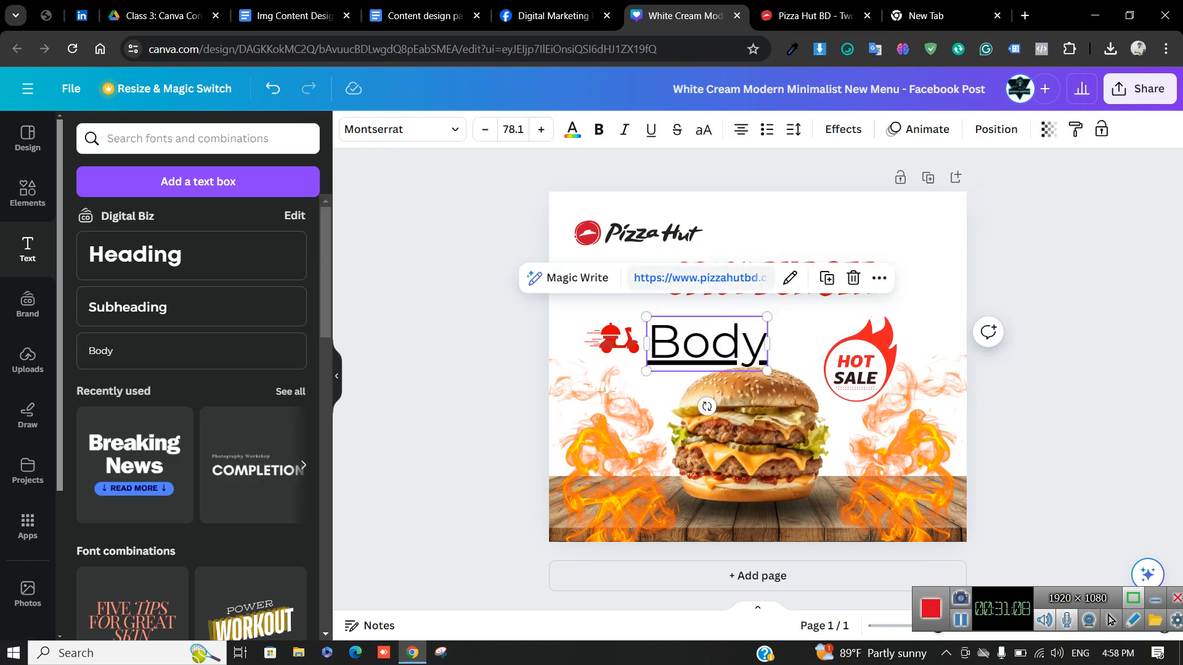
pyautogui.click(853, 278)
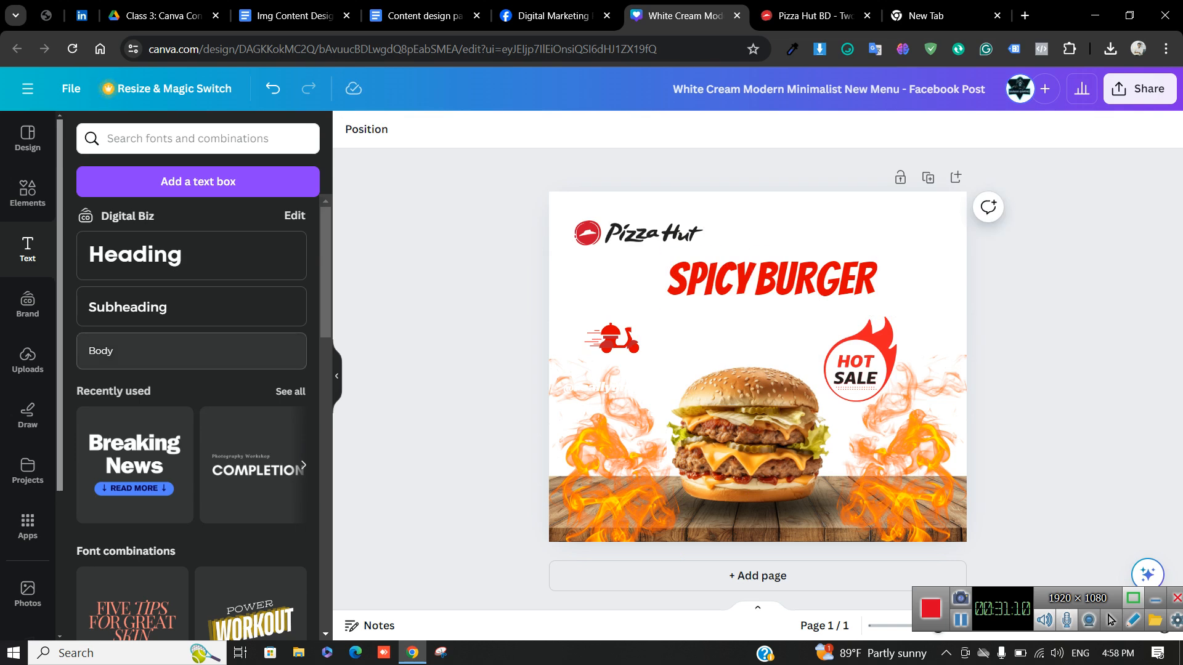
# Add another enlarged Body box, paste the link, remove the link, then delete it
pyautogui.click(123, 350)
pyautogui.moveTo(748, 363); pyautogui.dragTo(669, 333)
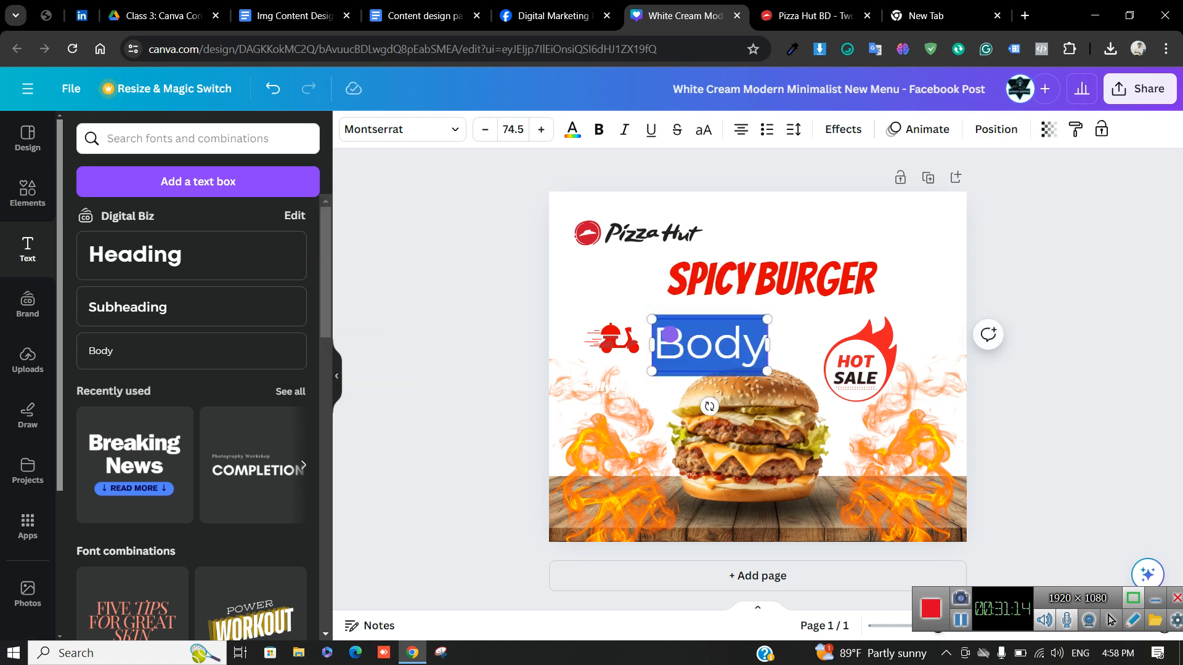
pyautogui.hotkey('ctrl', 'v')
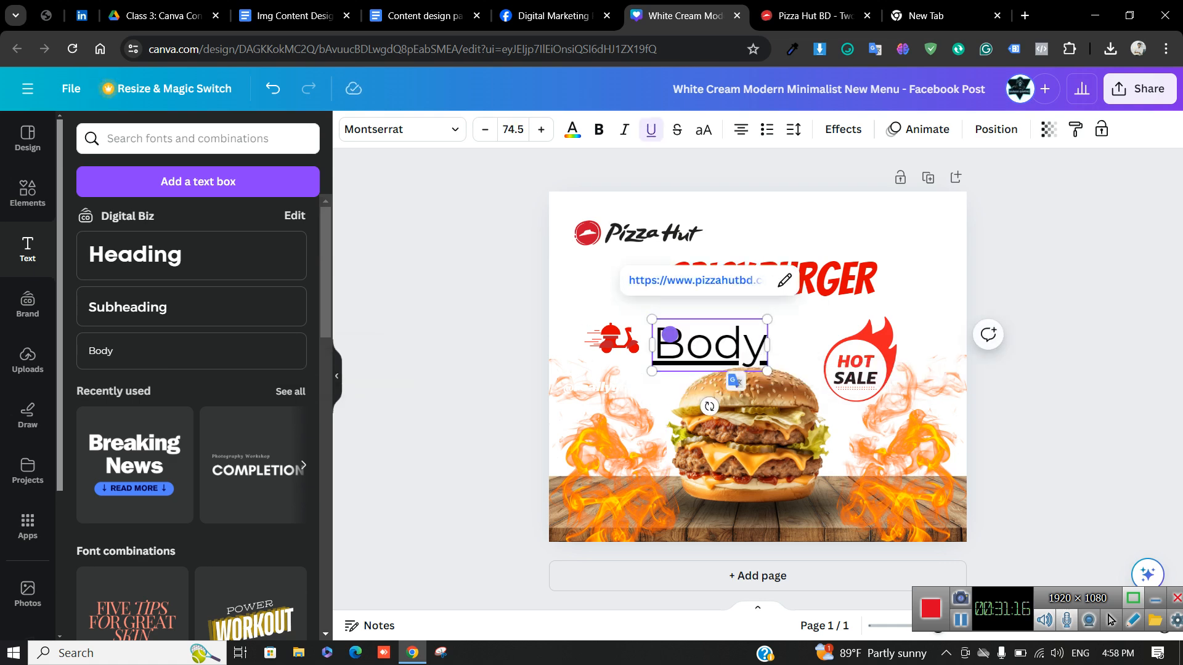
pyautogui.press('Left')
pyautogui.click(784, 281)
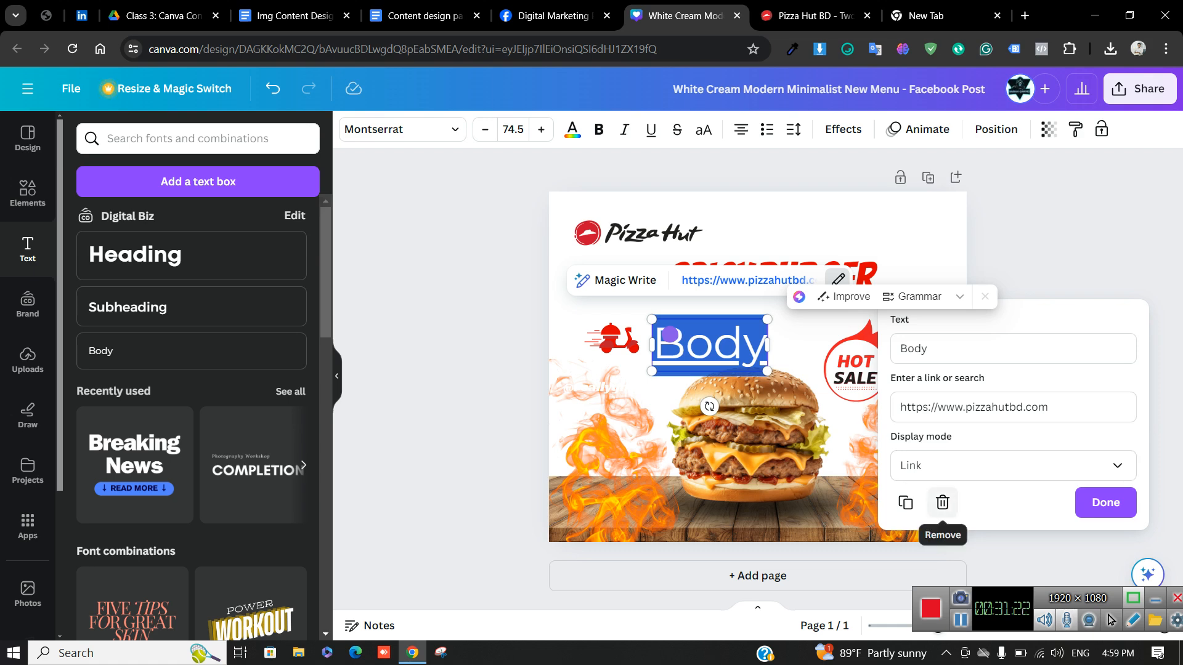
pyautogui.click(942, 503)
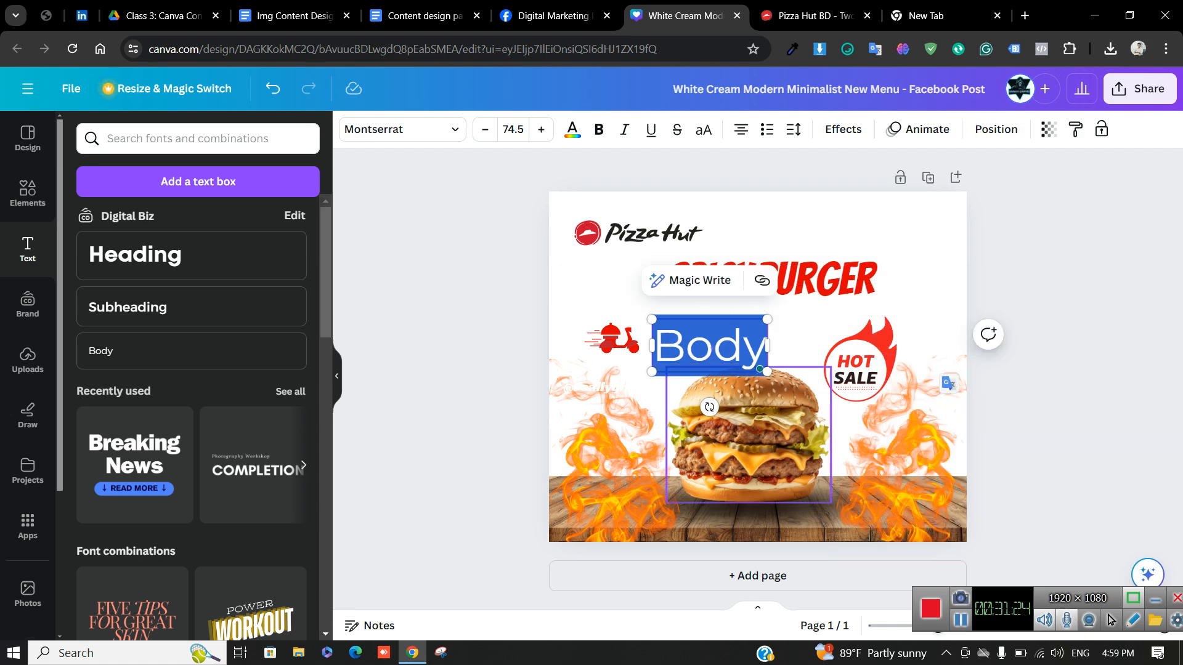
pyautogui.press('Escape')
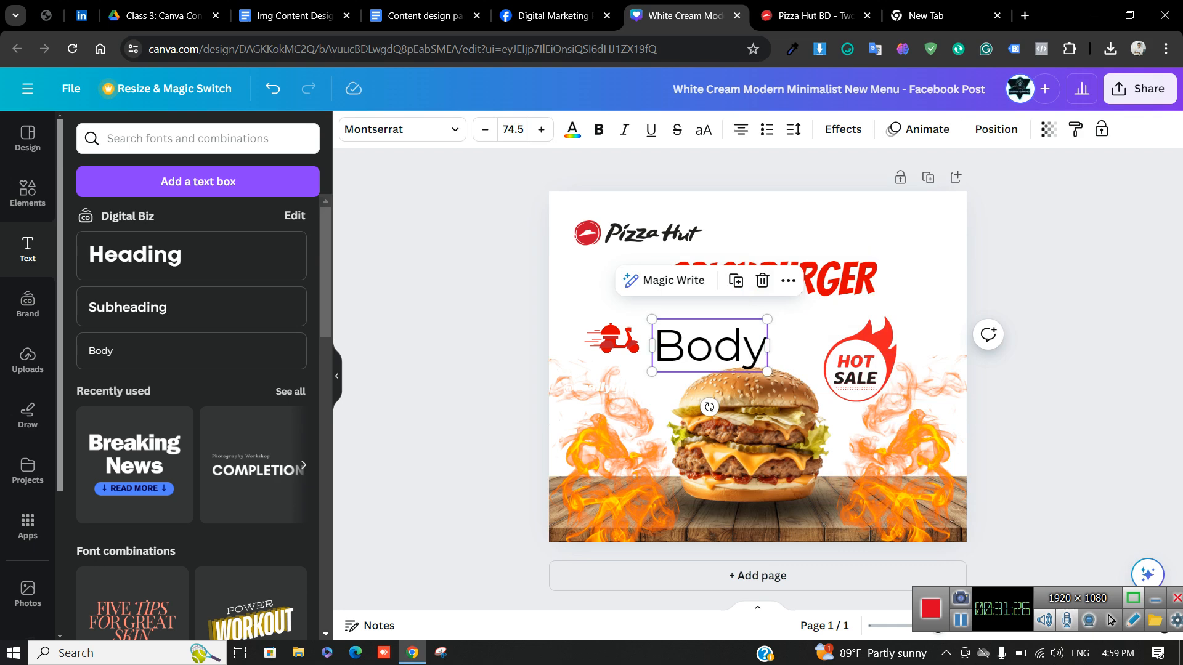
pyautogui.click(762, 281)
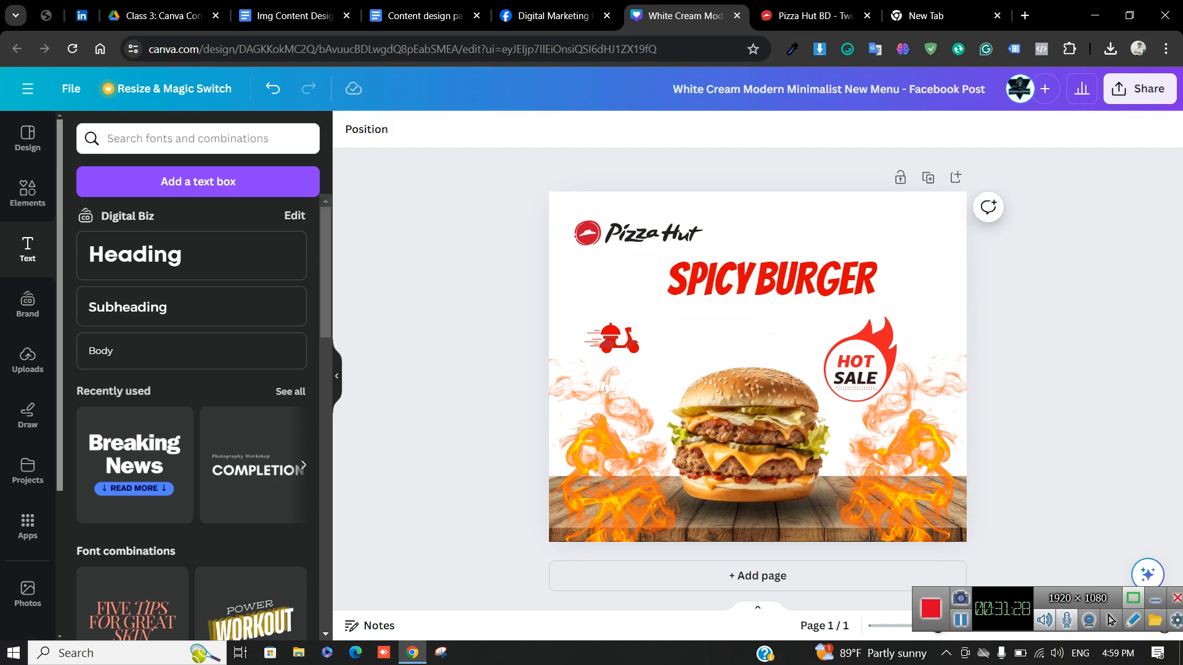
# Add a fresh Body text box enlarged to 68.5 above the burger
pyautogui.click(166, 351)
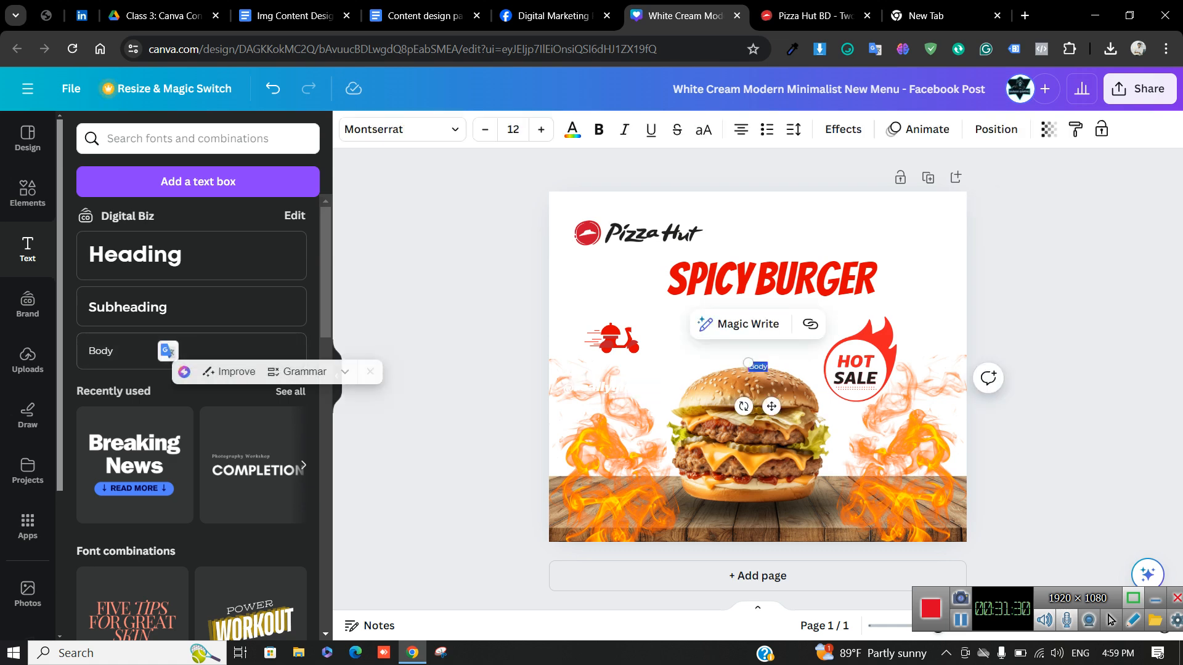
pyautogui.moveTo(748, 363); pyautogui.dragTo(678, 337)
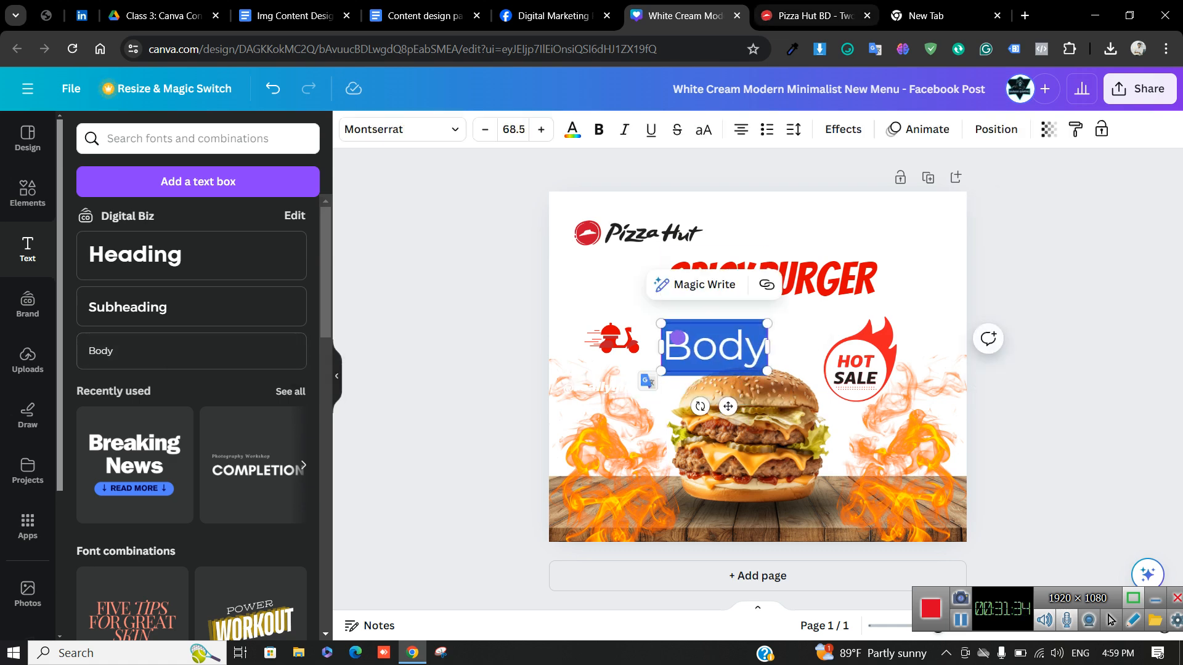
pyautogui.click(807, 16)
pyautogui.click(199, 49)
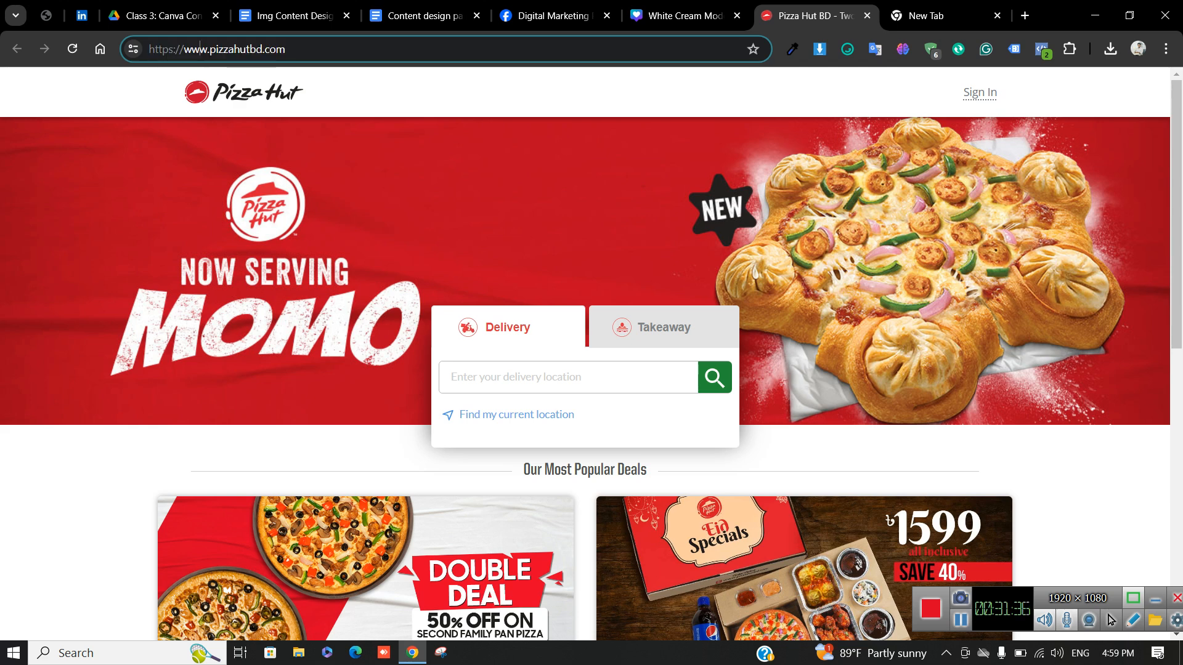
pyautogui.moveTo(184, 48); pyautogui.dragTo(148, 49)
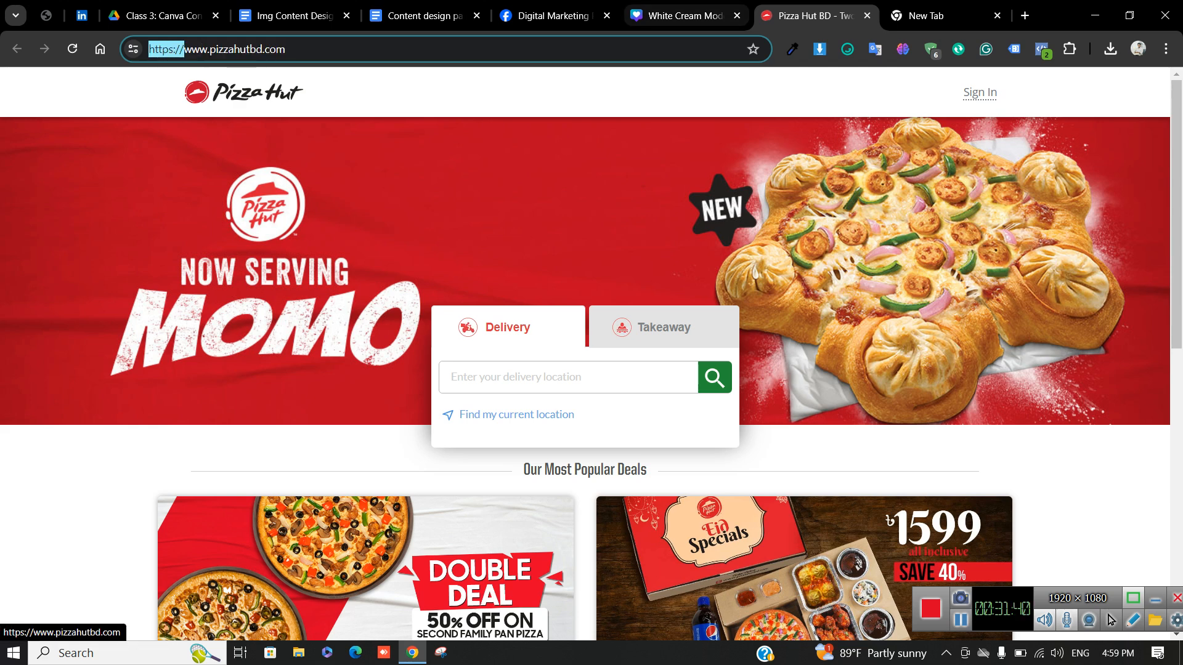
pyautogui.click(681, 16)
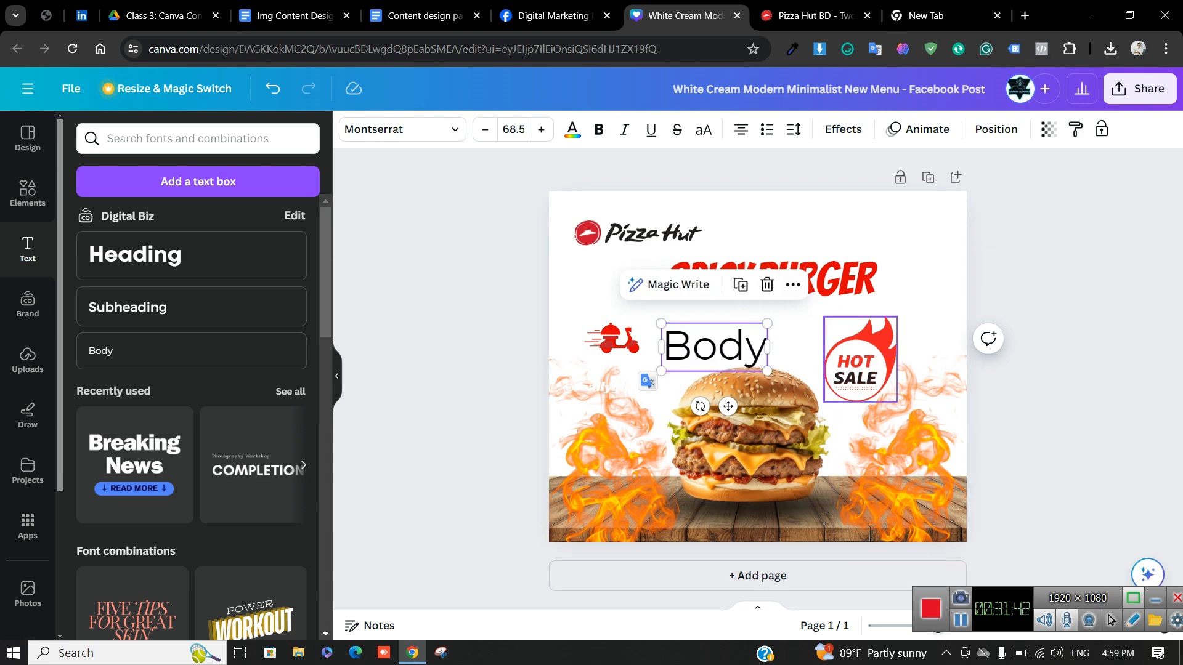
pyautogui.click(807, 15)
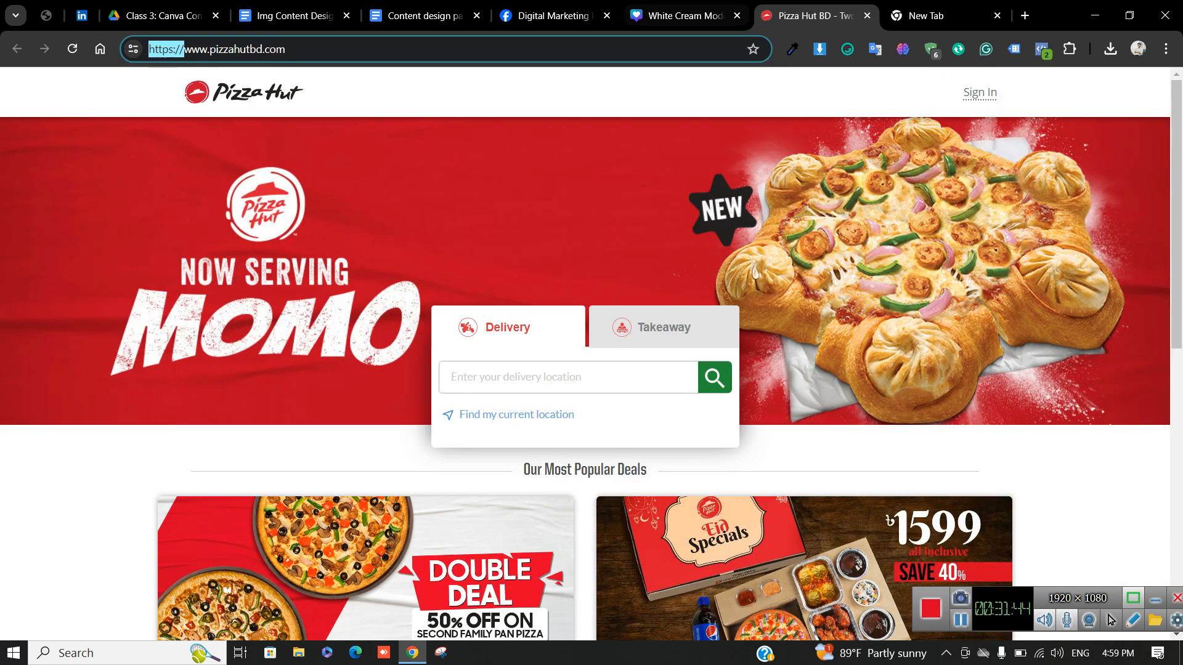
pyautogui.click(683, 16)
pyautogui.press('Return')
pyautogui.write('www')
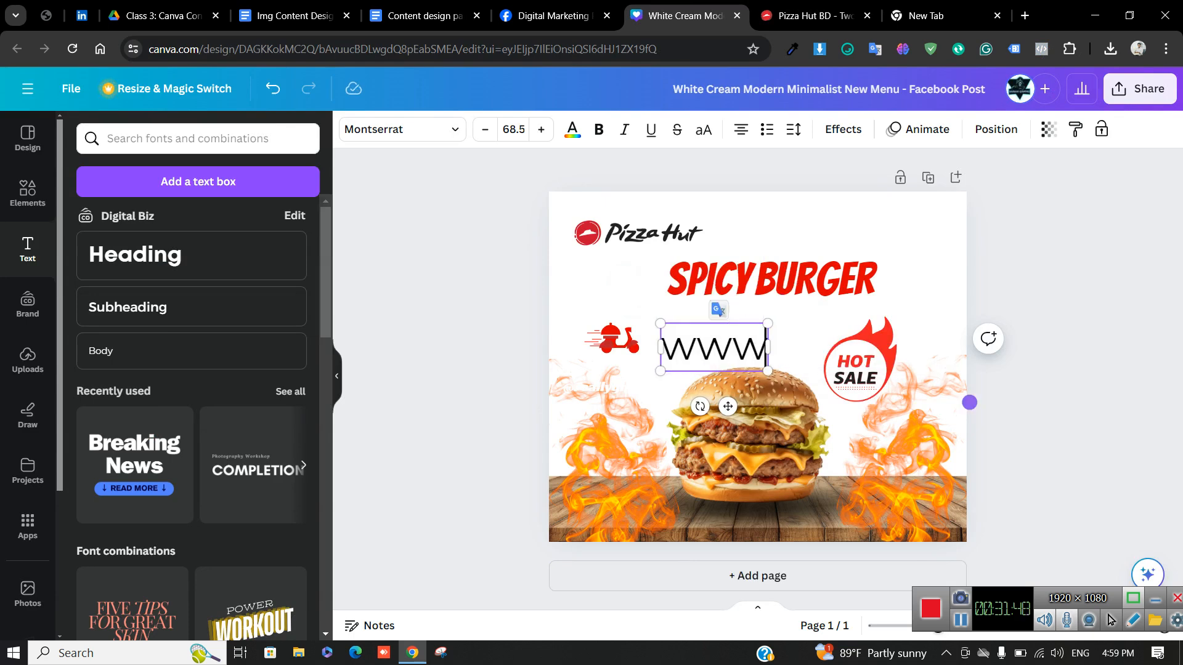
pyautogui.write('.burgerbd.c')
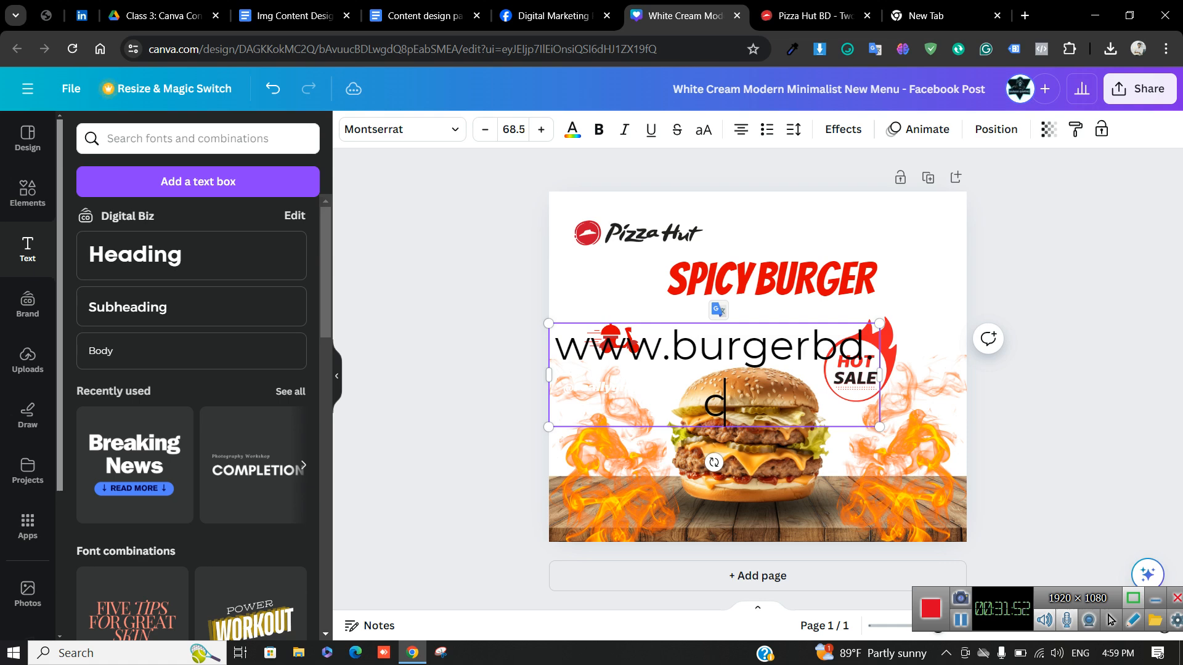
pyautogui.write('om')
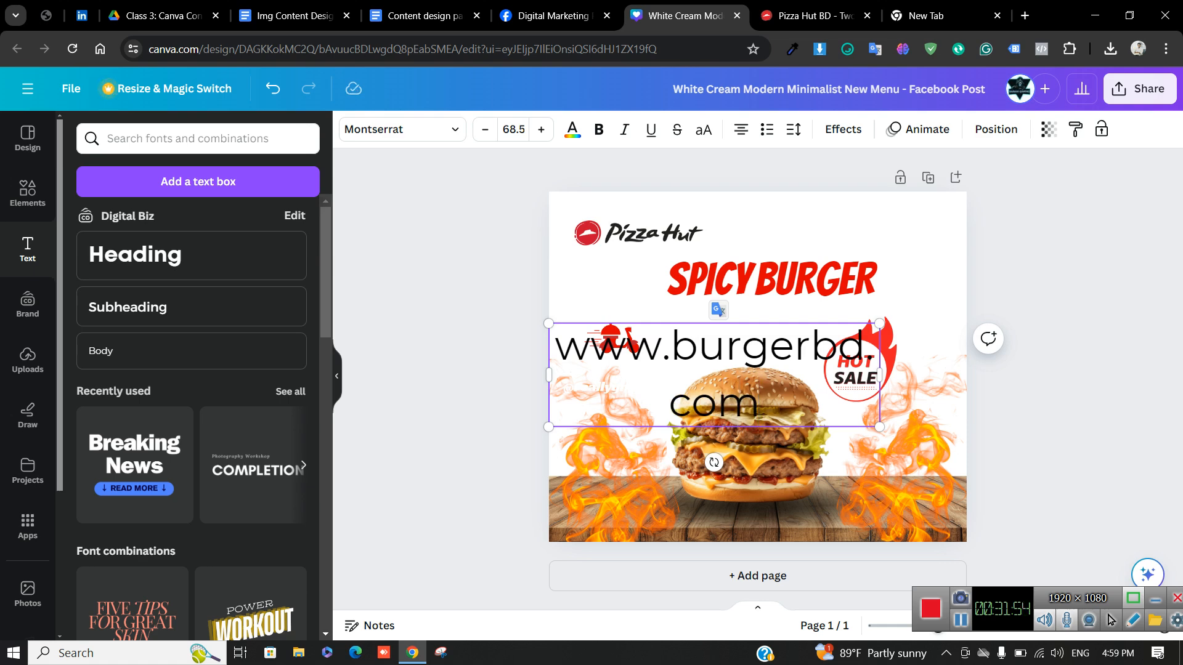
pyautogui.moveTo(879, 374); pyautogui.dragTo(749, 348)
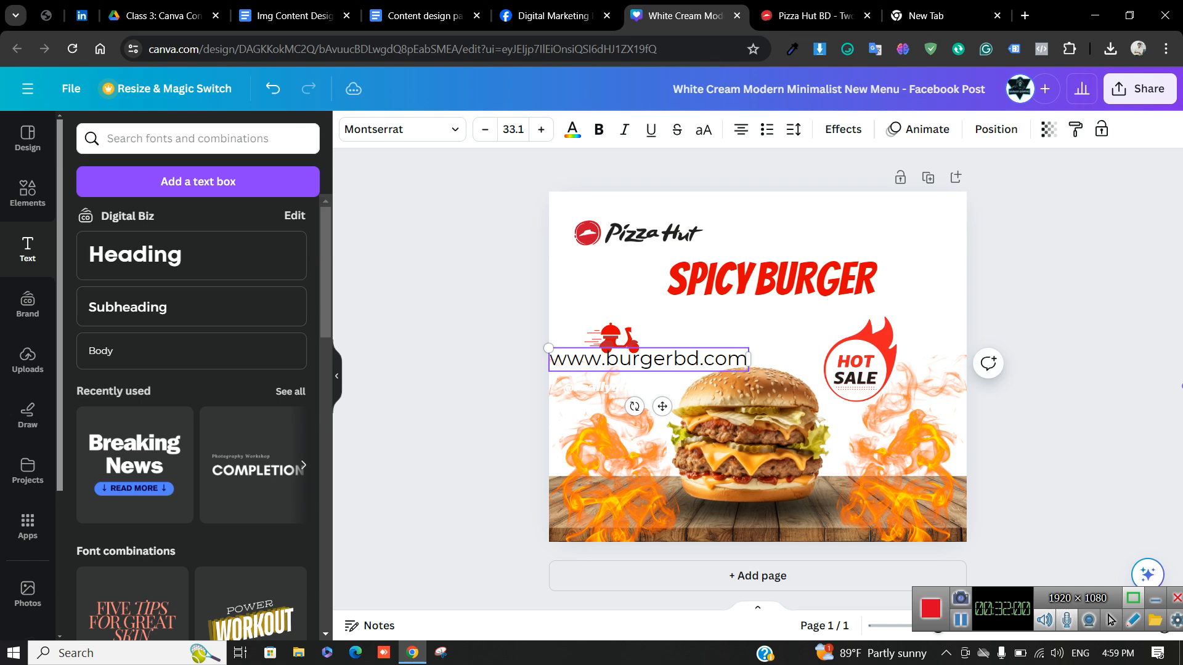
pyautogui.moveTo(649, 360); pyautogui.dragTo(764, 514)
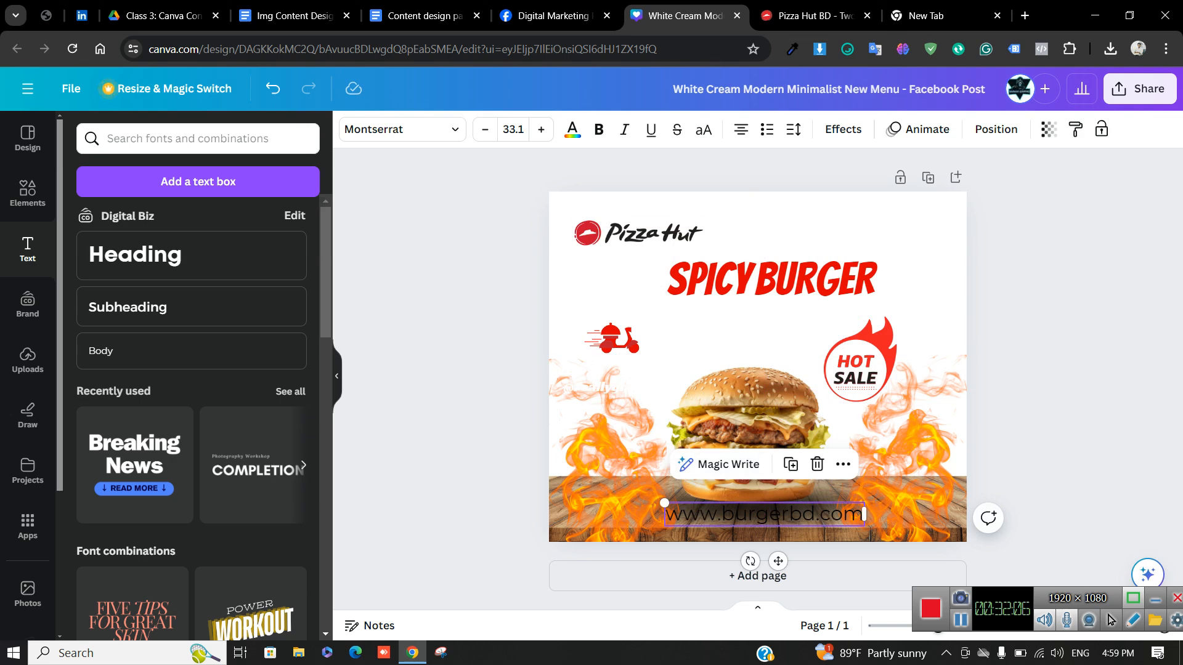
pyautogui.click(572, 130)
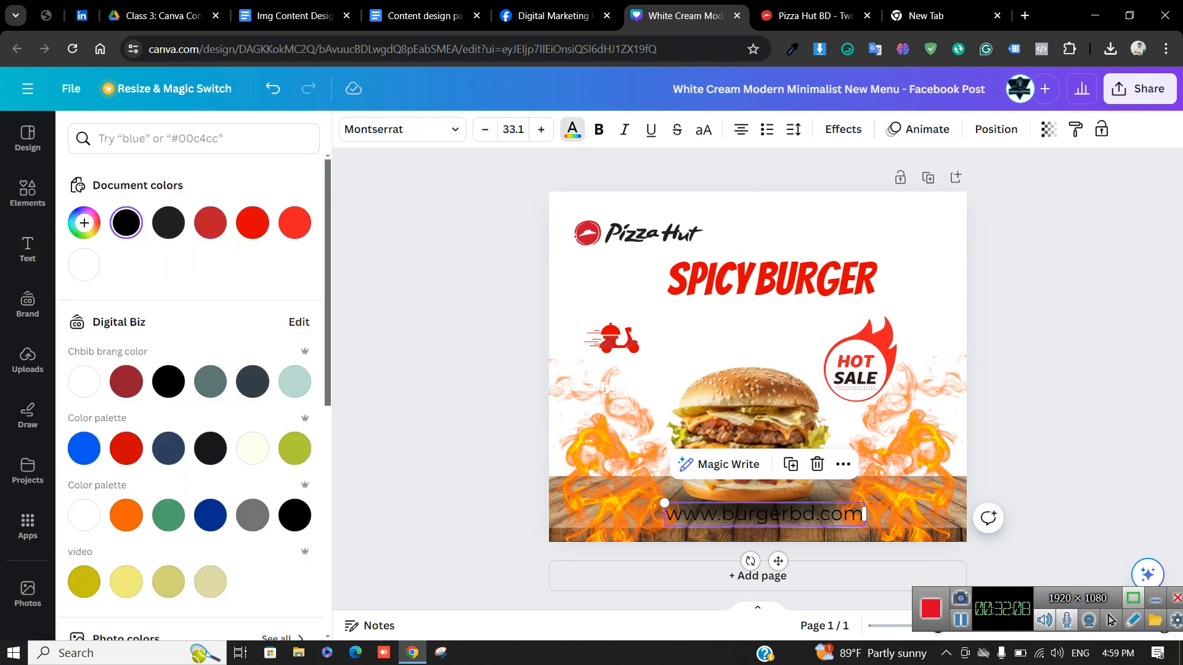
pyautogui.click(84, 264)
pyautogui.click(456, 395)
pyautogui.click(764, 514)
# Shrink the web address to size 25.1 and settle it just above the bottom edge
pyautogui.moveTo(664, 502); pyautogui.dragTo(713, 509)
pyautogui.moveTo(788, 516); pyautogui.dragTo(764, 521)
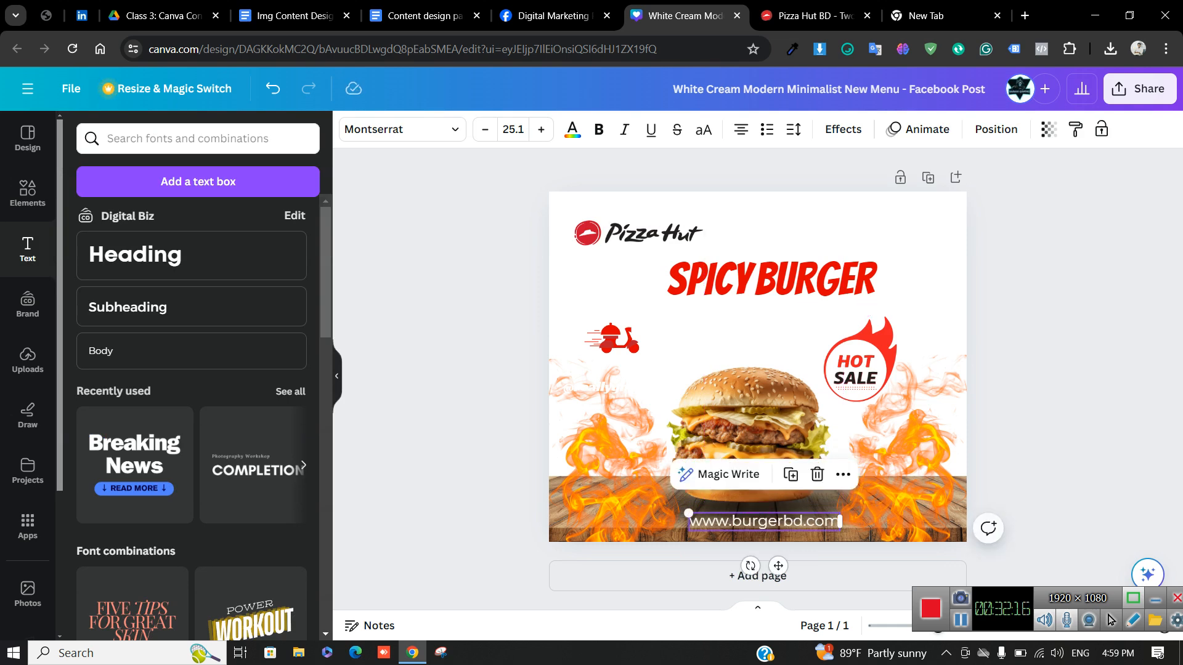
pyautogui.click(1048, 493)
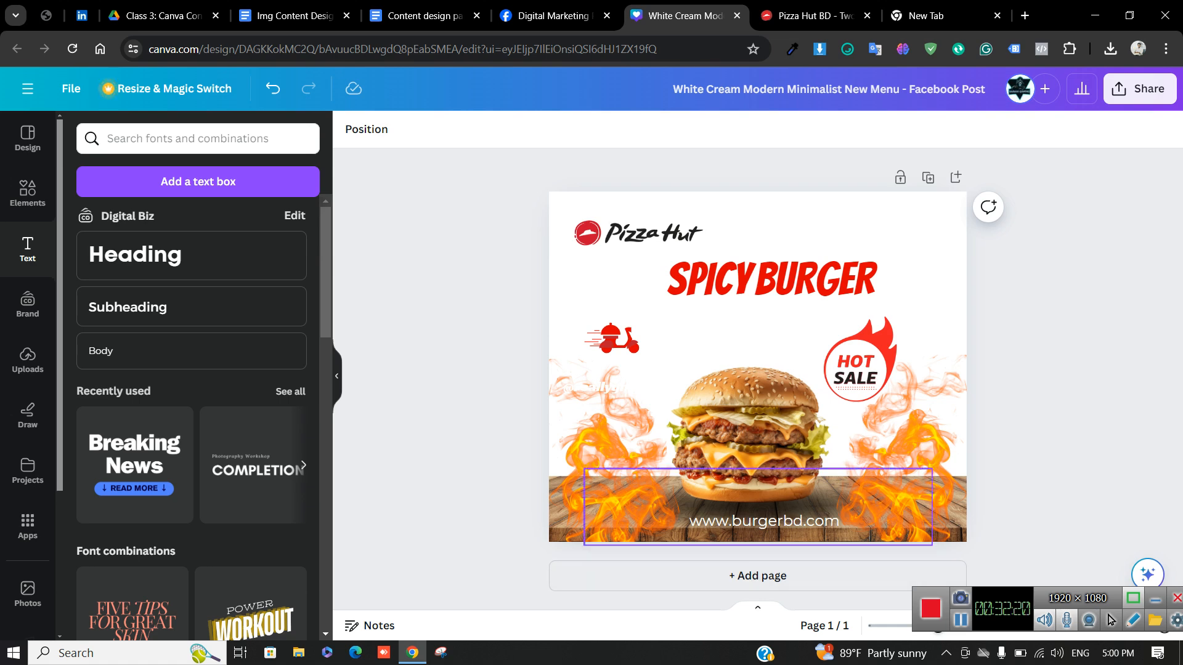
pyautogui.click(764, 521)
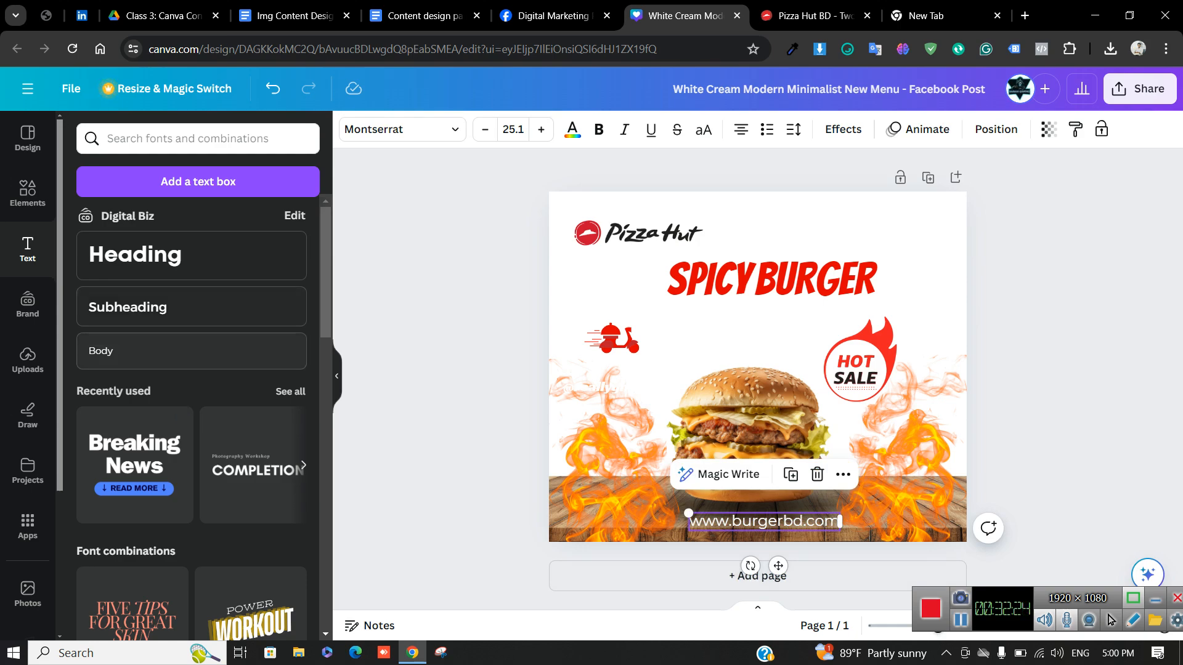
pyautogui.click(28, 193)
# Search the elements for 'shape' and add a square to the post
pyautogui.doubleClick(125, 139)
pyautogui.write('shape')
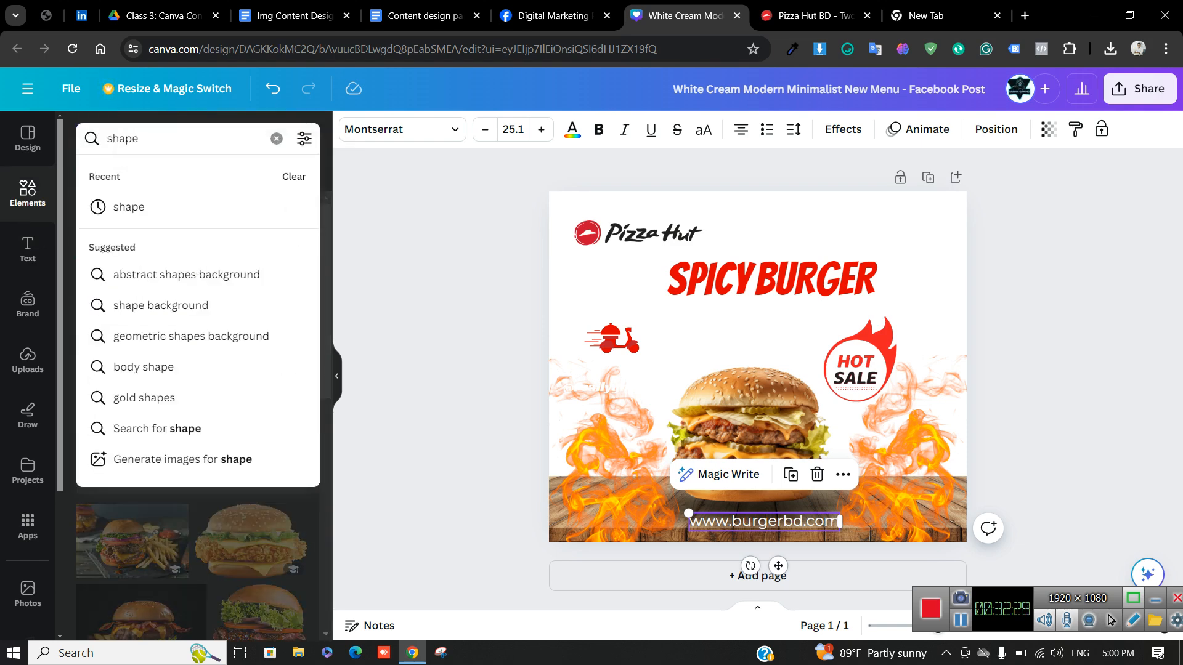
pyautogui.press('Return')
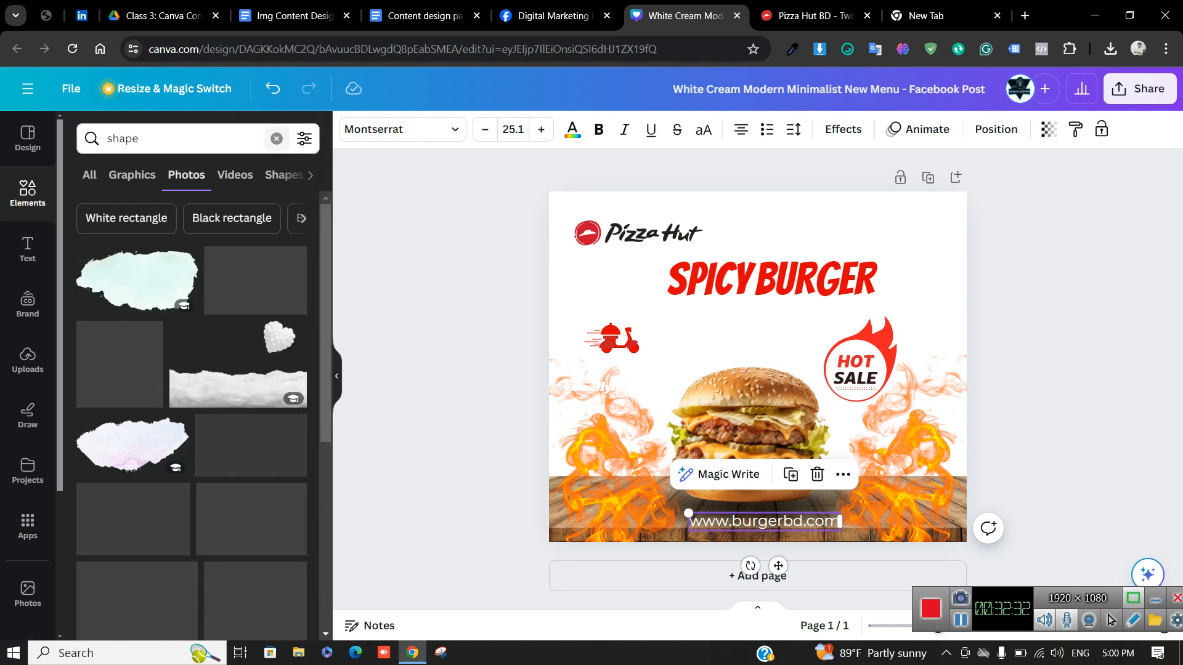
pyautogui.click(277, 138)
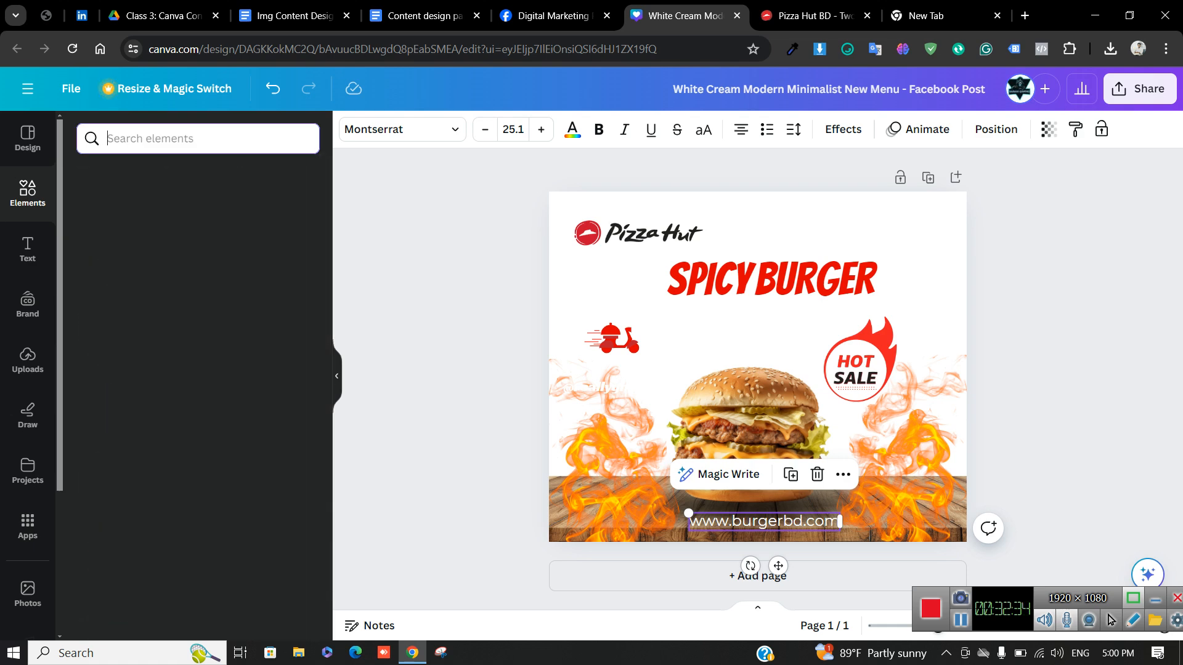
pyautogui.click(97, 360)
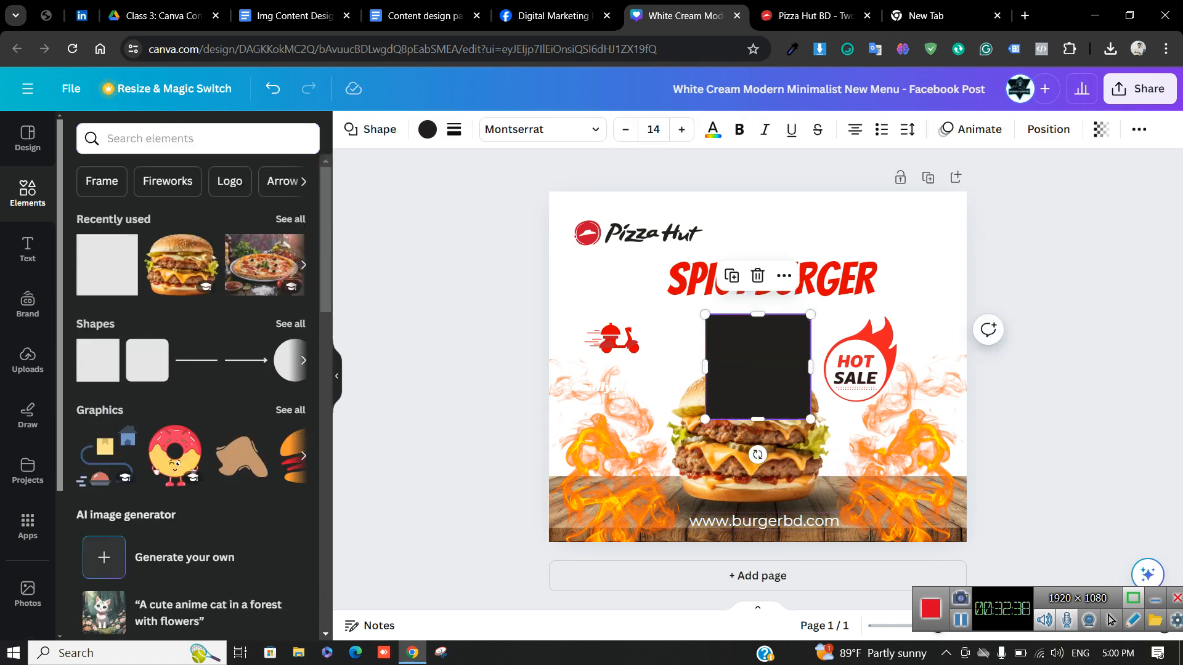
pyautogui.moveTo(757, 315); pyautogui.dragTo(885, 408)
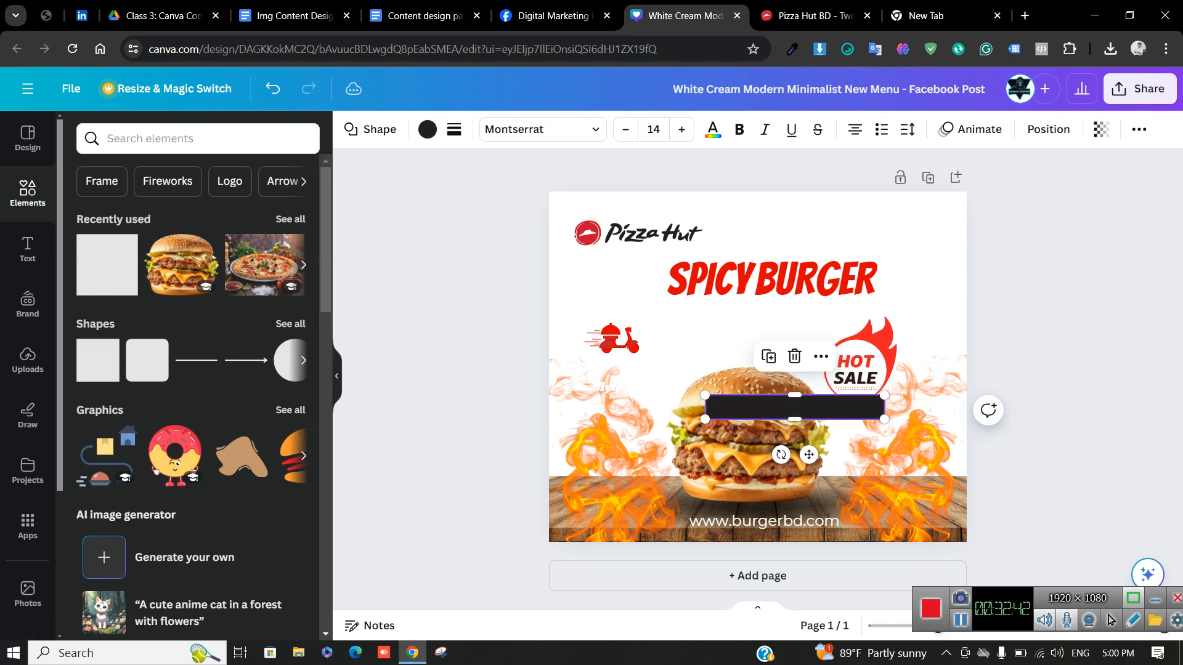
pyautogui.click(1023, 444)
pyautogui.moveTo(795, 408); pyautogui.dragTo(762, 521)
pyautogui.click(1035, 444)
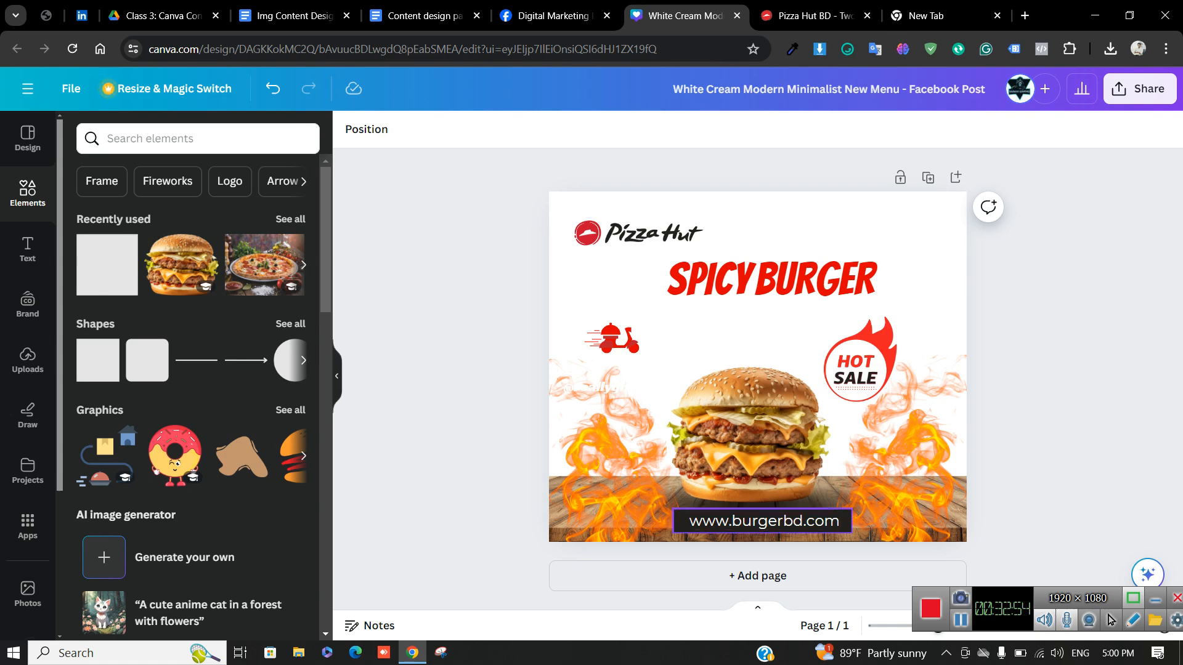
pyautogui.click(764, 521)
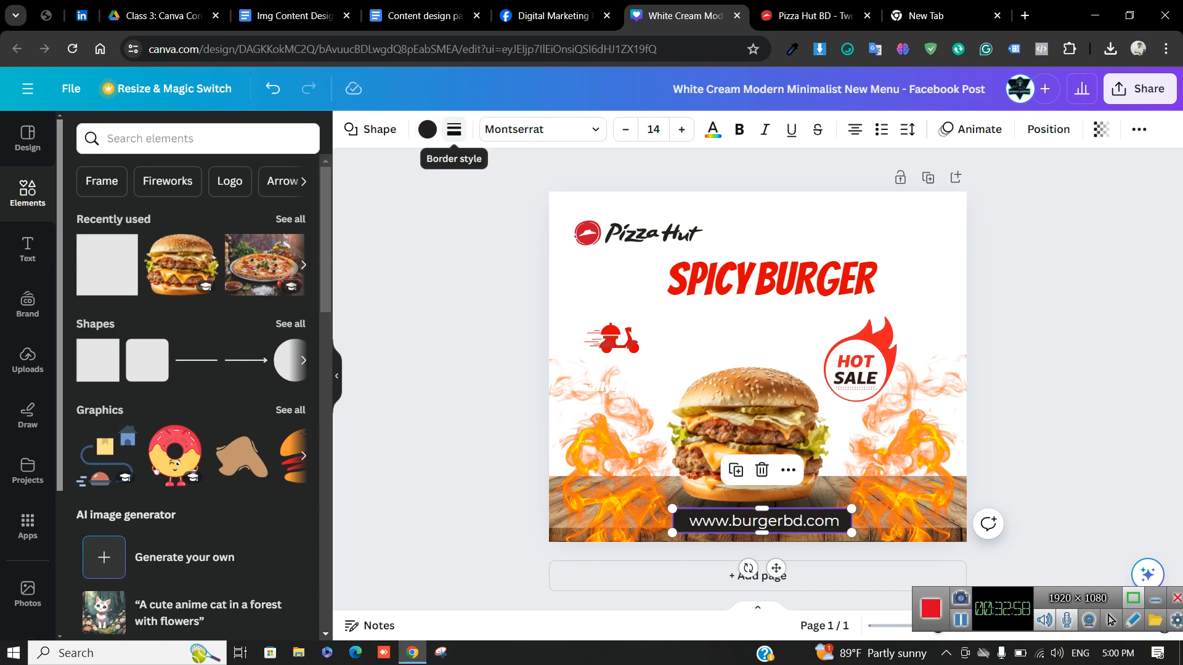
pyautogui.click(427, 130)
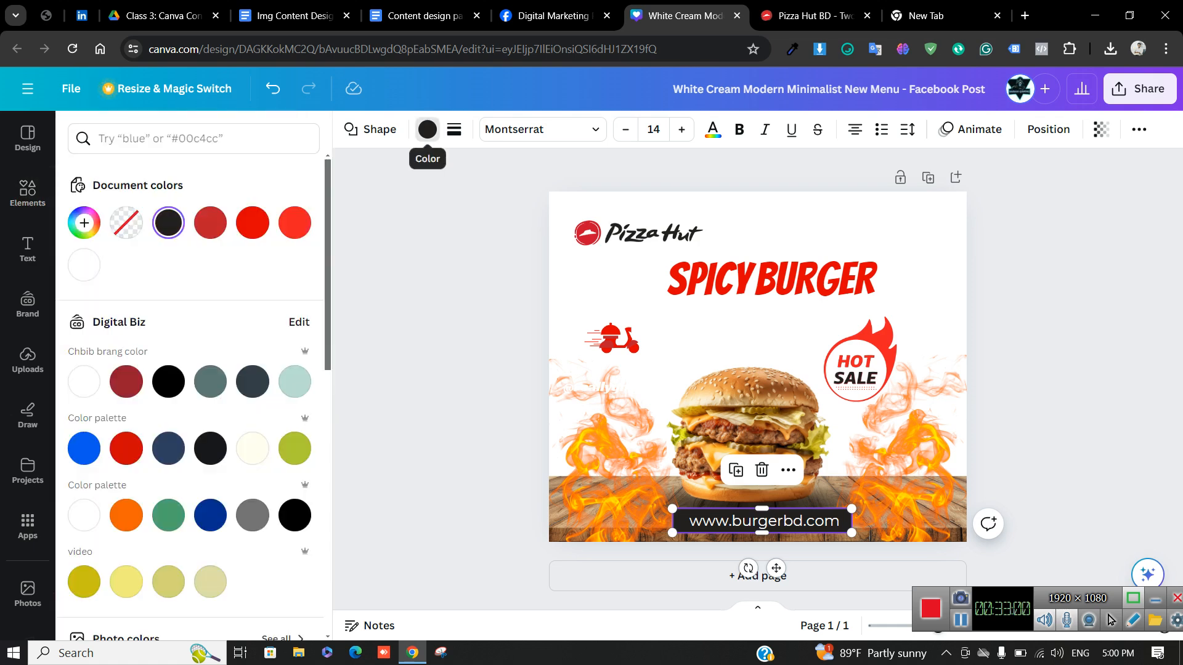
pyautogui.click(211, 222)
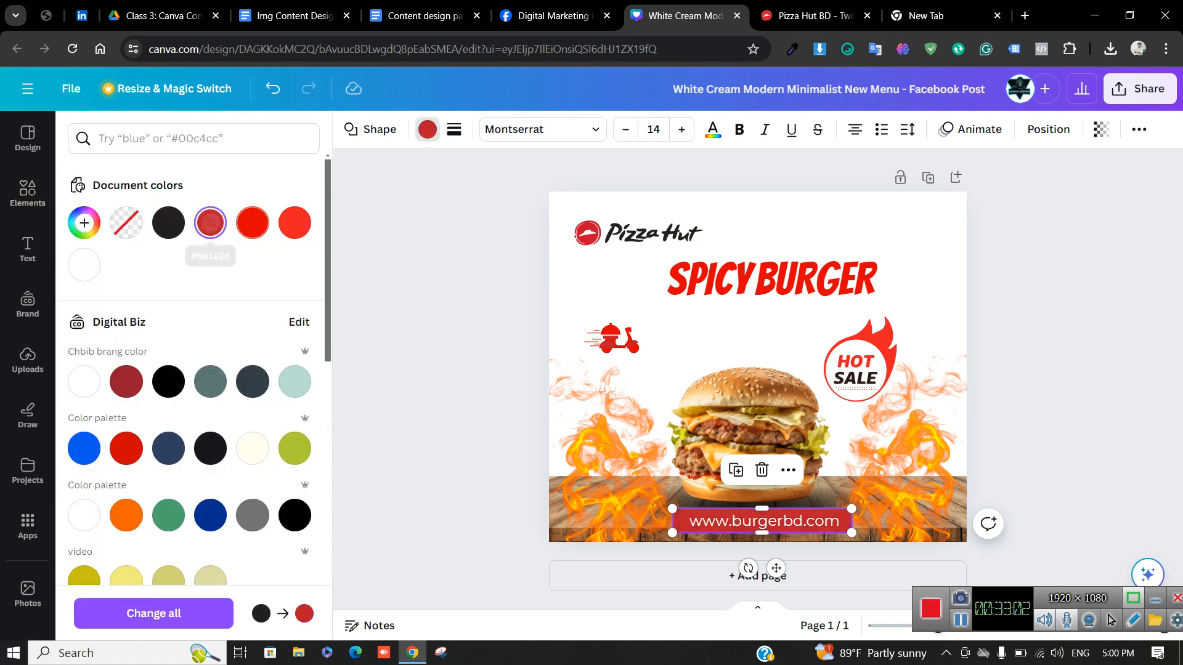
pyautogui.press('Escape')
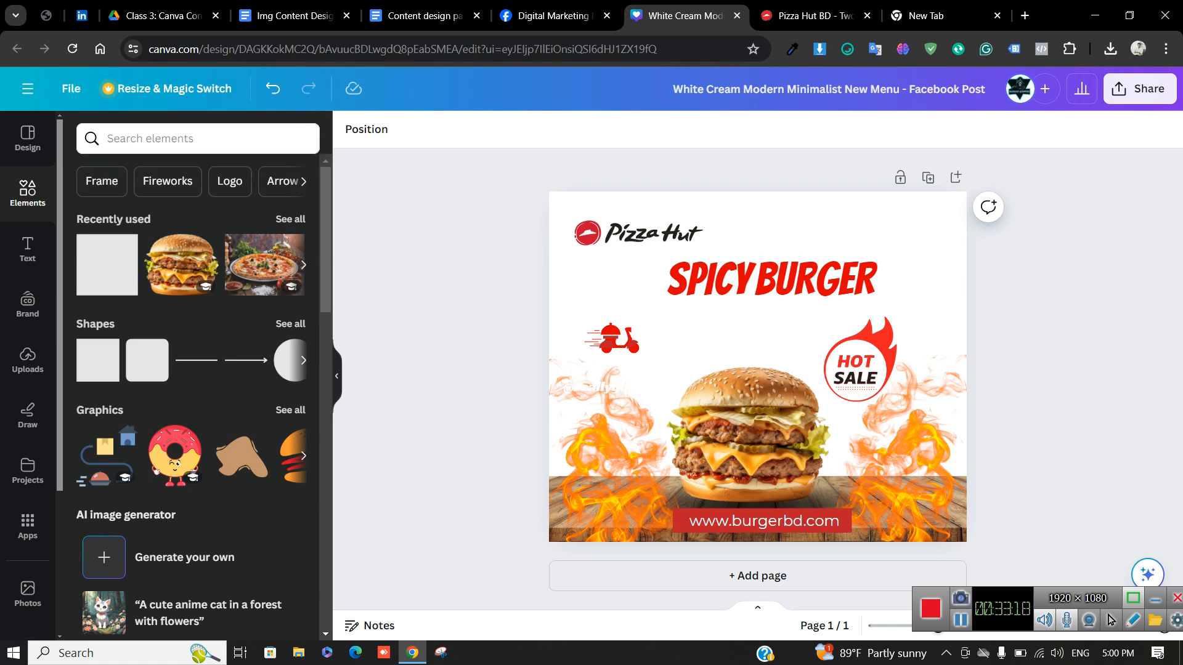
# Browse the element categories and full shapes set, then return to the main elements view
pyautogui.click(303, 182)
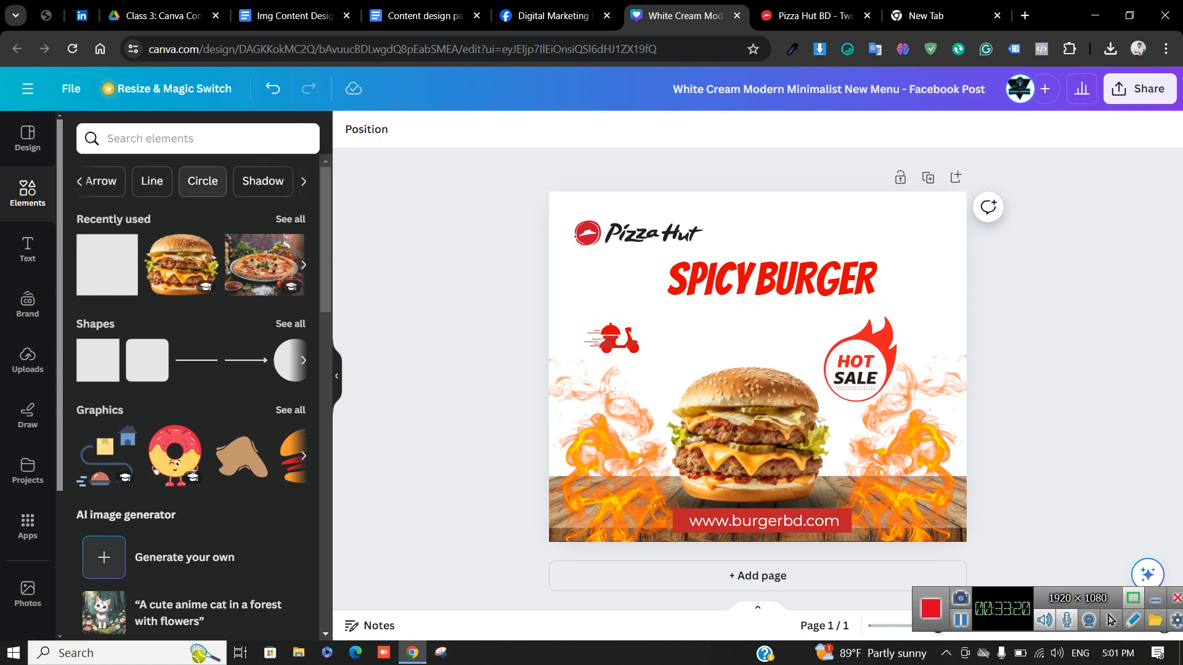
pyautogui.scroll(-5, 199, 370)
pyautogui.scroll(5, 198, 370)
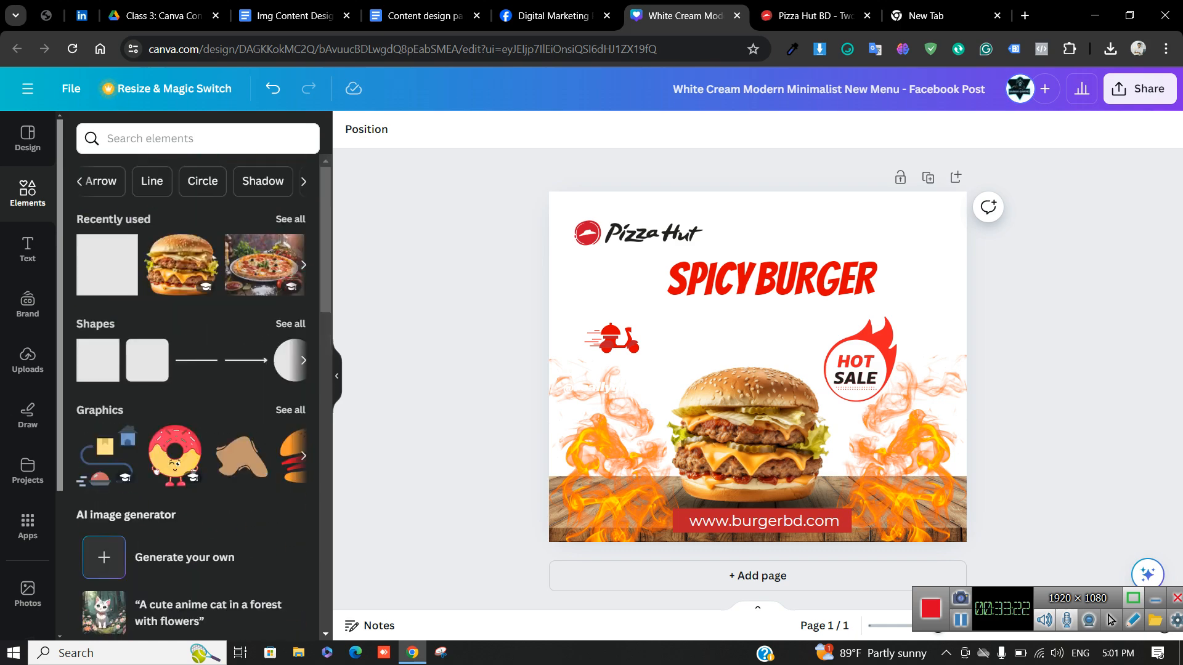
pyautogui.click(290, 324)
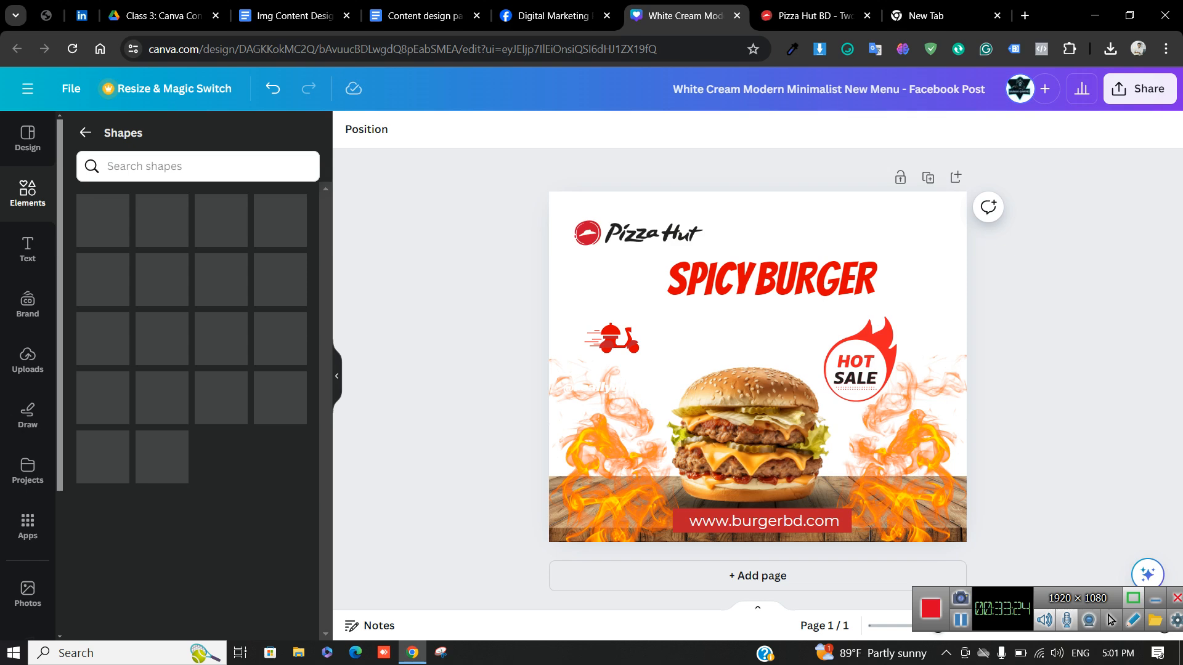
pyautogui.click(85, 132)
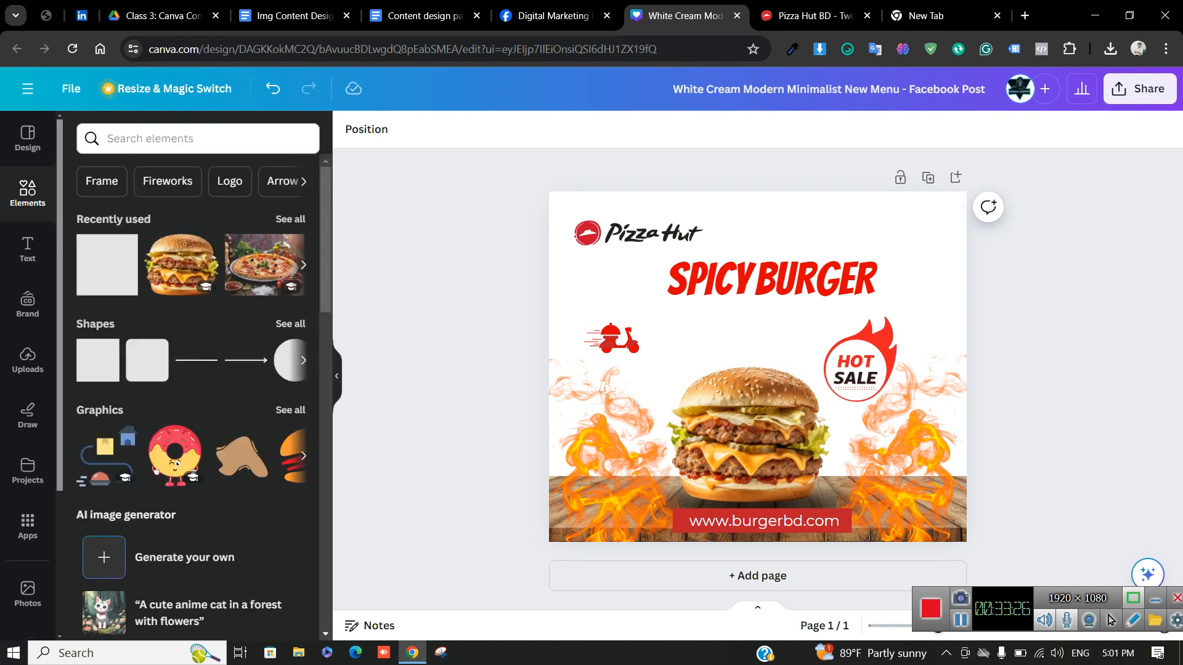
# Search the elements for 'call' and add the black phone-call circle graphic
pyautogui.click(150, 139)
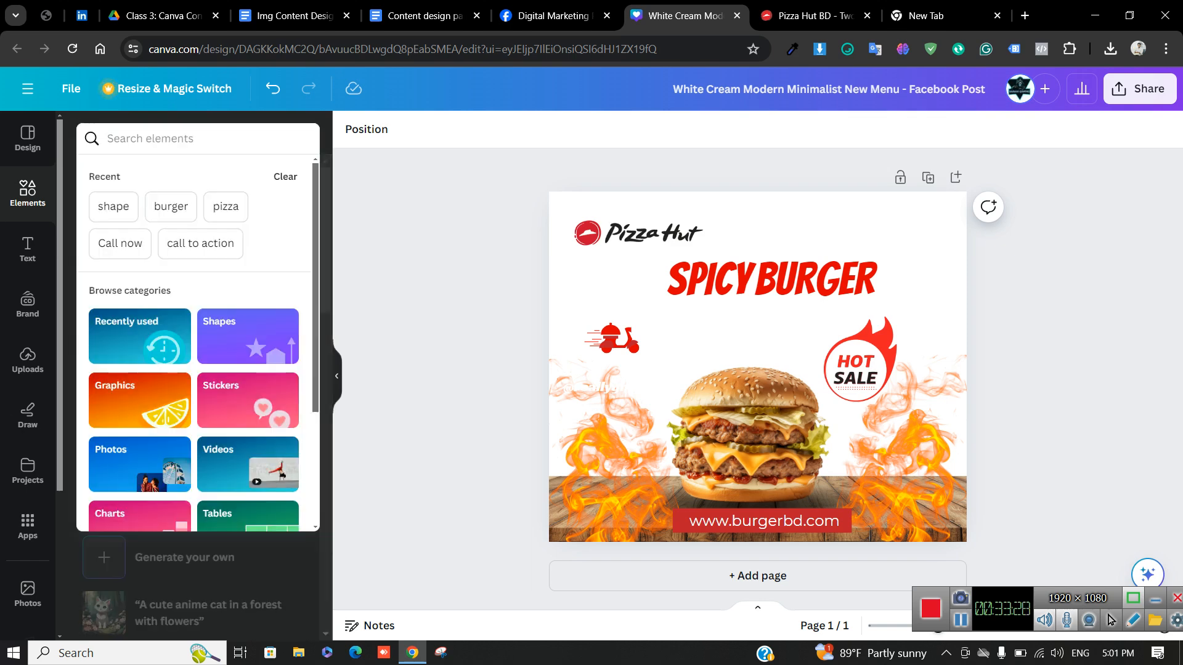
pyautogui.write('call')
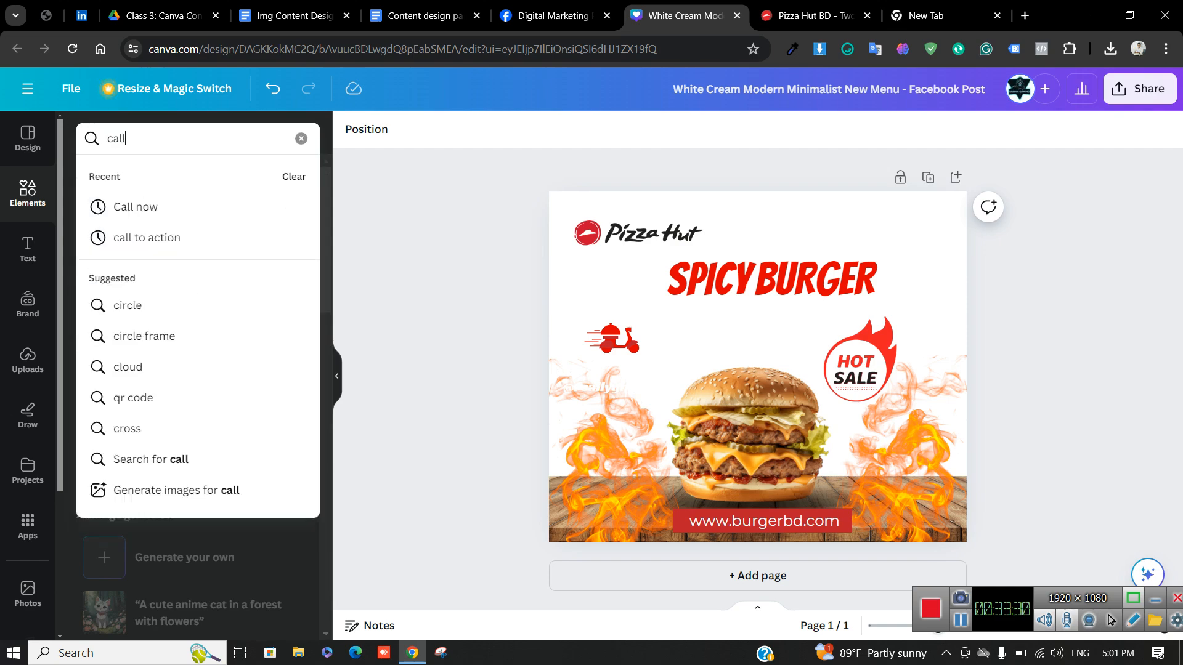
pyautogui.press('Down')
pyautogui.press('Down')
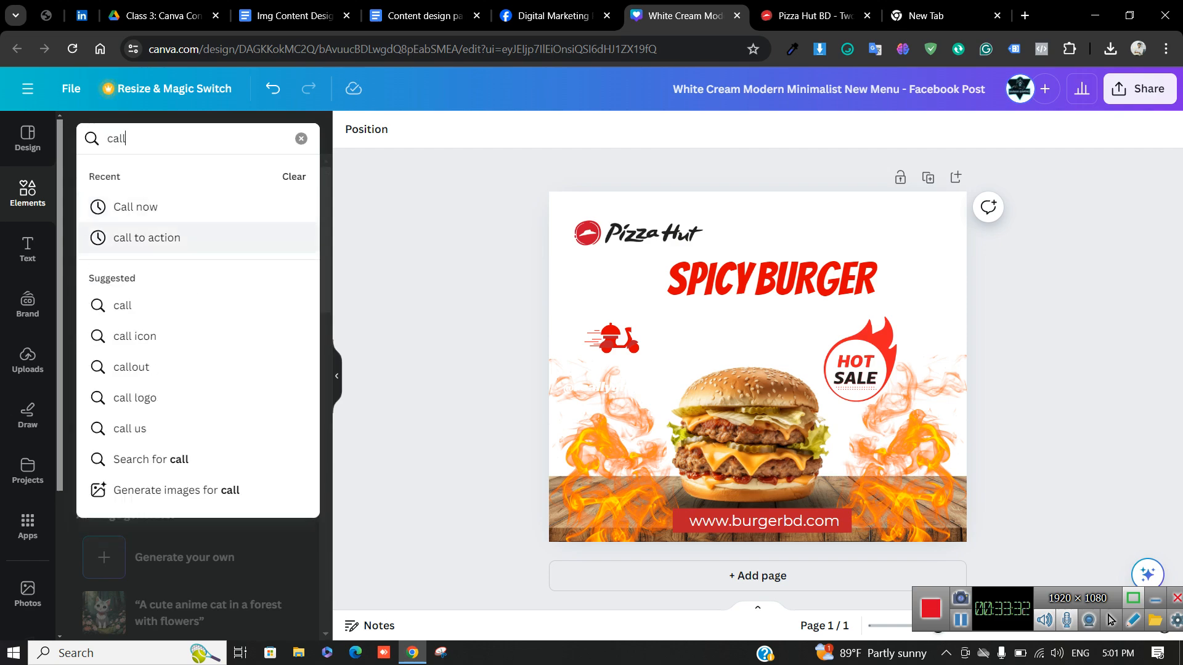
pyautogui.press('Down')
pyautogui.press('Down')
pyautogui.press('Return')
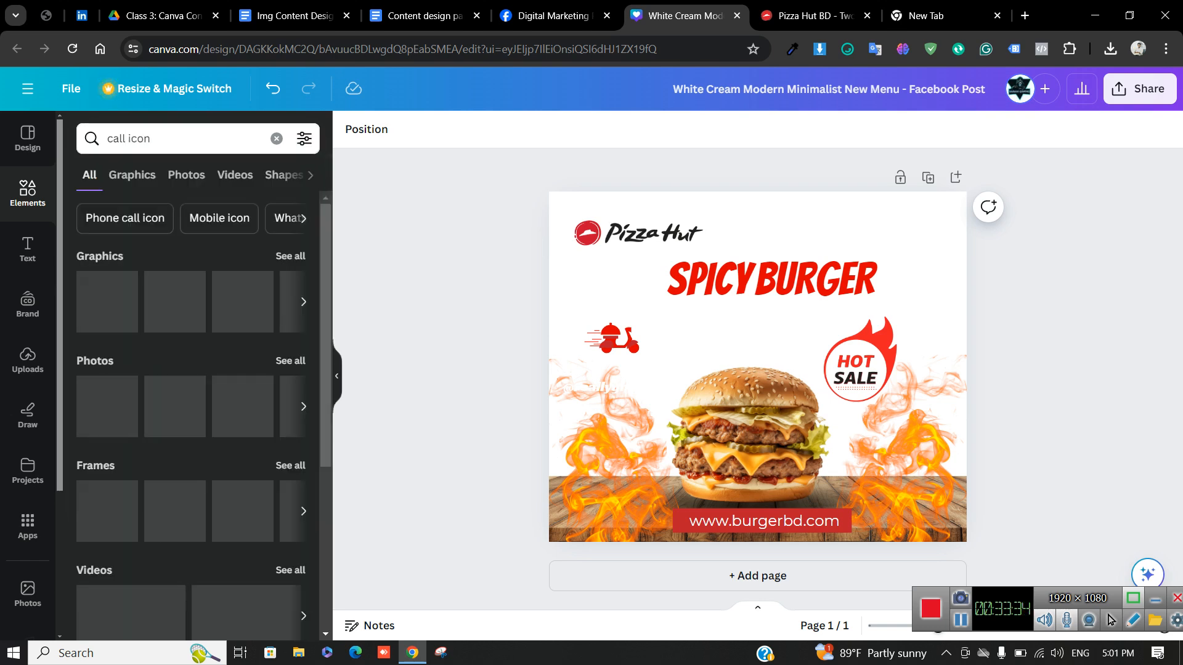
pyautogui.click(108, 302)
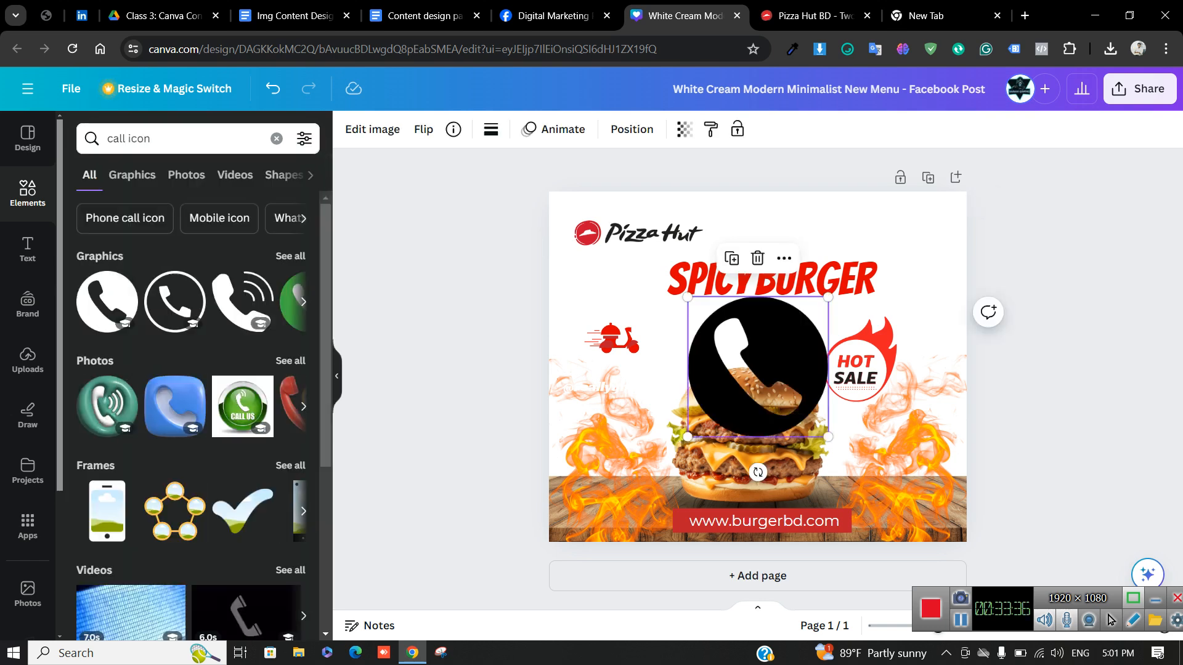
pyautogui.moveTo(828, 298); pyautogui.dragTo(722, 402)
pyautogui.moveTo(764, 520); pyautogui.dragTo(1023, 362)
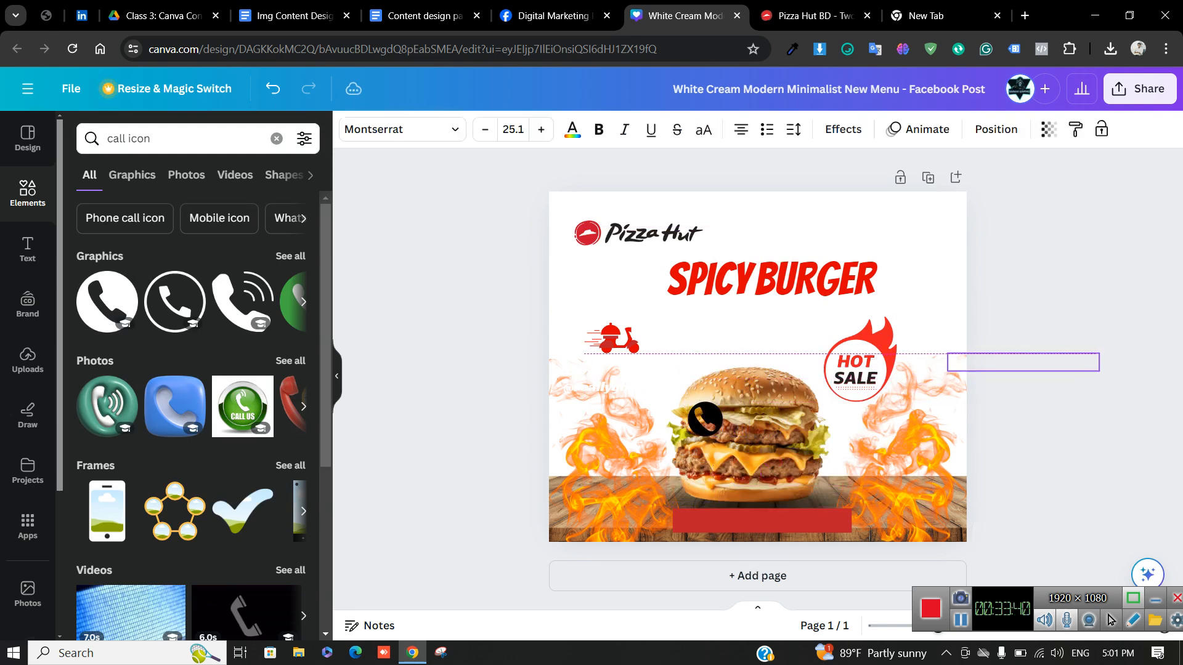
pyautogui.moveTo(704, 419); pyautogui.dragTo(682, 522)
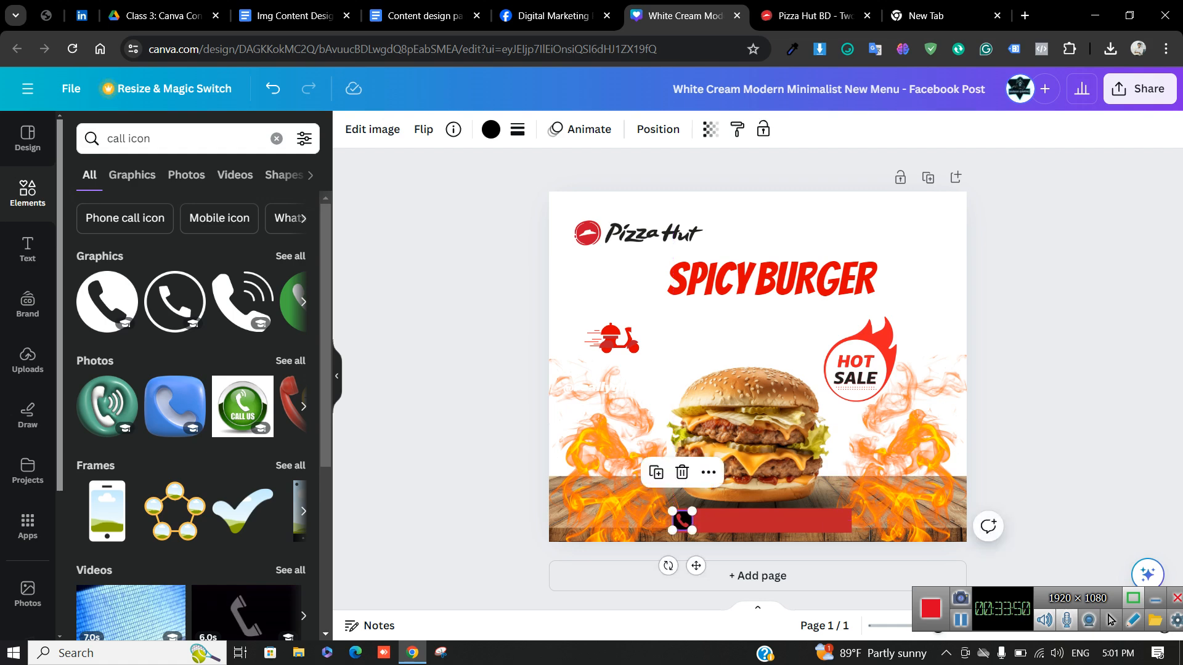
pyautogui.click(505, 493)
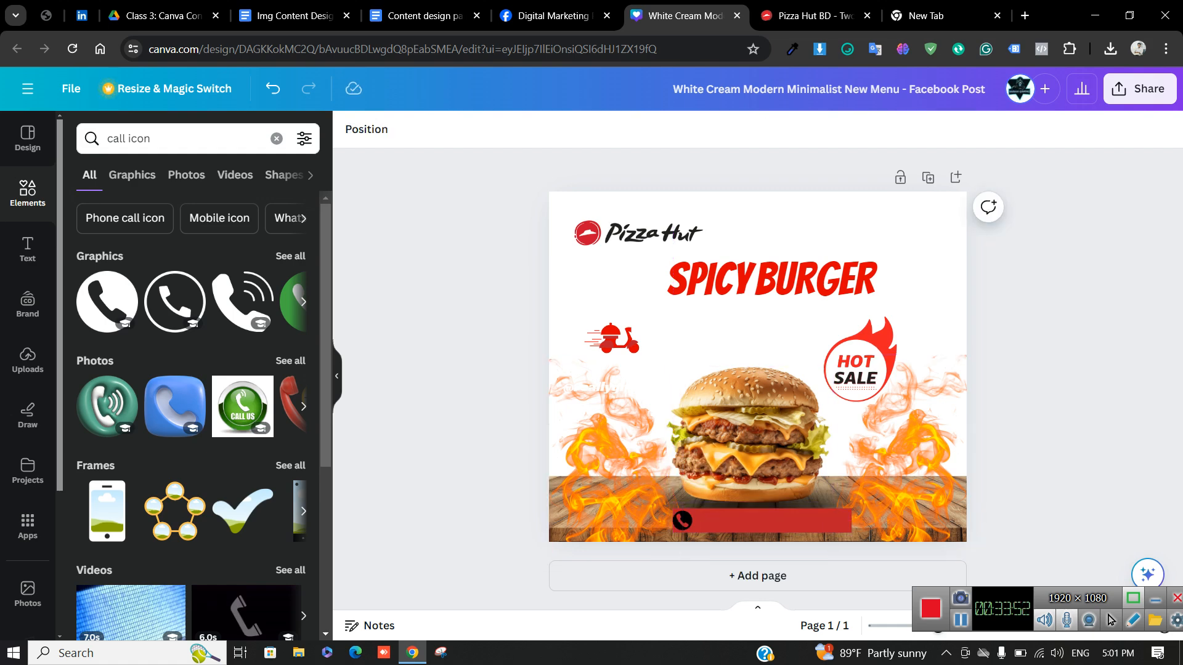
pyautogui.click(27, 249)
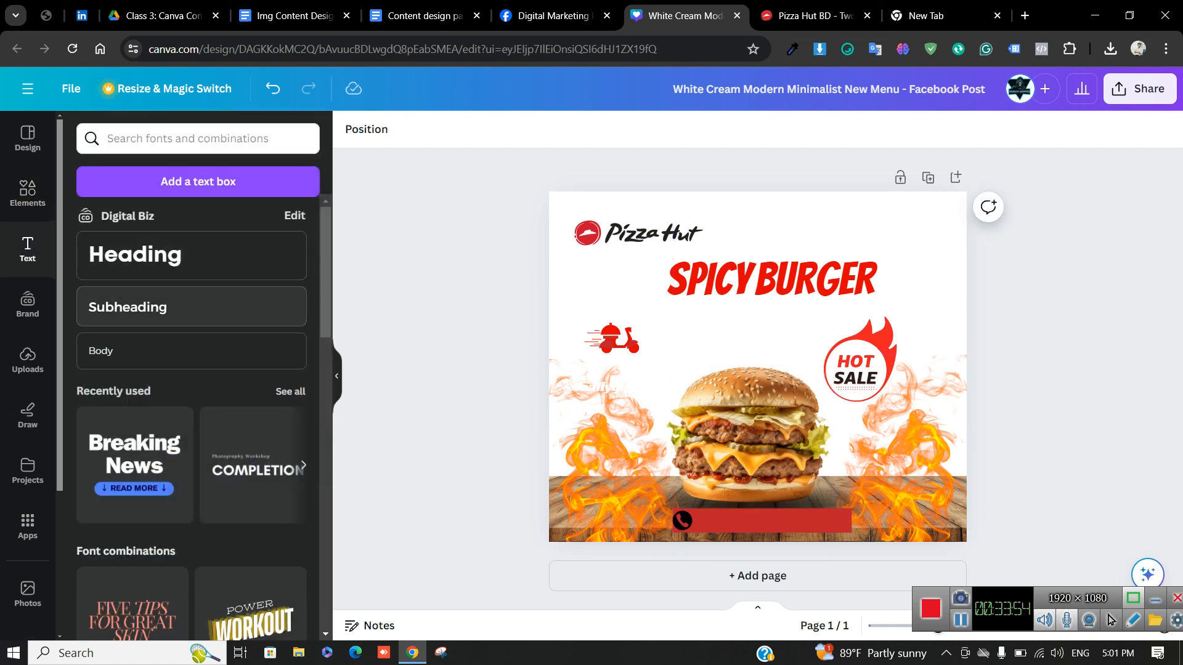
# Add the phone number as a subheading on the red bar, beside the icon, and shorten the bar
pyautogui.click(185, 307)
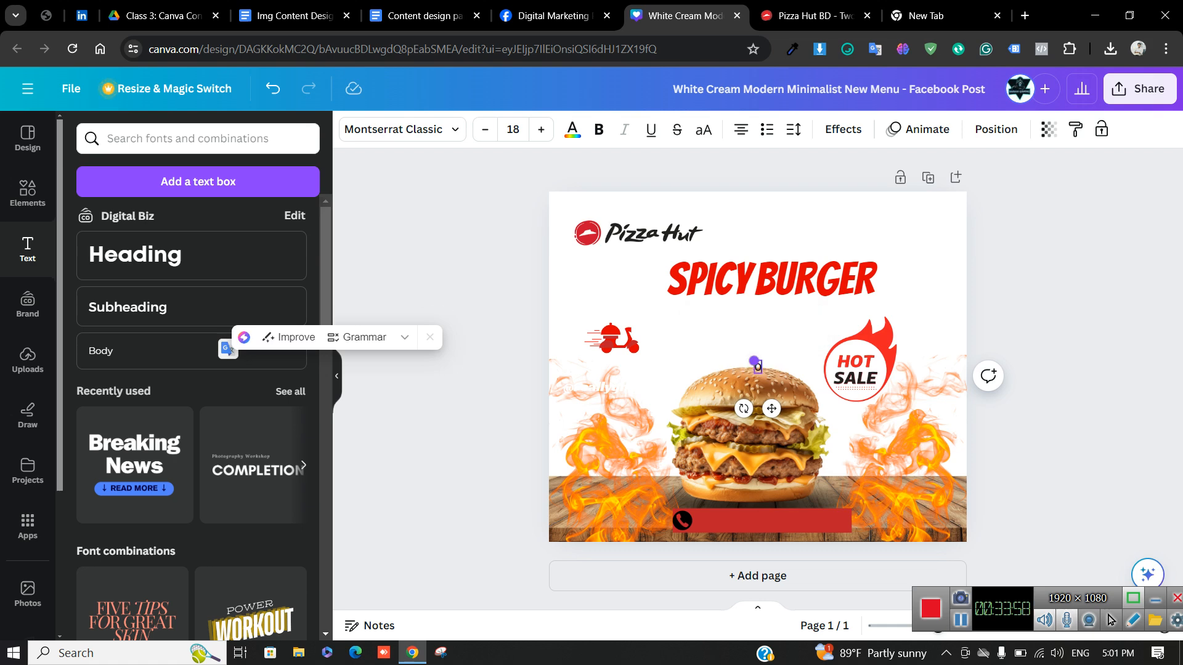
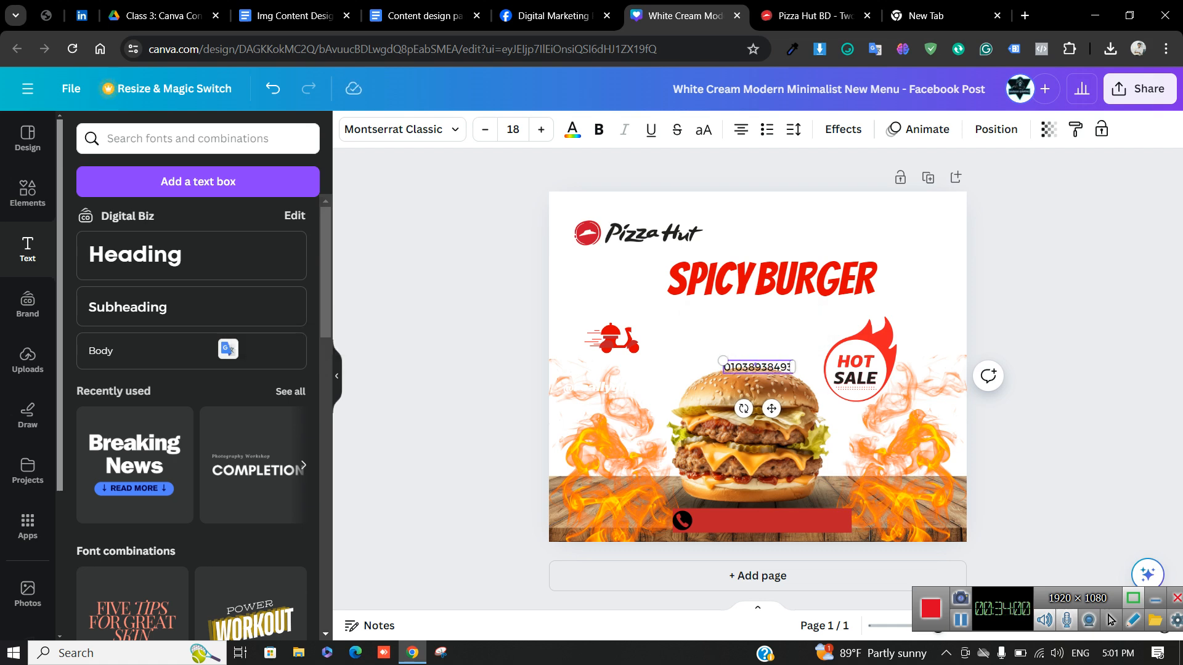
pyautogui.moveTo(758, 368); pyautogui.dragTo(783, 520)
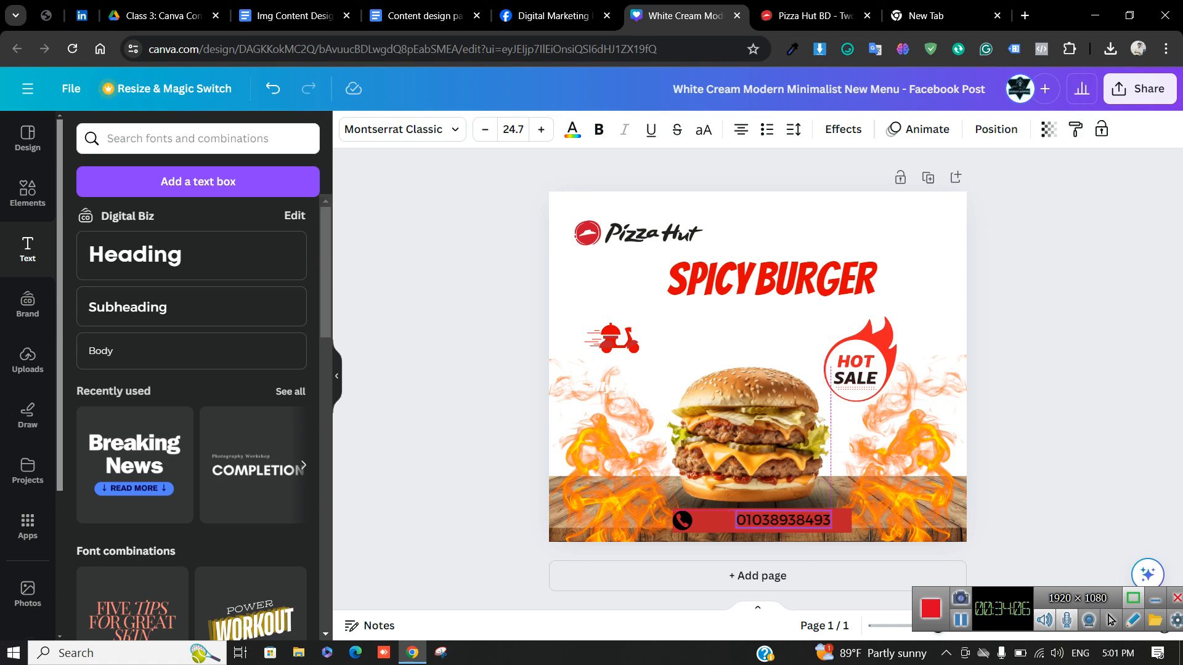
pyautogui.click(682, 521)
pyautogui.moveTo(682, 520)
pyautogui.mouseDown()
pyautogui.moveTo(713, 520)
pyautogui.moveTo(690, 521)
pyautogui.mouseUp()
pyautogui.click(689, 523)
pyautogui.moveTo(852, 520); pyautogui.dragTo(842, 521)
# Recolour both the phone icon and the phone number text white
pyautogui.click(712, 519)
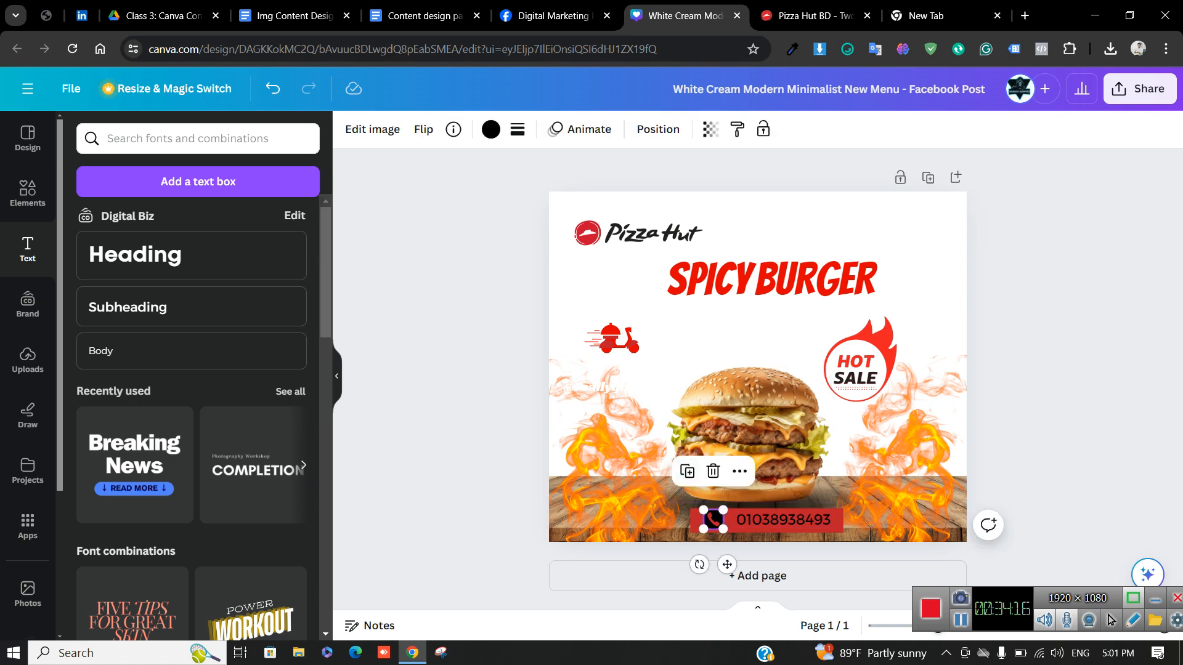
pyautogui.click(491, 129)
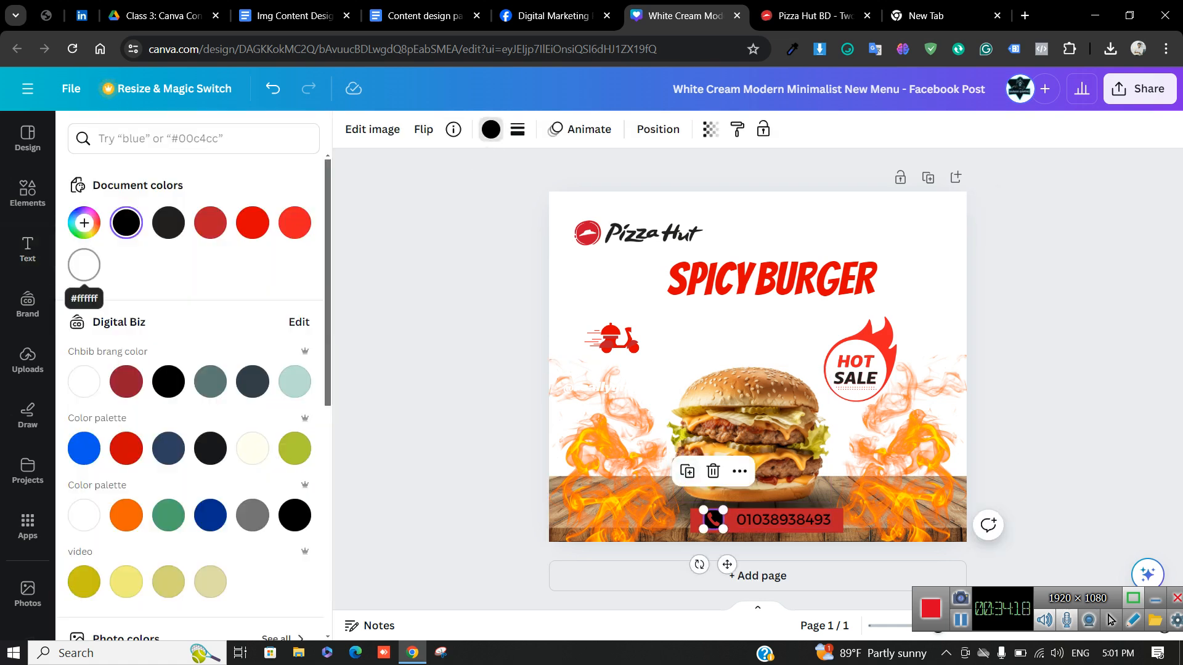
pyautogui.click(84, 265)
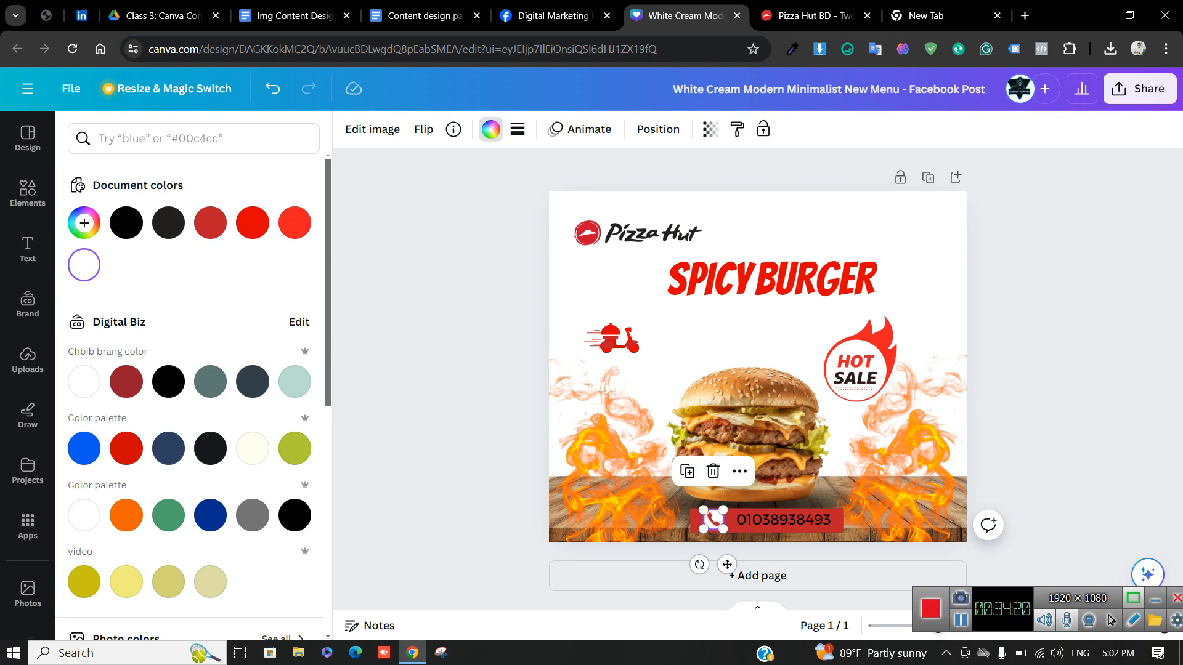
pyautogui.click(831, 519)
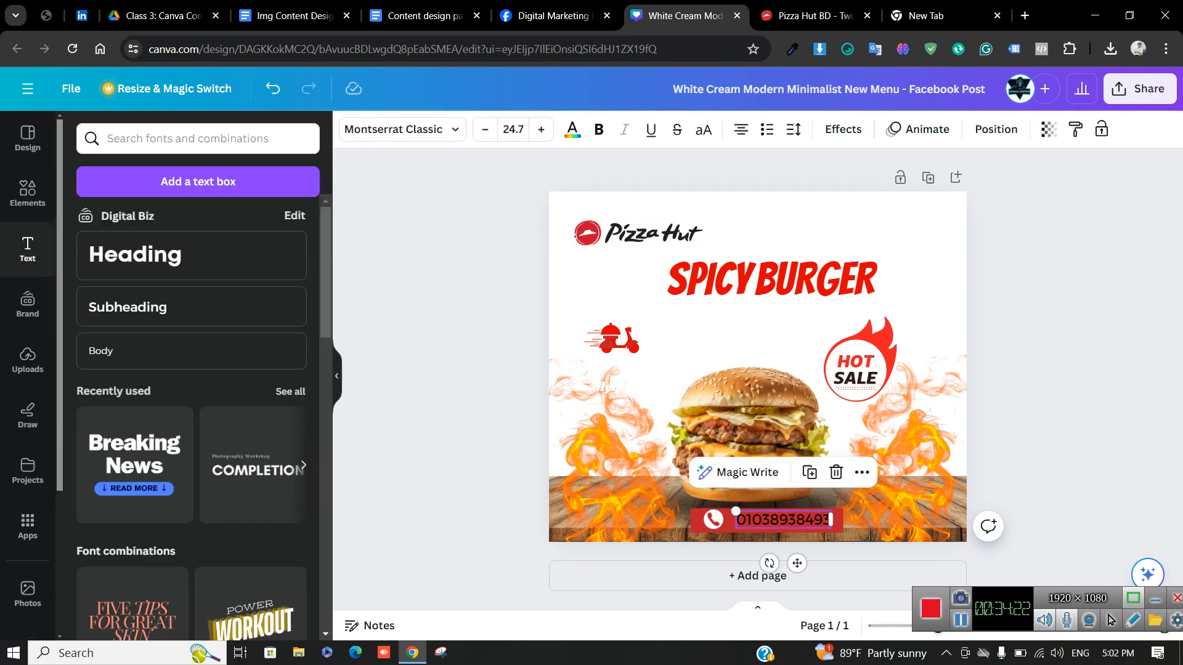
pyautogui.click(572, 129)
pyautogui.click(84, 265)
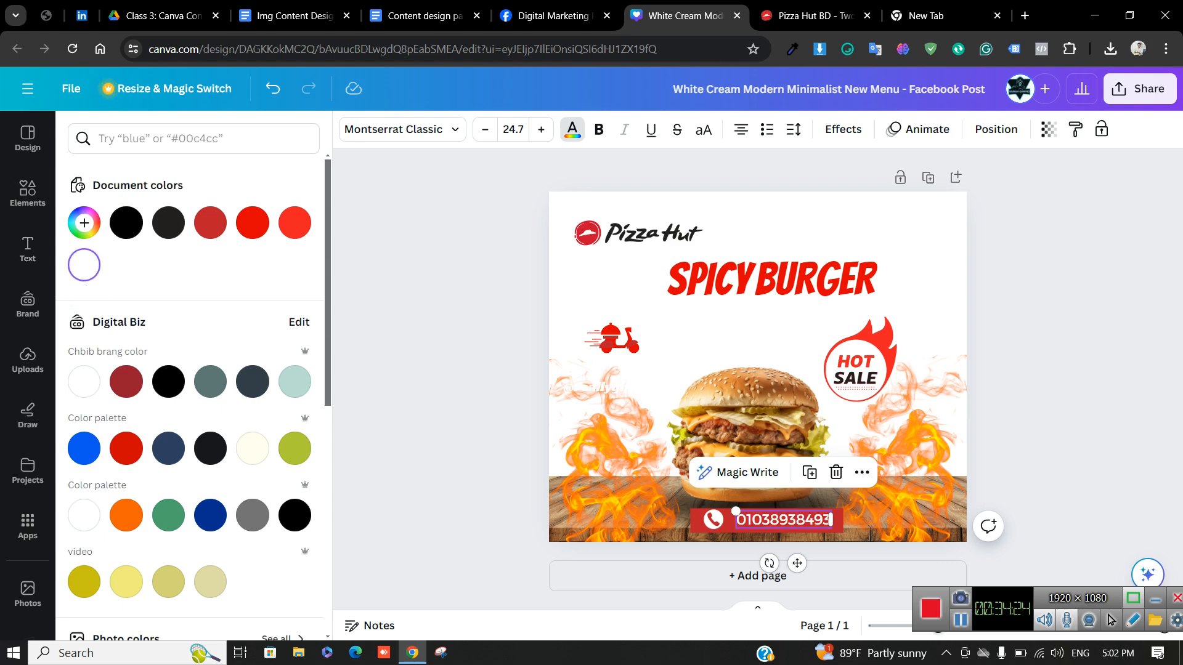
pyautogui.click(441, 426)
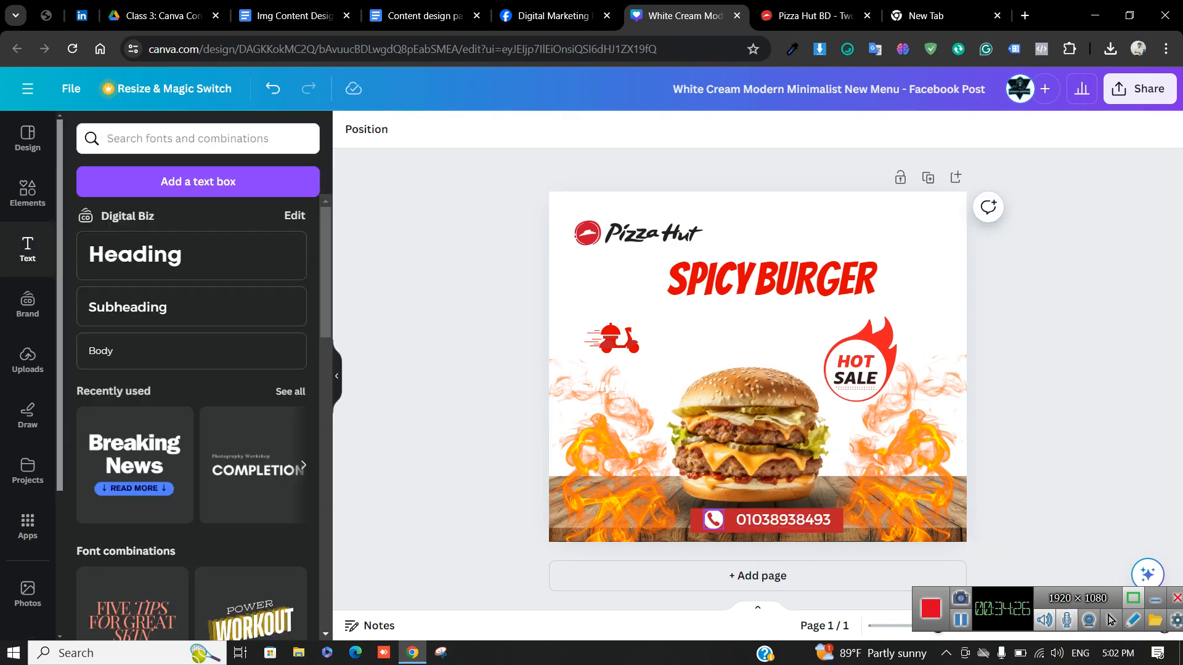
pyautogui.click(713, 520)
pyautogui.moveTo(713, 520); pyautogui.dragTo(714, 521)
pyautogui.click(468, 443)
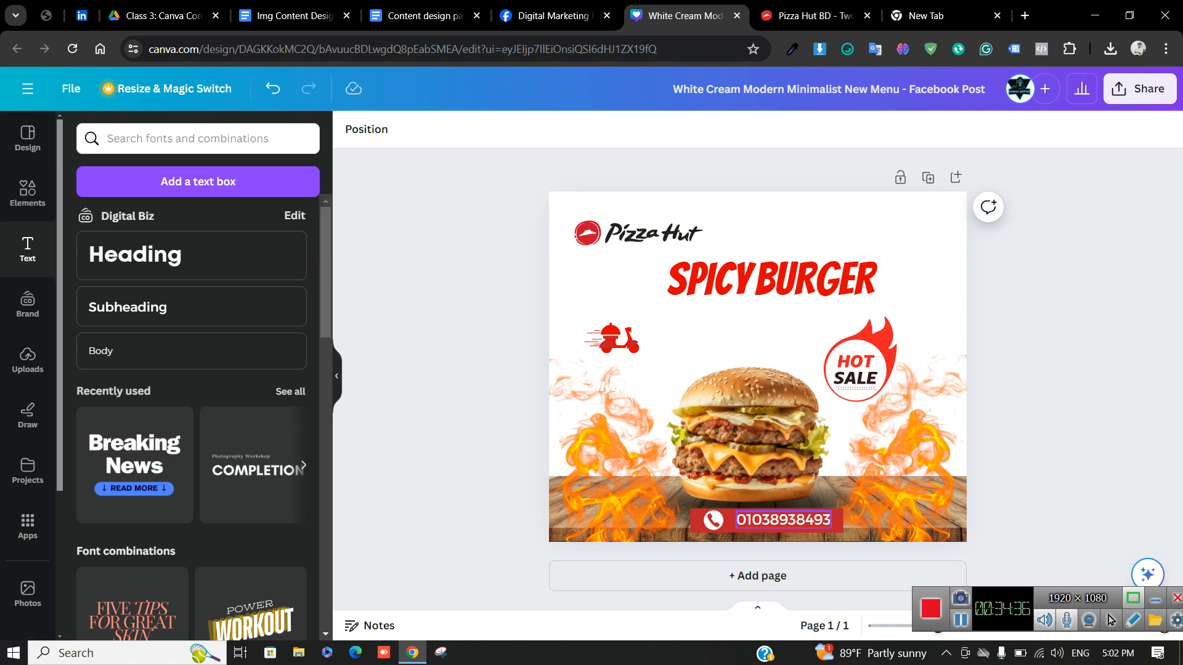
pyautogui.click(783, 519)
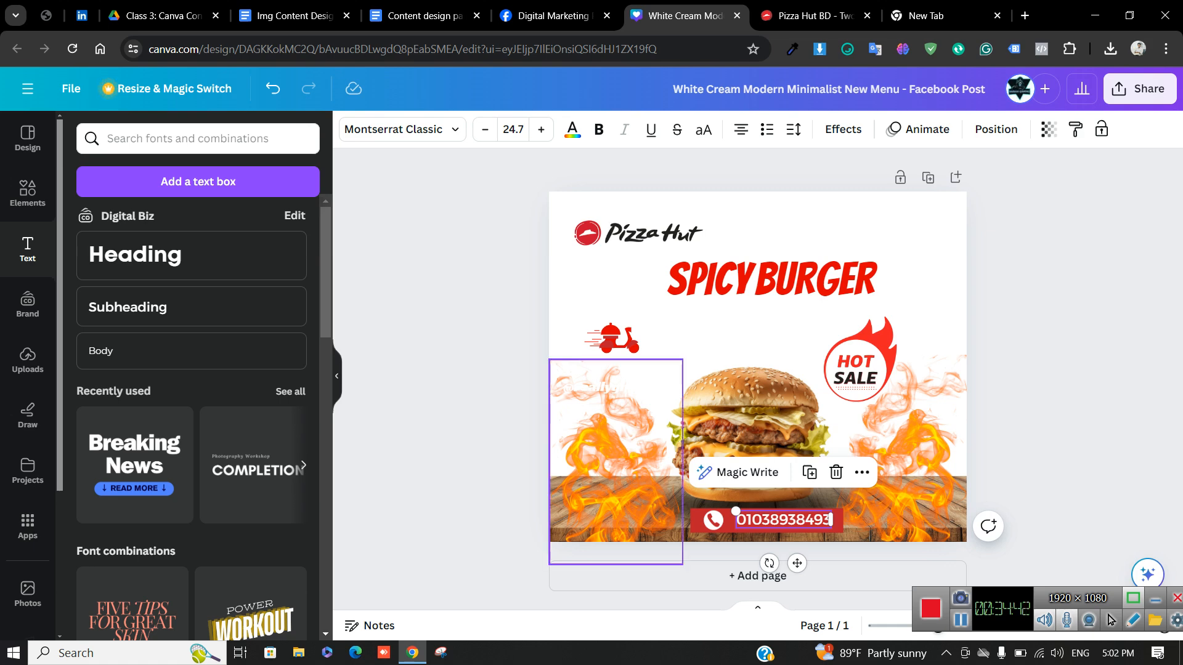
pyautogui.click(478, 435)
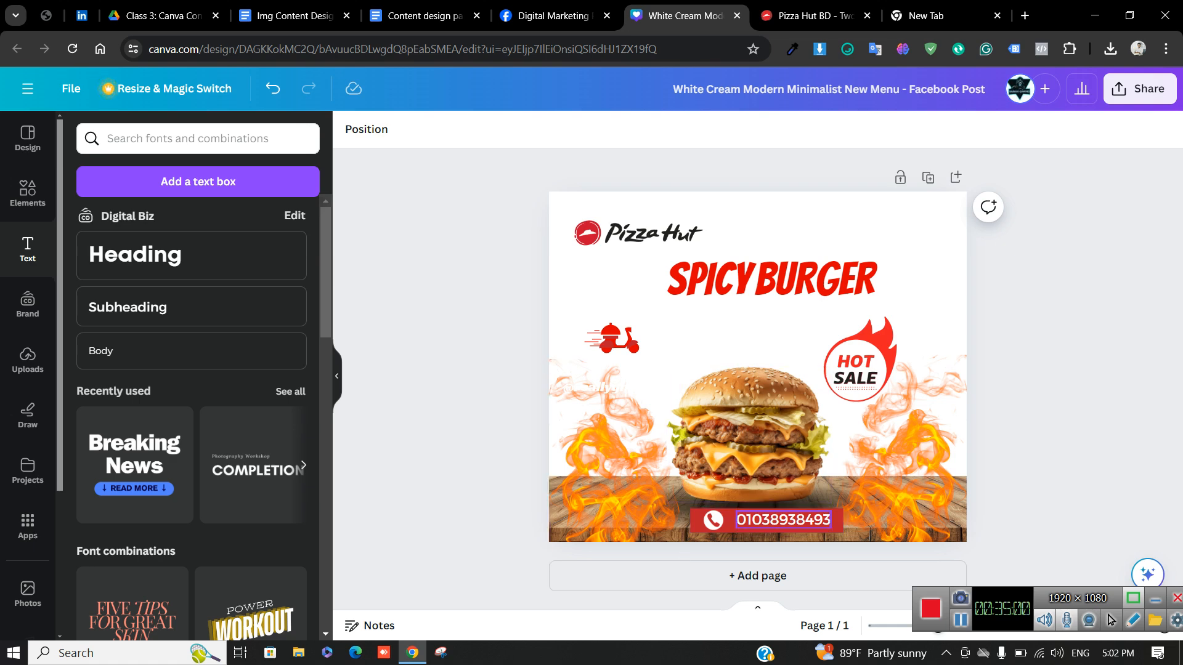
pyautogui.click(783, 520)
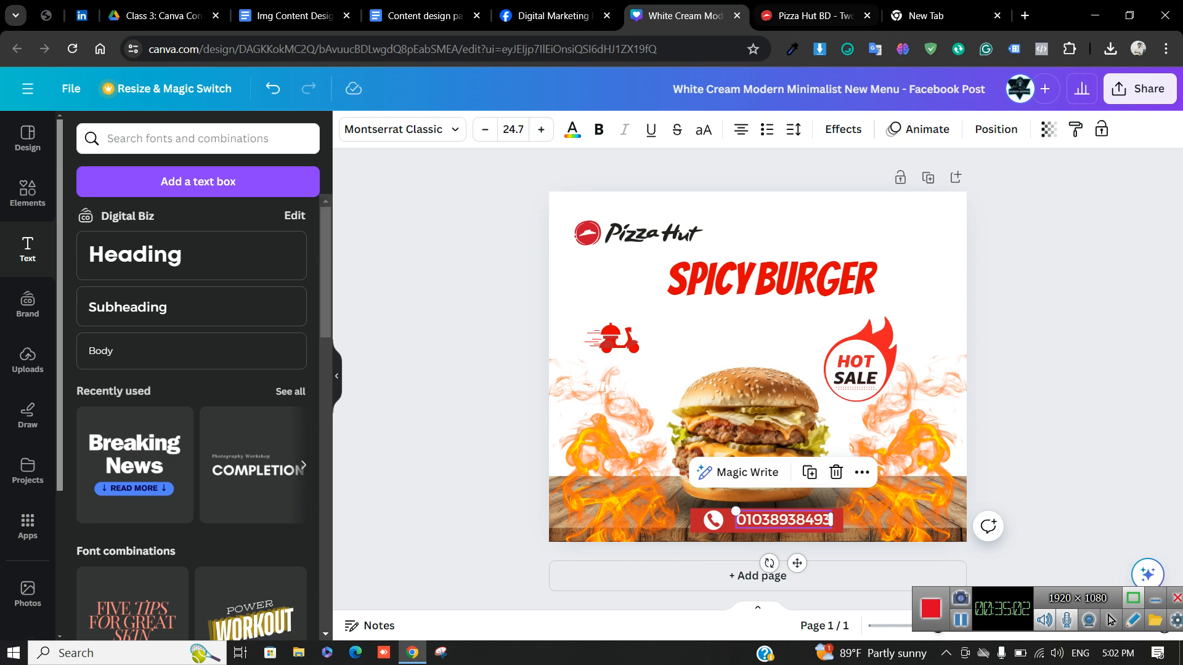
pyautogui.click(419, 16)
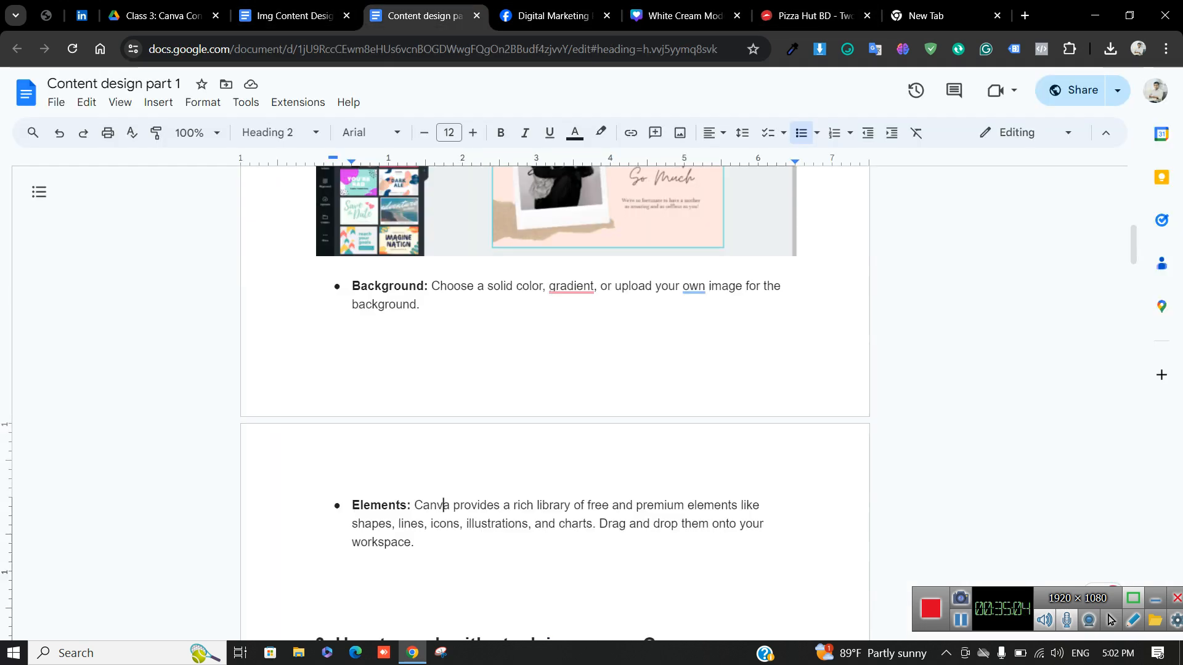
pyautogui.scroll(-1, 554, 370)
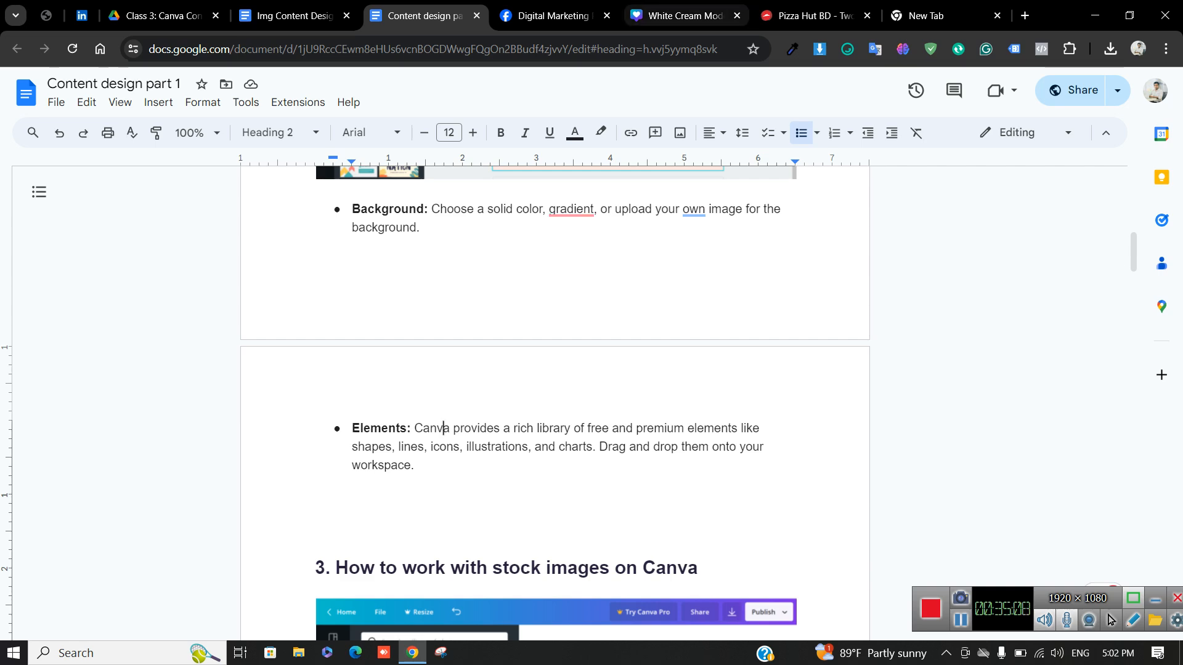
pyautogui.click(684, 15)
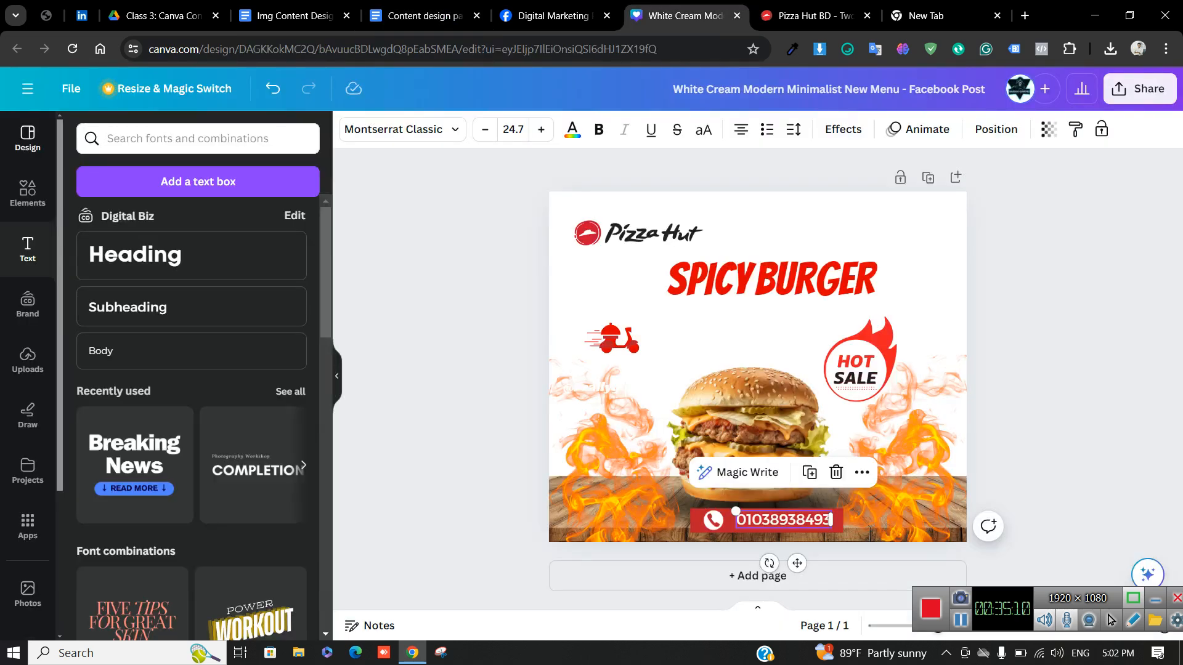
# Place the SALE text below SPICY BURGER, make it solid red, and shift it left
pyautogui.scroll(-1, 191, 425)
pyautogui.scroll(1, 191, 425)
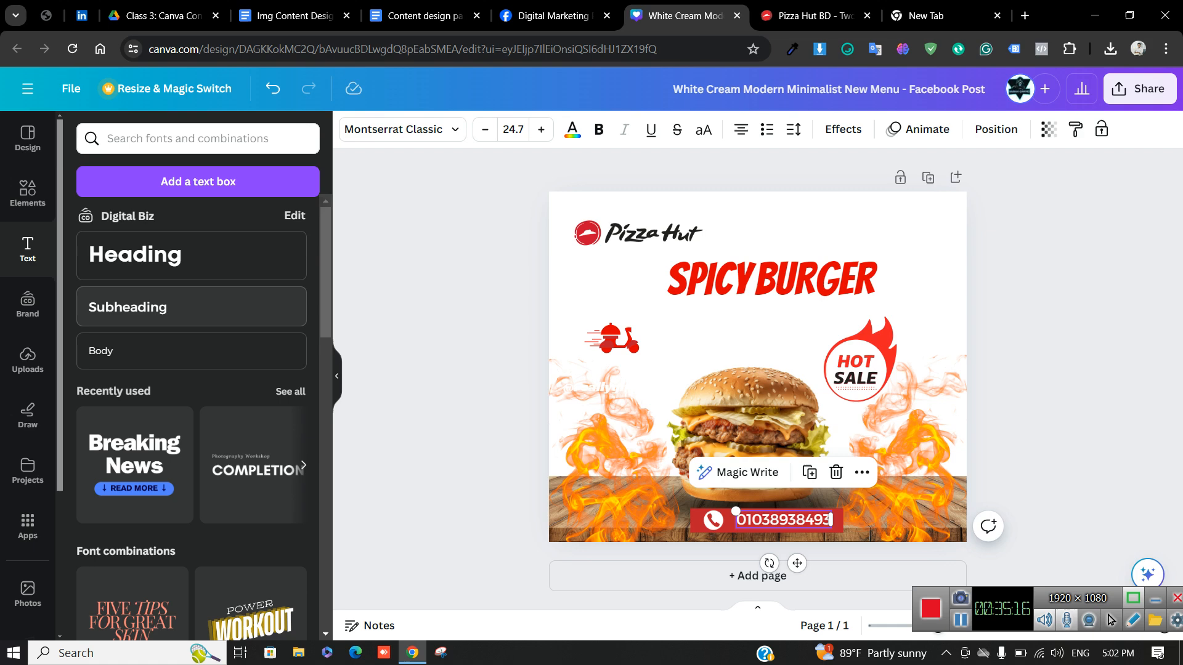
pyautogui.scroll(-5, 191, 425)
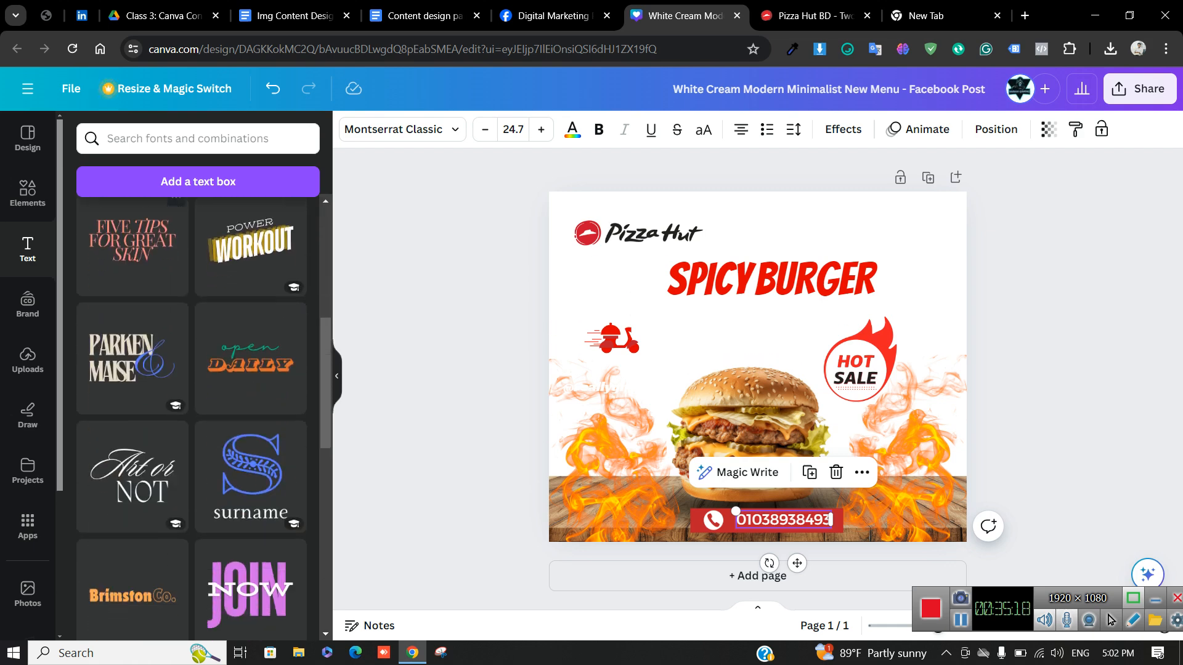
pyautogui.scroll(-2, 249, 431)
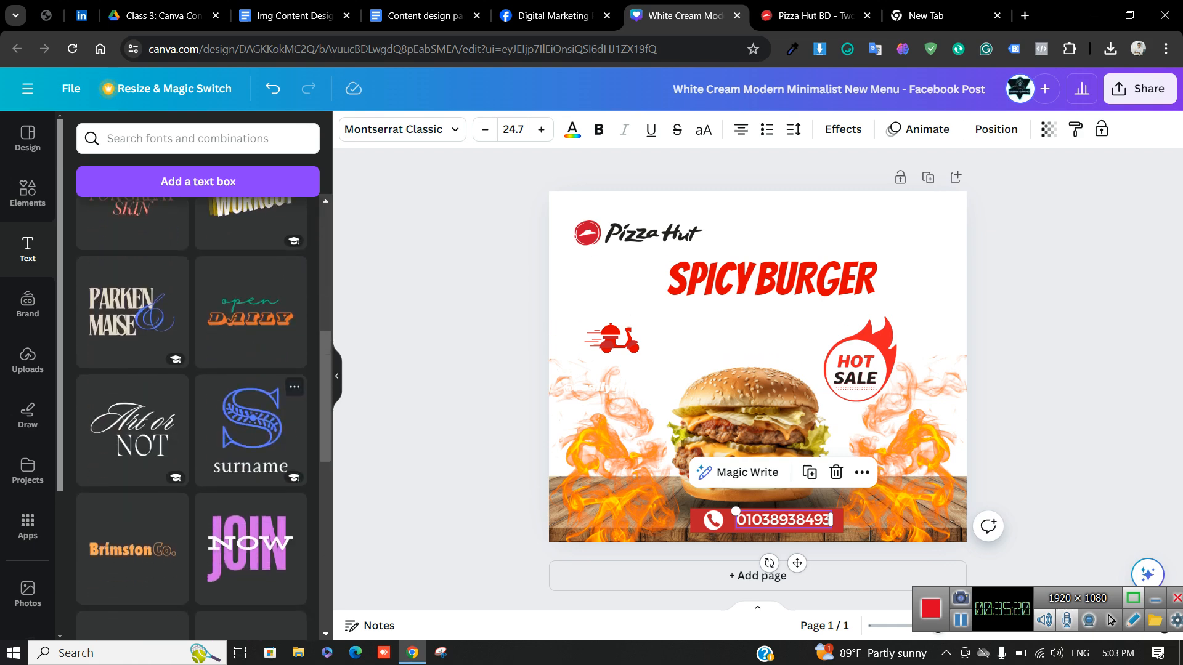
pyautogui.scroll(-3, 250, 431)
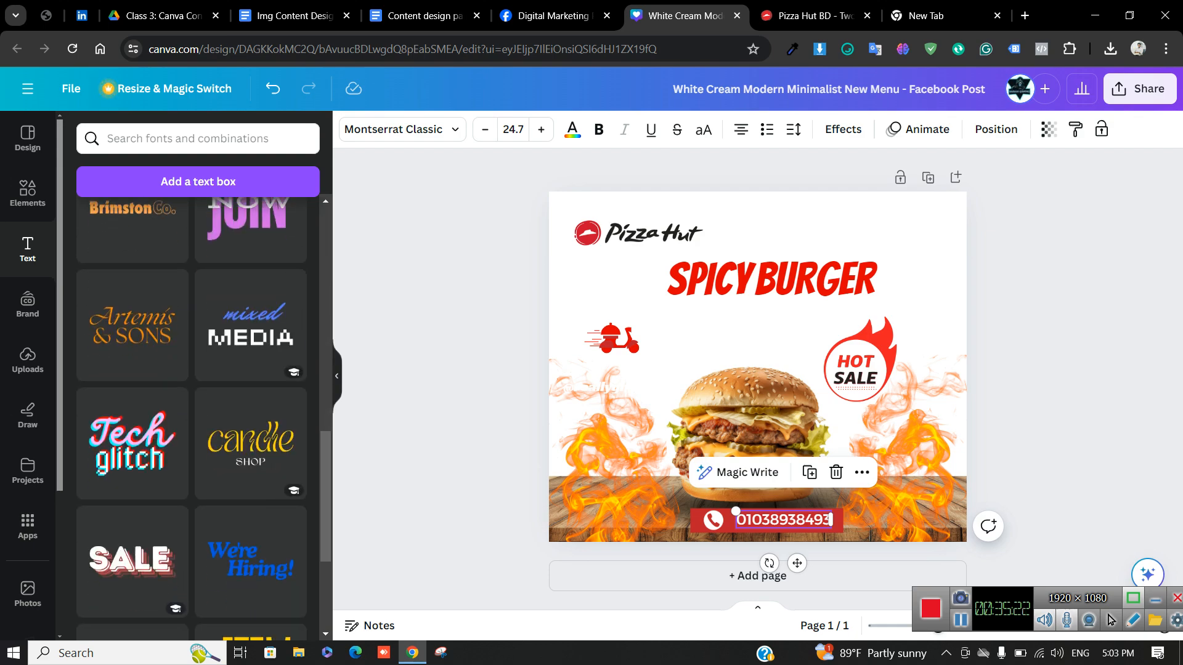
pyautogui.scroll(-3, 250, 431)
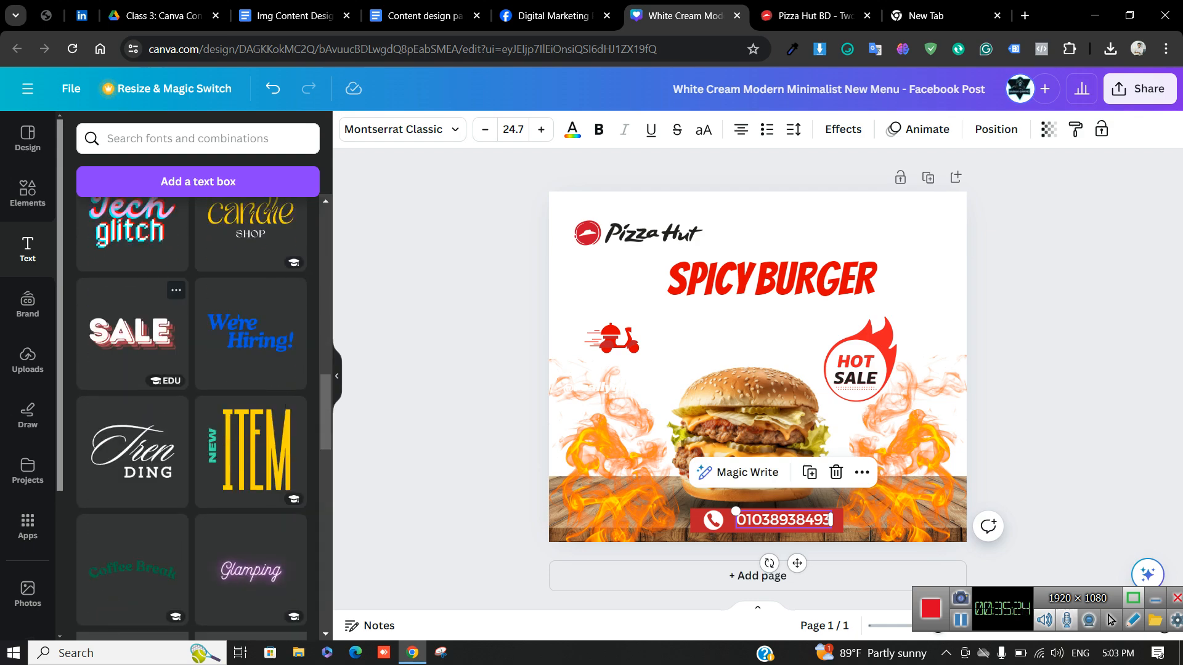
pyautogui.moveTo(755, 373); pyautogui.dragTo(781, 328)
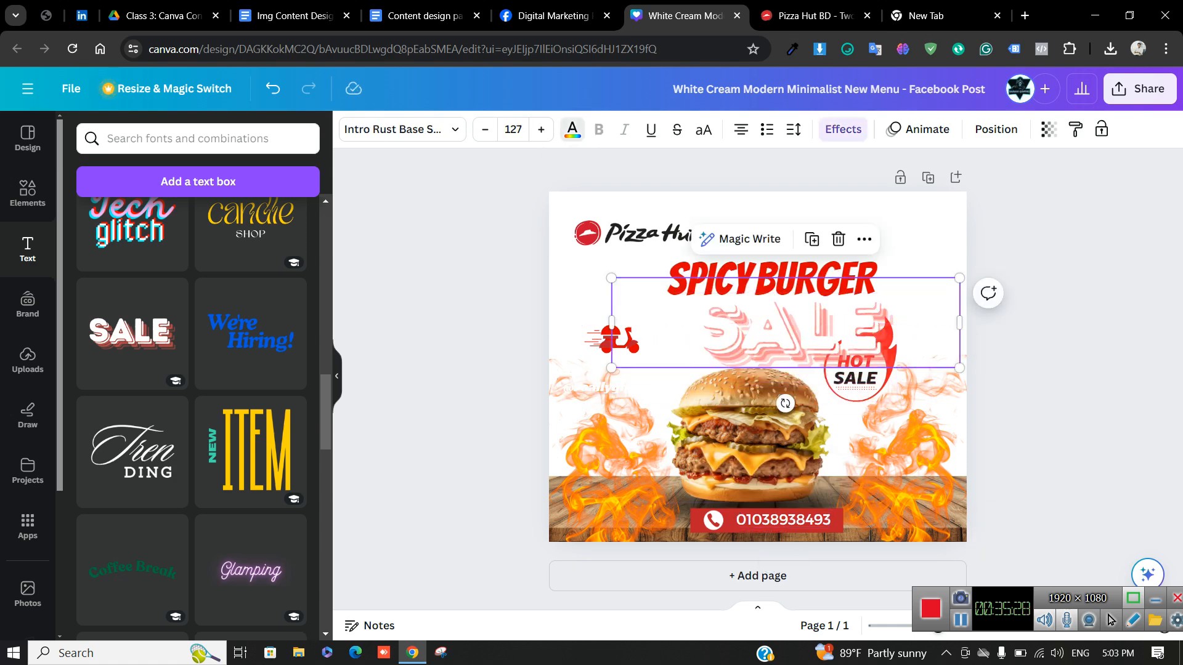
pyautogui.click(572, 130)
pyautogui.click(168, 222)
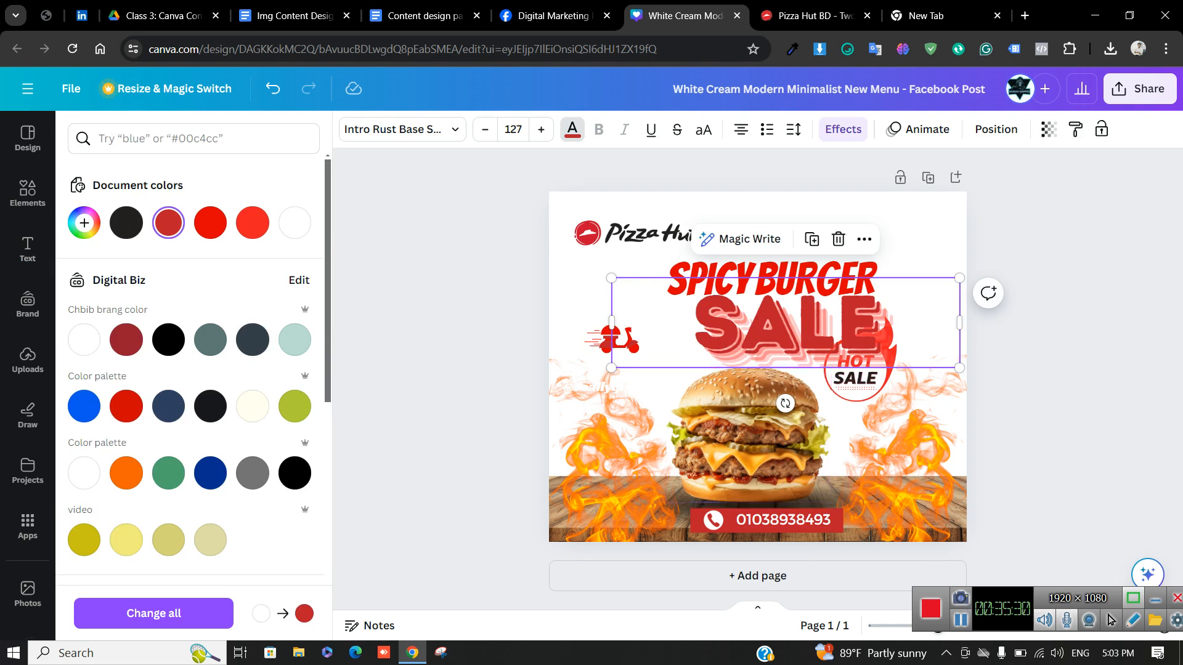
pyautogui.moveTo(782, 328); pyautogui.dragTo(732, 331)
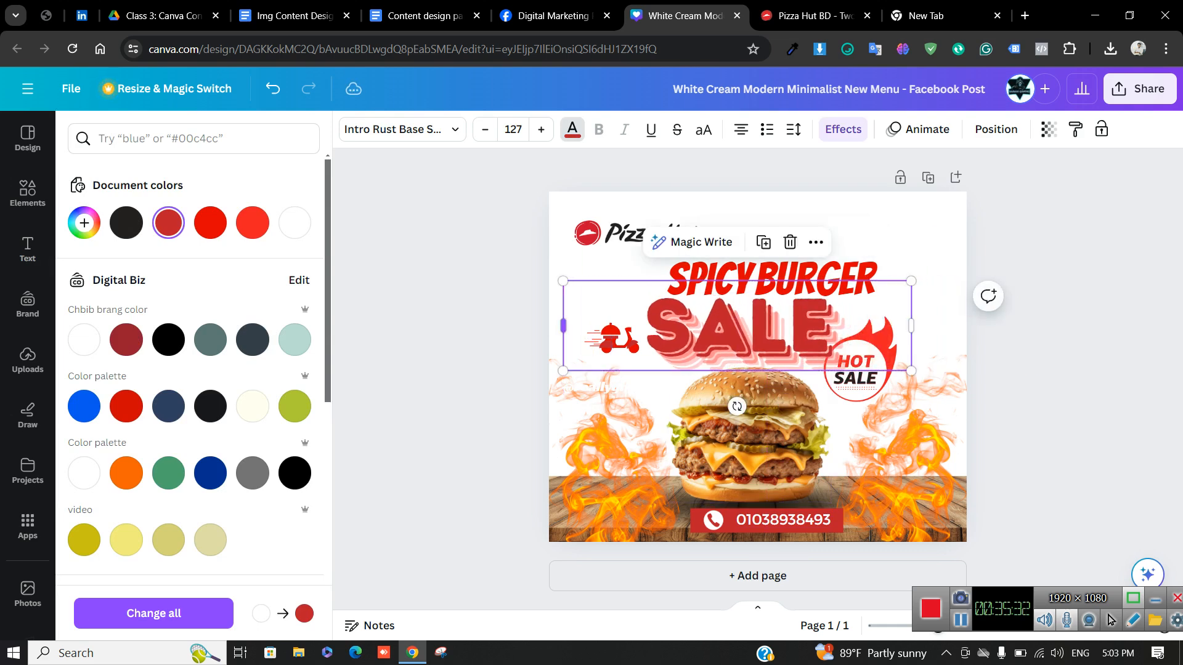
# Shrink SALE, drag the SPICY and BURGER words off the page, and raise SALE into the headline spot
pyautogui.moveTo(563, 281); pyautogui.dragTo(638, 300)
pyautogui.moveTo(812, 280); pyautogui.dragTo(1159, 170)
pyautogui.moveTo(714, 279); pyautogui.dragTo(1127, 244)
pyautogui.moveTo(778, 337); pyautogui.dragTo(778, 290)
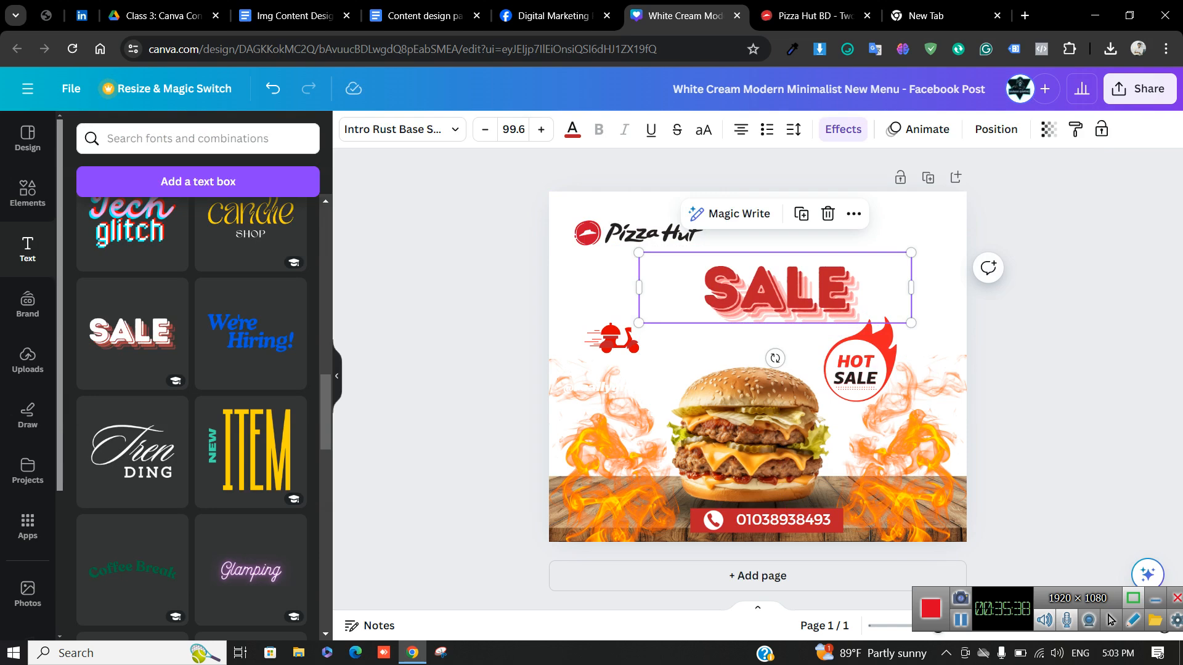
pyautogui.press('Escape')
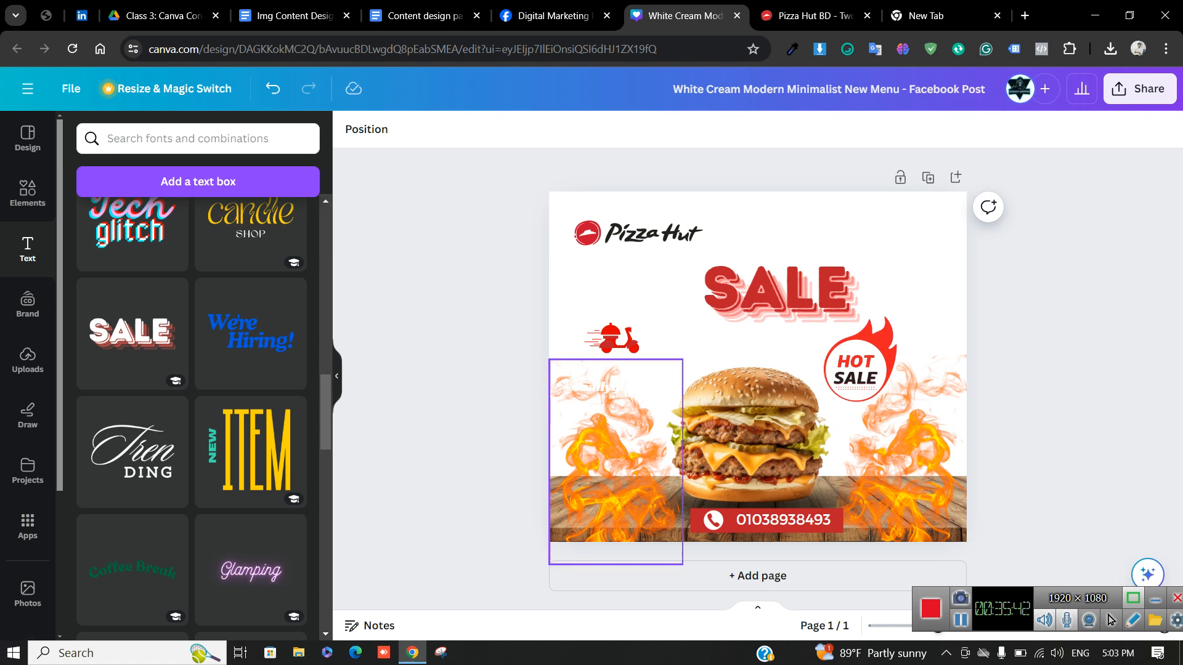
# Open the brand kit, try inserting the Digital Biz Institute logo, then delete it
pyautogui.click(777, 291)
pyautogui.scroll(-9, 253, 447)
pyautogui.scroll(-6, 192, 419)
pyautogui.scroll(-4, 191, 407)
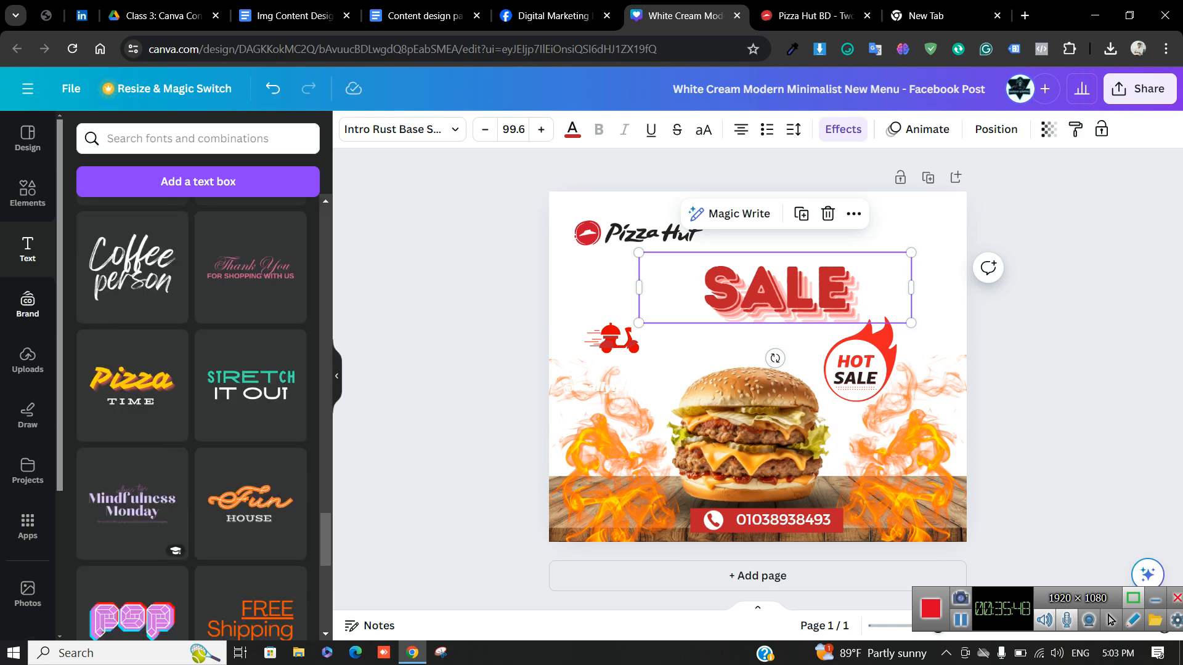
pyautogui.click(28, 303)
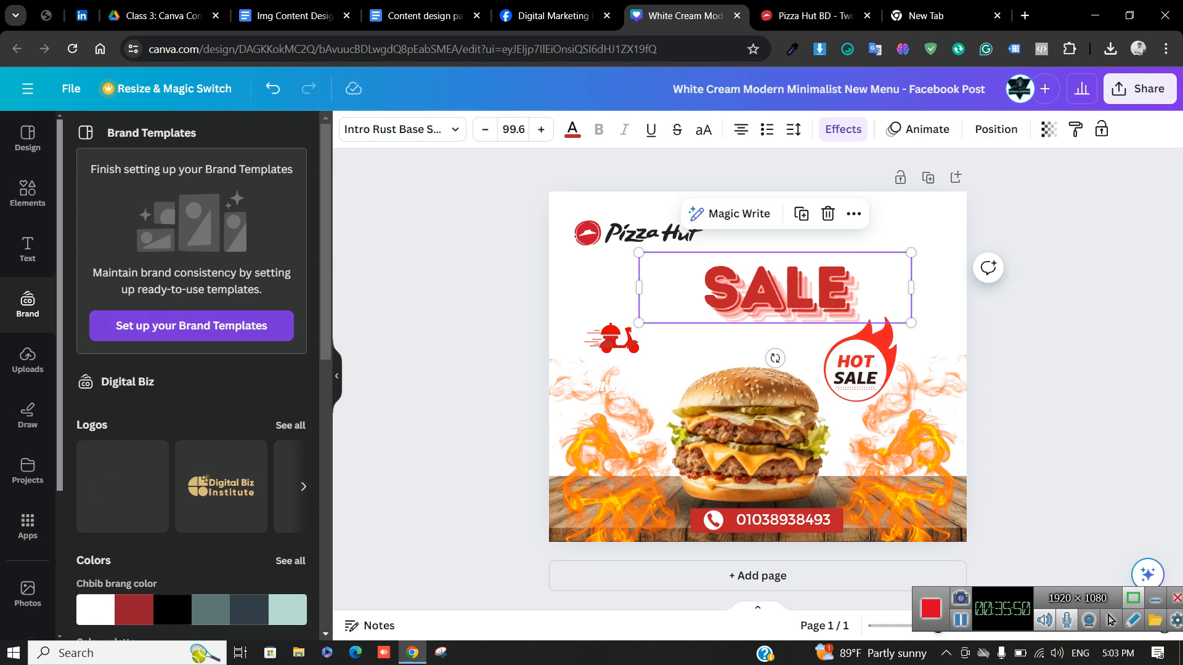
pyautogui.scroll(-2, 191, 376)
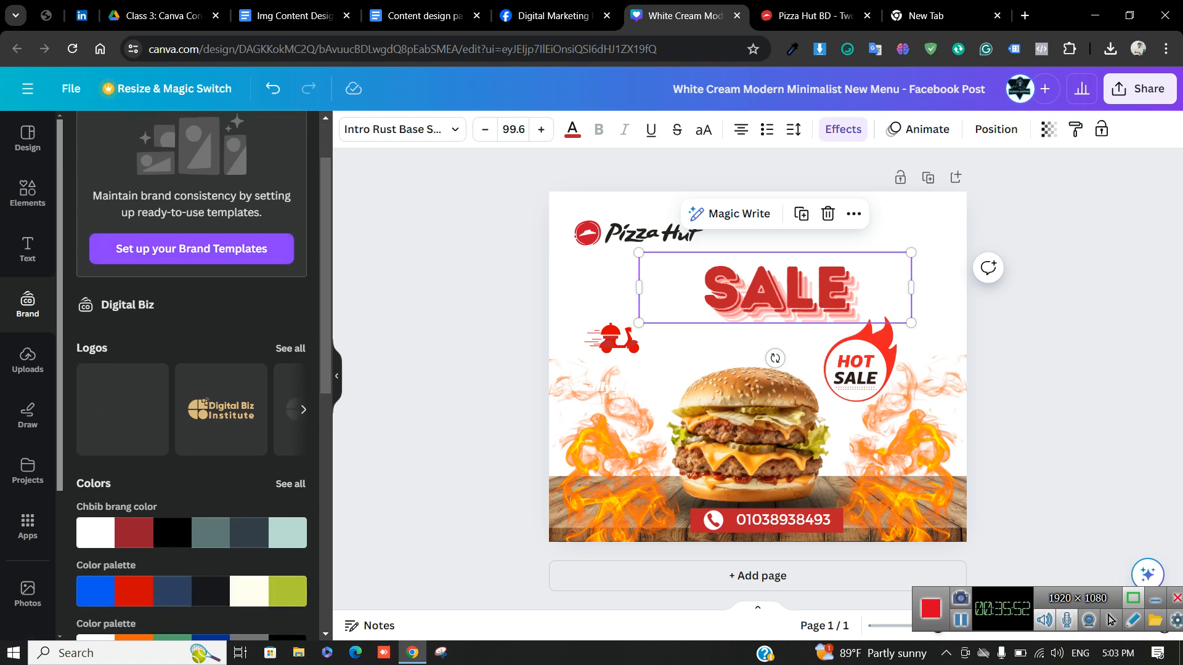
pyautogui.click(221, 410)
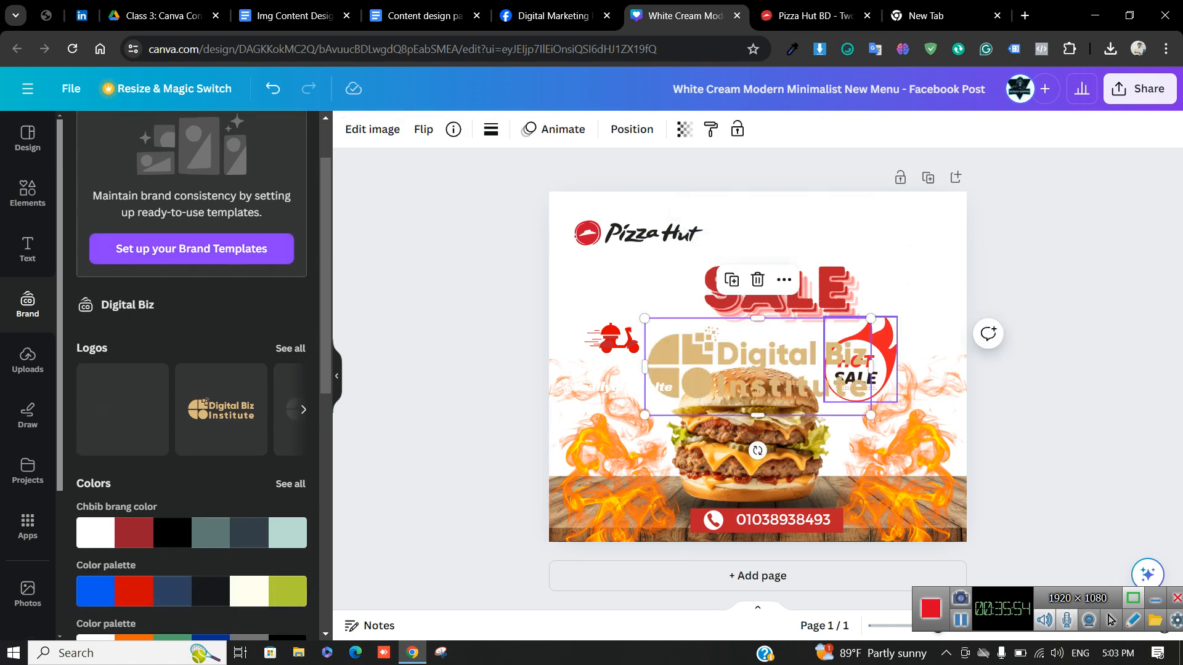
pyautogui.moveTo(776, 369); pyautogui.dragTo(672, 368)
pyautogui.press('Delete')
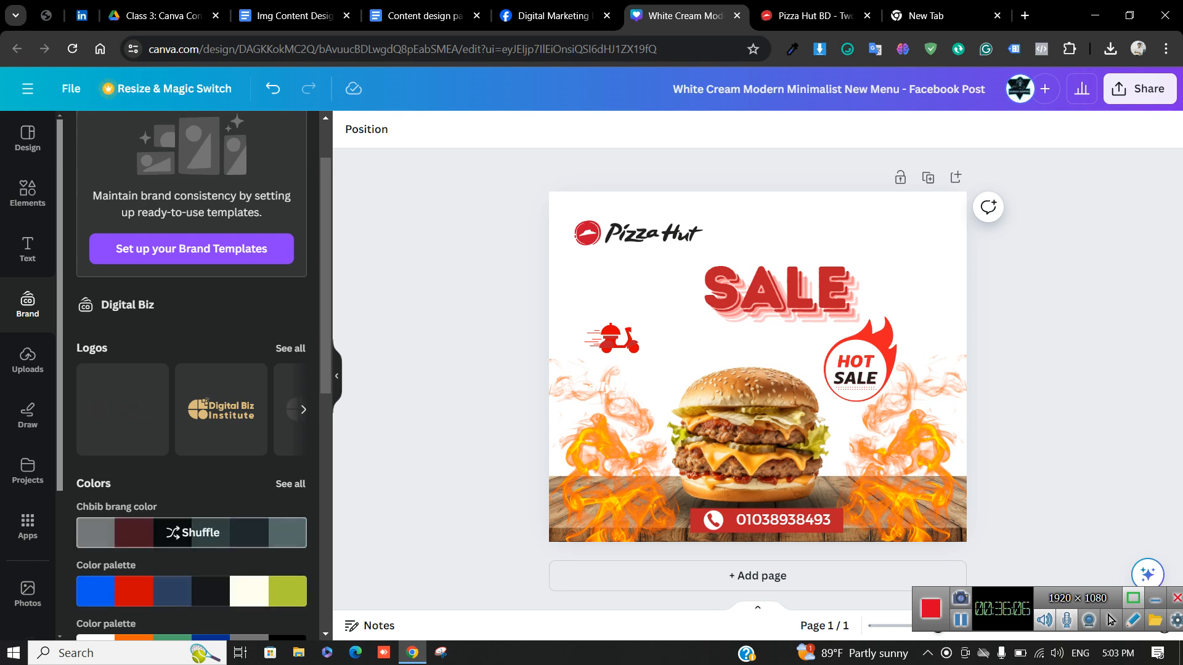
pyautogui.click(27, 360)
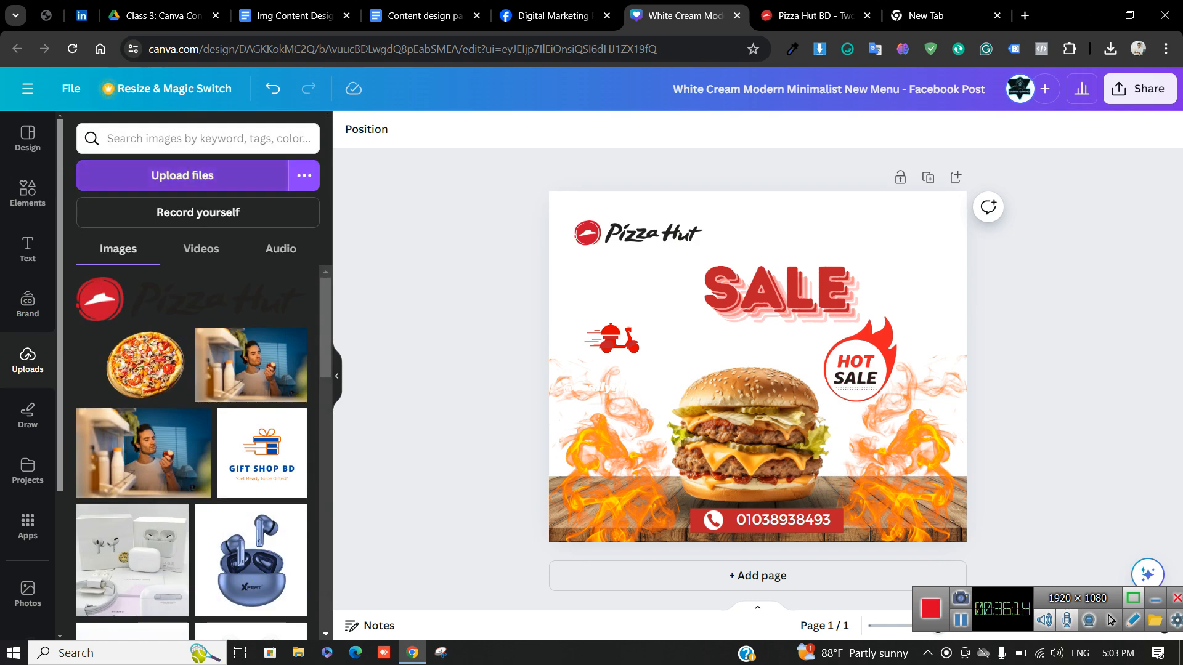
pyautogui.click(182, 175)
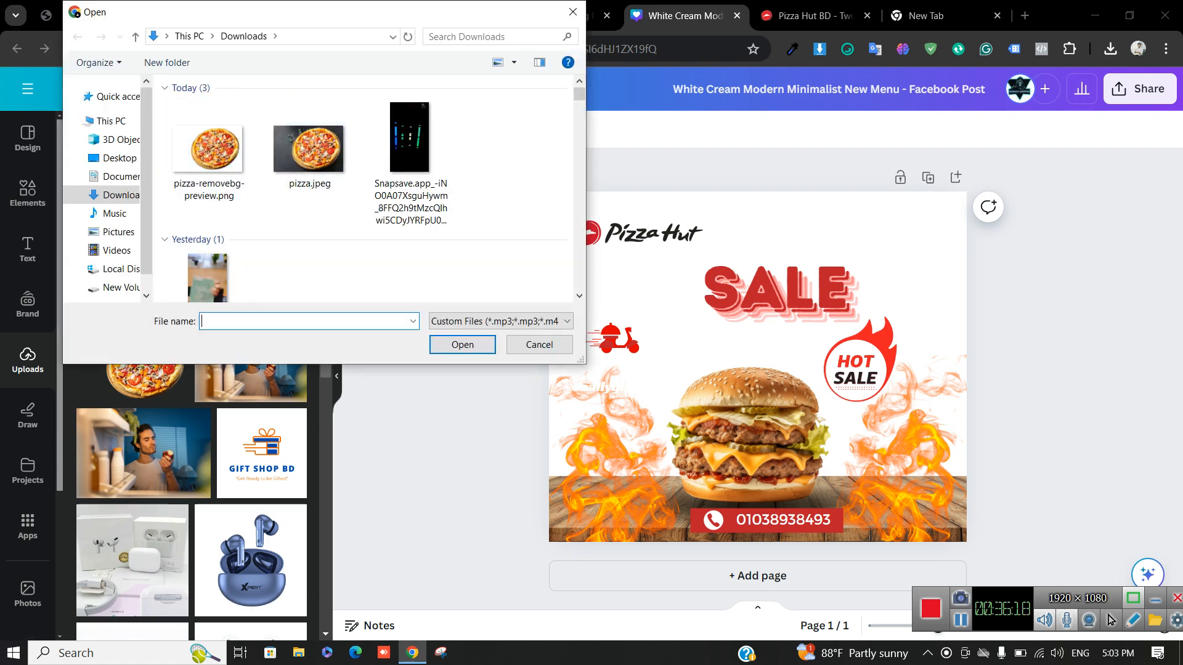
pyautogui.click(540, 345)
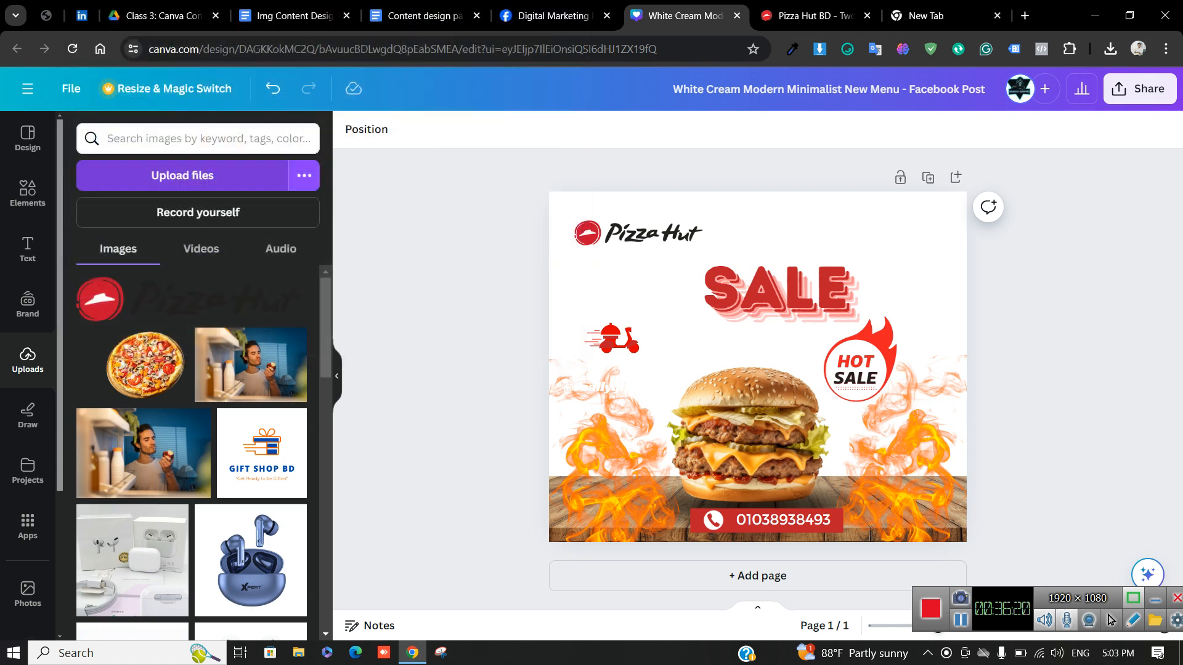
pyautogui.moveTo(144, 364); pyautogui.dragTo(810, 365)
pyautogui.press('Delete')
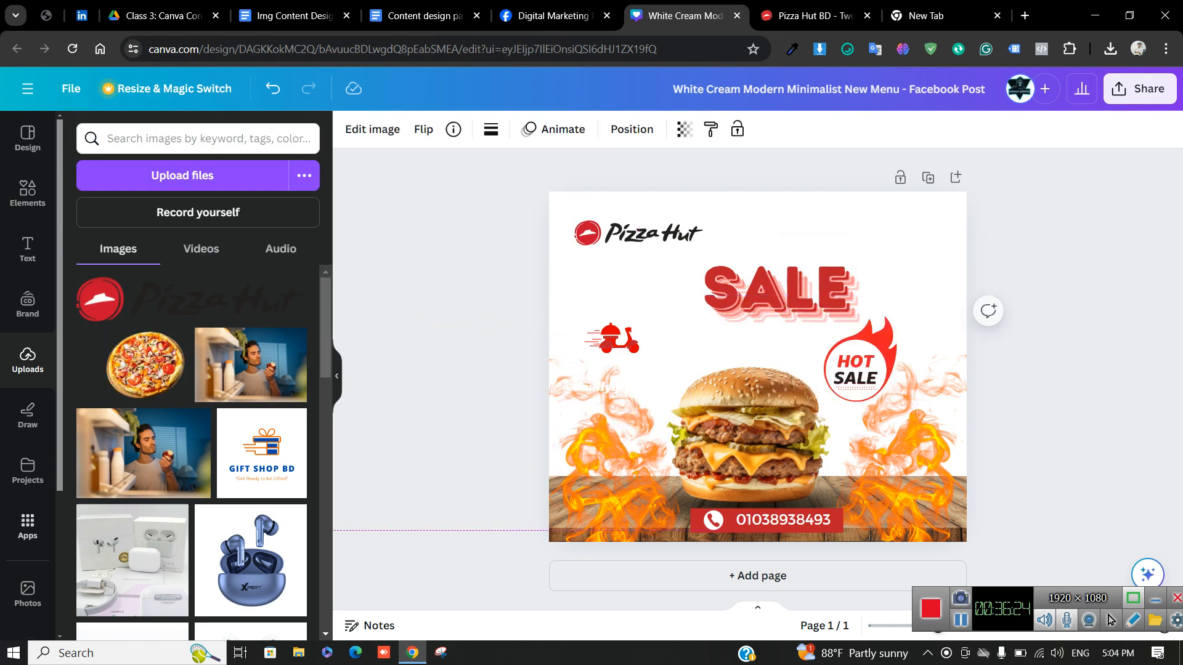
pyautogui.click(145, 365)
pyautogui.moveTo(757, 367); pyautogui.dragTo(280, 420)
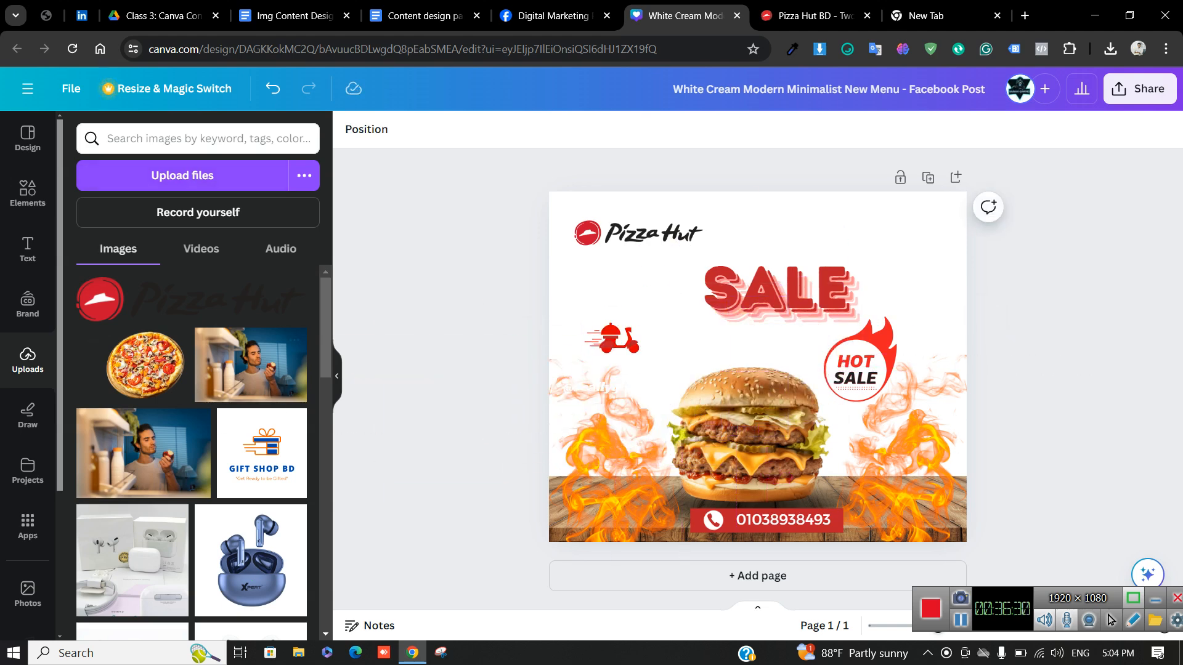
pyautogui.click(281, 249)
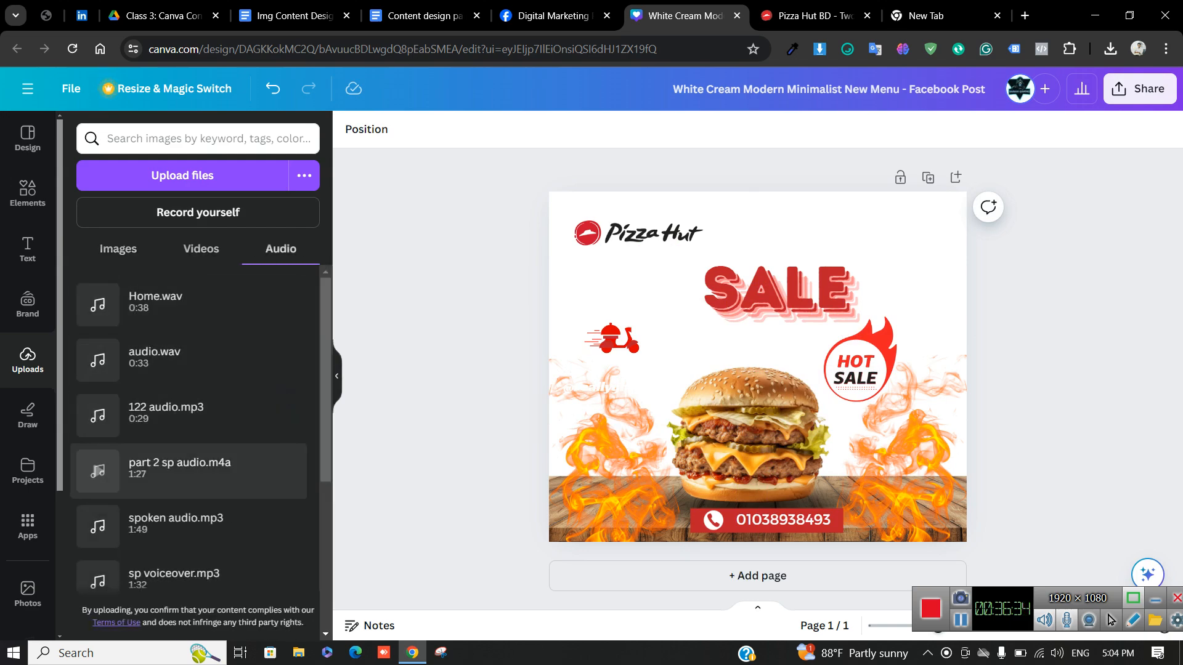
pyautogui.click(27, 415)
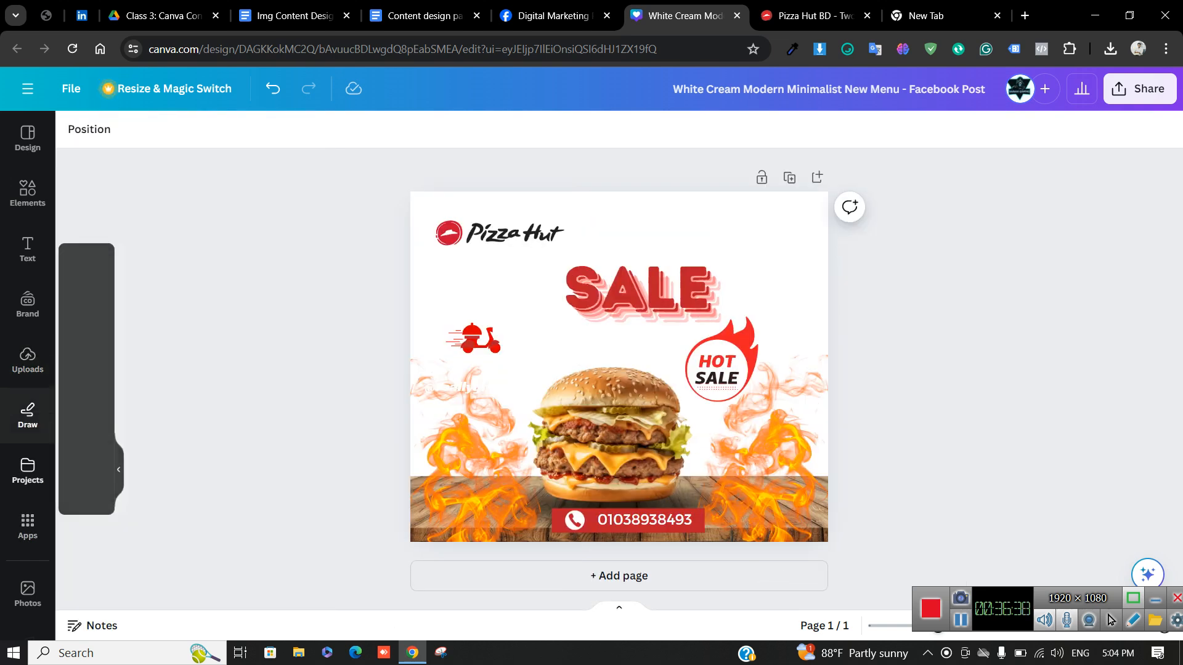
# With the page selected, open the Backgrounds app from the Apps collection's More from Canva section
pyautogui.click(27, 471)
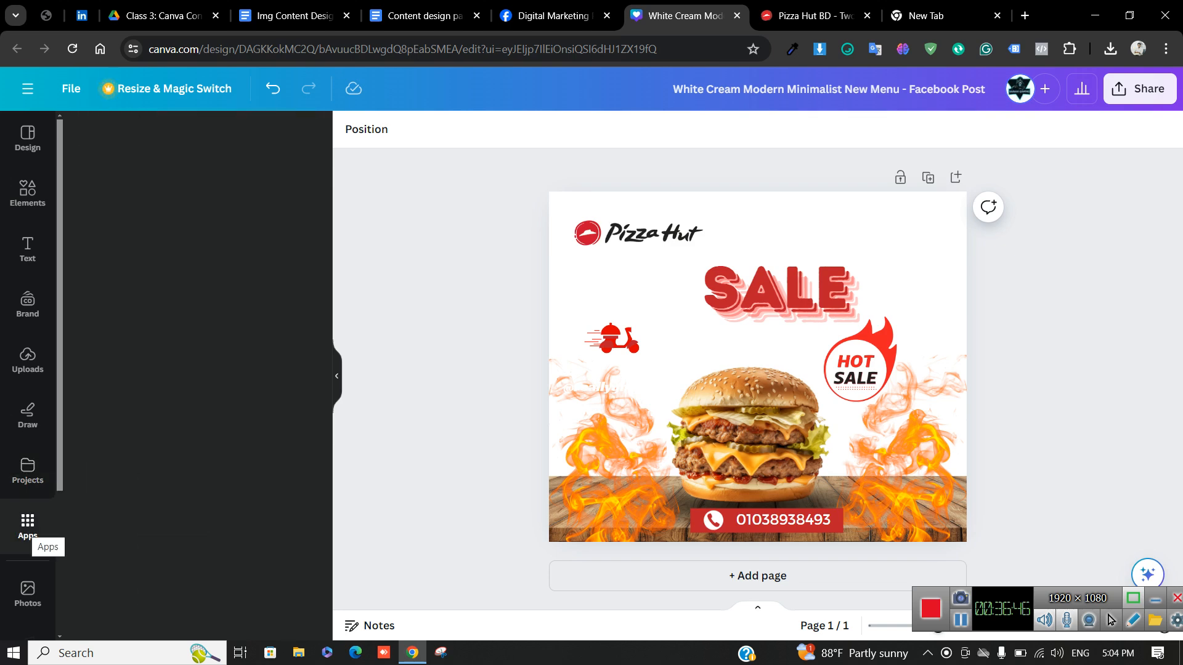
pyautogui.click(28, 524)
pyautogui.scroll(-3, 185, 370)
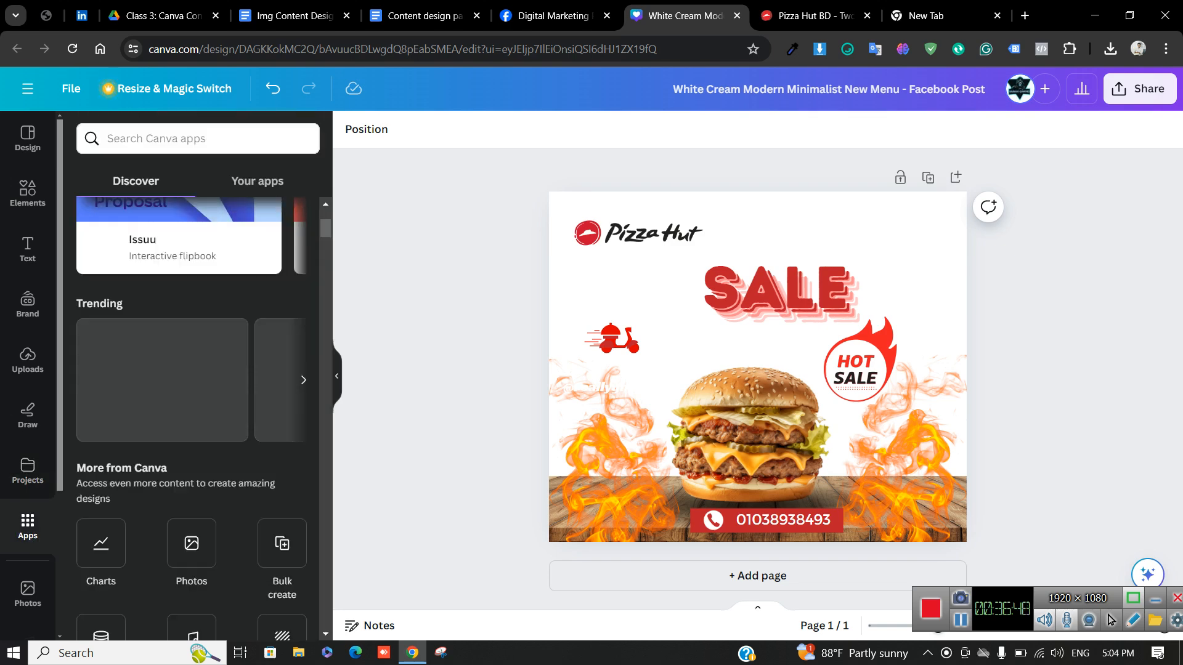
pyautogui.scroll(-5, 192, 313)
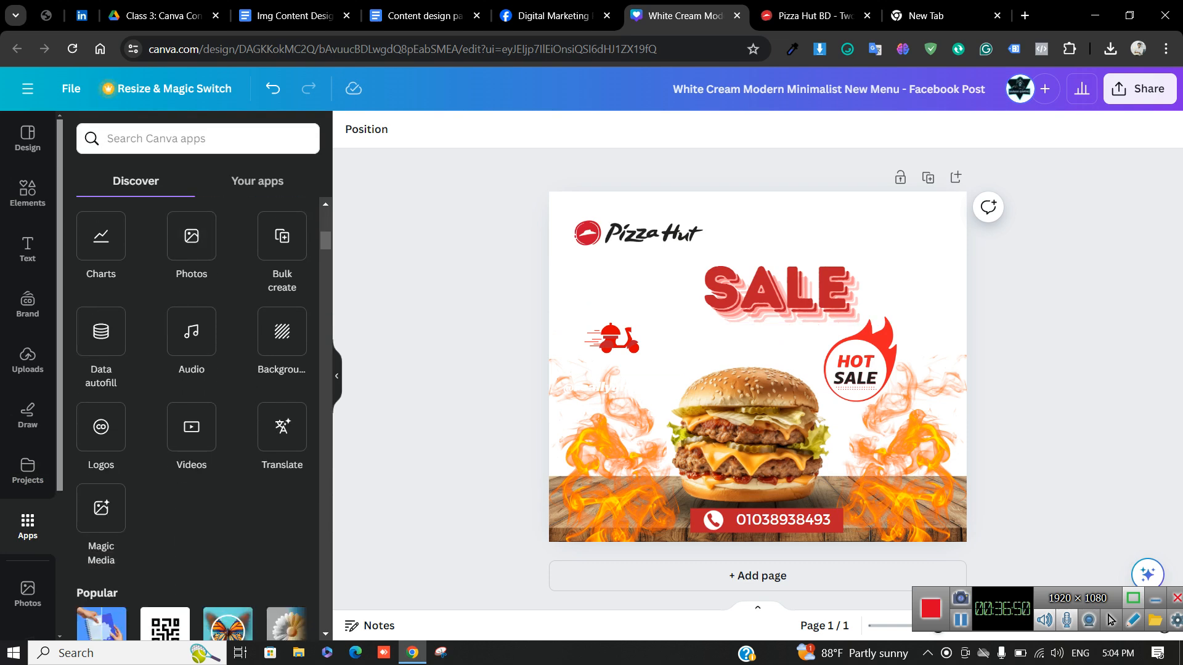
pyautogui.click(758, 244)
pyautogui.click(668, 280)
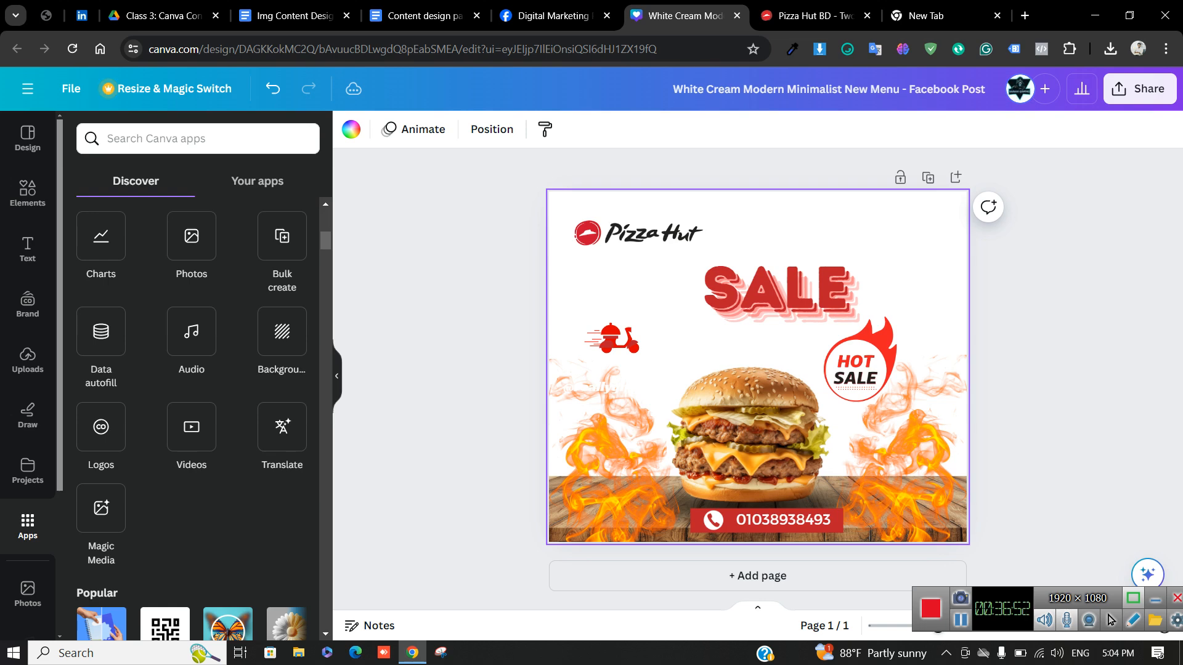
pyautogui.click(282, 331)
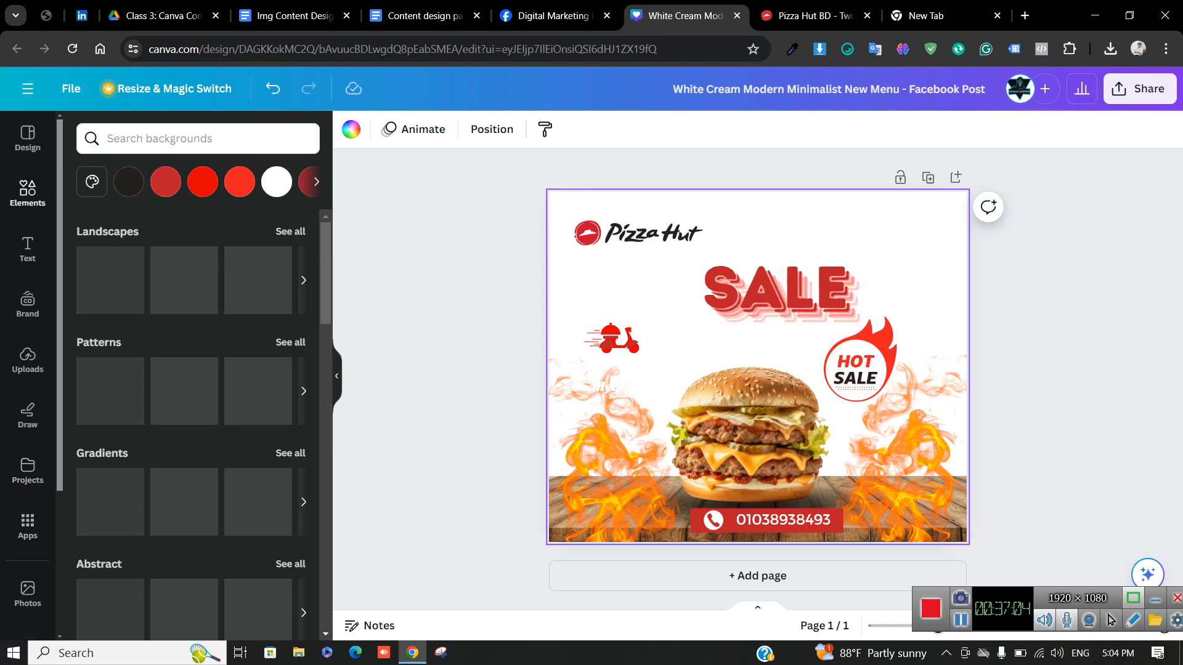
# Replace the old call search with a 'pizza background' search in the elements library
pyautogui.click(28, 193)
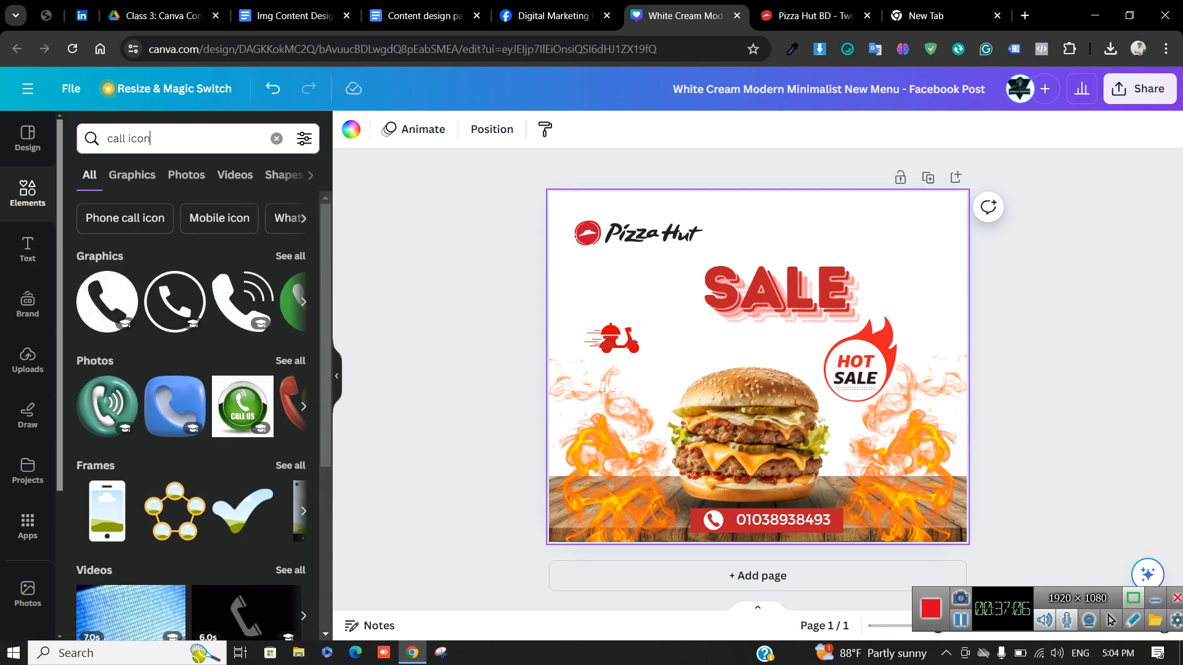
pyautogui.press('BackSpace')
pyautogui.press('BackSpace')
pyautogui.press('BackSpace')
pyautogui.press('BackSpace')
pyautogui.press('BackSpace')
pyautogui.press('BackSpace')
pyautogui.press('BackSpace')
pyautogui.press('BackSpace')
pyautogui.press('BackSpace')
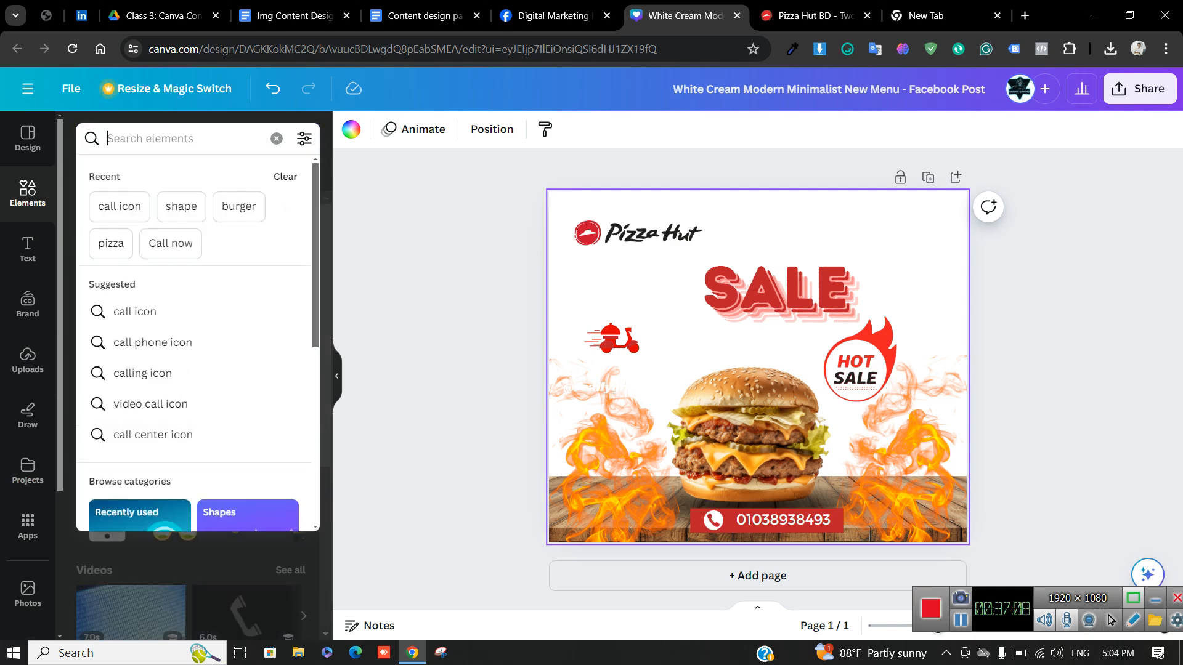
pyautogui.write('pizza ')
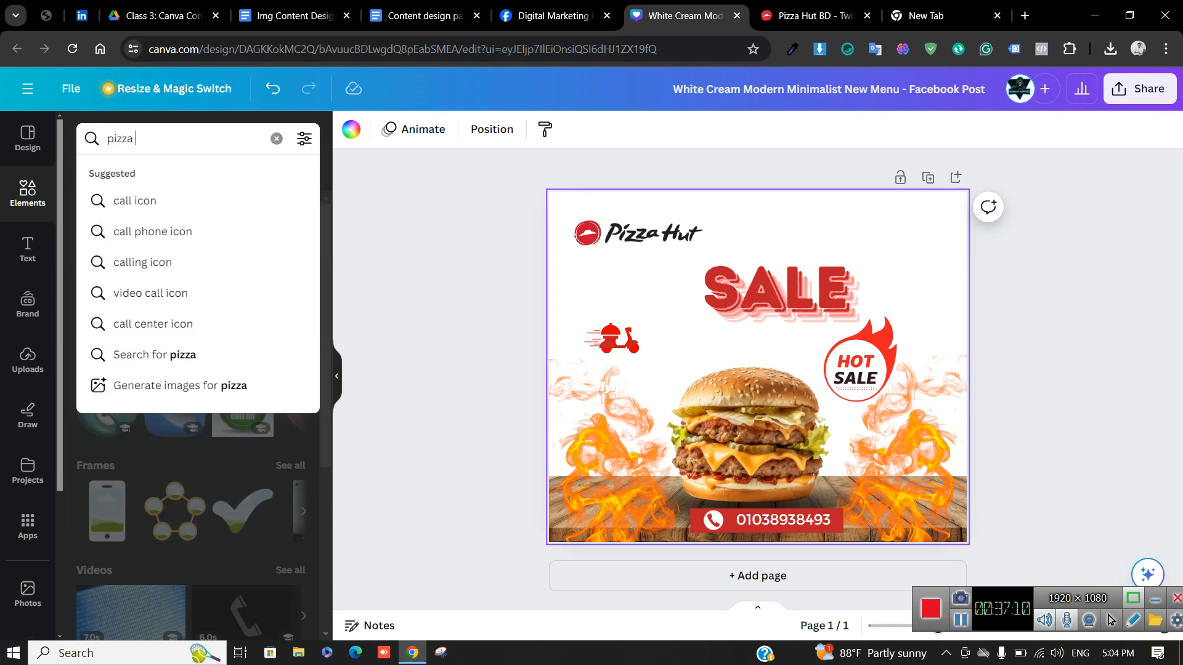
pyautogui.write('background')
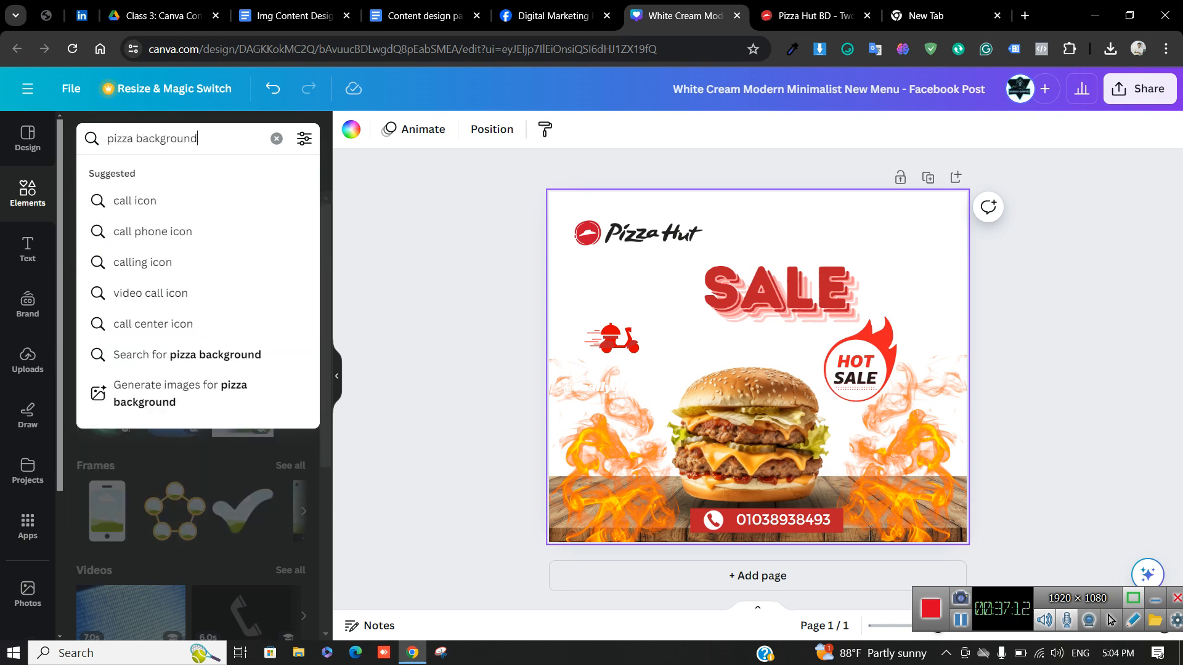
pyautogui.press('Return')
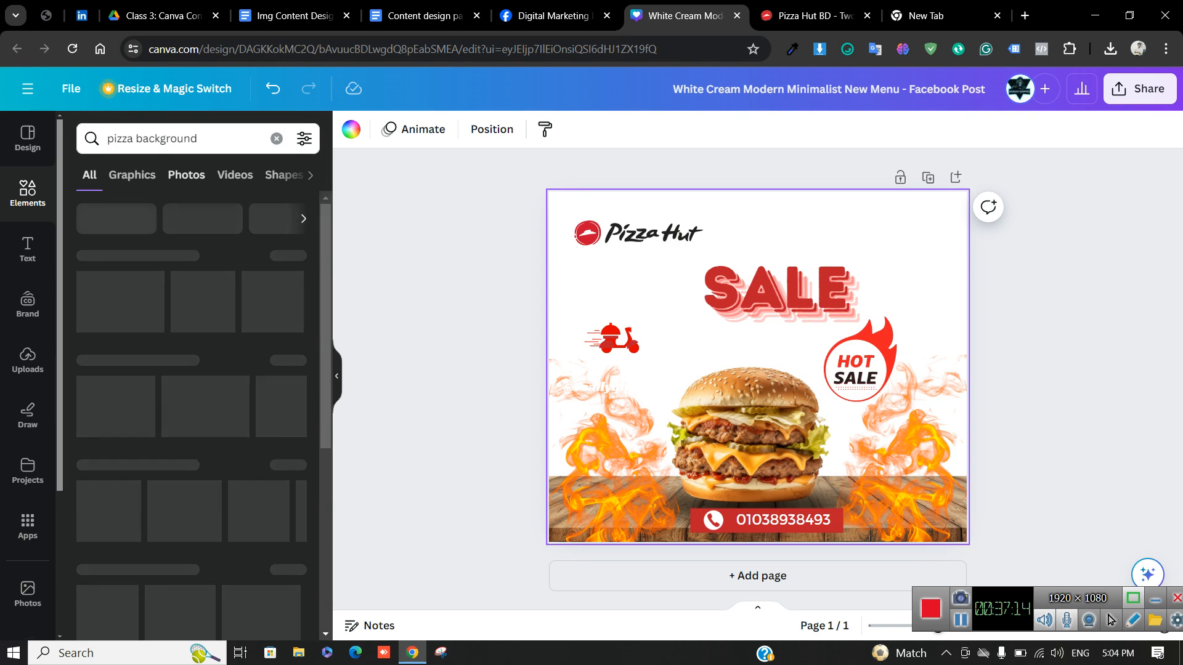
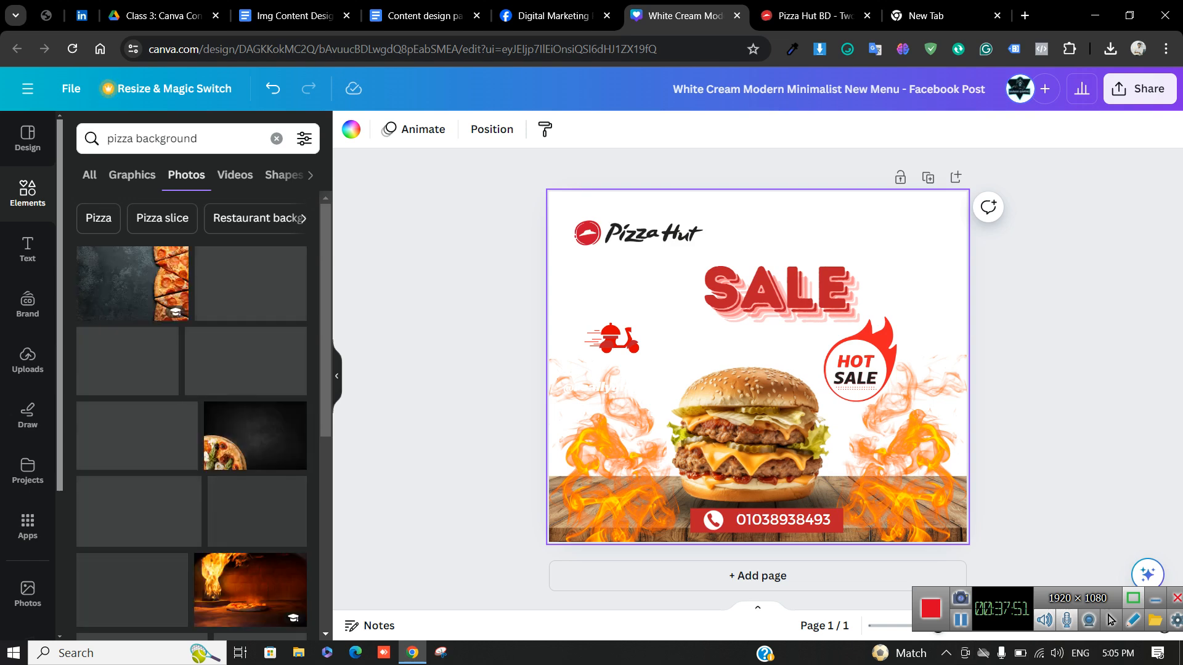
# Try the fire-oven pizza photo as the page background, then undo and delete it
pyautogui.scroll(-3, 191, 413)
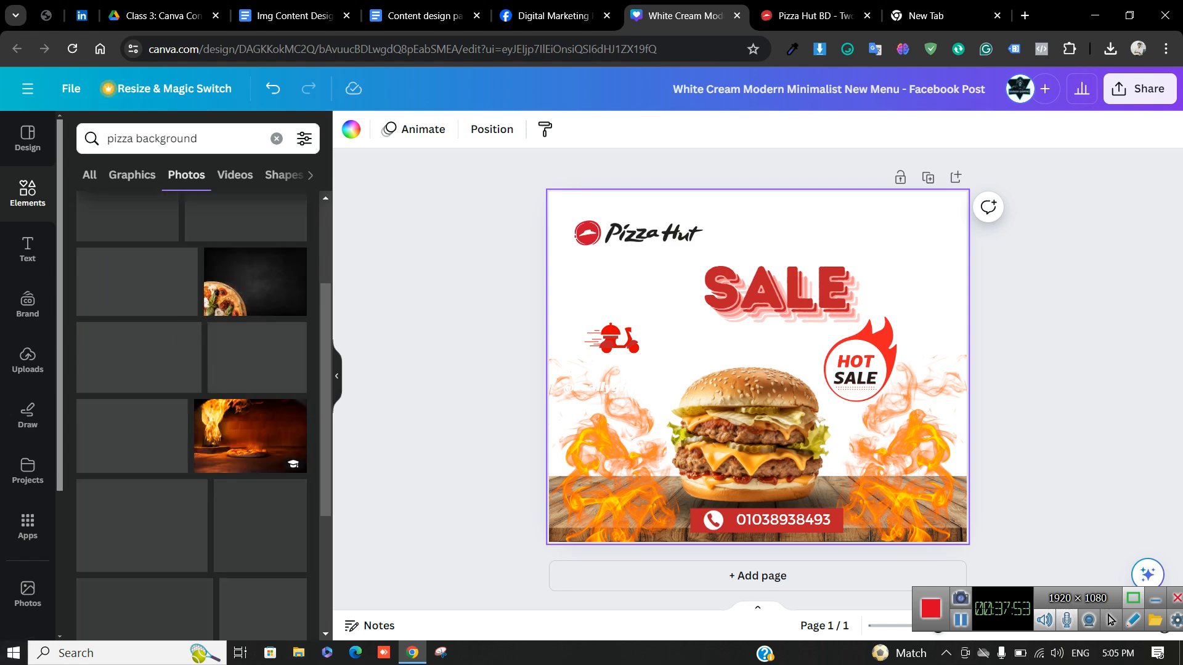
pyautogui.scroll(2, 191, 413)
pyautogui.scroll(-2, 191, 413)
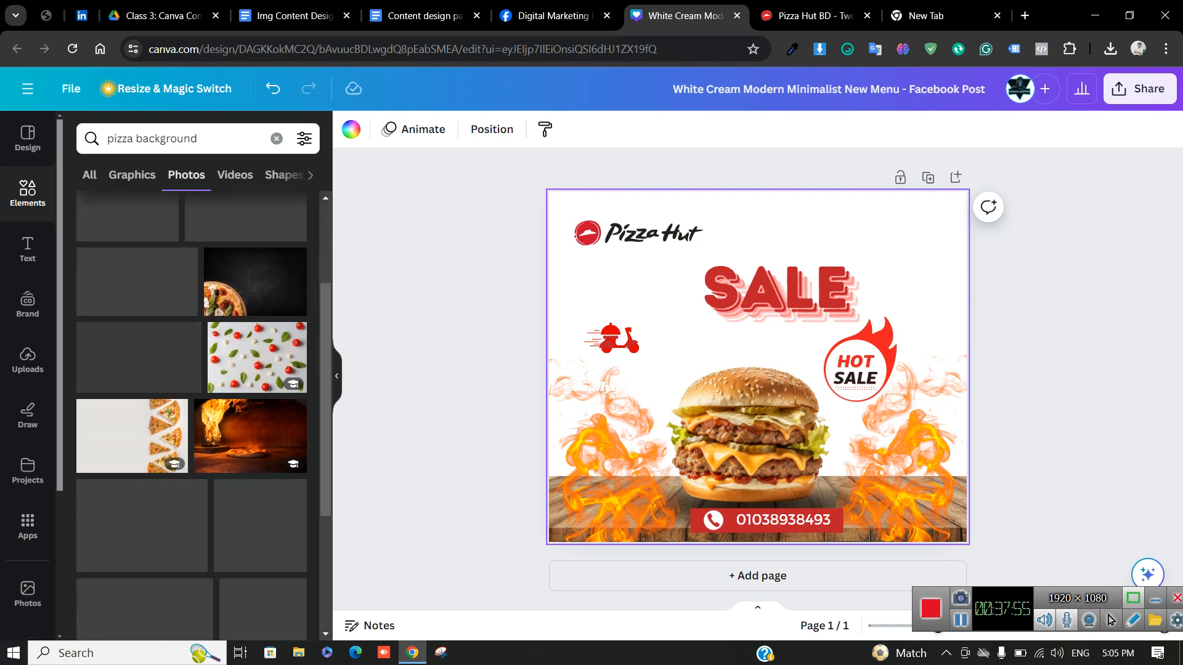
pyautogui.scroll(-3, 190, 413)
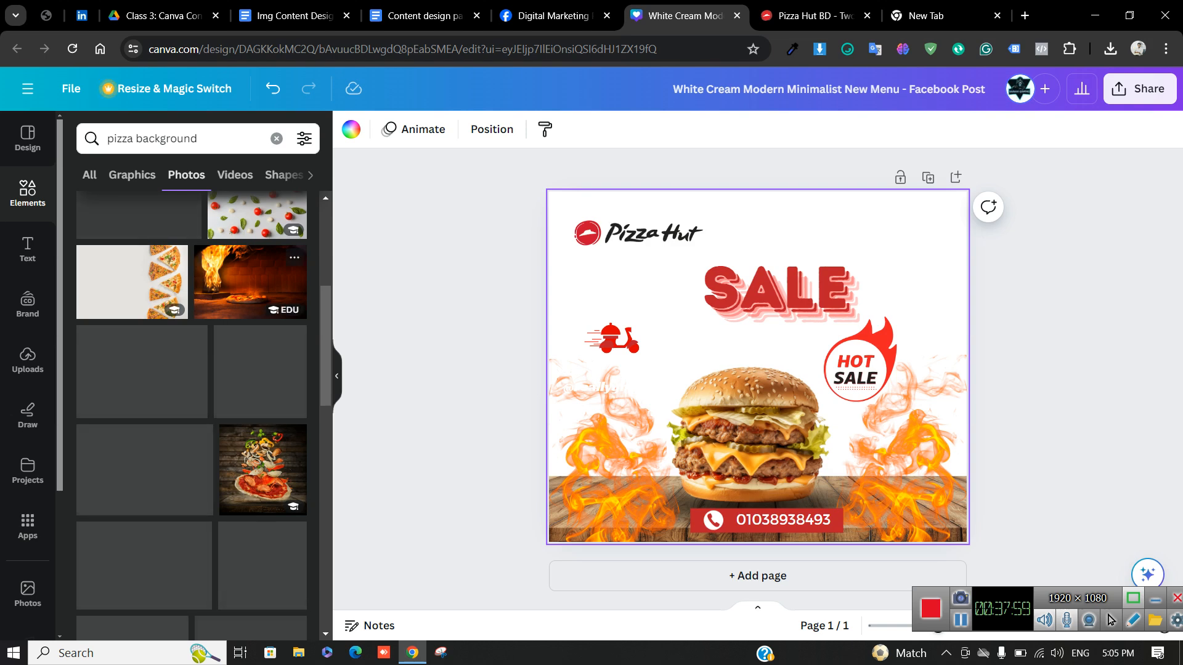
pyautogui.click(250, 283)
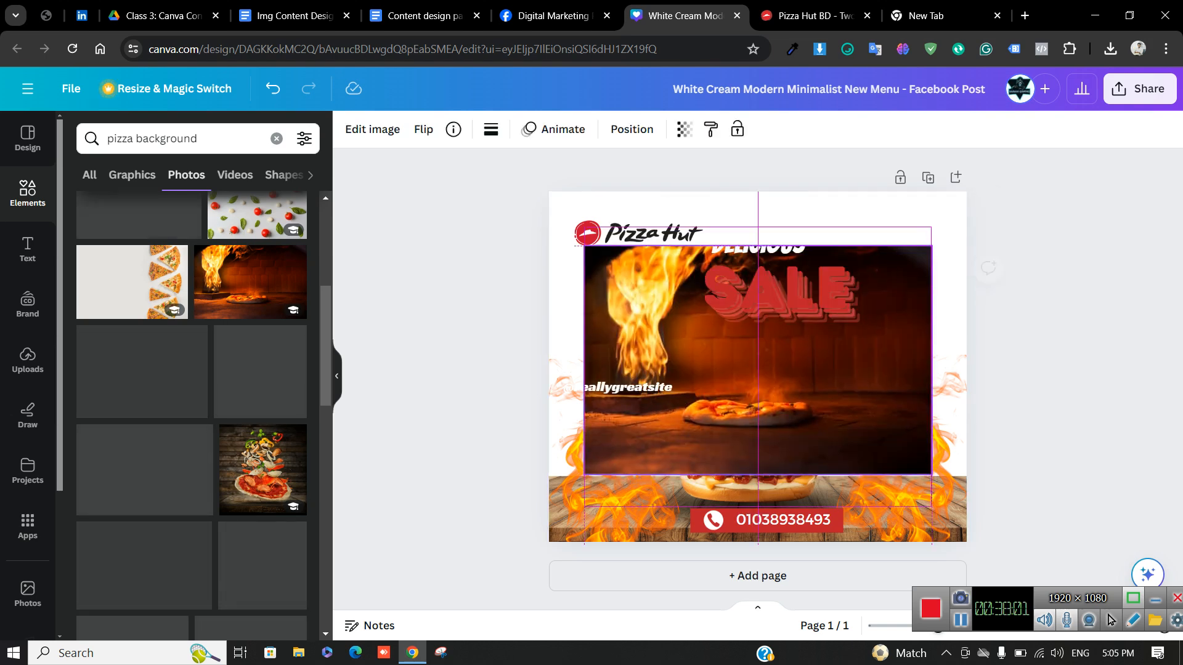
pyautogui.click(784, 206)
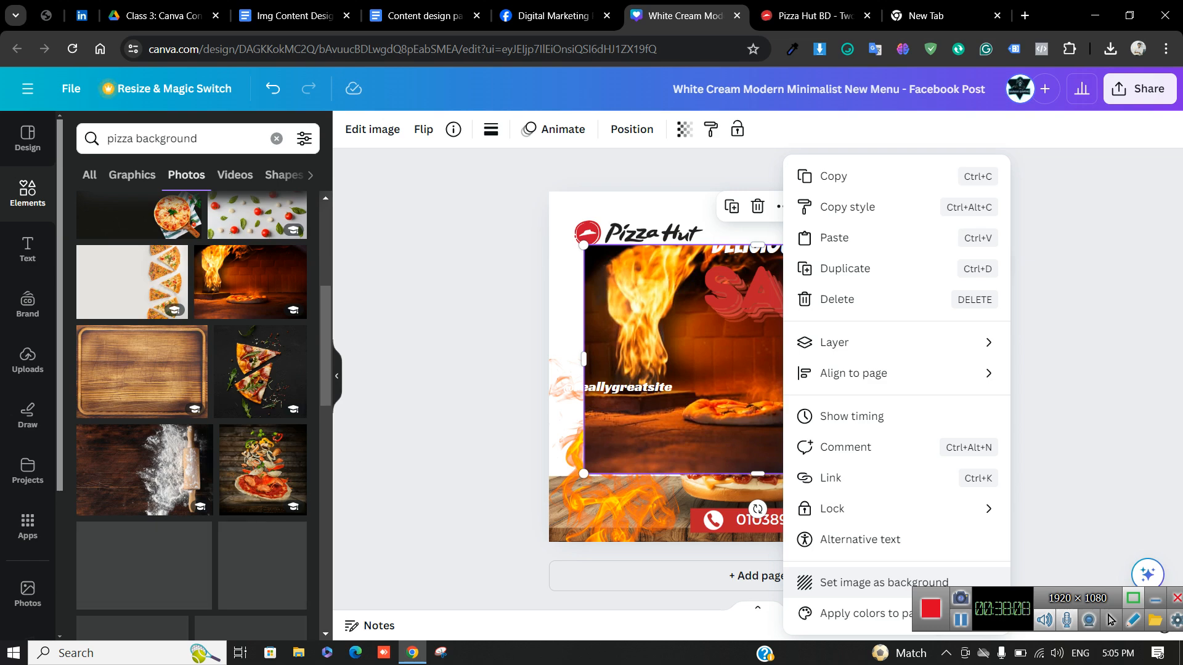
pyautogui.click(881, 582)
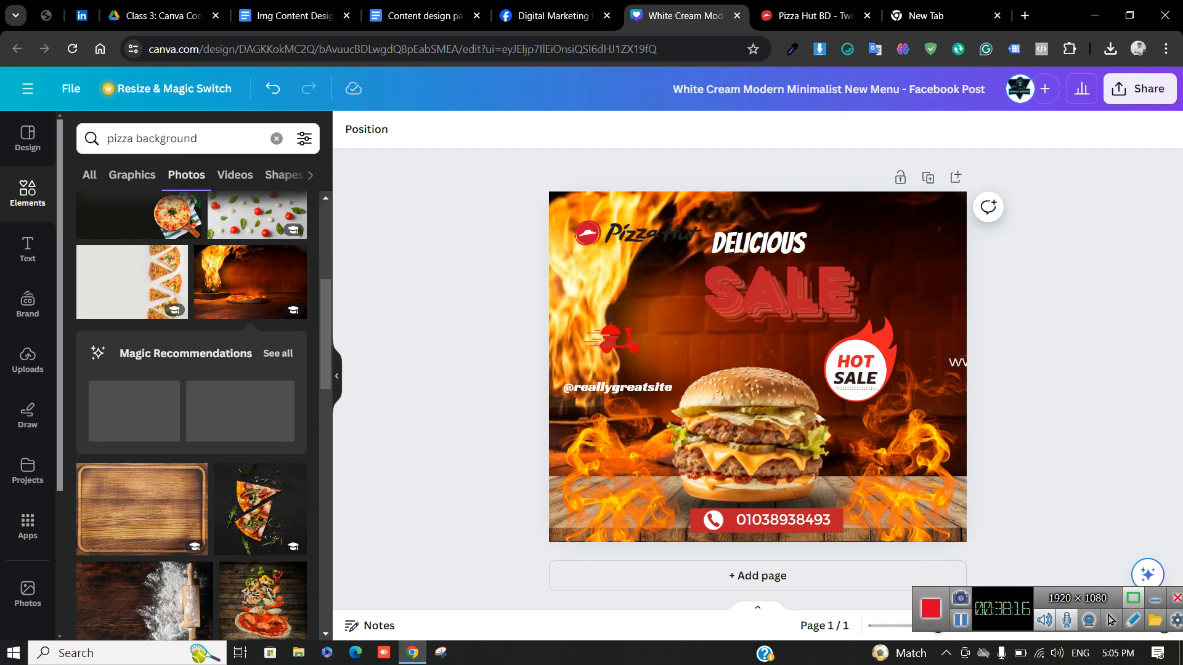
pyautogui.hotkey('ctrl', 'z')
pyautogui.press('Delete')
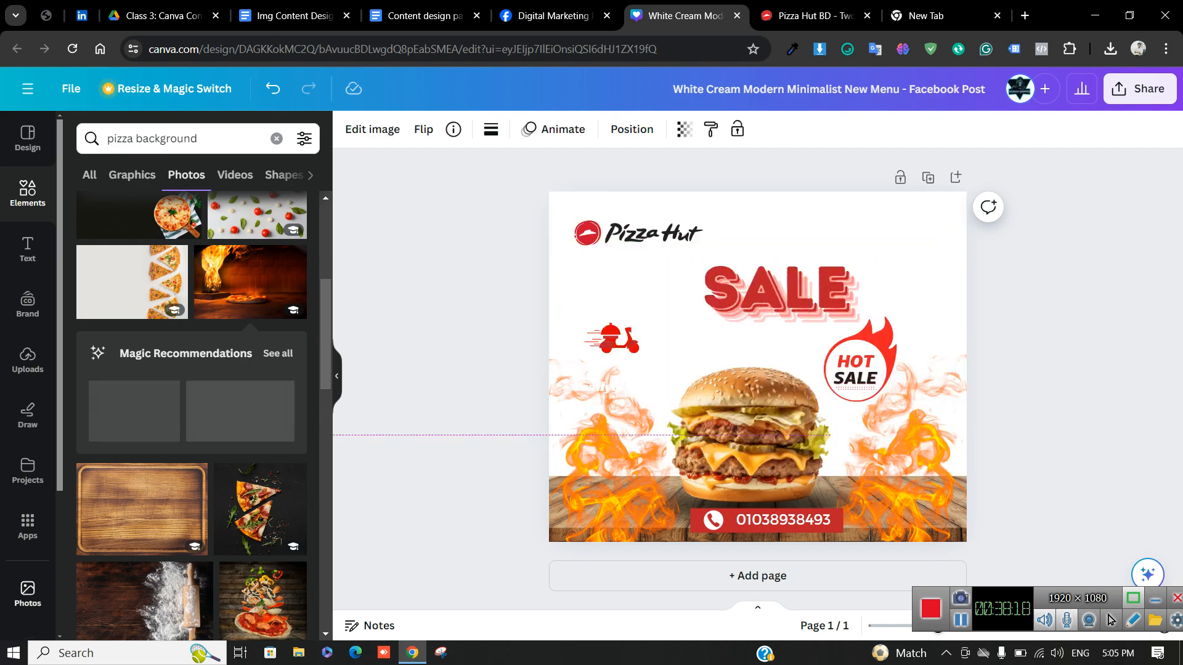
# Add the pizza-on-wood photo to the page, then remove it again
pyautogui.scroll(-3, 160, 444)
pyautogui.scroll(-5, 191, 416)
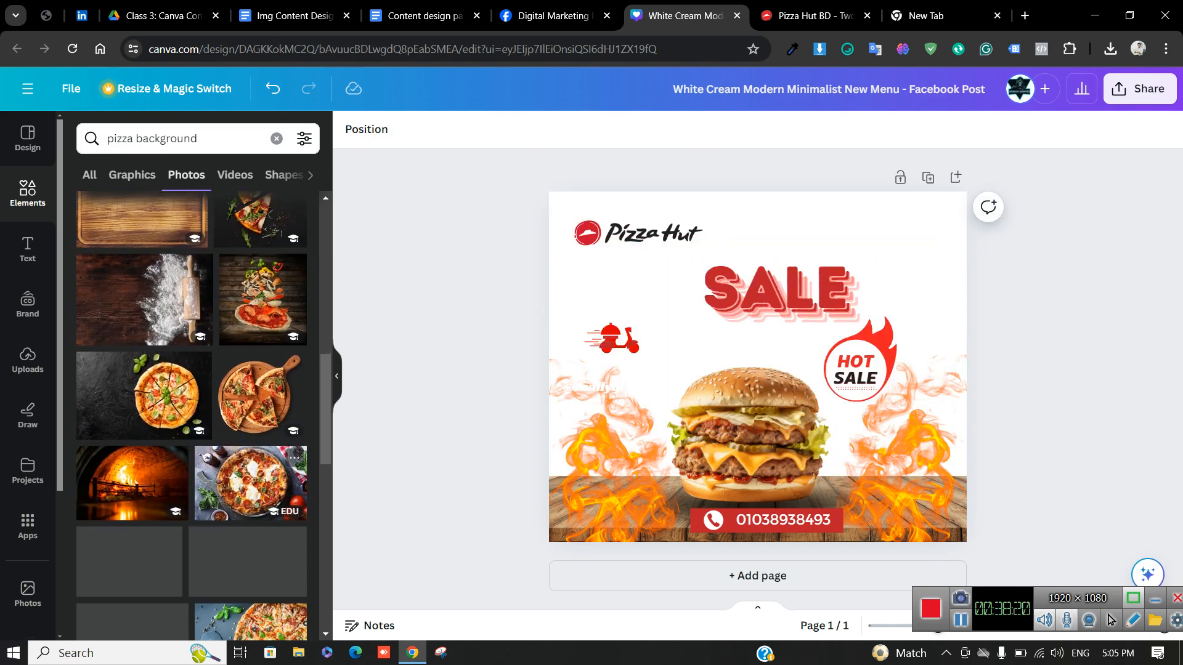
pyautogui.scroll(10, 191, 416)
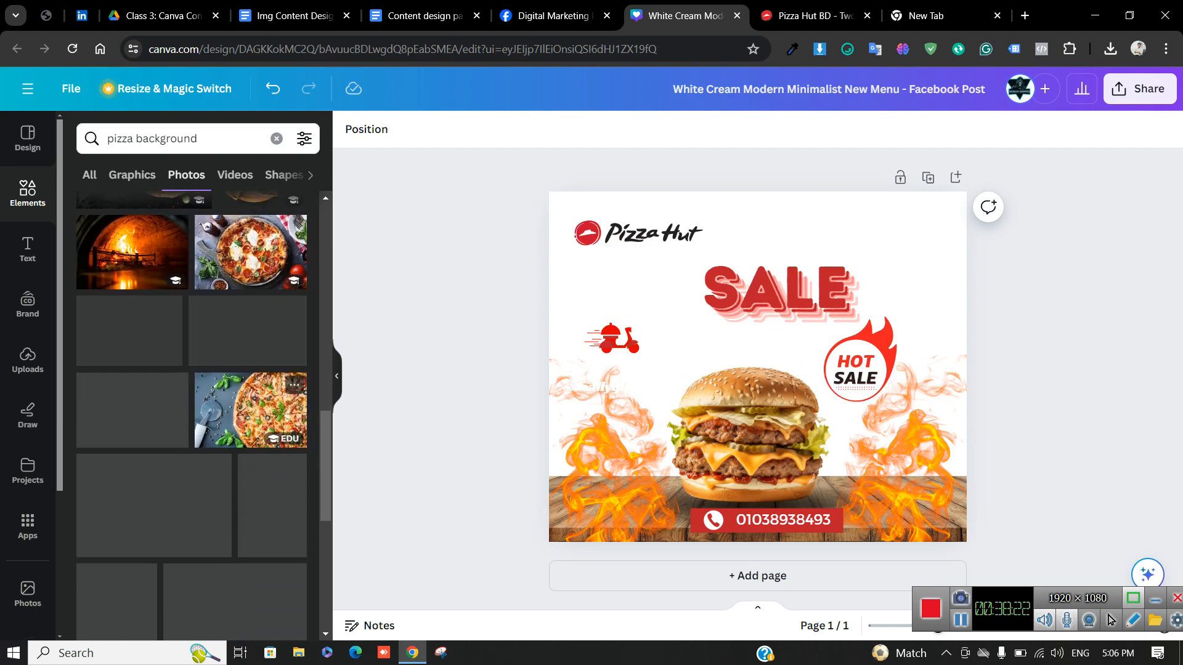
pyautogui.scroll(5, 191, 416)
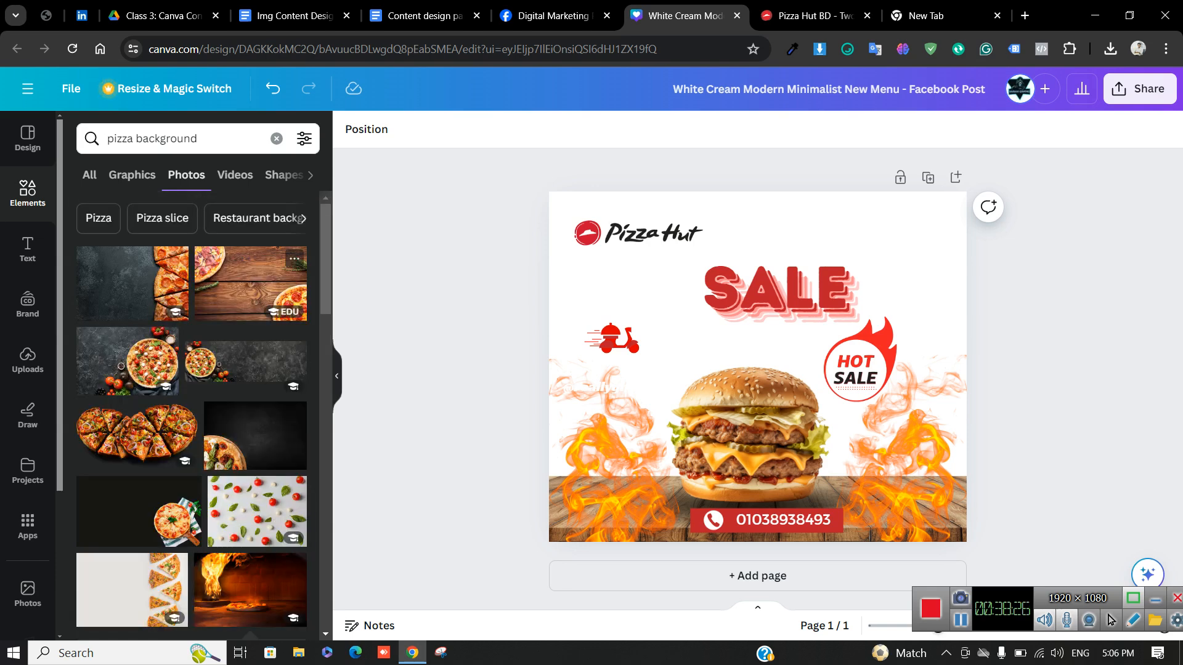
pyautogui.click(251, 284)
pyautogui.moveTo(684, 363); pyautogui.dragTo(624, 363)
pyautogui.press('Delete')
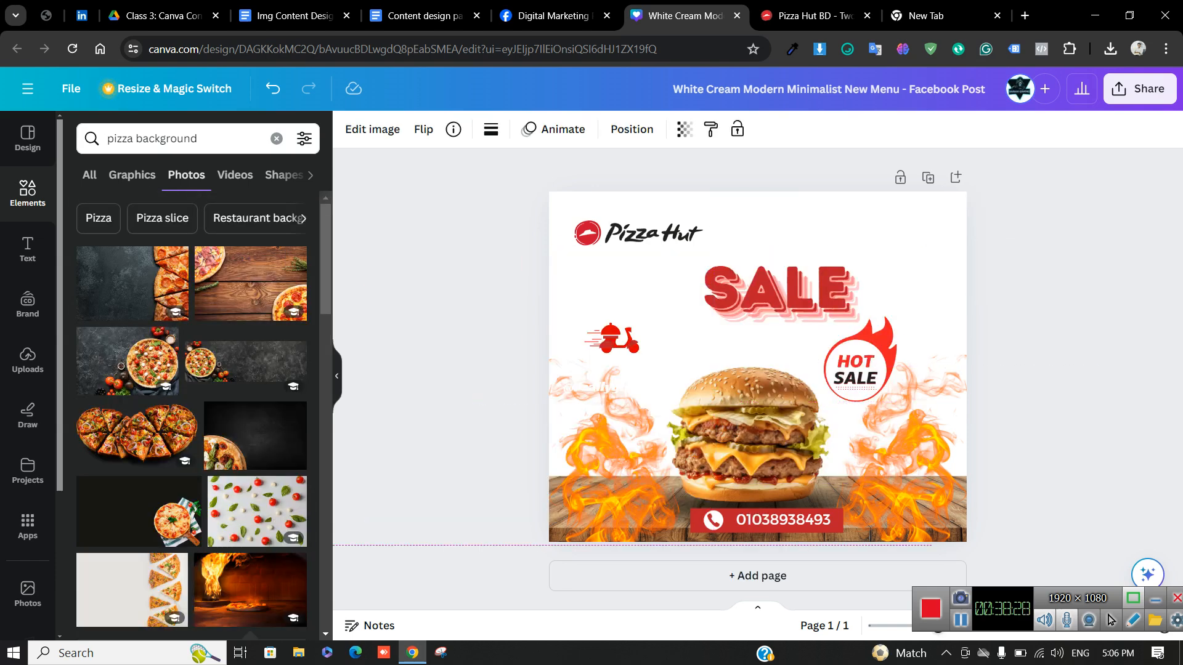
# Add the tomato-and-basil photo and set it as the page background
pyautogui.scroll(-2, 246, 432)
pyautogui.click(257, 583)
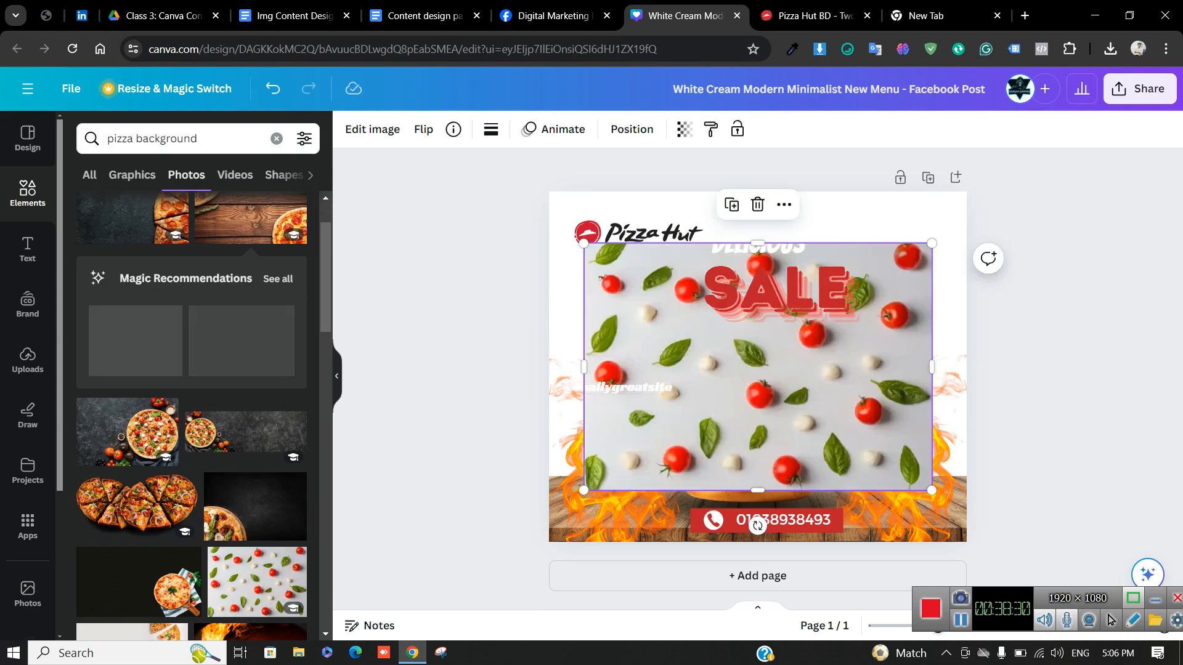
pyautogui.rightClick(706, 308)
pyautogui.click(801, 582)
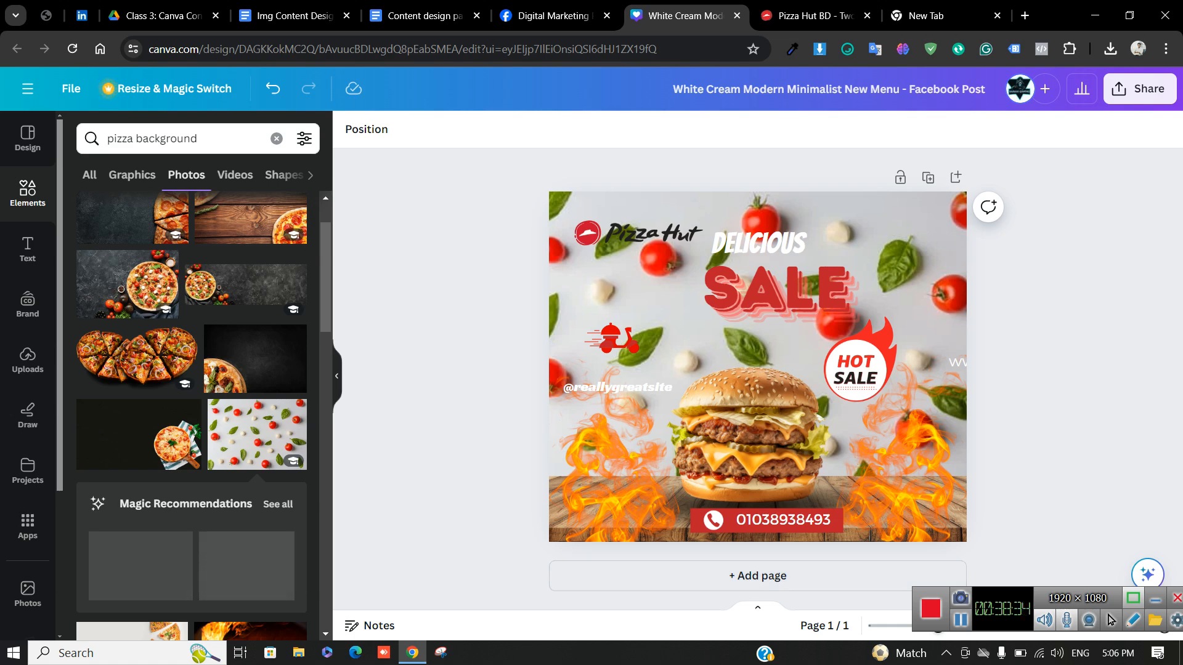
pyautogui.click(294, 16)
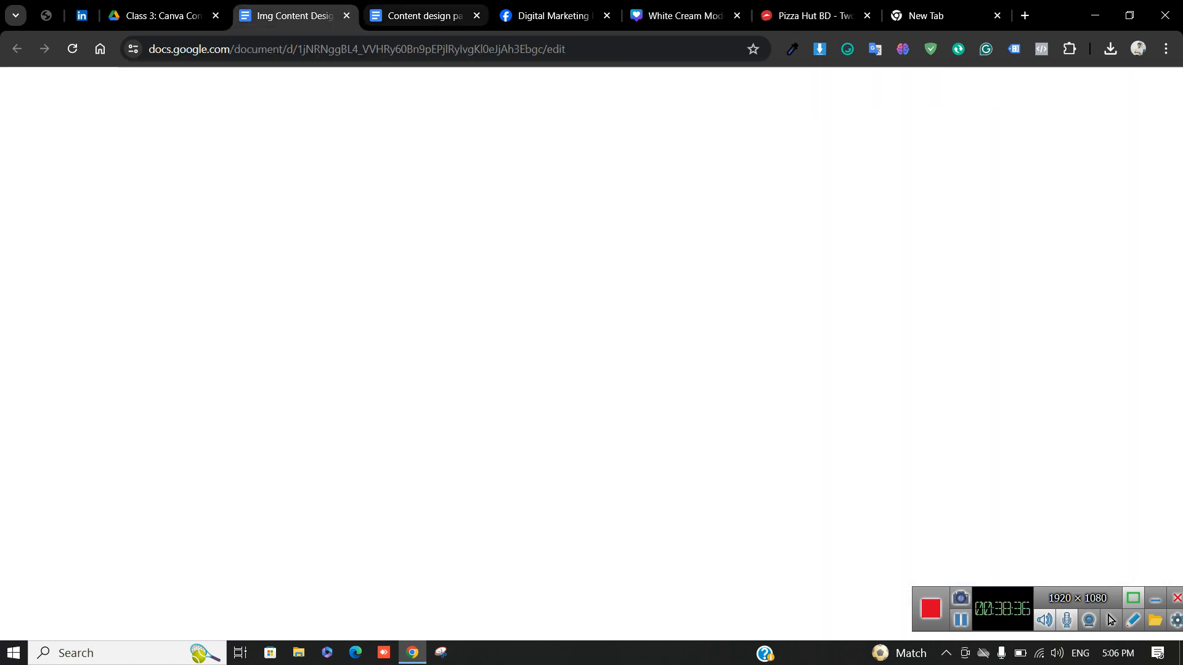
pyautogui.click(424, 16)
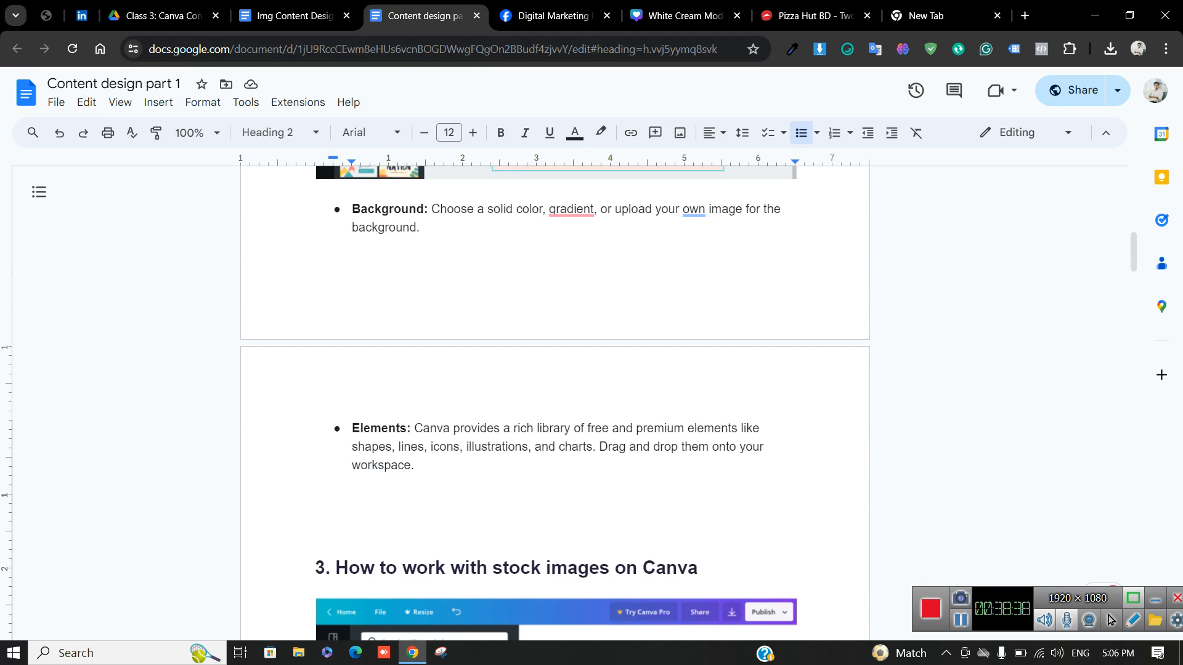
pyautogui.scroll(-10, 555, 400)
pyautogui.scroll(-10, 554, 400)
pyautogui.scroll(-10, 555, 400)
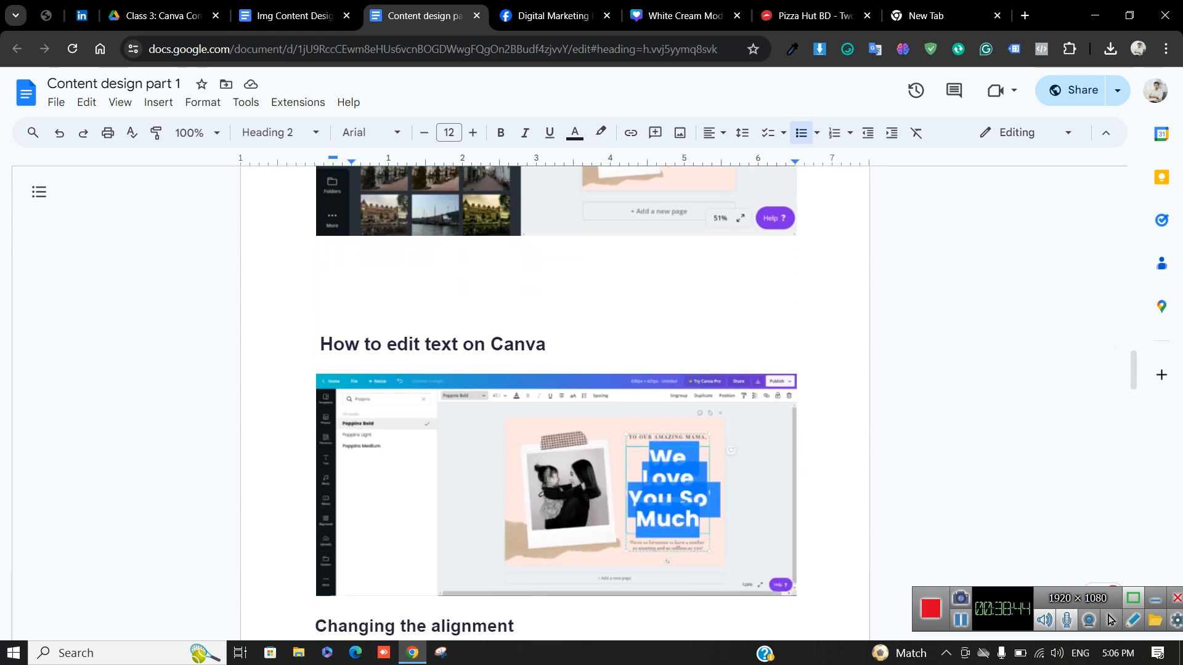
pyautogui.moveTo(547, 346); pyautogui.dragTo(319, 346)
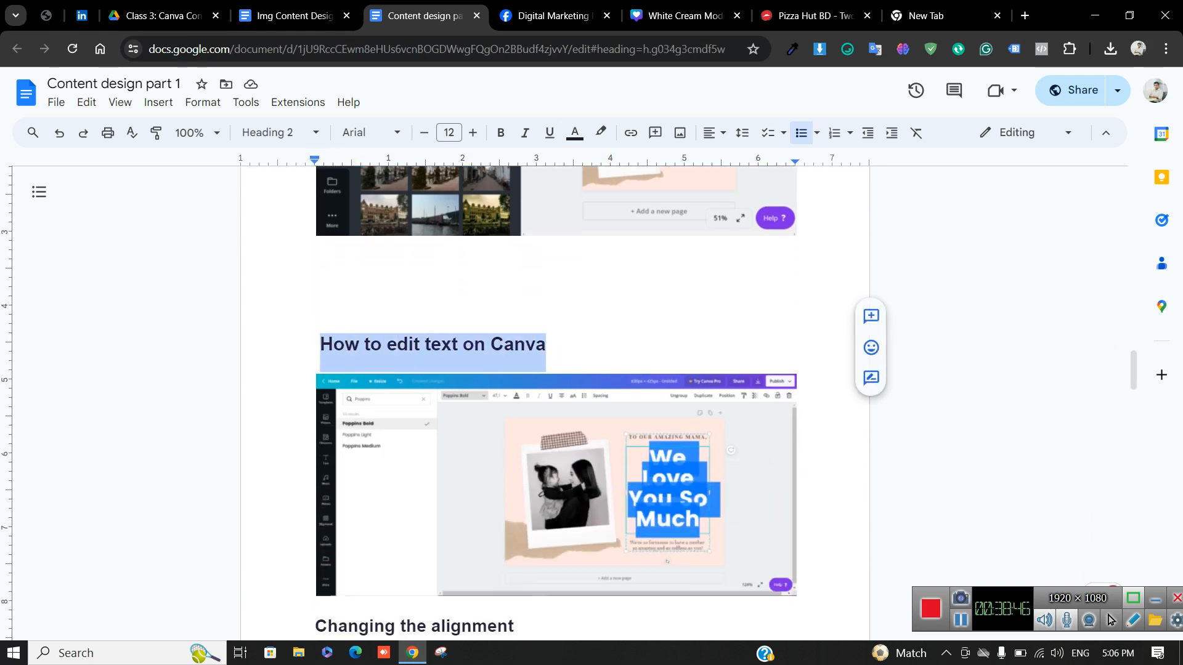
pyautogui.click(684, 16)
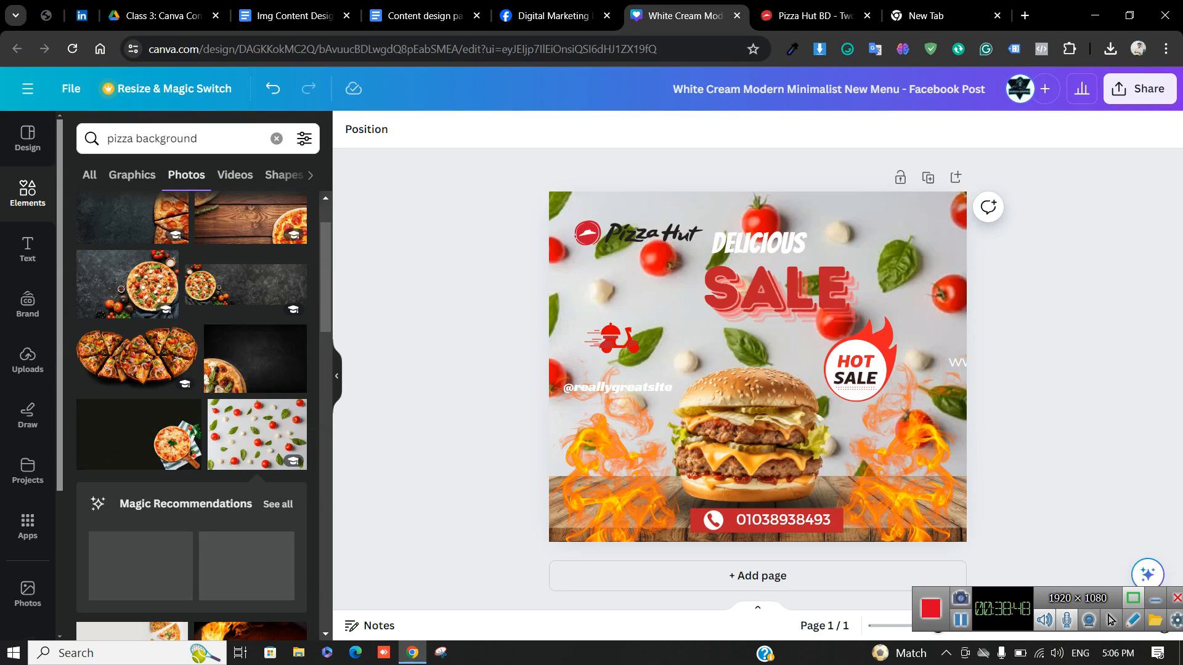
# Replace the DELICIOUS text with FLASH SALE
pyautogui.click(776, 288)
pyautogui.click(747, 239)
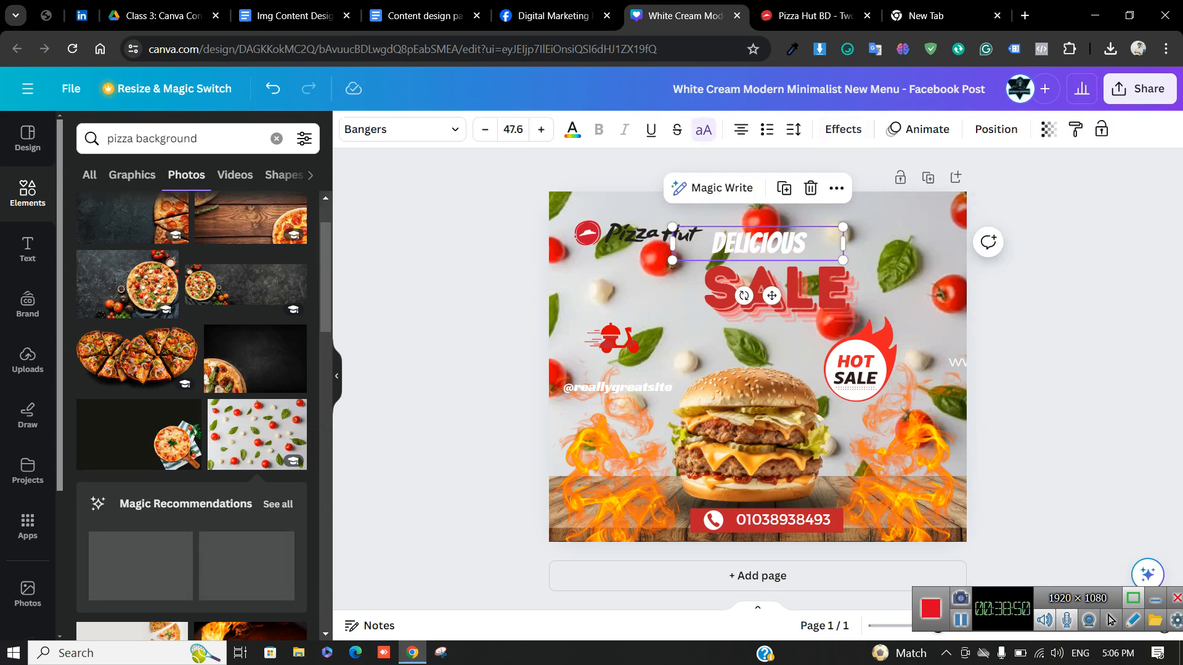
pyautogui.click(747, 238)
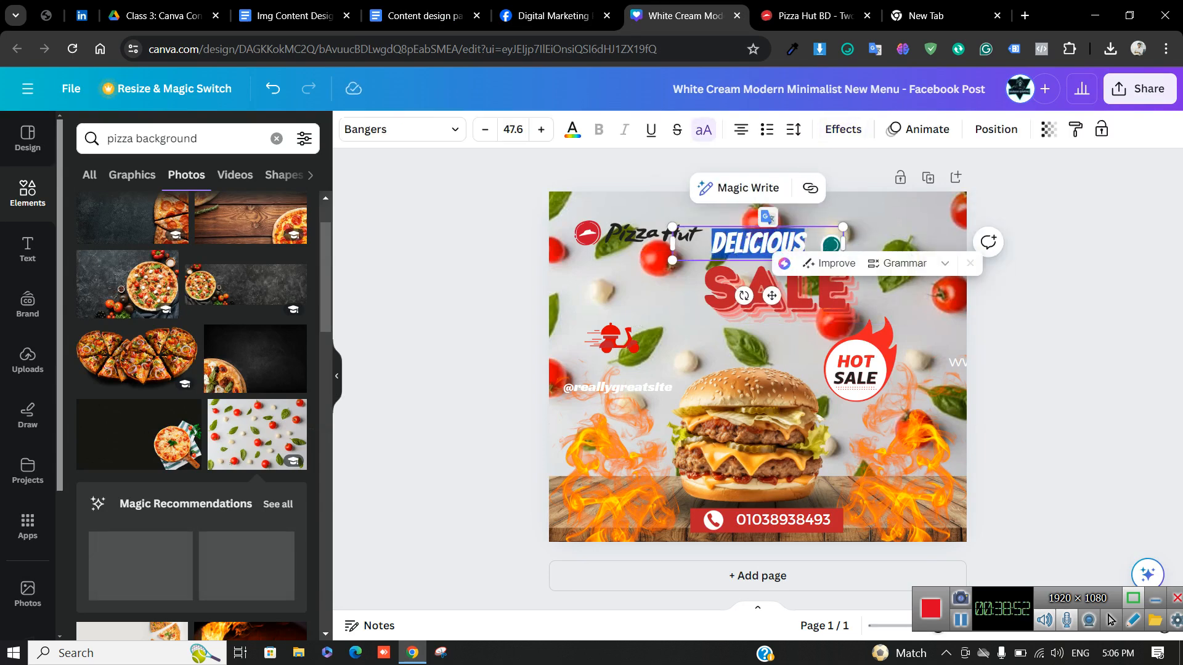
pyautogui.press('BackSpace')
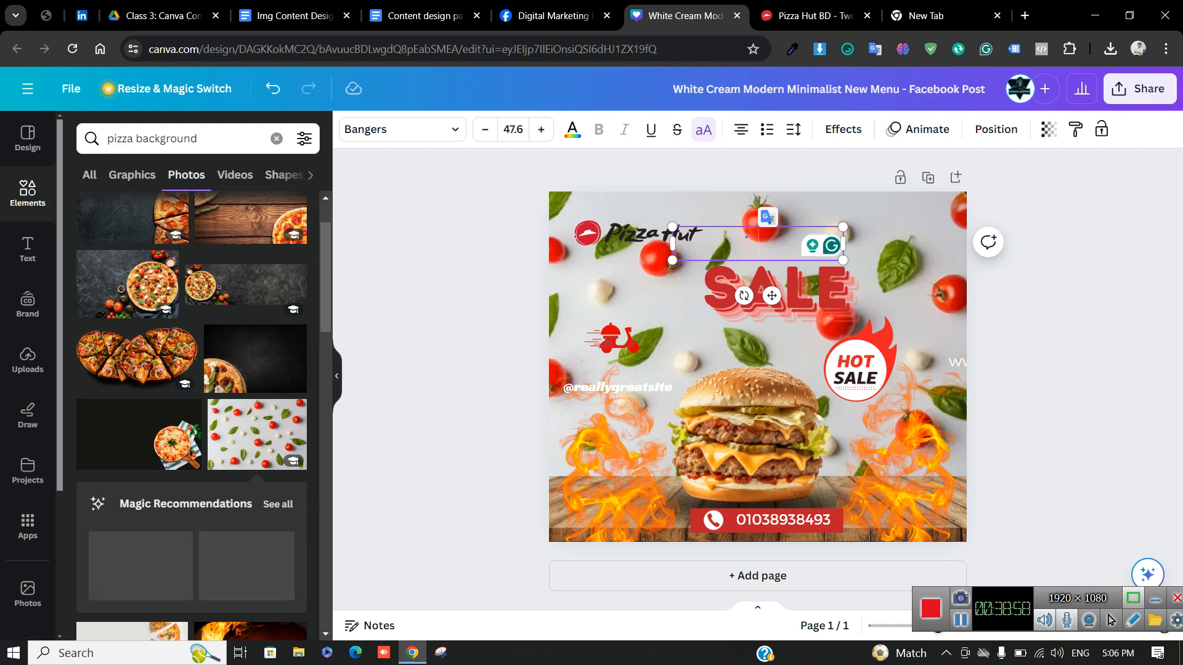
pyautogui.write('FLASH SALE')
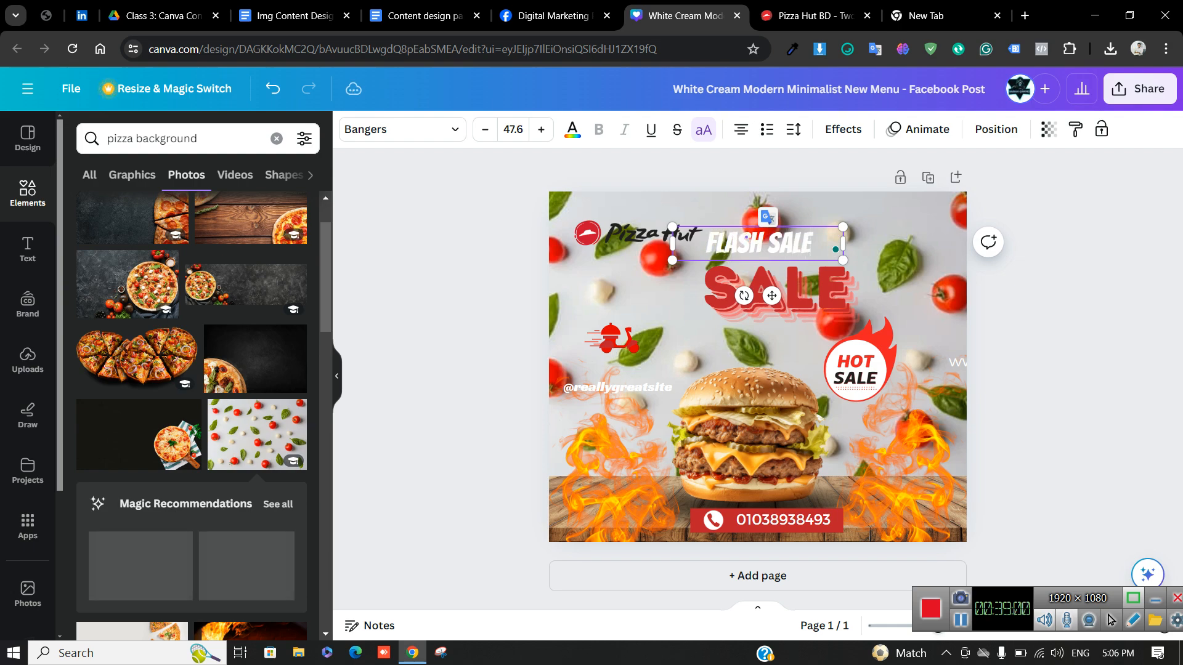
# Delete the big red SALE text from the post
pyautogui.click(776, 339)
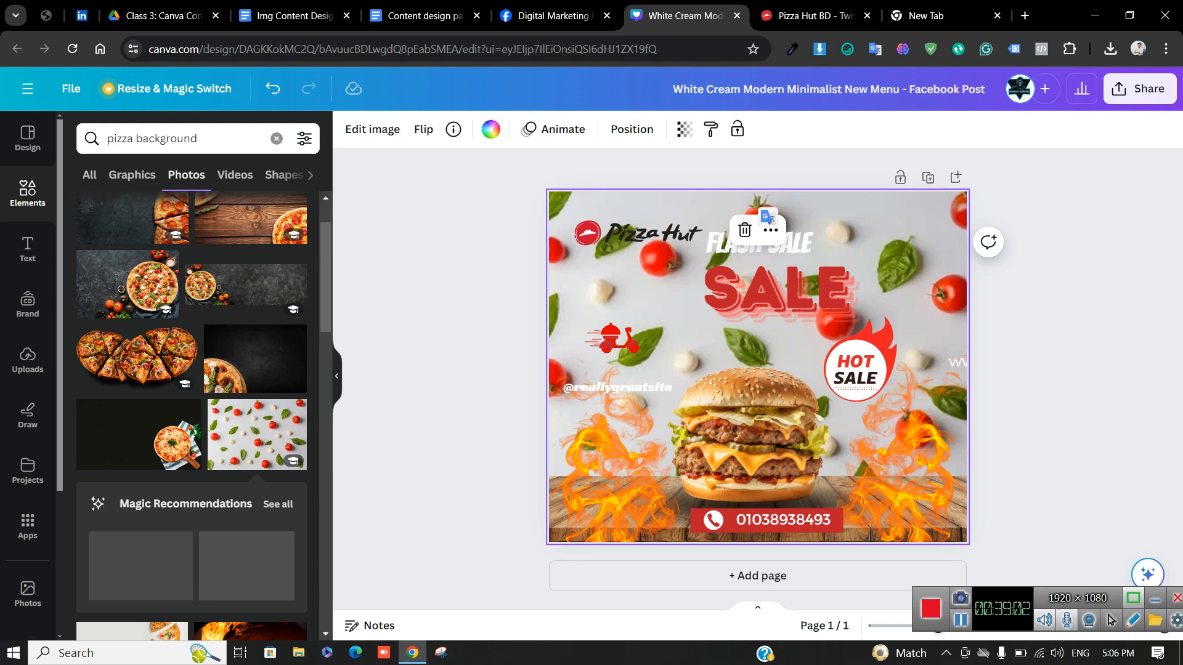
pyautogui.moveTo(778, 289); pyautogui.dragTo(511, 355)
pyautogui.press('Delete')
# Add Heading, Subheading and Body text boxes to the post
pyautogui.click(28, 249)
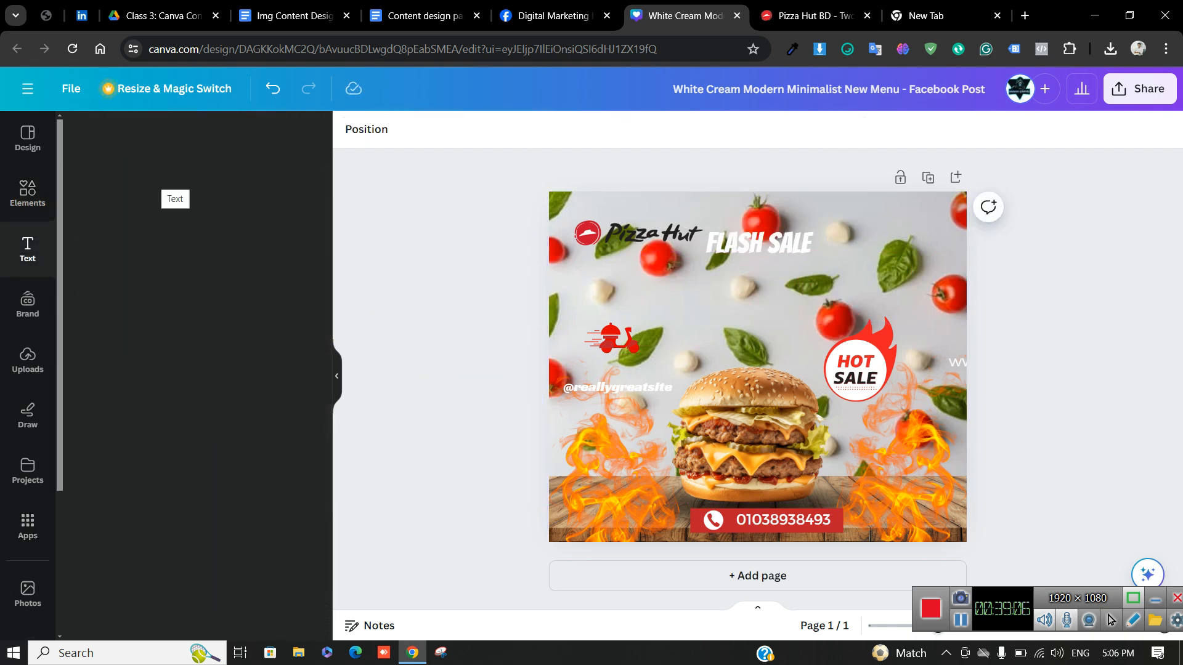
pyautogui.click(136, 254)
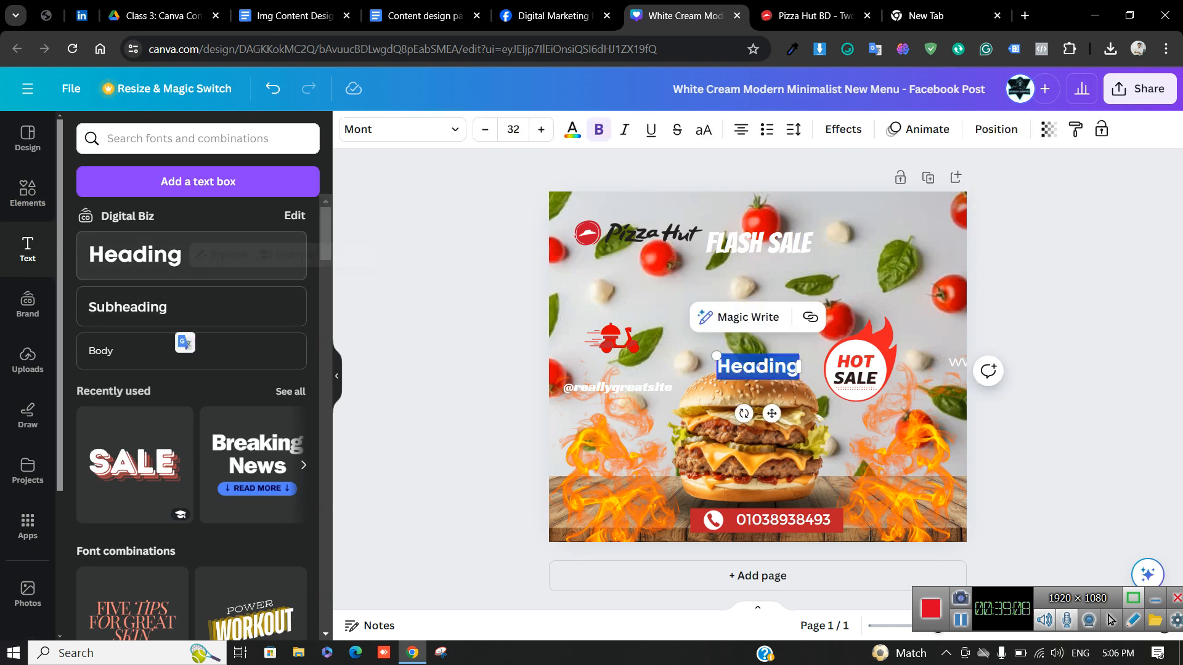
pyautogui.click(185, 308)
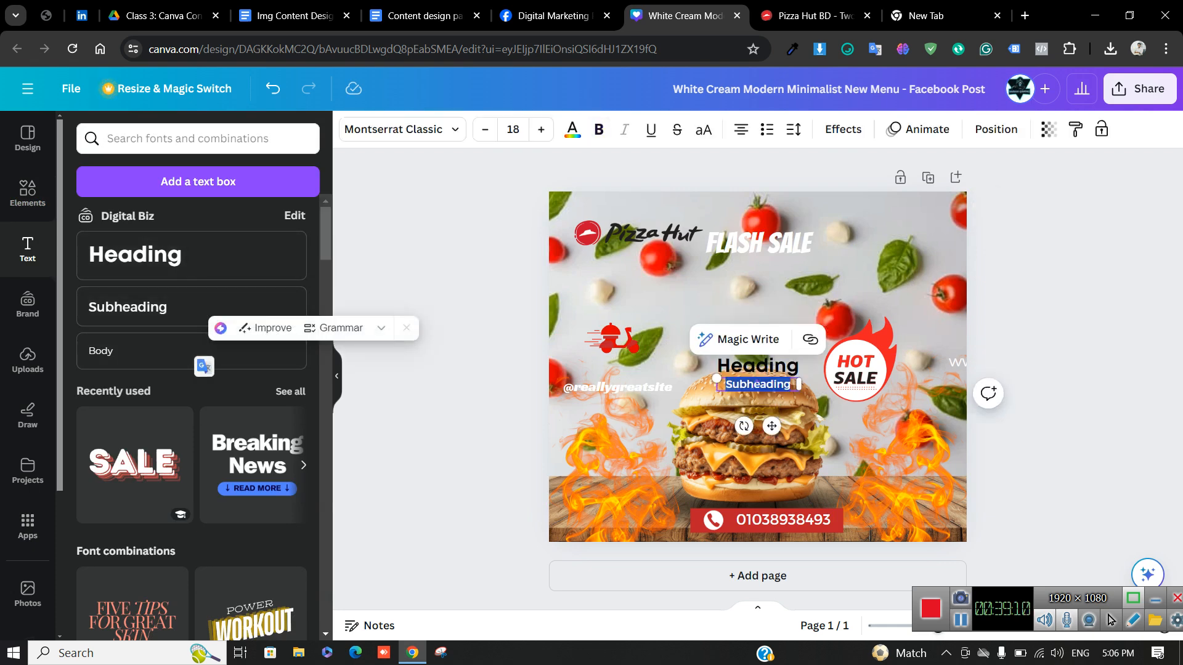
pyautogui.click(123, 351)
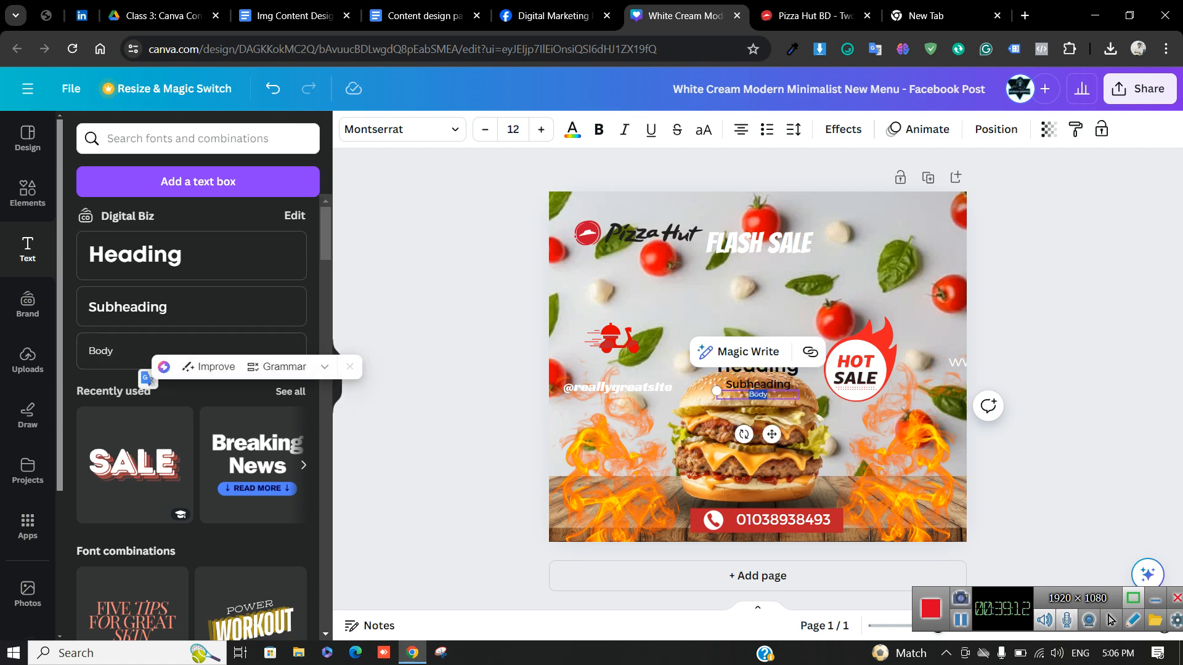
# Switch to the Content design part 1 notes
pyautogui.scroll(-5, 191, 376)
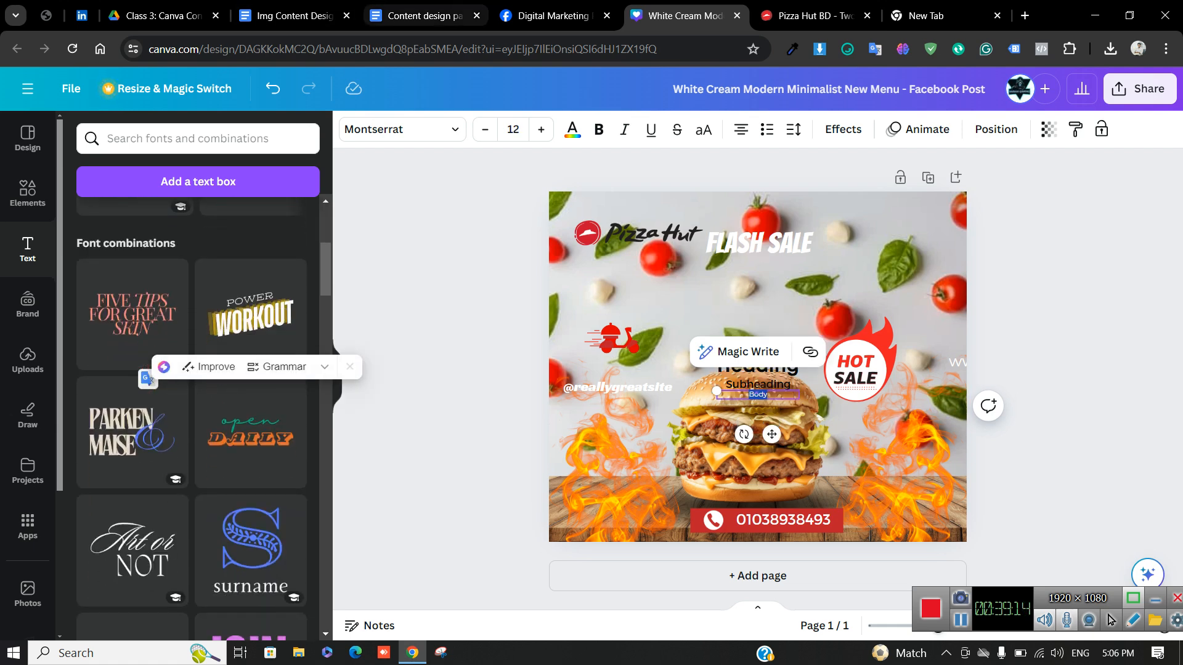
pyautogui.click(425, 16)
pyautogui.scroll(-5, 493, 394)
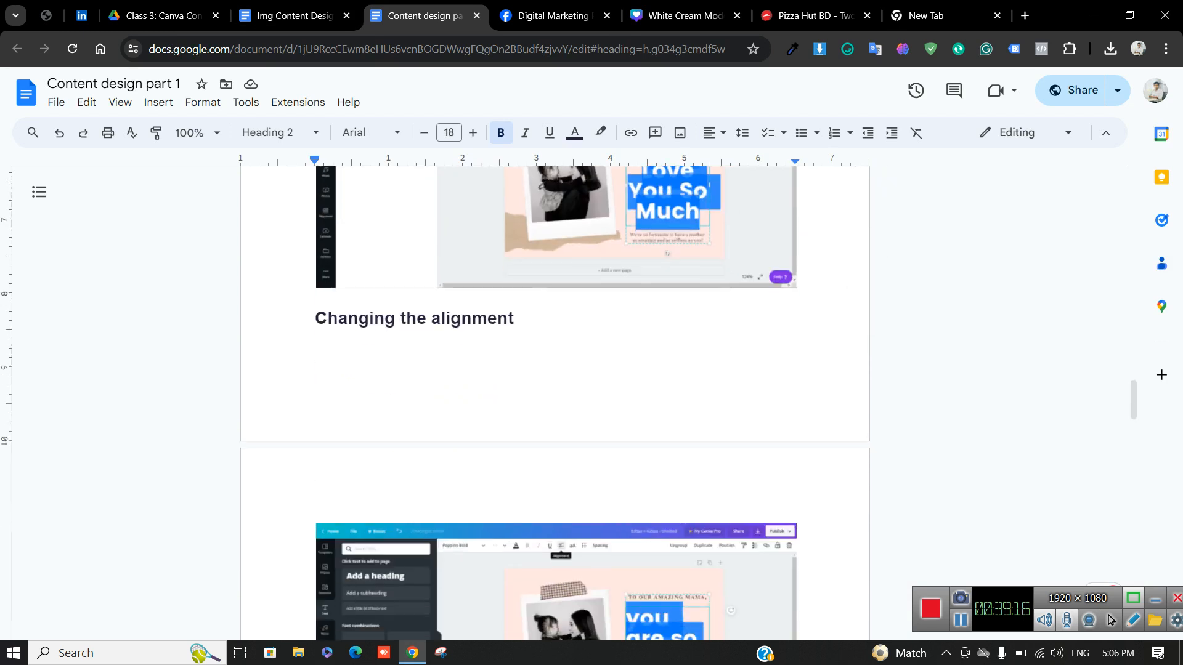
# Skim the alignment notes, then return to the White Cream Modern burger design tab
pyautogui.scroll(-1, 555, 394)
pyautogui.scroll(3, 554, 394)
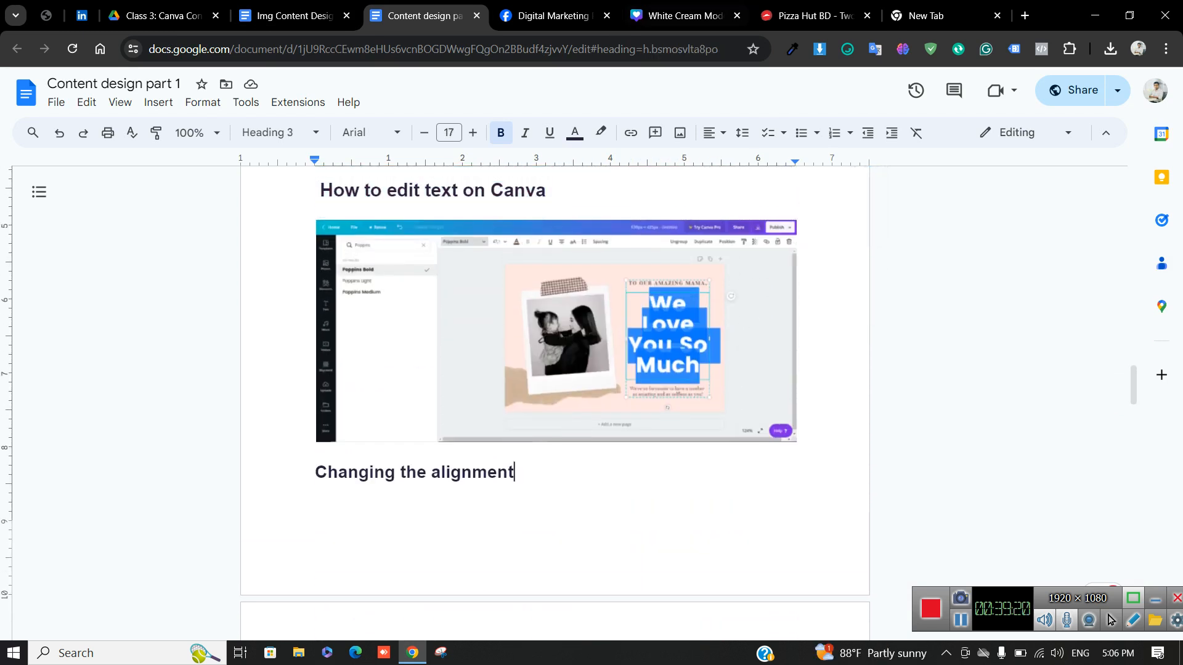
pyautogui.hotkey('ctrl', 'Tab')
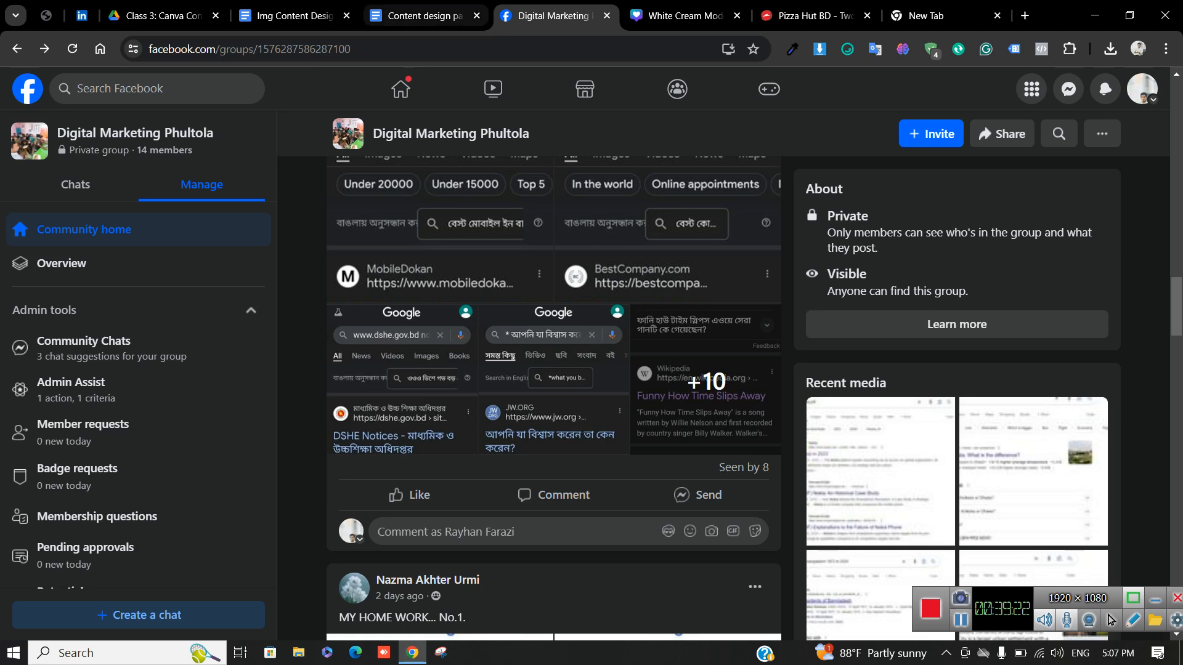
pyautogui.click(425, 16)
pyautogui.click(685, 16)
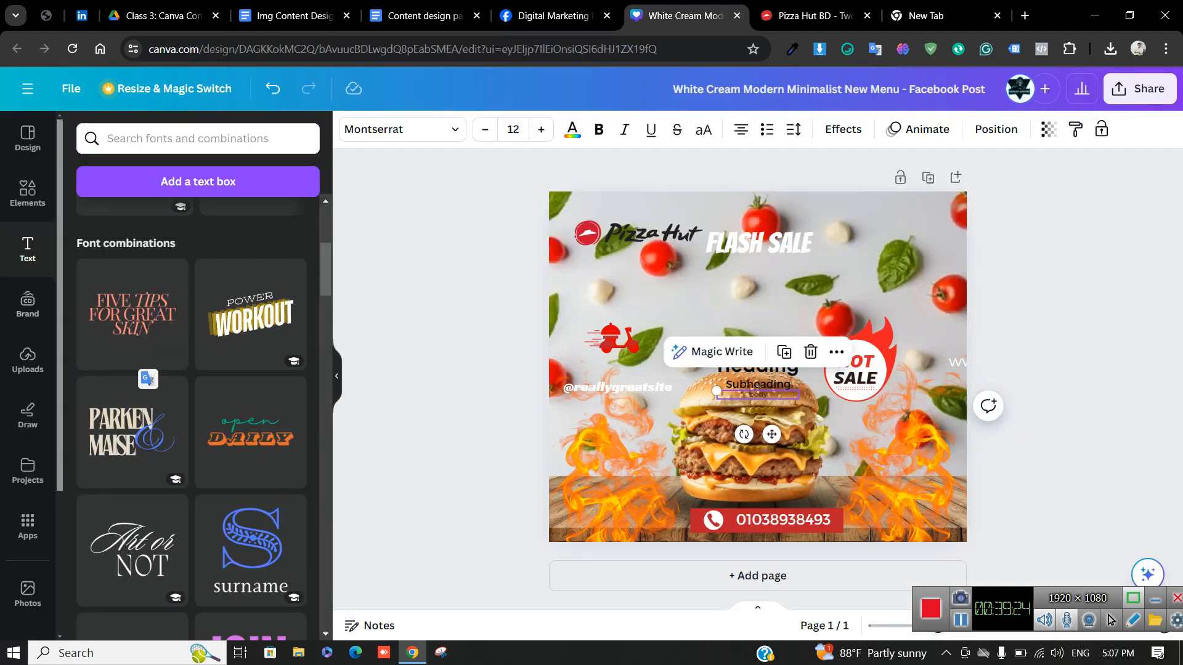
# Pick the HELP US template from Design templates and dismiss the new-page prompt
pyautogui.click(28, 138)
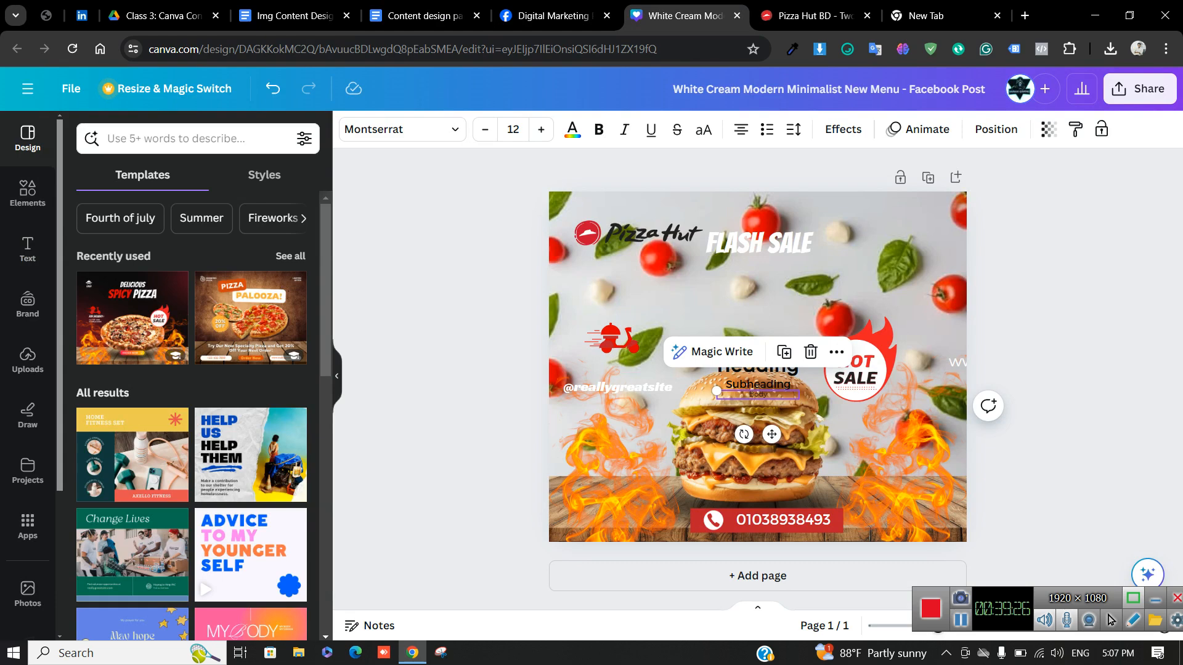
pyautogui.scroll(-1, 191, 419)
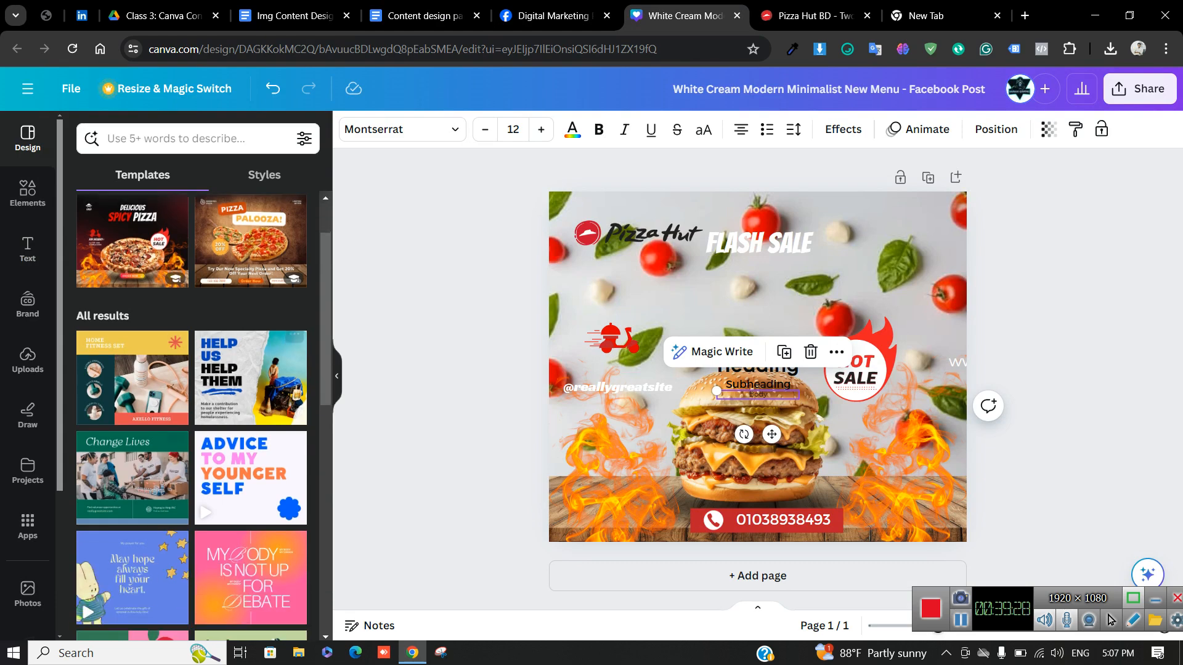
pyautogui.scroll(-1, 278, 345)
pyautogui.click(247, 302)
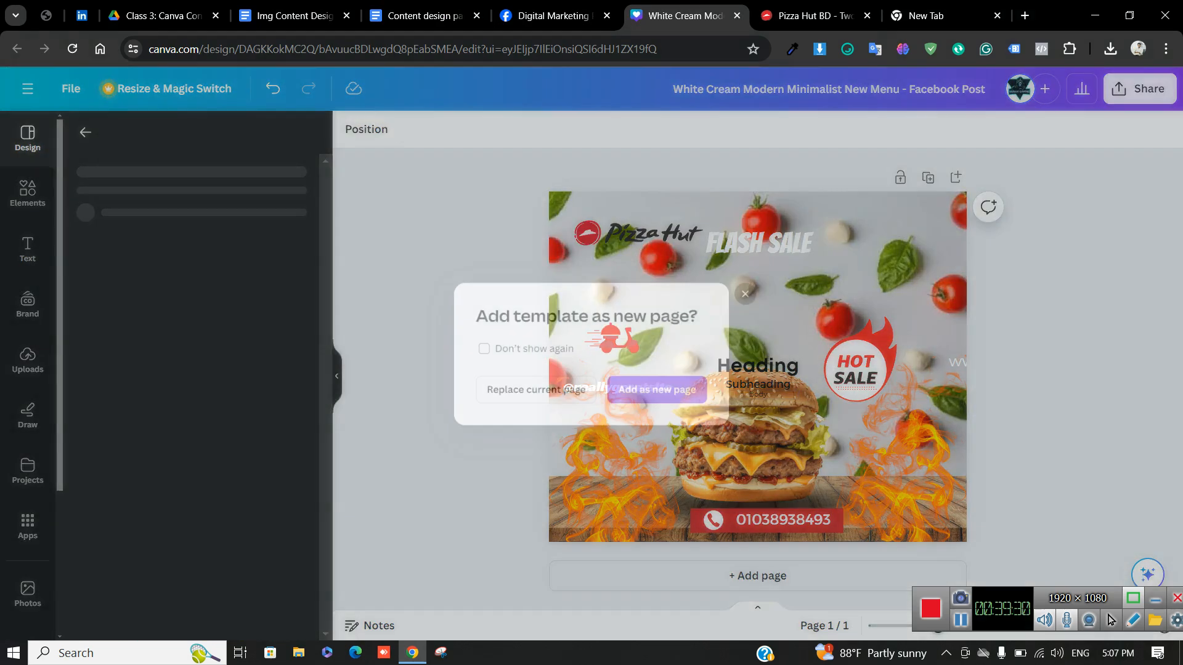
pyautogui.click(665, 394)
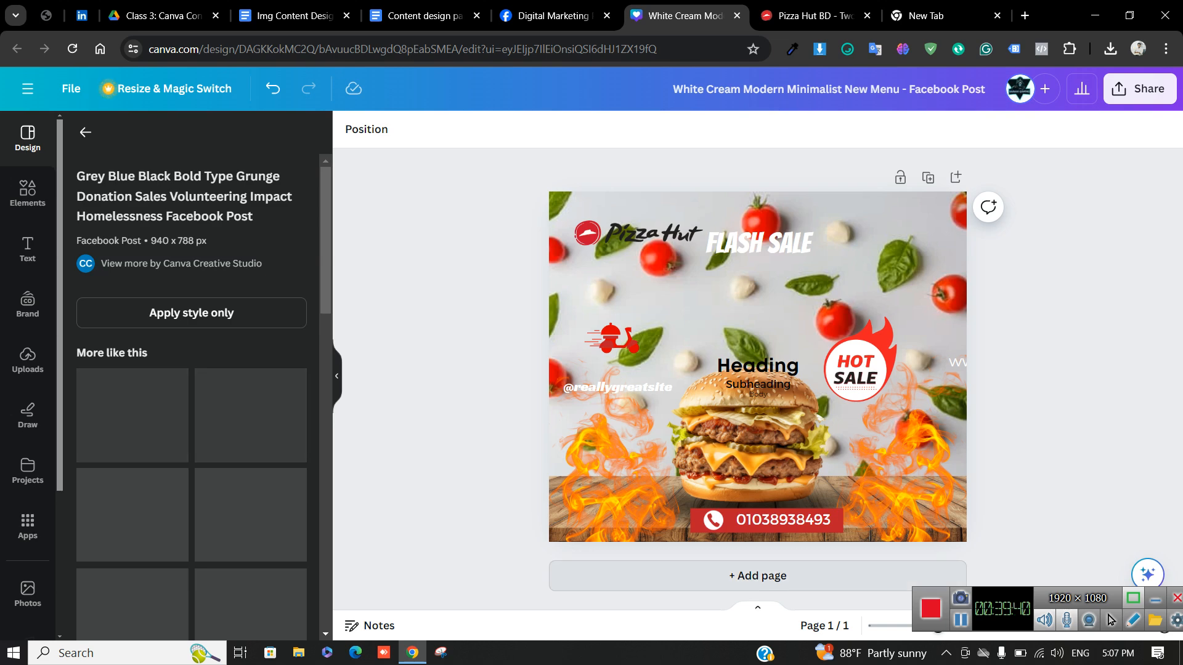
# Add a blank second page and browse the similar grunge templates
pyautogui.click(764, 576)
pyautogui.scroll(5, 749, 345)
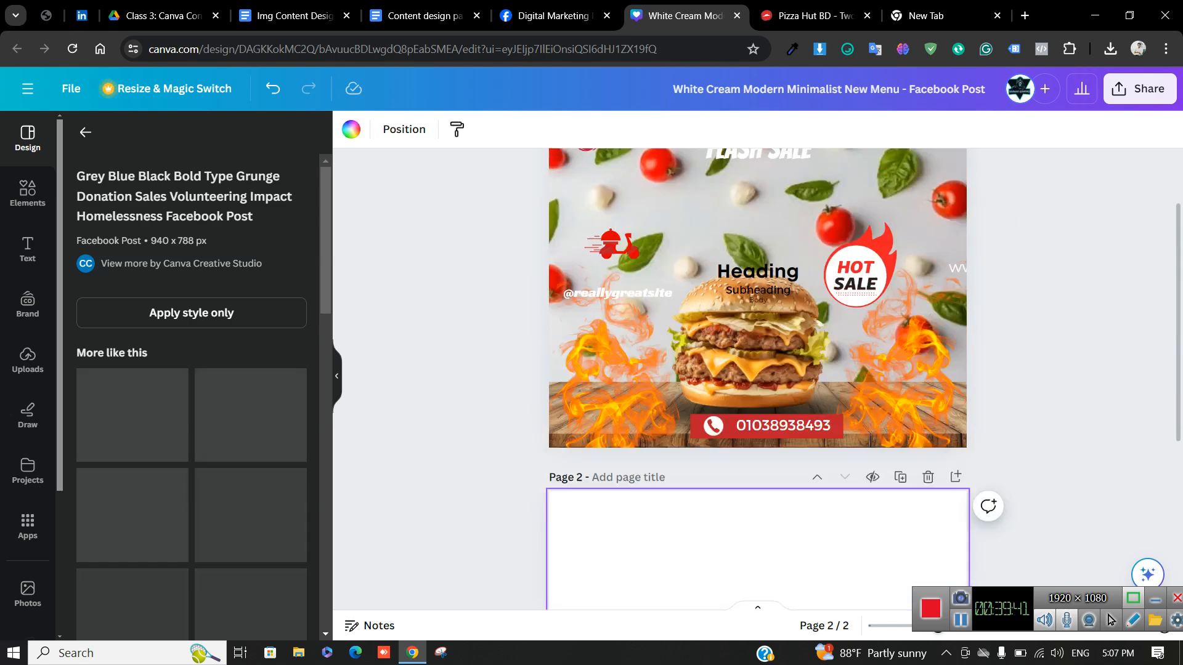
pyautogui.scroll(-5, 758, 345)
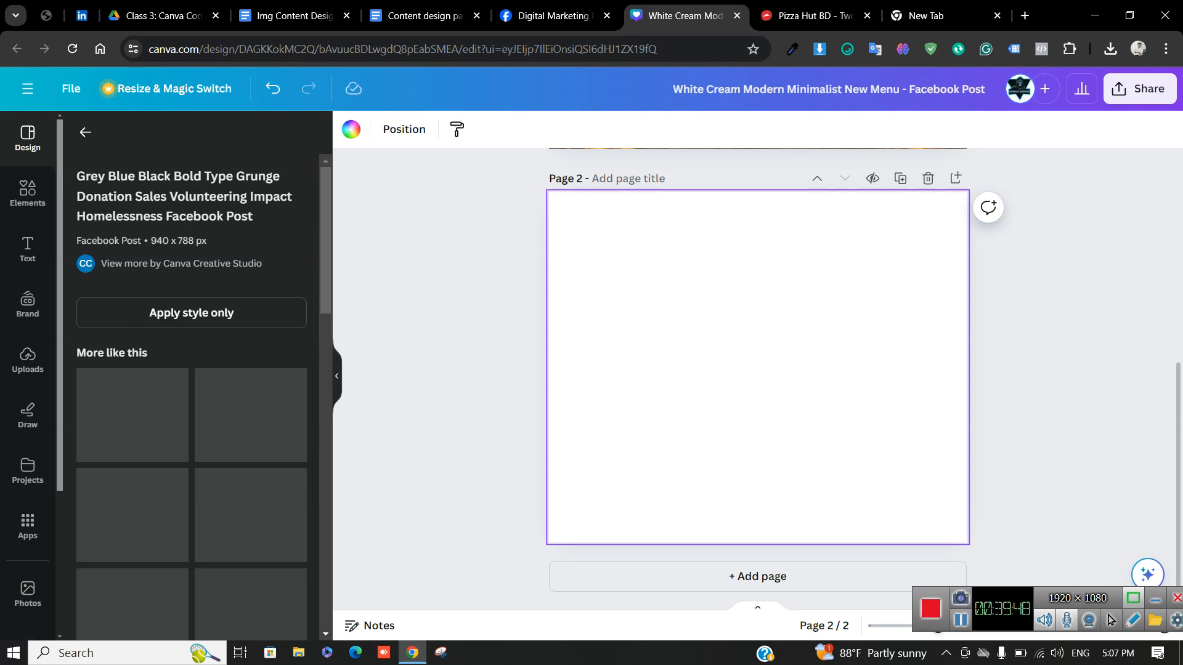
pyautogui.scroll(5, 758, 345)
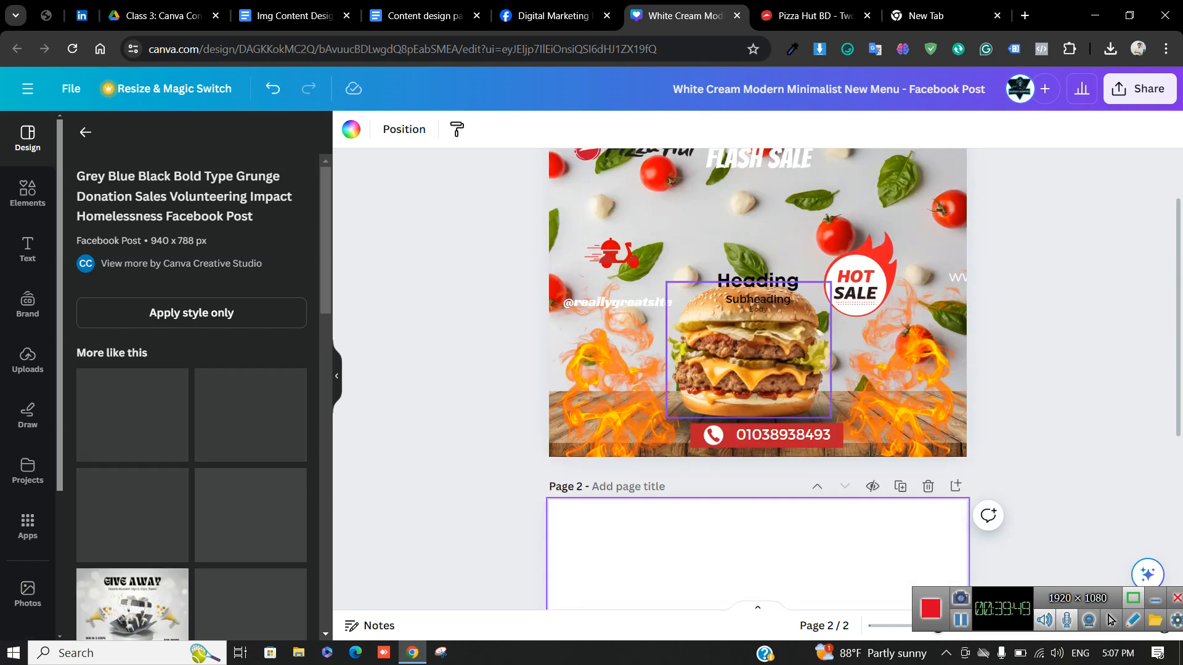
pyautogui.scroll(-3, 758, 345)
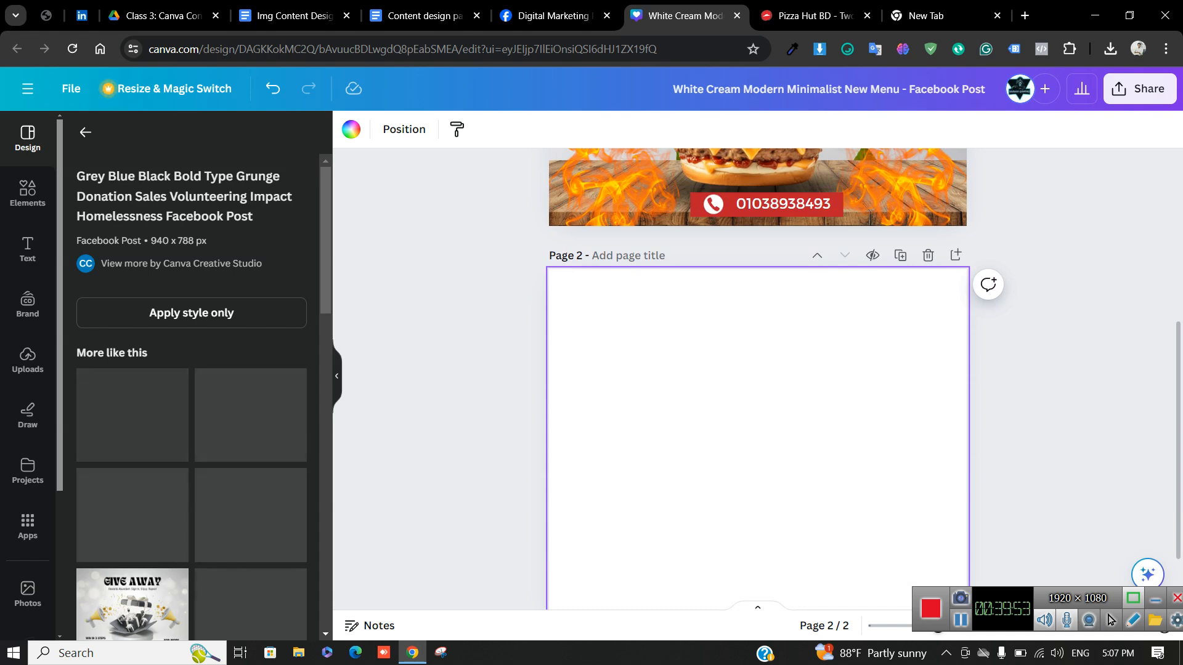
pyautogui.scroll(-5, 191, 400)
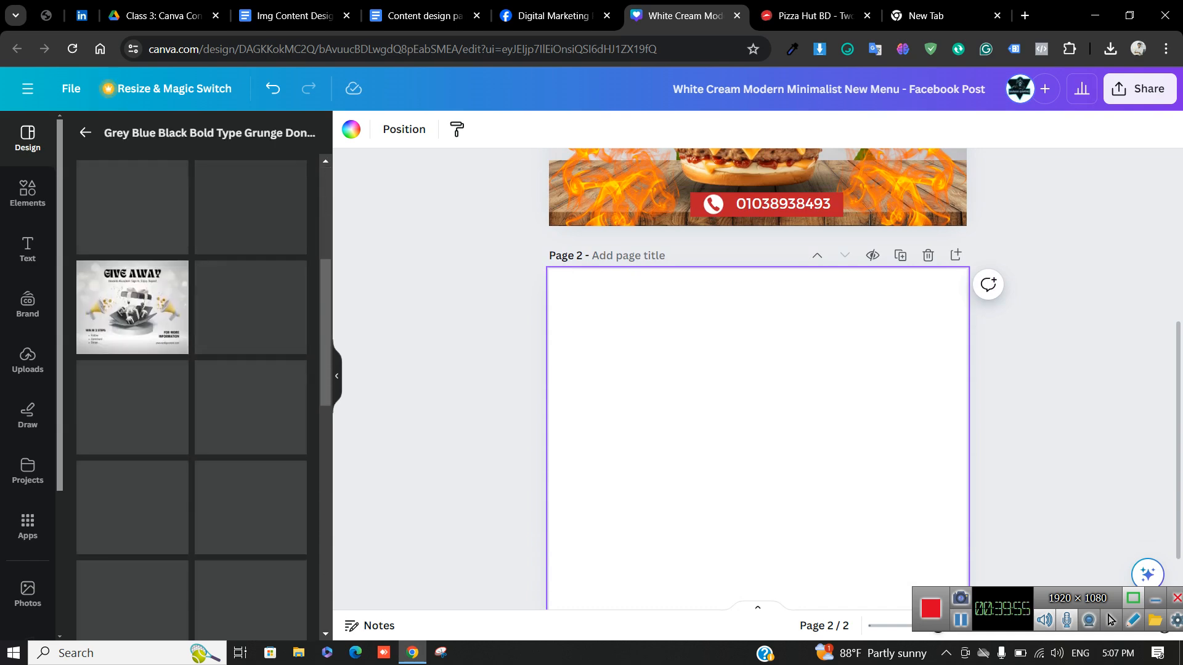
pyautogui.scroll(5, 191, 400)
pyautogui.scroll(-6, 191, 400)
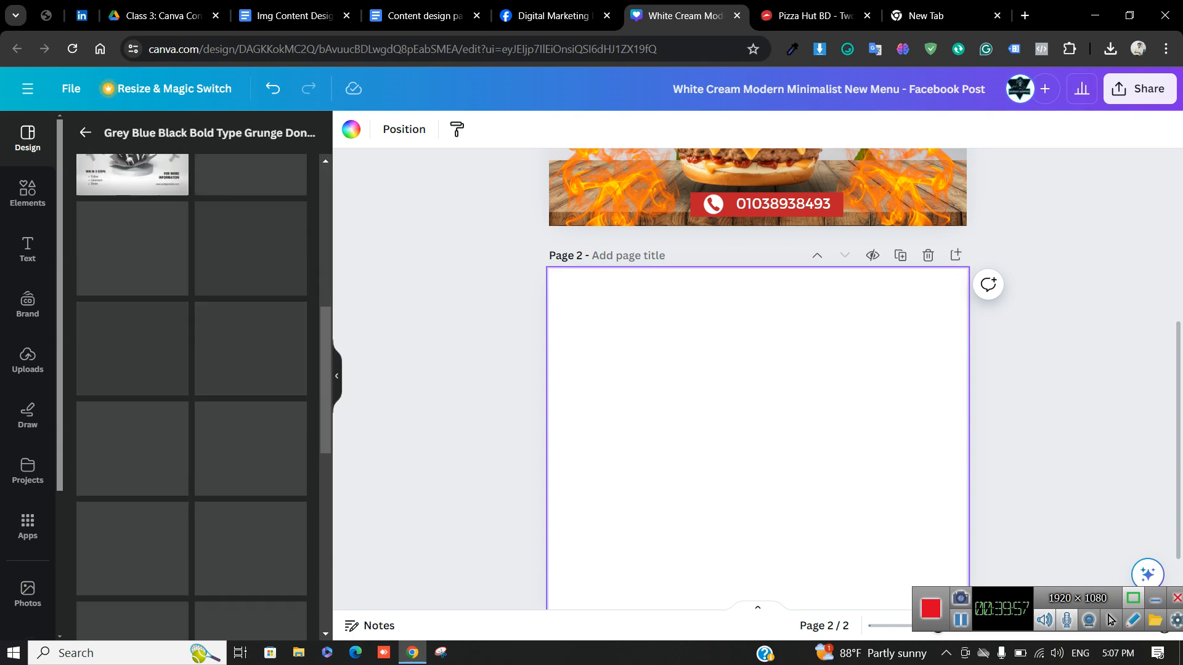
pyautogui.scroll(3, 191, 400)
pyautogui.scroll(1, 191, 400)
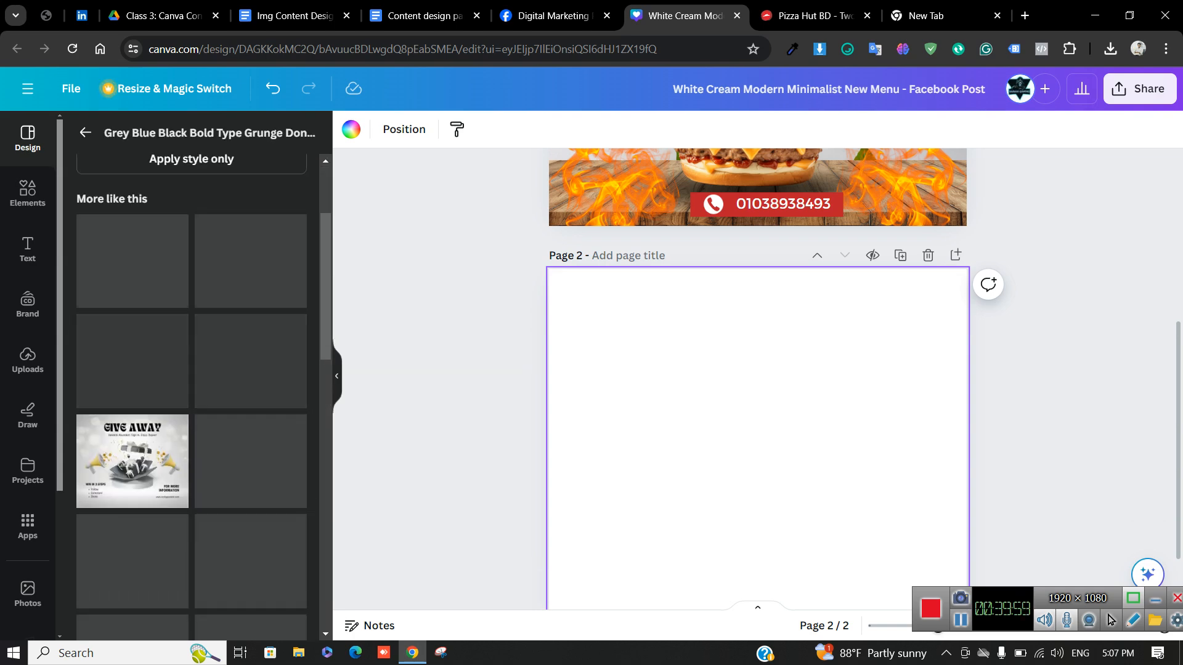
# Open Canva home in a new tab, glance at the Facebook group, then return to the design
pyautogui.click(938, 16)
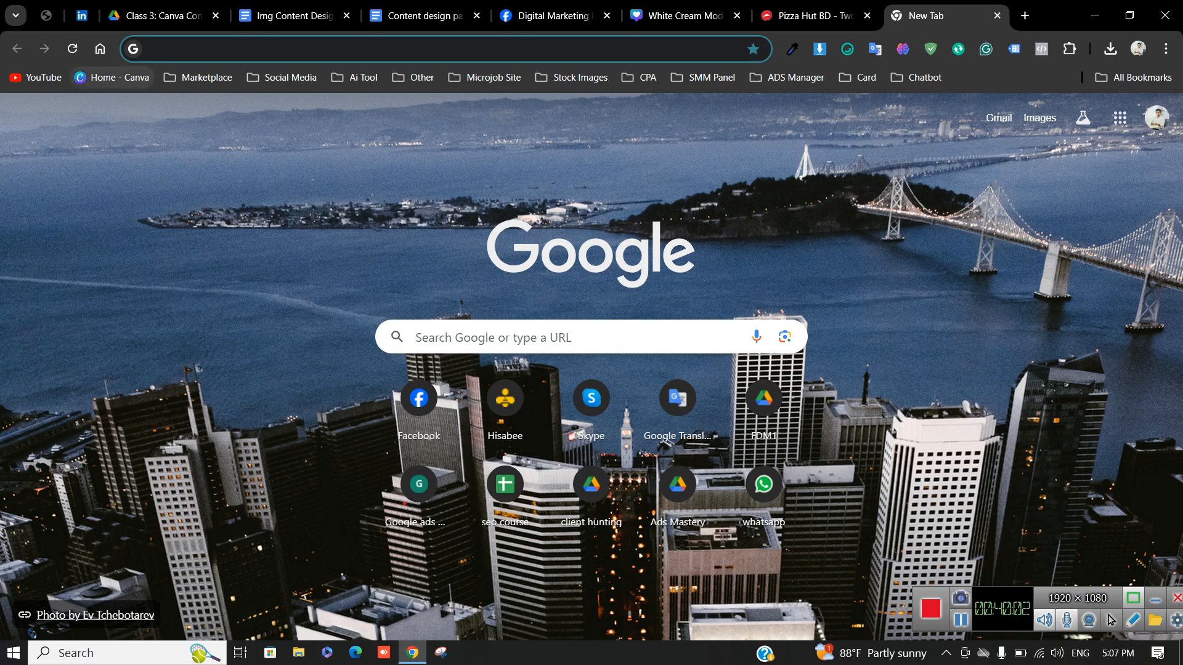
pyautogui.click(112, 77)
pyautogui.click(552, 15)
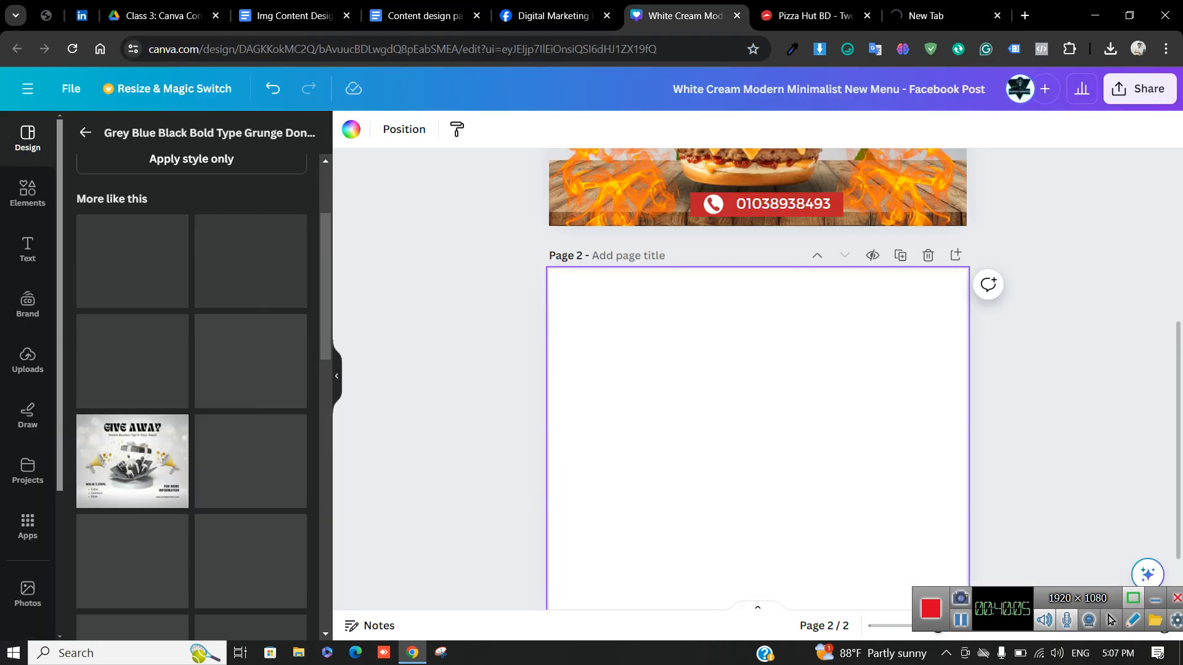
pyautogui.click(684, 16)
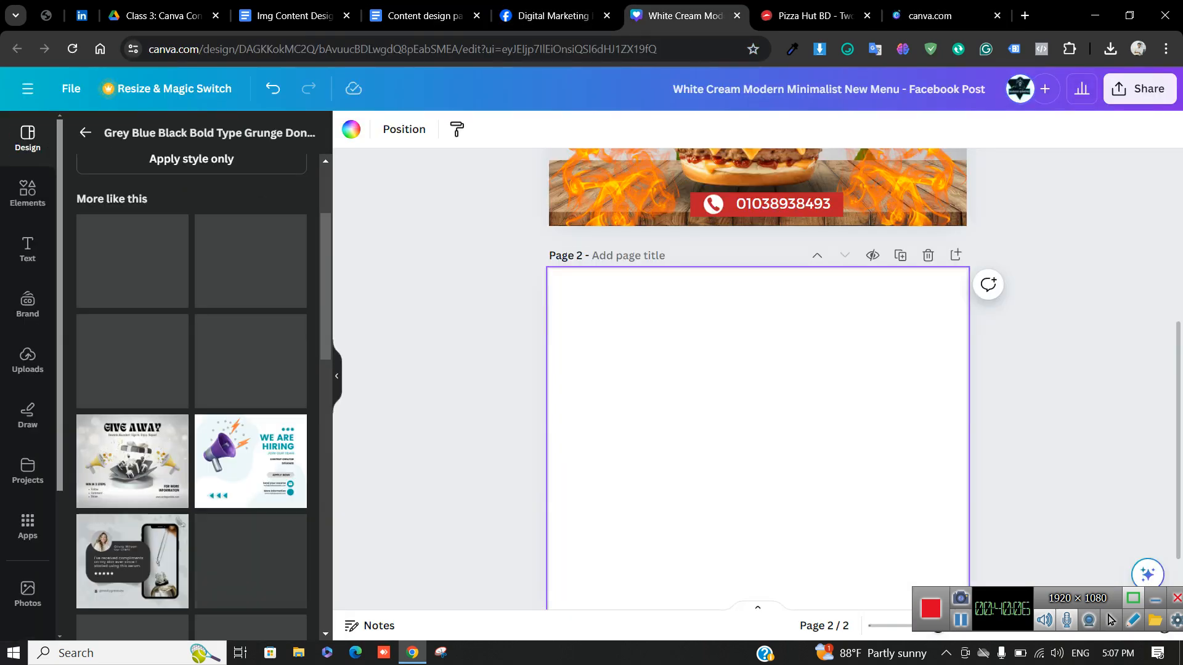
# Apply the We Are Hiring megaphone template to Page 2 and undo four trial edits to it
pyautogui.click(251, 462)
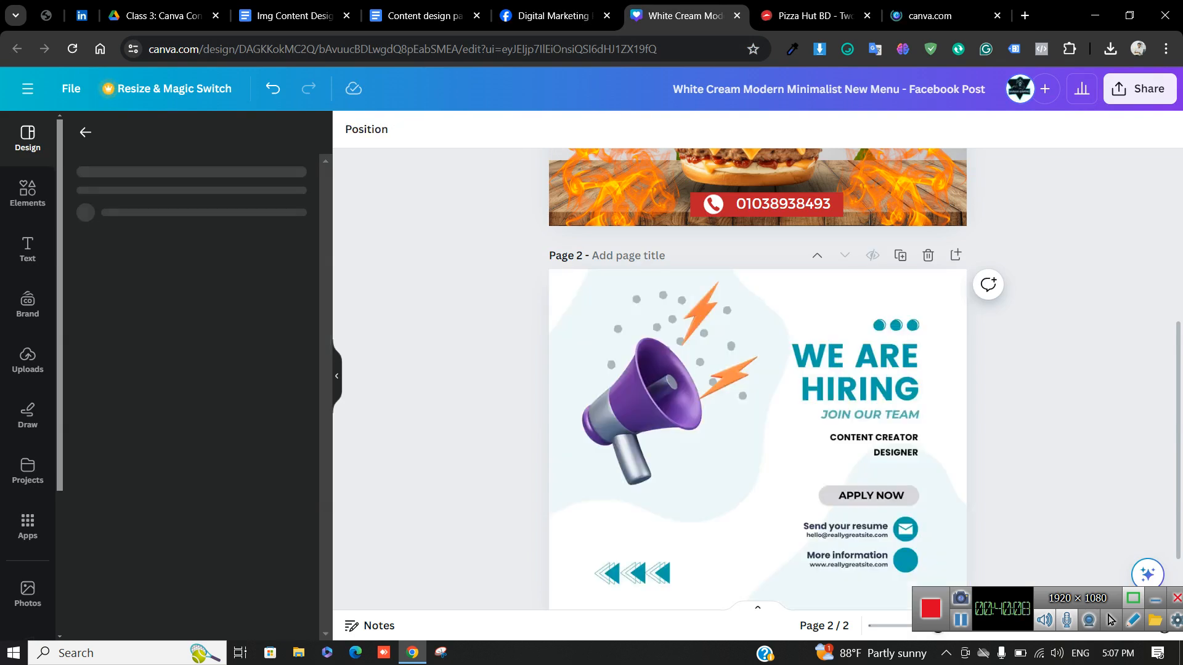
pyautogui.scroll(-1, 758, 394)
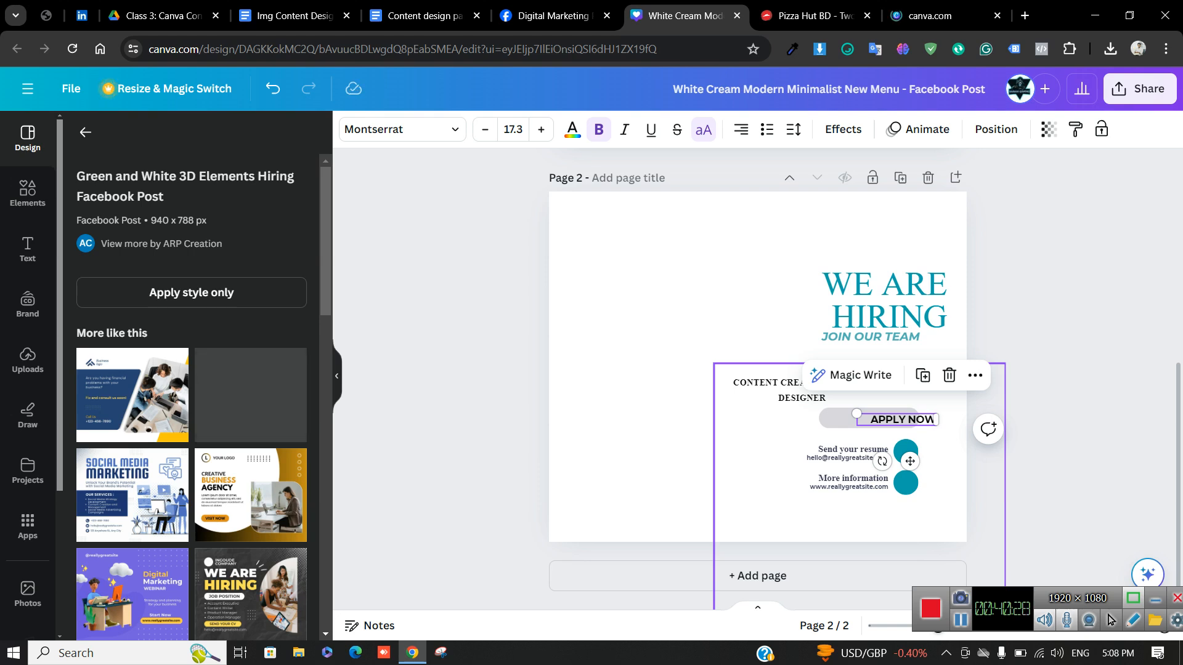
pyautogui.hotkey('ctrl', 'z')
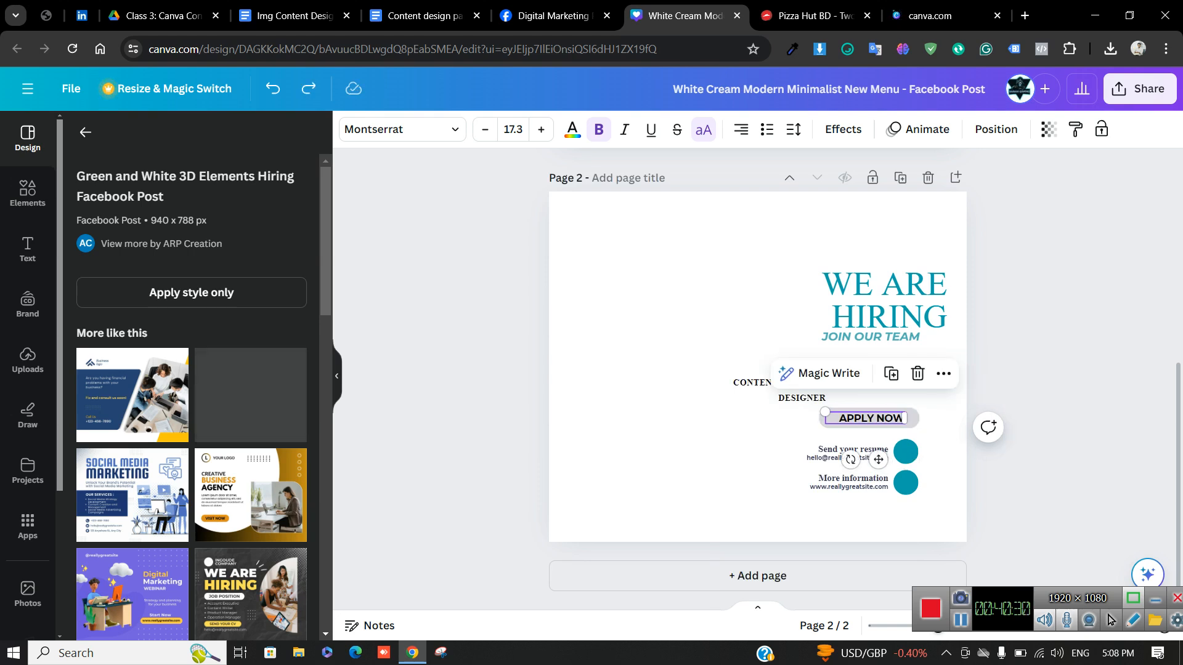
pyautogui.hotkey('ctrl', 'z')
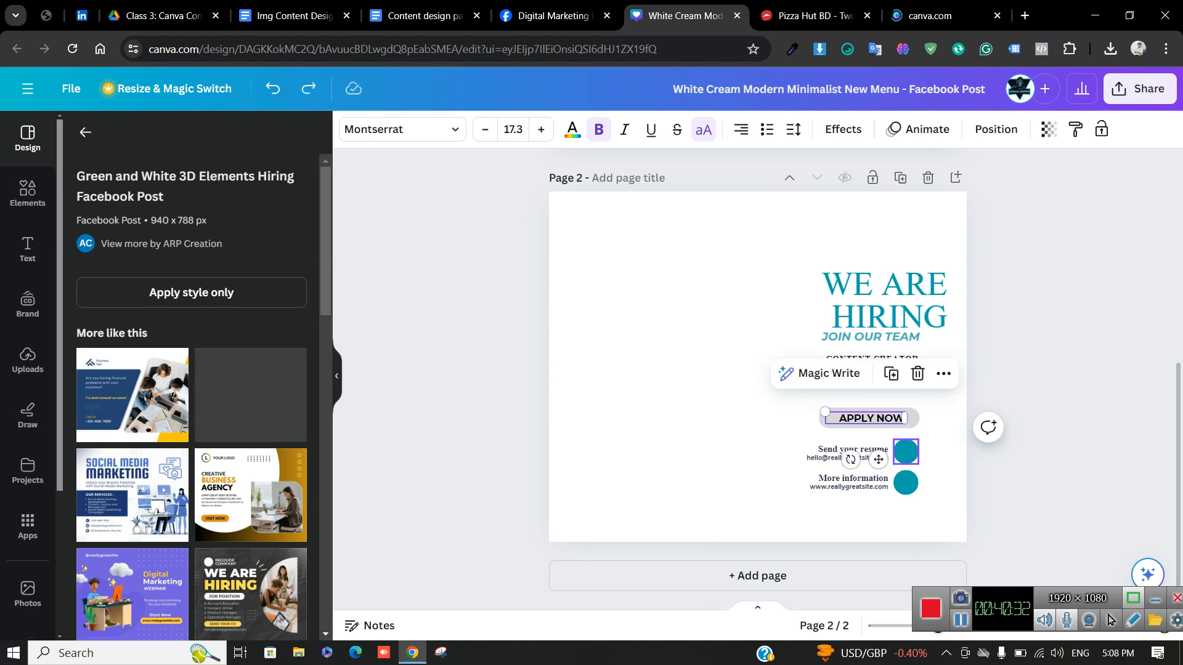
pyautogui.hotkey('ctrl', 'z')
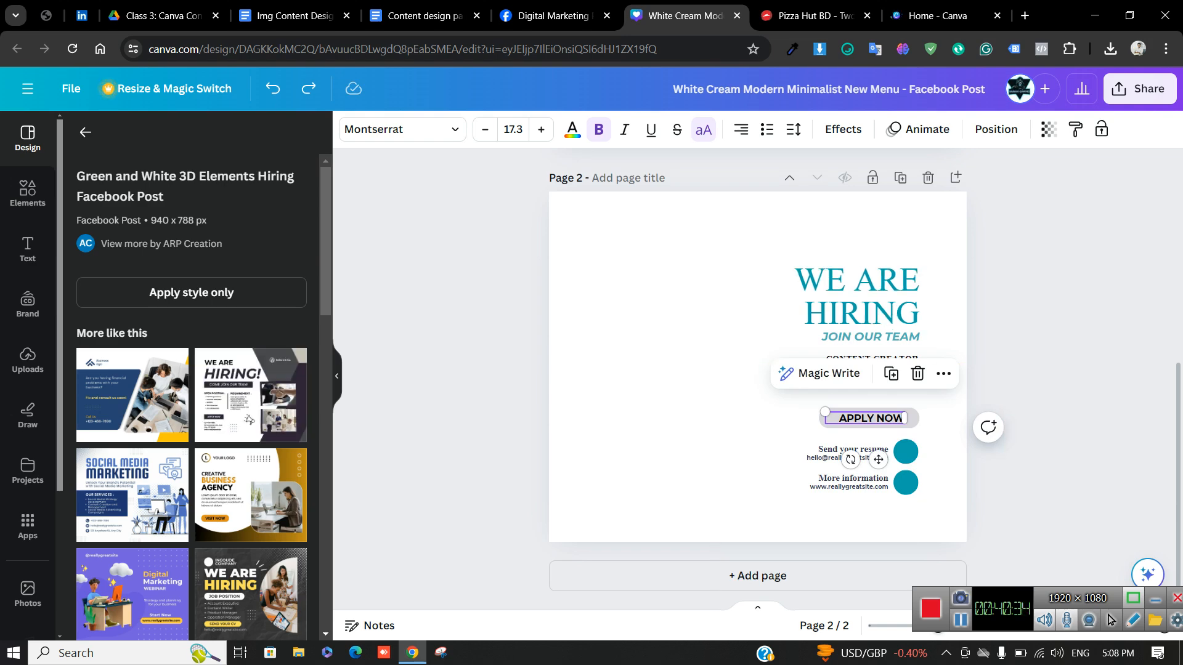
pyautogui.hotkey('ctrl', 'z')
pyautogui.hotkey('ctrl', 'z')
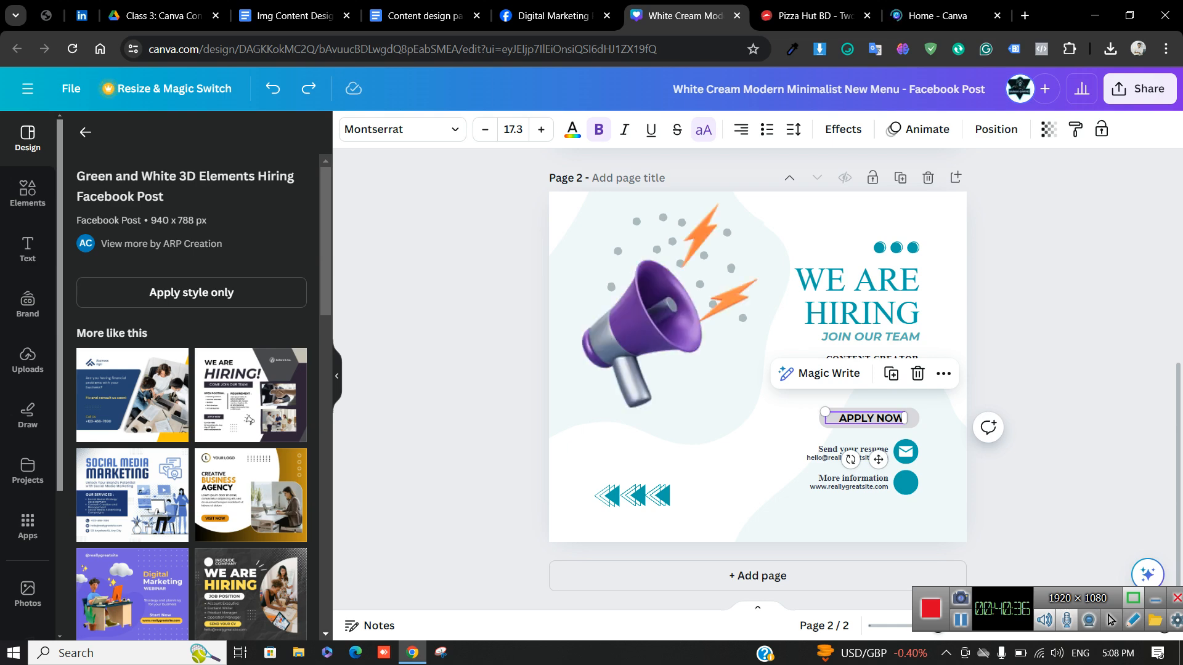
pyautogui.scroll(-2, 185, 468)
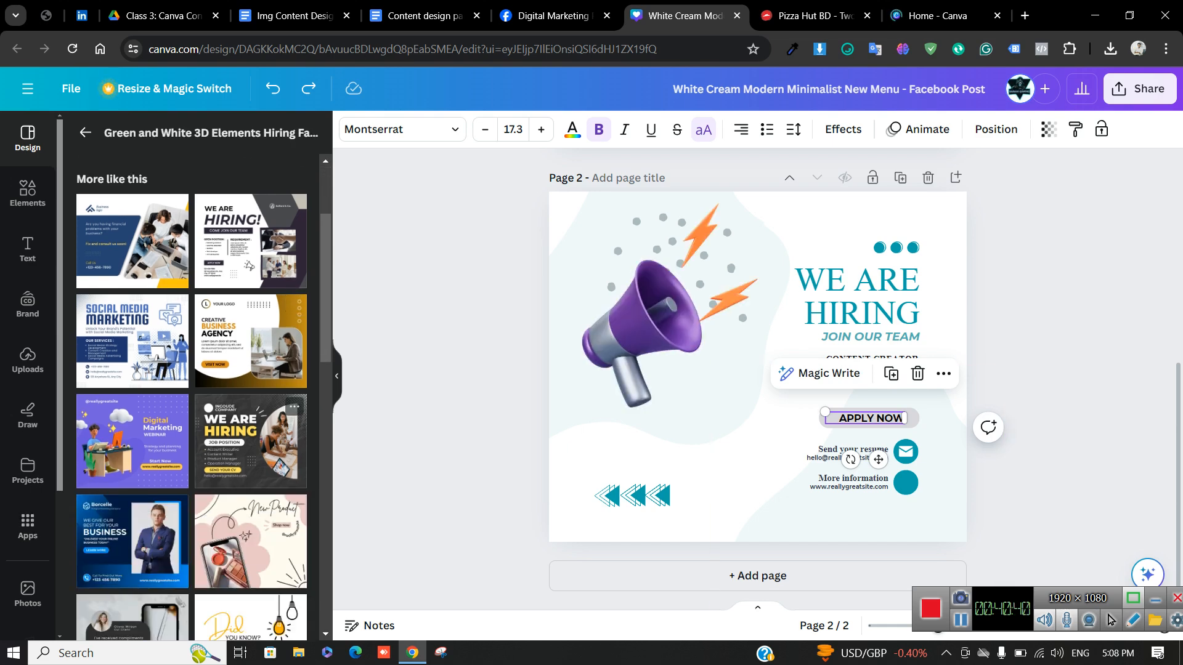
pyautogui.scroll(-1, 160, 431)
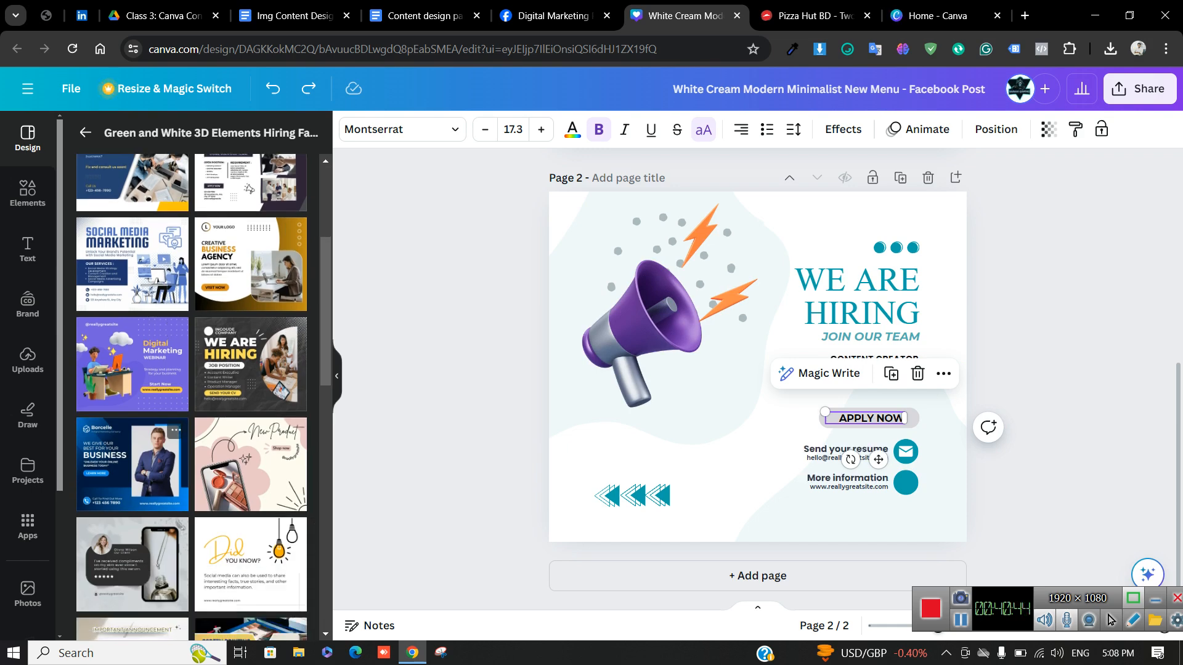
# Apply the dark We Are Hiring template to Page 2 and drag its dot-grid graphic off the page
pyautogui.click(250, 363)
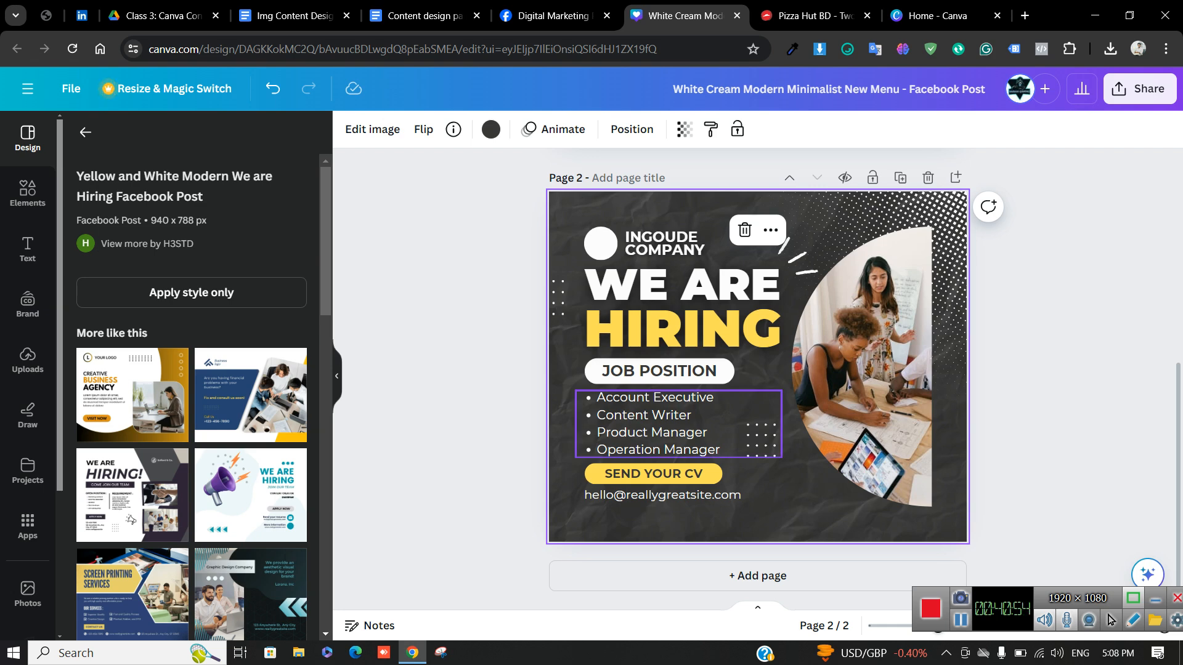
pyautogui.click(657, 424)
pyautogui.moveTo(657, 424)
pyautogui.mouseDown()
pyautogui.moveTo(666, 429)
pyautogui.moveTo(654, 423)
pyautogui.mouseUp()
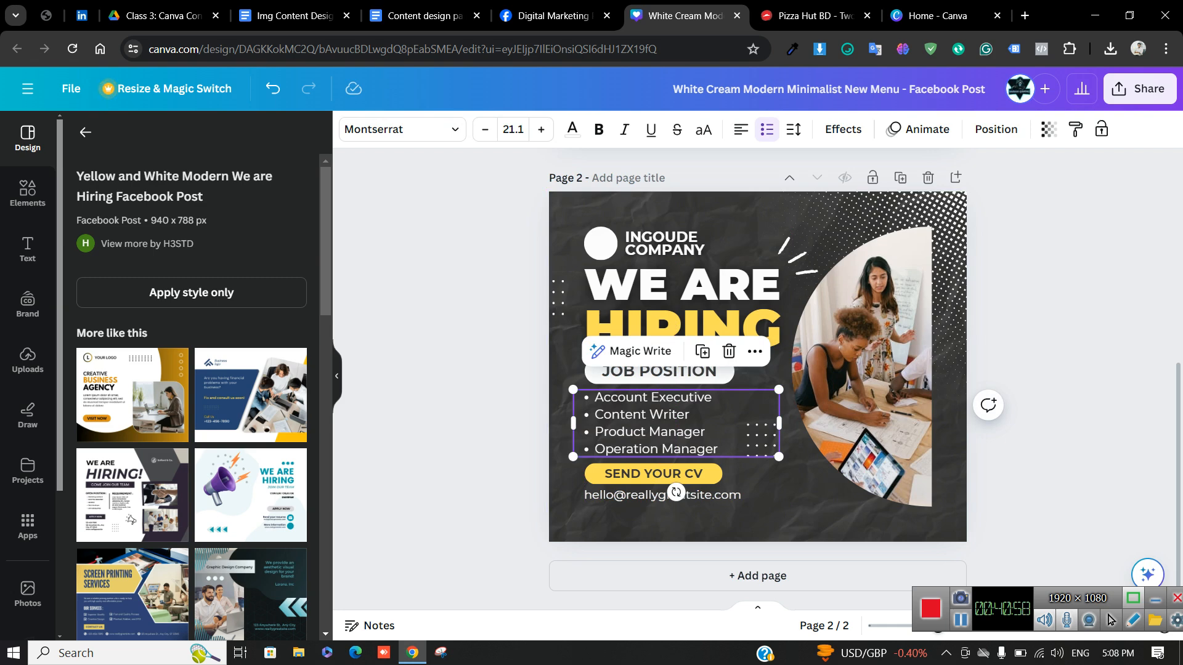
pyautogui.click(655, 423)
pyautogui.click(595, 397)
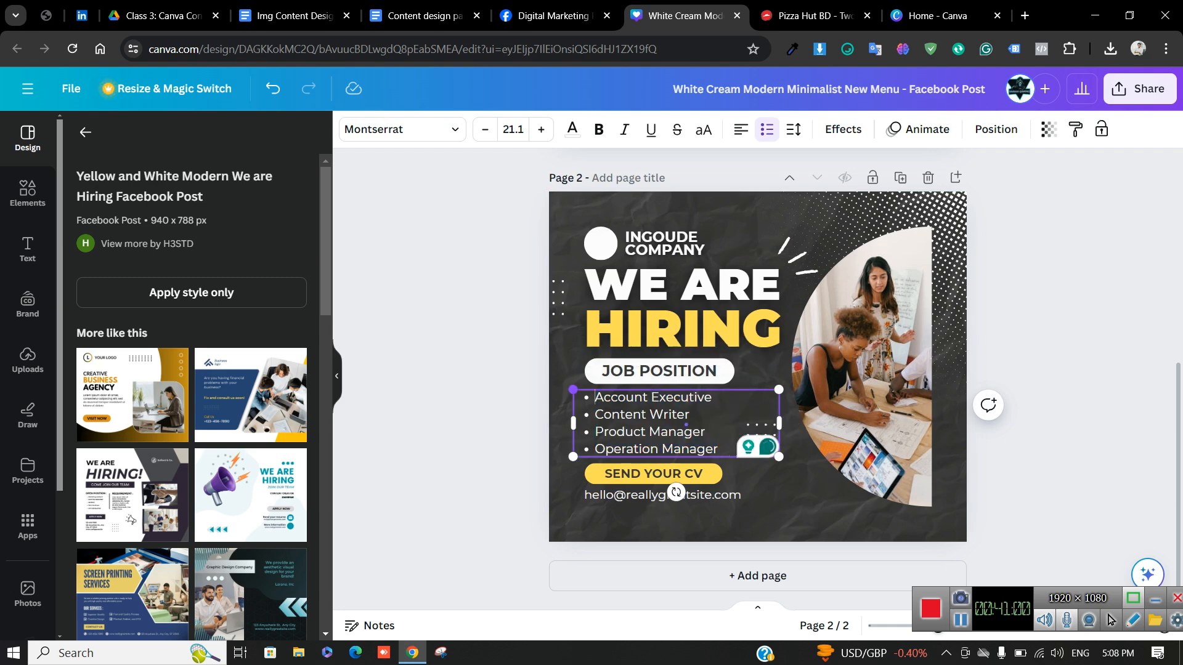
pyautogui.click(759, 375)
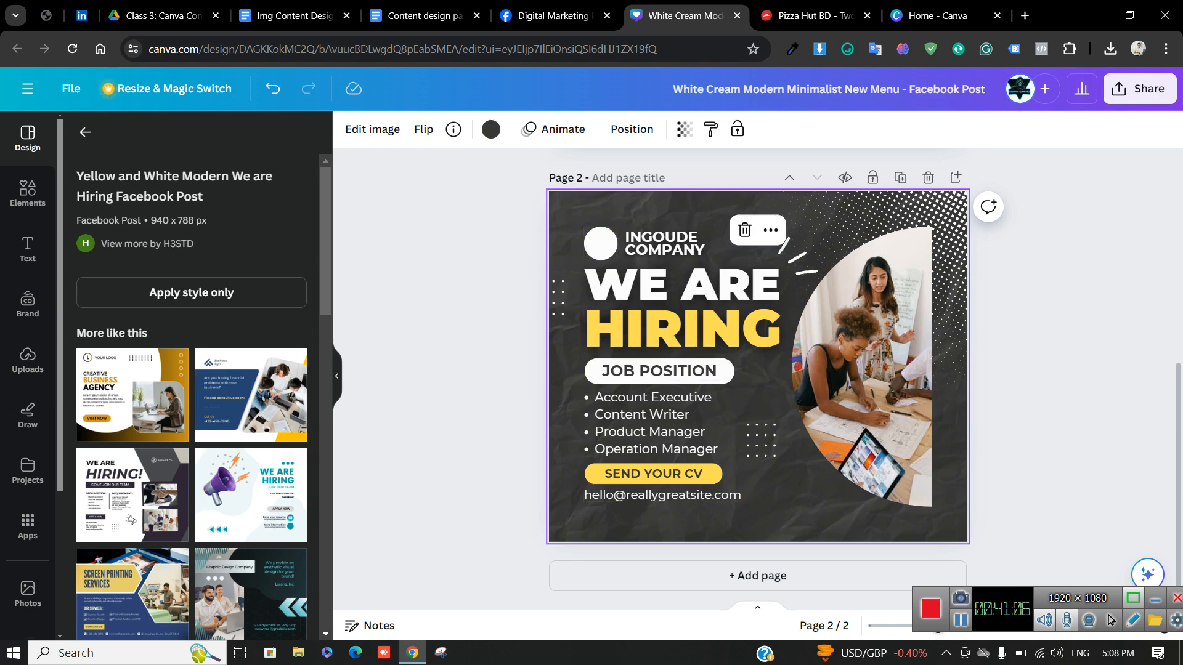
pyautogui.click(760, 441)
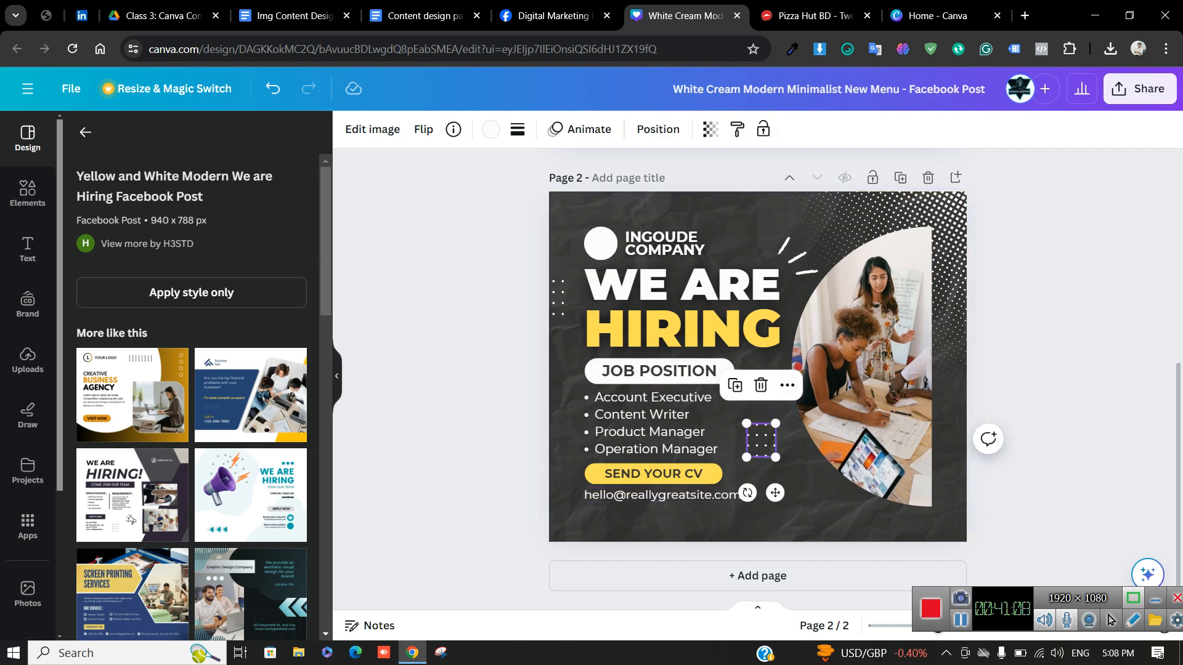
pyautogui.moveTo(761, 440); pyautogui.dragTo(352, 294)
# Search the Elements library for 'mark' and show the Graphics results
pyautogui.click(28, 191)
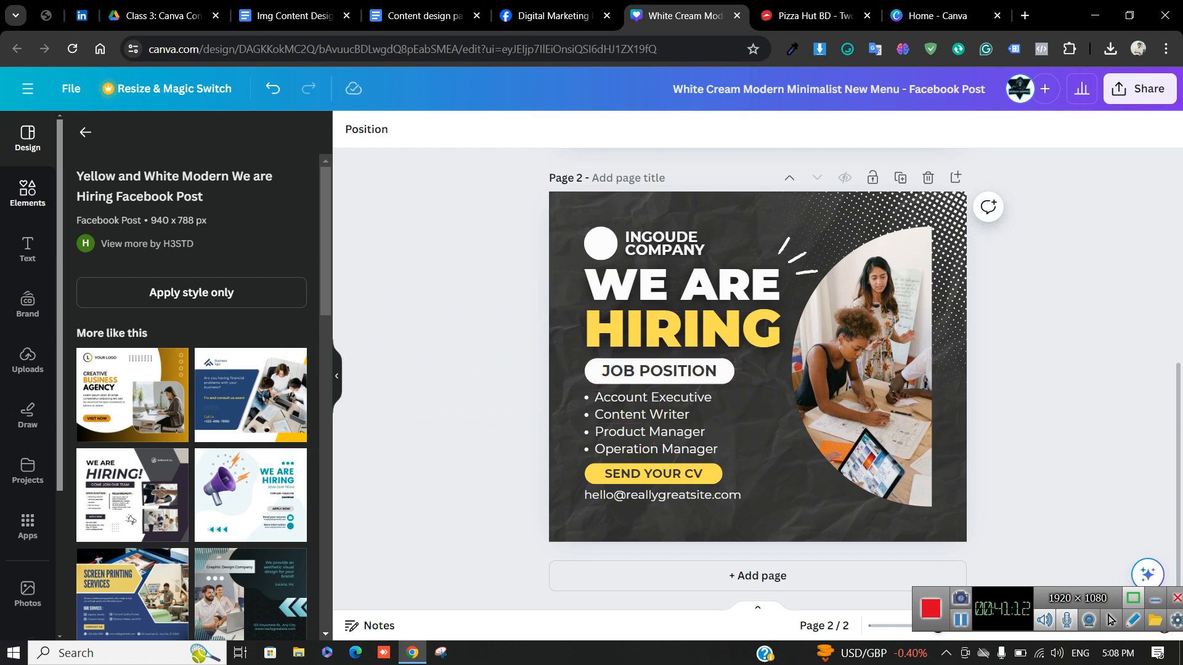
pyautogui.click(179, 138)
pyautogui.tripleClick(183, 138)
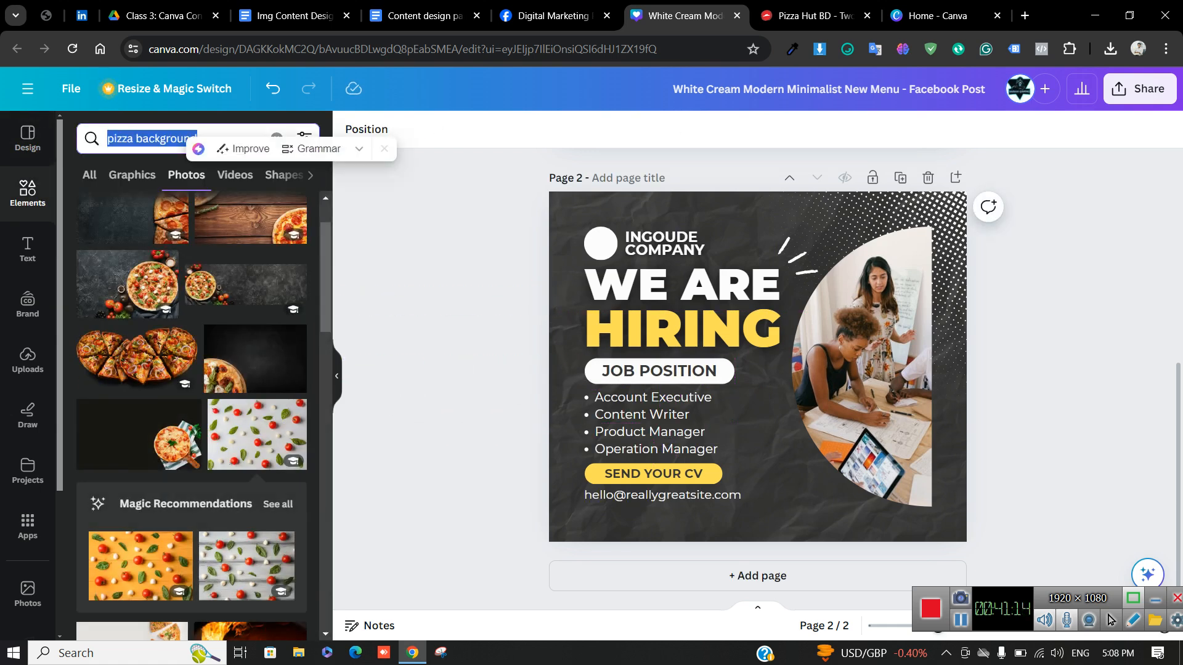
pyautogui.write('ark')
pyautogui.press('BackSpace')
pyautogui.press('BackSpace')
pyautogui.press('BackSpace')
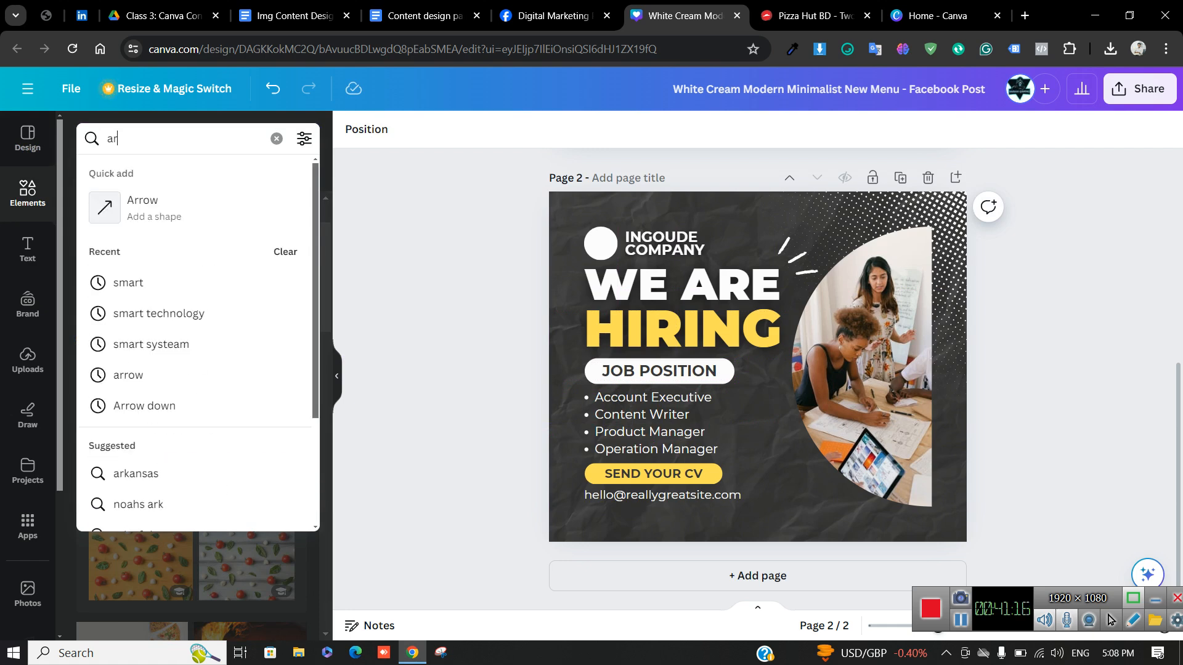
pyautogui.write('mark')
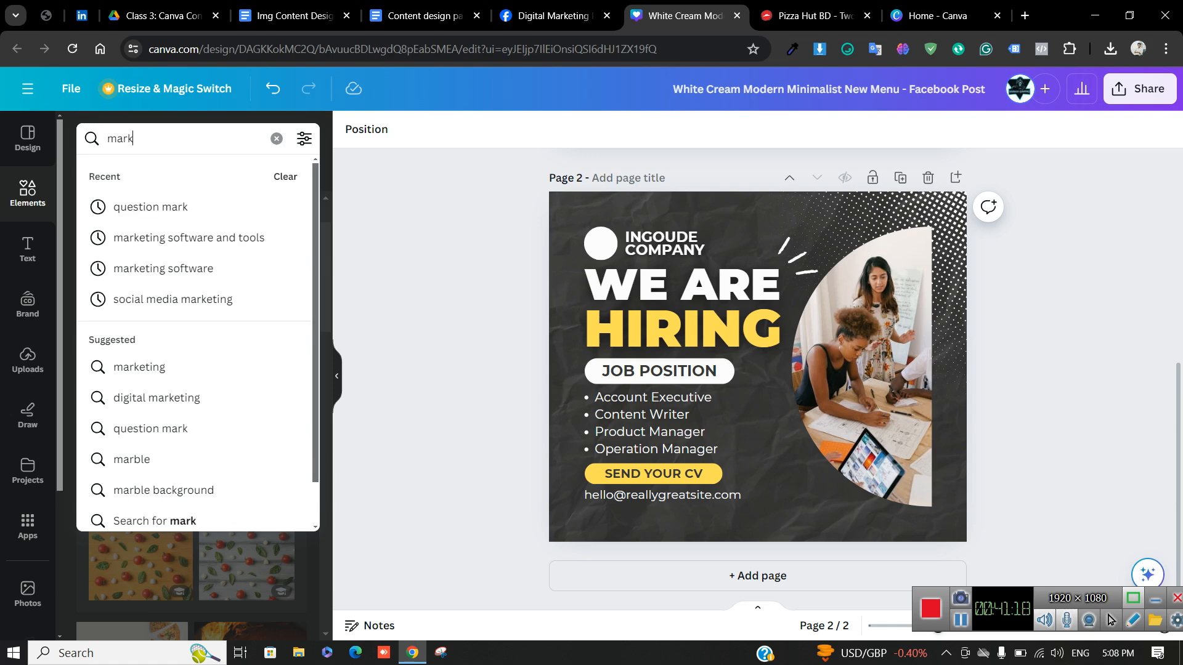
pyautogui.press('Return')
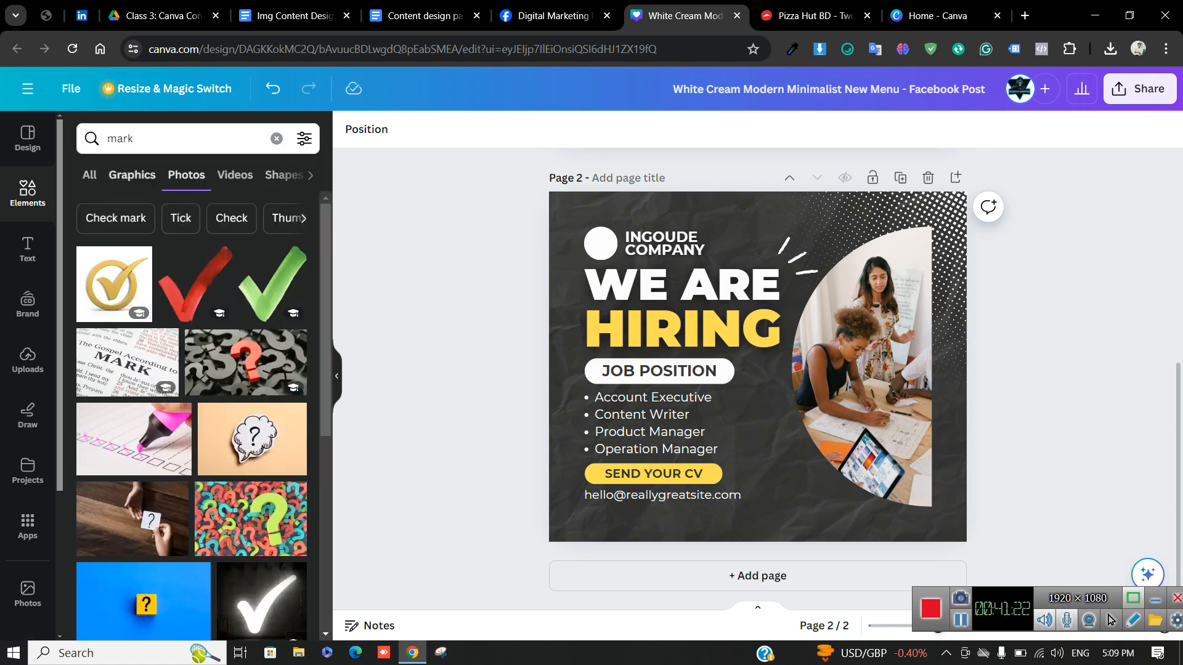
pyautogui.click(132, 175)
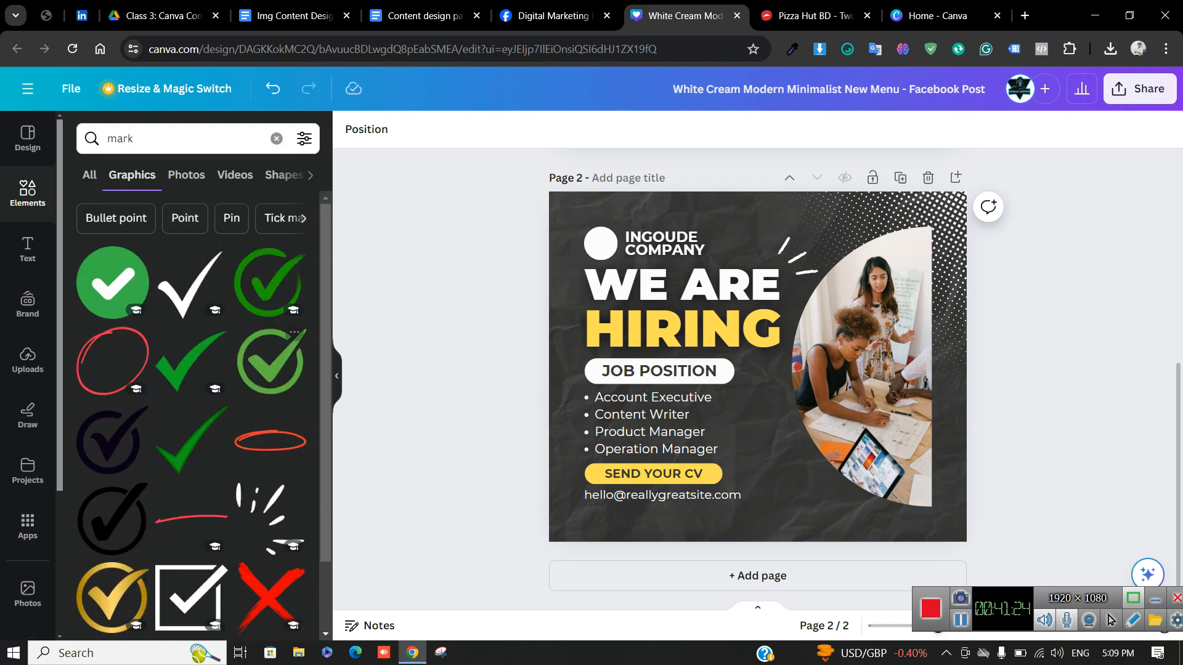
# Add a check-mark graphic, colour it white and shrink it
pyautogui.click(188, 282)
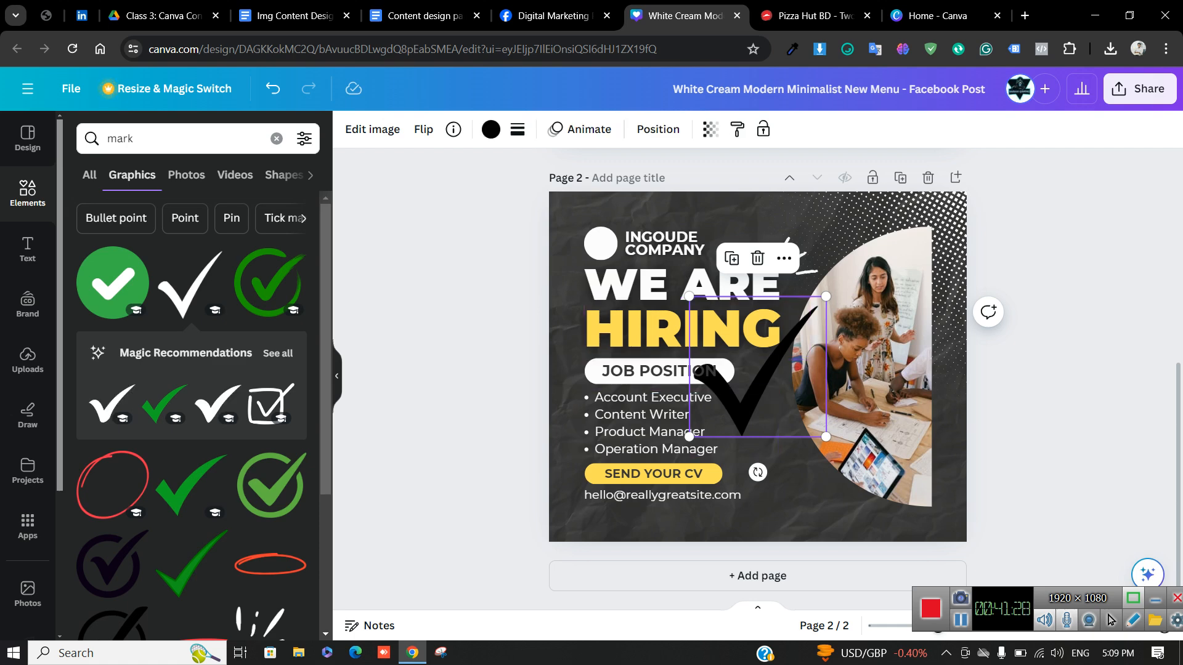
pyautogui.click(491, 129)
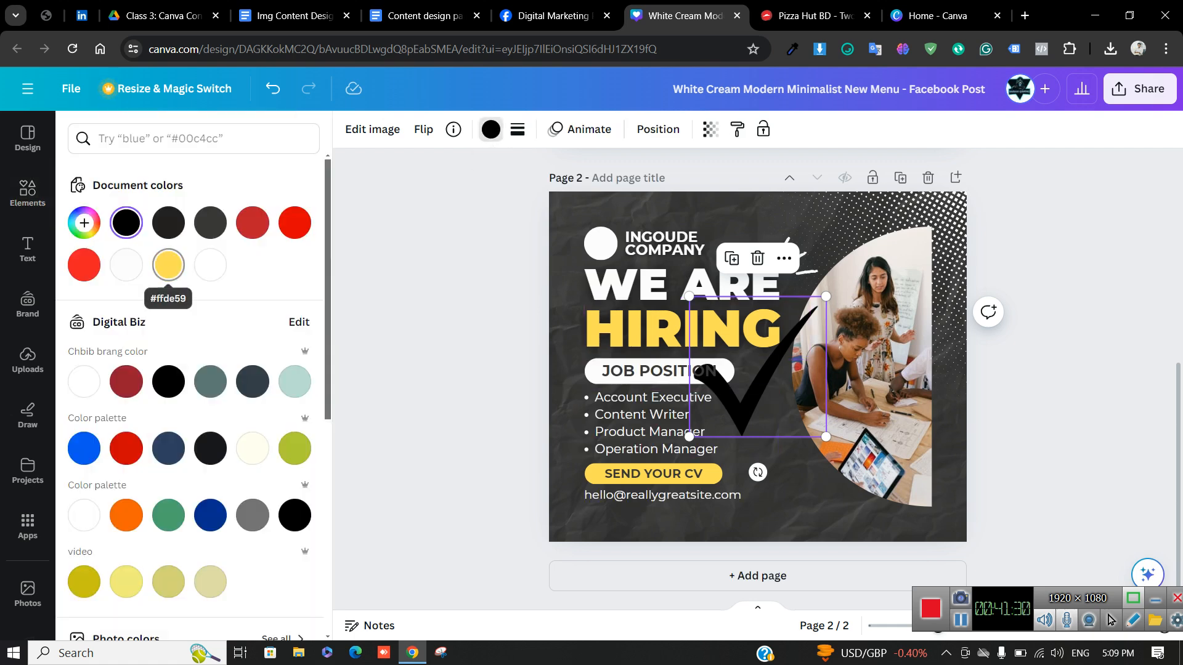
pyautogui.click(210, 265)
pyautogui.moveTo(825, 296); pyautogui.dragTo(311, 471)
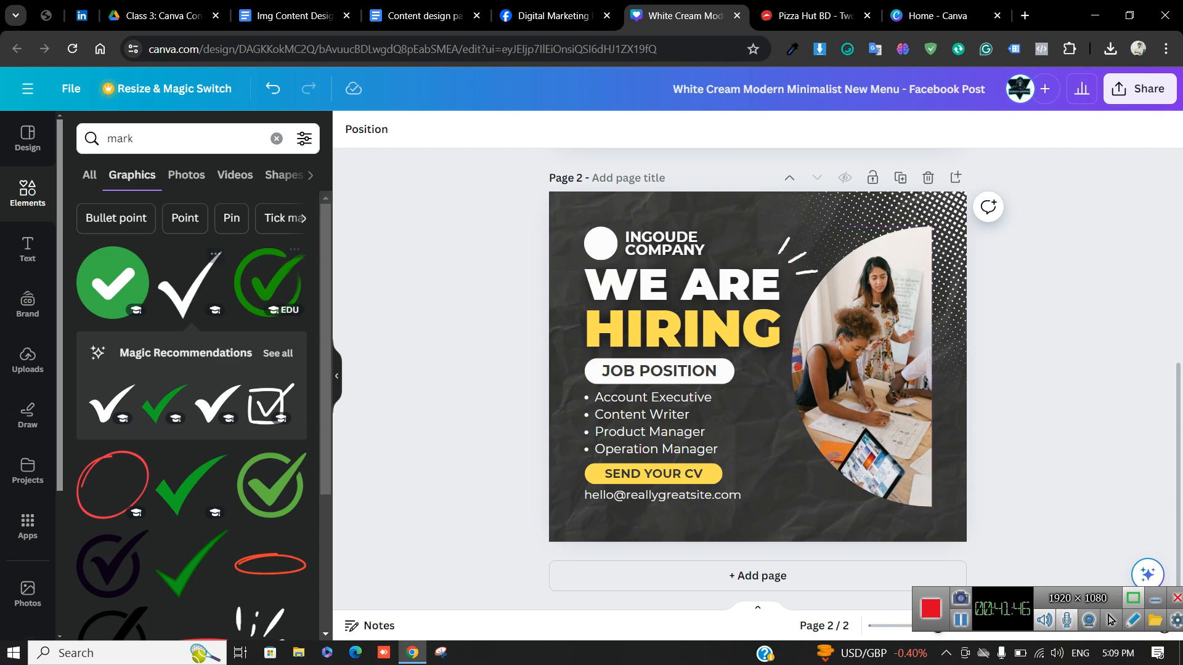
# Add the green circled check-mark graphic and shrink it beside the job list
pyautogui.click(269, 283)
pyautogui.moveTo(751, 371); pyautogui.dragTo(750, 422)
pyautogui.moveTo(832, 348); pyautogui.dragTo(515, 454)
# Remove the bullets from all four job titles and shift the list right
pyautogui.click(678, 432)
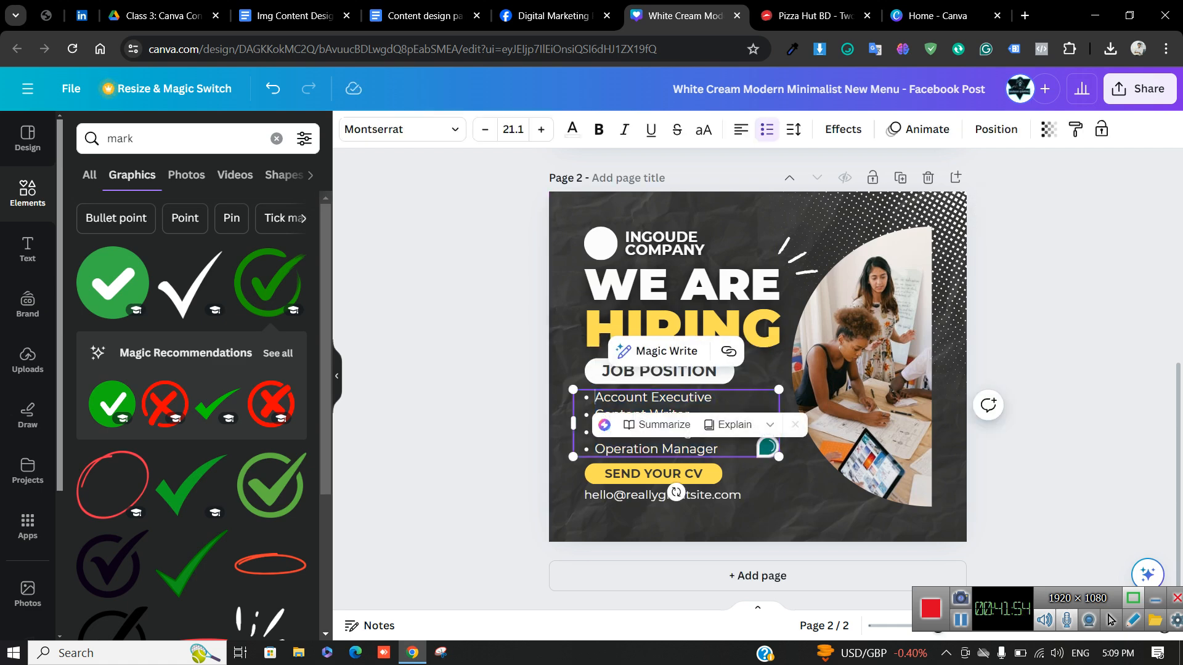
pyautogui.press('BackSpace')
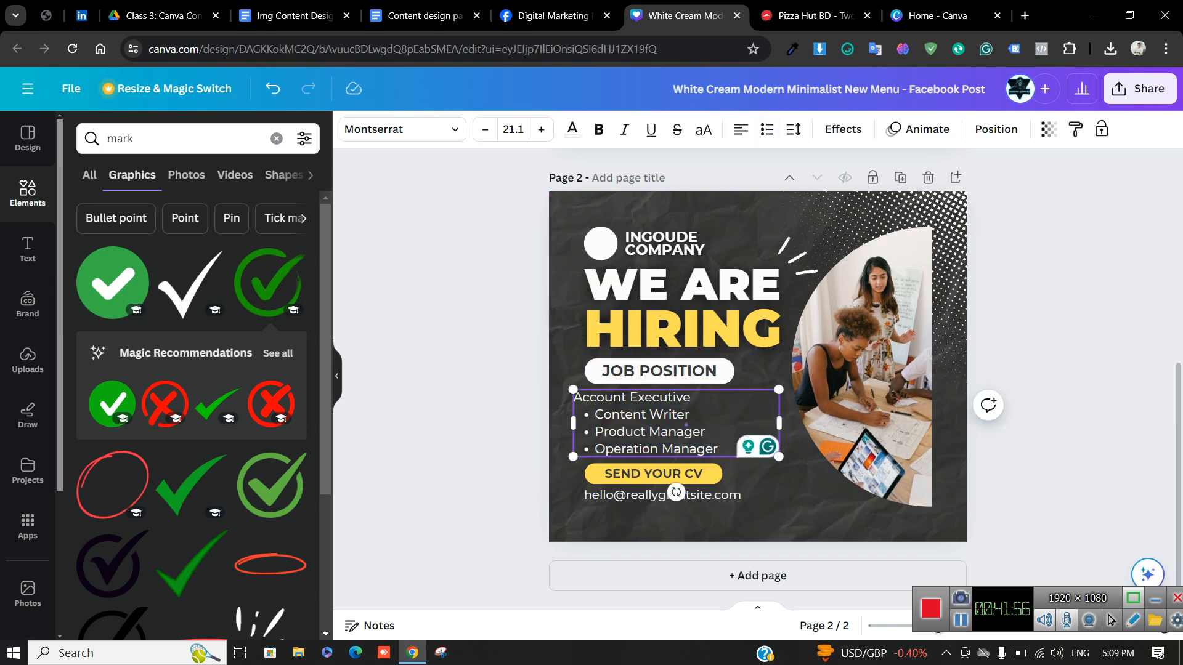
pyautogui.press('Down')
pyautogui.press('BackSpace')
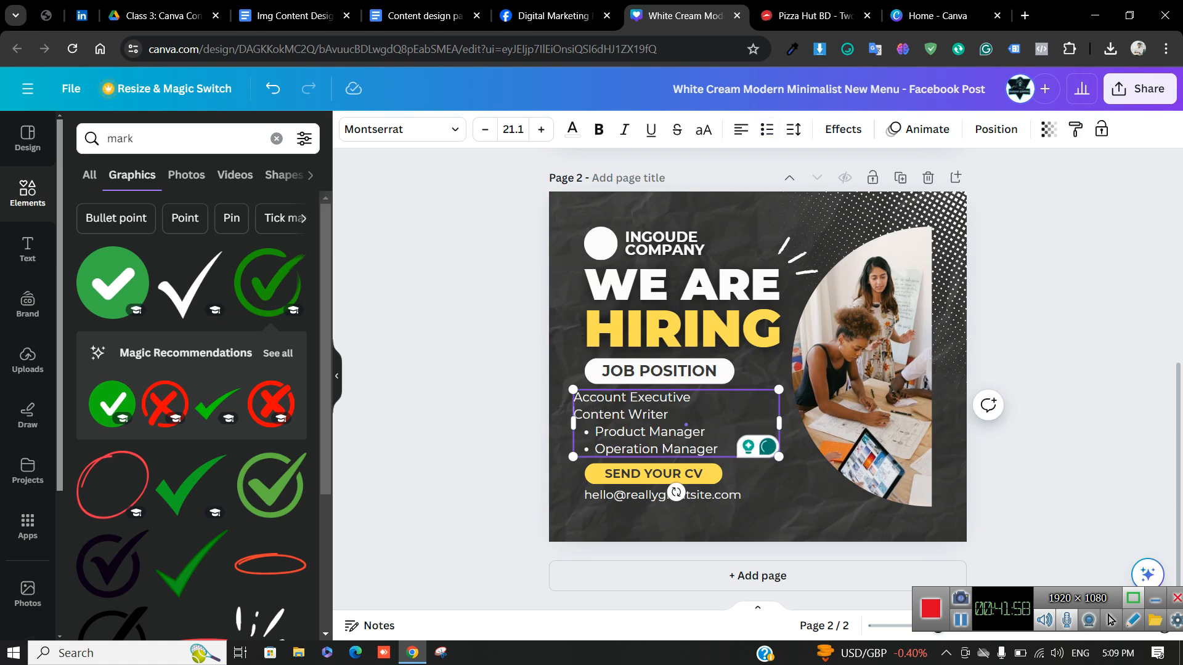
pyautogui.press('Down')
pyautogui.press('BackSpace')
pyautogui.press('Down')
pyautogui.press('BackSpace')
pyautogui.moveTo(647, 425); pyautogui.dragTo(674, 425)
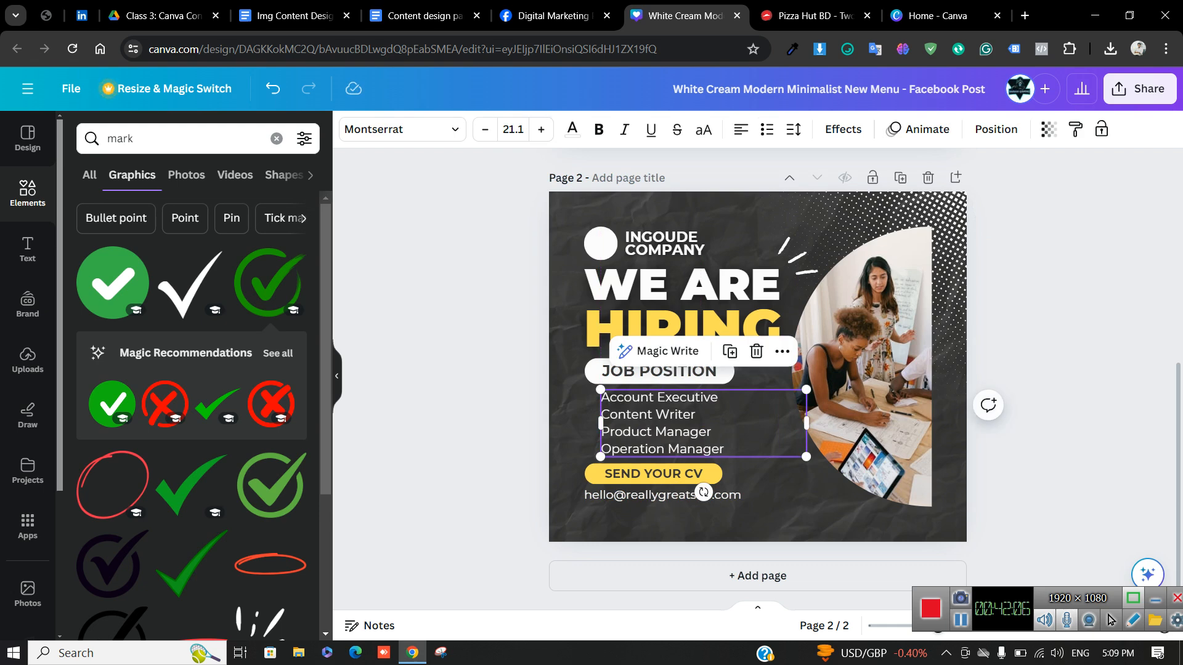
# Add another check mark at icon size and place it beside Account Executive
pyautogui.click(270, 282)
pyautogui.moveTo(832, 296); pyautogui.dragTo(591, 398)
pyautogui.click(509, 412)
pyautogui.press('Escape')
pyautogui.click(587, 402)
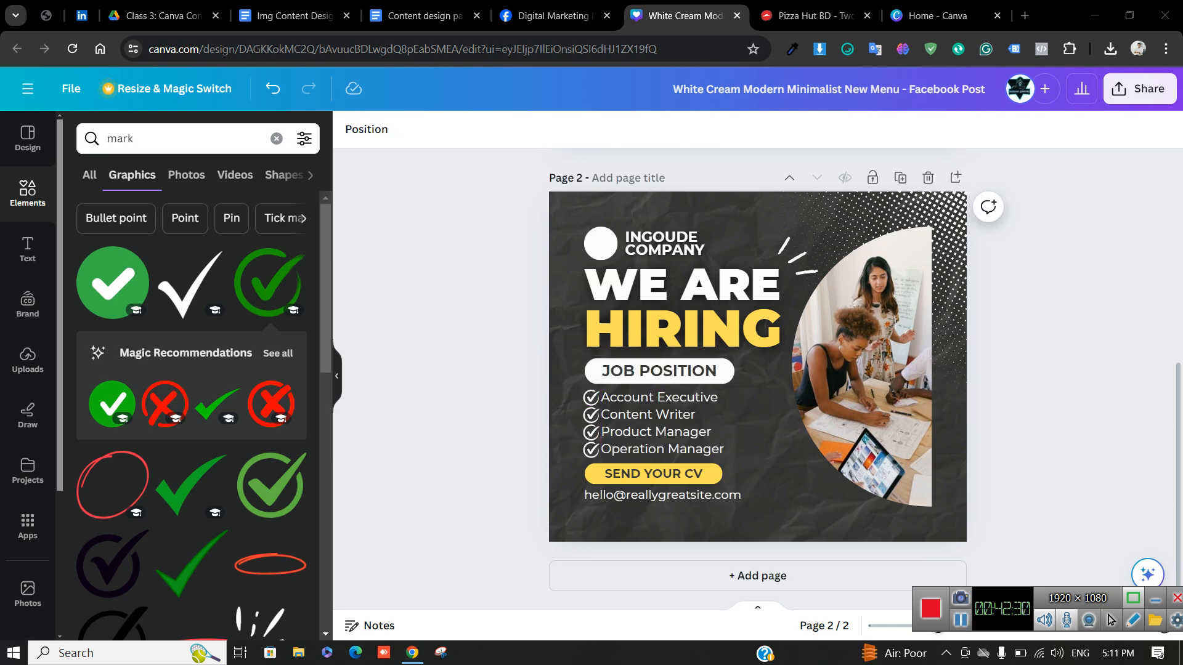
# Drag the check-mark icons off, reposition the job list, and select it with HIRING and WE ARE
pyautogui.moveTo(602, 426); pyautogui.dragTo(488, 430)
pyautogui.click(590, 425)
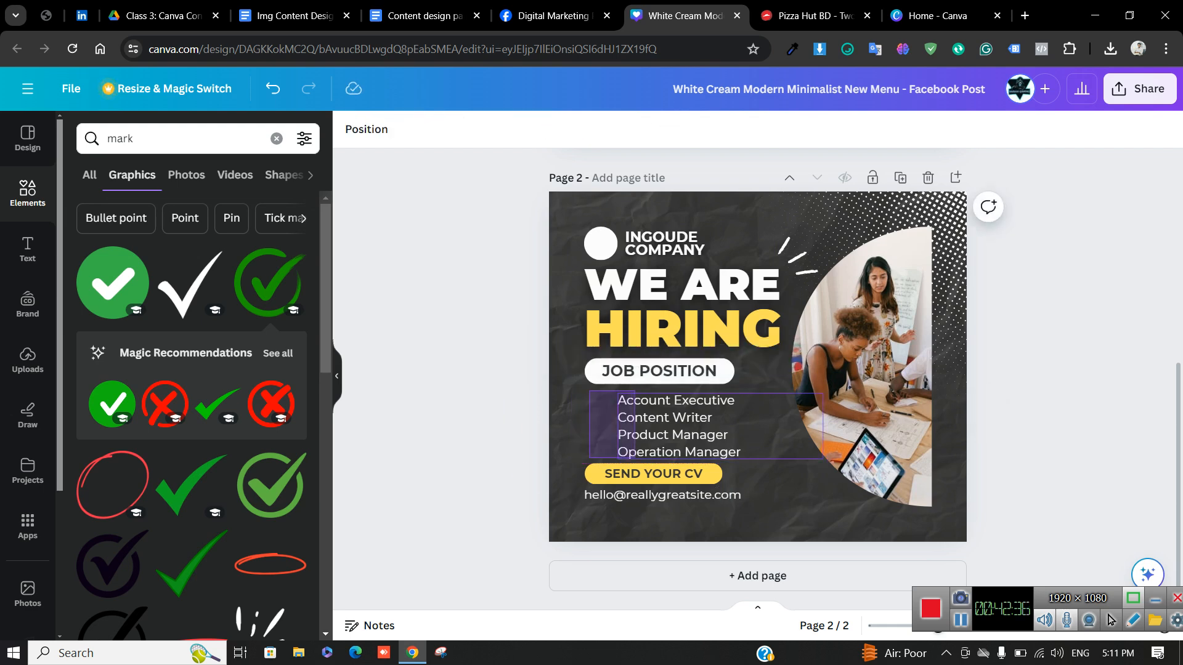
pyautogui.click(674, 427)
pyautogui.moveTo(674, 426)
pyautogui.mouseDown()
pyautogui.moveTo(651, 430)
pyautogui.moveTo(669, 431)
pyautogui.mouseUp()
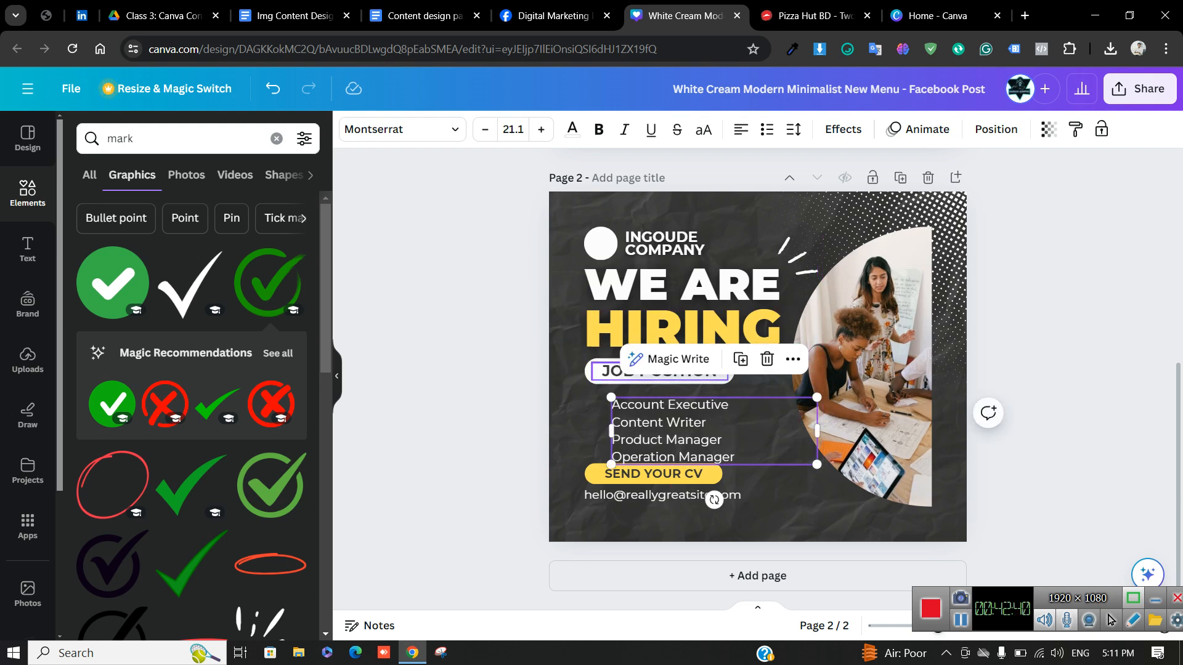
pyautogui.click(492, 432)
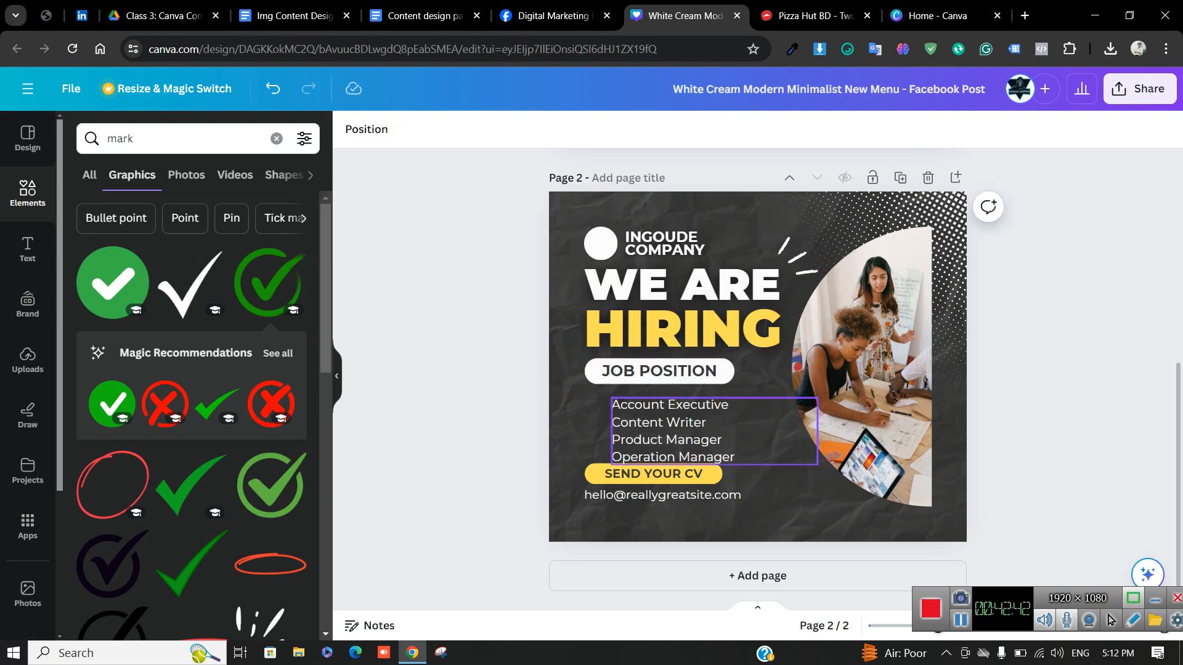
pyautogui.click(671, 430)
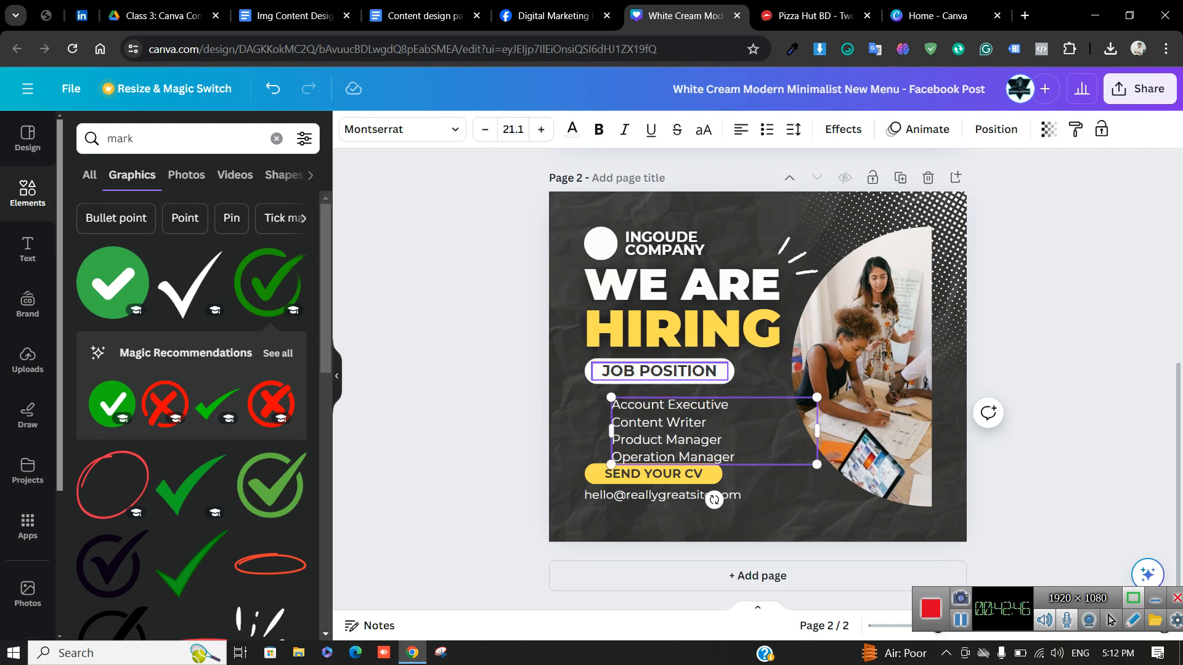
pyautogui.keyDown('shift'); pyautogui.click(678, 333); pyautogui.keyUp('shift')
pyautogui.keyDown('shift'); pyautogui.click(678, 284); pyautogui.keyUp('shift')
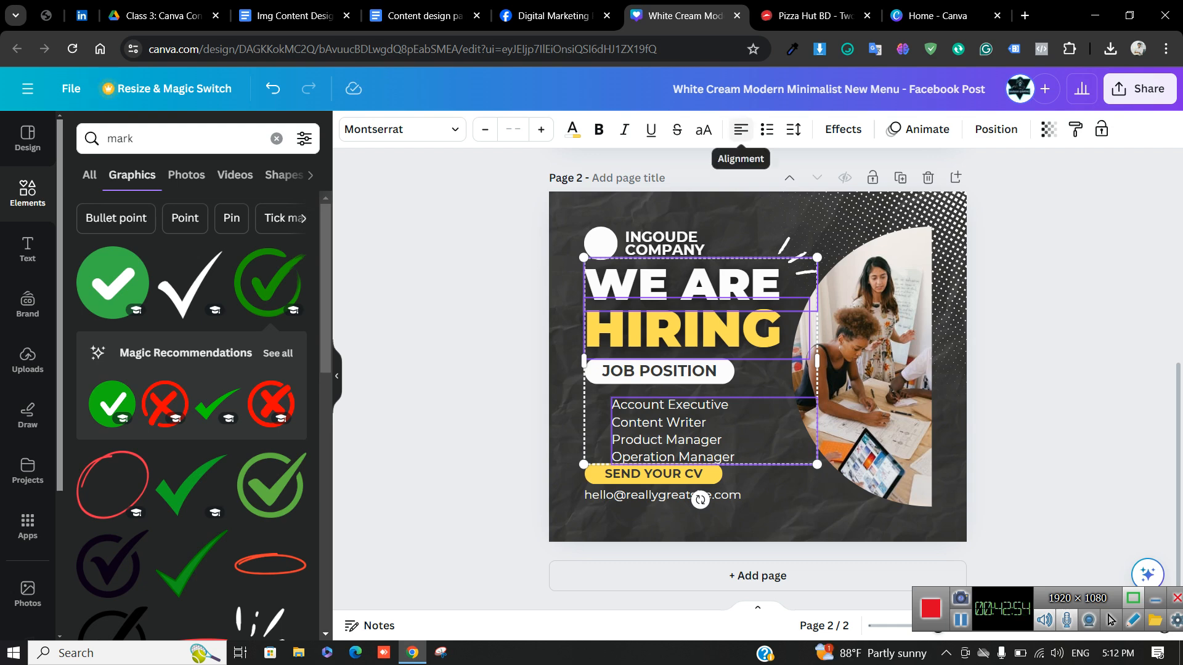
# Cycle the text's alignment and list options, ending left-aligned with no list markers
pyautogui.click(740, 129)
pyautogui.click(740, 129)
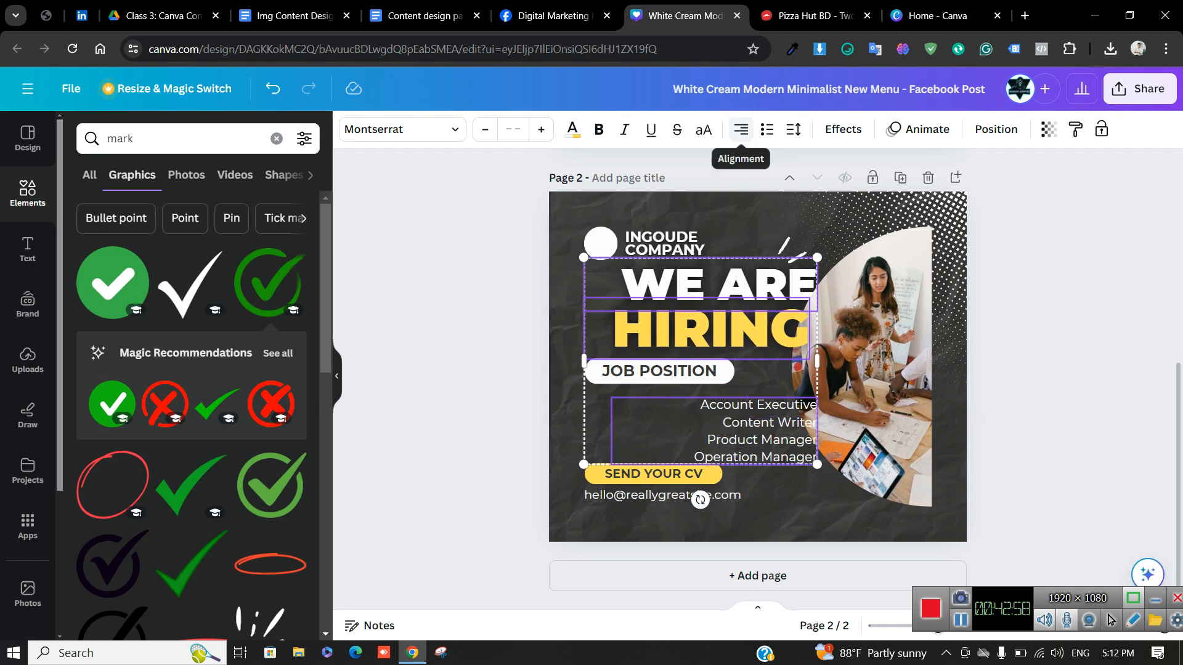
pyautogui.click(741, 130)
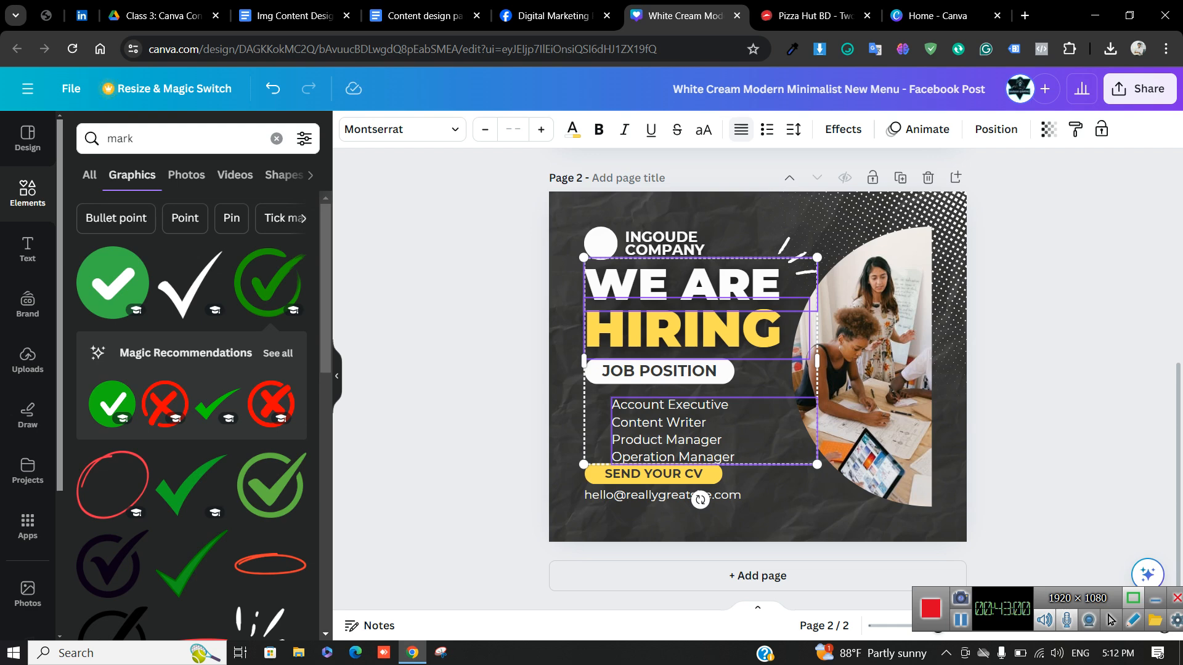
pyautogui.click(766, 130)
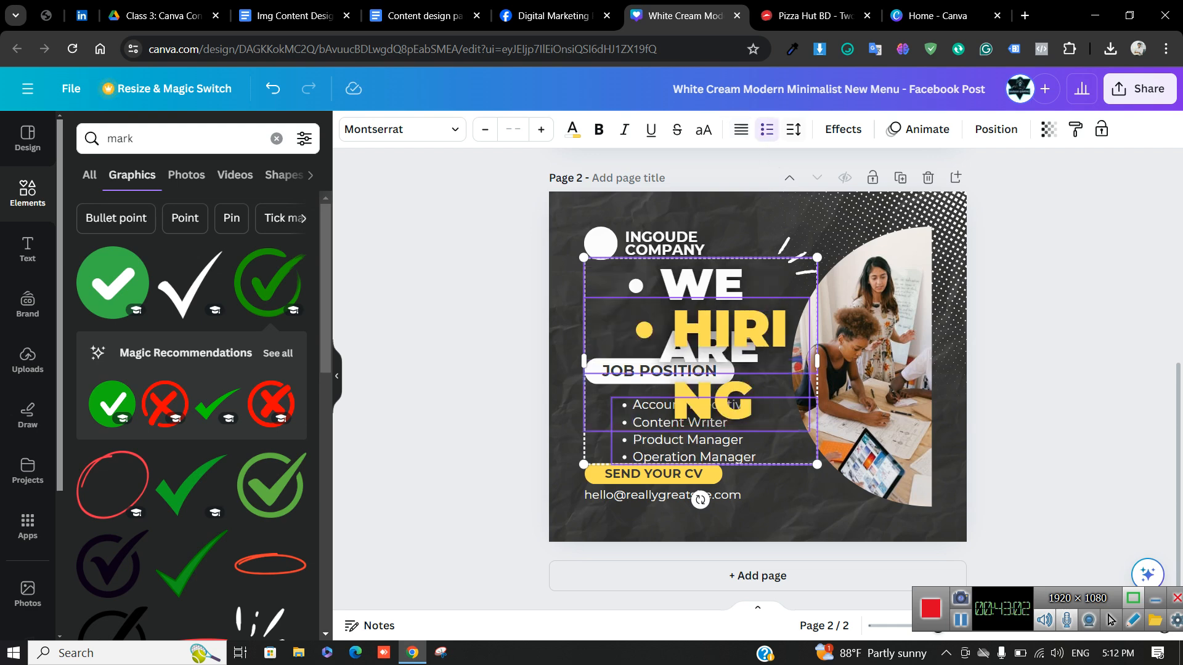
pyautogui.click(794, 129)
pyautogui.click(793, 129)
pyautogui.click(766, 130)
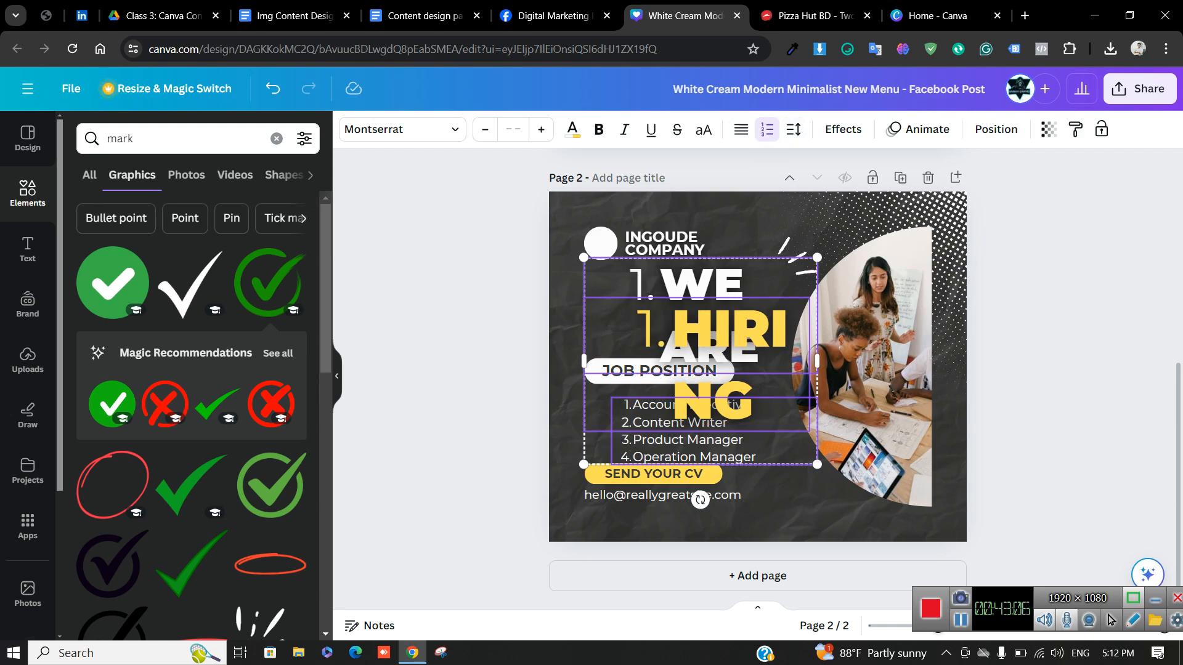
pyautogui.click(766, 130)
pyautogui.click(741, 130)
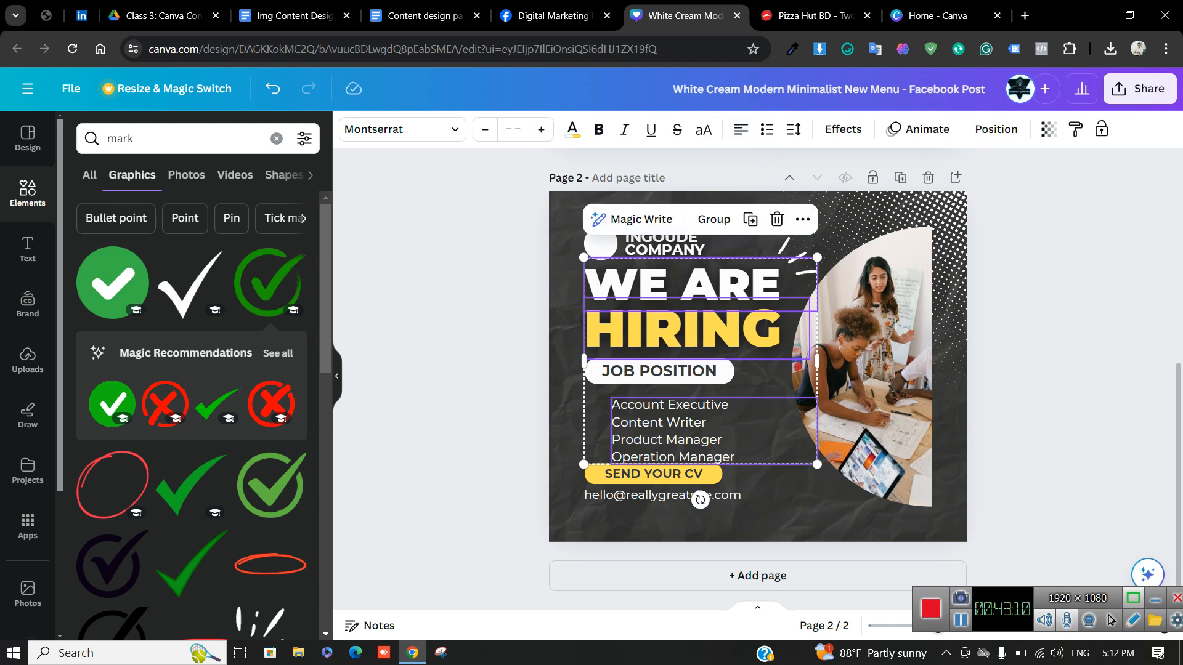
pyautogui.press('Escape')
# Move the job list into line with the WE ARE HIRING headline
pyautogui.moveTo(578, 393); pyautogui.dragTo(630, 436)
pyautogui.click(569, 439)
pyautogui.click(642, 434)
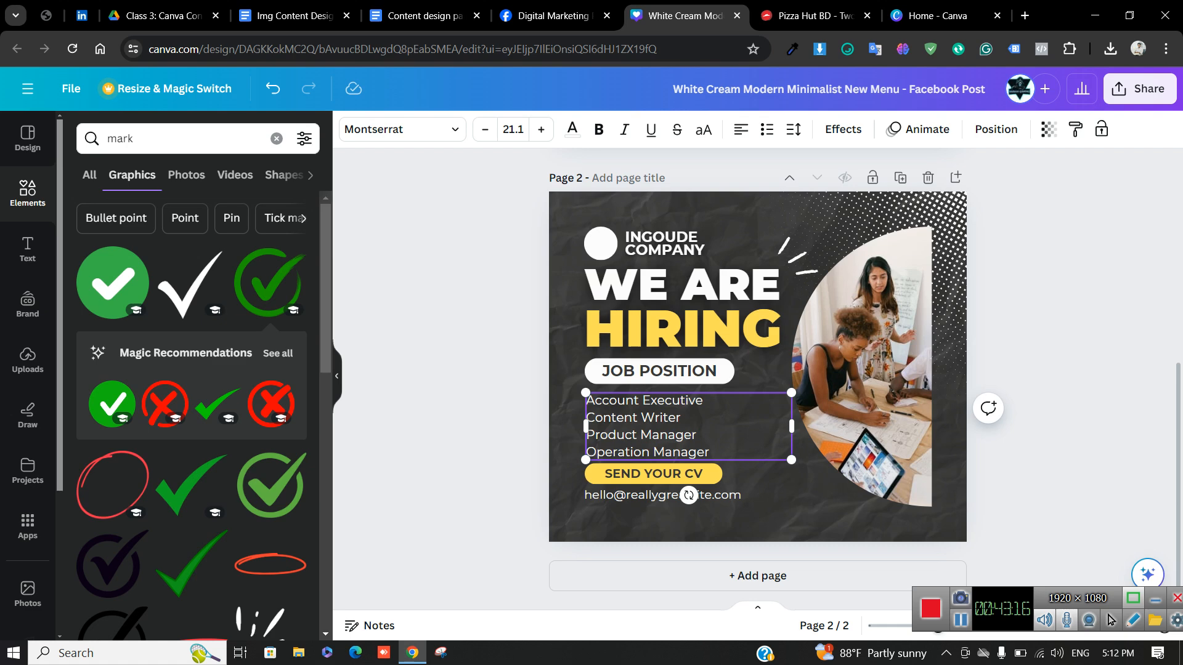
pyautogui.keyDown('shift'); pyautogui.click(669, 332); pyautogui.keyUp('shift')
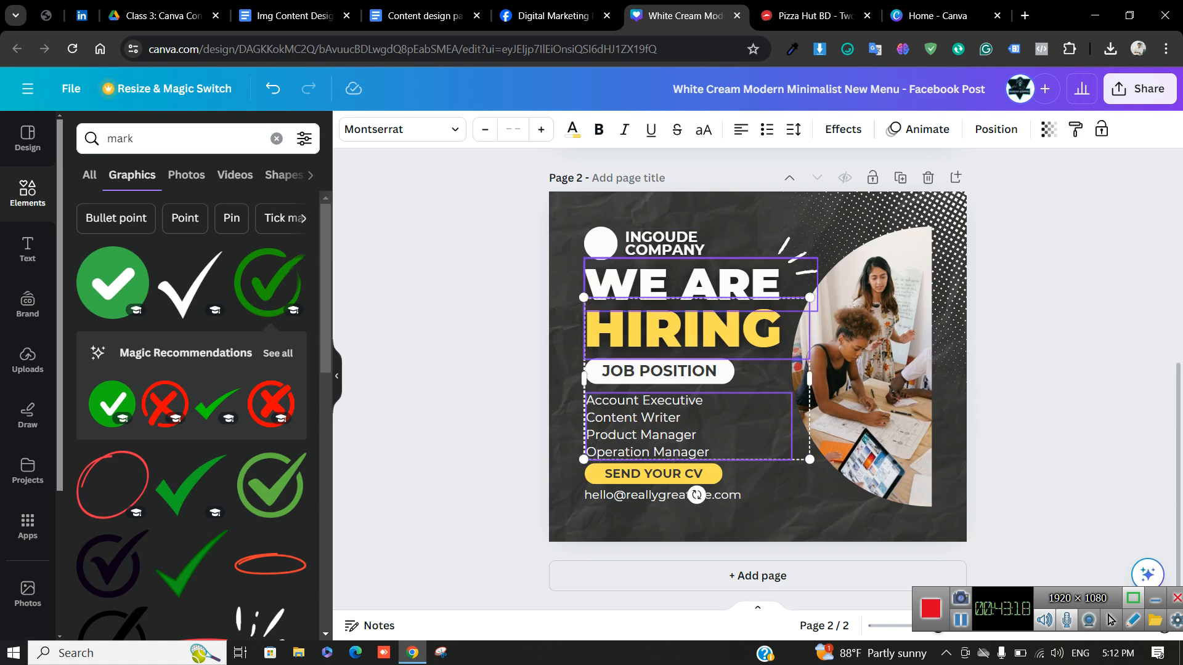
pyautogui.keyDown('shift'); pyautogui.click(683, 284); pyautogui.keyUp('shift')
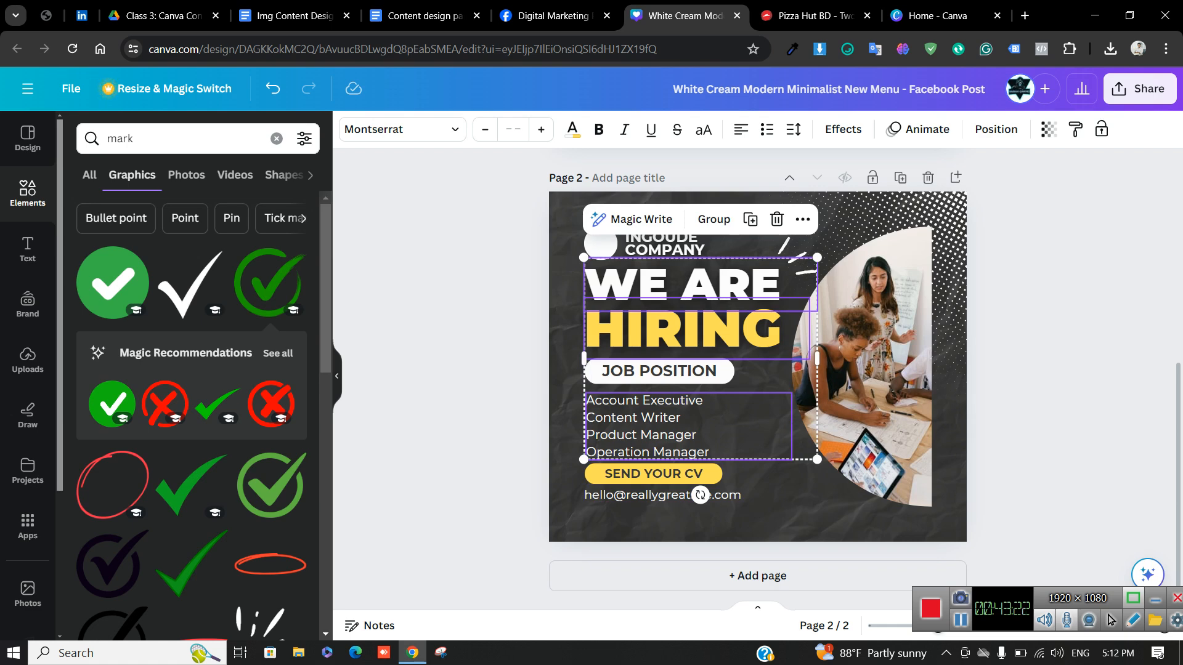
pyautogui.click(465, 386)
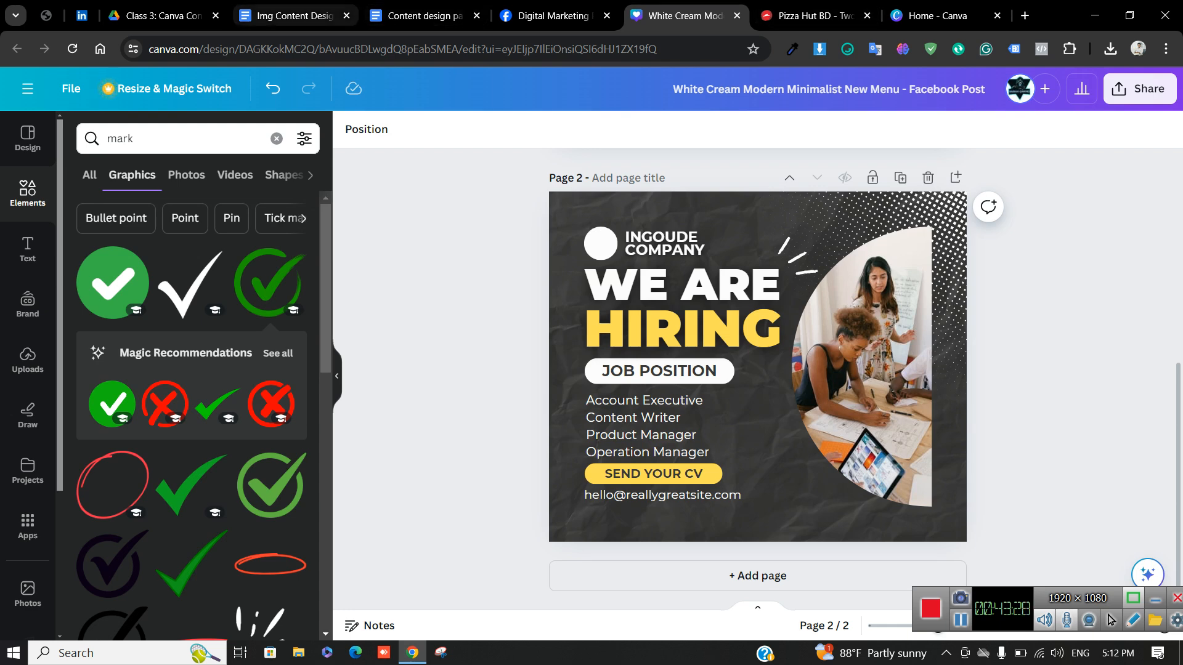
# Scroll the Content design part 1 notes to the kerning and Uppercase tool sections, then return to Canva
pyautogui.click(424, 16)
pyautogui.scroll(-10, 555, 401)
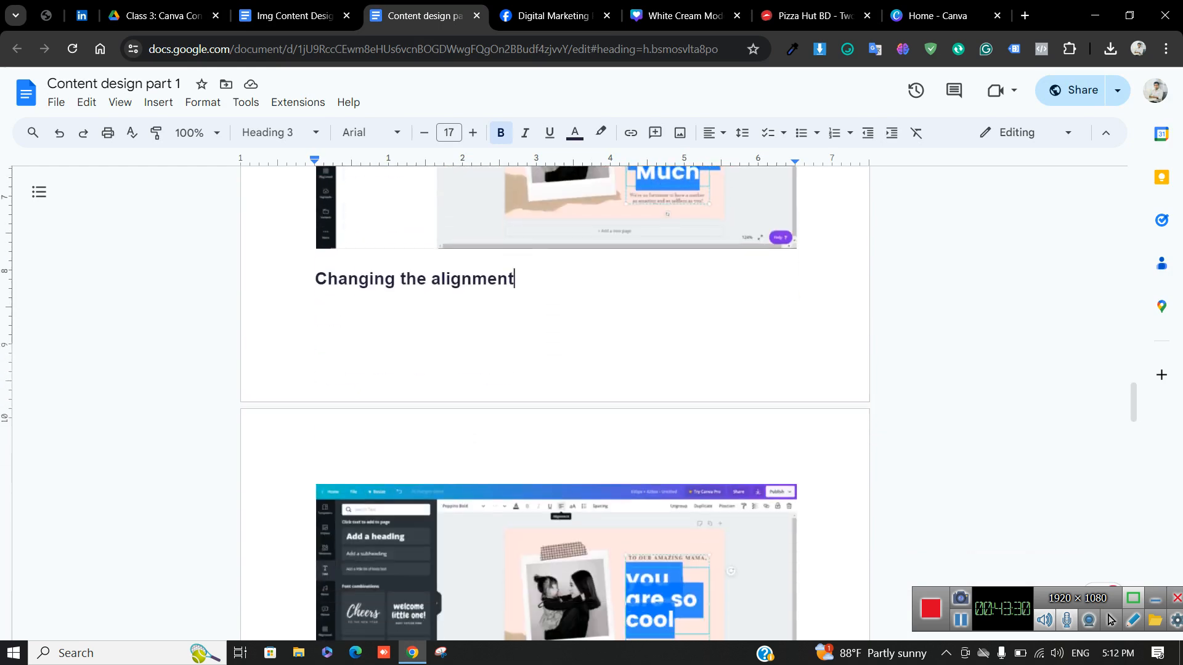
pyautogui.scroll(-4, 555, 401)
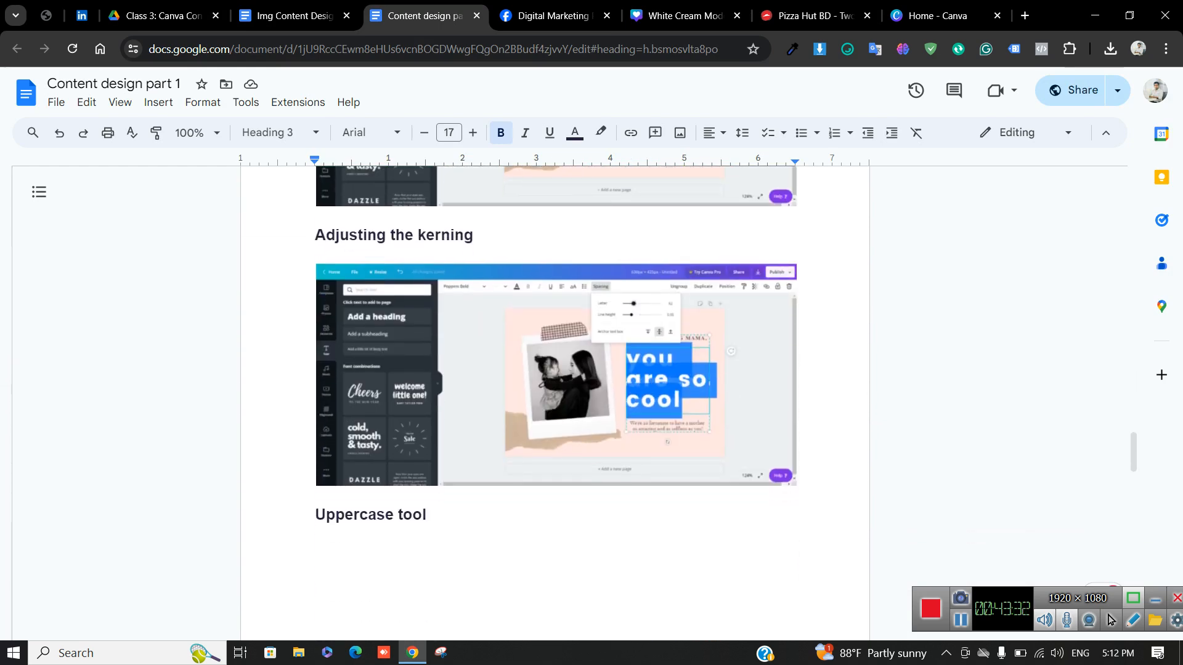
pyautogui.scroll(-5, 555, 400)
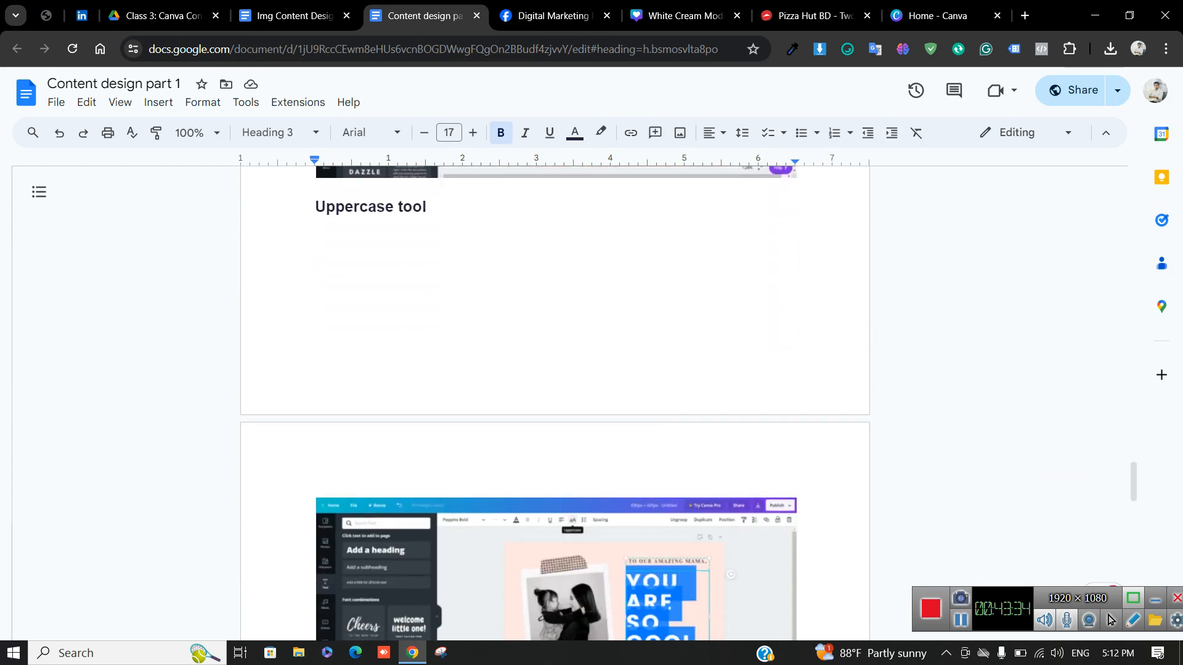
pyautogui.scroll(4, 555, 401)
pyautogui.scroll(3, 554, 400)
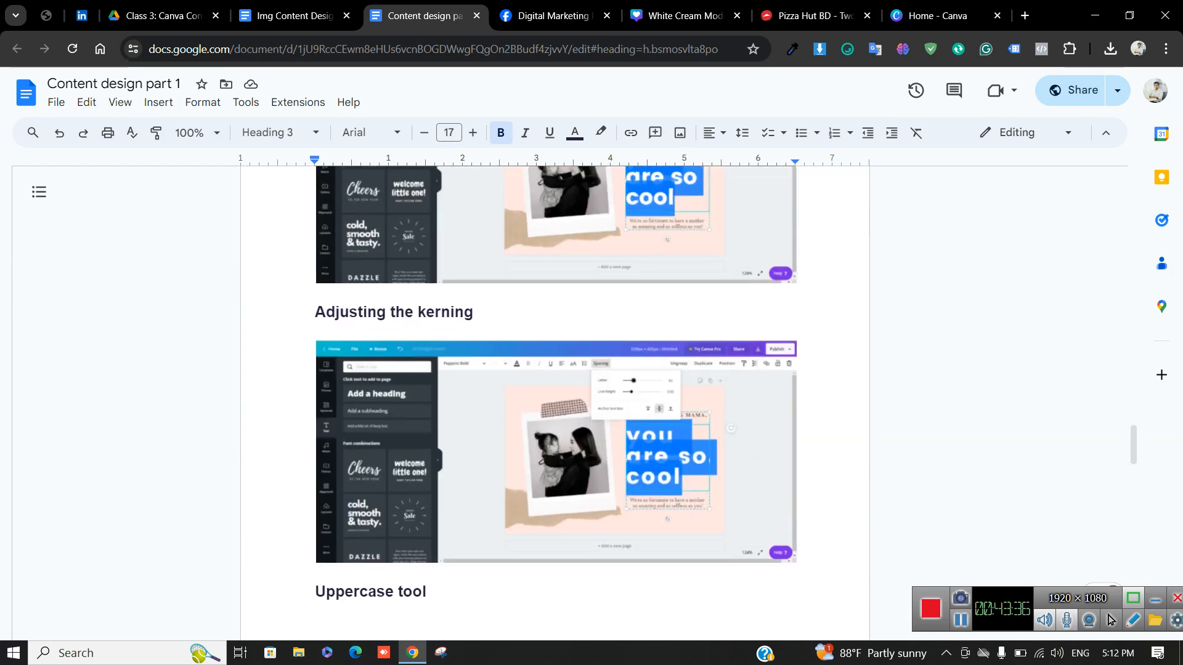
pyautogui.hotkey('ctrl', 'Tab')
pyautogui.hotkey('ctrl', 'Tab')
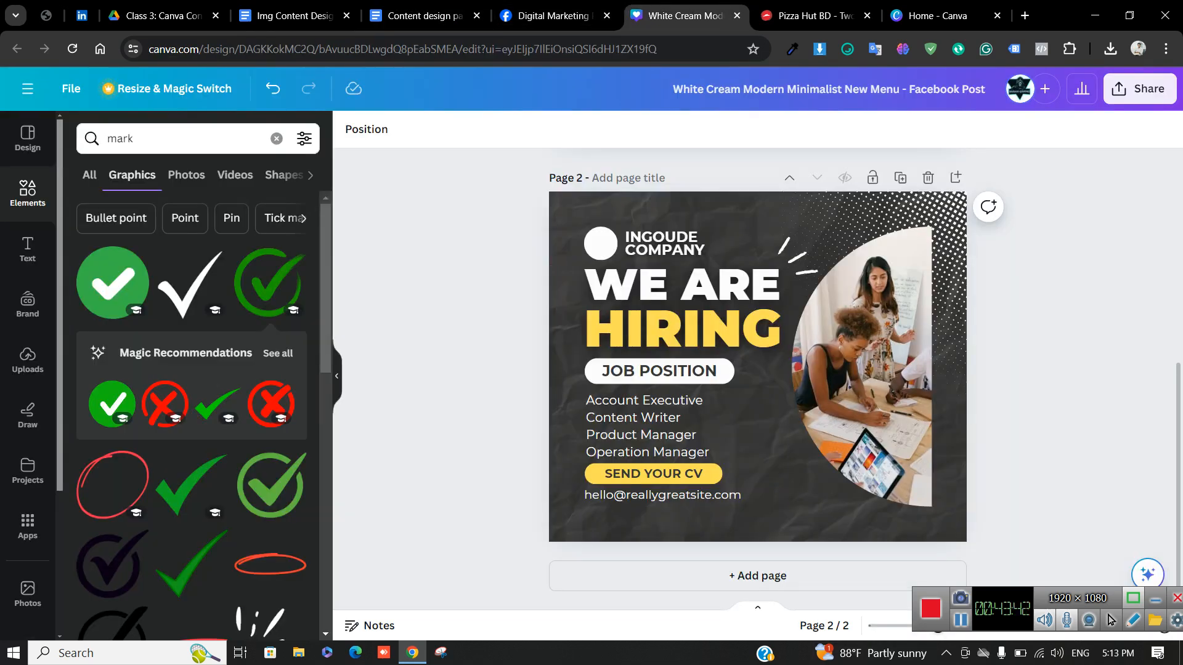
# Test the Uppercase toggle on the WE ARE and HIRING headings, leaving both in capitals
pyautogui.click(708, 286)
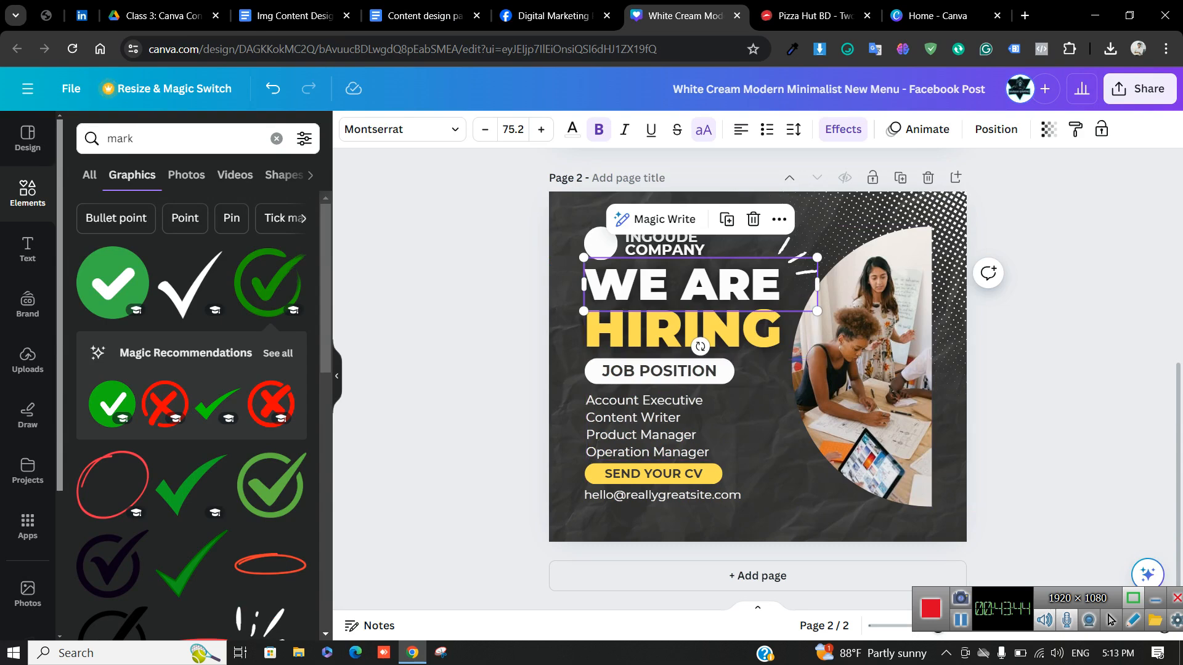
pyautogui.click(703, 129)
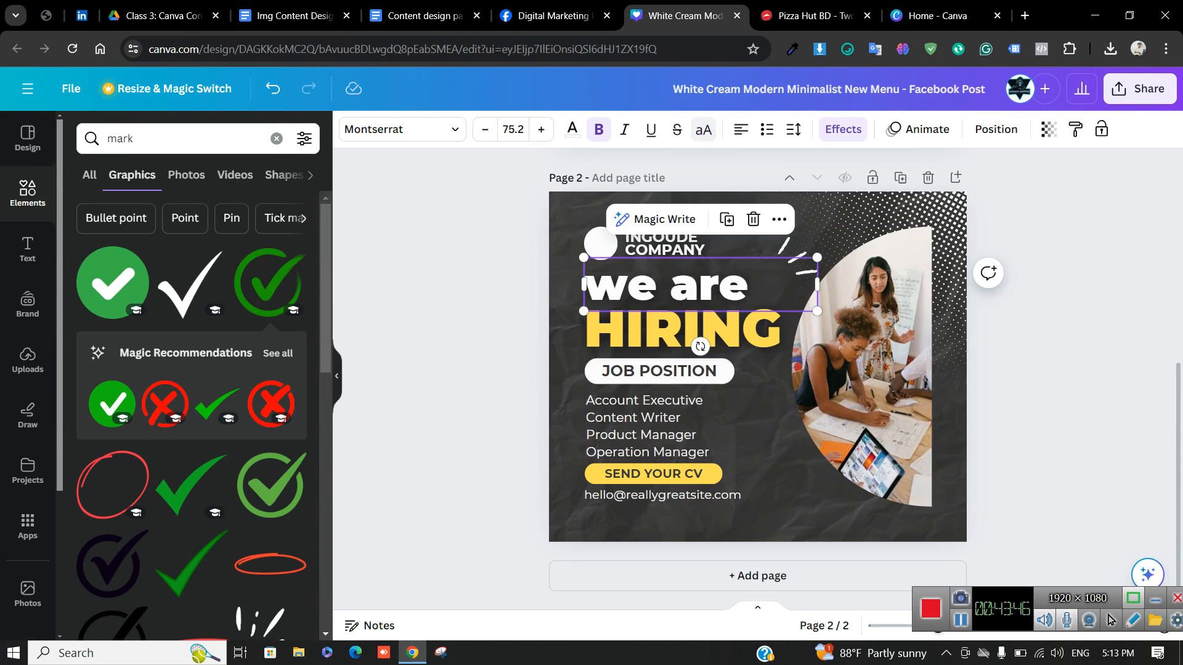
pyautogui.click(703, 129)
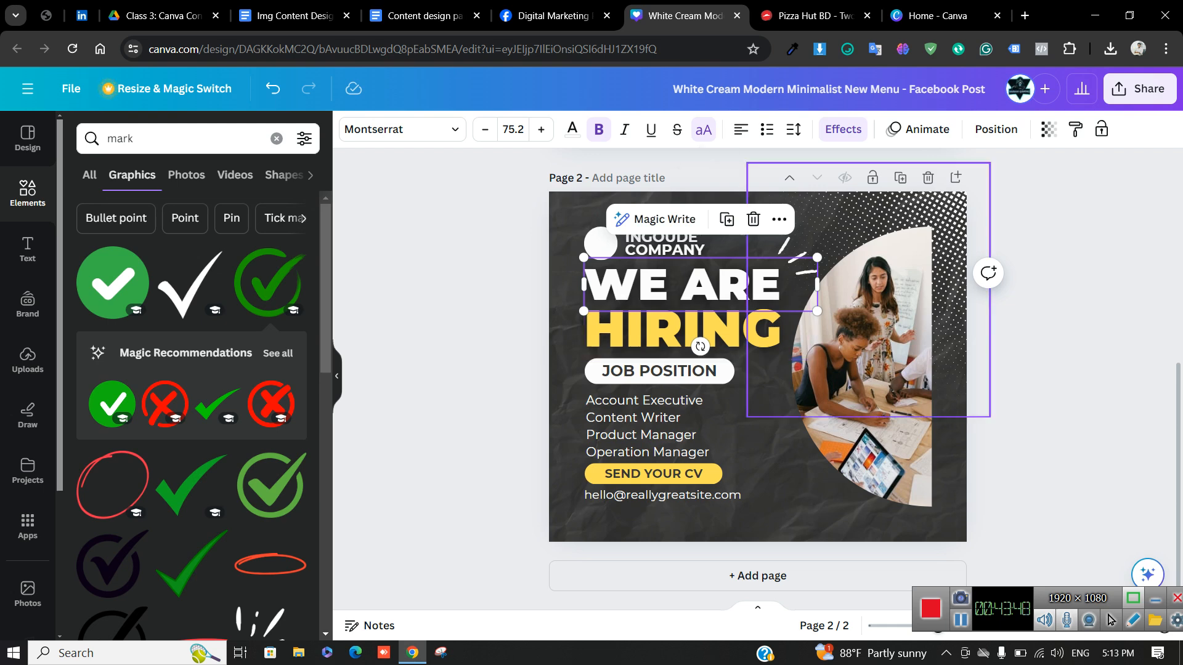
pyautogui.click(699, 329)
pyautogui.click(703, 129)
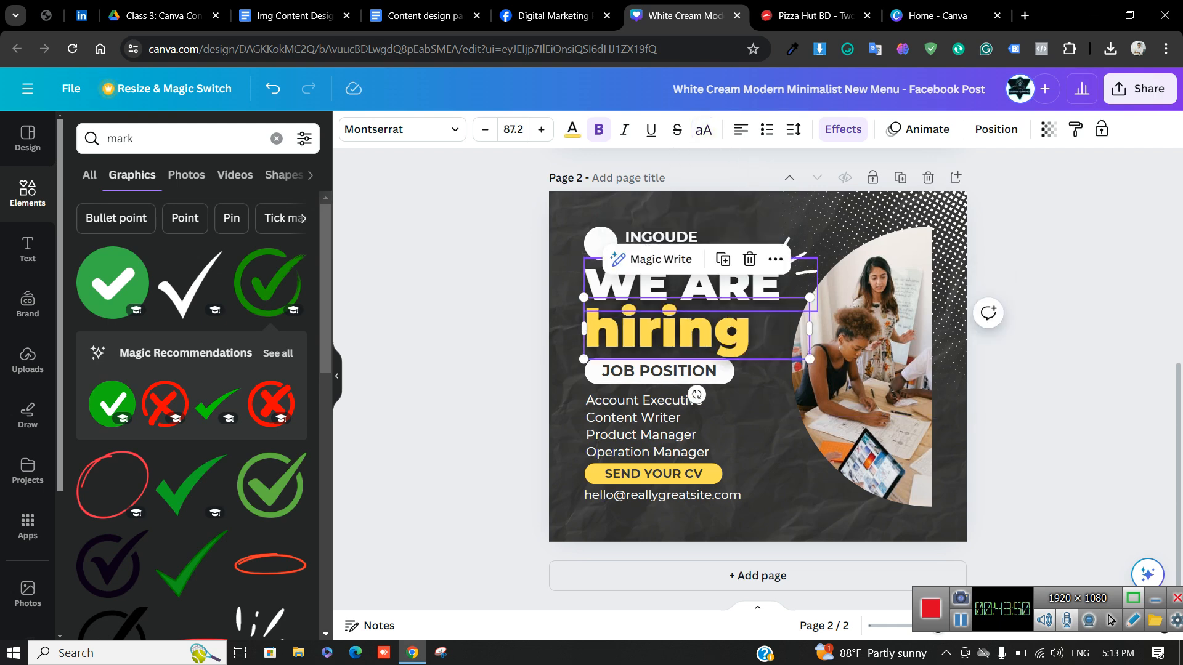
pyautogui.click(703, 129)
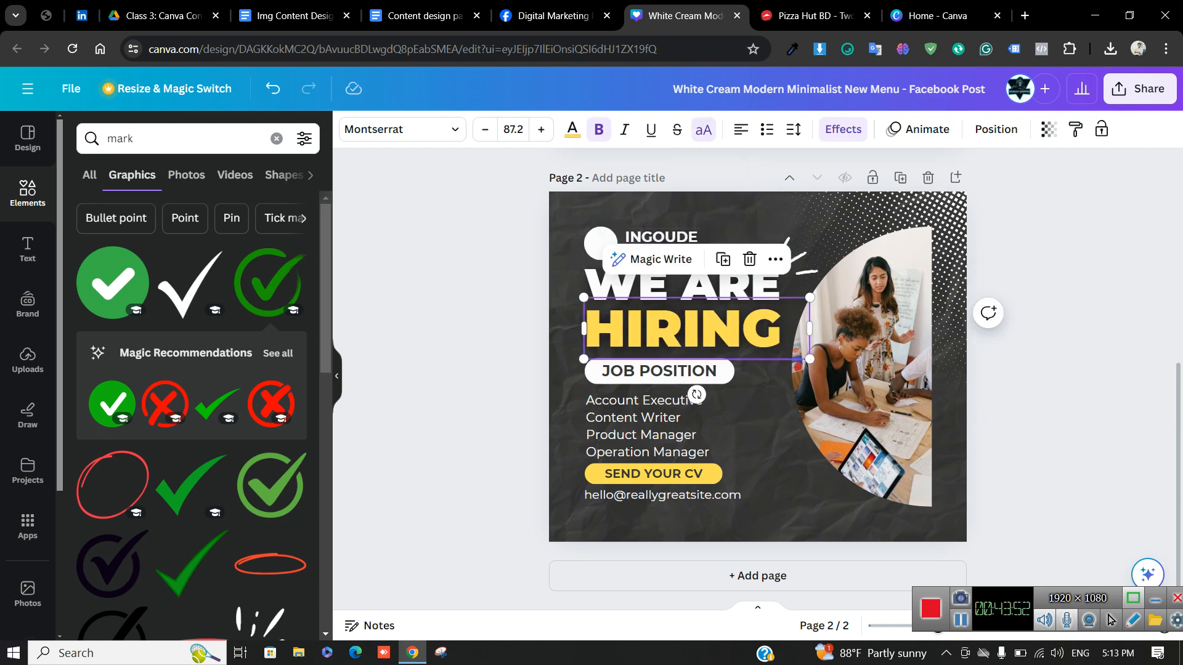
pyautogui.click(703, 130)
pyautogui.click(703, 130)
pyautogui.click(703, 129)
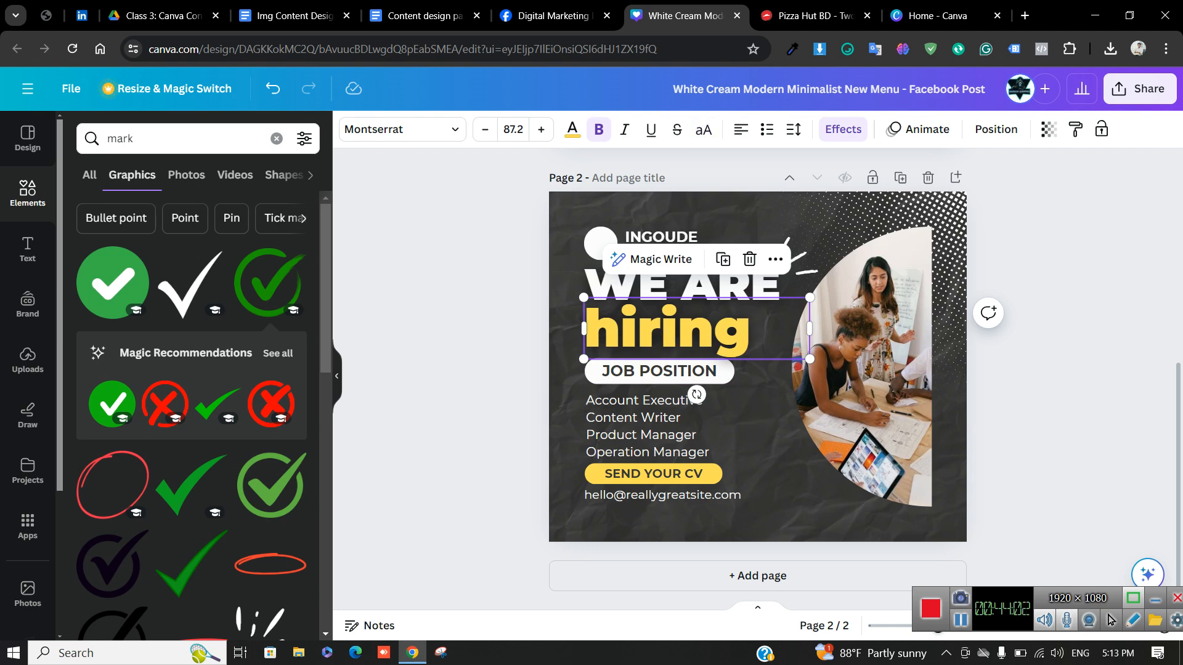
pyautogui.click(703, 130)
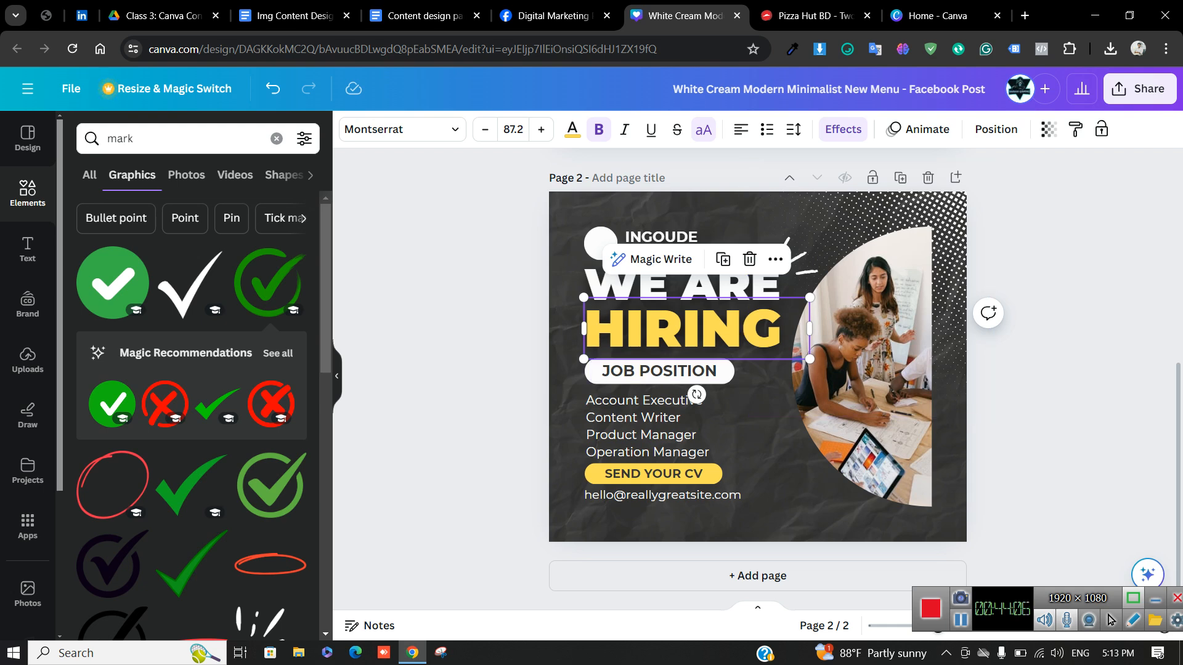
# Turn the job-title list into capitals, then switch to the Img Content Design notes
pyautogui.click(641, 426)
pyautogui.click(703, 129)
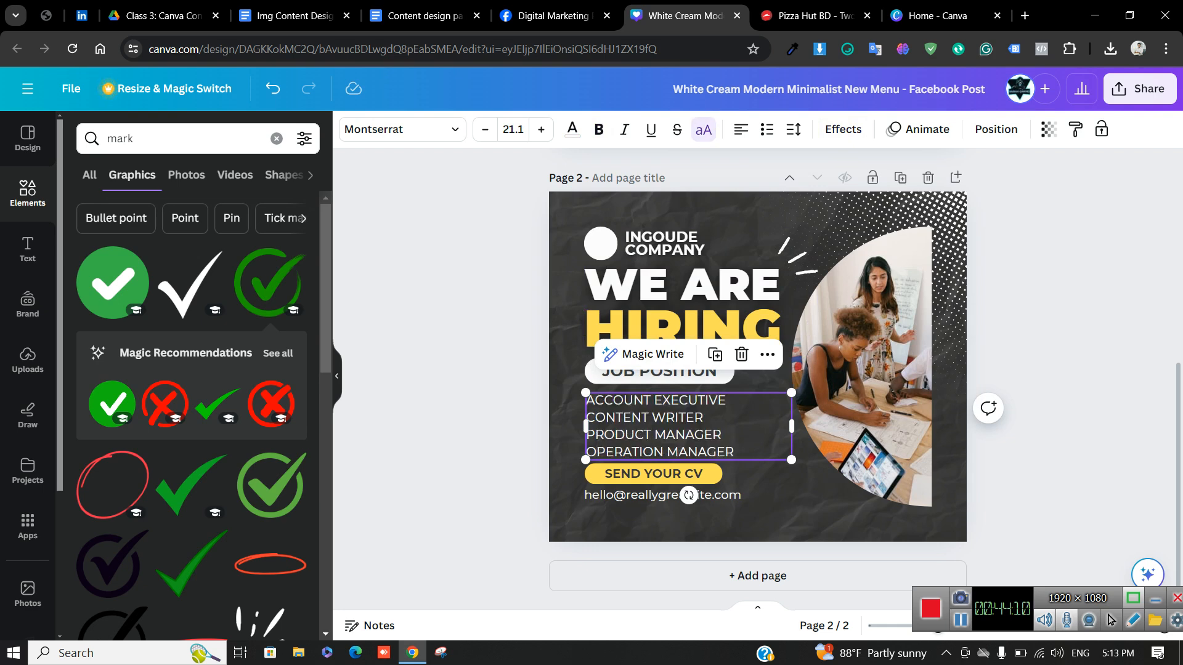
pyautogui.press('Escape')
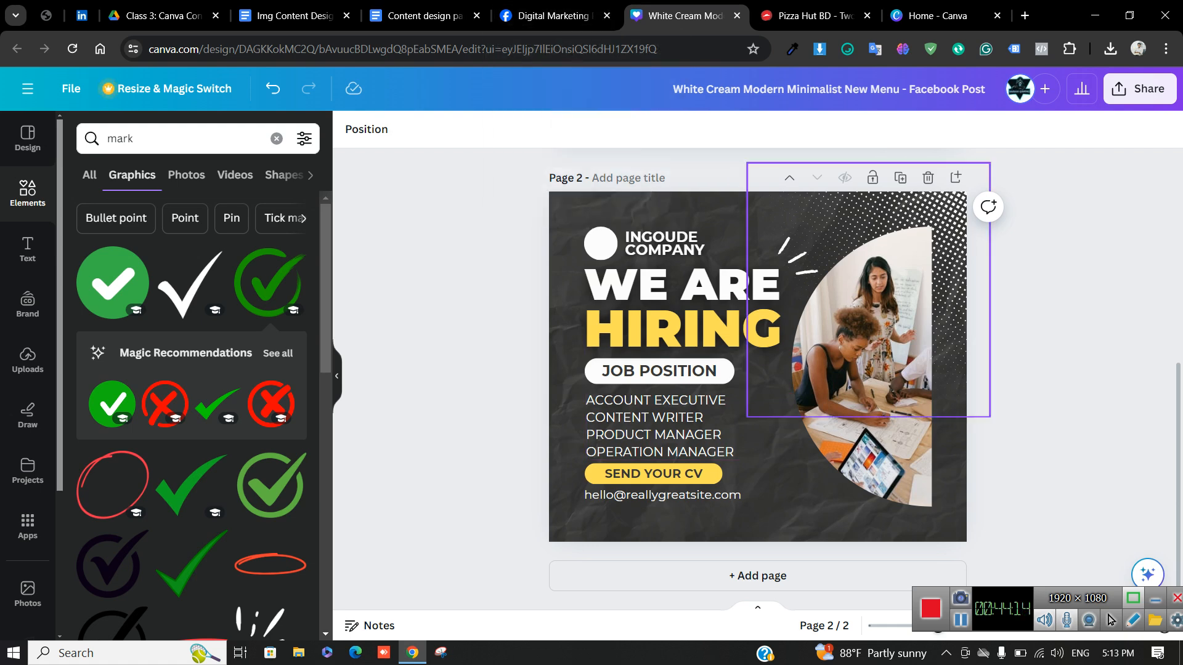
pyautogui.click(295, 16)
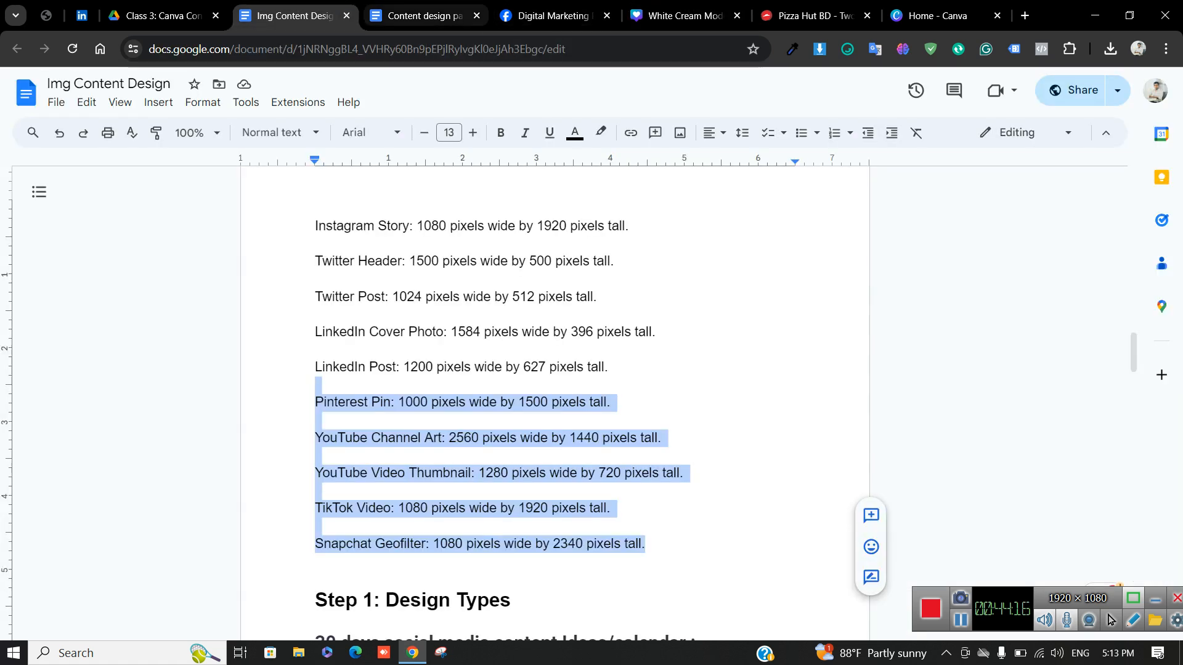
# Scroll Content design part 1 to '6. How to save and export your files', then return to Canva
pyautogui.hotkey('ctrl', 'Tab')
pyautogui.scroll(-6, 554, 401)
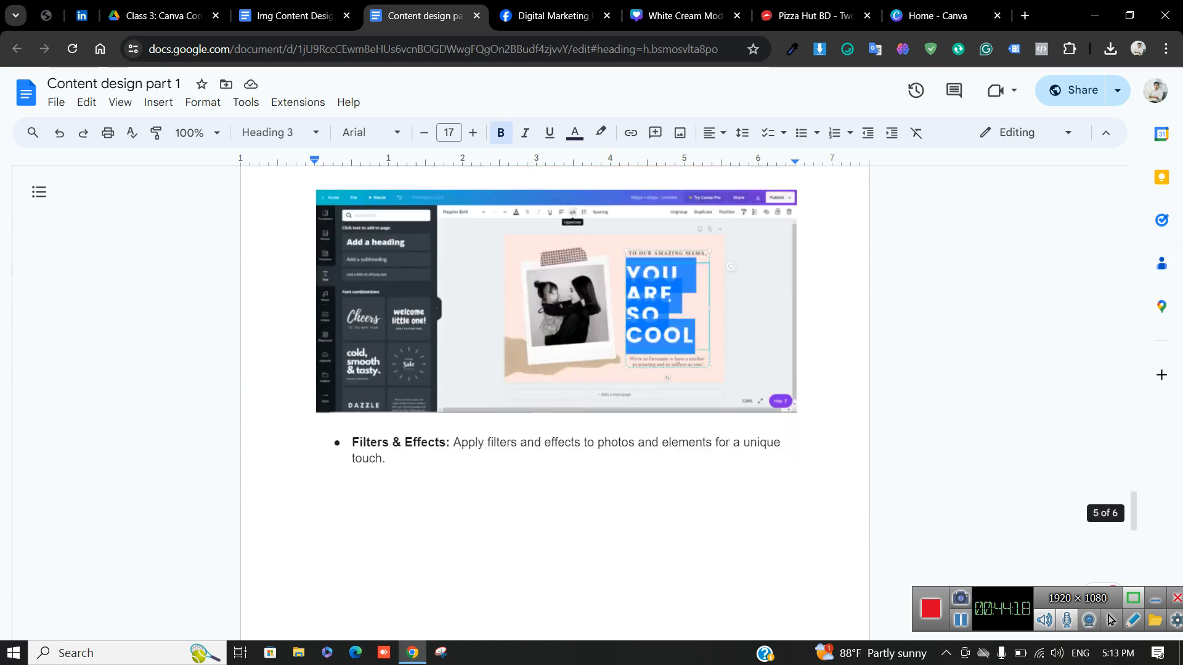
pyautogui.scroll(2, 554, 400)
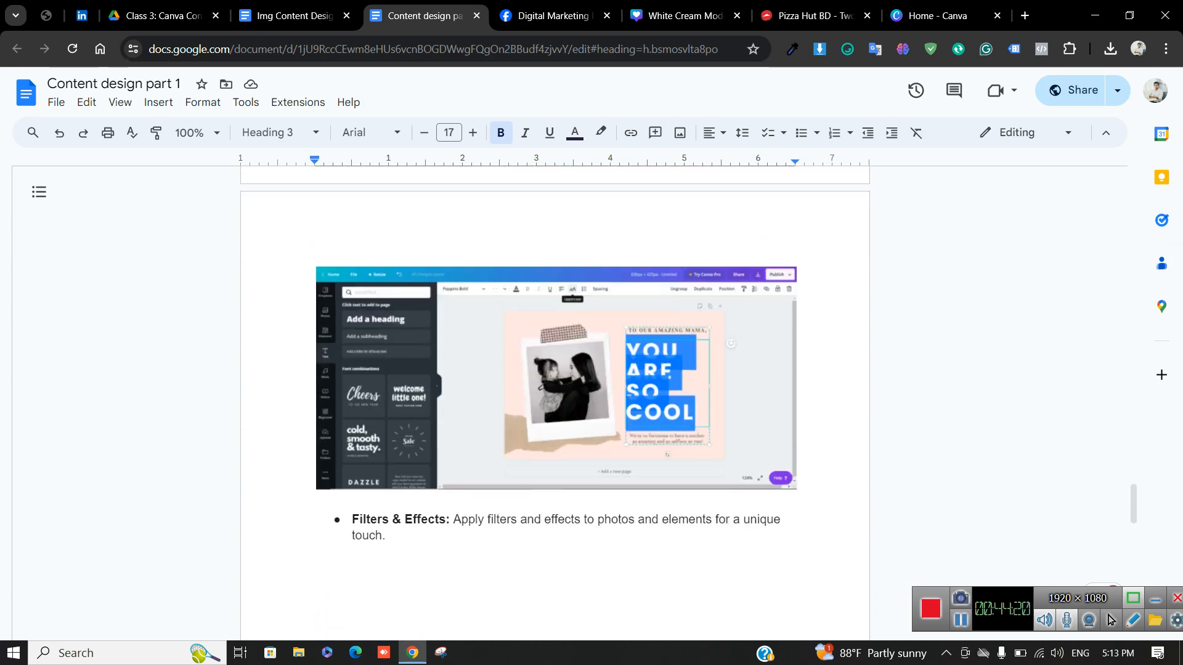
pyautogui.scroll(-10, 555, 401)
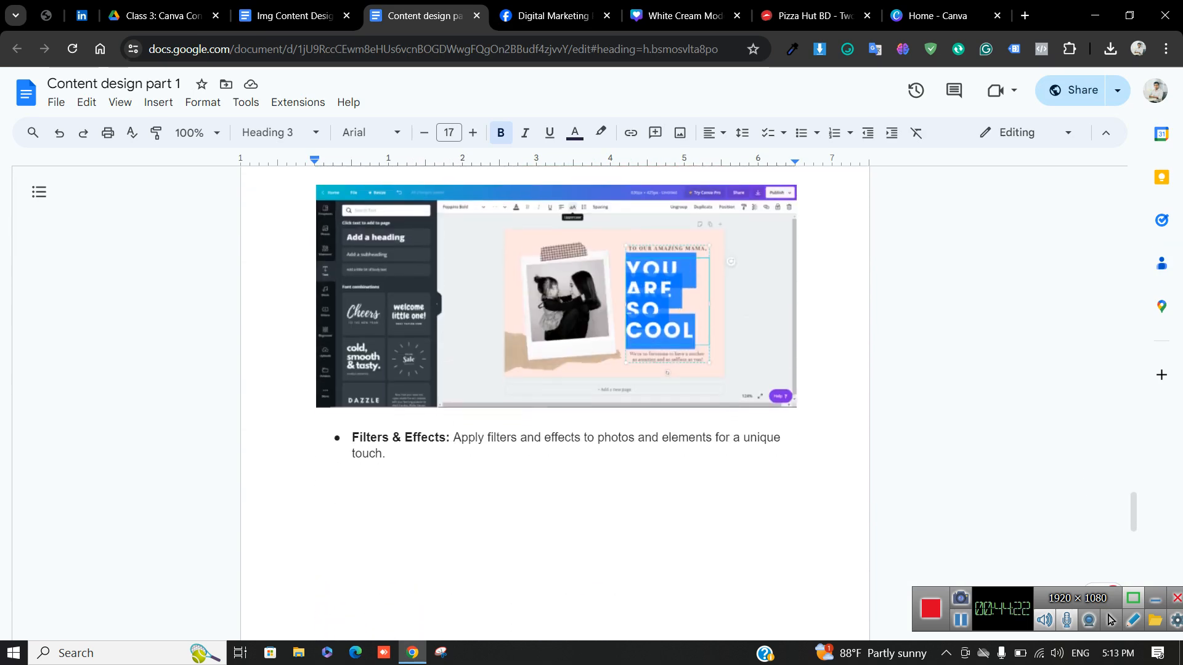
pyautogui.scroll(-7, 555, 401)
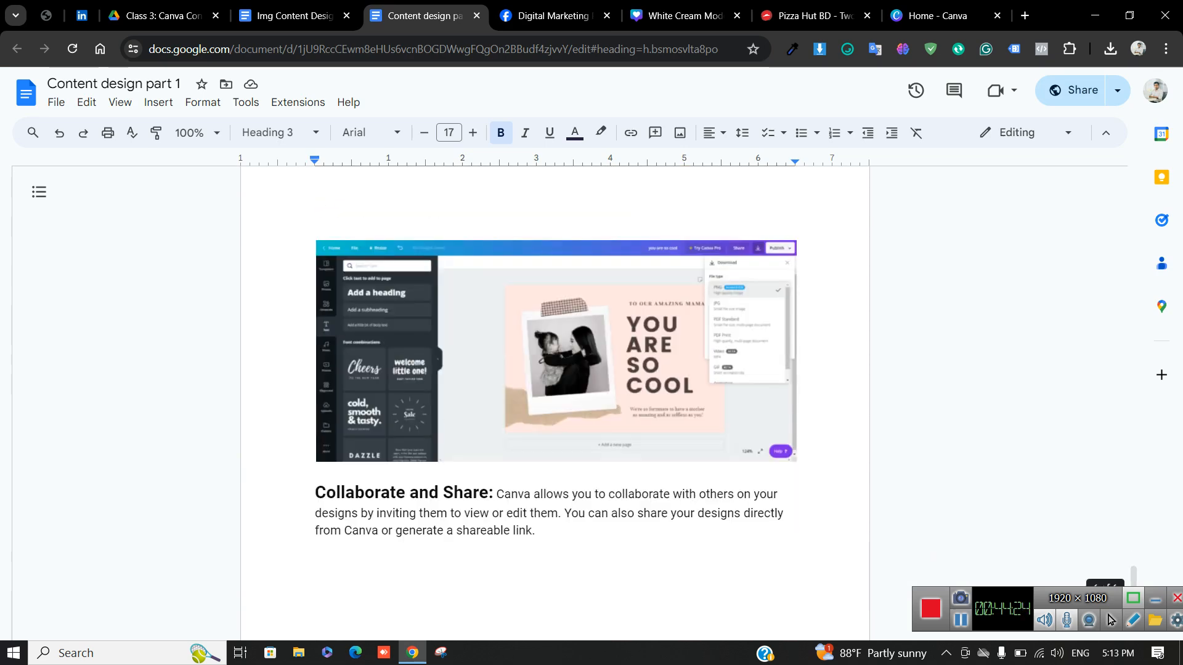
pyautogui.scroll(6, 555, 400)
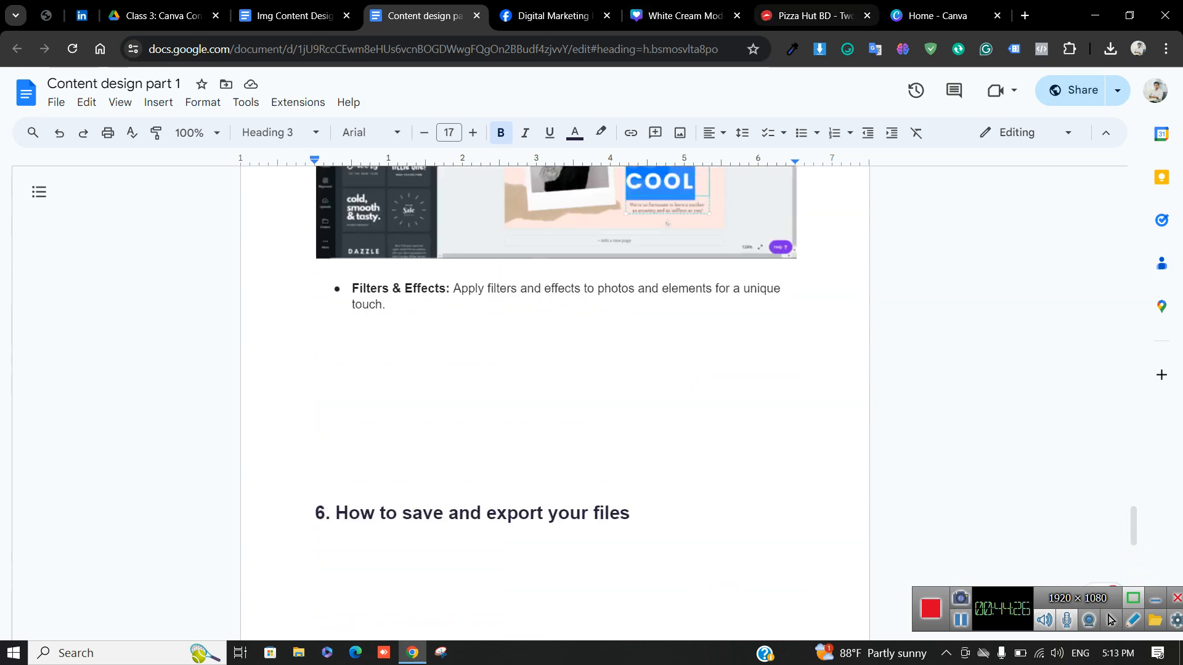
pyautogui.click(684, 16)
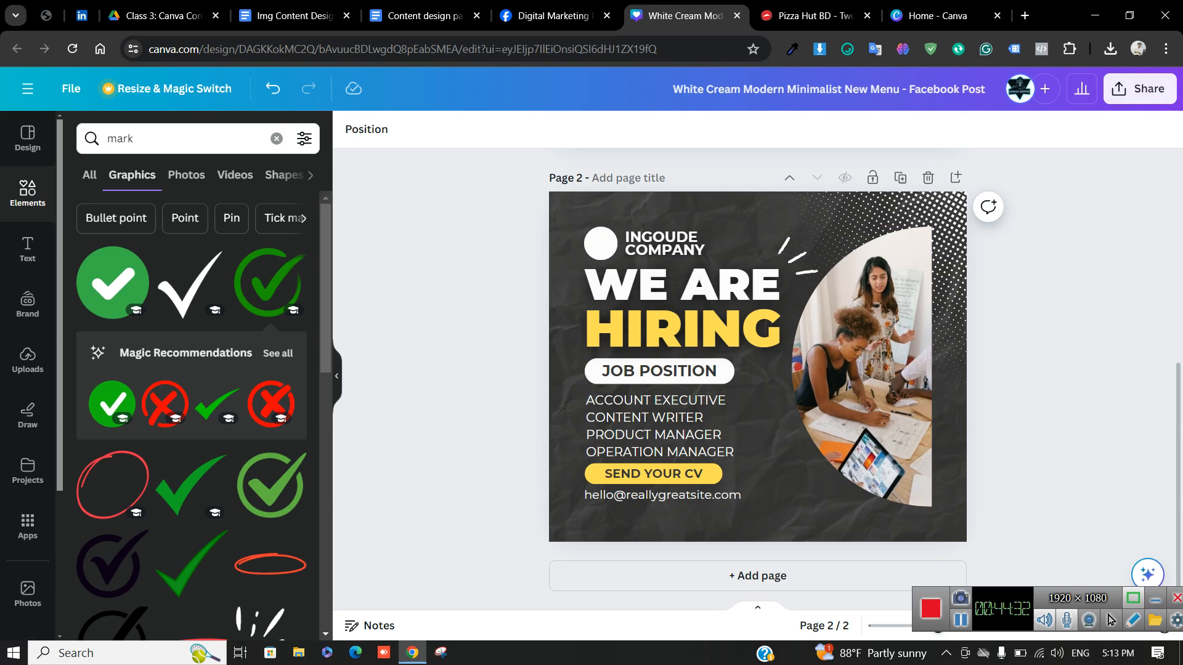
# In the Download panel, try various page selections, ending with all pages chosen
pyautogui.click(1140, 88)
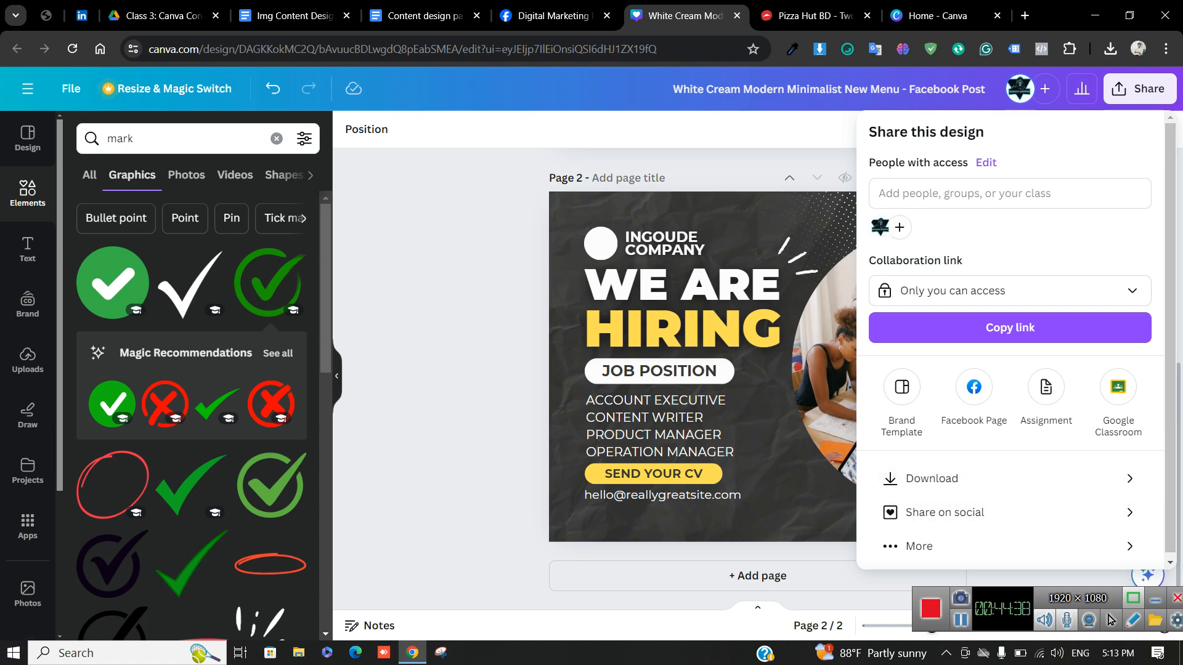
pyautogui.click(932, 479)
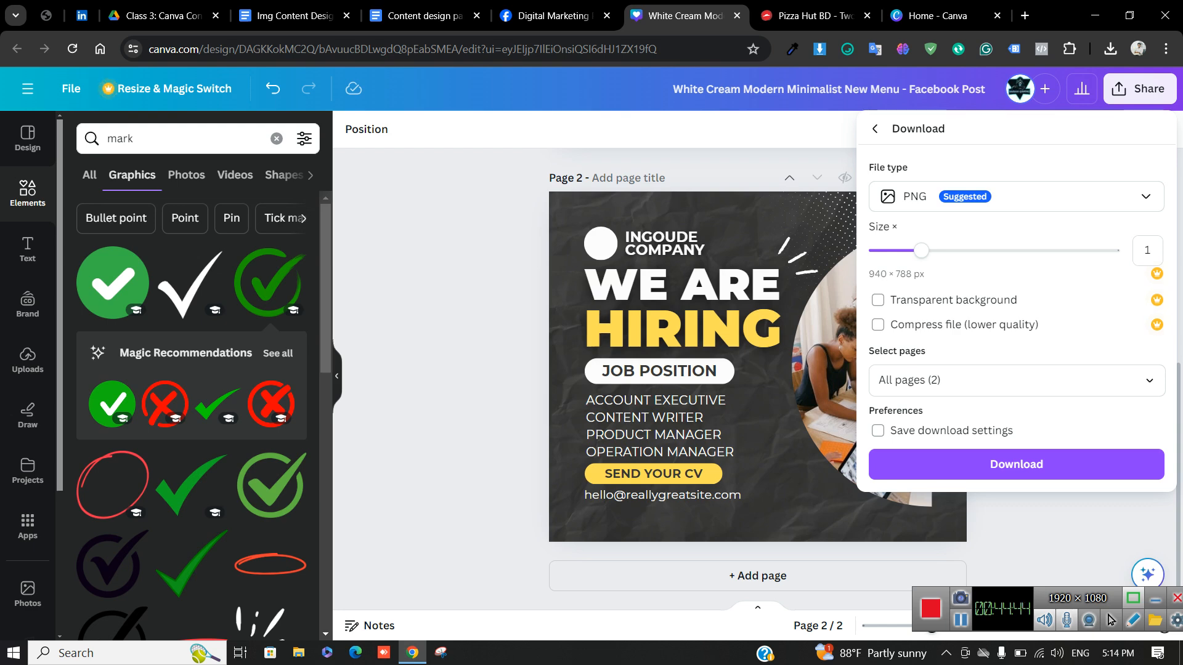
pyautogui.click(1016, 380)
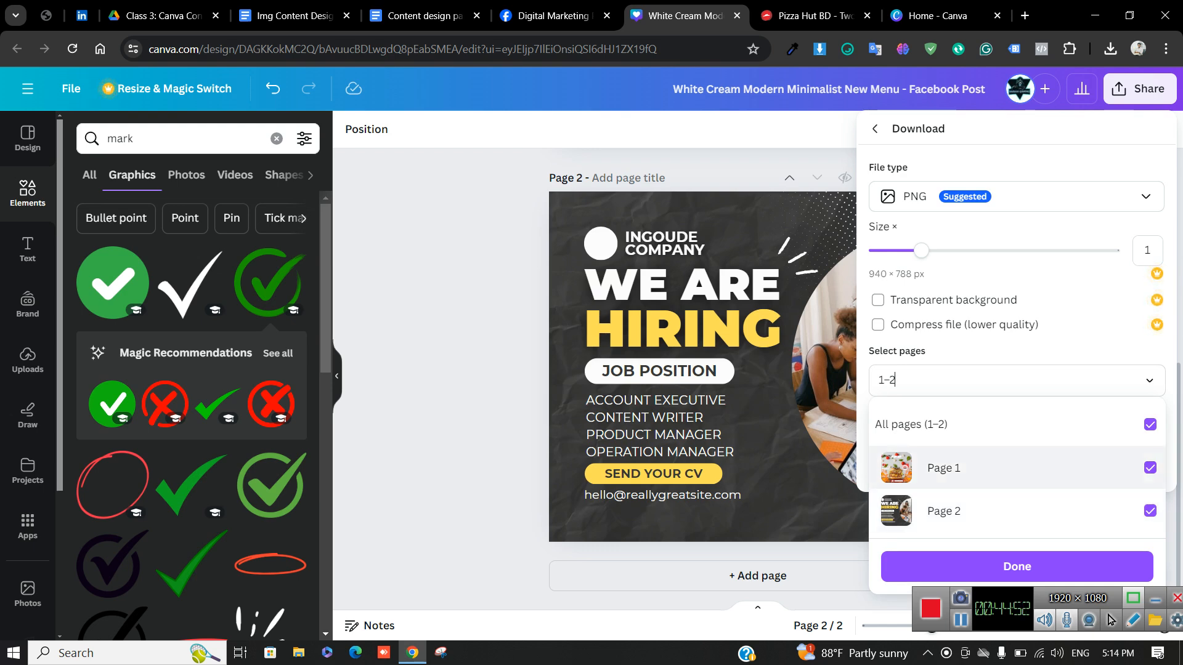
pyautogui.click(1150, 467)
pyautogui.click(1150, 511)
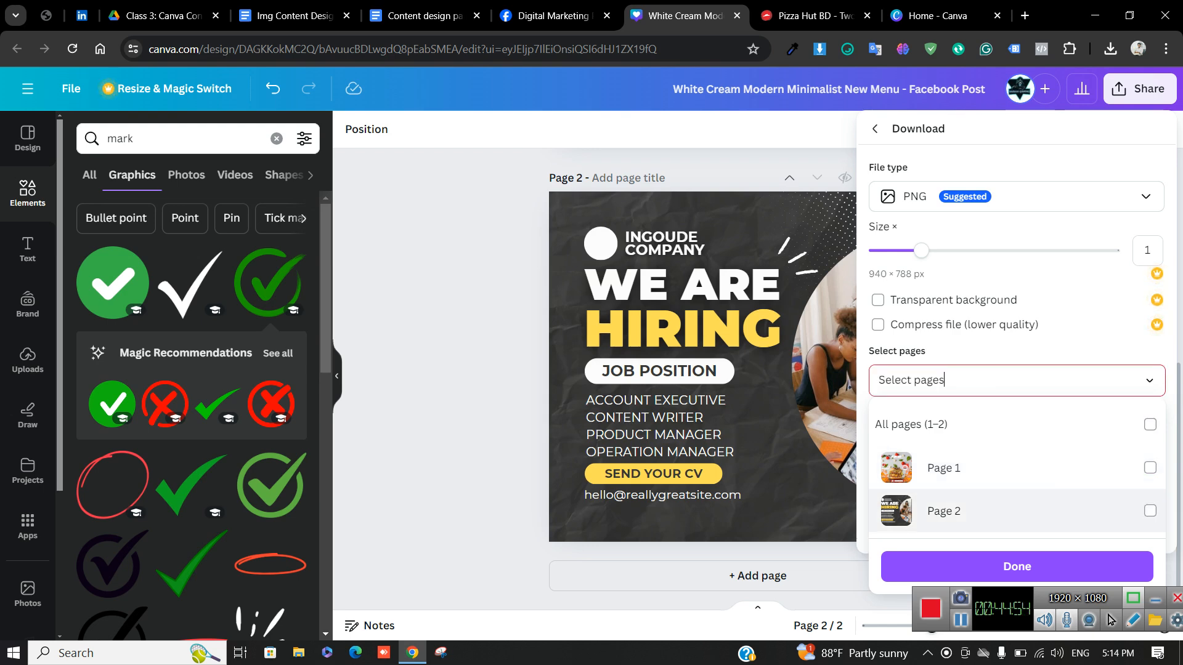
pyautogui.click(1150, 468)
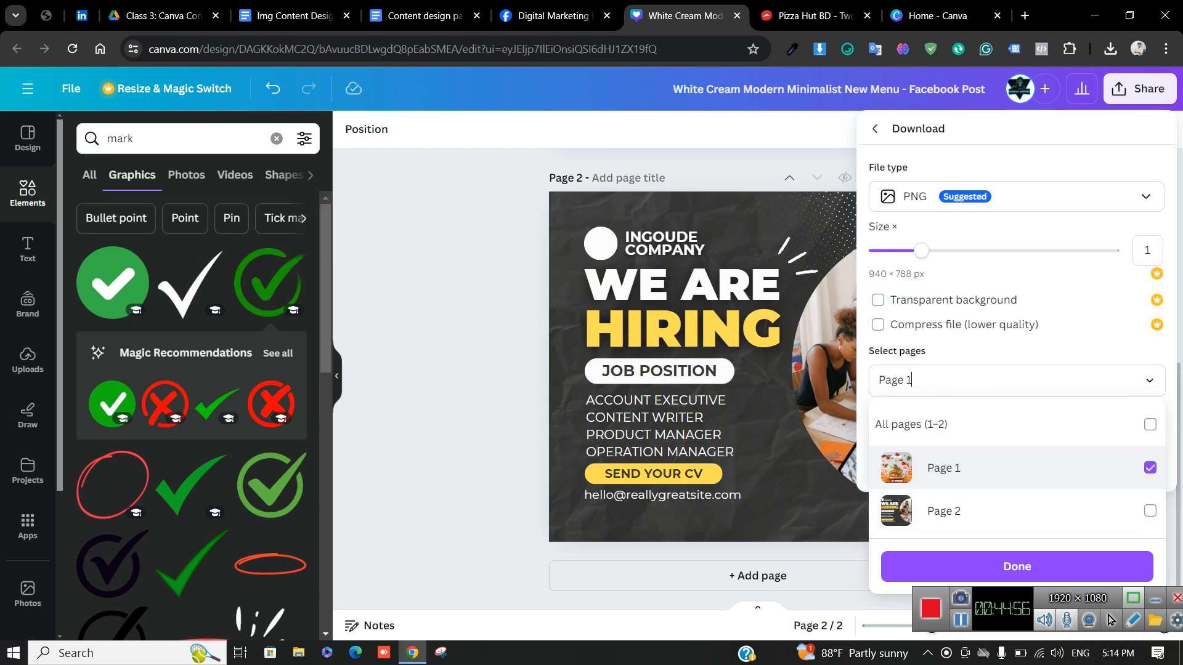
pyautogui.click(1149, 423)
pyautogui.click(1143, 570)
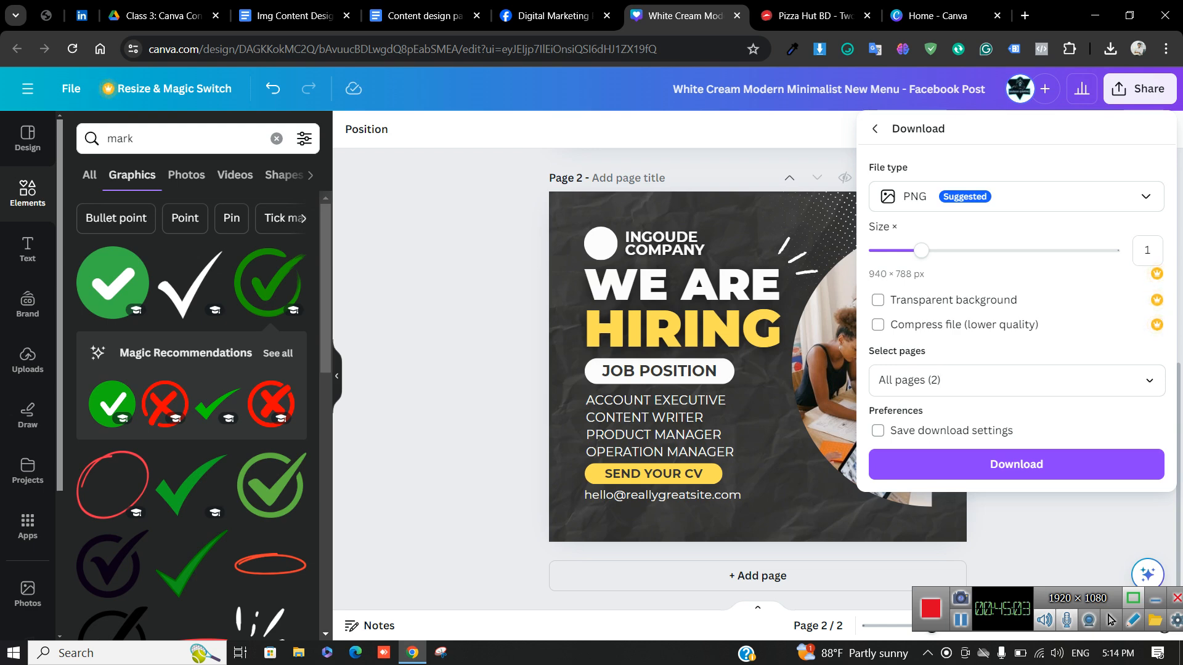
# Look over the File type list, then dismiss the Download panel without exporting
pyautogui.click(961, 380)
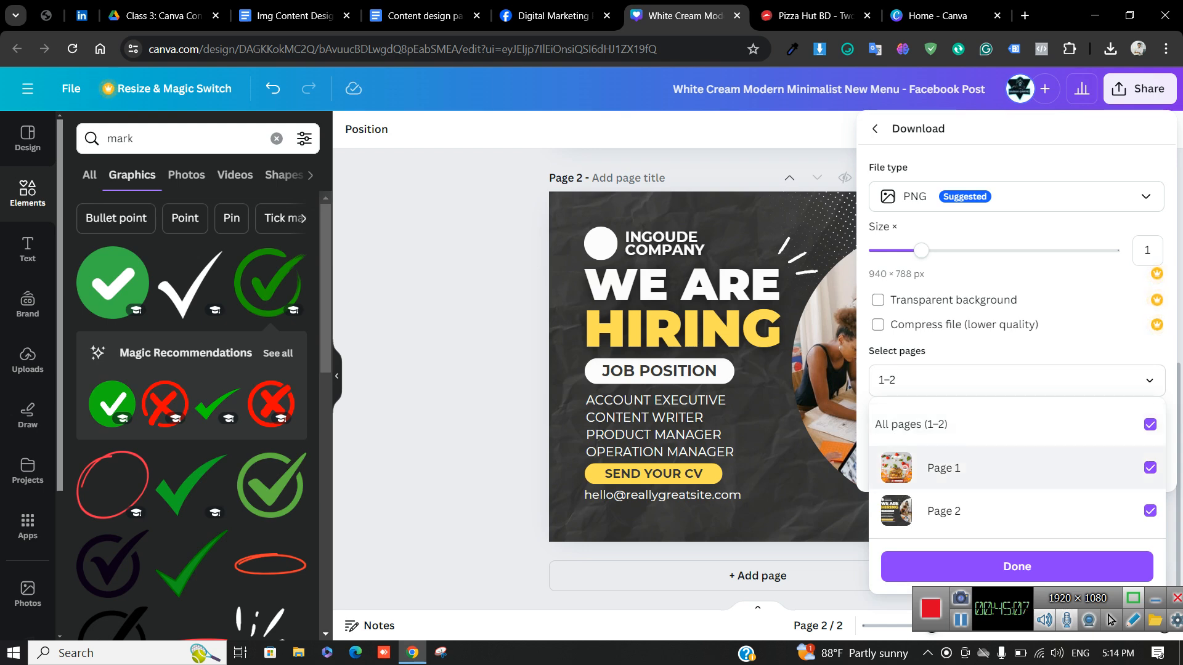
pyautogui.click(1017, 196)
pyautogui.click(1016, 196)
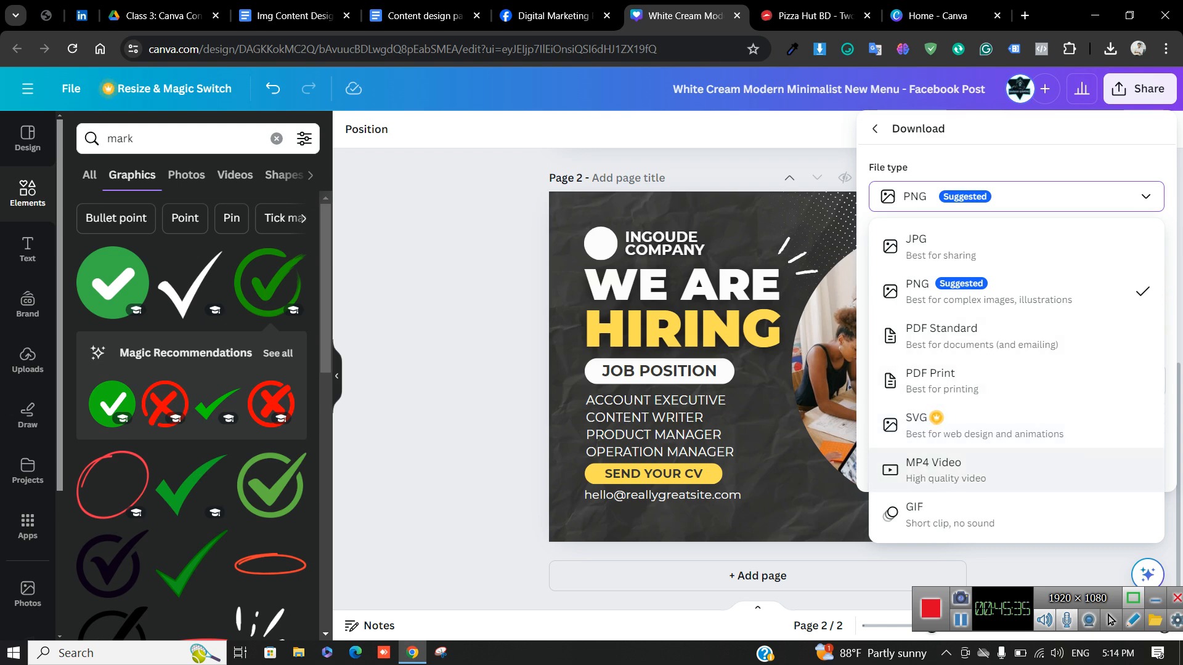
pyautogui.press('Escape')
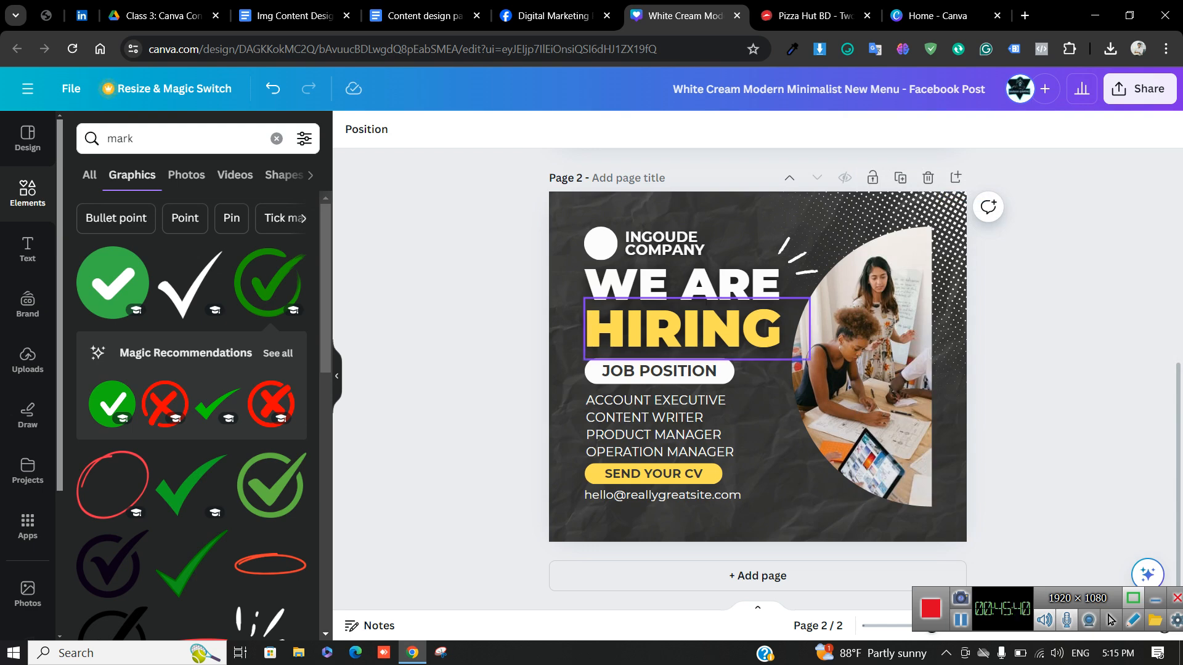
# Download only Page 1 as PNG by unchecking Page 2 under Select pages
pyautogui.click(1140, 88)
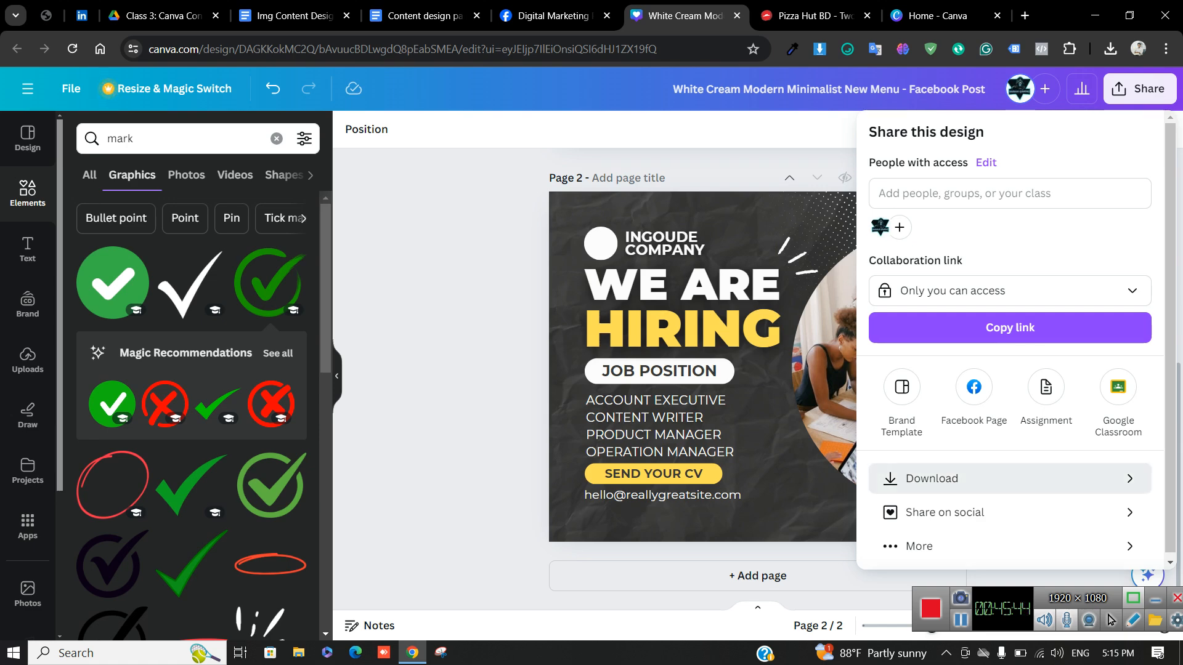
pyautogui.click(931, 478)
pyautogui.click(889, 380)
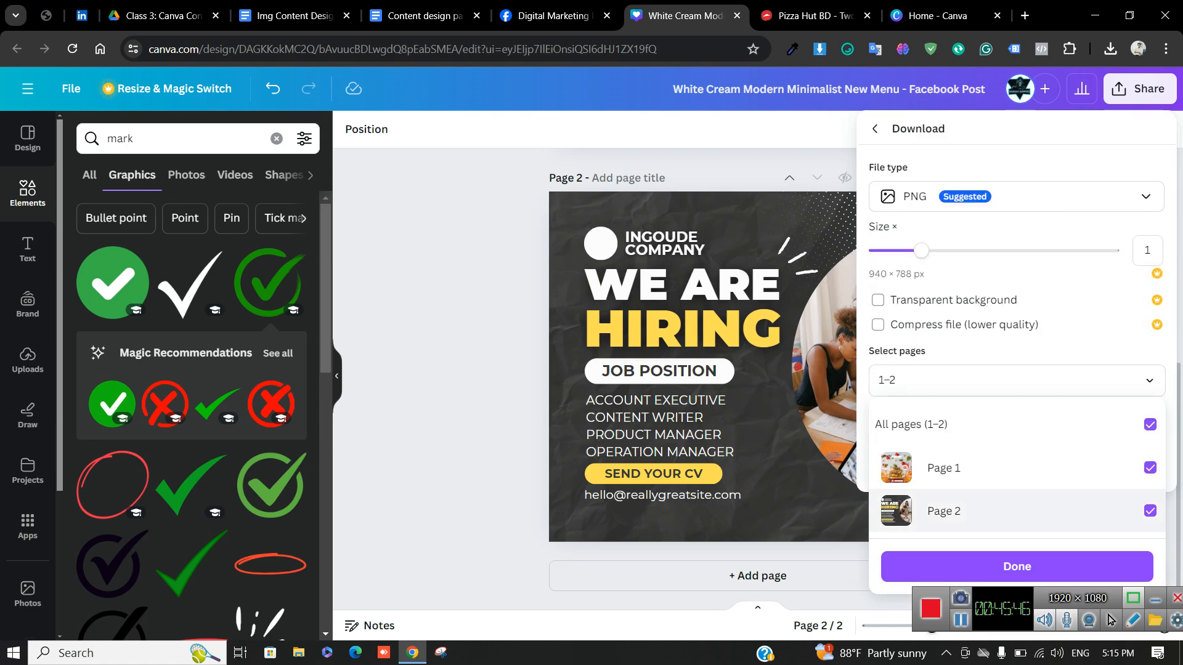
pyautogui.click(1150, 511)
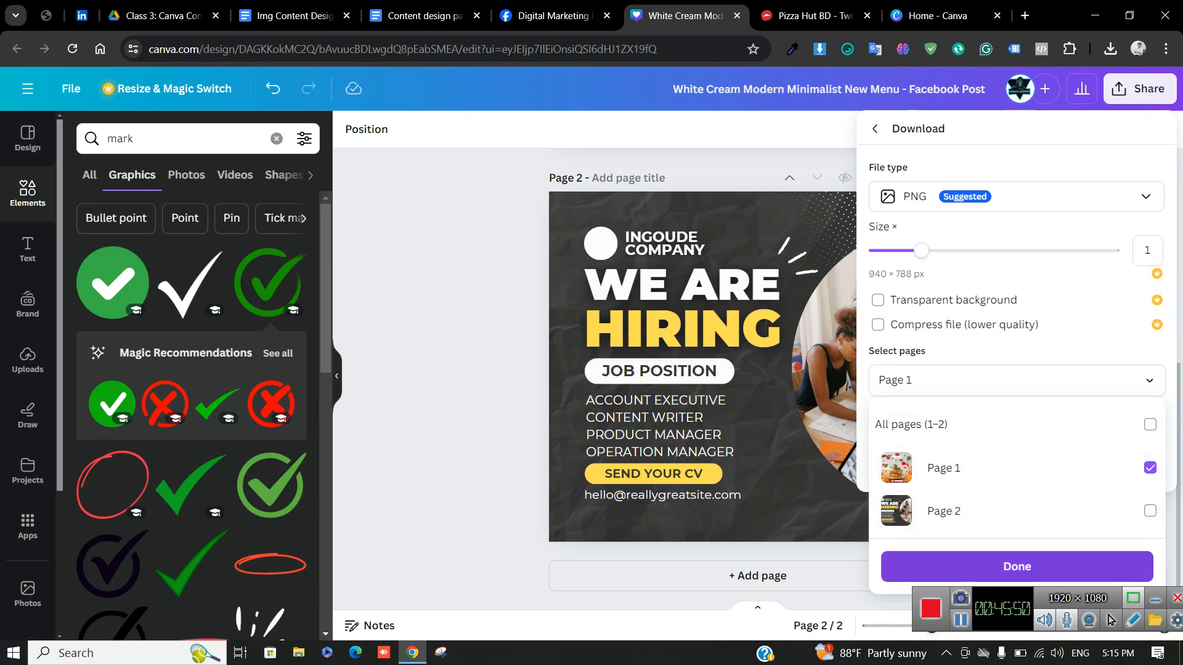
pyautogui.click(1016, 567)
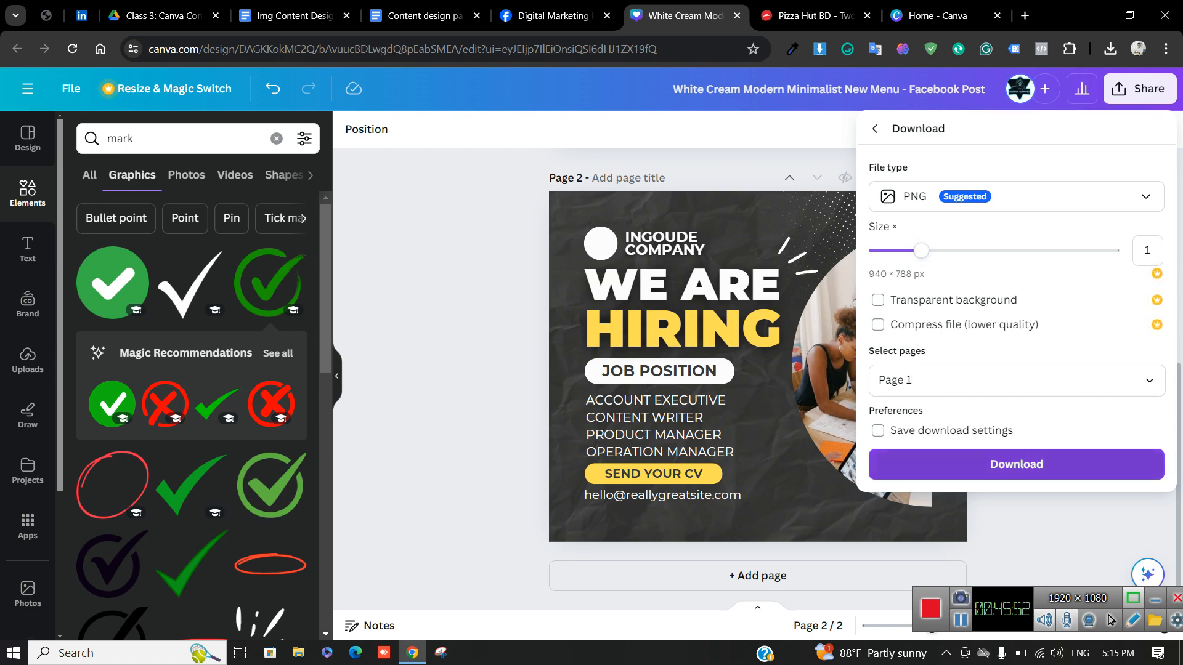
pyautogui.click(1017, 463)
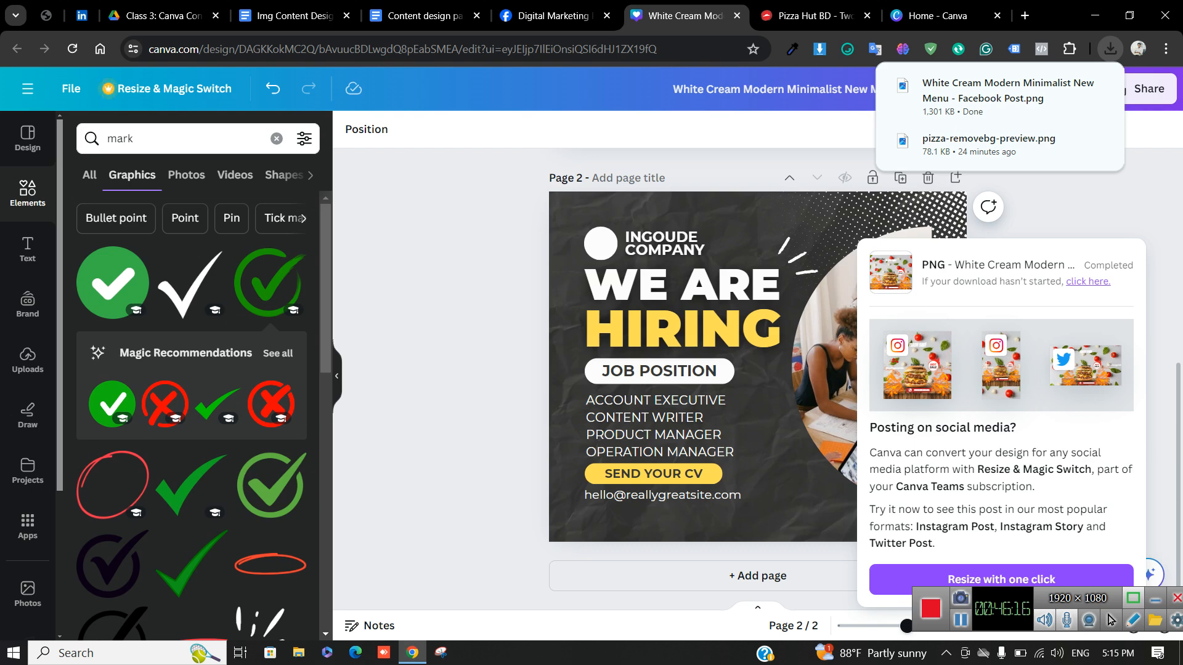
# Check the downloaded PNG in the image viewer, then delete the Pizza Hut flash-sale page
pyautogui.click(992, 91)
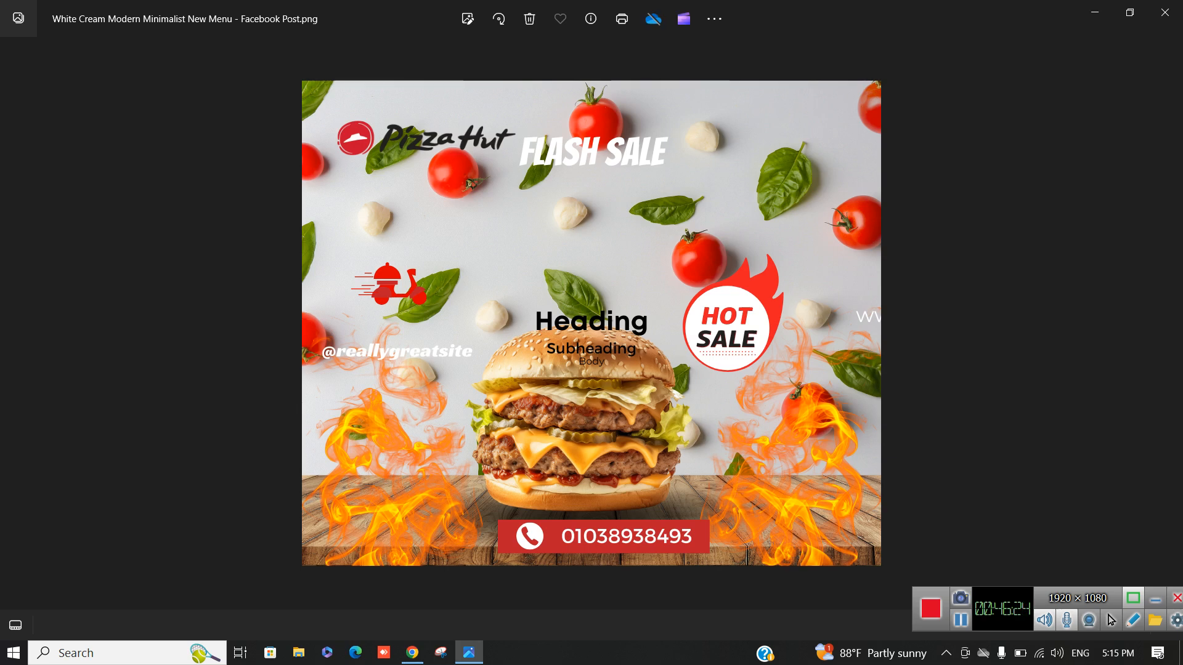
pyautogui.click(1164, 13)
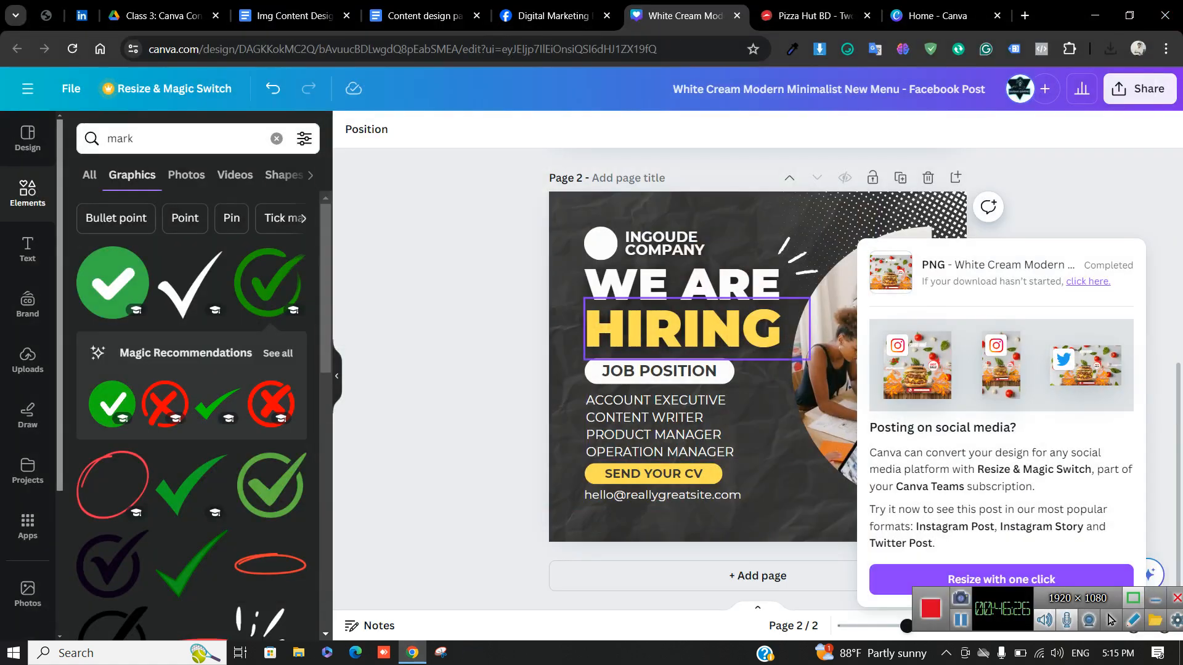
pyautogui.scroll(6, 739, 370)
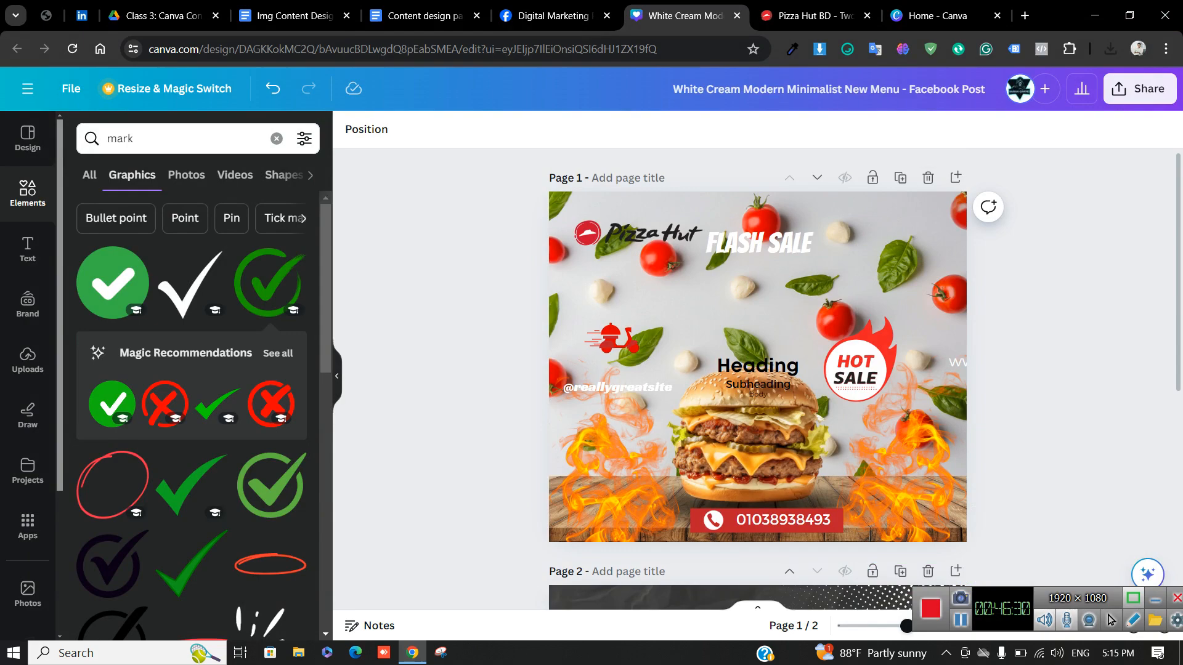
pyautogui.click(928, 178)
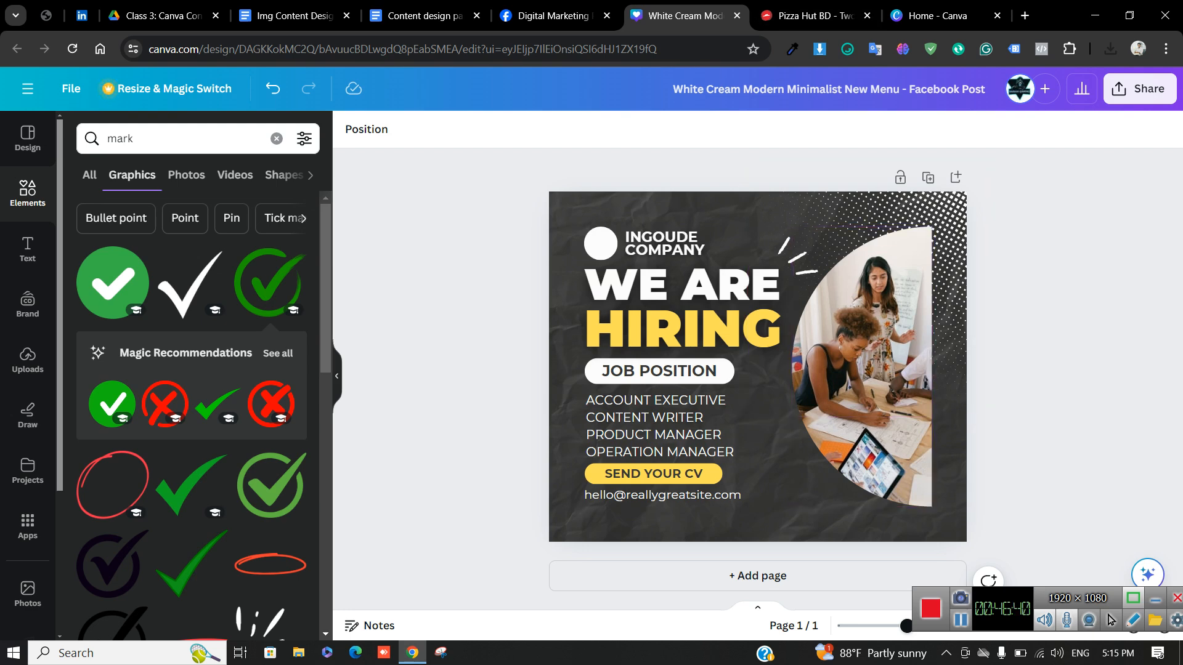
# Set the collaboration link to Anyone with the link with Can edit access, and copy it
pyautogui.click(1140, 88)
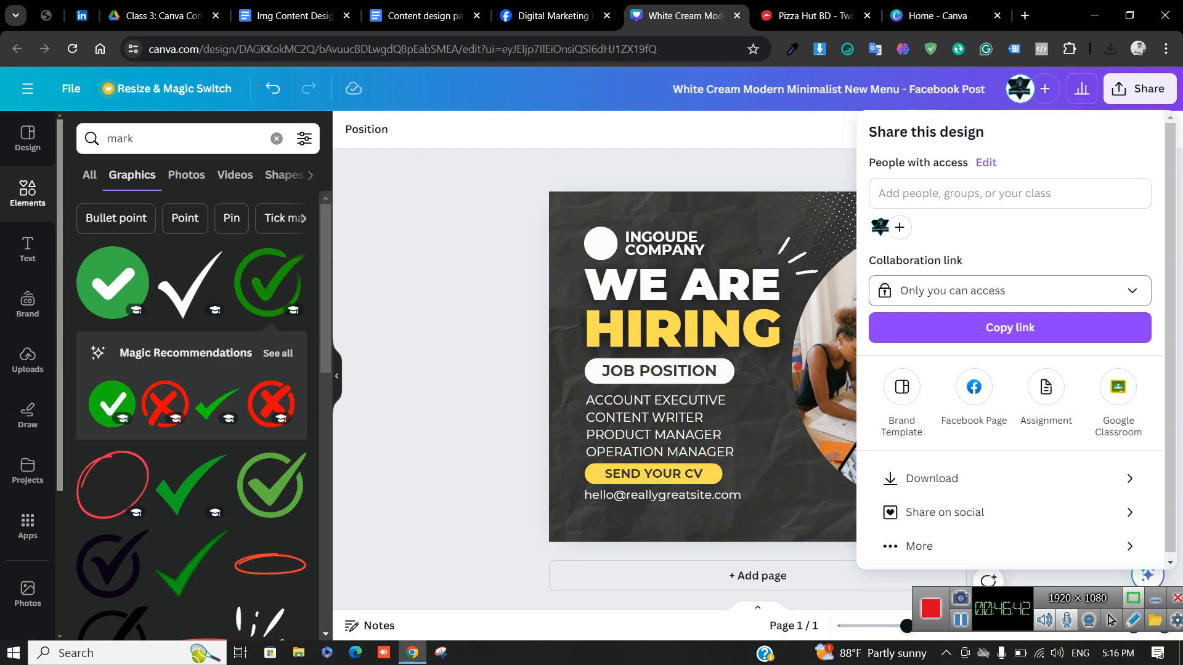
pyautogui.click(1010, 291)
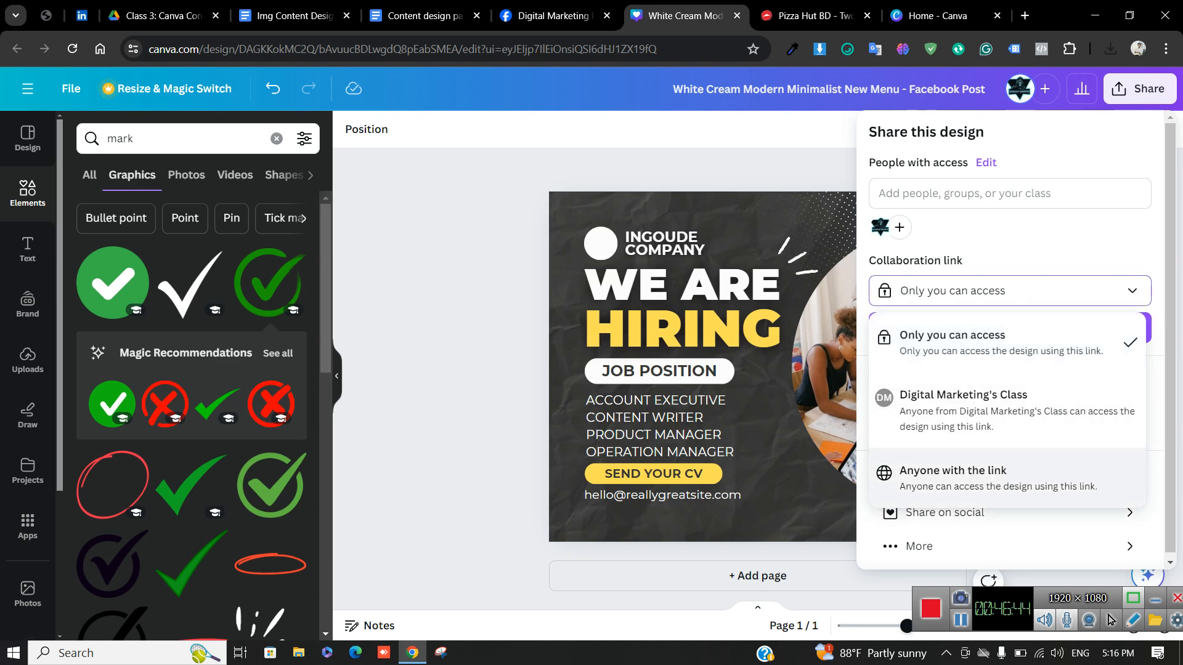
pyautogui.click(953, 478)
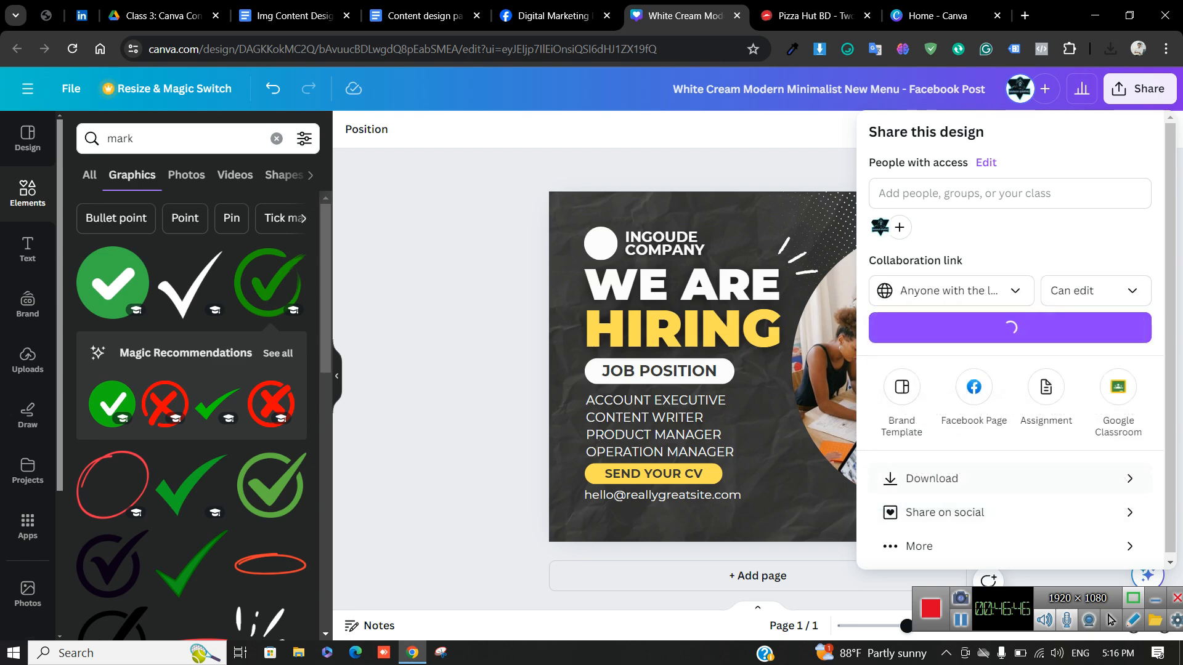
pyautogui.click(1096, 291)
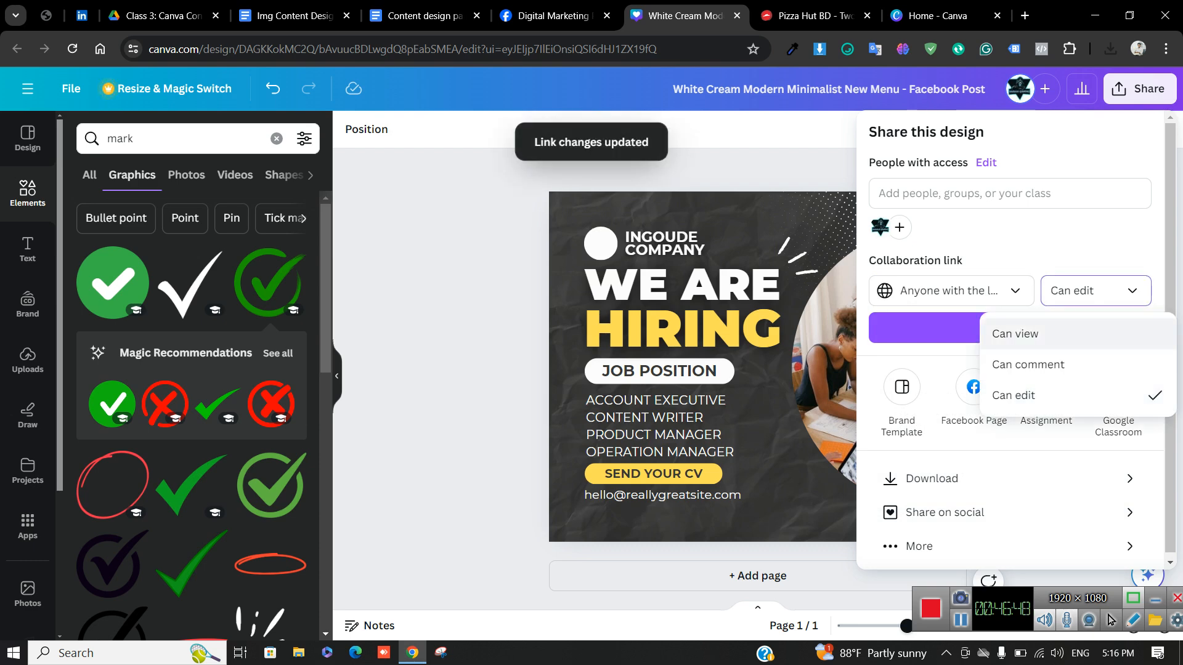
pyautogui.click(1014, 333)
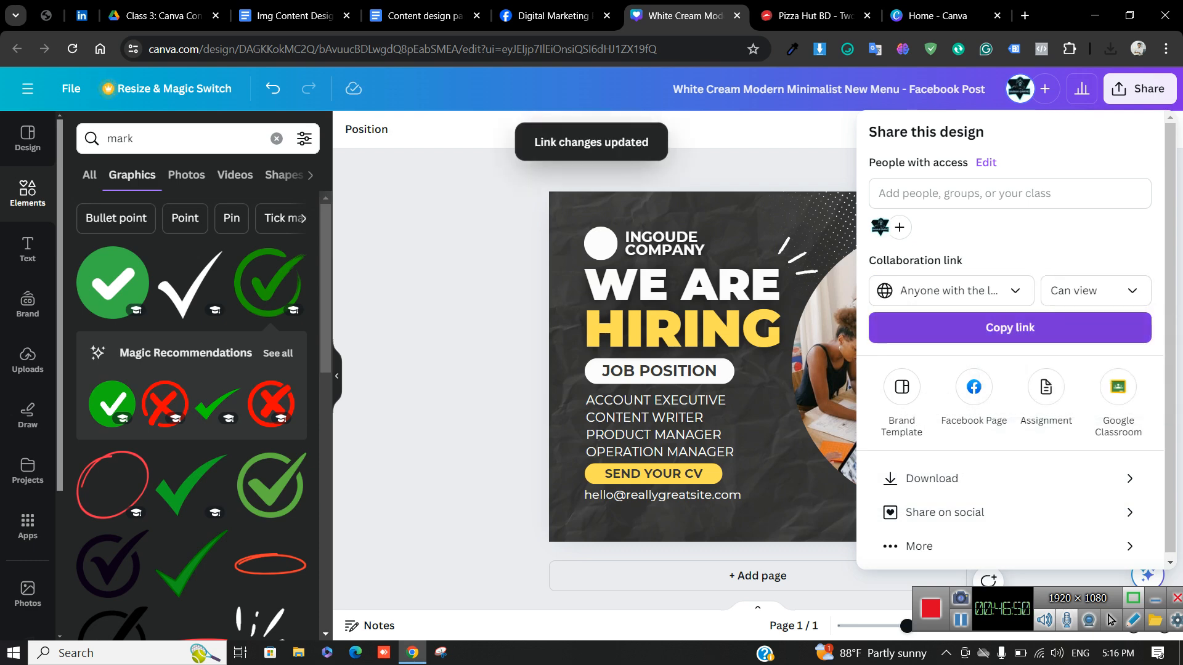
pyautogui.click(1095, 291)
pyautogui.click(1028, 365)
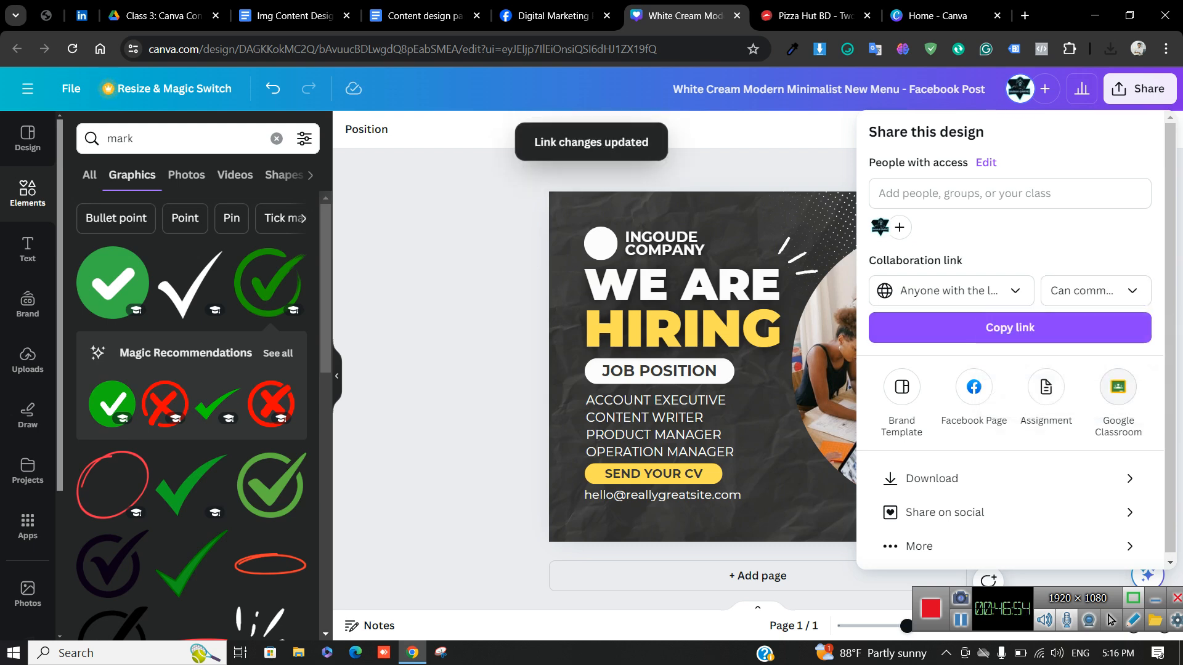
pyautogui.click(1095, 292)
pyautogui.click(1013, 396)
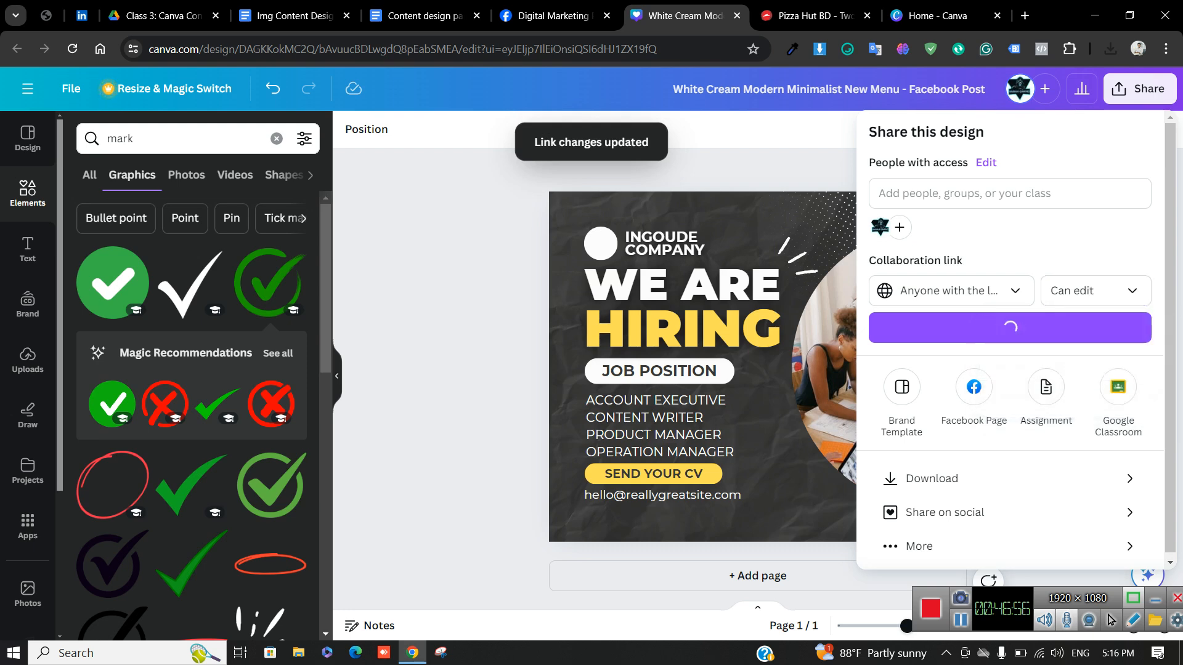
pyautogui.click(1010, 328)
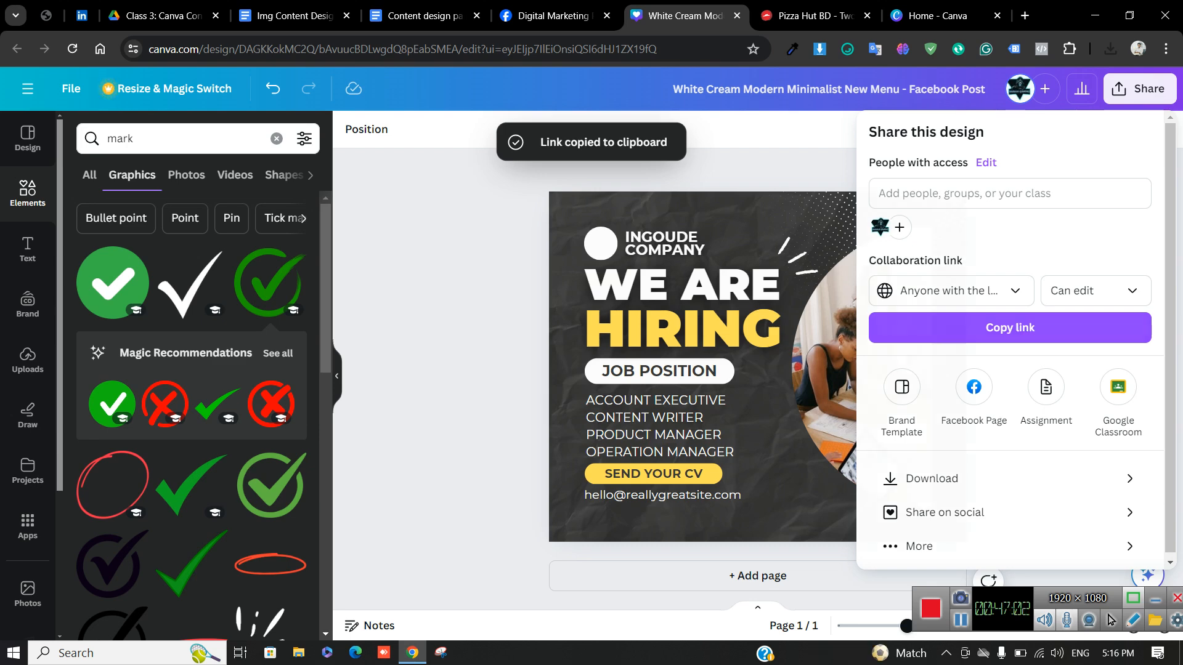
pyautogui.click(709, 333)
# Delete the HIRING heading and drag WE ARE off the page
pyautogui.click(708, 330)
pyautogui.press('Delete')
pyautogui.click(696, 292)
pyautogui.moveTo(733, 286); pyautogui.dragTo(342, 385)
# Make the JOB POSITION text white, then go to the Google Docs notes
pyautogui.click(662, 372)
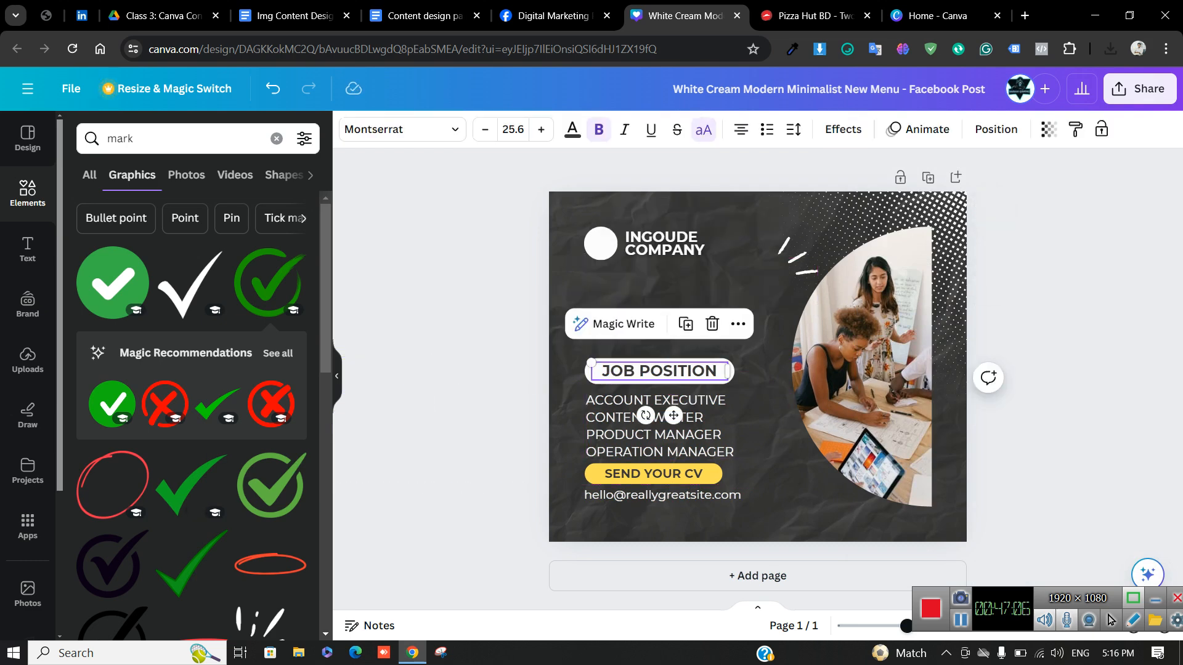
pyautogui.click(572, 130)
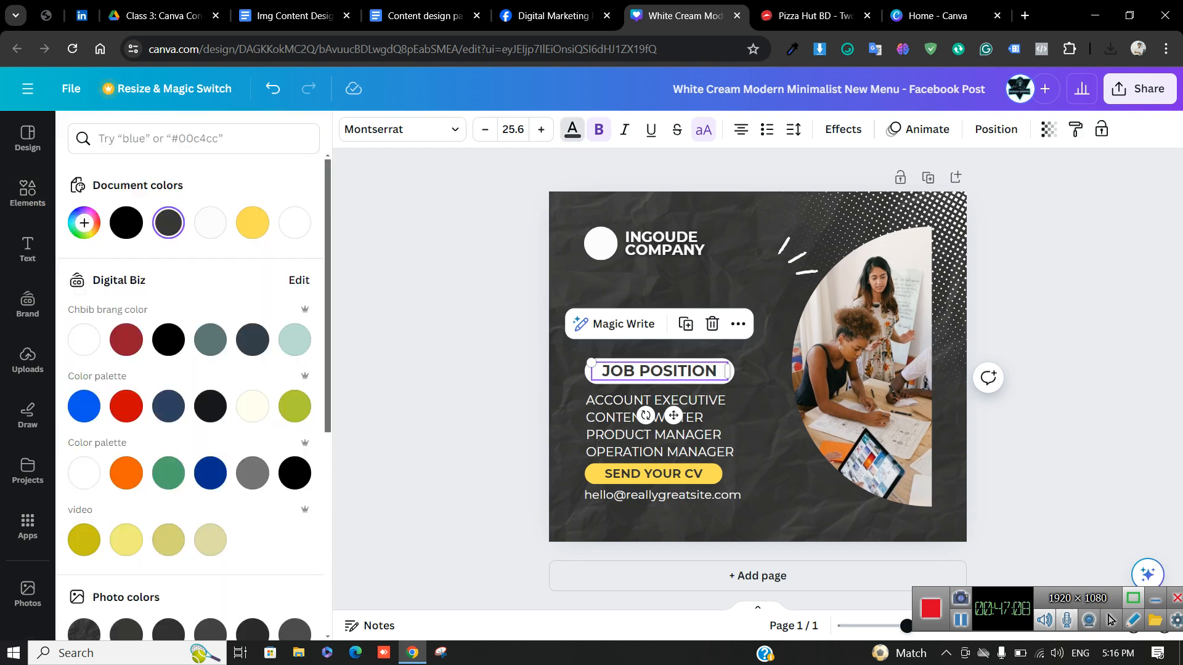
pyautogui.click(295, 223)
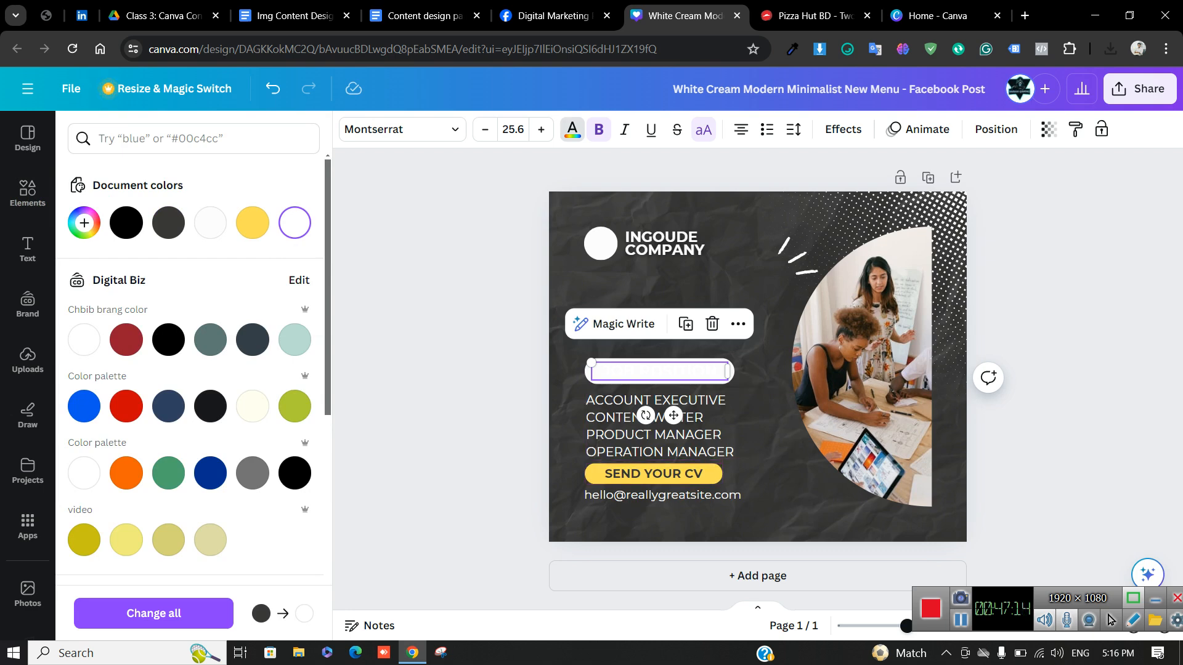
pyautogui.click(573, 130)
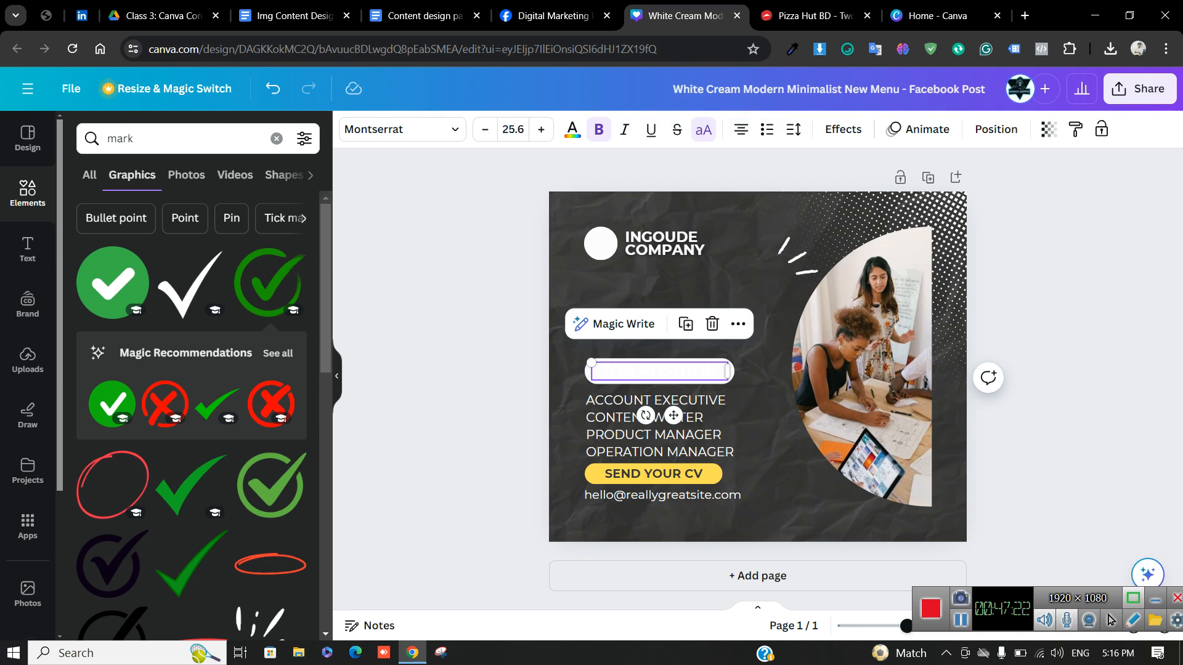
pyautogui.click(1044, 395)
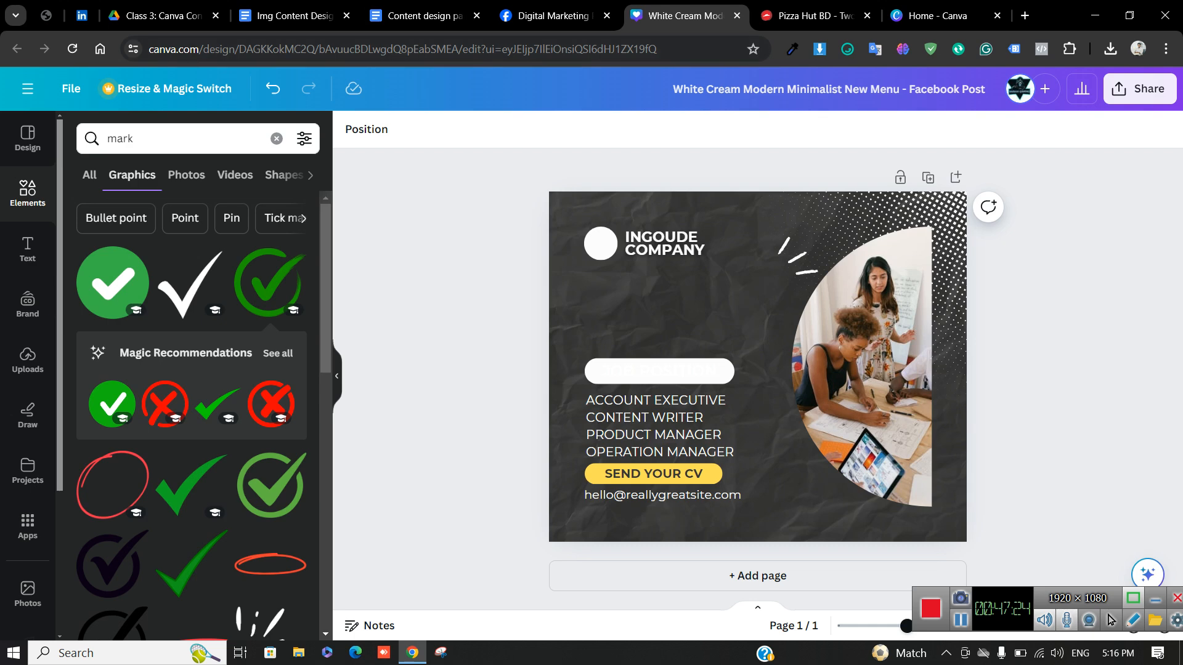
pyautogui.click(295, 16)
# Cycle through the Facebook, Canva design and Google Docs tabs, ending on the Home - Canva tab
pyautogui.click(424, 16)
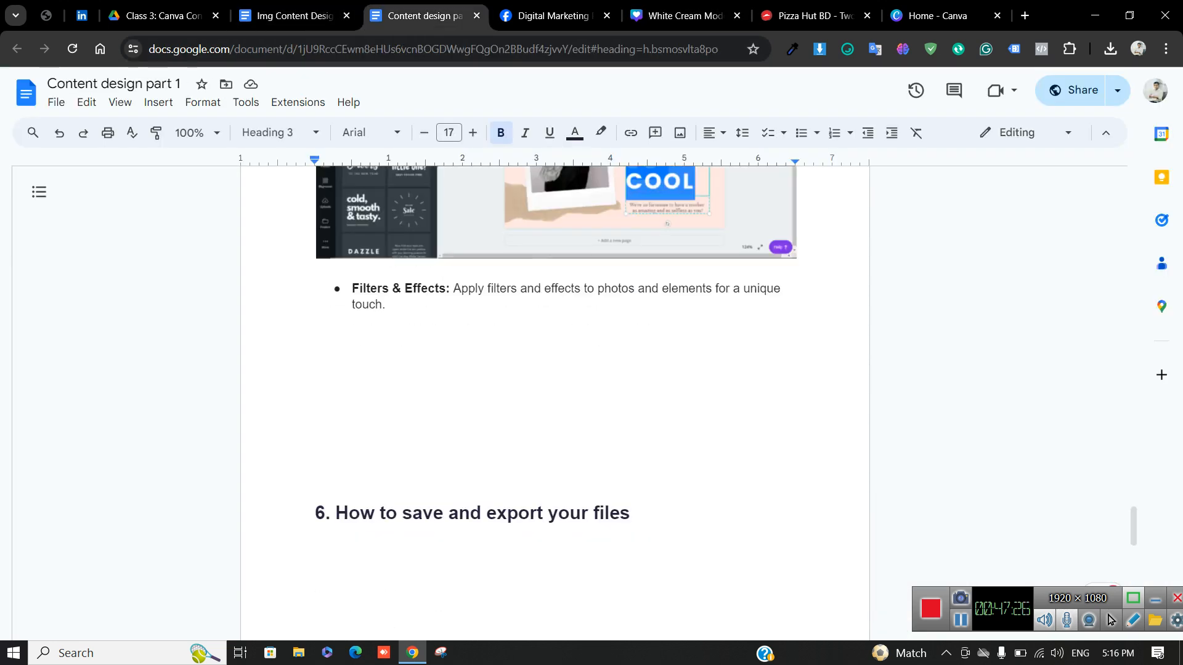
pyautogui.click(549, 16)
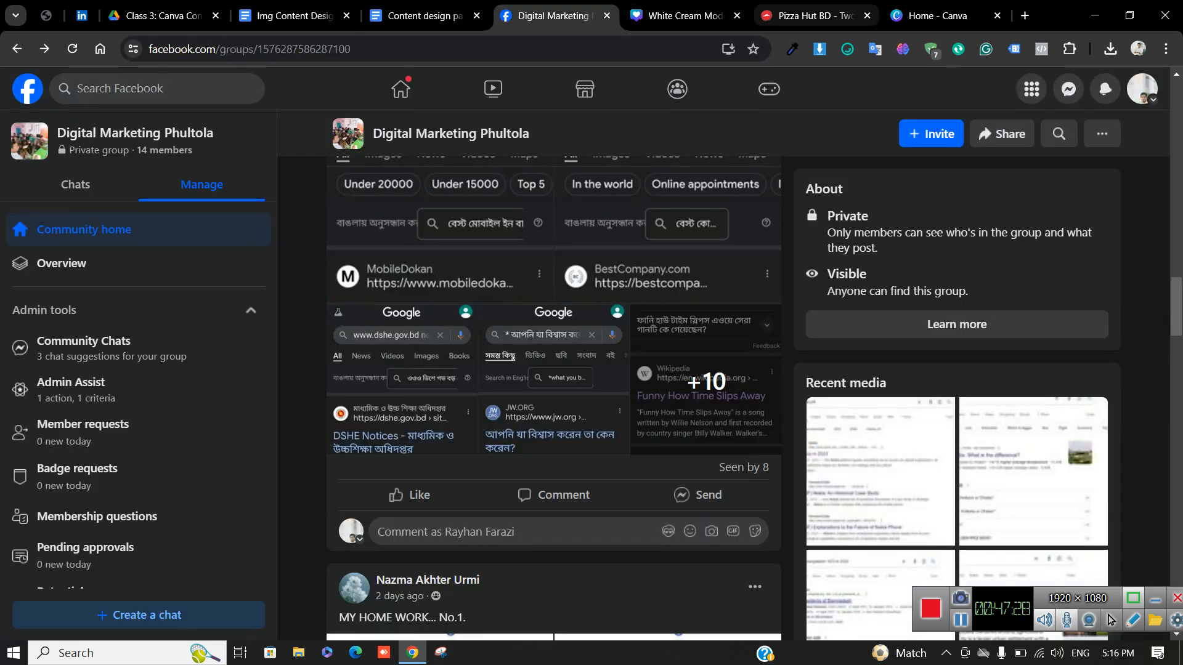
pyautogui.click(684, 16)
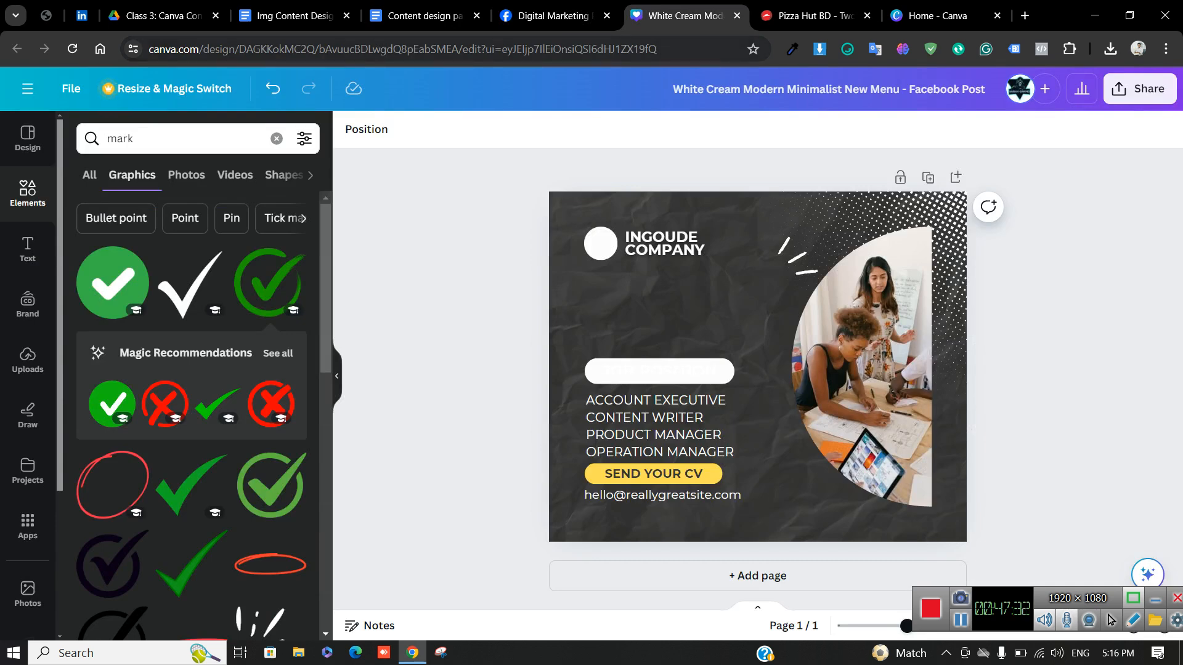
pyautogui.click(425, 16)
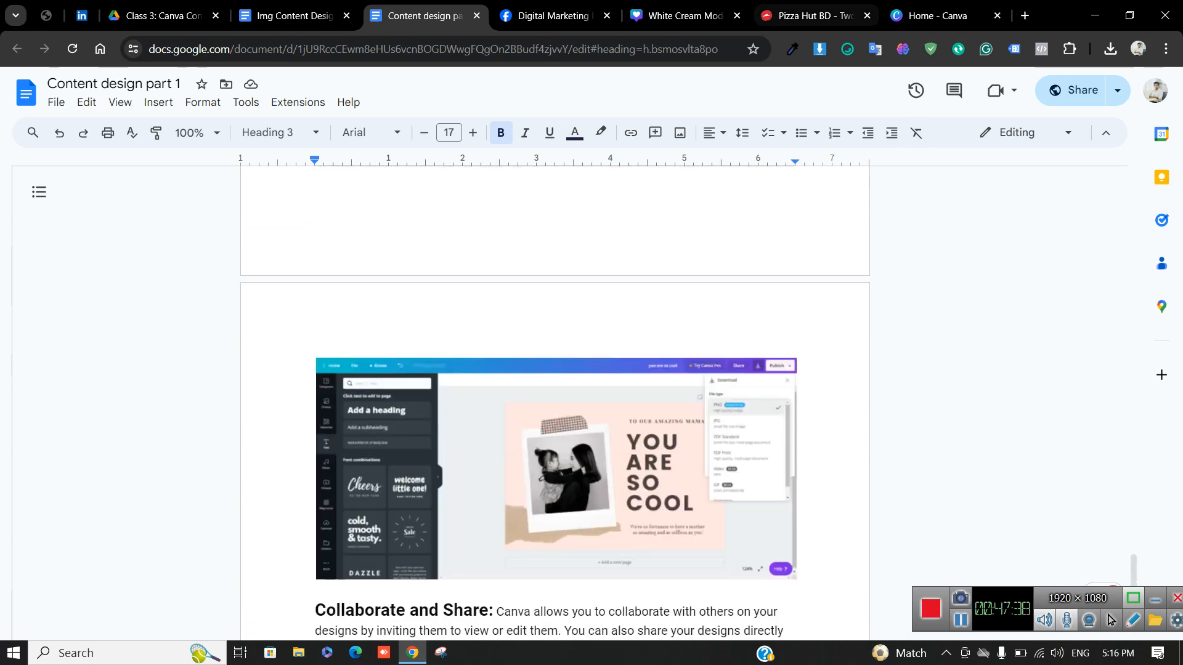
pyautogui.click(814, 16)
pyautogui.click(942, 16)
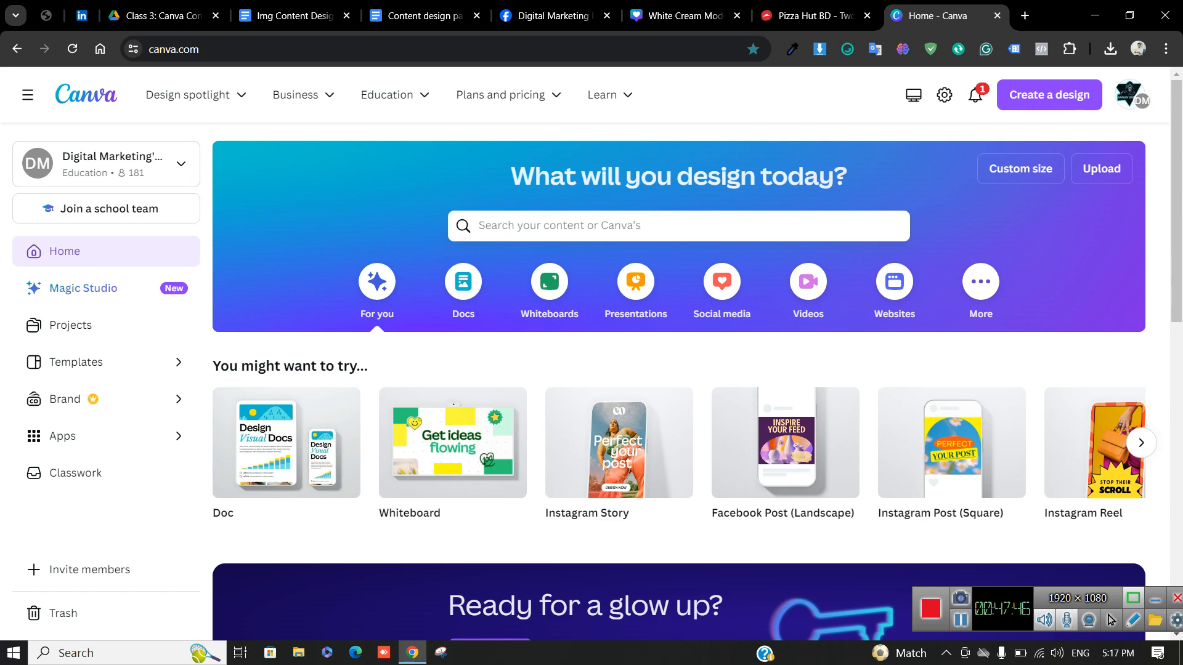
# Open a new tab, scroll through the Canva home page's design options, then switch to the blank tab
pyautogui.click(1025, 15)
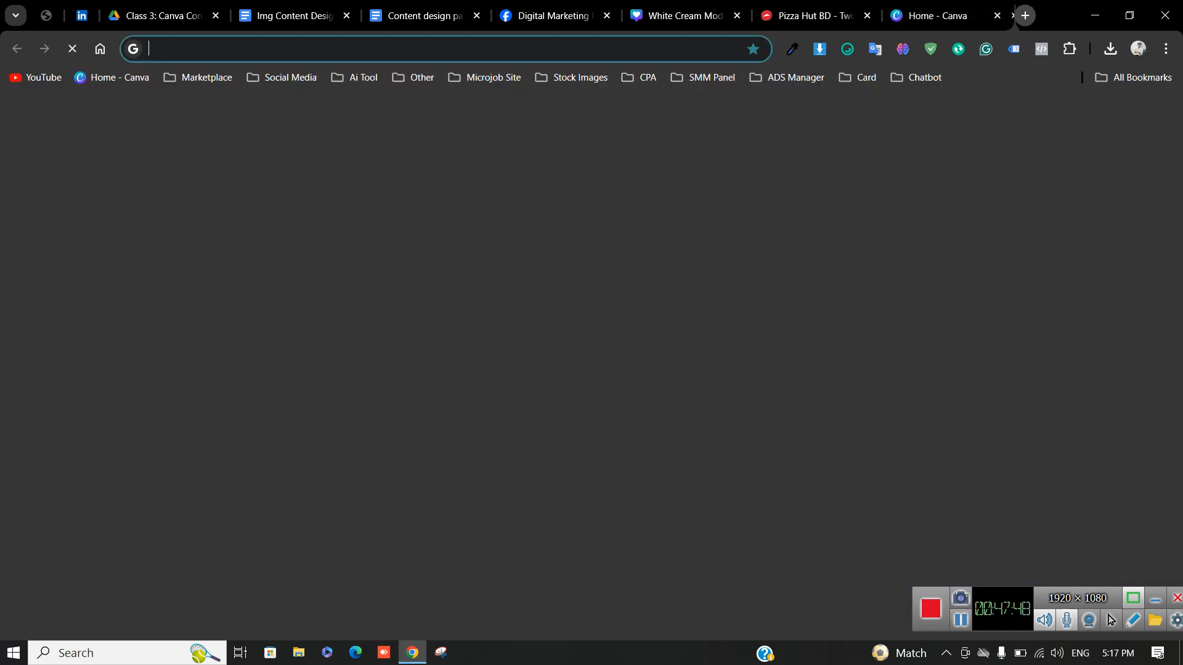
pyautogui.click(839, 15)
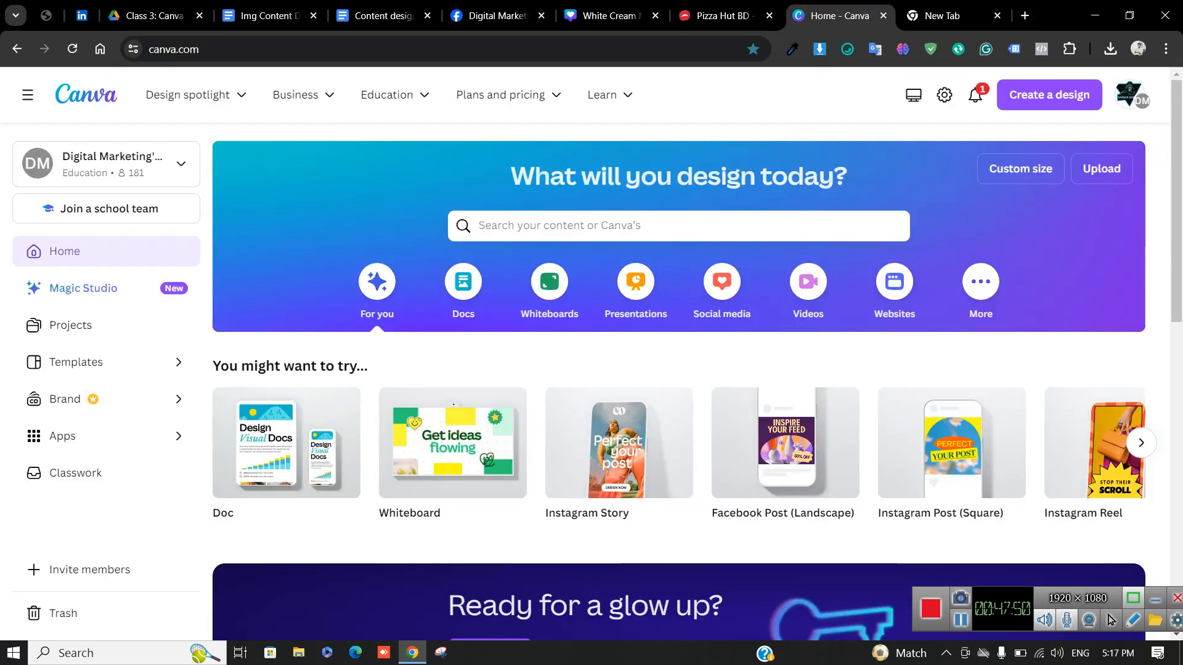
pyautogui.scroll(-5, 678, 382)
pyautogui.scroll(5, 678, 382)
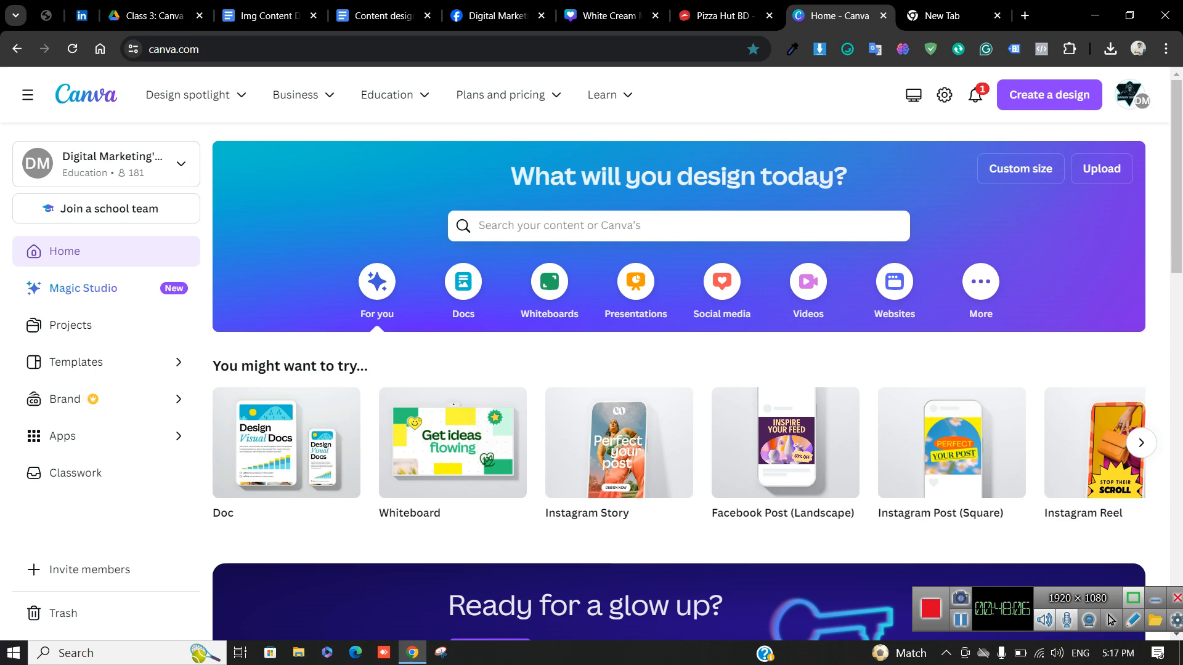
pyautogui.hotkey('ctrl', 'Tab')
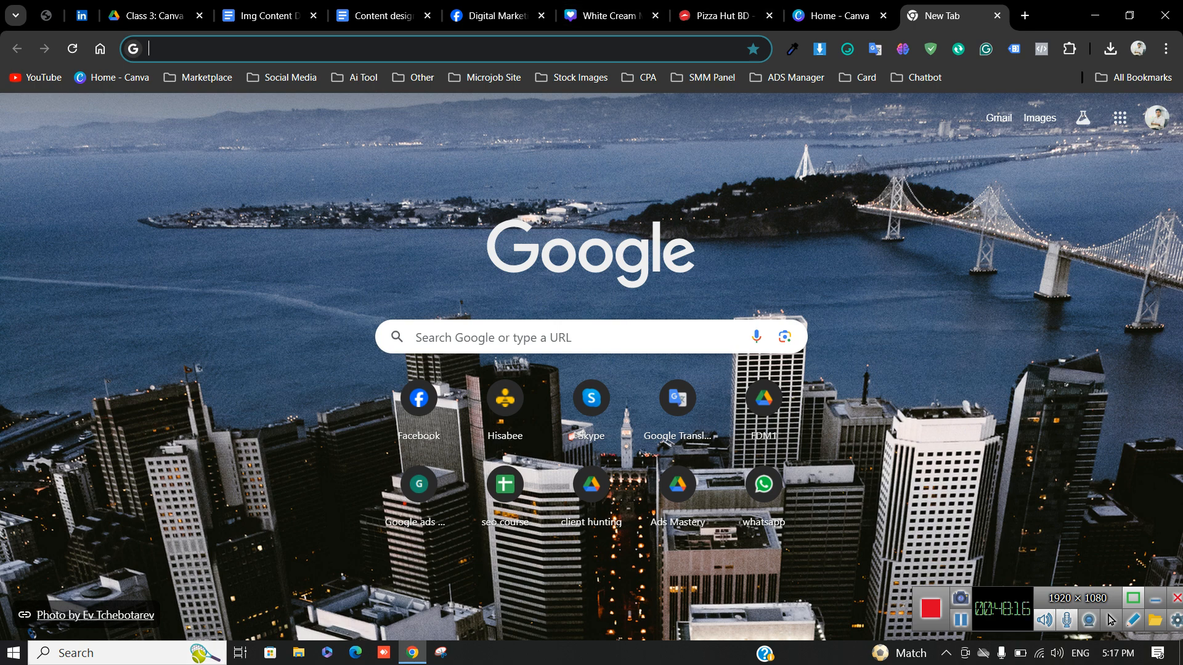
# Open daraz.com.bd, then search Google for 'best smm niche' in a second tab
pyautogui.write('daraz.com.bd')
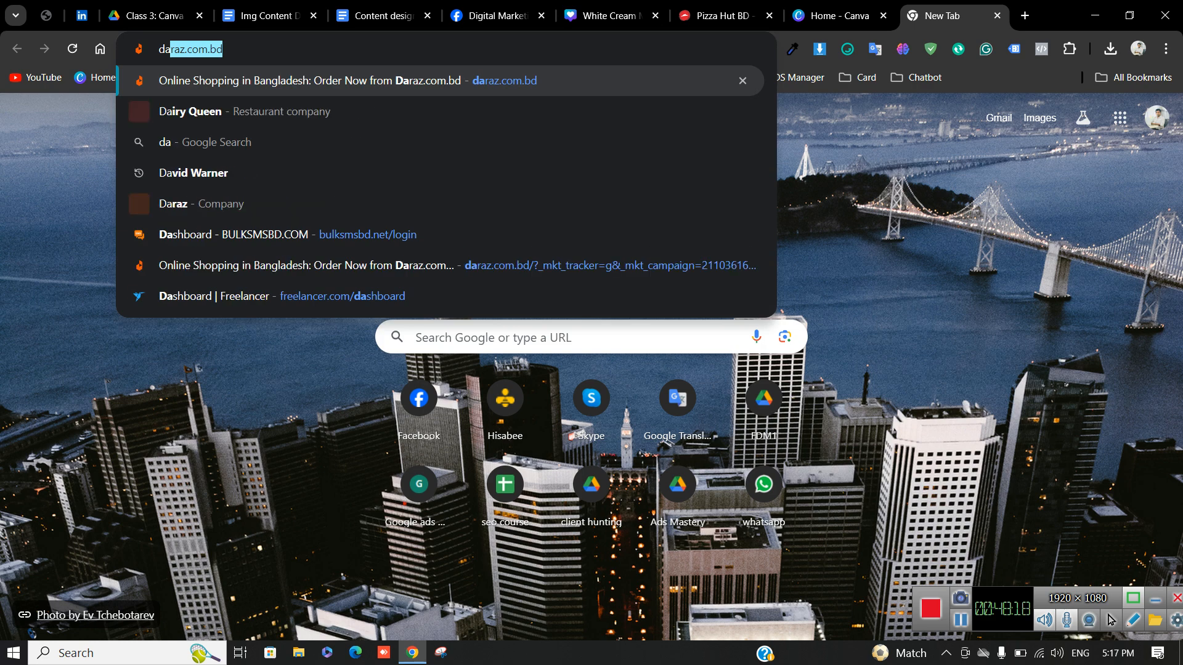
pyautogui.press('Return')
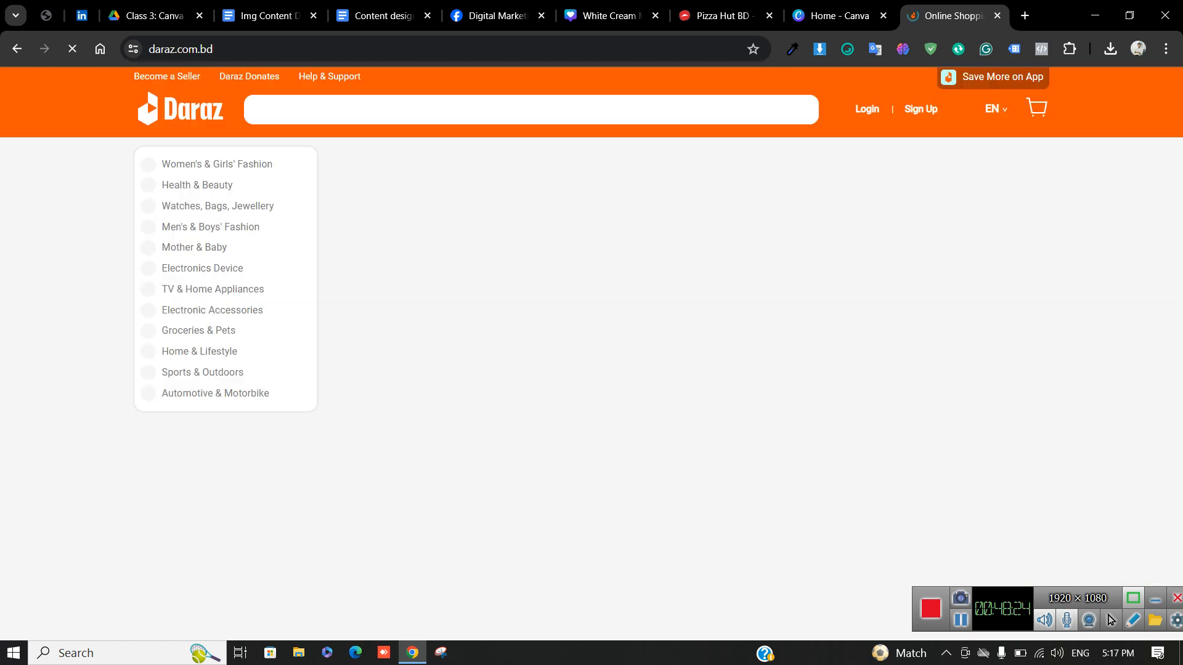
pyautogui.hotkey('ctrl', 't')
pyautogui.hotkey('ctrl', 't')
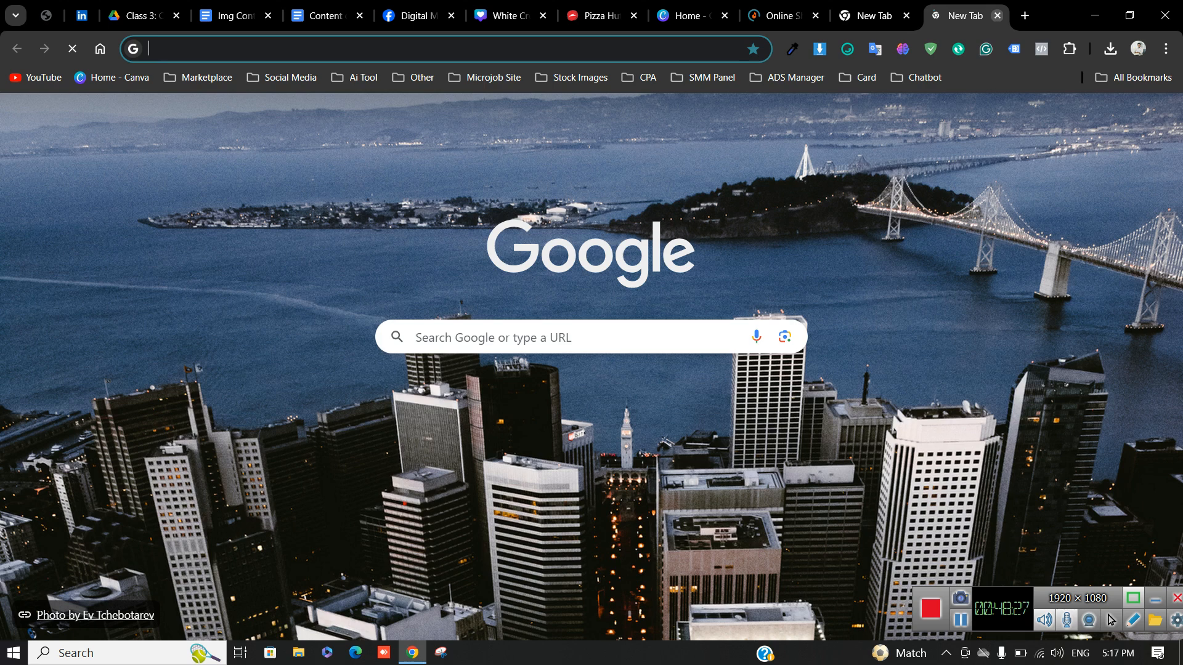
pyautogui.click(998, 15)
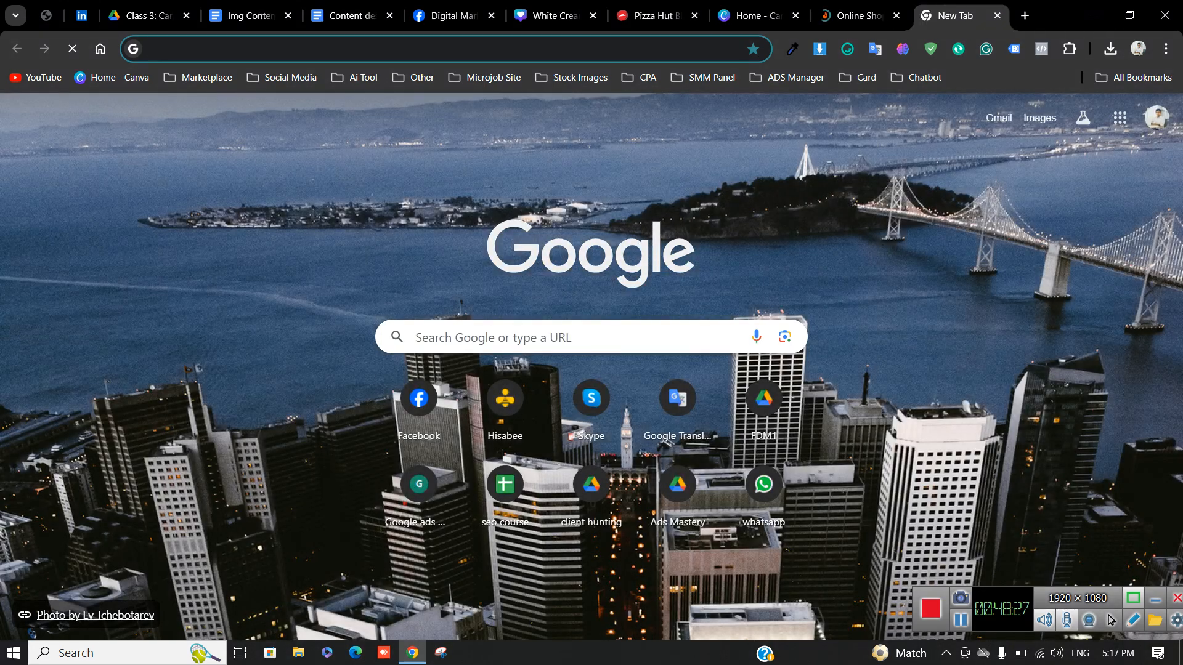
pyautogui.click(446, 49)
pyautogui.write('best ')
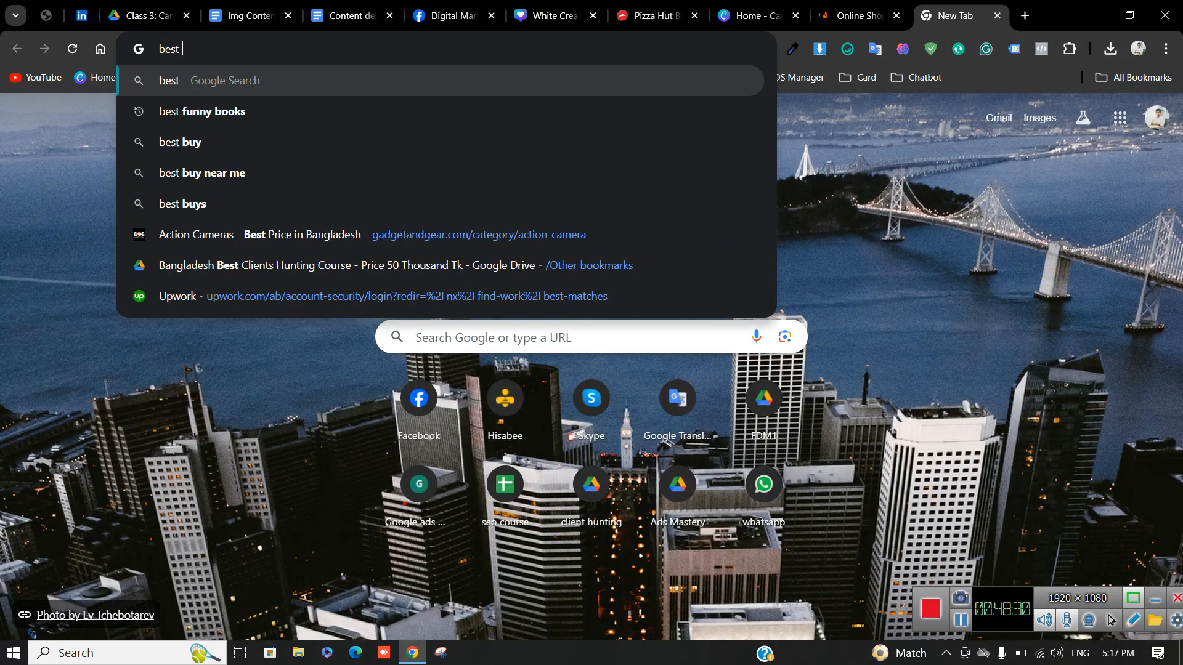
pyautogui.write('smm niche')
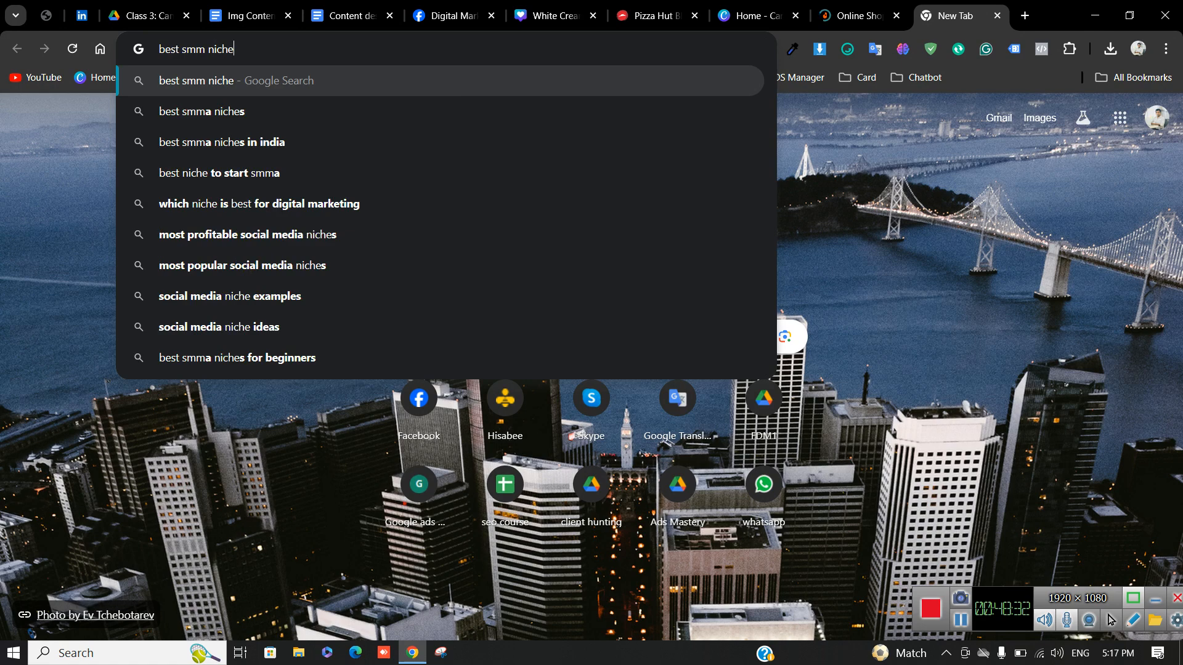
pyautogui.press('Return')
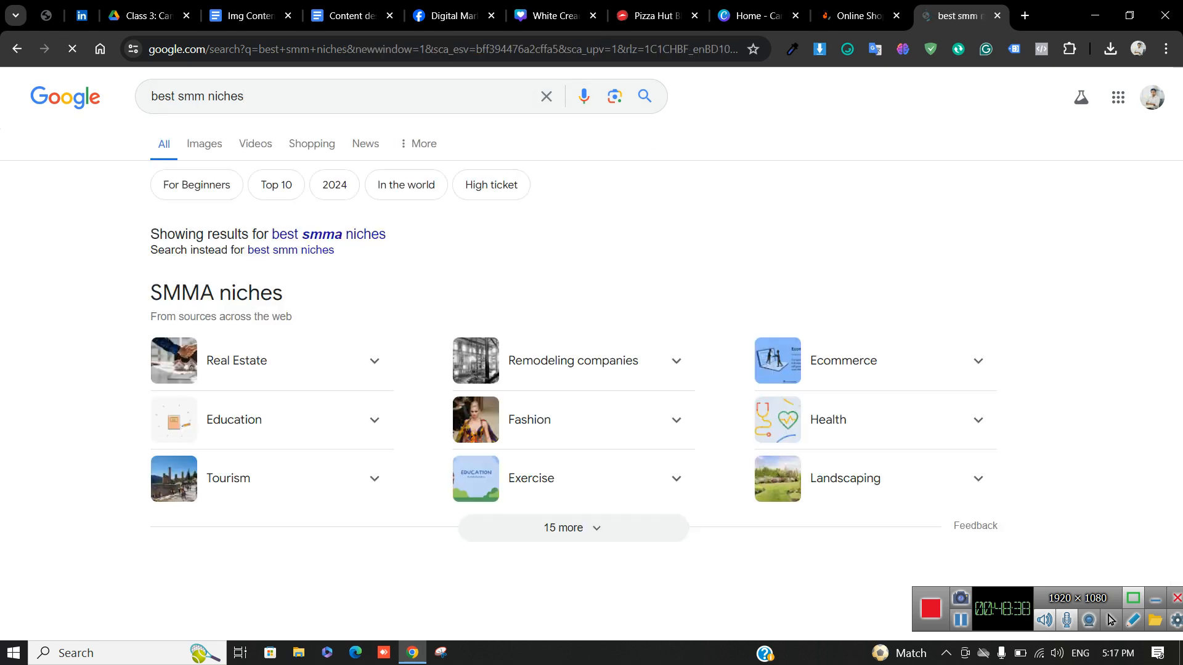
# Expand the Real Estate niche details and run a Google search for 'real estate'
pyautogui.scroll(-1, 592, 352)
pyautogui.scroll(-1, 592, 352)
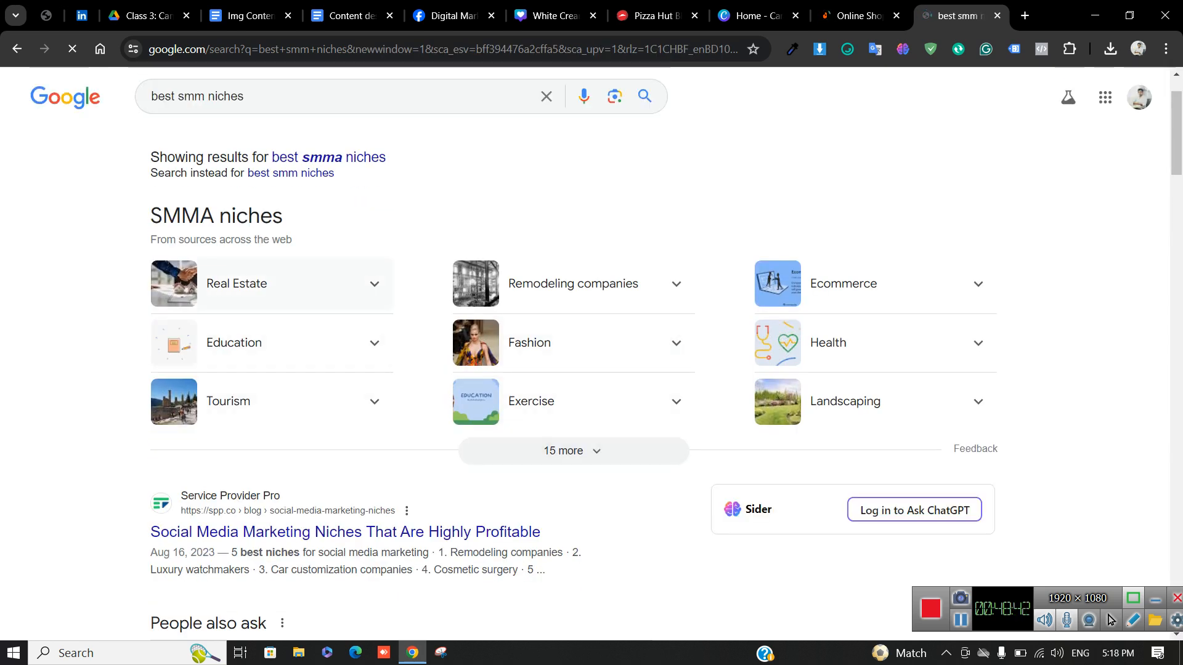
pyautogui.click(228, 283)
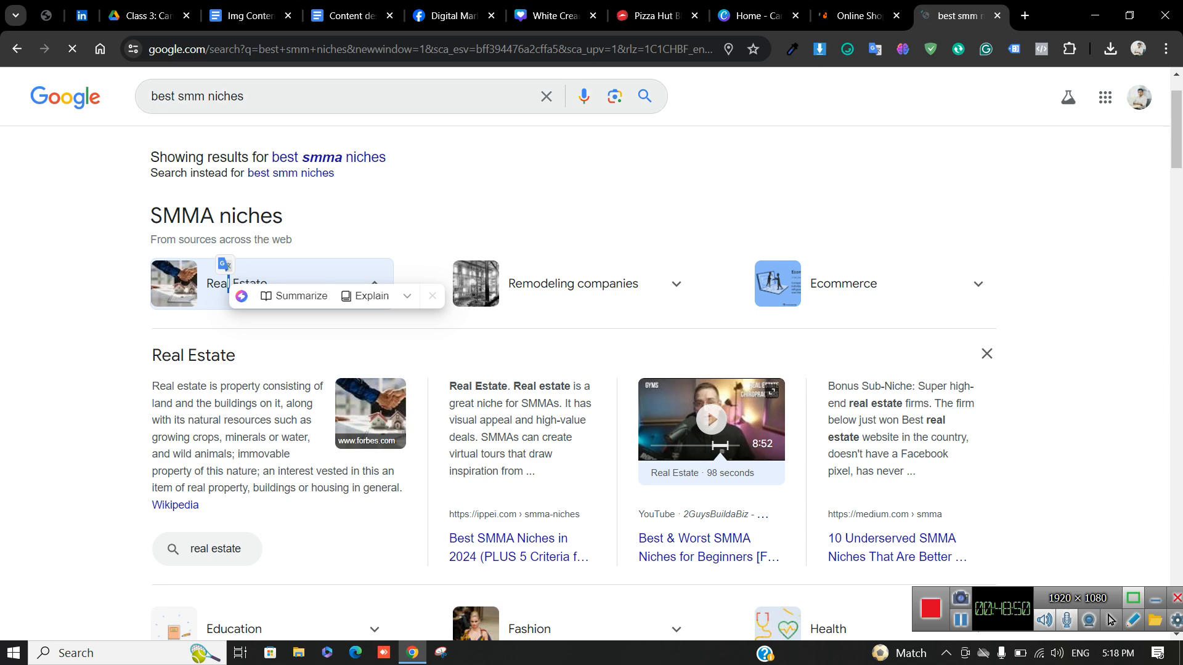
pyautogui.click(194, 96)
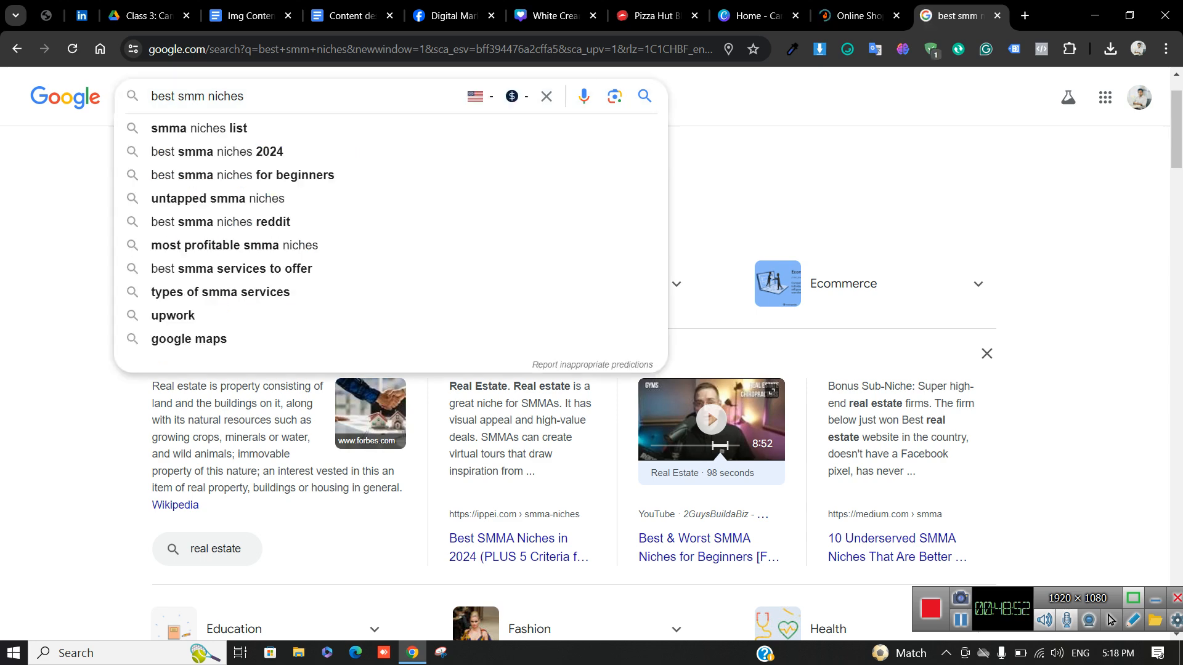
pyautogui.press('Escape')
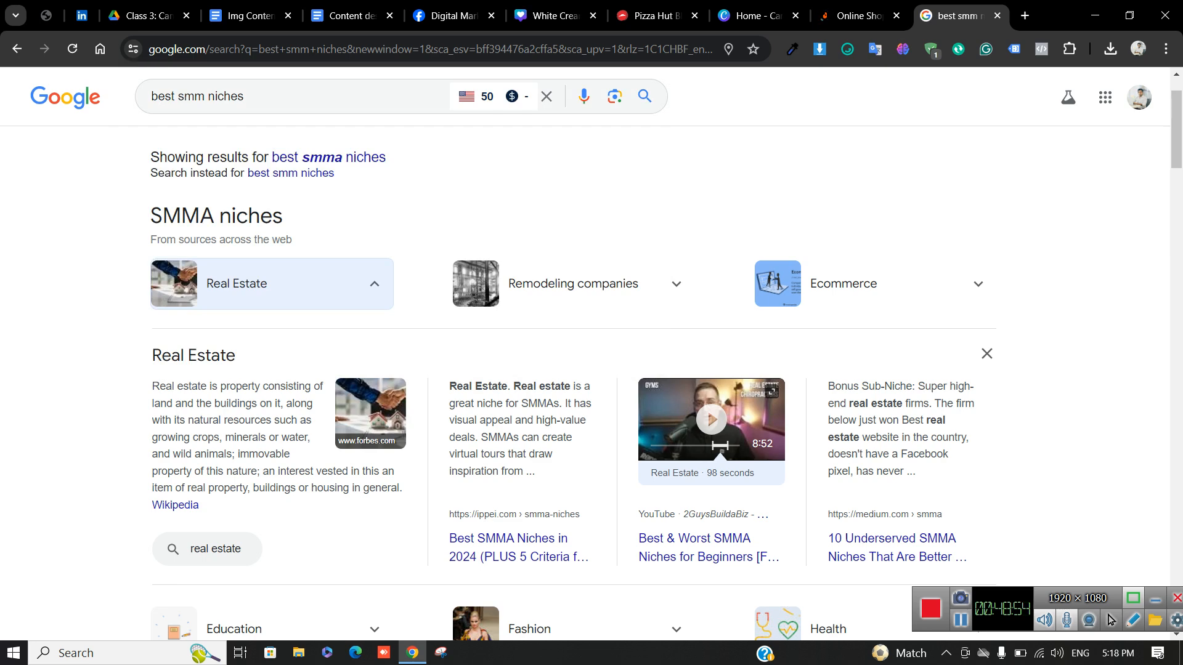
pyautogui.click(193, 355)
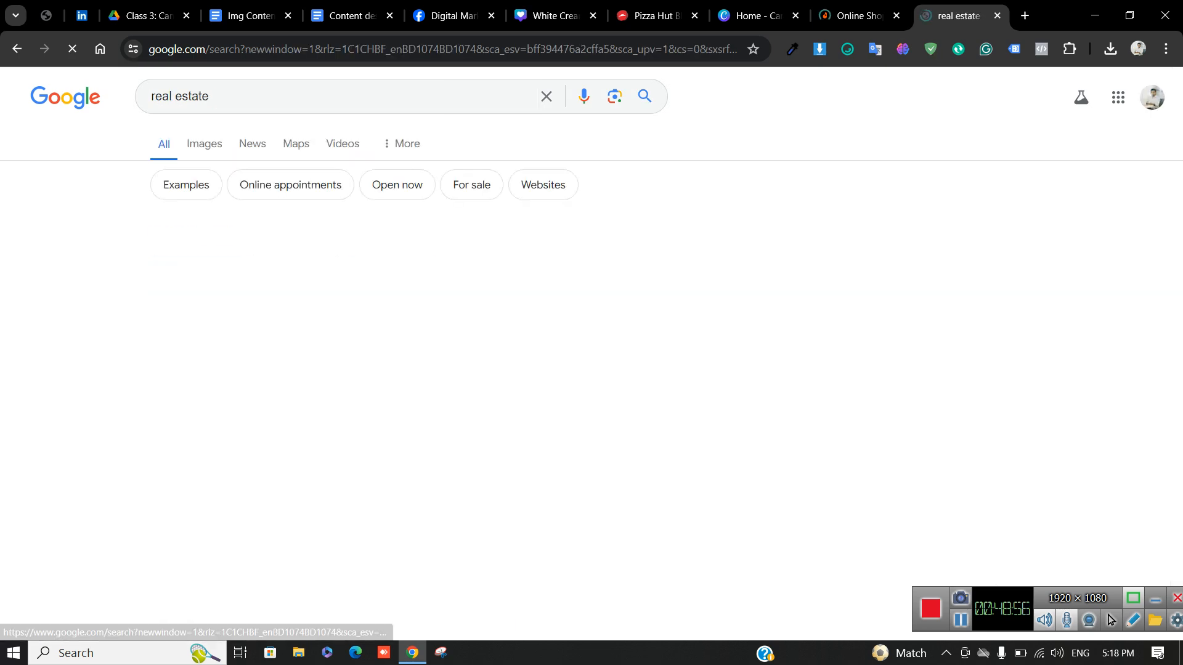
# Open the Investopedia real estate article, then close it and the results tab
pyautogui.scroll(-4, 194, 356)
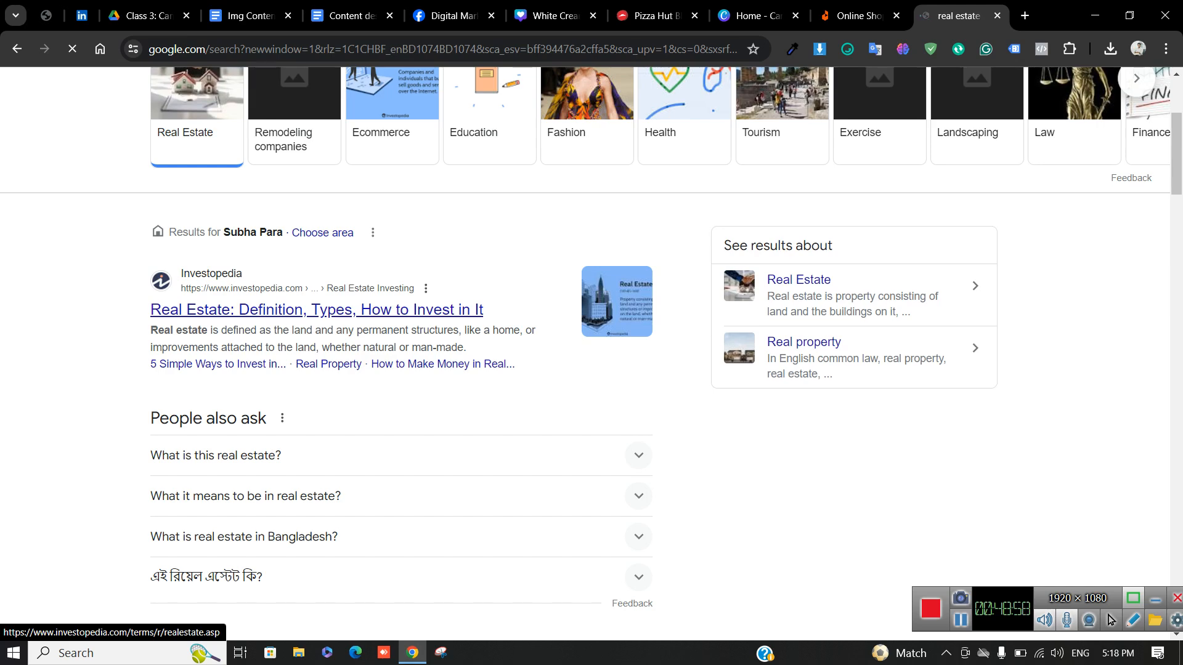
pyautogui.click(316, 310)
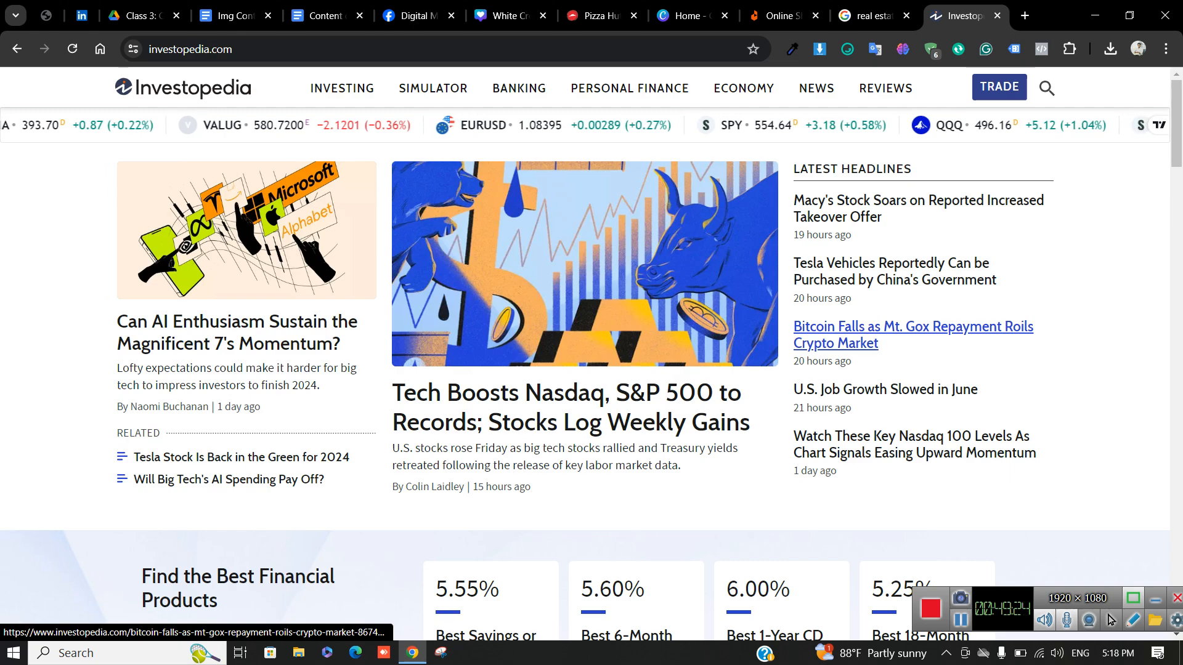
pyautogui.hotkey('ctrl', 'w')
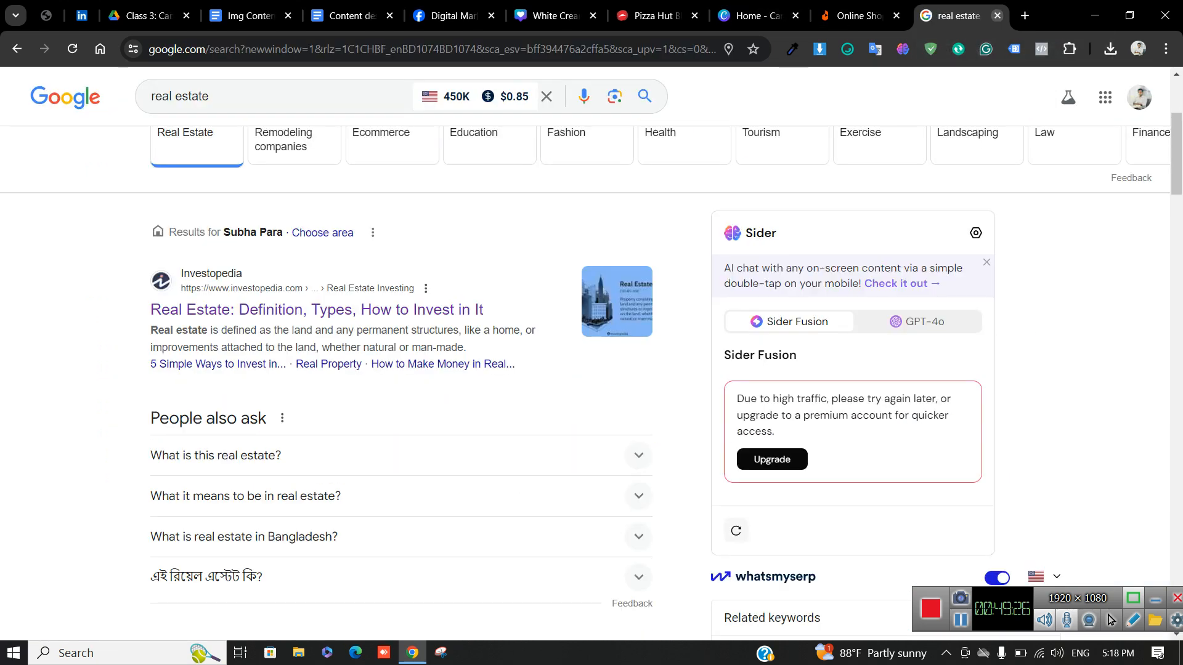
pyautogui.hotkey('ctrl', 'w')
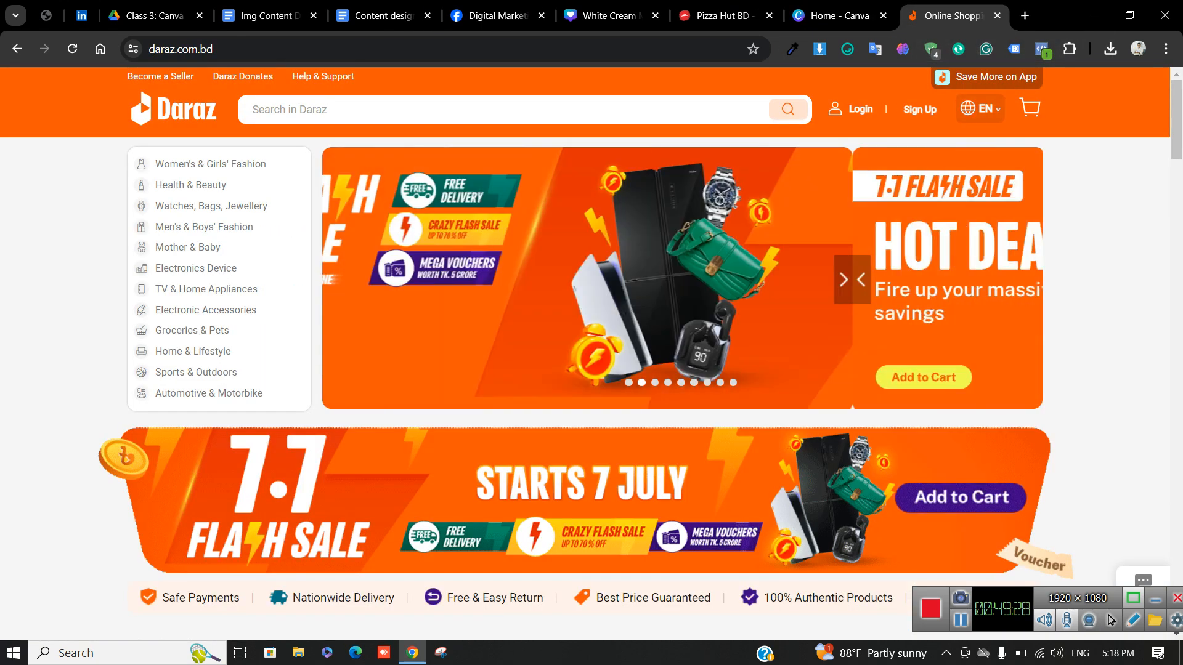
# Scroll through the Daraz flash sale banners and open a new blank tab beside it
pyautogui.scroll(-3, 748, 241)
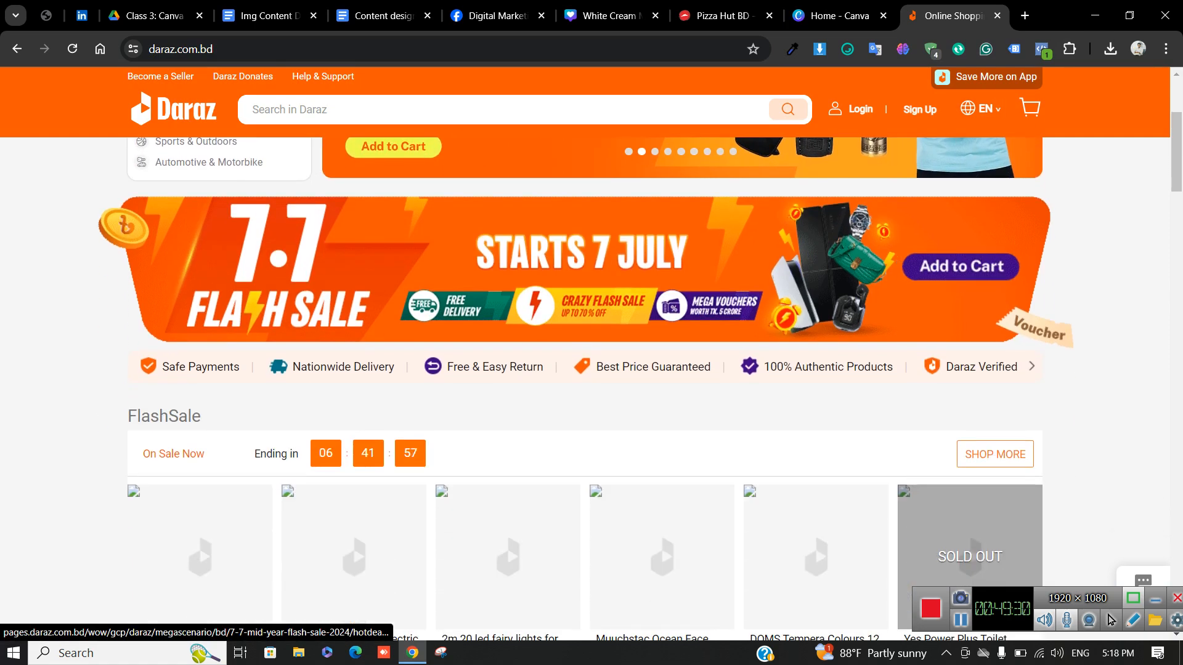
pyautogui.scroll(3, 749, 240)
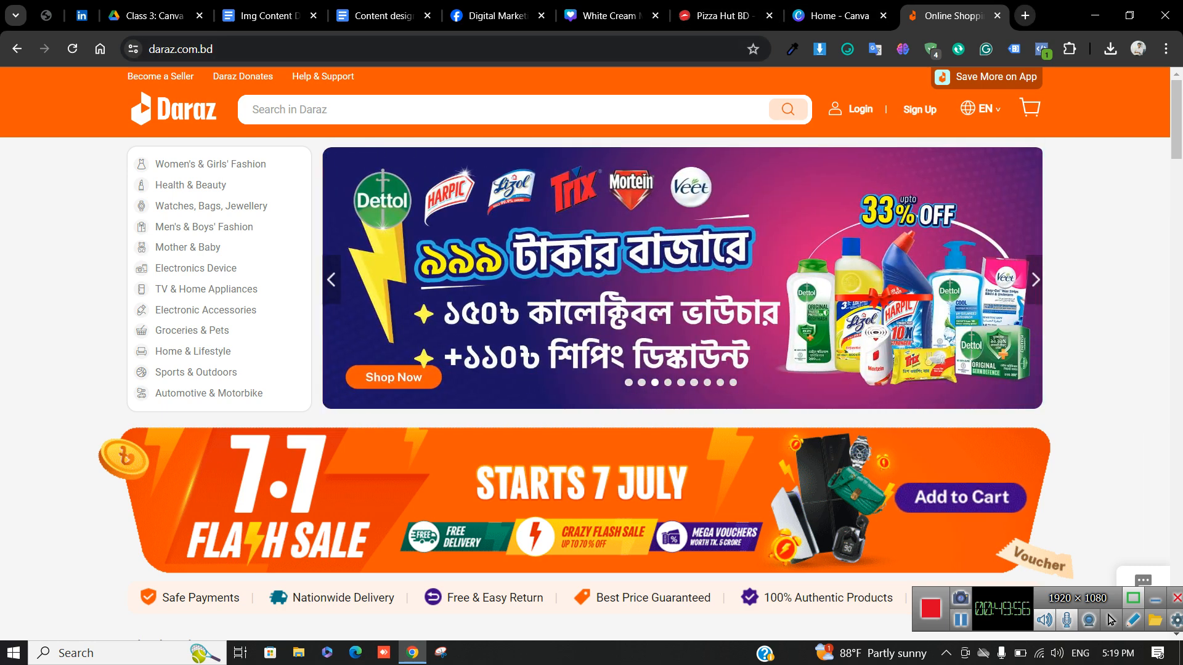
pyautogui.hotkey('ctrl', 't')
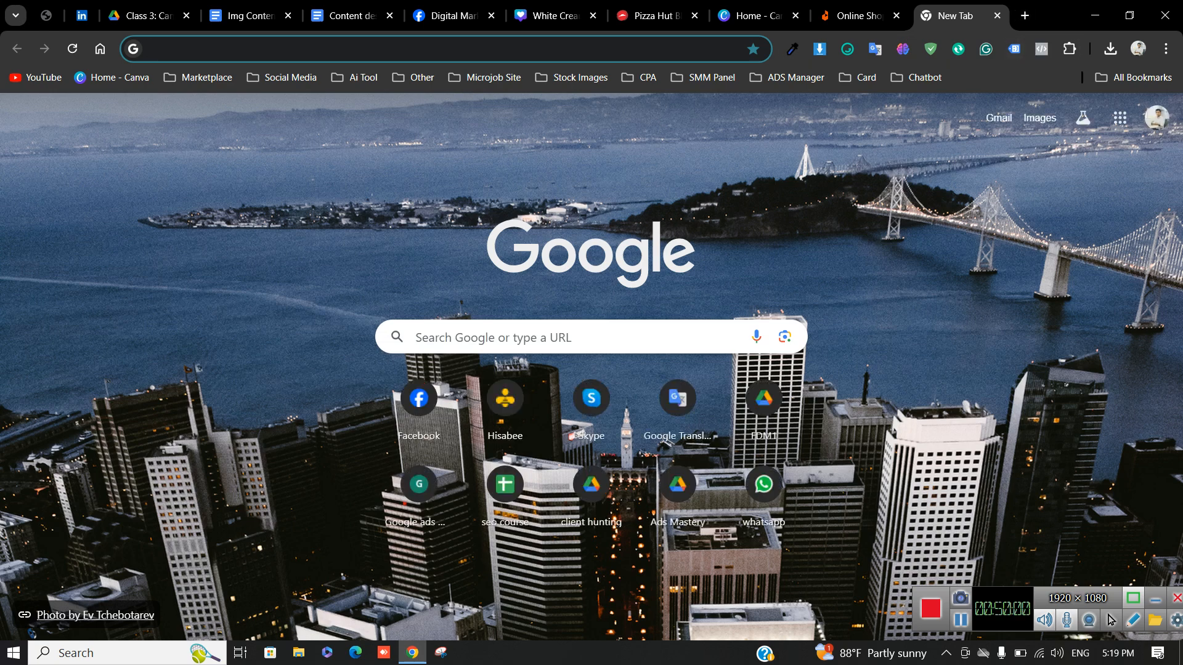
pyautogui.click(860, 16)
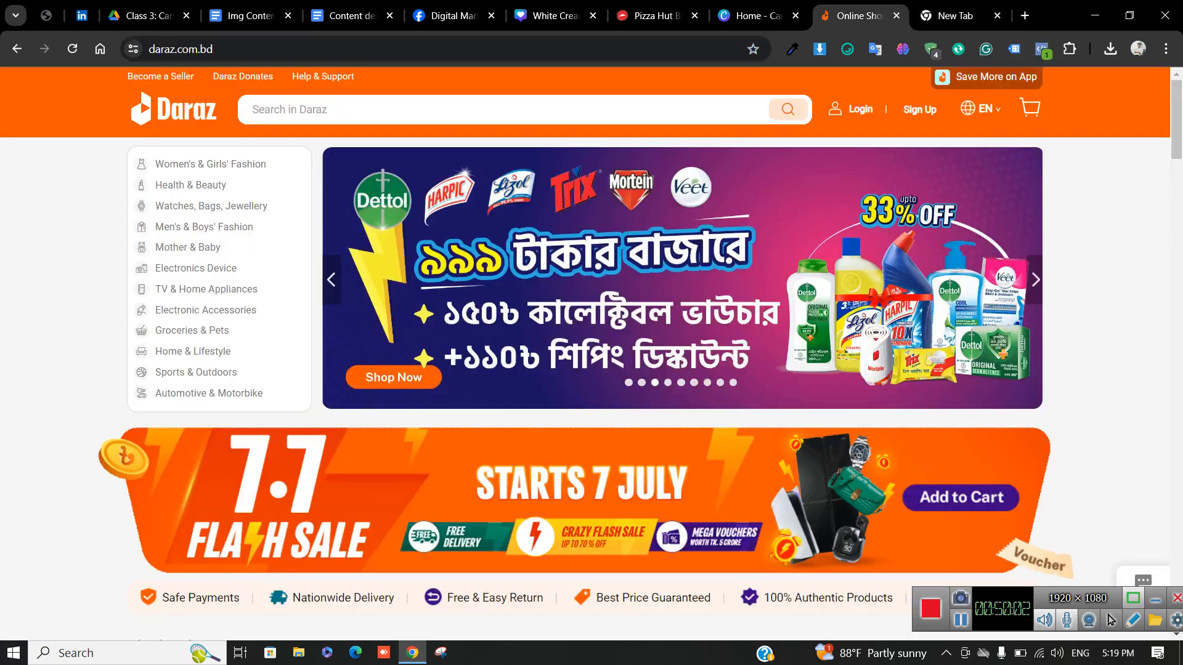
# In the new tab, rerun the earlier 'best smma niches' search and scroll the results
pyautogui.click(955, 16)
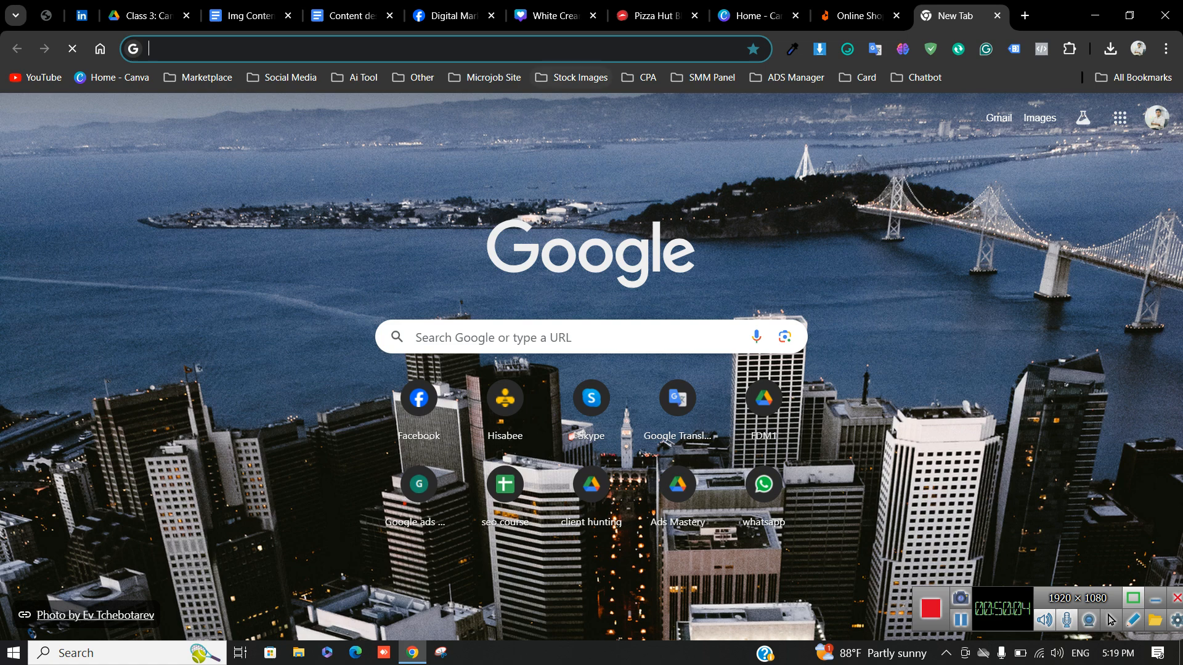
pyautogui.click(444, 49)
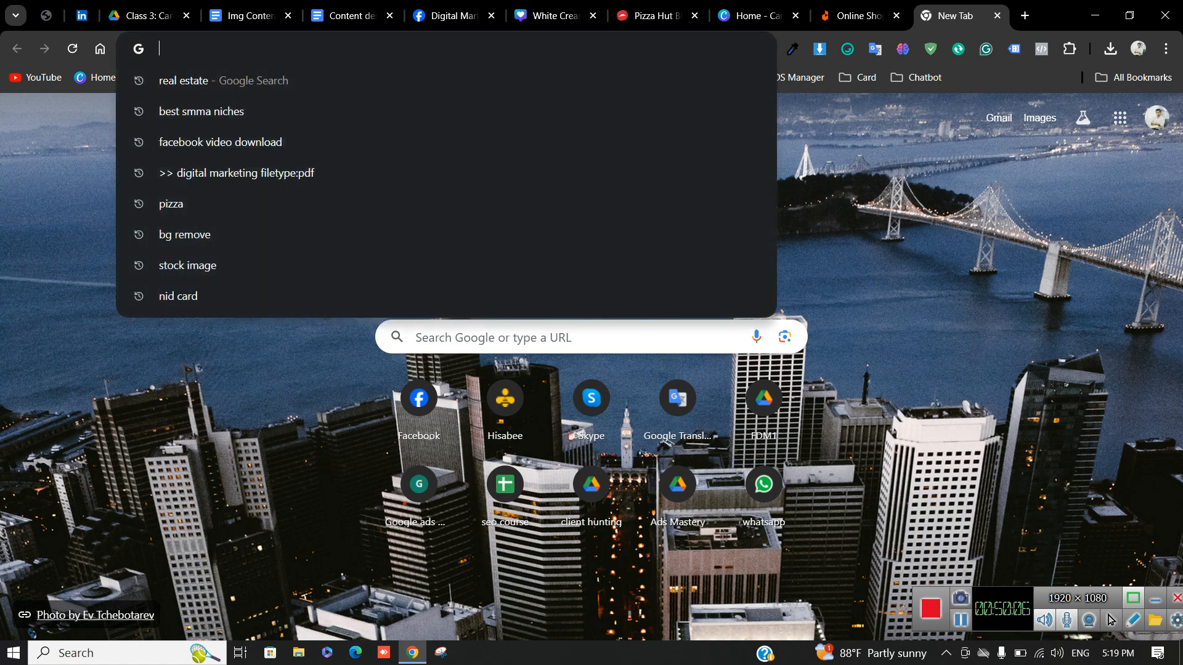
pyautogui.click(202, 111)
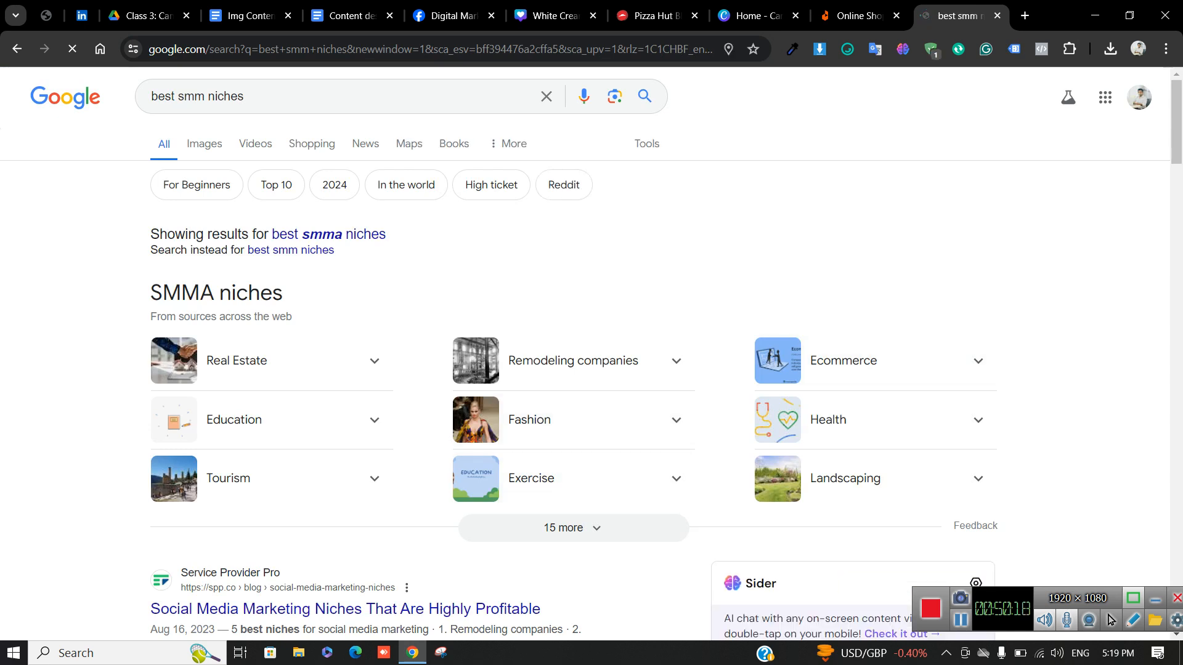
pyautogui.scroll(-6, 592, 370)
pyautogui.scroll(-12, 592, 370)
pyautogui.scroll(-5, 320, 382)
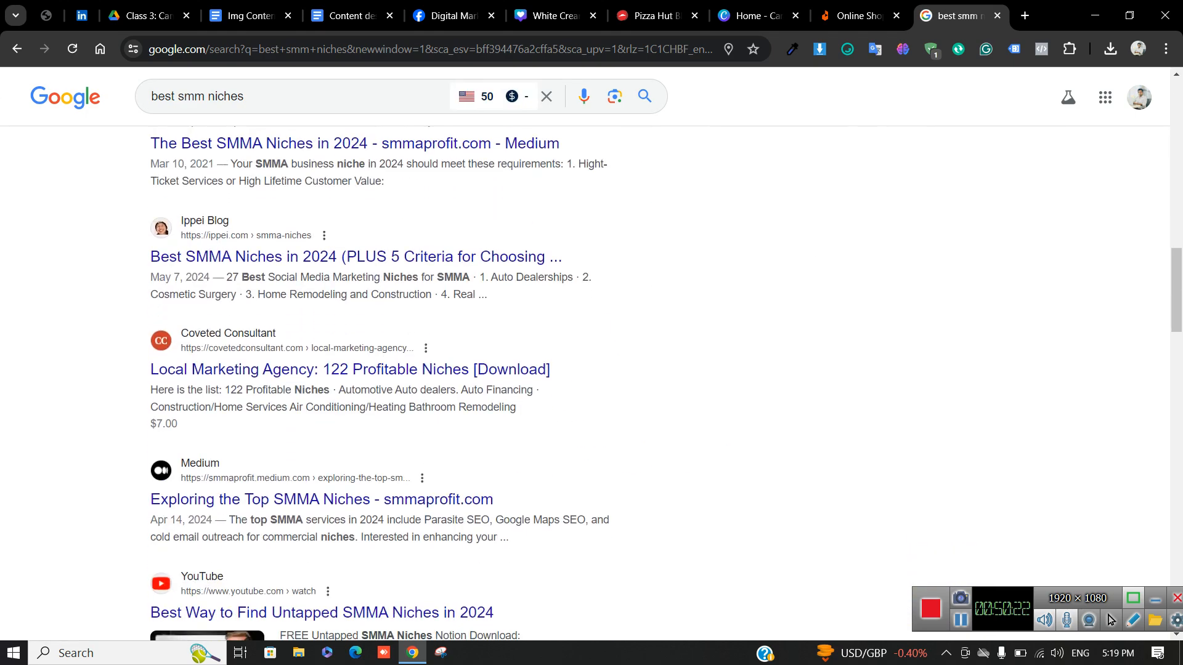
pyautogui.scroll(20, 321, 382)
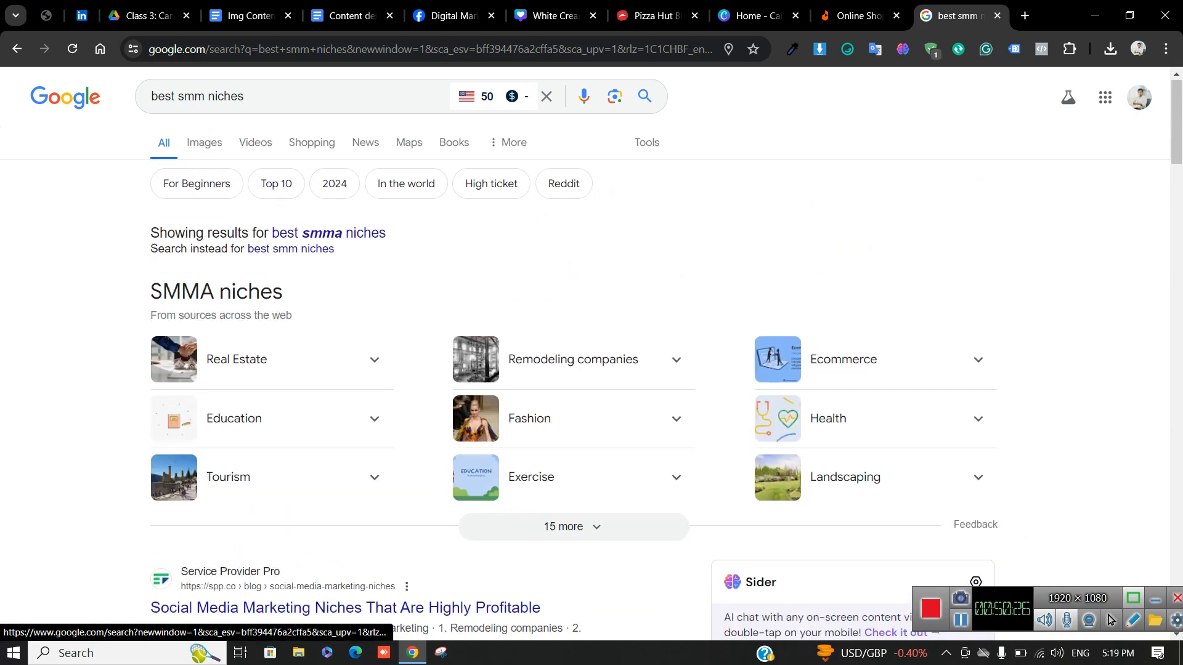
# Expand the Exercise niche, search 'exercise', and open the Healthline exercise article in a new tab
pyautogui.click(573, 477)
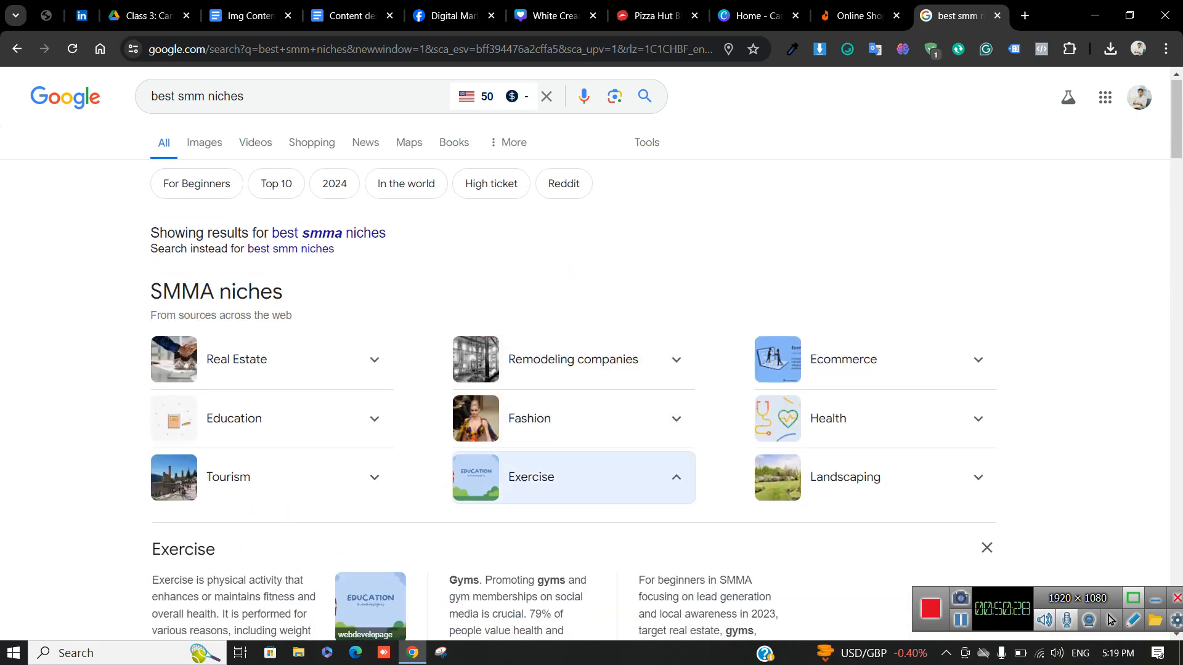
pyautogui.scroll(-2, 592, 361)
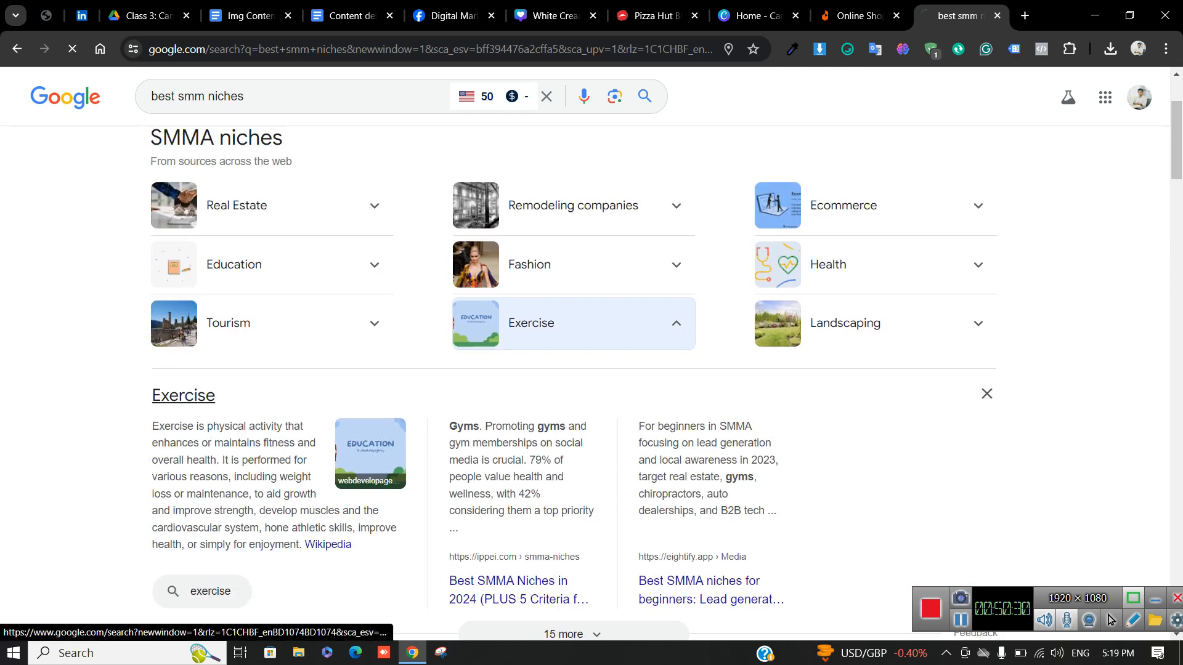
pyautogui.click(184, 396)
pyautogui.scroll(-10, 591, 353)
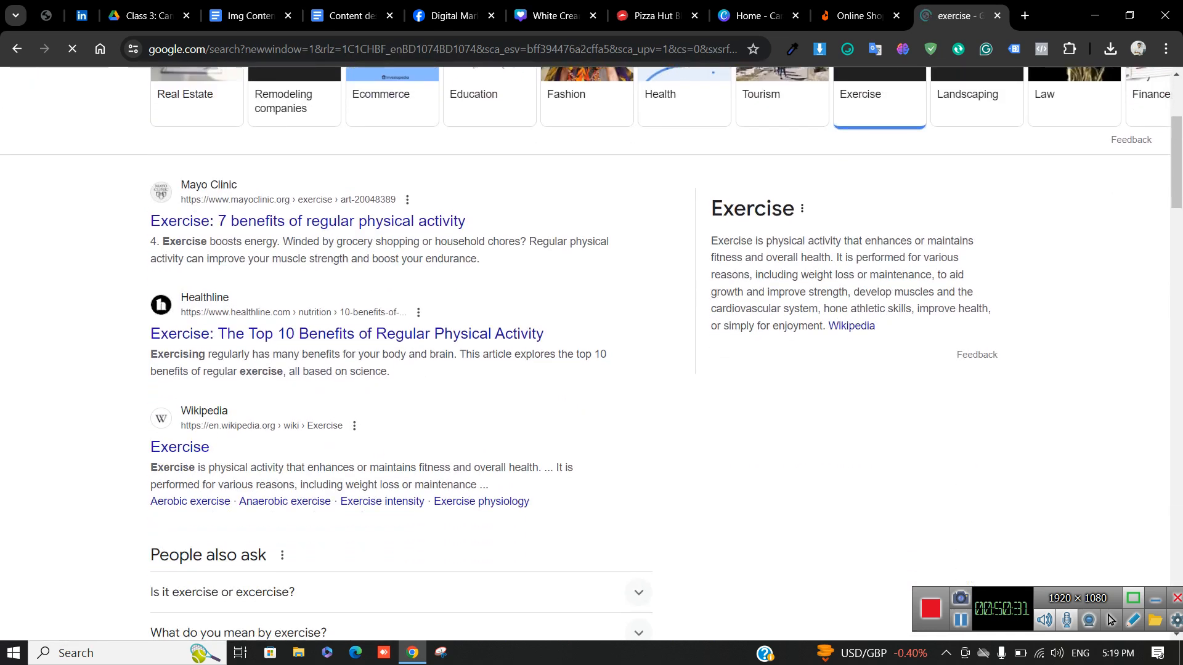
pyautogui.scroll(5, 401, 353)
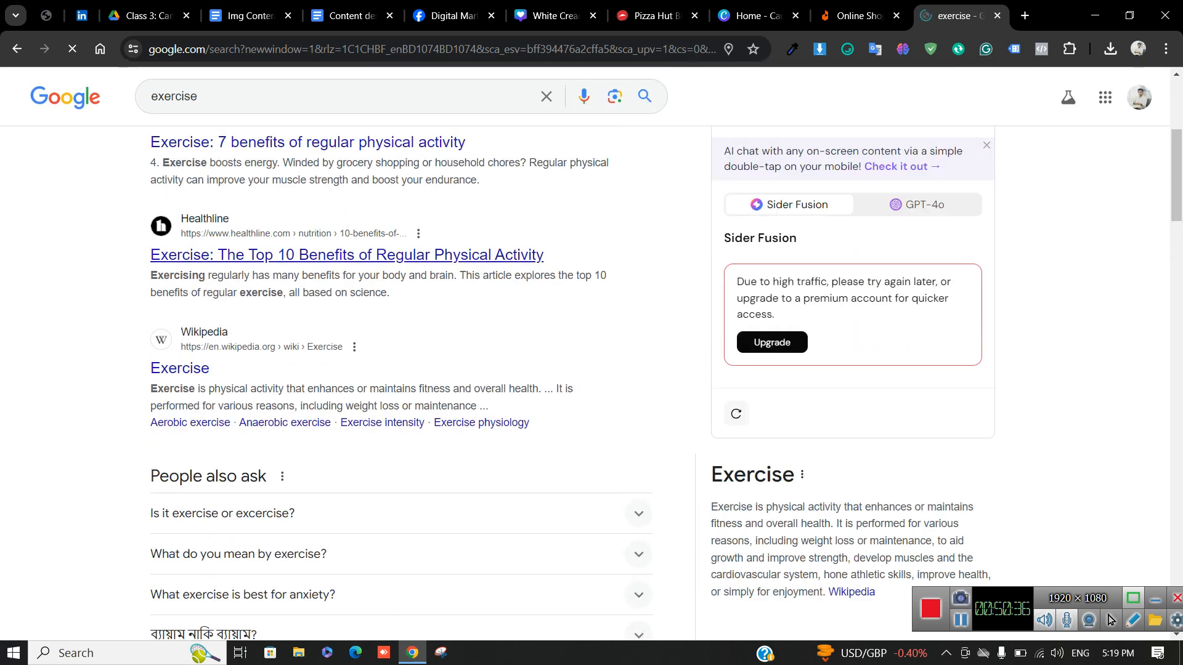
pyautogui.click(345, 254)
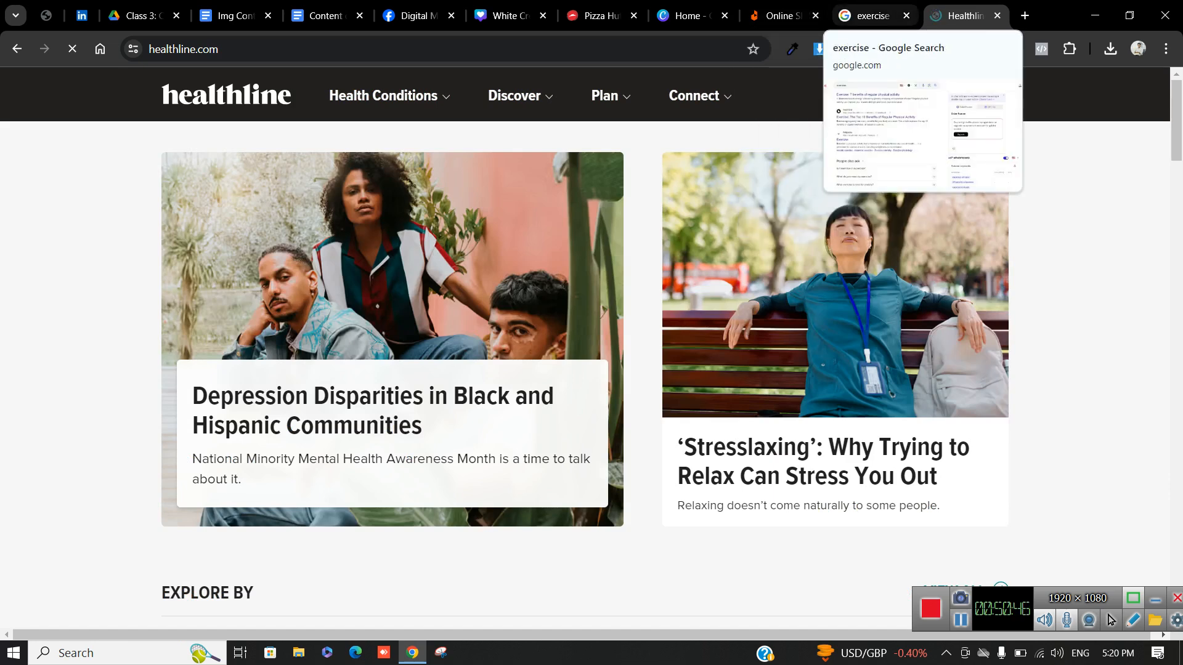
pyautogui.click(873, 16)
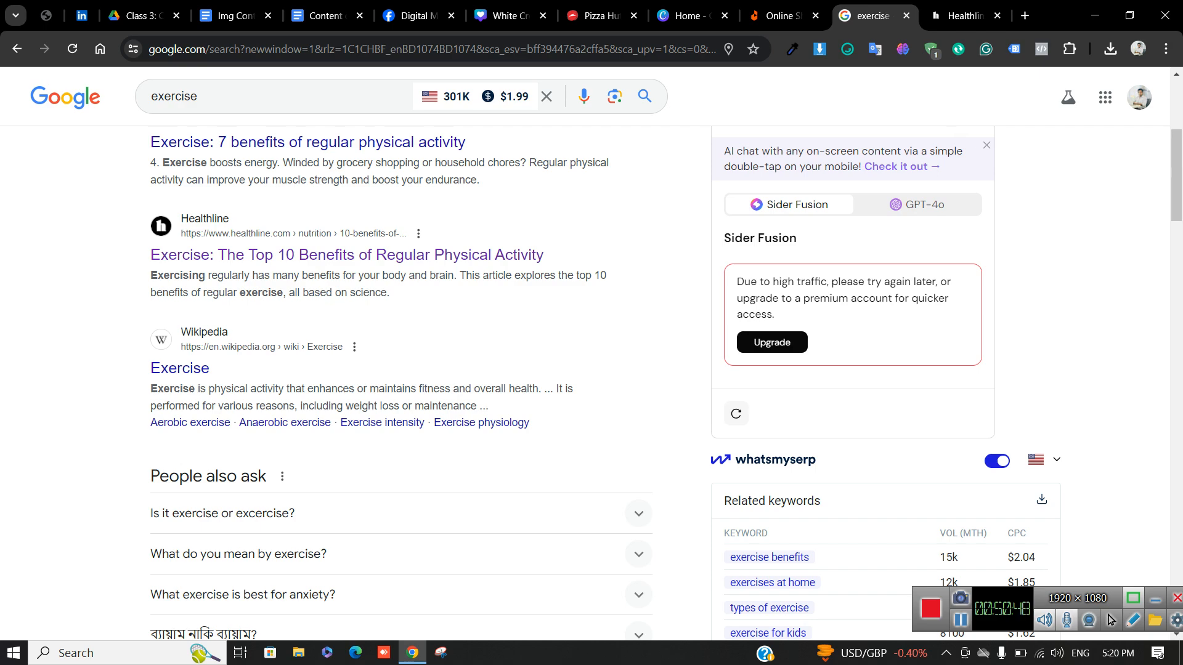
pyautogui.scroll(-20, 400, 381)
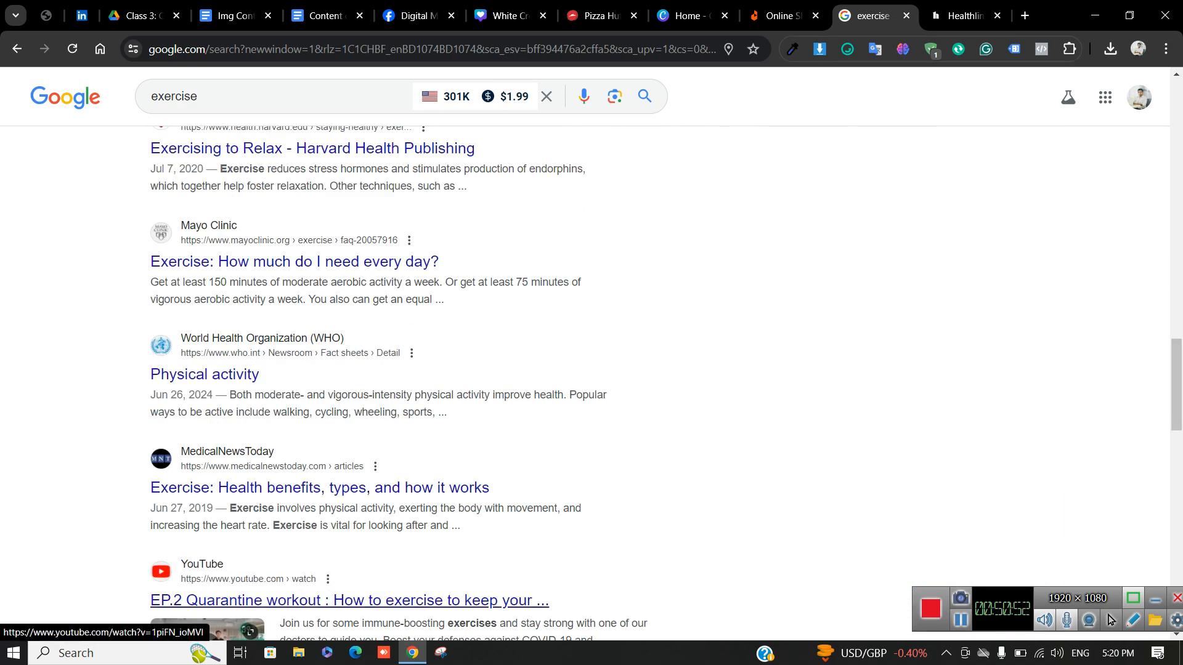
pyautogui.scroll(3, 346, 601)
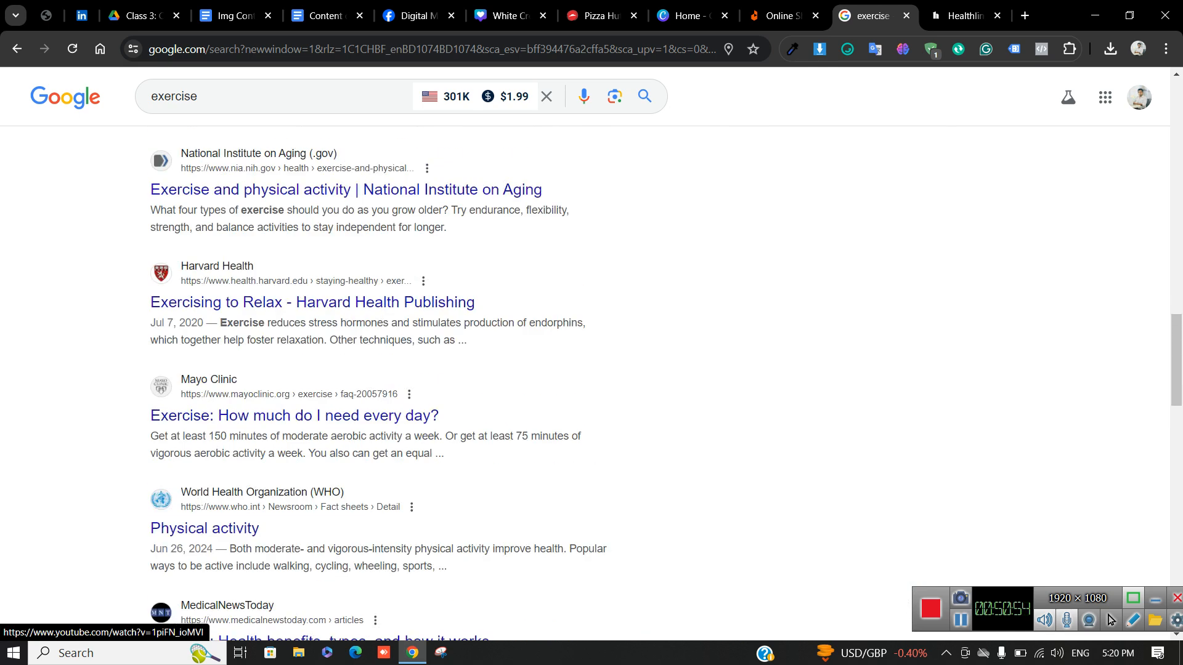
# Copy the Daraz logo image from the Daraz shopping site
pyautogui.click(781, 16)
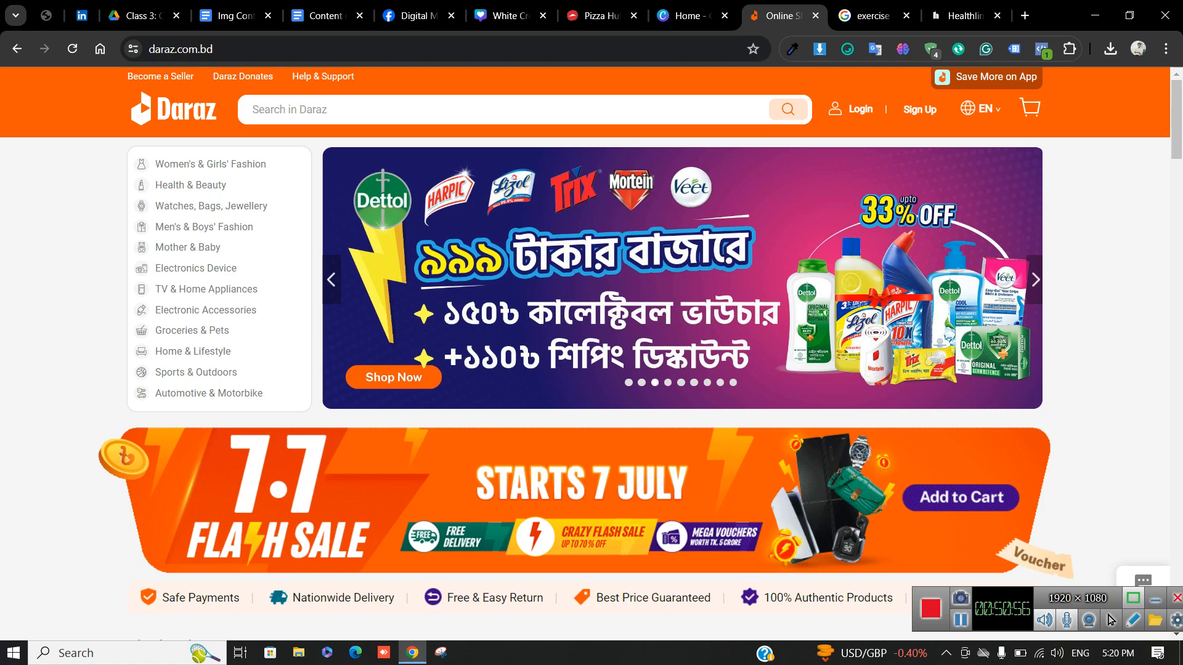
pyautogui.rightClick(179, 105)
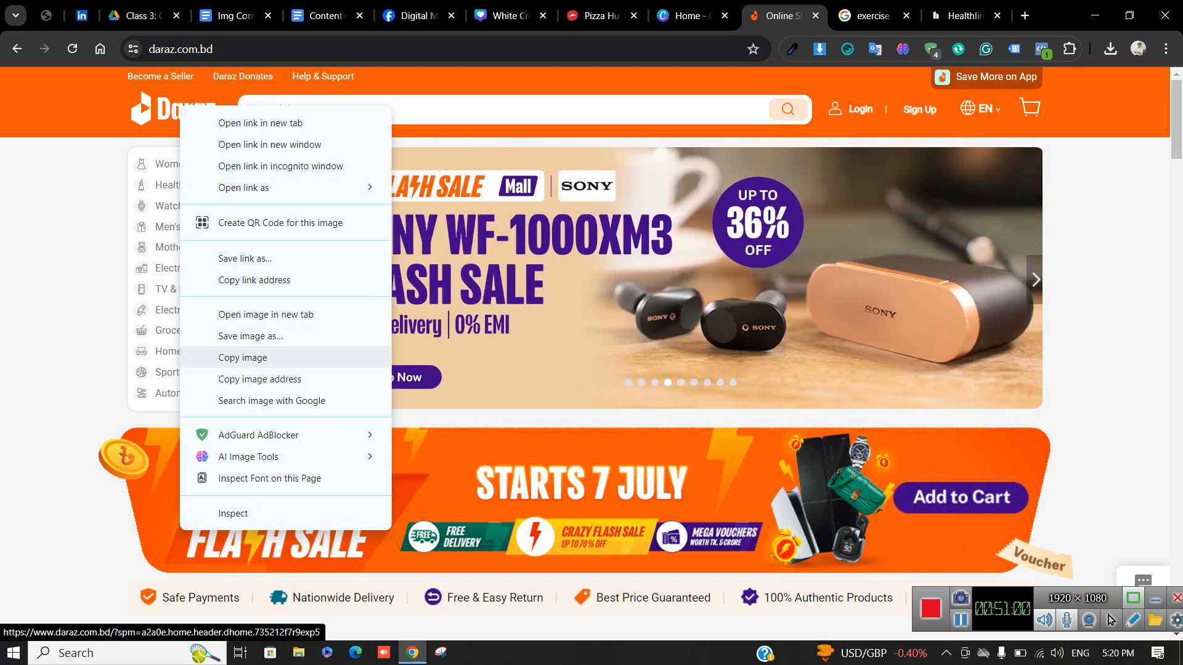
pyautogui.click(243, 357)
# From the Canva home page, open the Instagram Post (Square) templates
pyautogui.click(690, 16)
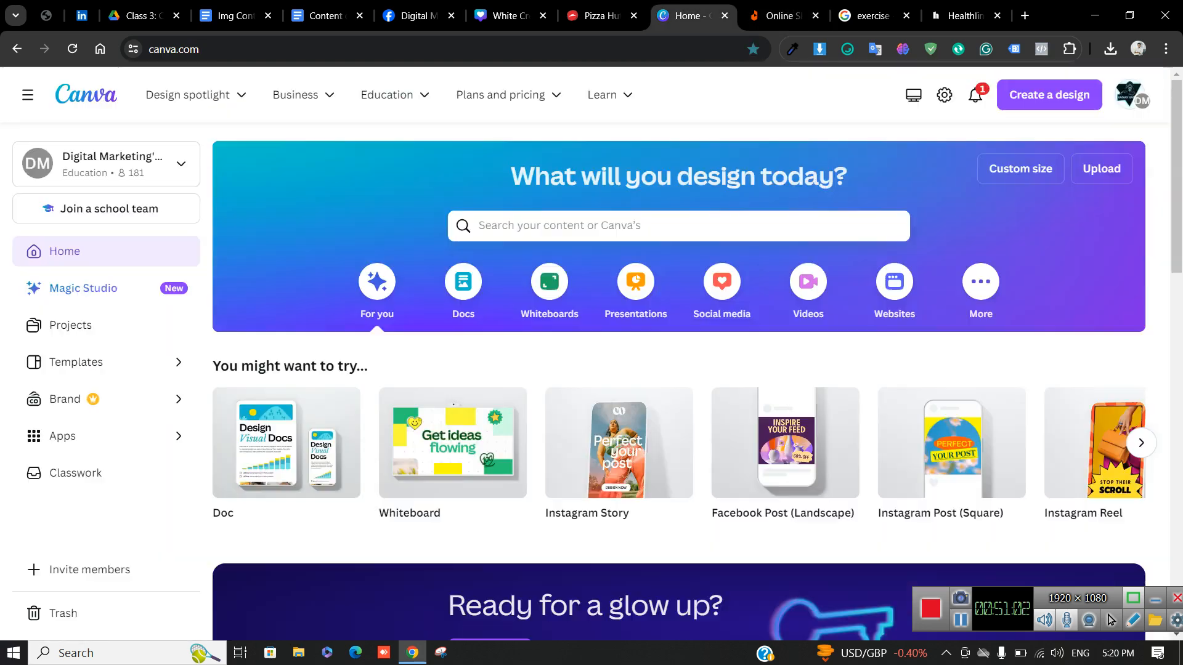
pyautogui.scroll(-3, 453, 444)
pyautogui.scroll(3, 452, 444)
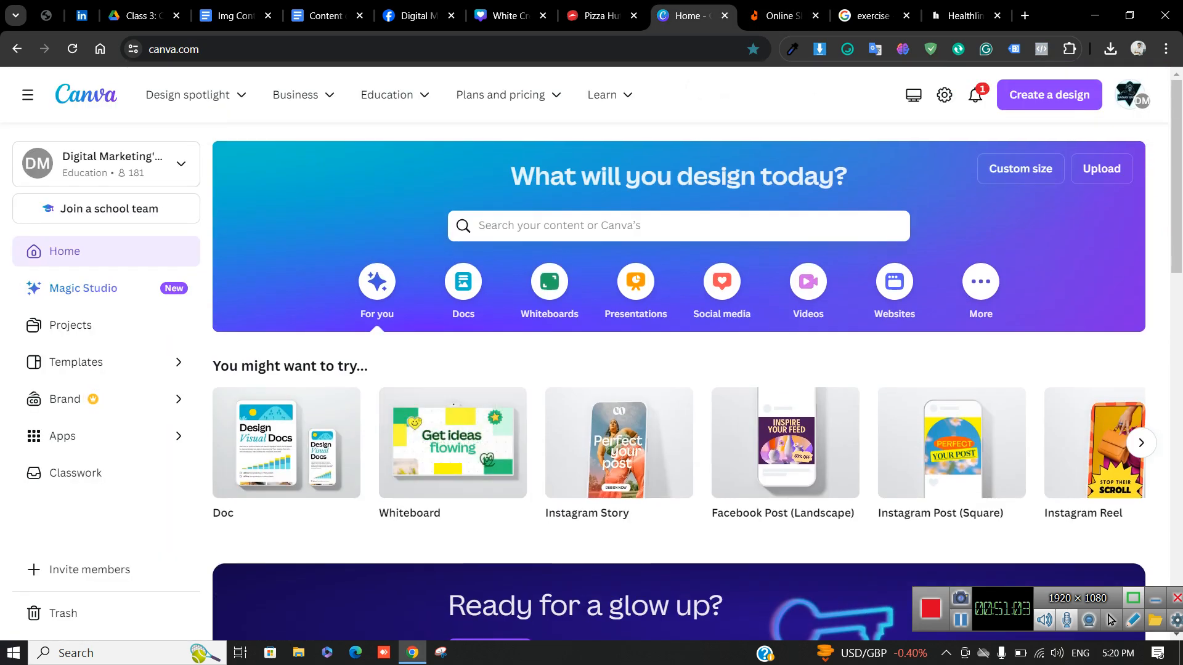
pyautogui.click(480, 226)
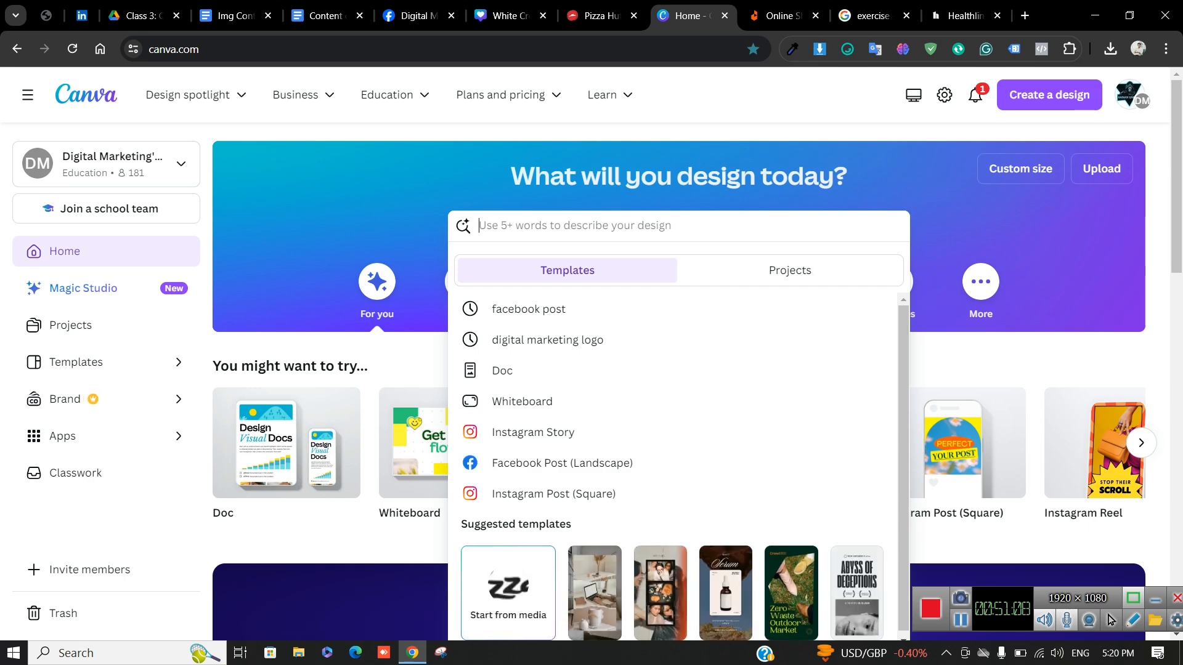
pyautogui.click(553, 493)
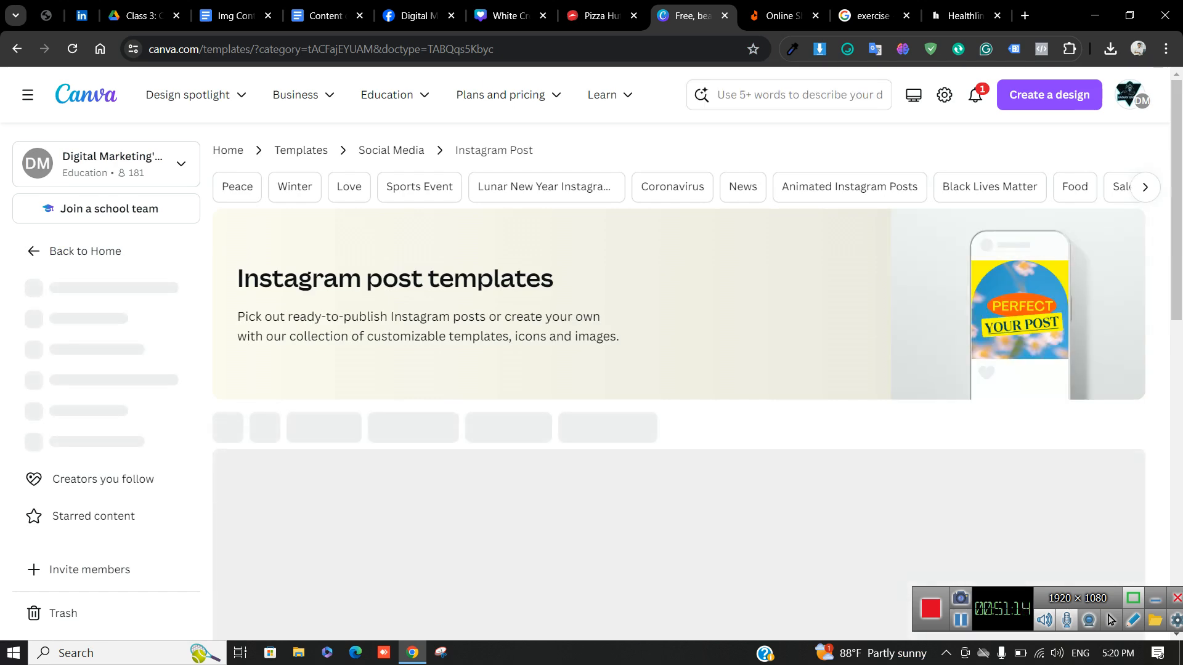
# Browse the square Instagram post templates and start a new template search
pyautogui.scroll(-8, 677, 524)
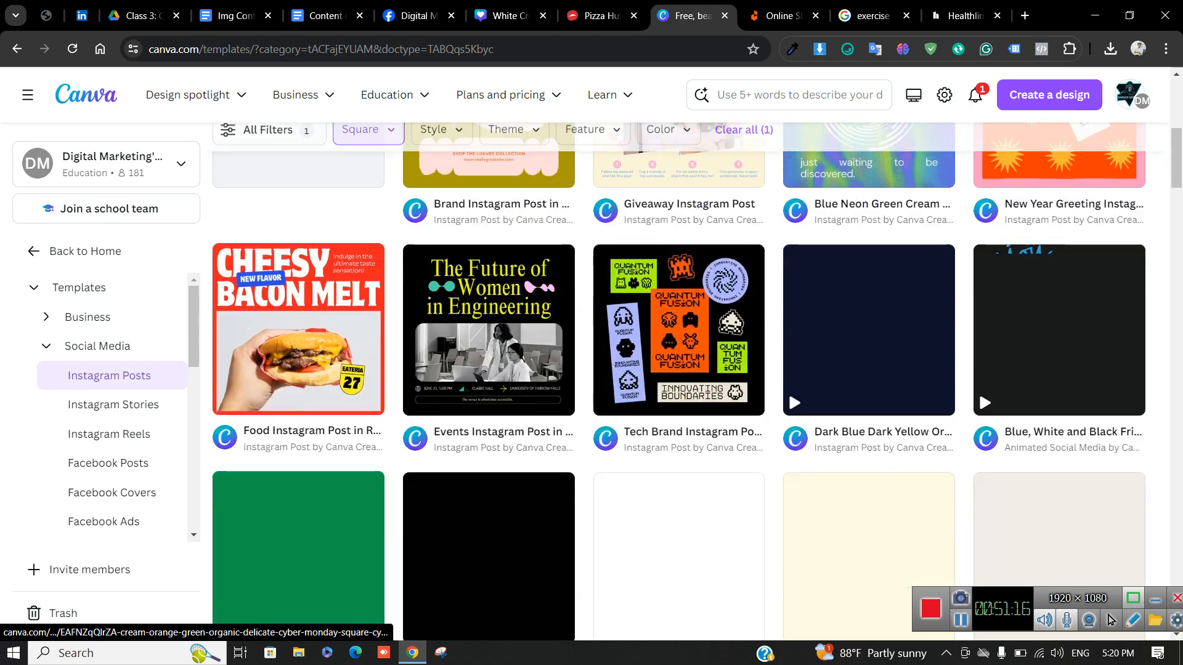
pyautogui.scroll(-15, 678, 524)
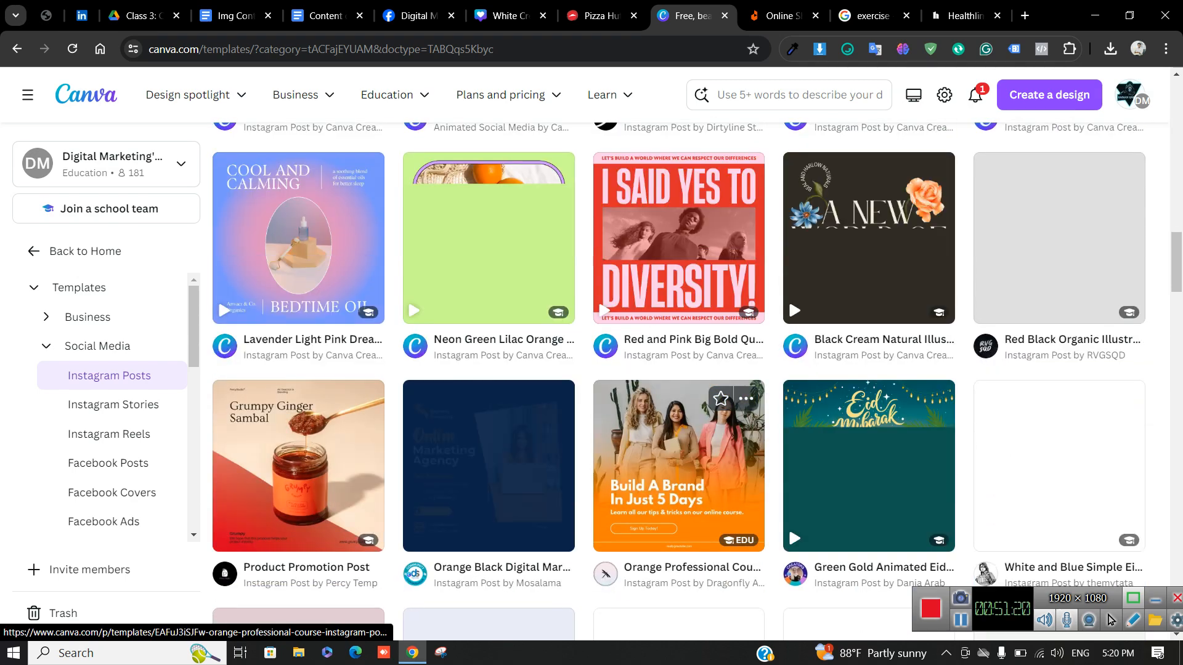
pyautogui.scroll(2, 677, 431)
pyautogui.scroll(-5, 677, 400)
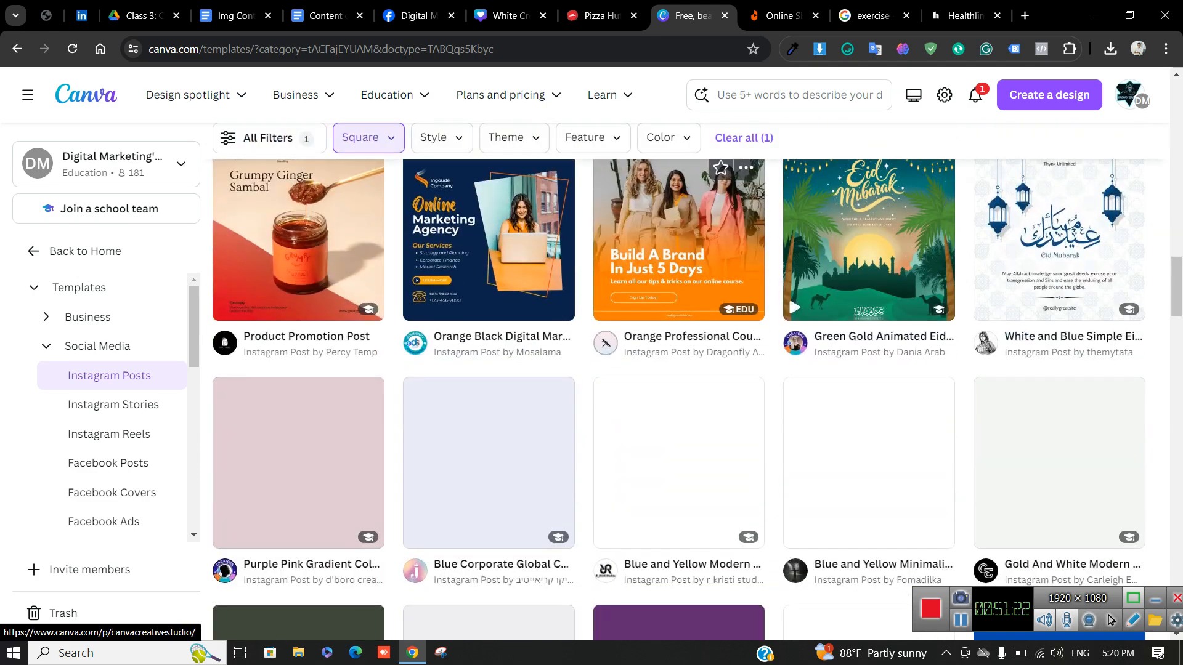
pyautogui.click(795, 95)
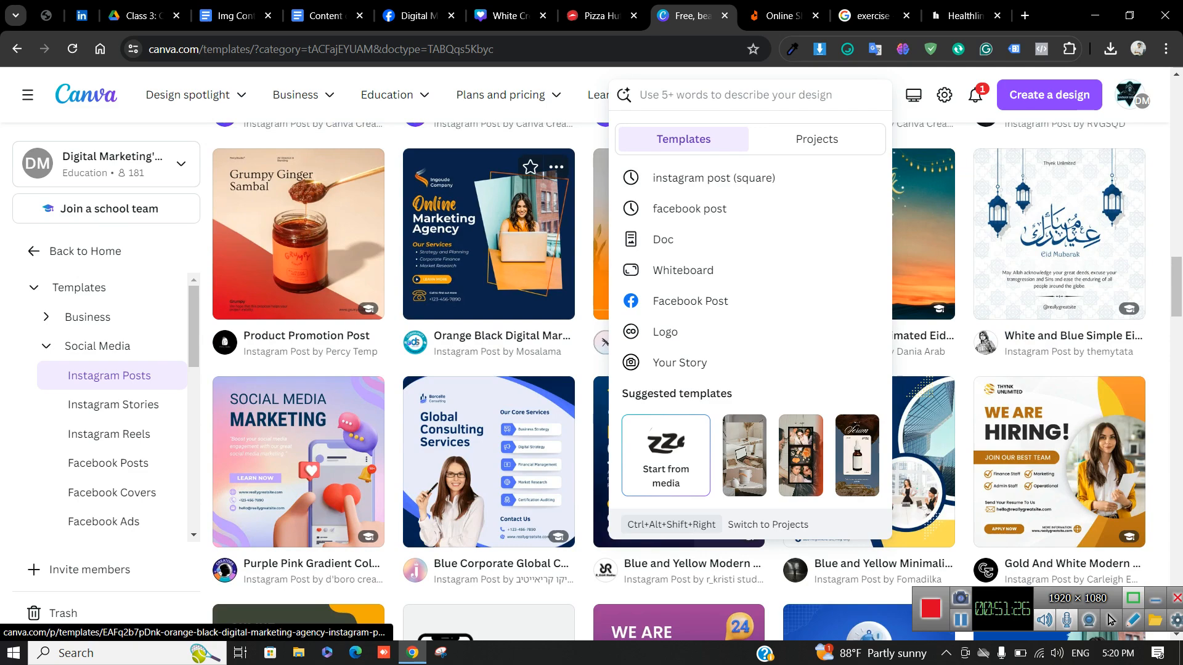
pyautogui.scroll(-5, 1060, 271)
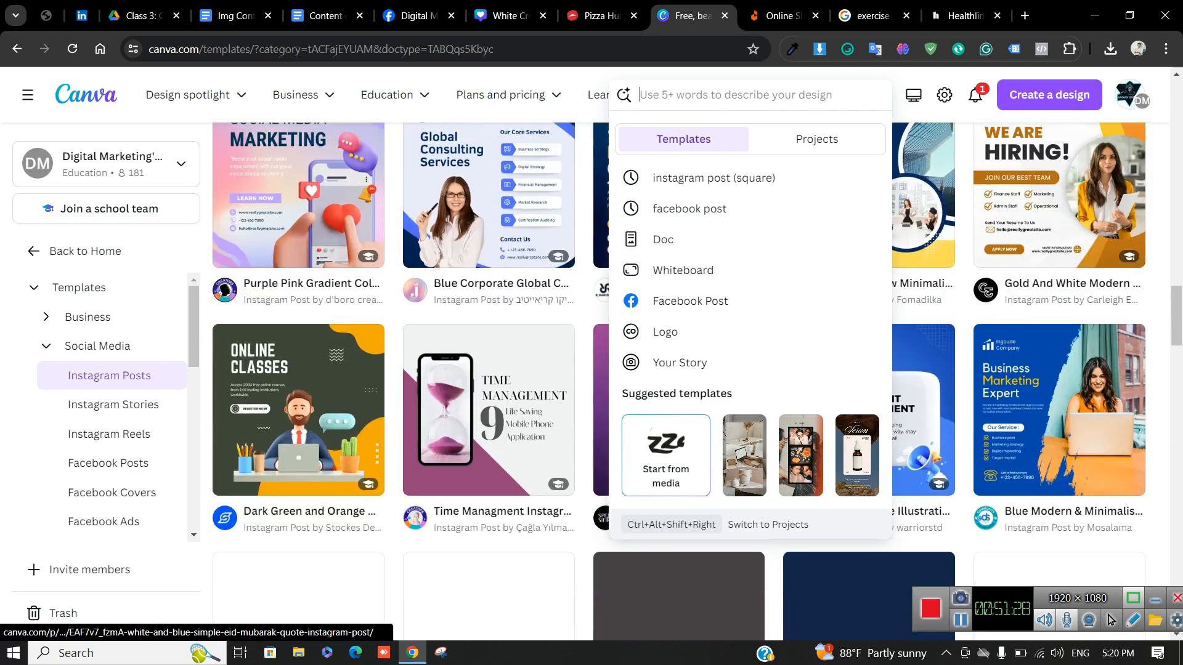
pyautogui.scroll(5, 1059, 271)
# Search templates for 'electronics product' and open the Purple and White Gradient Electronics Mega Sale post
pyautogui.write('e')
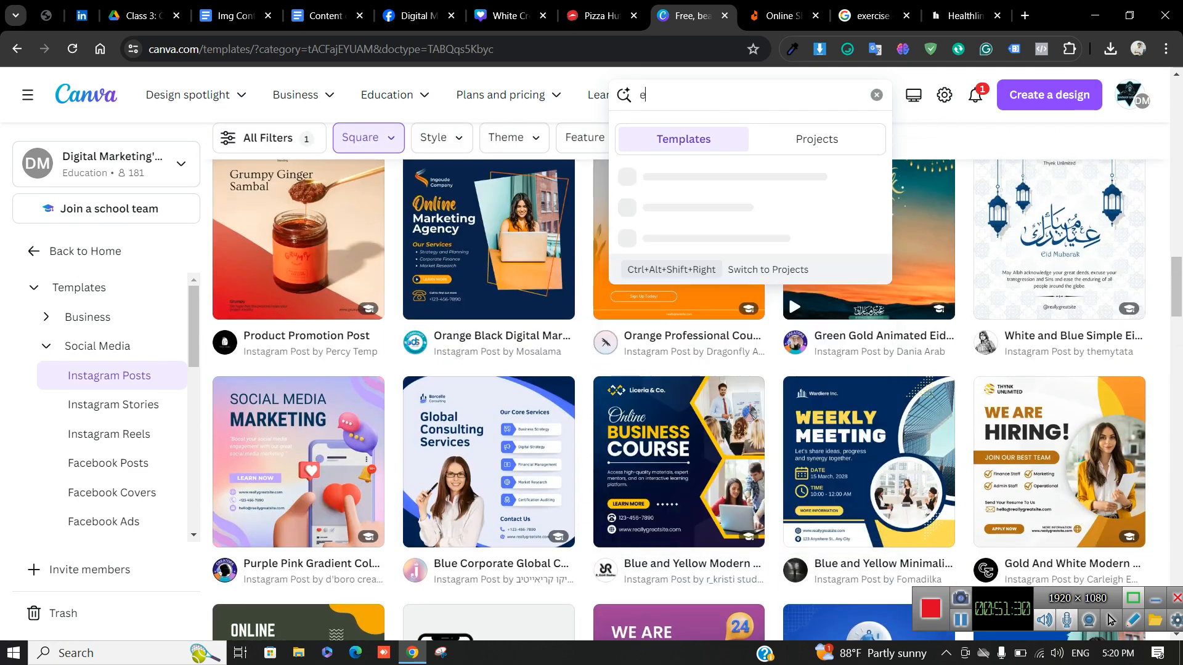
pyautogui.write('le')
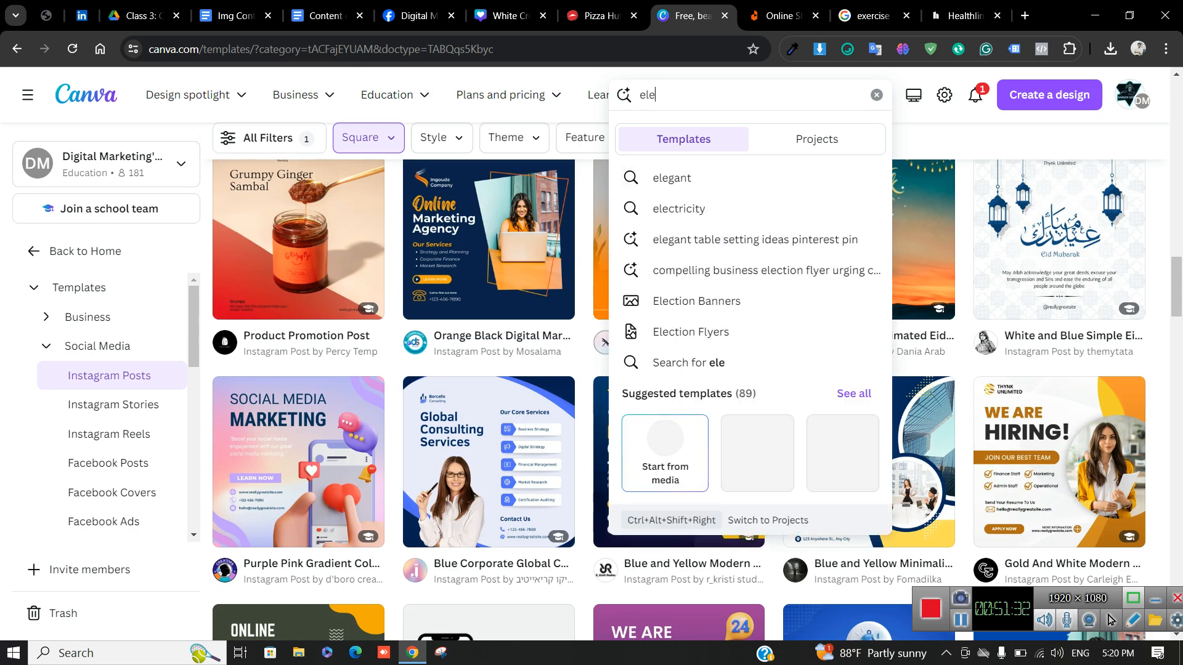
pyautogui.write('ctronics')
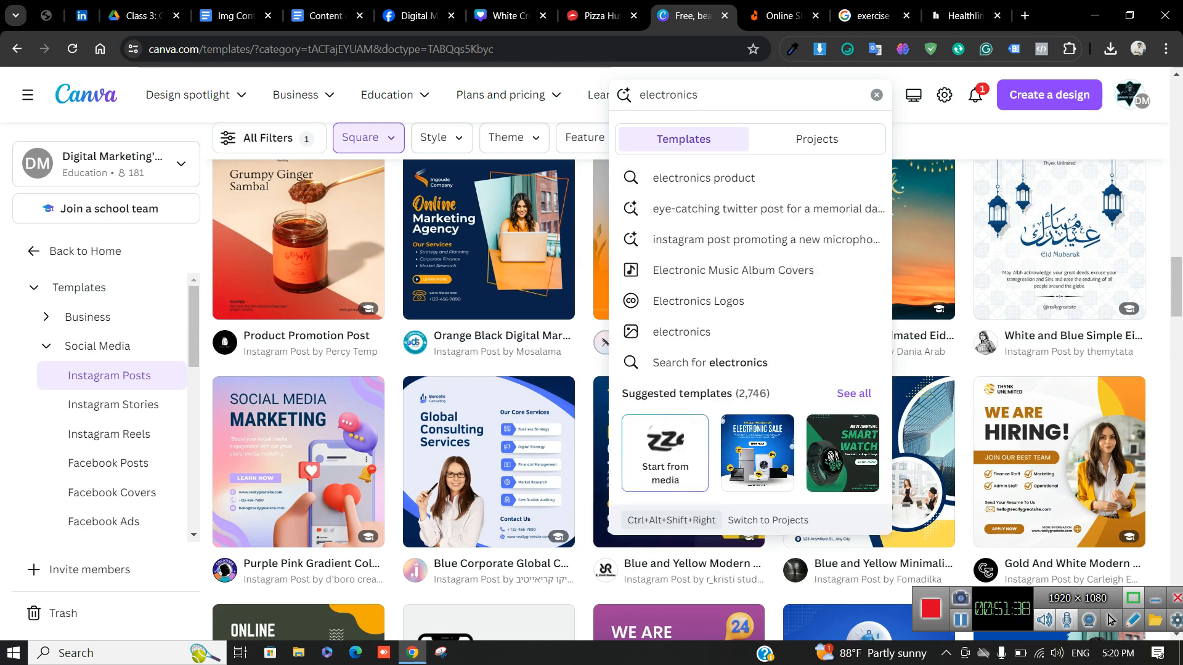
pyautogui.press('Down')
pyautogui.press('Return')
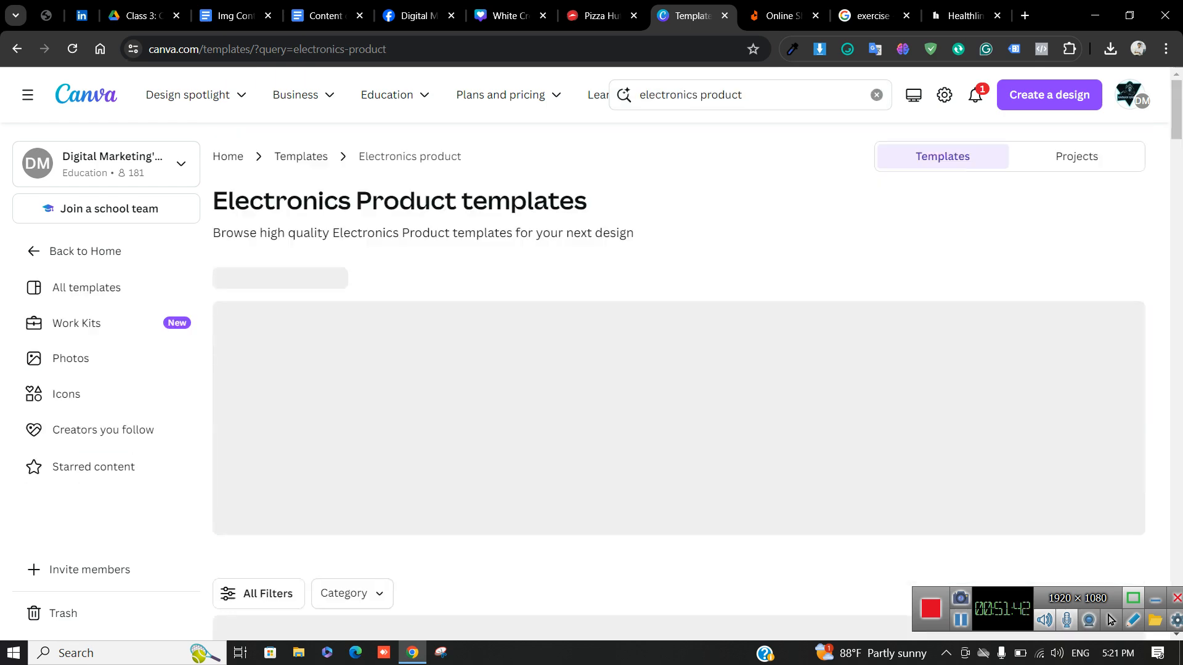
pyautogui.scroll(-4, 678, 370)
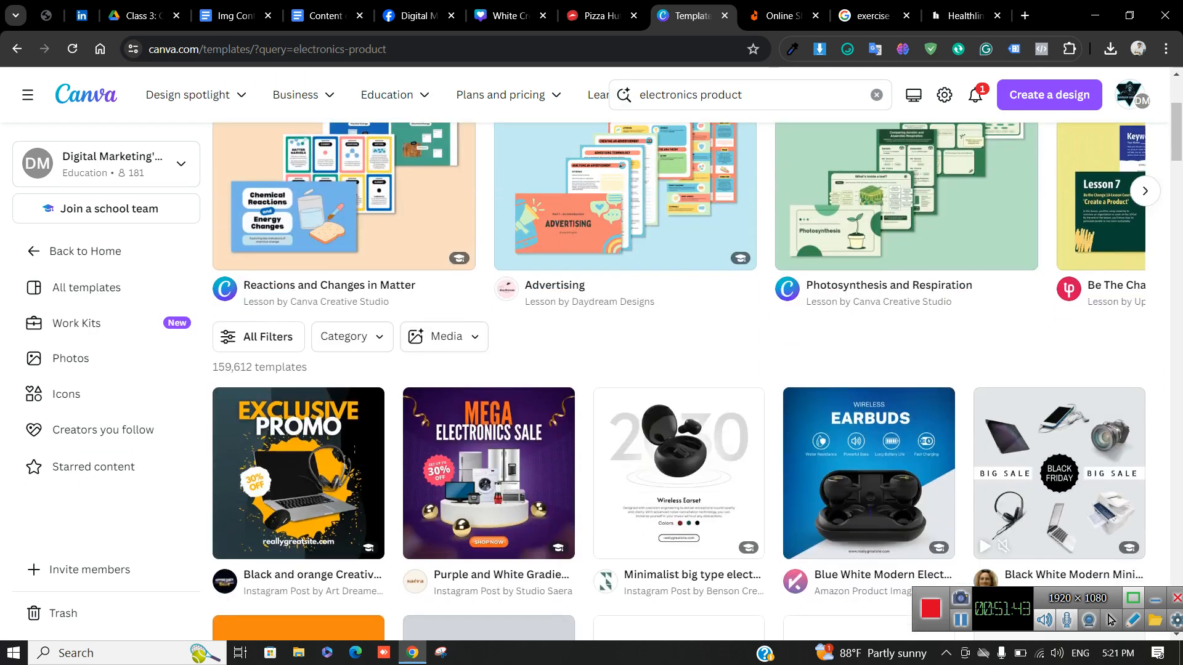
pyautogui.scroll(-3, 487, 277)
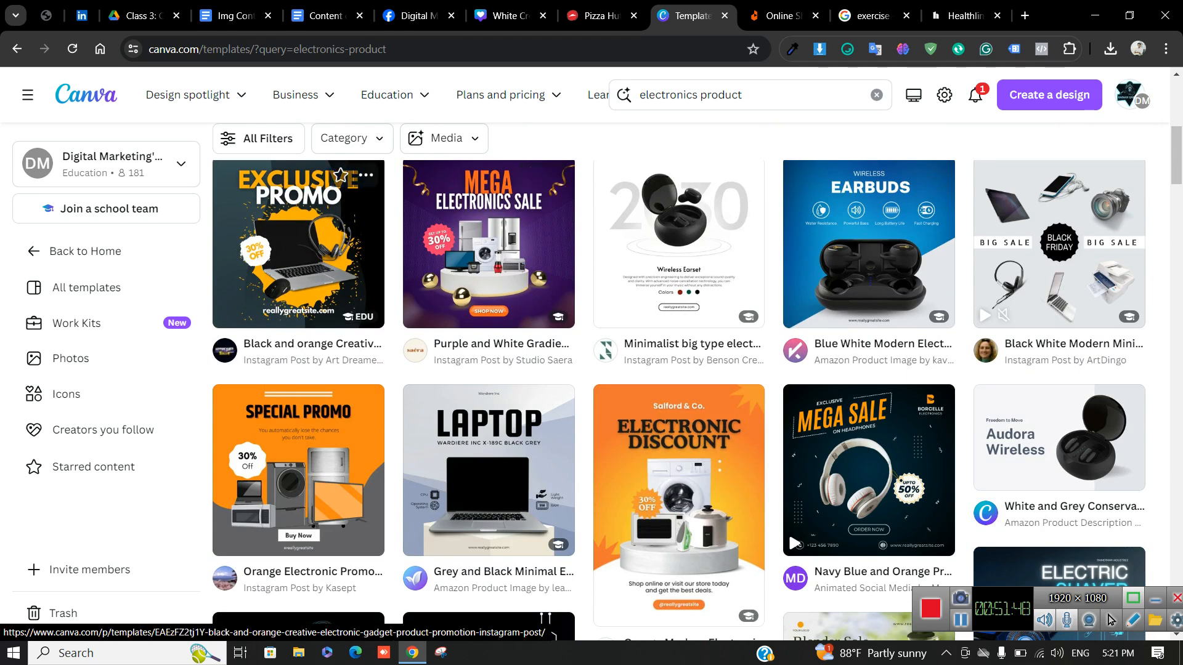
pyautogui.scroll(-3, 354, 185)
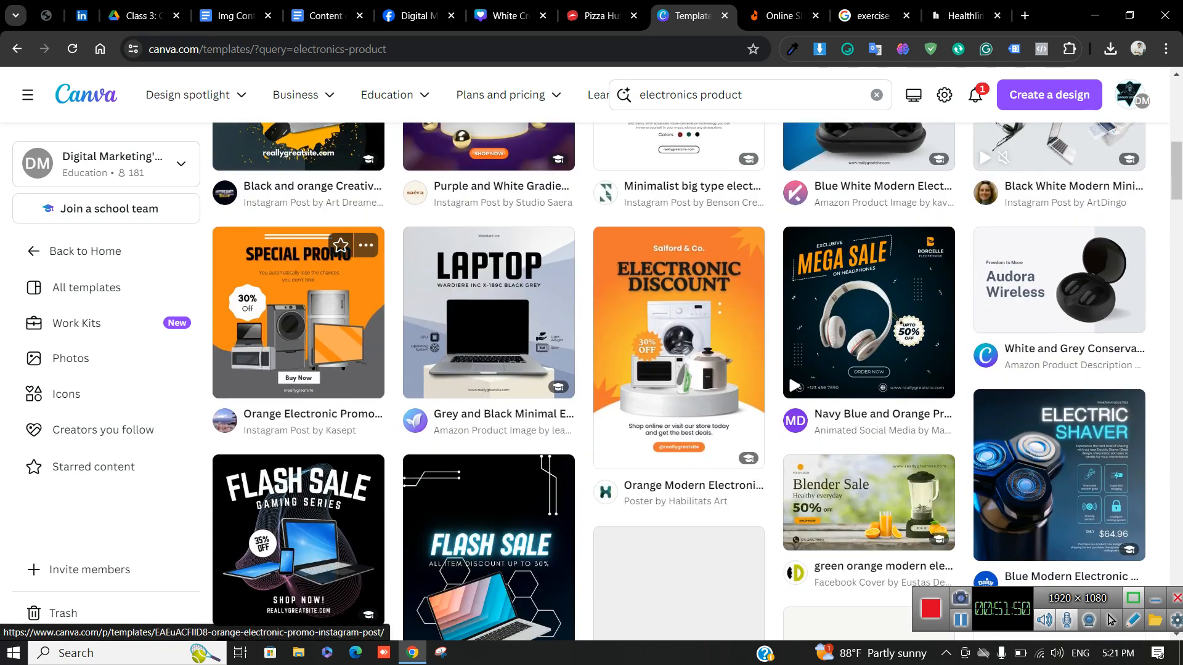
pyautogui.scroll(-3, 486, 382)
pyautogui.scroll(4, 487, 382)
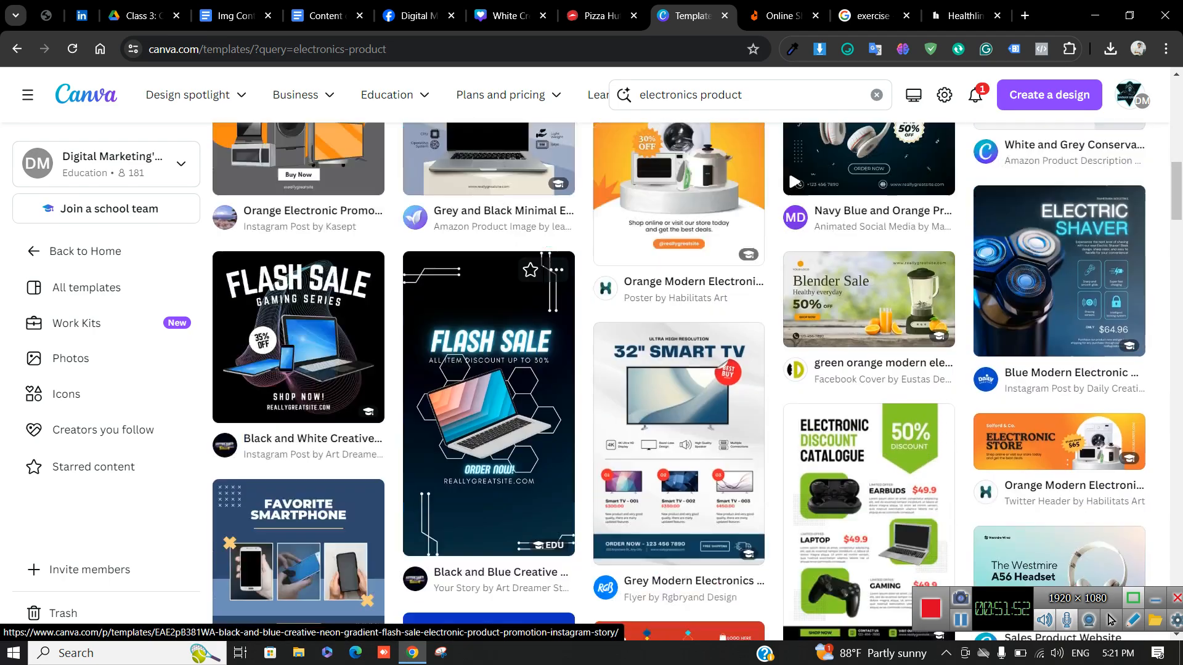
pyautogui.scroll(-8, 487, 382)
pyautogui.scroll(12, 486, 382)
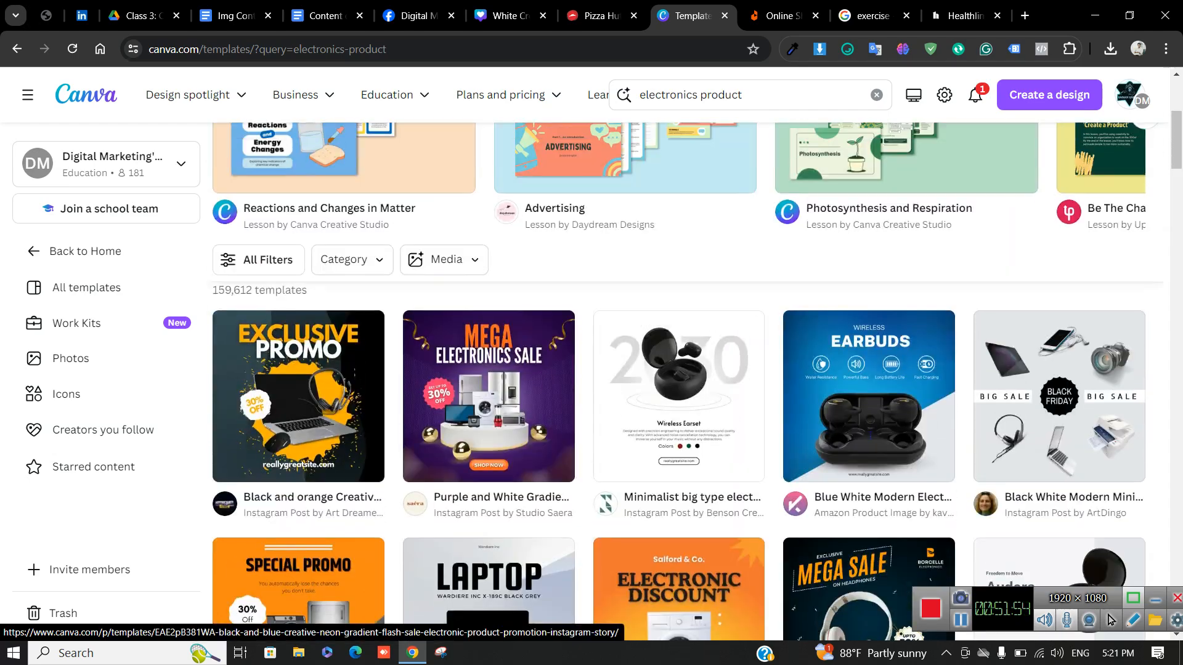
pyautogui.click(489, 400)
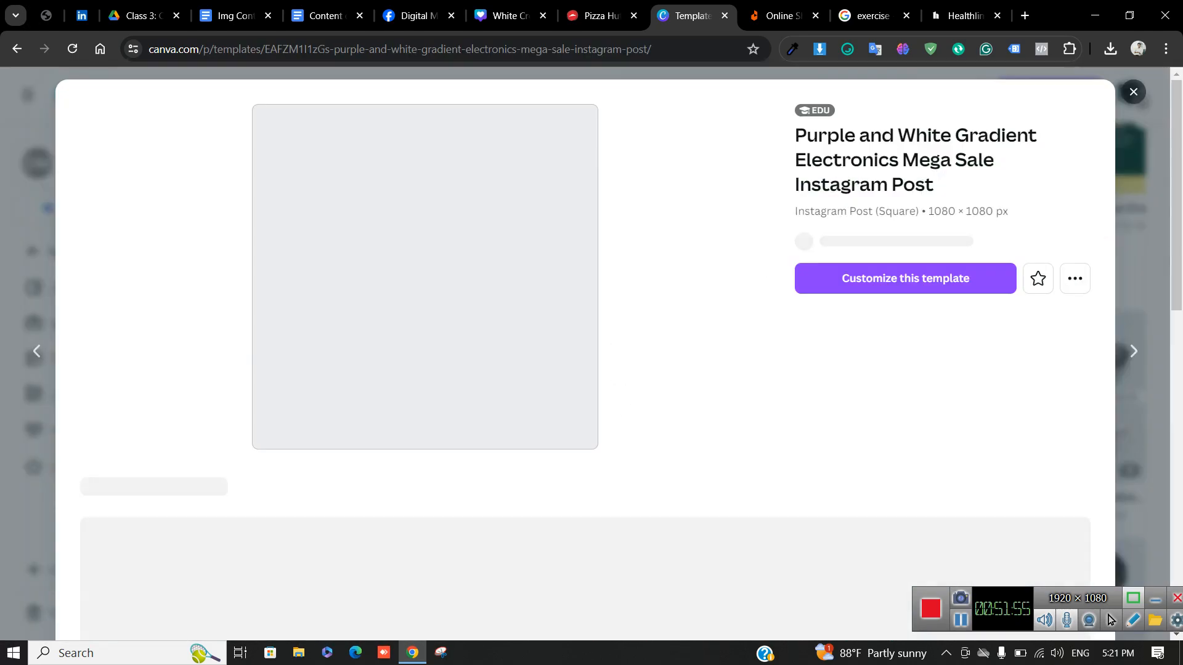
# Customize the purple template as a new design and copy the Daraz logo image from the Daraz tab
pyautogui.click(905, 278)
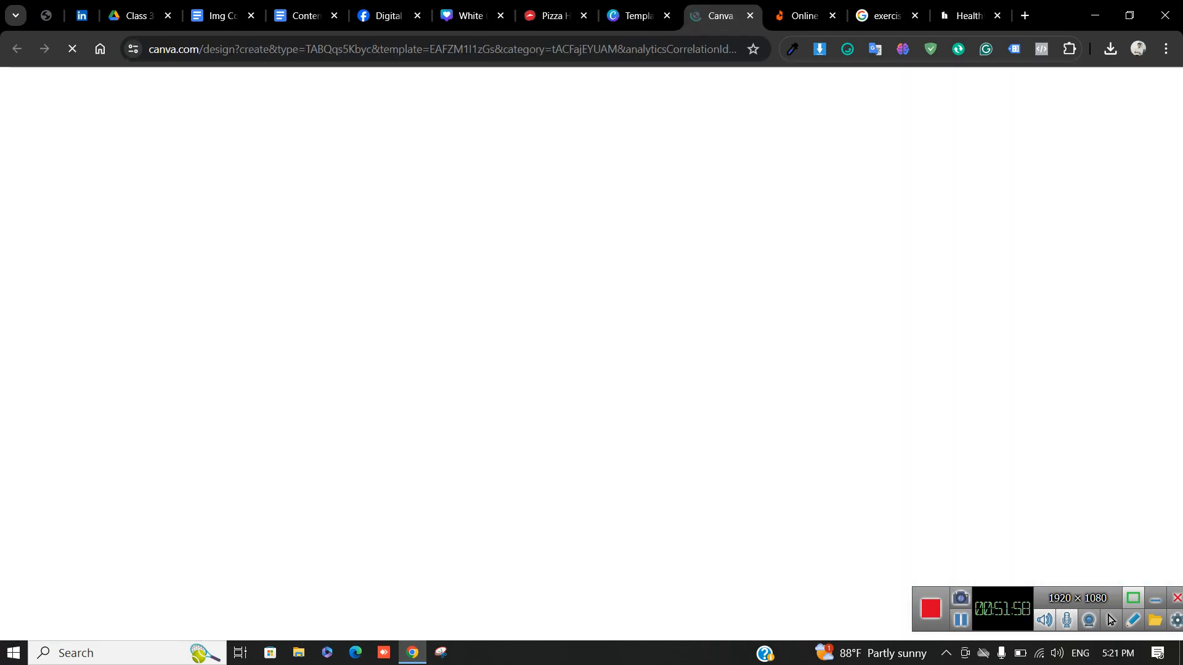
pyautogui.click(667, 16)
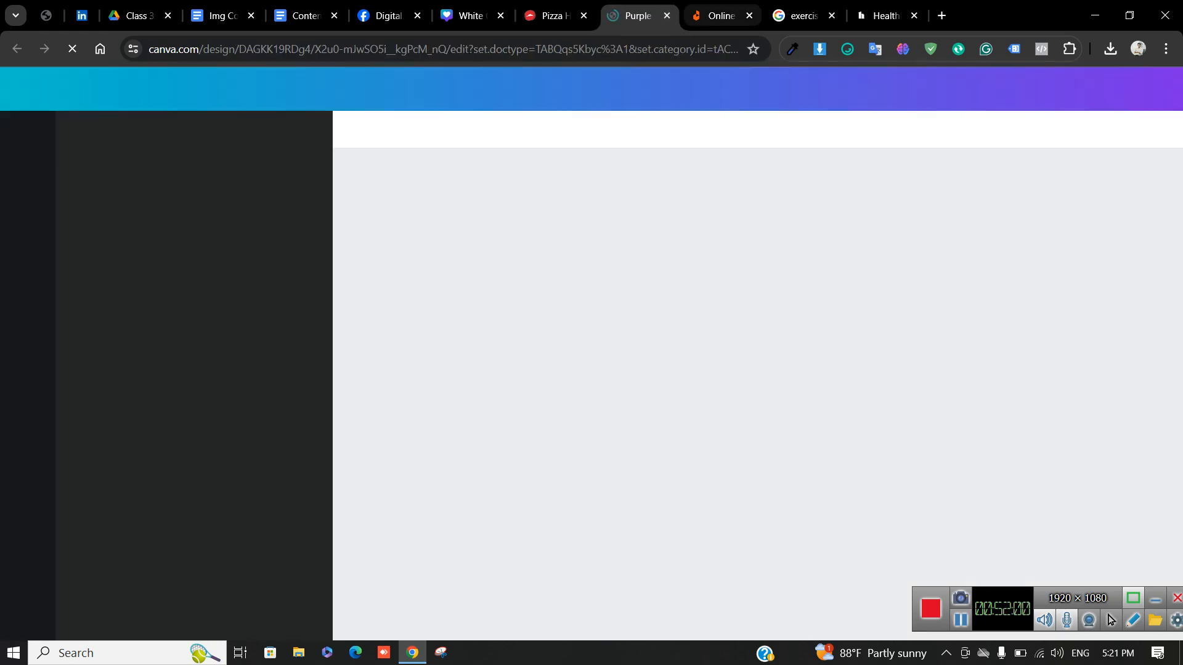
pyautogui.click(720, 16)
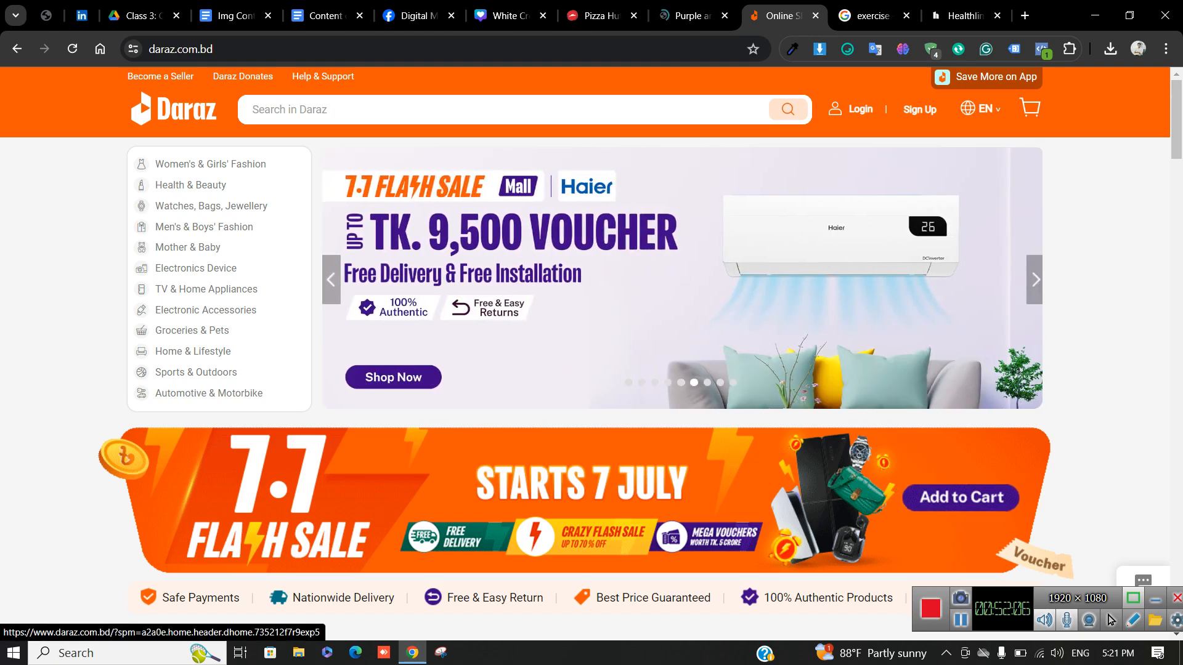
pyautogui.rightClick(184, 108)
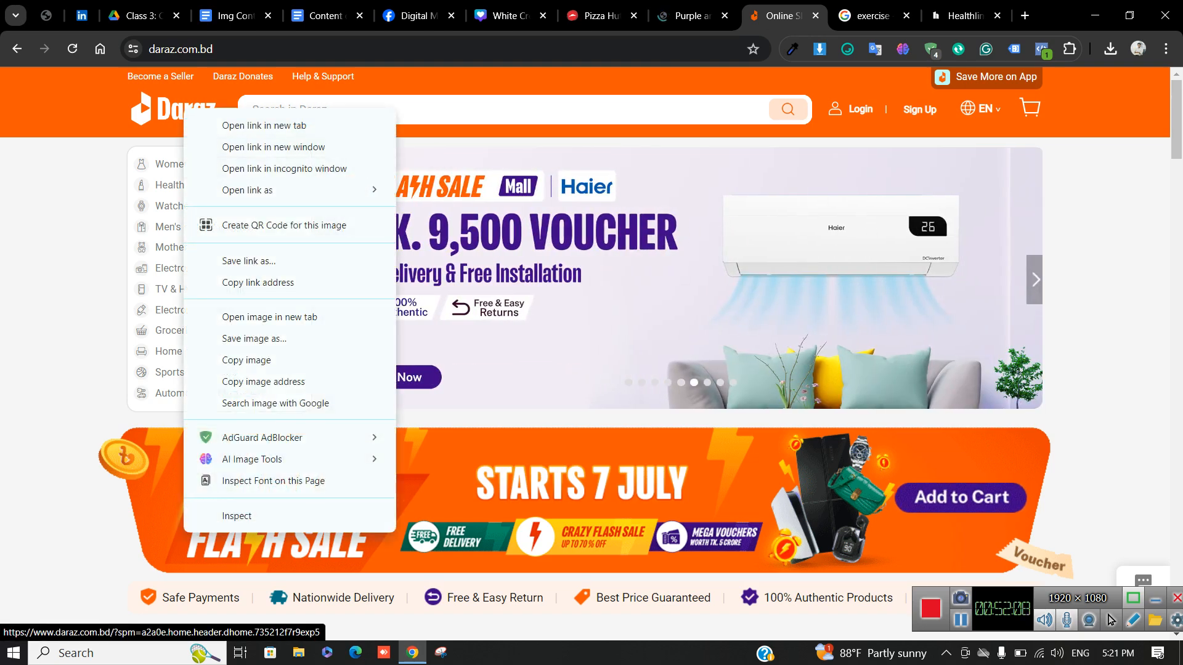
pyautogui.click(357, 360)
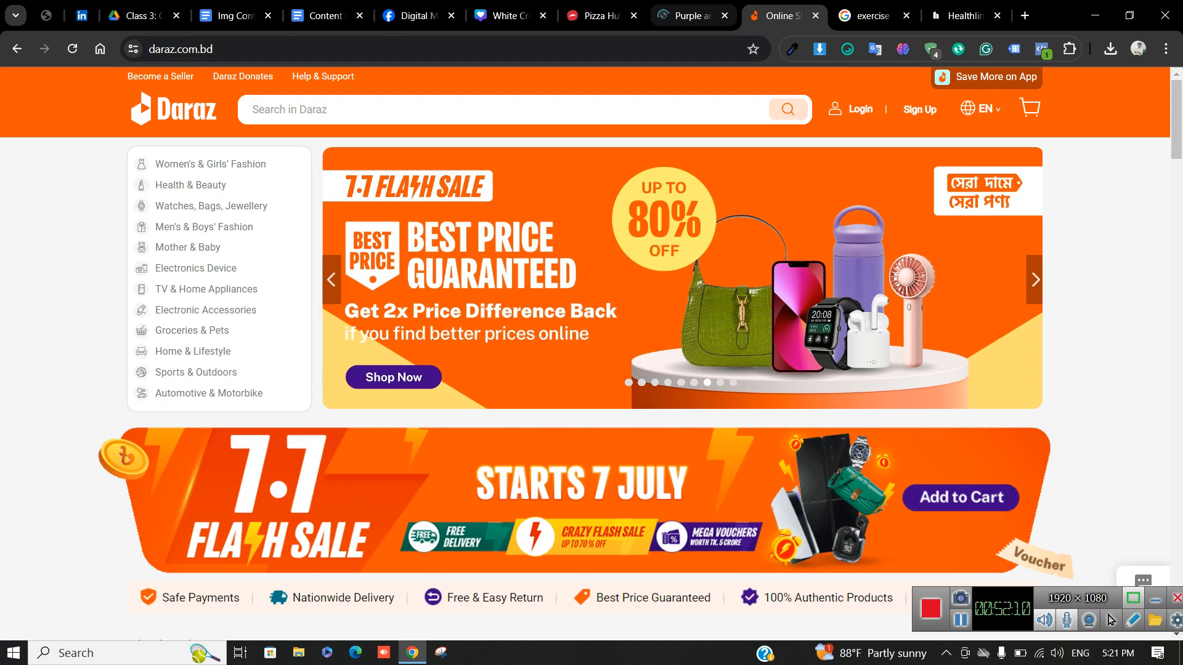
pyautogui.click(692, 16)
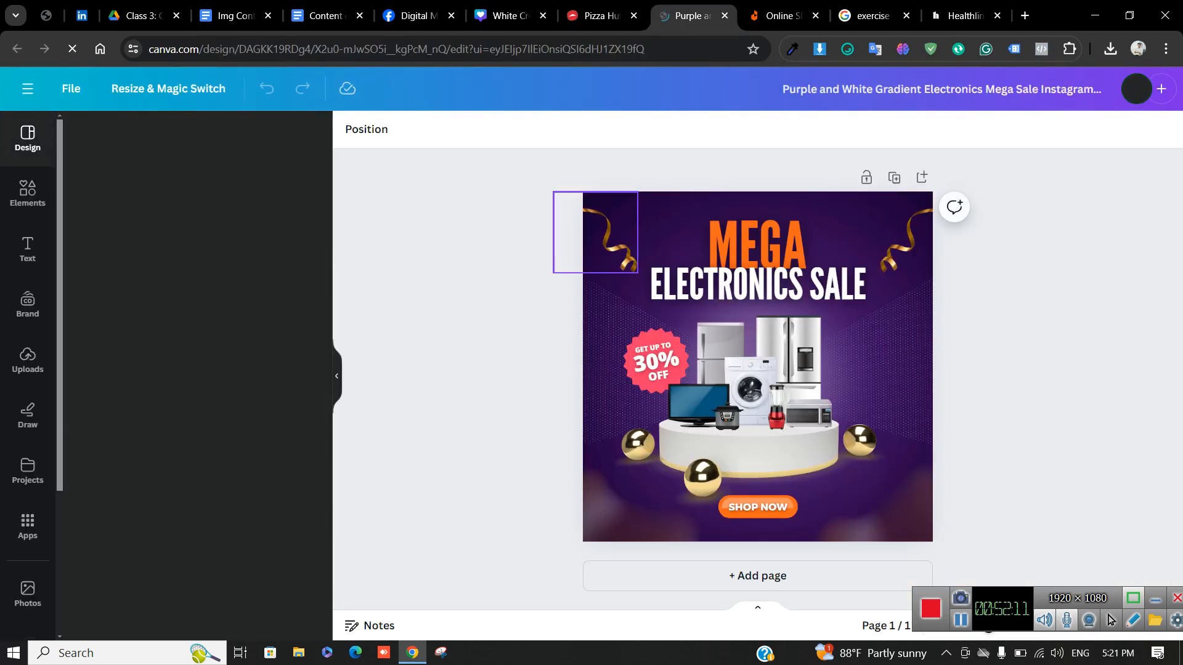
# Paste the Daraz logo into the design, move it top-left and shrink it
pyautogui.click(659, 246)
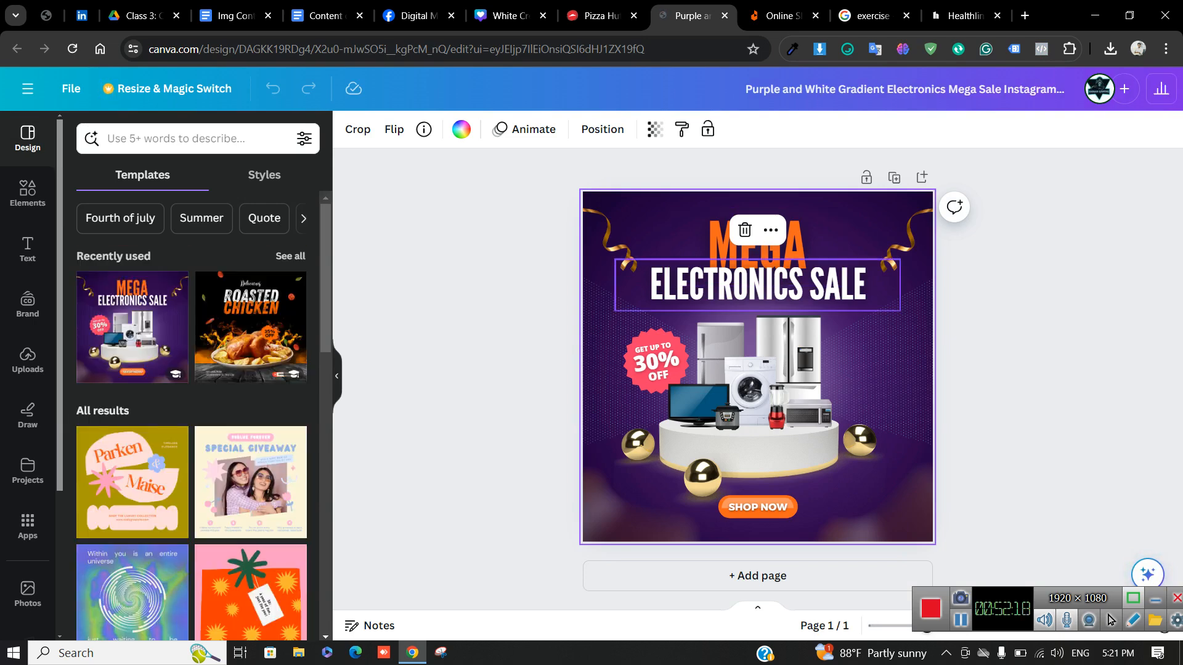
pyautogui.hotkey('ctrl', 'v')
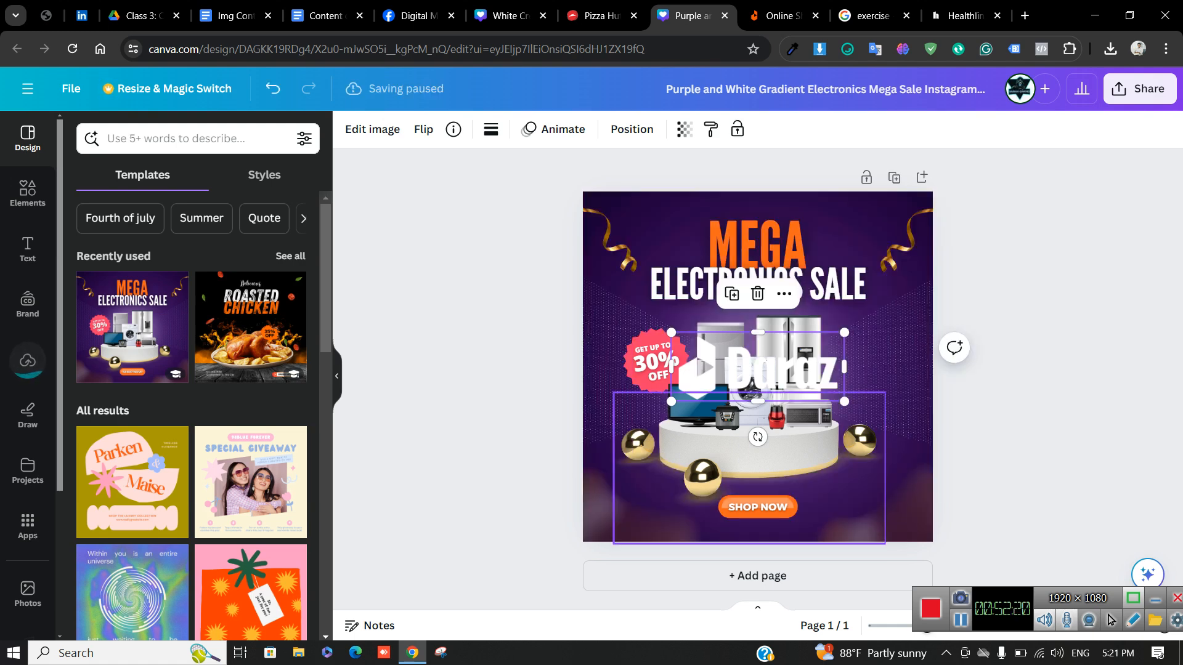
pyautogui.moveTo(758, 366); pyautogui.dragTo(690, 235)
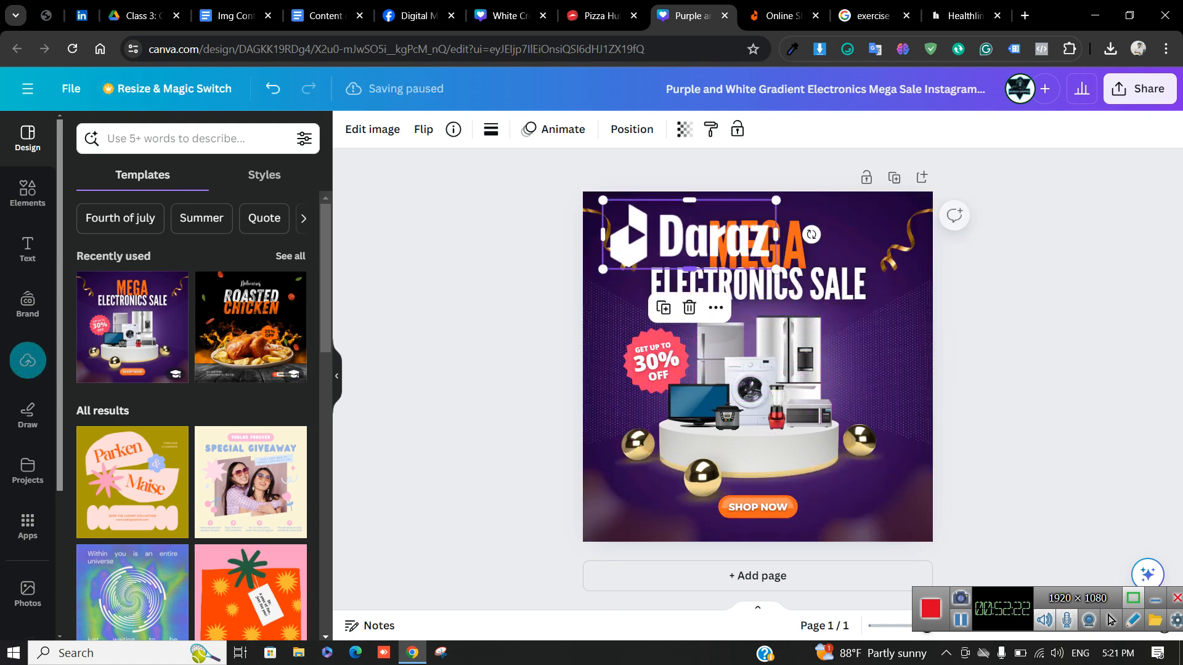
pyautogui.moveTo(776, 269); pyautogui.dragTo(608, 315)
# Shift the gold ribbon down clear of the logo, then return to Daraz's FlashSale listings
pyautogui.click(625, 260)
pyautogui.click(645, 231)
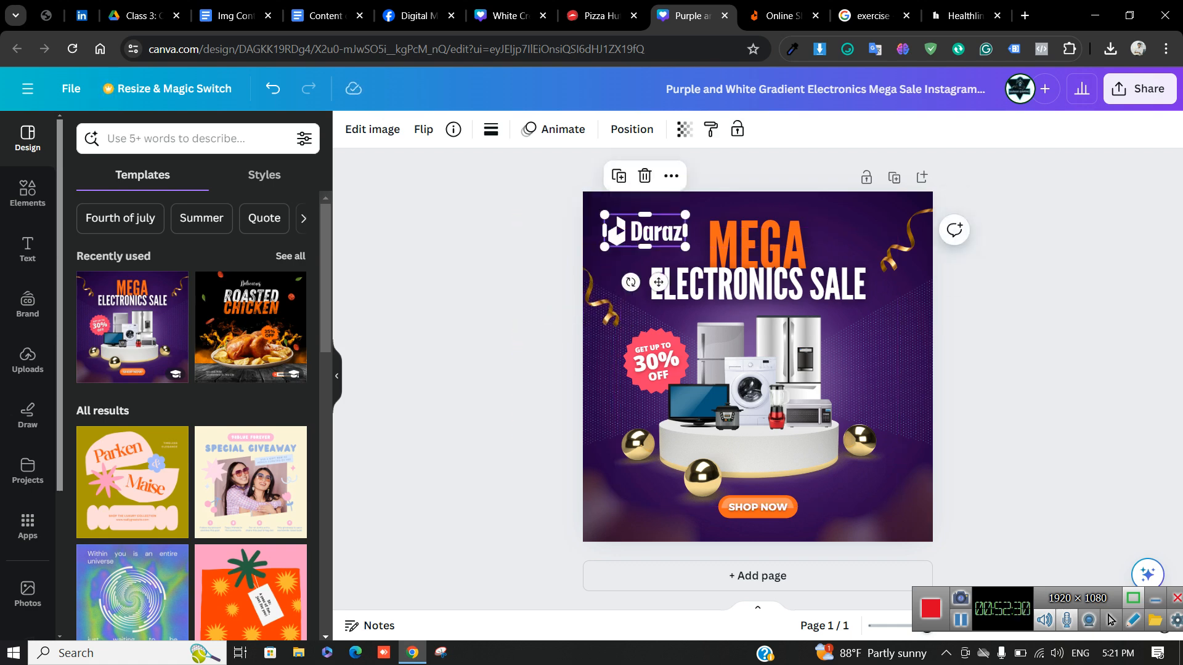
pyautogui.click(500, 266)
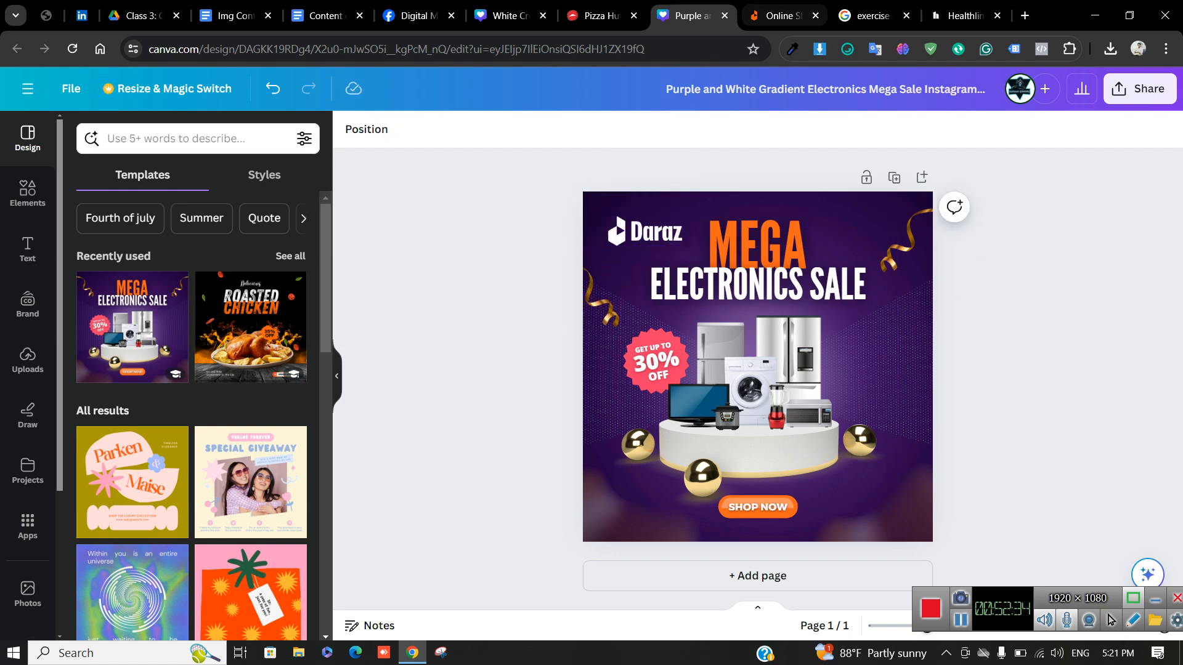
pyautogui.click(783, 16)
pyautogui.scroll(-7, 585, 345)
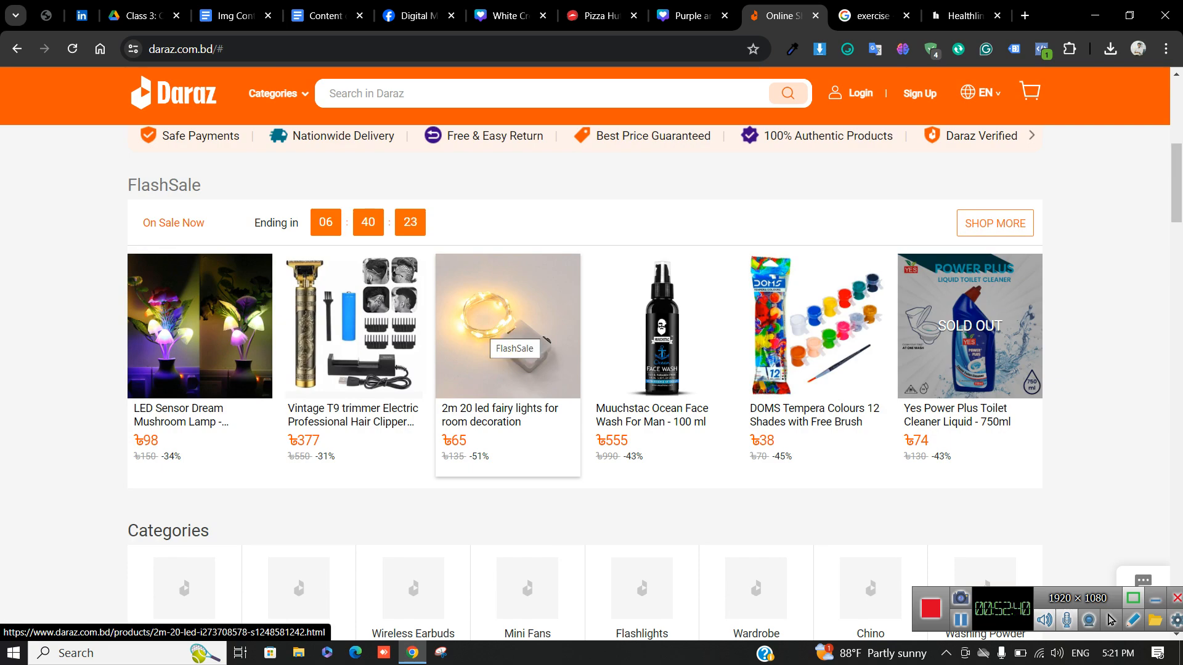
pyautogui.scroll(3, 511, 345)
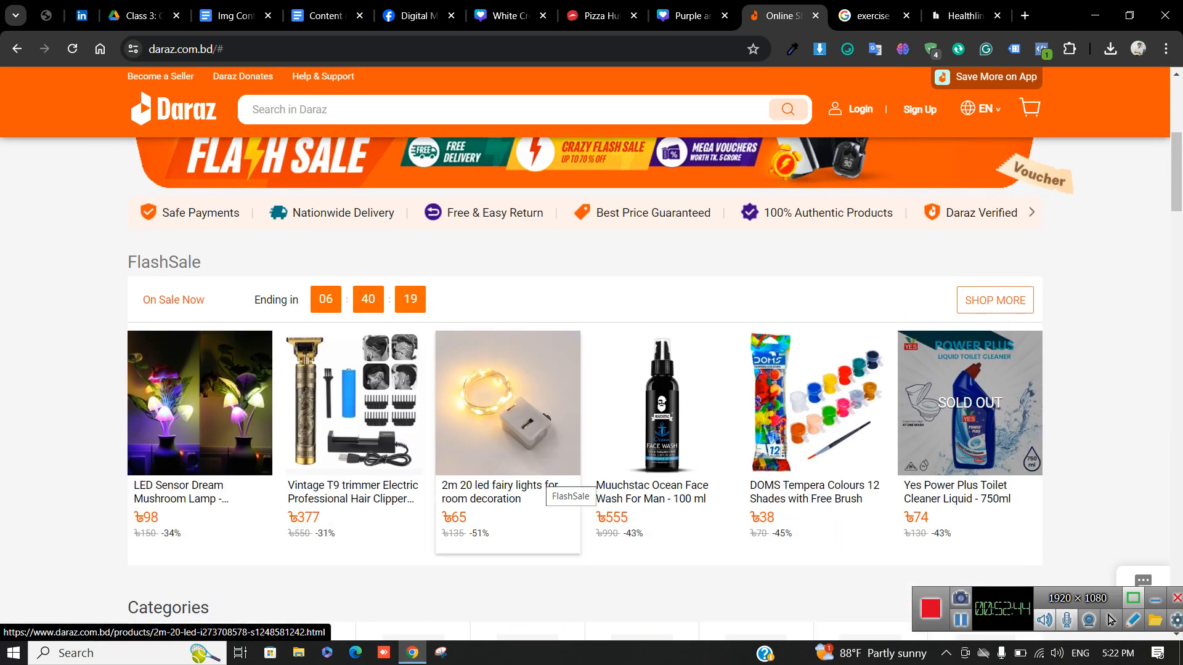
pyautogui.scroll(5, 558, 490)
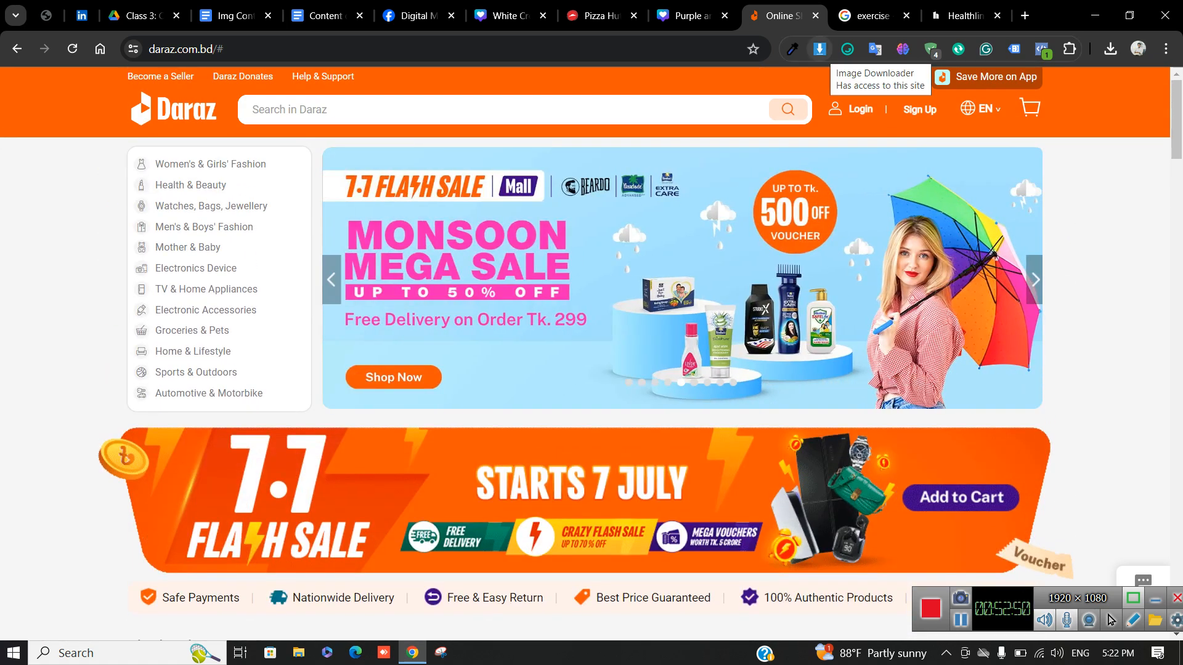
pyautogui.click(820, 49)
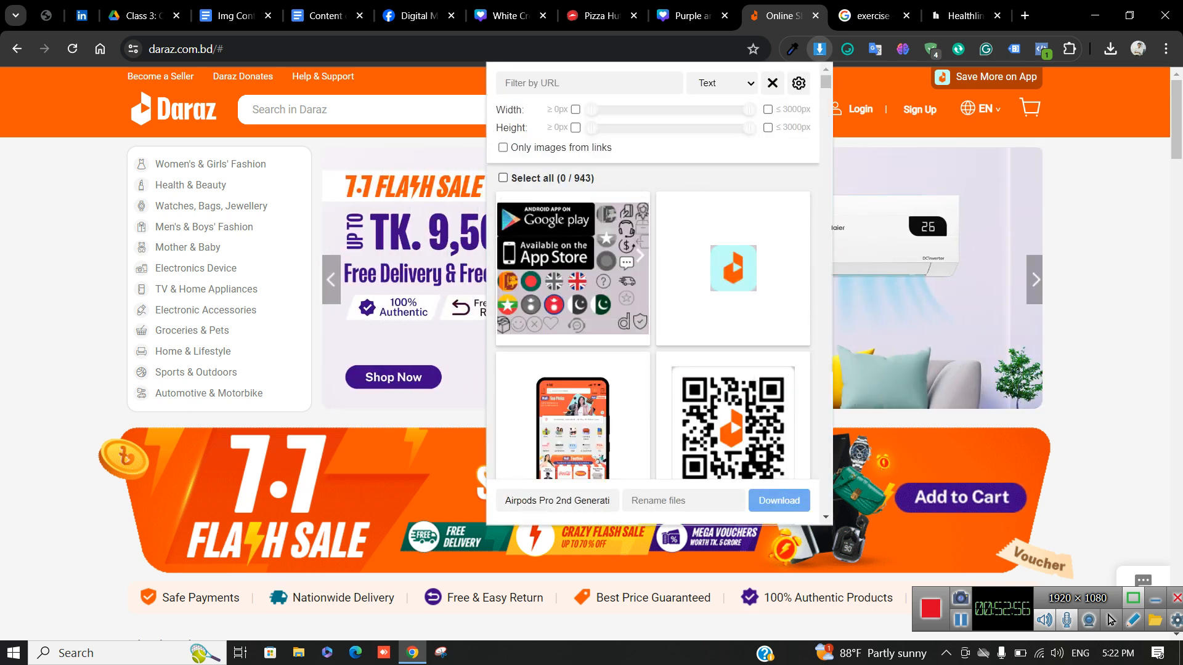
pyautogui.scroll(-10, 734, 382)
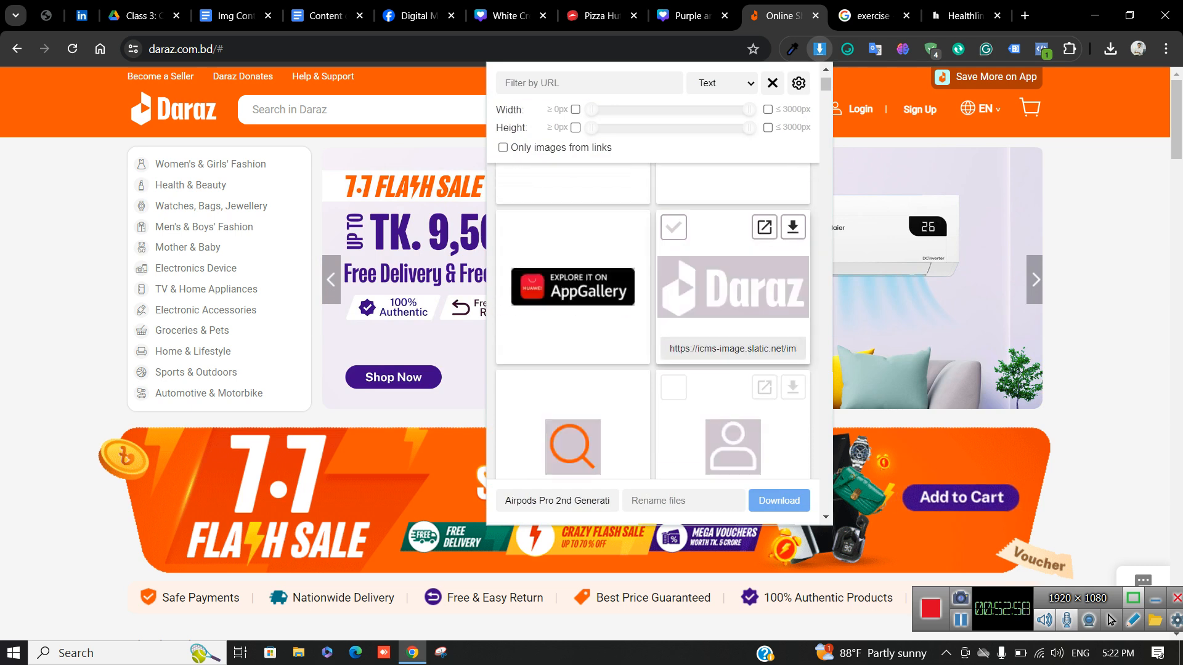
pyautogui.scroll(-5, 733, 382)
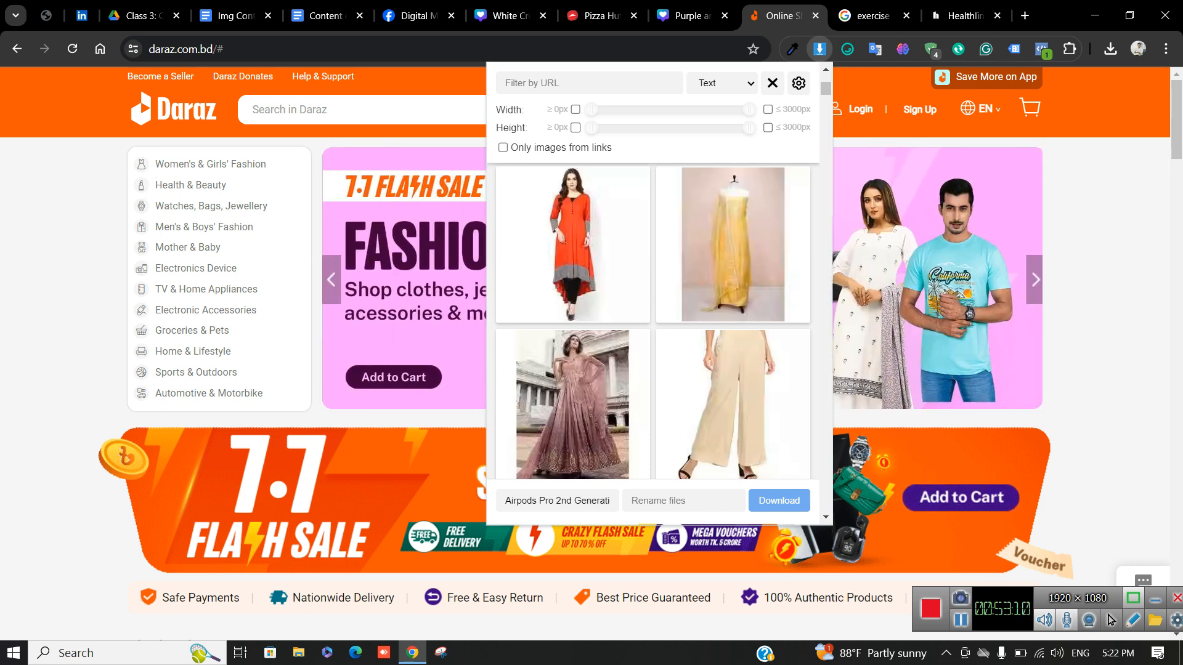
pyautogui.scroll(-5, 573, 278)
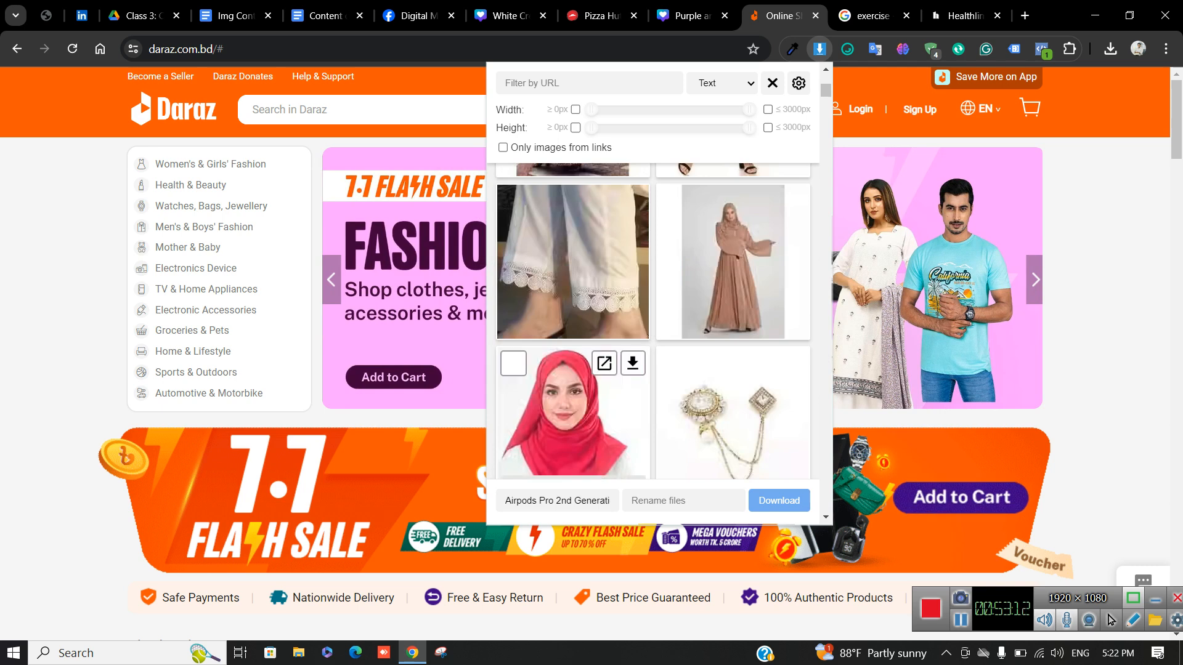
pyautogui.click(819, 49)
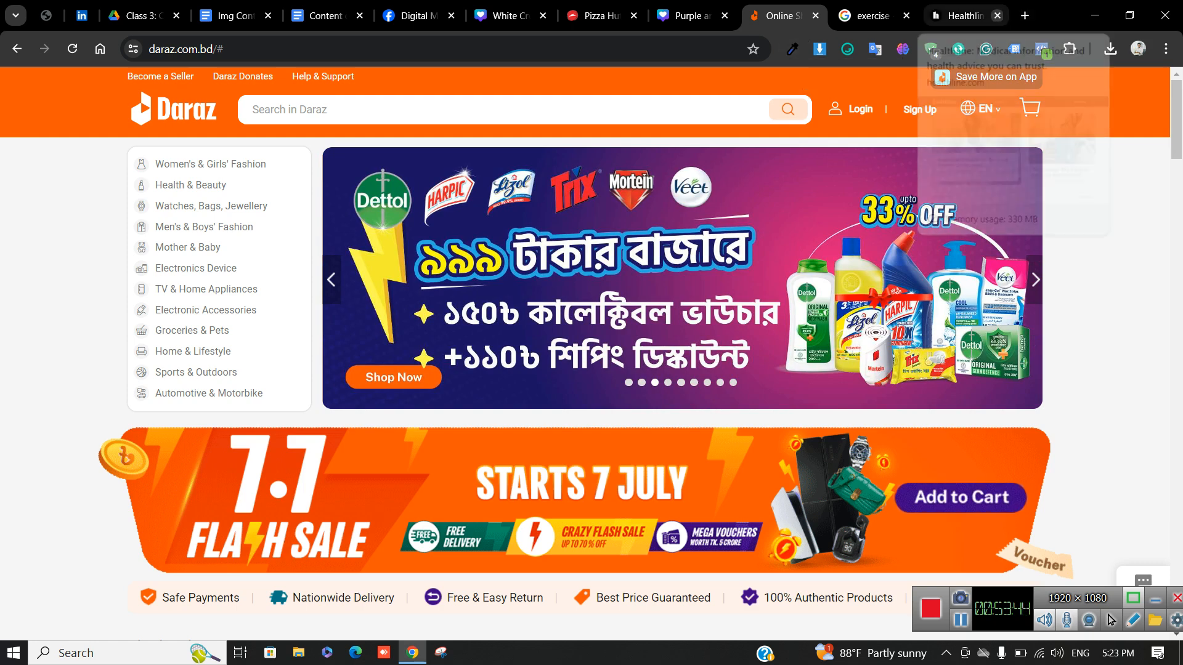
# Search Google for 'colorzilla chrome extension' in a new tab and open its Chrome Web Store result
pyautogui.hotkey('ctrl', 't')
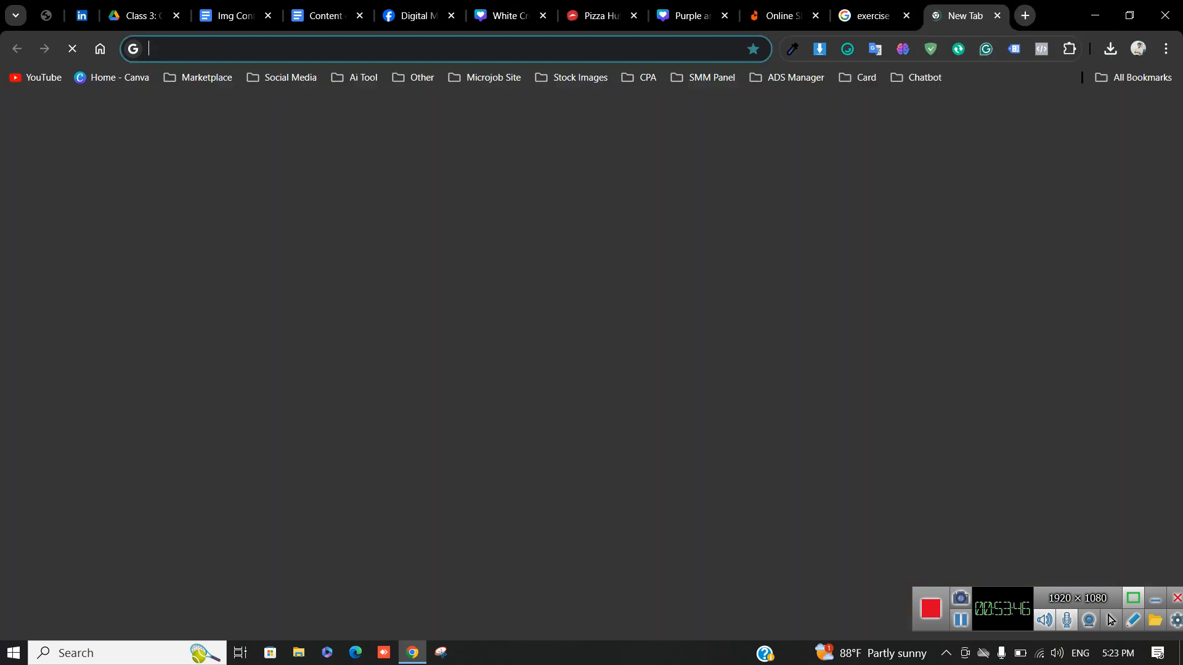
pyautogui.write('col')
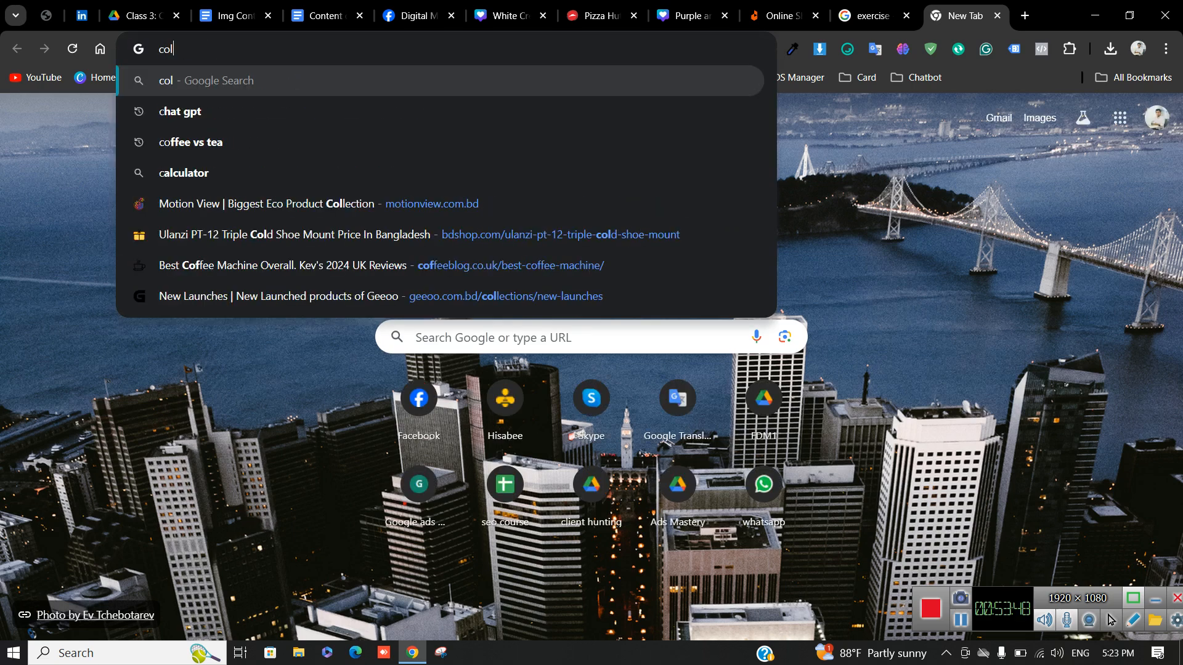
pyautogui.write('orzi')
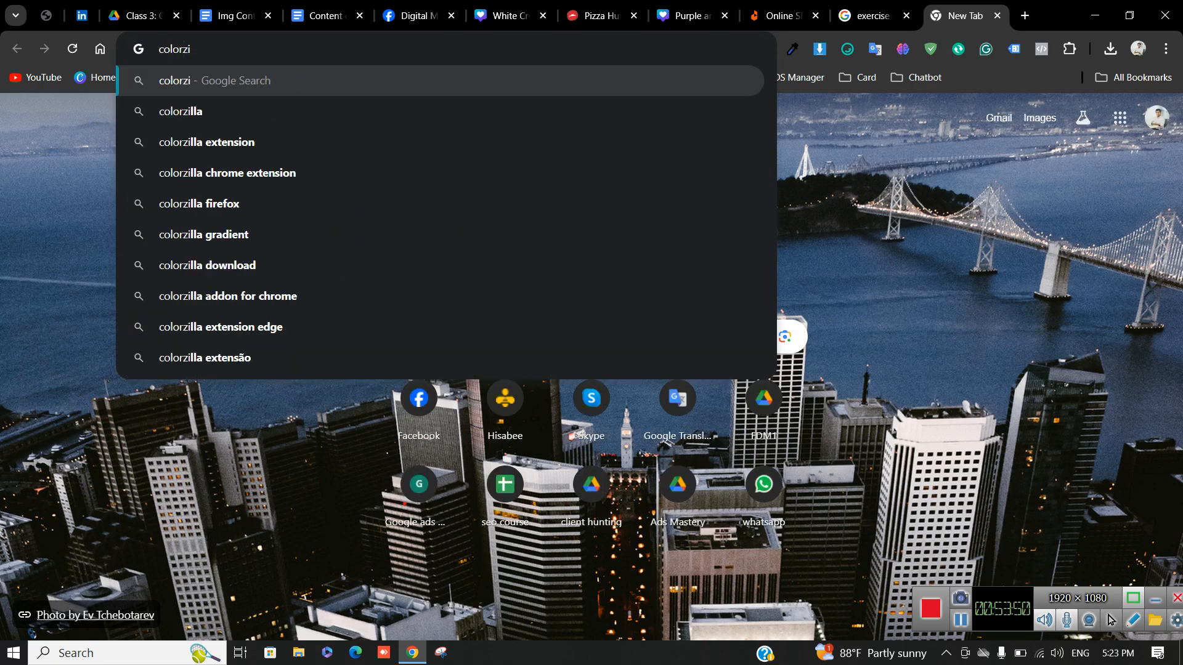
pyautogui.write('lla')
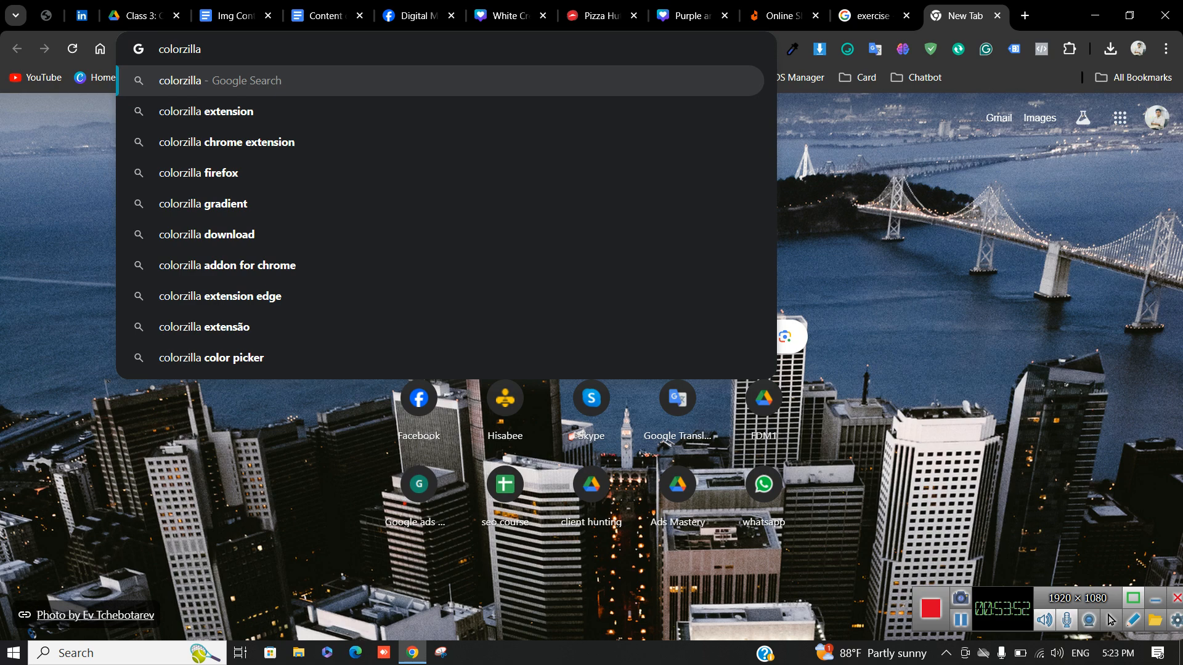
pyautogui.press('Down')
pyautogui.press('Down')
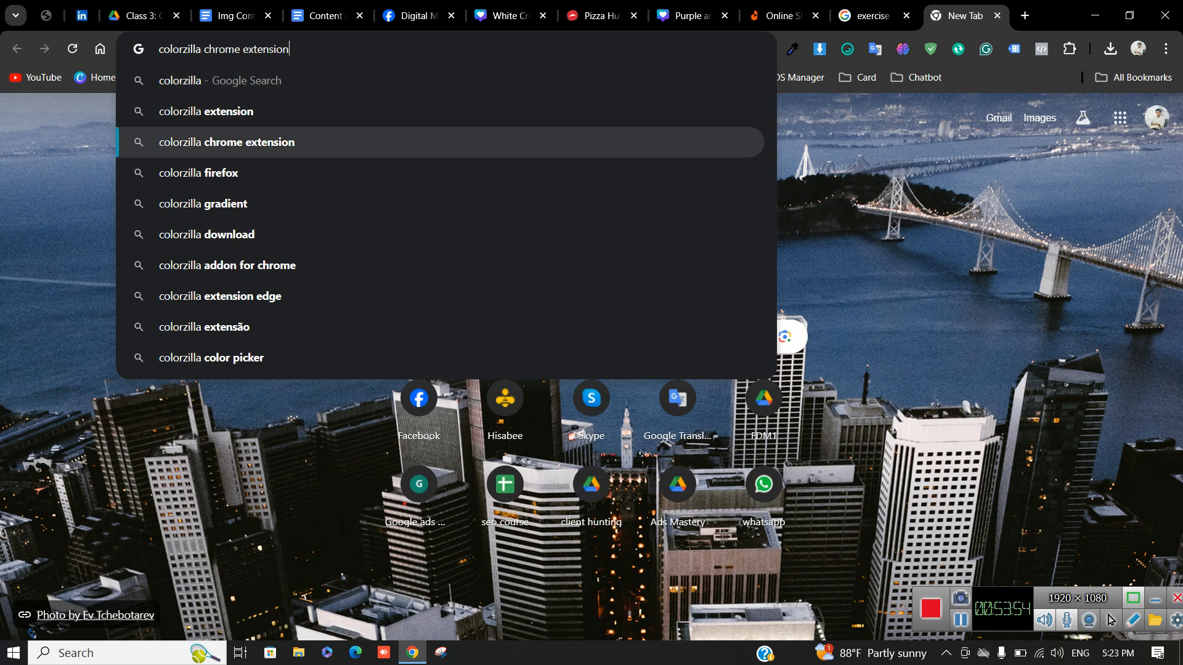
pyautogui.press('Return')
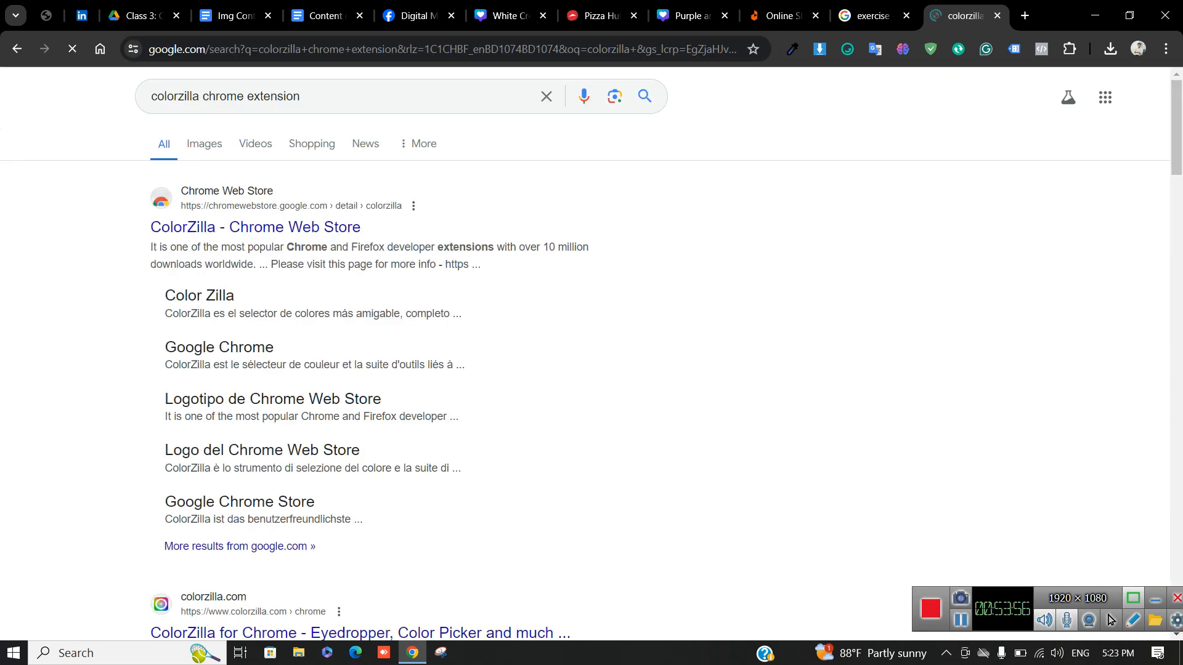
pyautogui.click(255, 226)
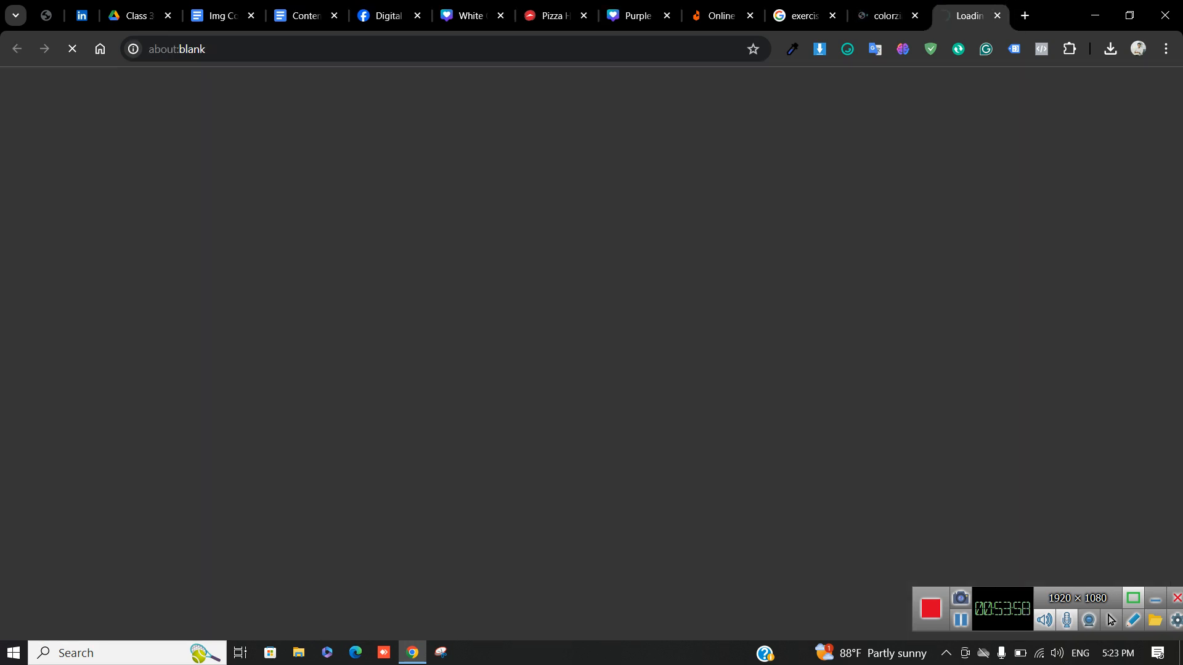
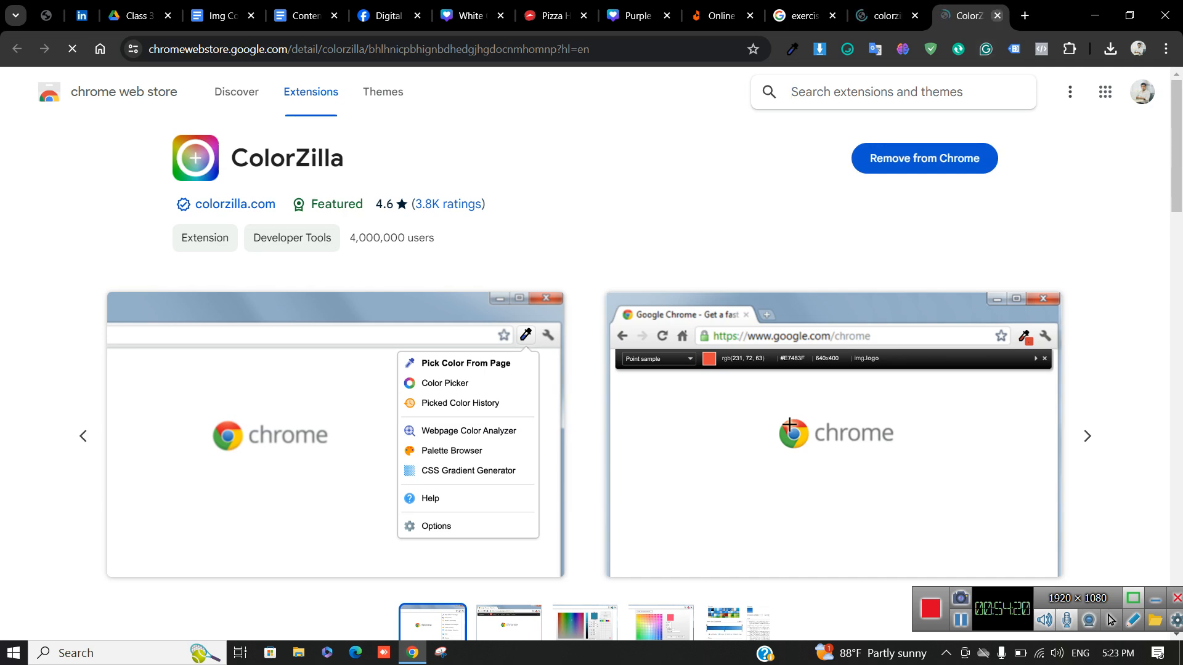
# Close the ColorZilla store and search tabs and bring up ColorZilla's colour-picking options
pyautogui.hotkey('ctrl', 'w')
pyautogui.hotkey('ctrl', 'w')
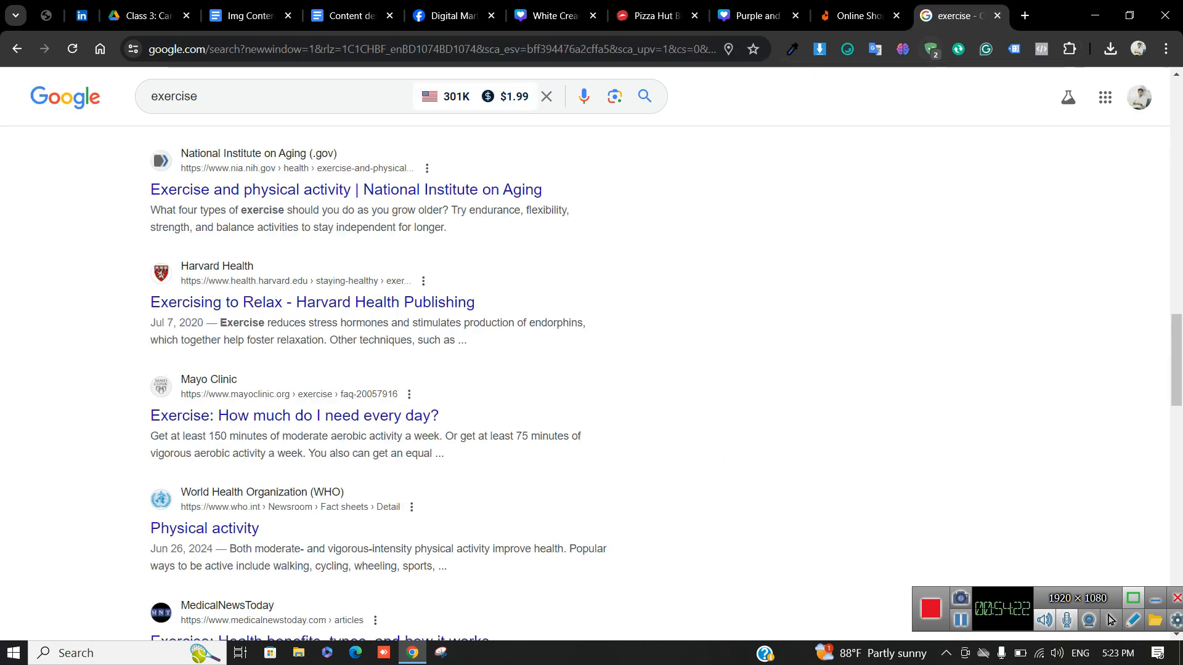
pyautogui.click(792, 48)
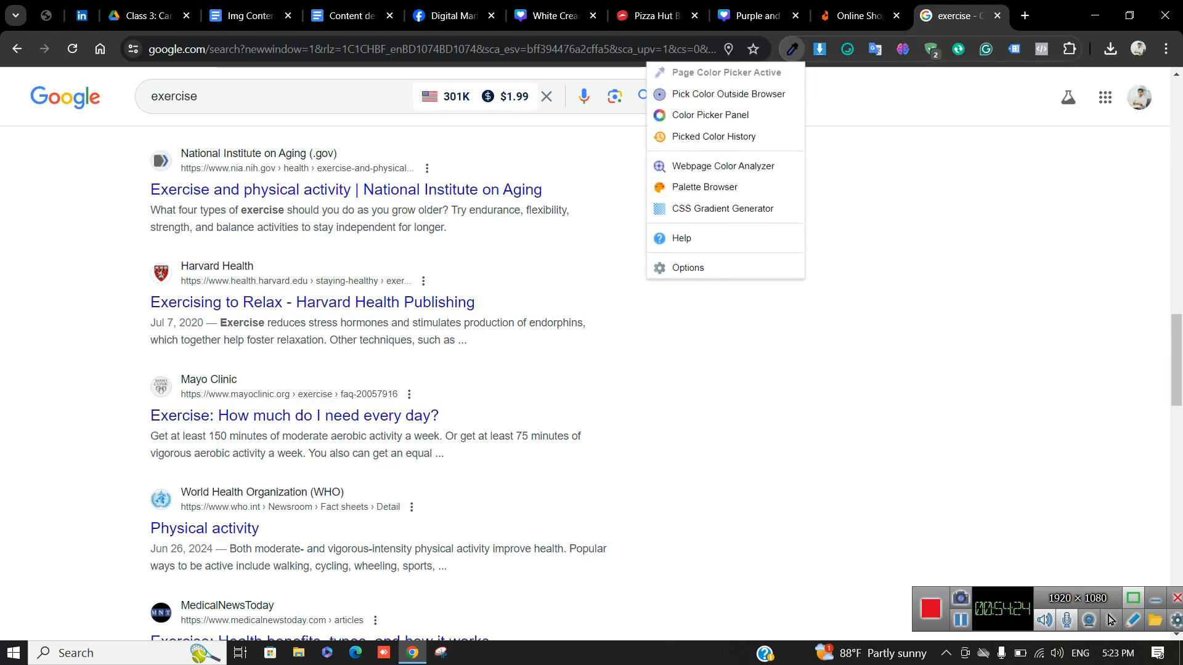
# Copy the Daraz orange header colour #F85606 with ColorZilla's page colour picker
pyautogui.click(858, 16)
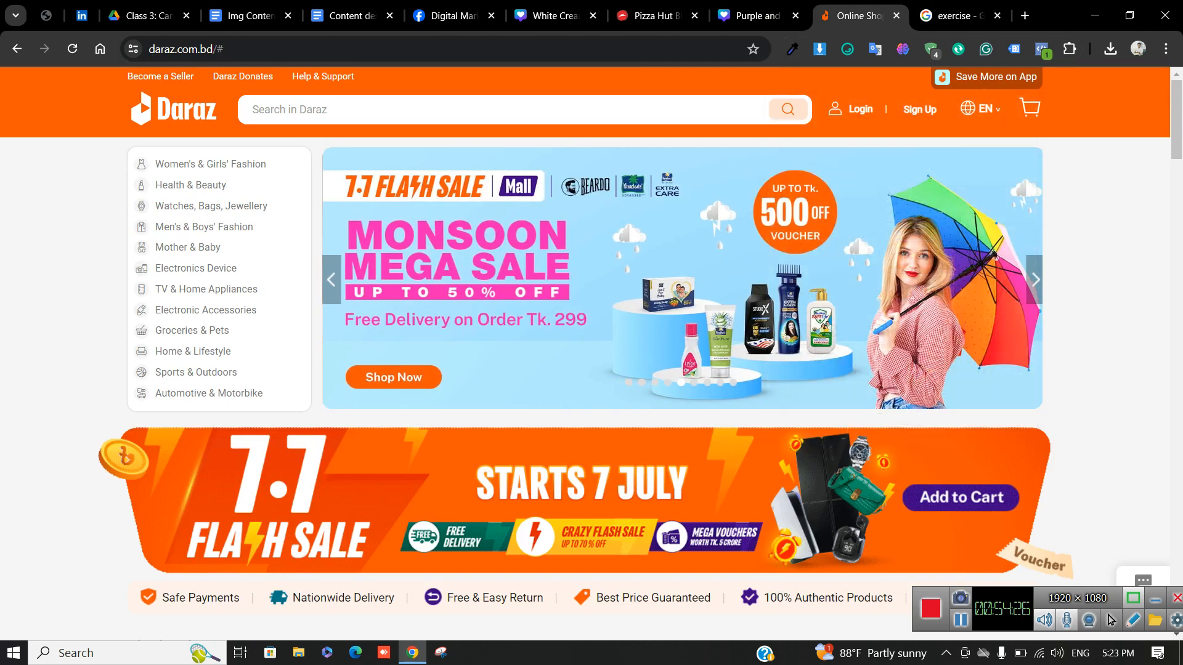
pyautogui.click(792, 49)
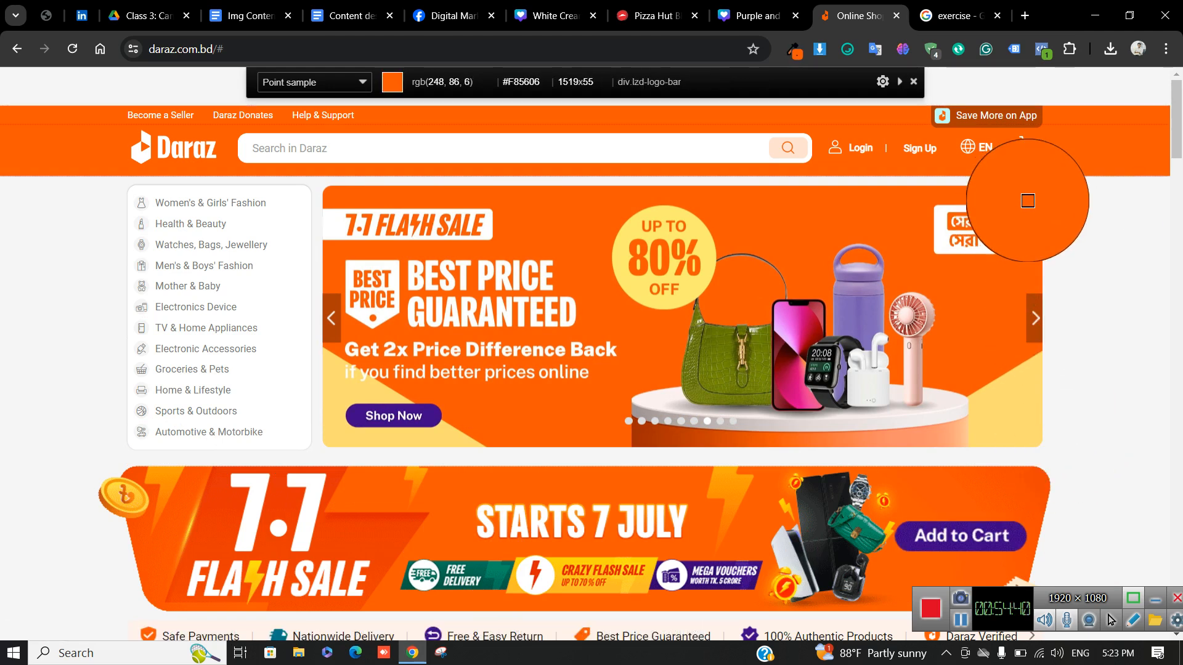
pyautogui.click(1027, 201)
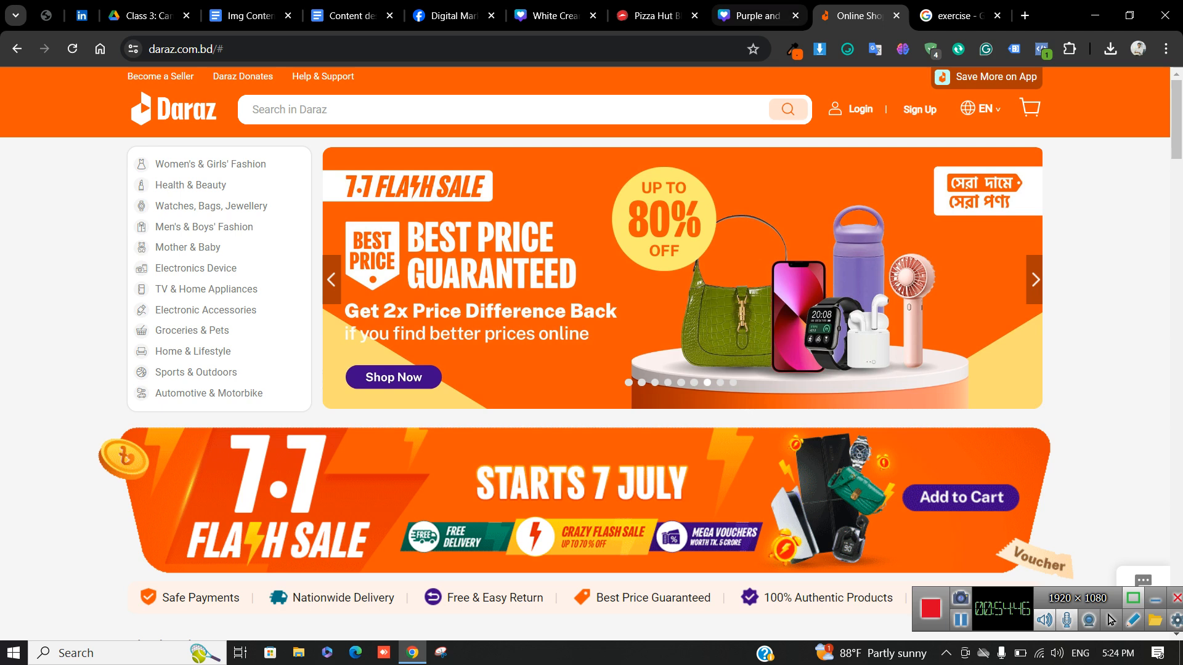
pyautogui.click(756, 16)
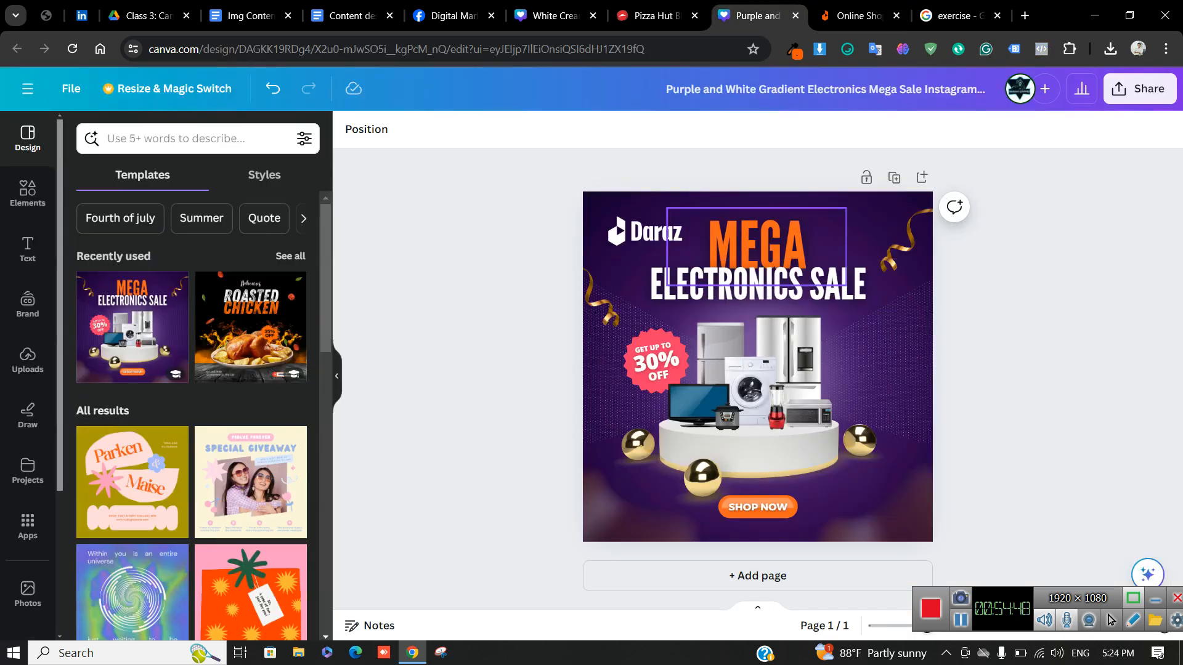
# Recolour the MEGA headline to the pasted Daraz orange #F85606
pyautogui.click(756, 244)
pyautogui.click(572, 129)
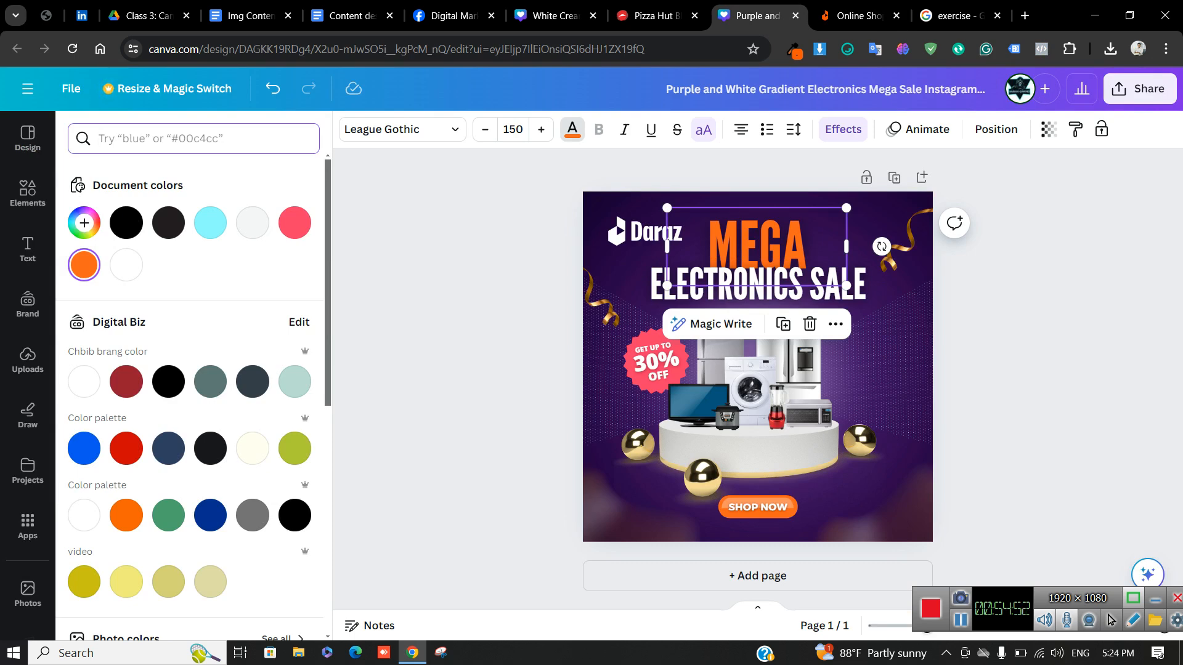
pyautogui.hotkey('ctrl', 'v')
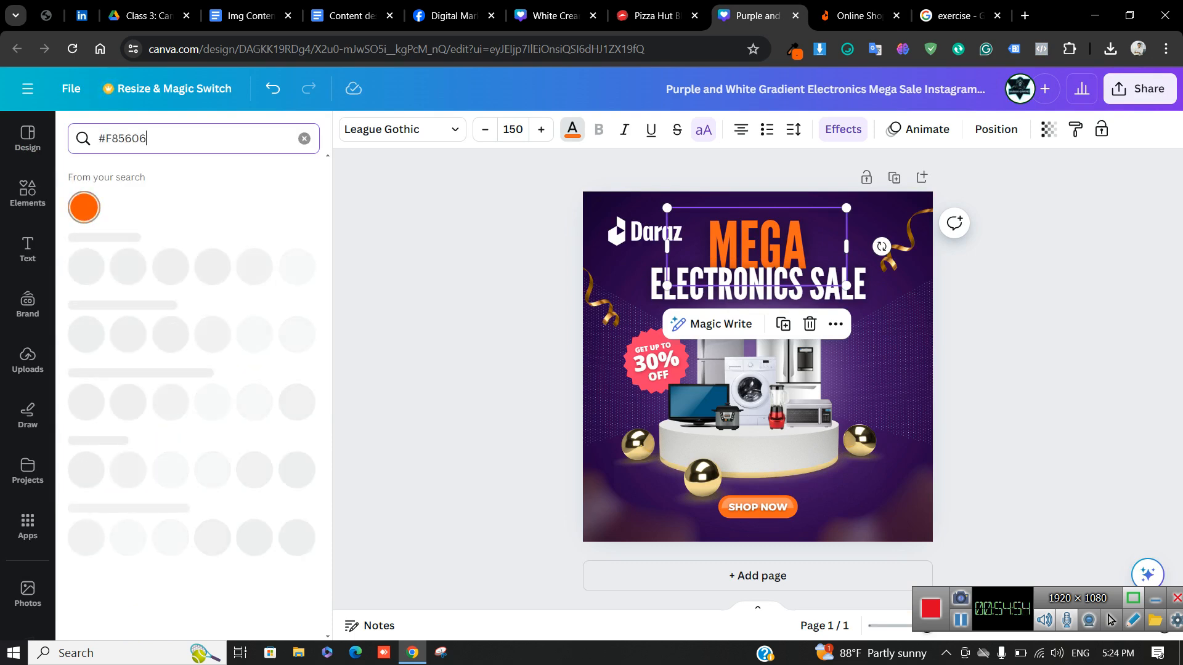
pyautogui.click(83, 207)
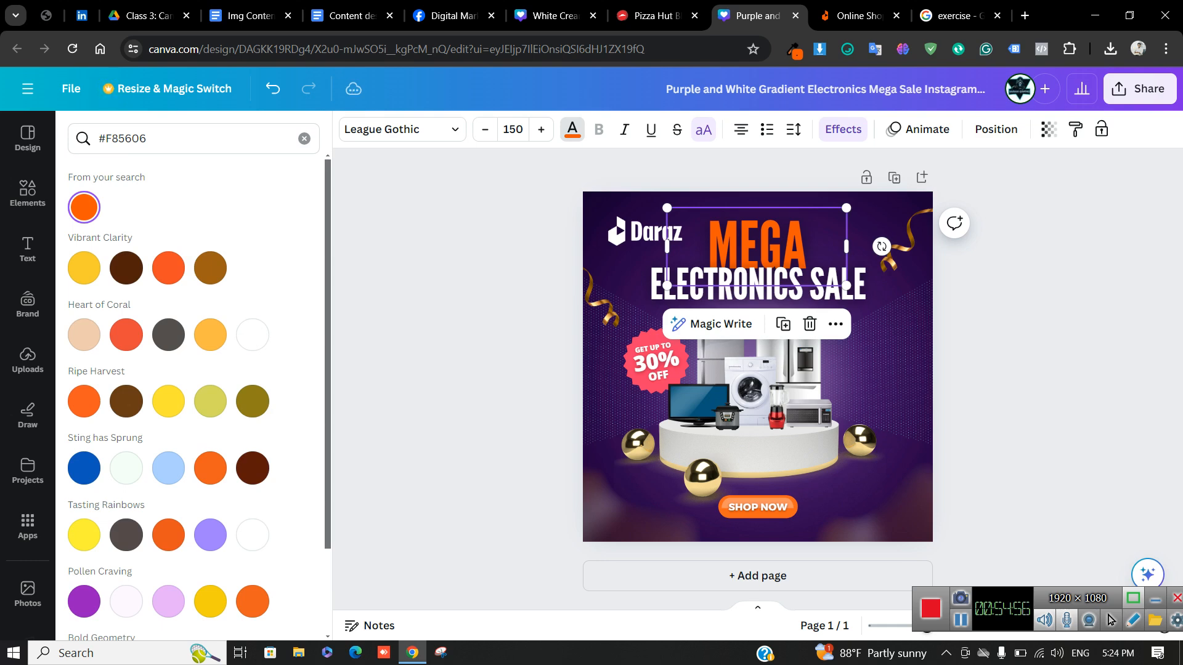
# Compare the orange MEGA headline against the Daraz homepage colours
pyautogui.hotkey('ctrl', 'Tab')
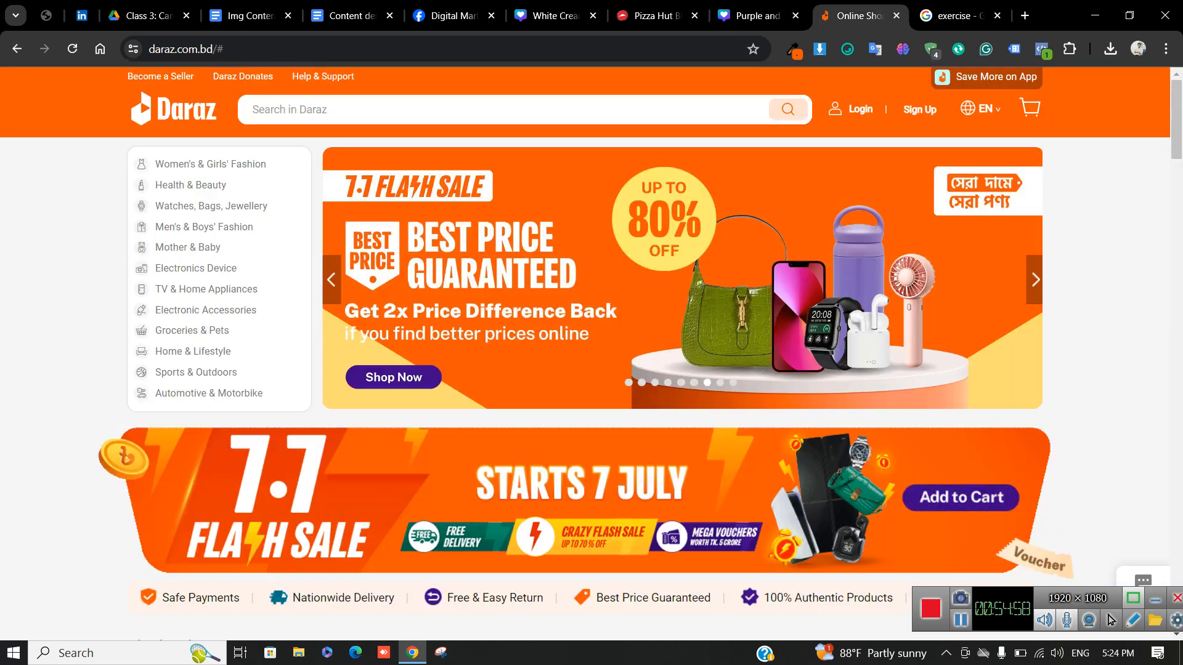
pyautogui.hotkey('ctrl', 'shift', 'Tab')
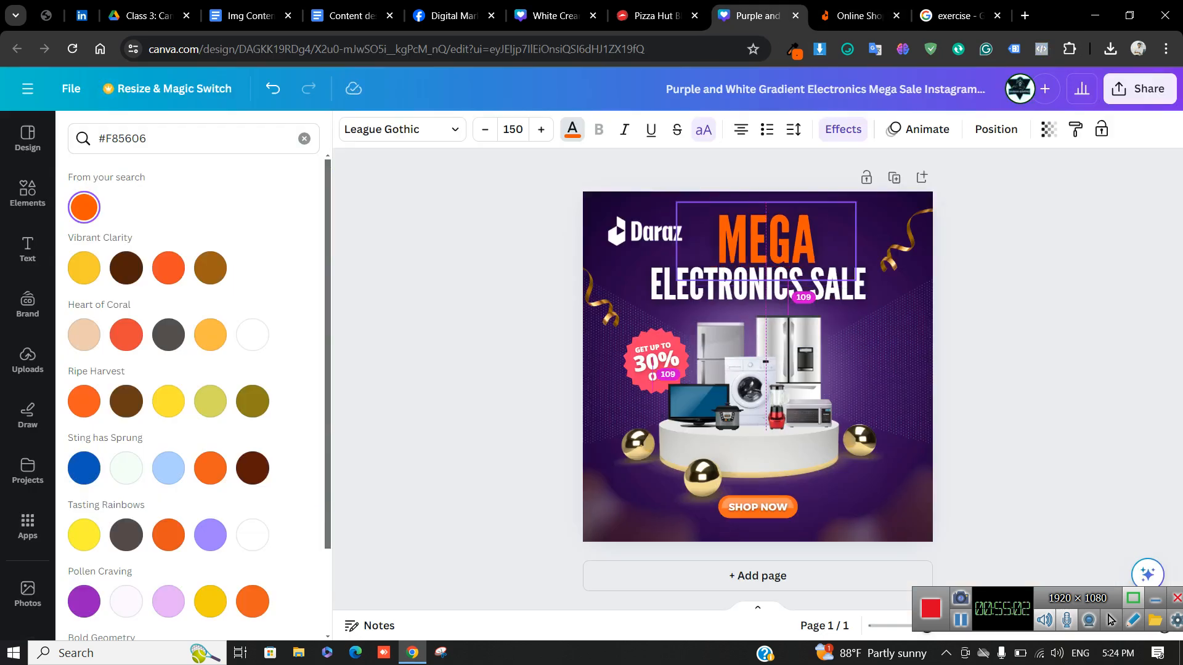
pyautogui.hotkey('ctrl', 'Tab')
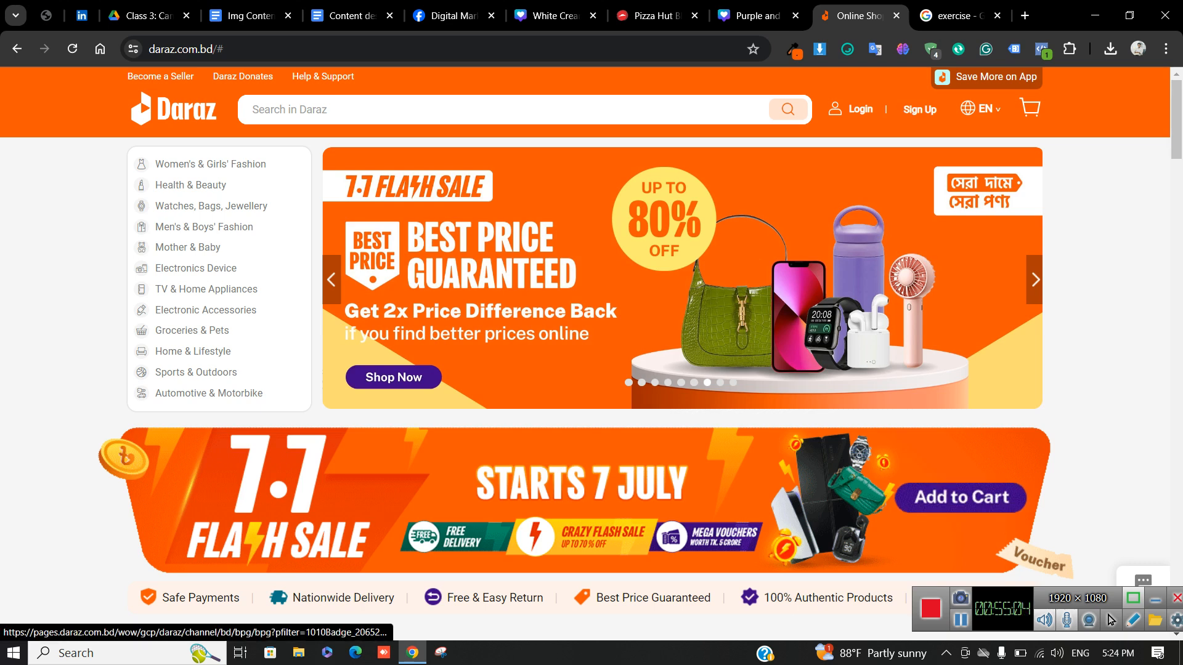
pyautogui.hotkey('ctrl', 'shift', 'Tab')
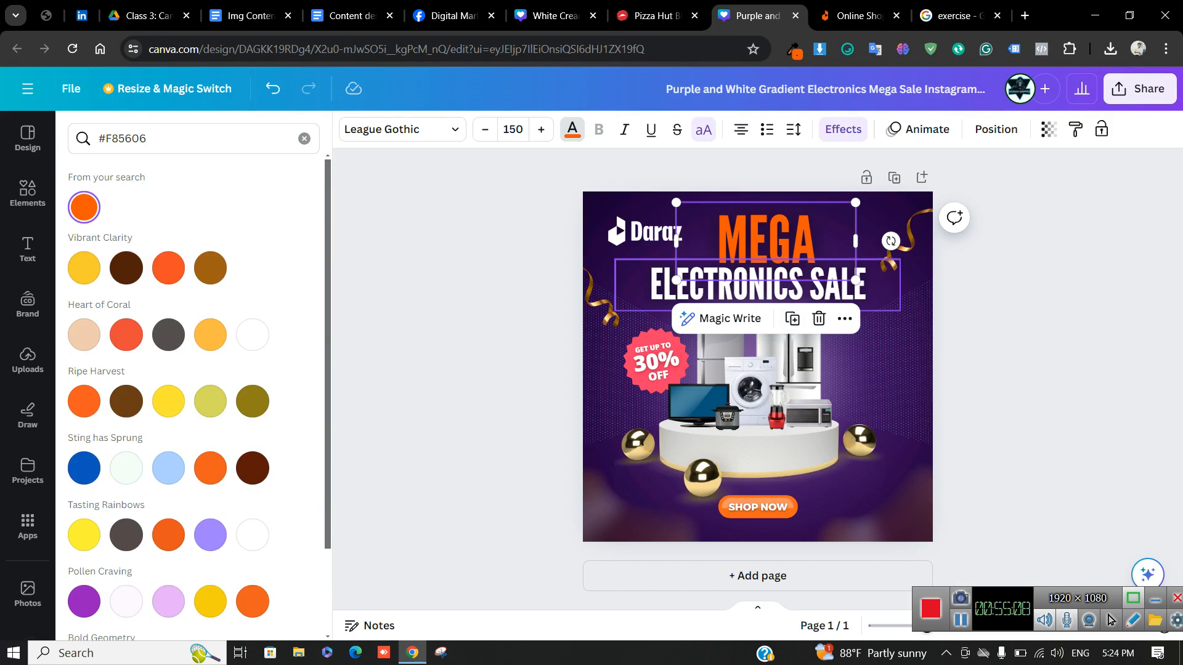
# Rename the design to 'dazar img content 1'
pyautogui.doubleClick(838, 89)
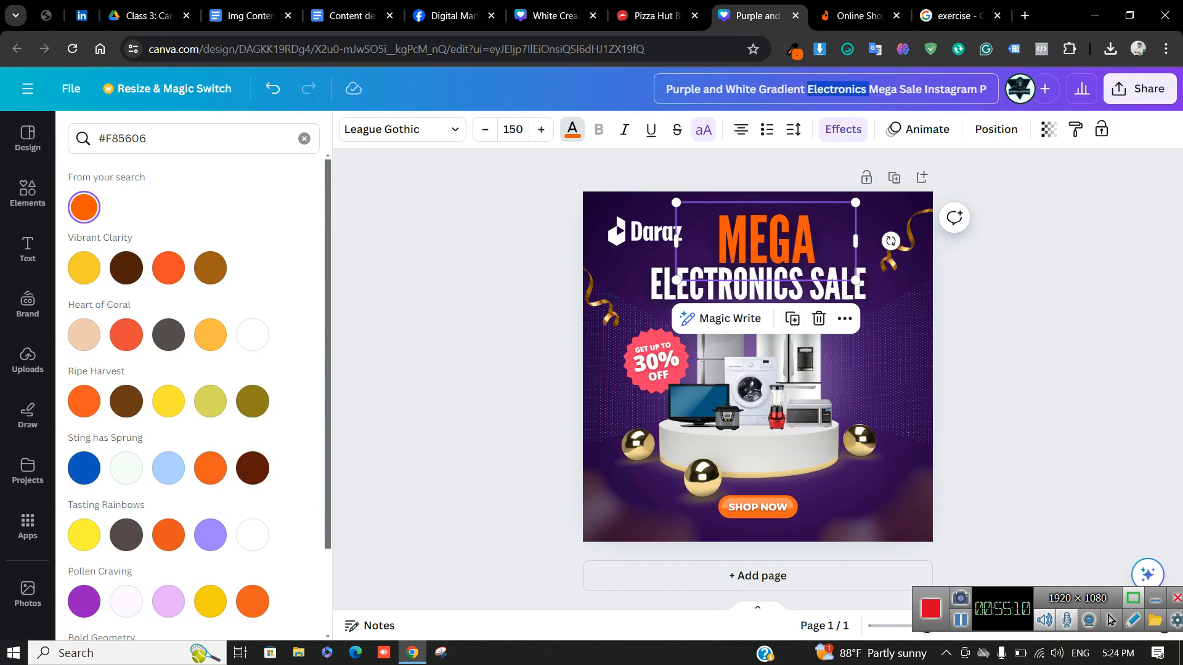
pyautogui.tripleClick(838, 90)
pyautogui.press('BackSpace')
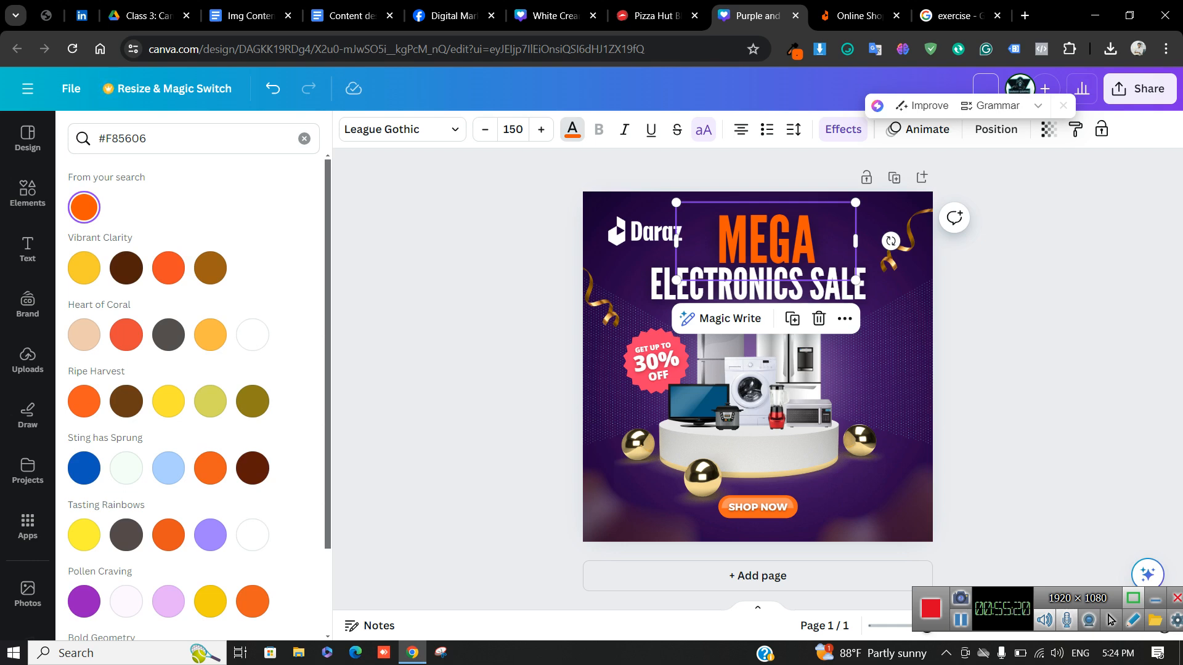
pyautogui.write('zar im')
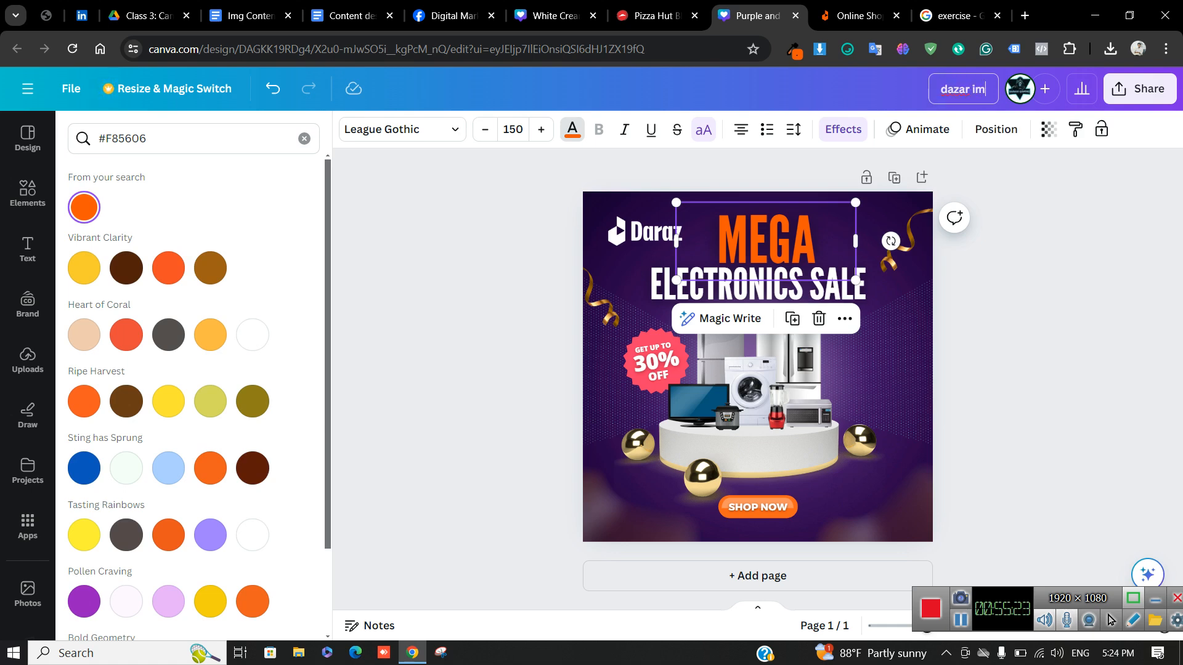
pyautogui.write('g conte')
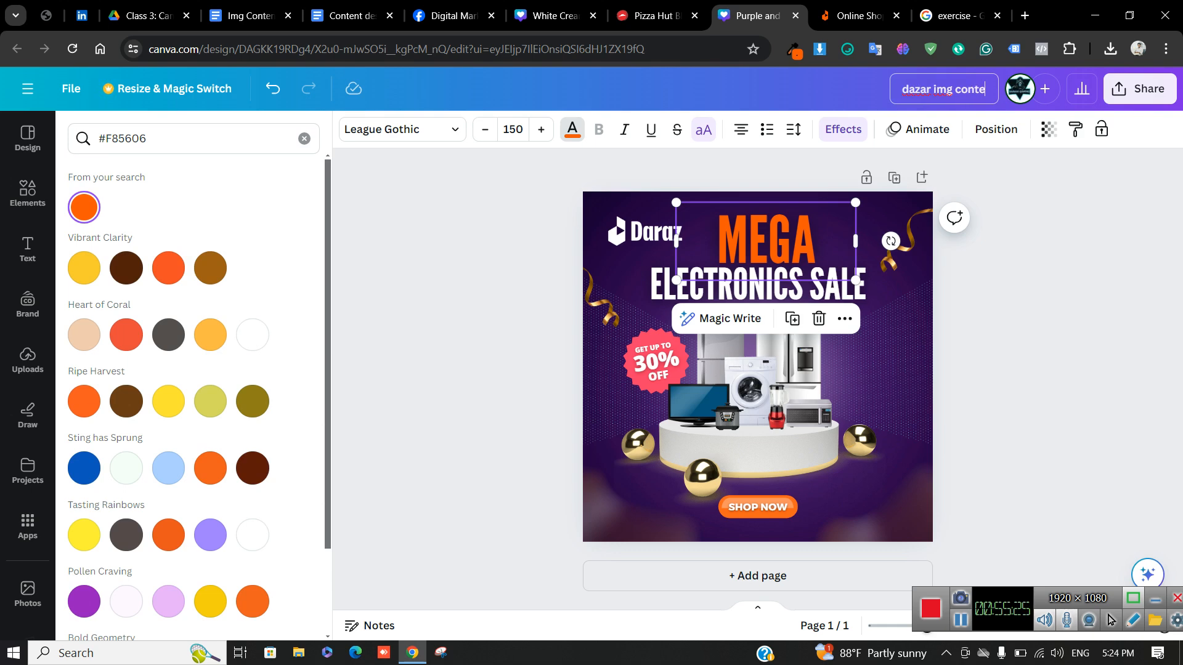
pyautogui.write('nt 1')
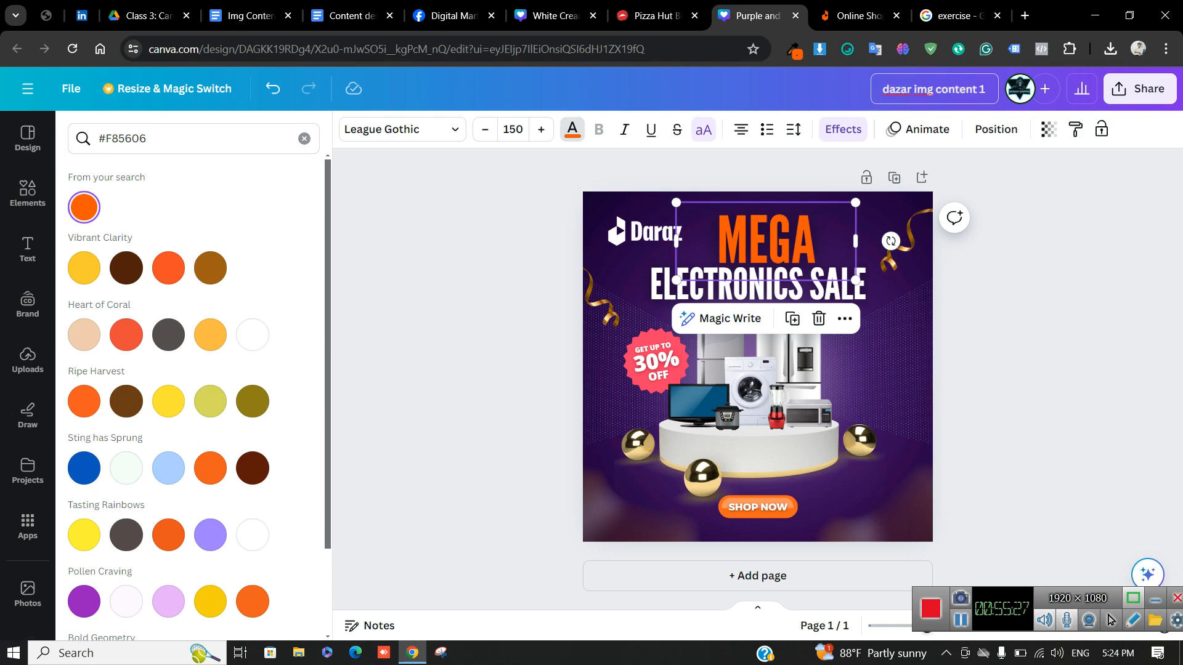
pyautogui.press('Return')
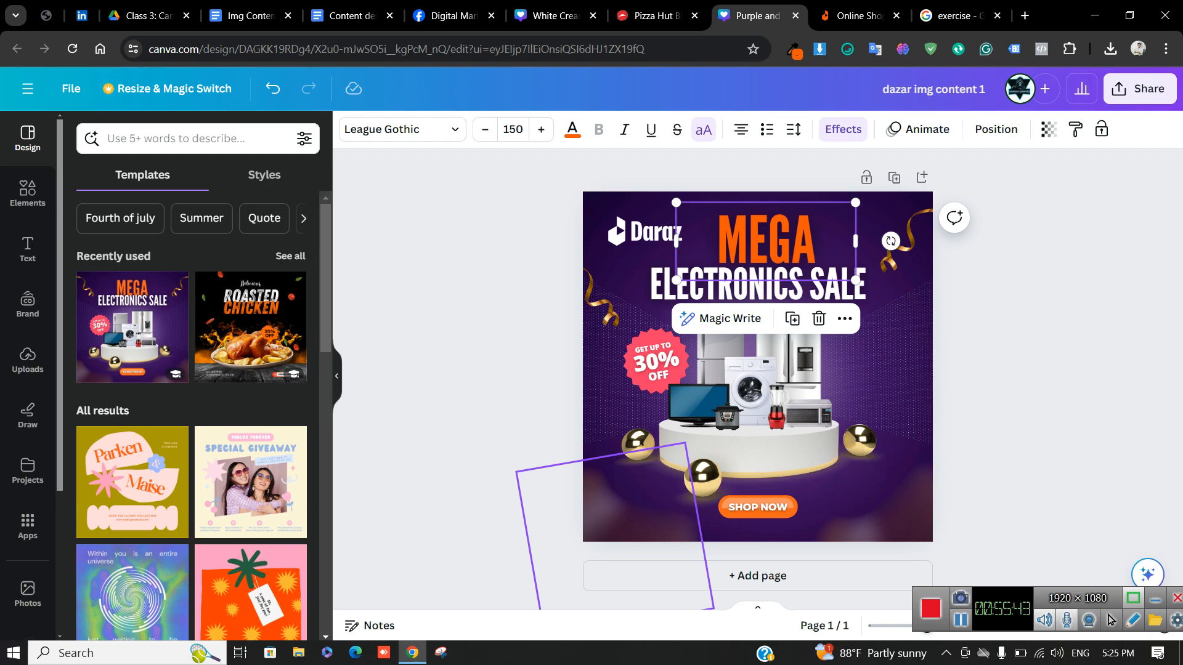
# Look over the Daraz FlashSale section, then glance back at the Canva design
pyautogui.click(859, 15)
pyautogui.scroll(-4, 592, 308)
pyautogui.scroll(3, 591, 308)
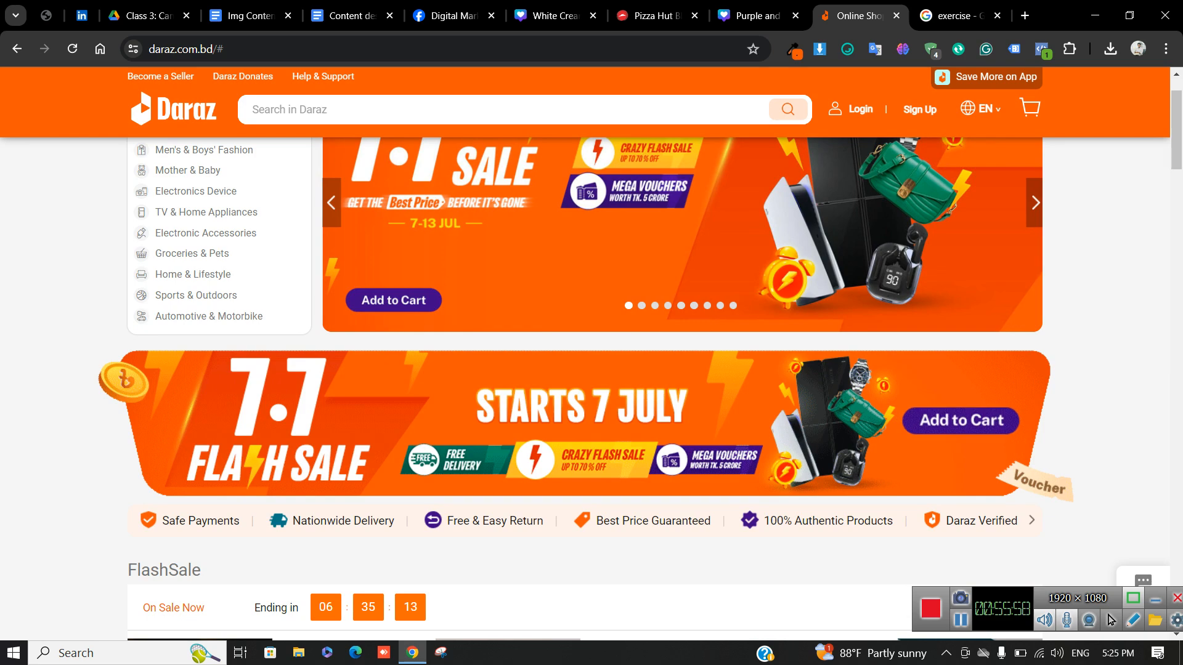
pyautogui.scroll(-5, 537, 389)
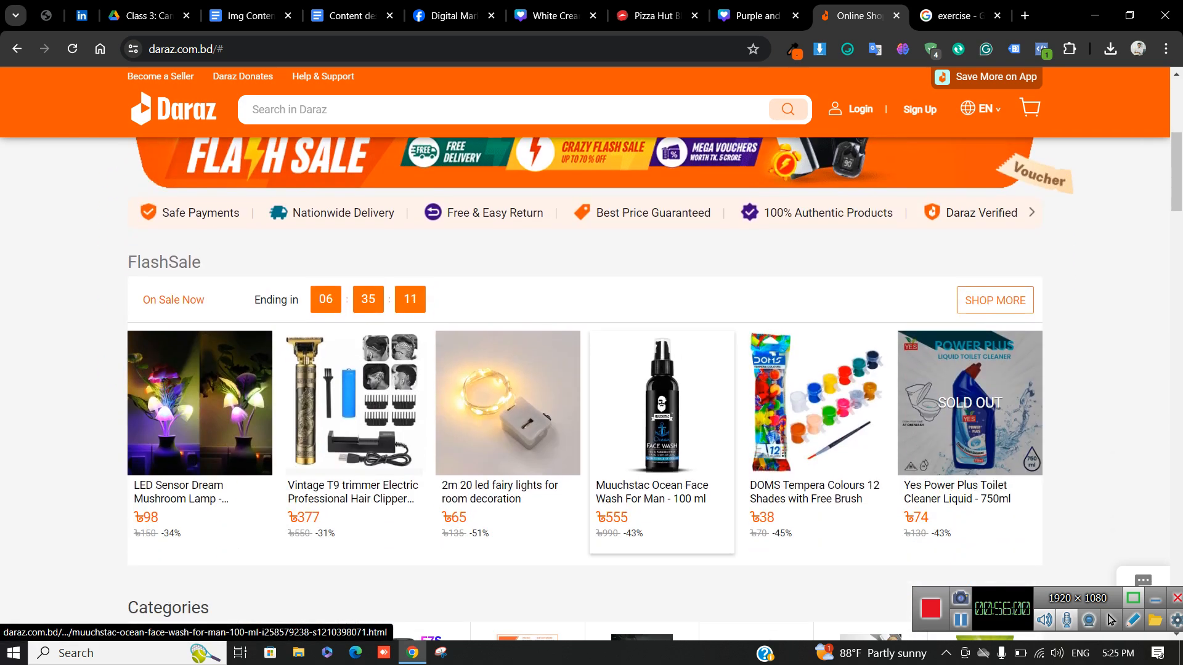
pyautogui.click(757, 16)
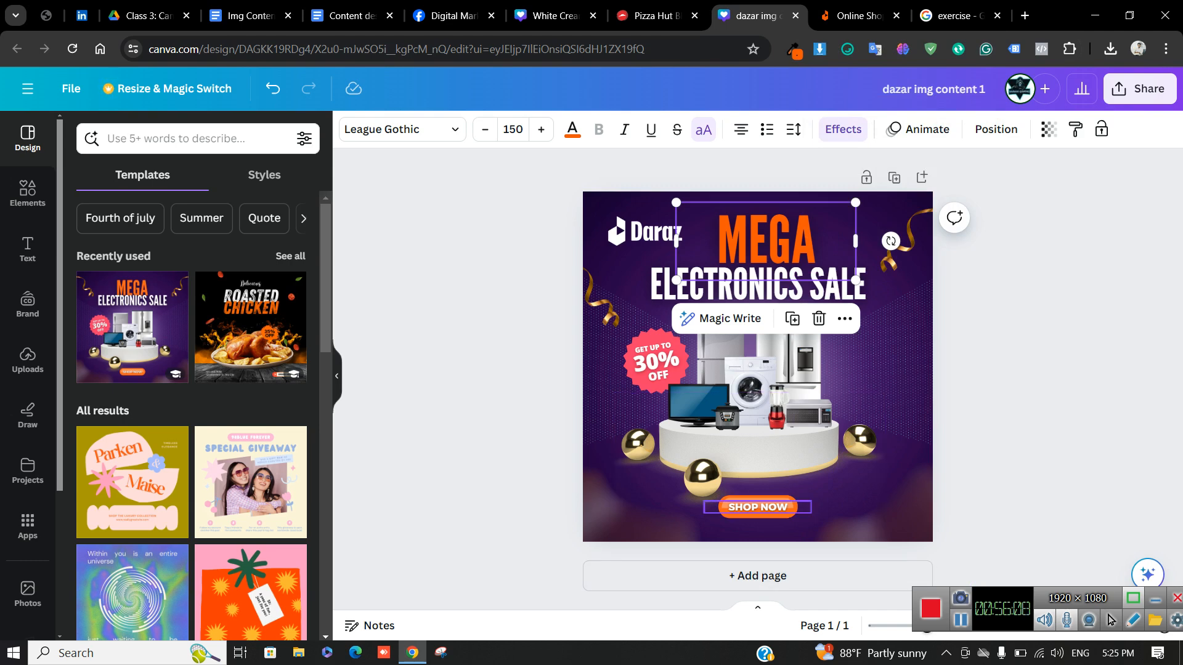
pyautogui.click(860, 15)
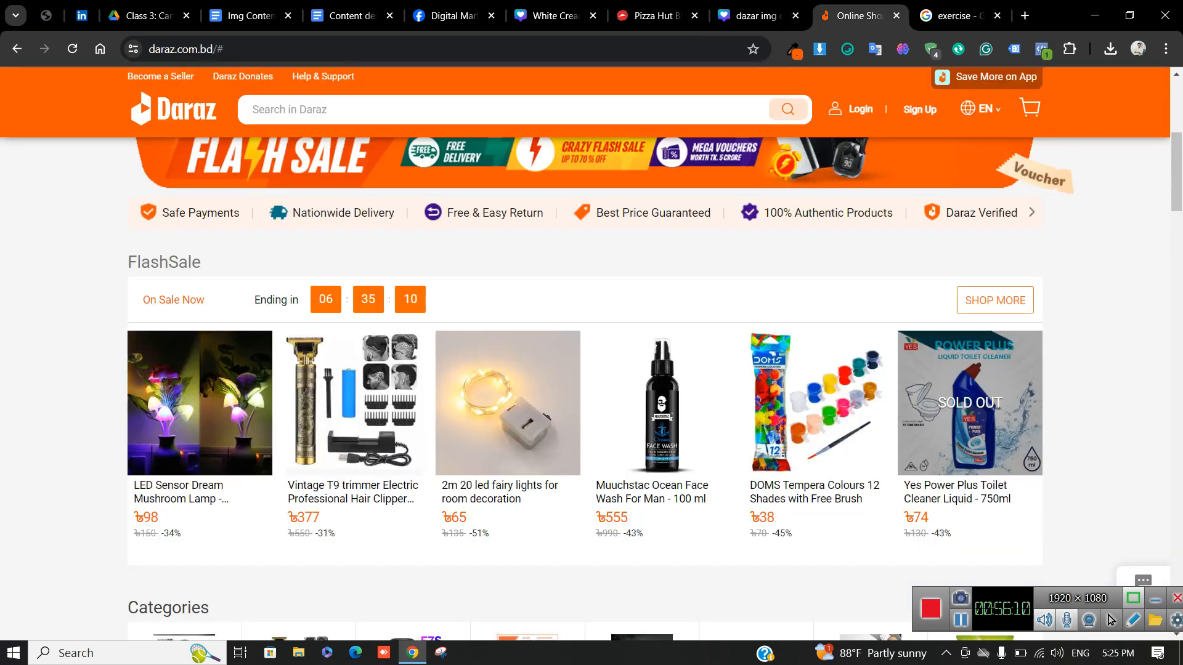
pyautogui.click(243, 49)
pyautogui.click(243, 48)
pyautogui.moveTo(283, 49); pyautogui.dragTo(154, 48)
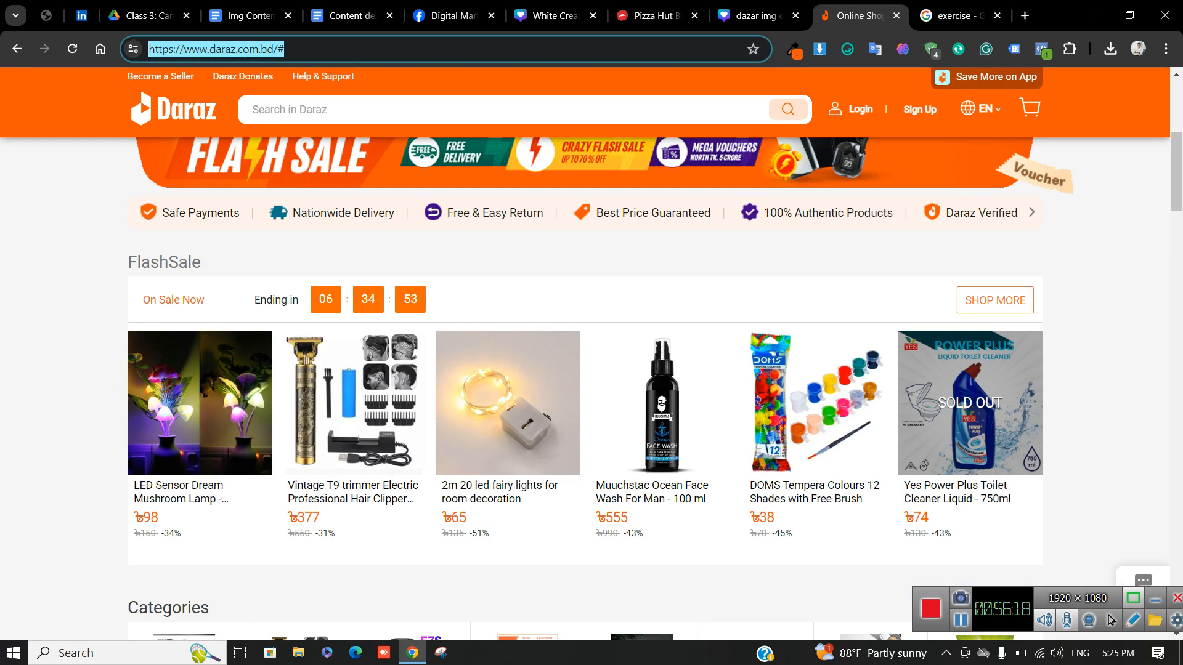
pyautogui.click(757, 15)
# Add a subheading linked to the Daraz site and show it as an embed card
pyautogui.click(28, 249)
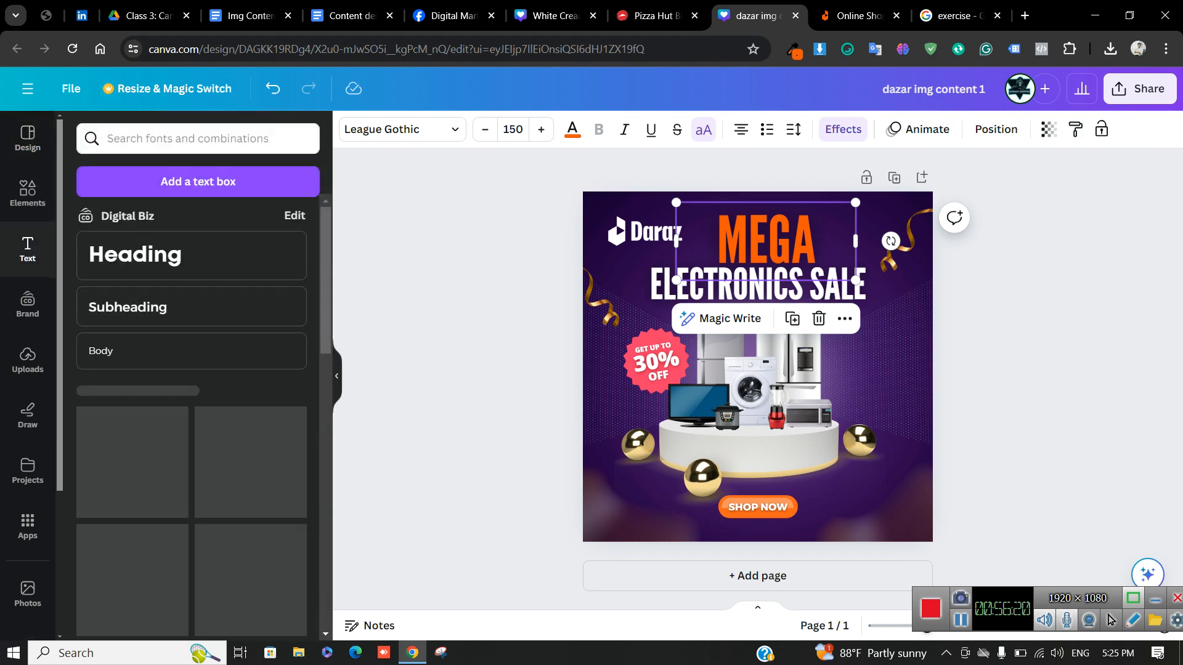
pyautogui.click(185, 304)
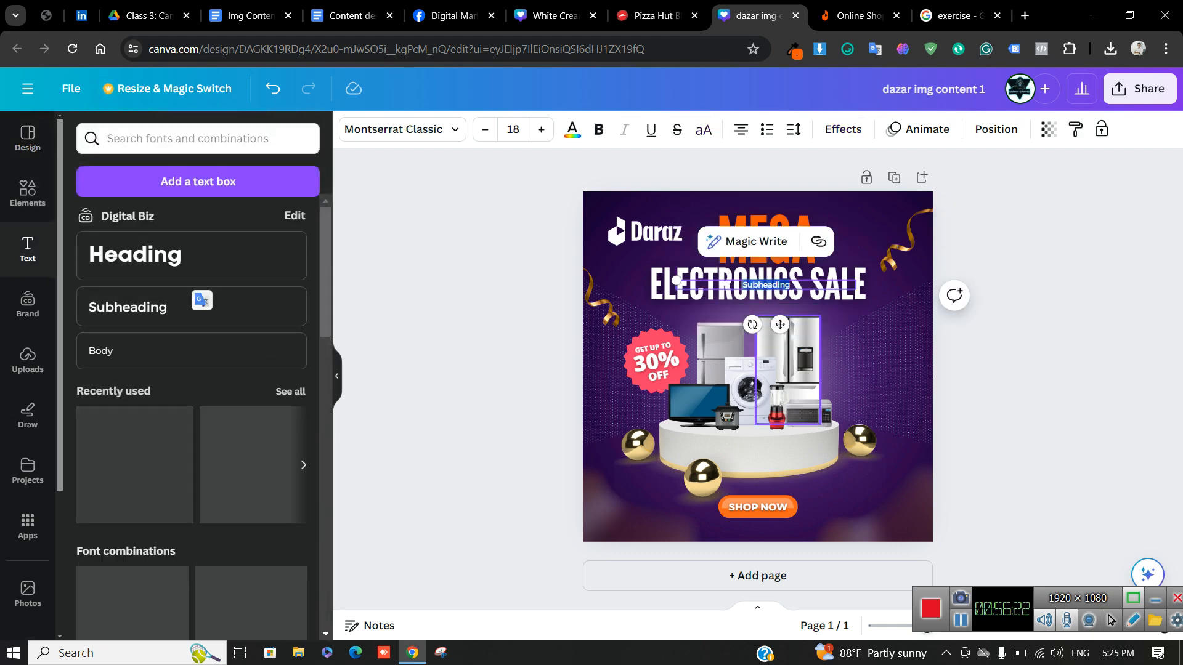
pyautogui.hotkey('ctrl', 'v')
pyautogui.click(1010, 376)
pyautogui.moveTo(767, 285); pyautogui.dragTo(821, 502)
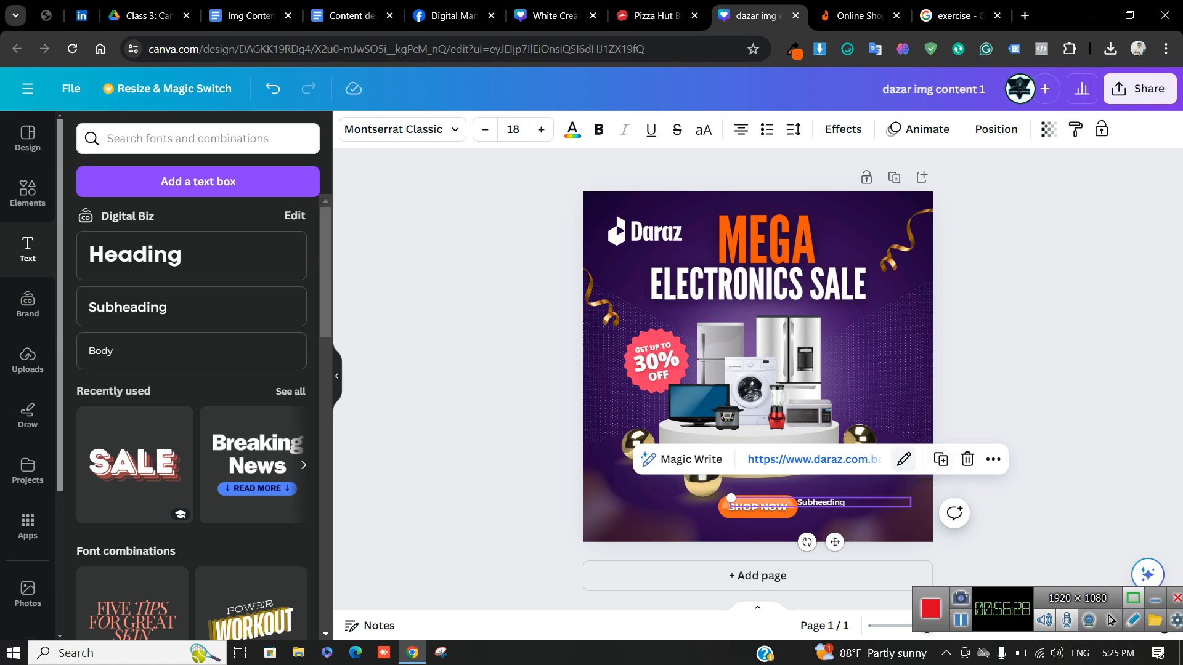
pyautogui.click(903, 459)
pyautogui.click(1026, 377)
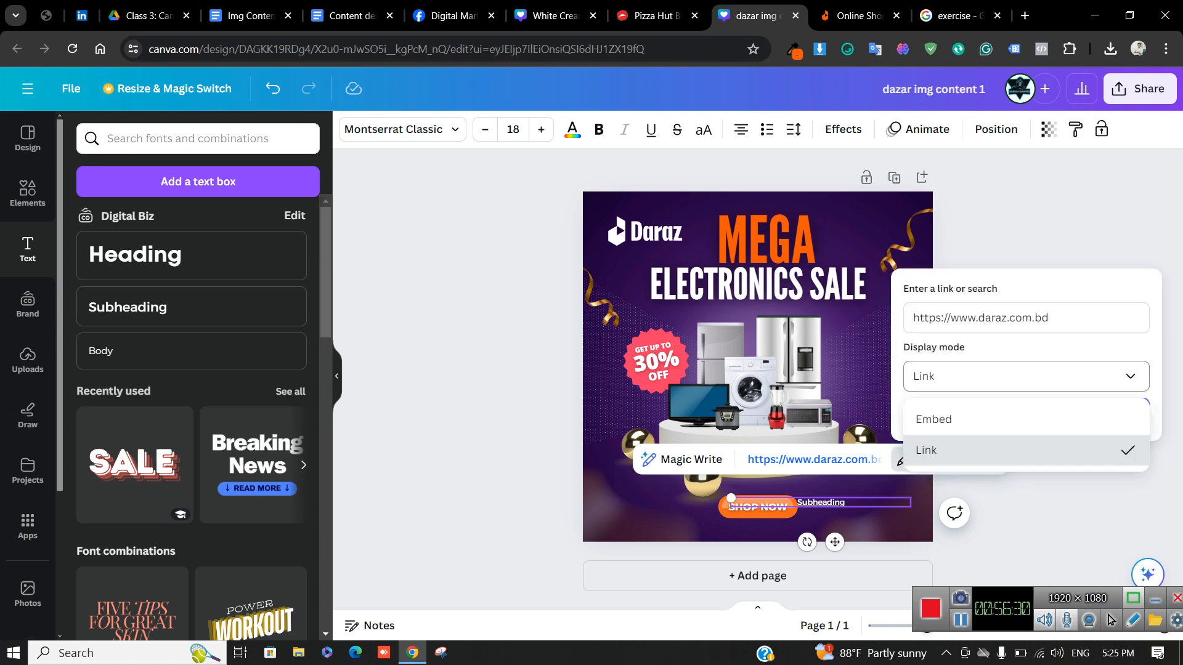
pyautogui.click(998, 420)
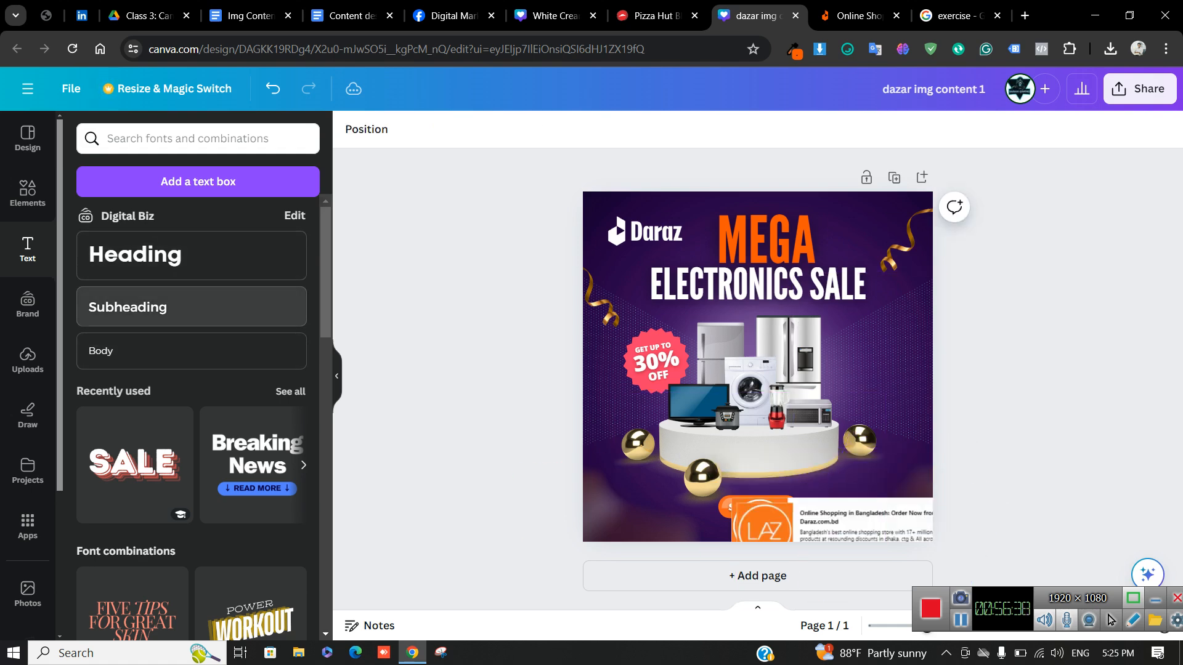
# Add a second subheading, undo its link, and move it beside SHOP NOW
pyautogui.click(154, 313)
pyautogui.hotkey('ctrl', 'v')
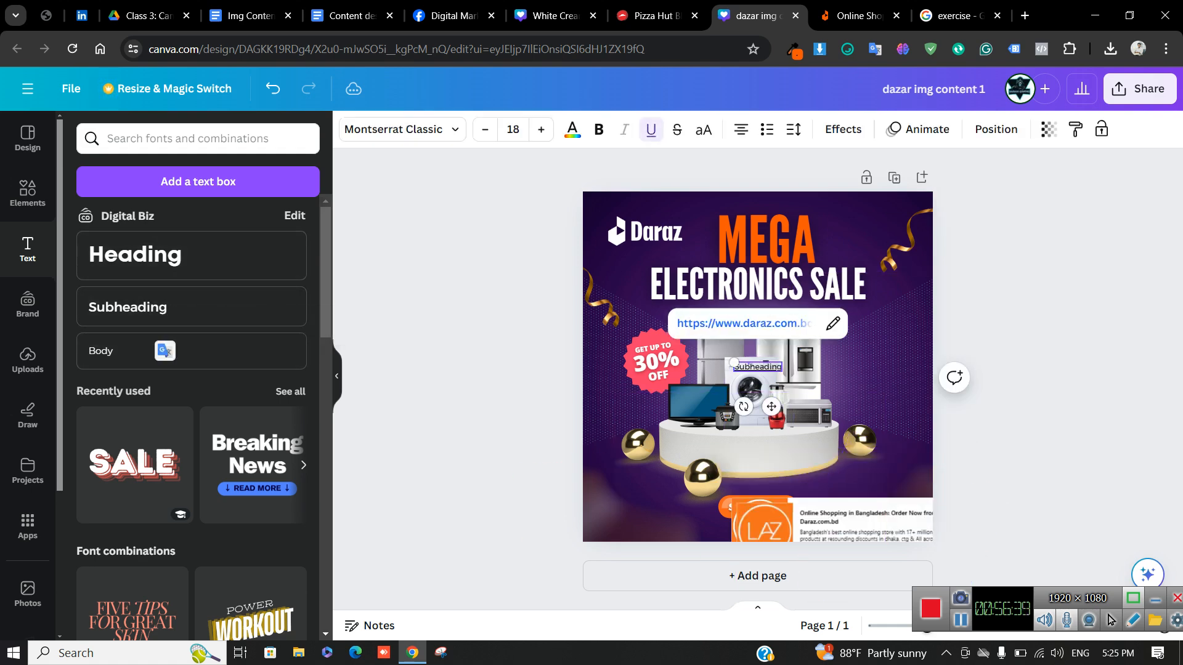
pyautogui.hotkey('ctrl', 'z')
pyautogui.moveTo(758, 368); pyautogui.dragTo(687, 522)
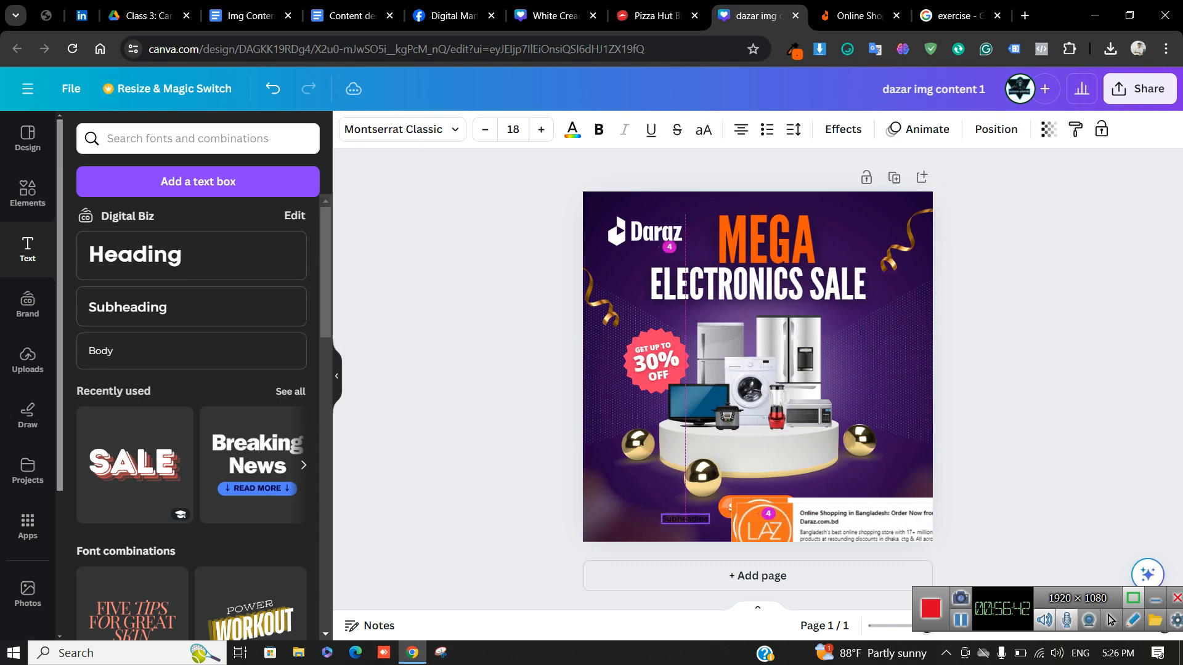
# Delete the two Daraz embed cards and the linked subheading box
pyautogui.click(843, 528)
pyautogui.moveTo(842, 529); pyautogui.dragTo(980, 410)
pyautogui.press('Delete')
pyautogui.moveTo(857, 526); pyautogui.dragTo(1072, 529)
pyautogui.press('Delete')
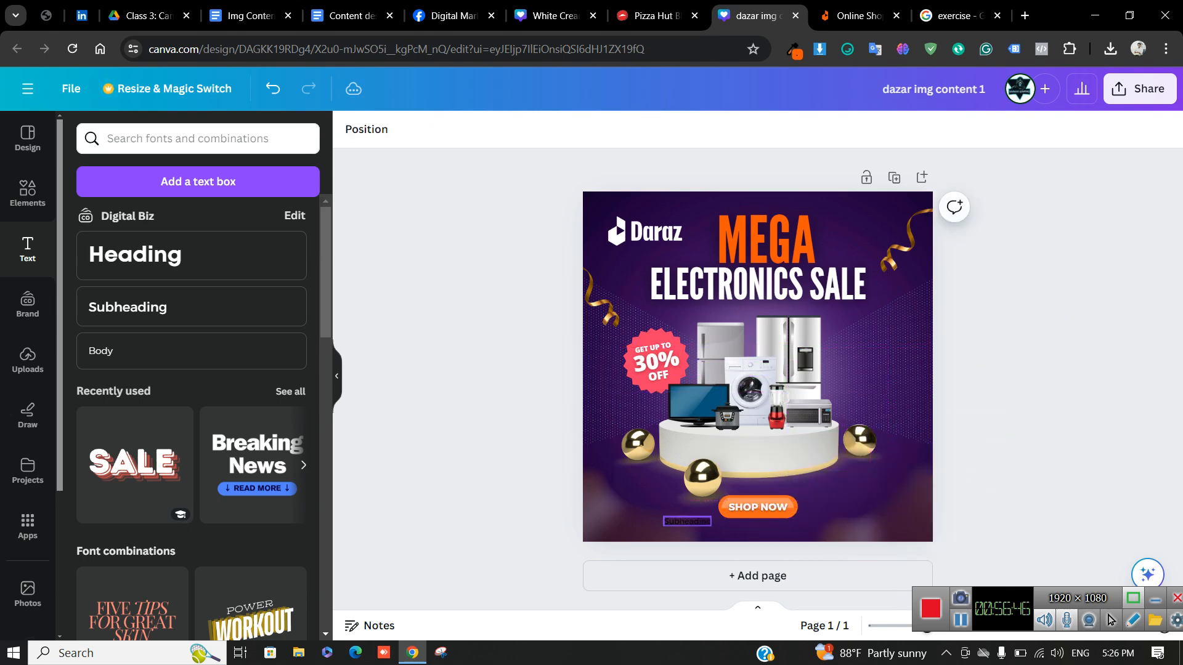
pyautogui.click(687, 521)
pyautogui.press('Delete')
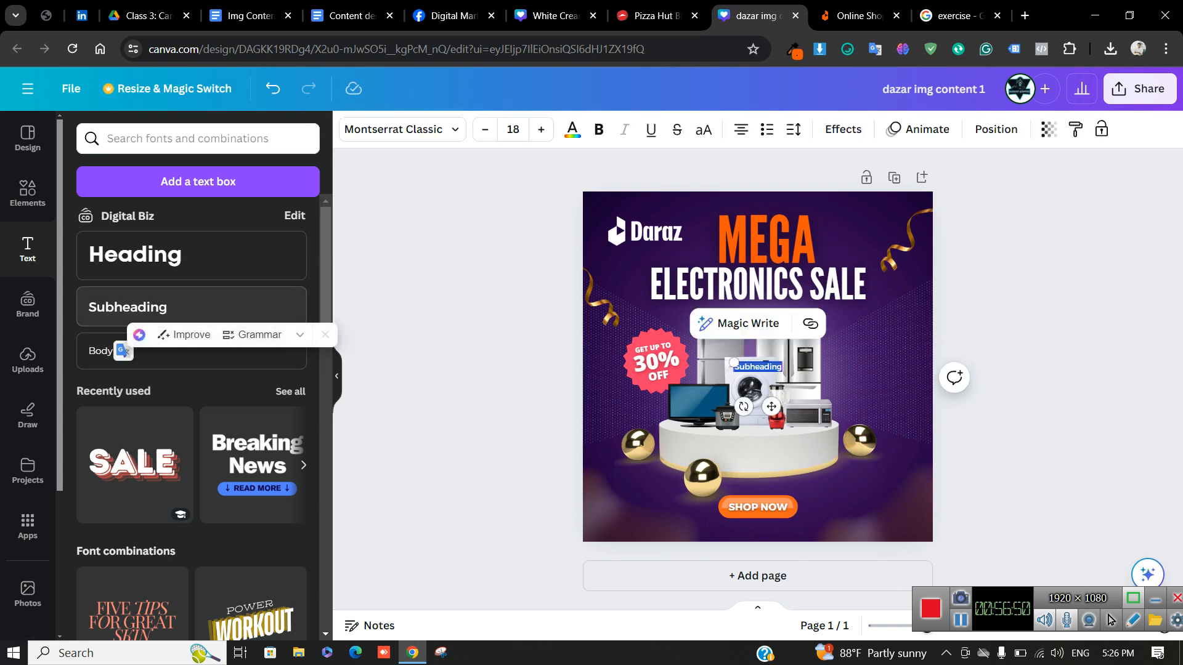
pyautogui.write('ww.')
pyautogui.press('BackSpace')
pyautogui.write('w')
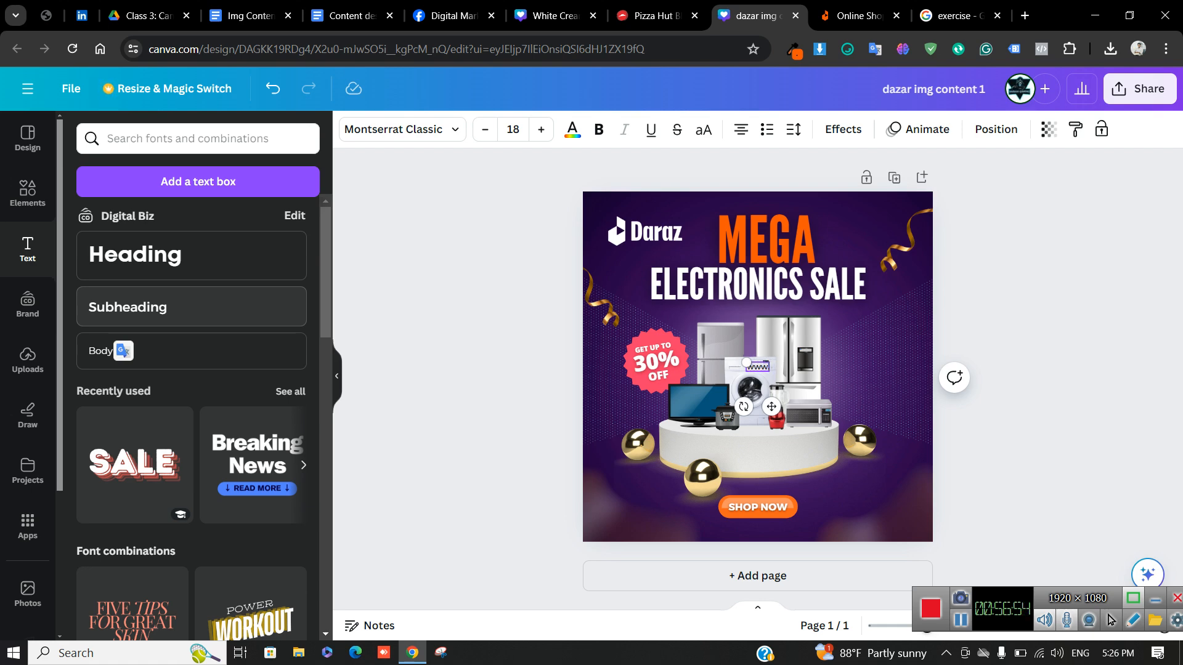
pyautogui.write('.daraz.com')
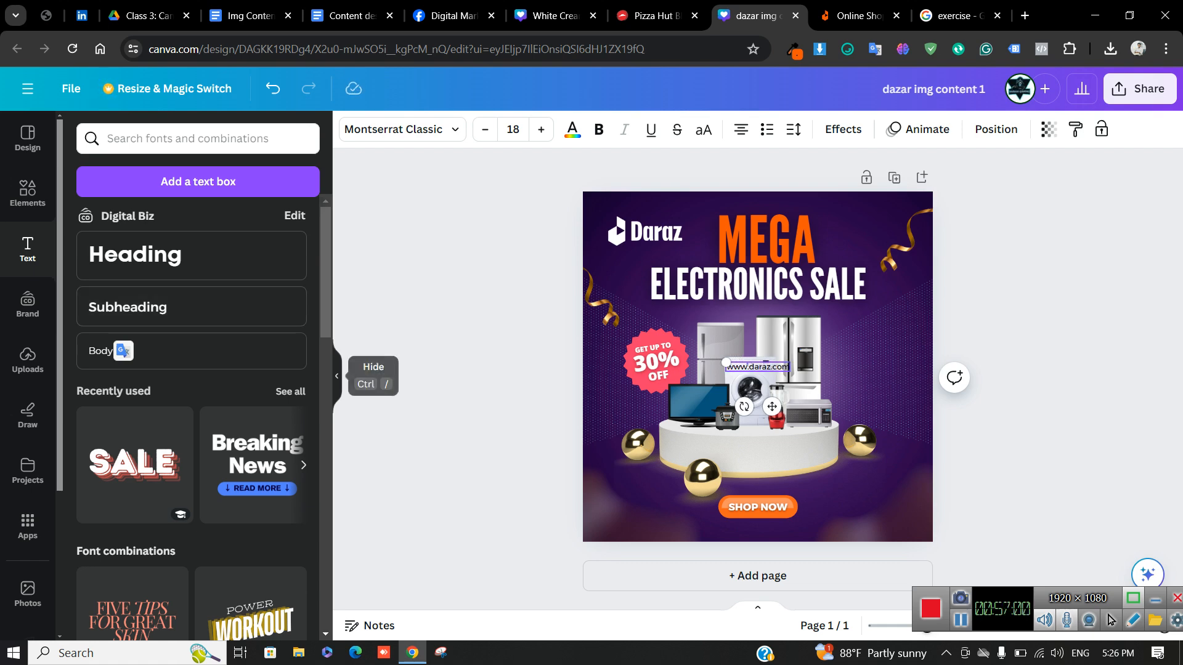
pyautogui.moveTo(726, 362); pyautogui.dragTo(762, 526)
pyautogui.click(693, 352)
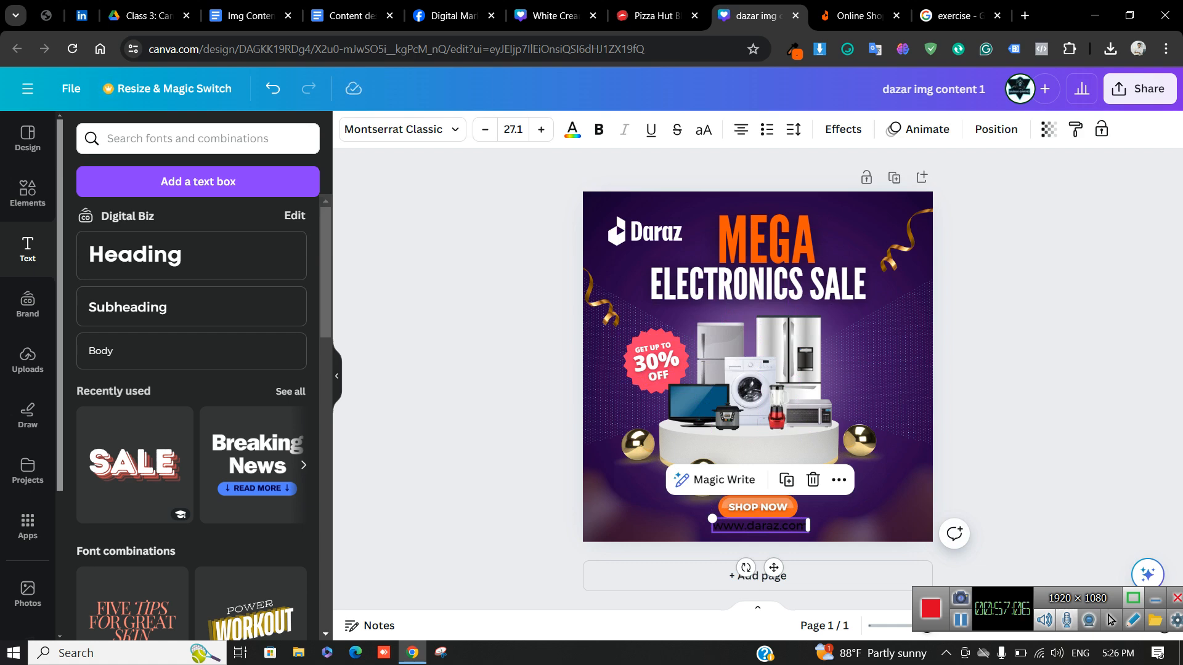
pyautogui.click(572, 130)
pyautogui.click(84, 207)
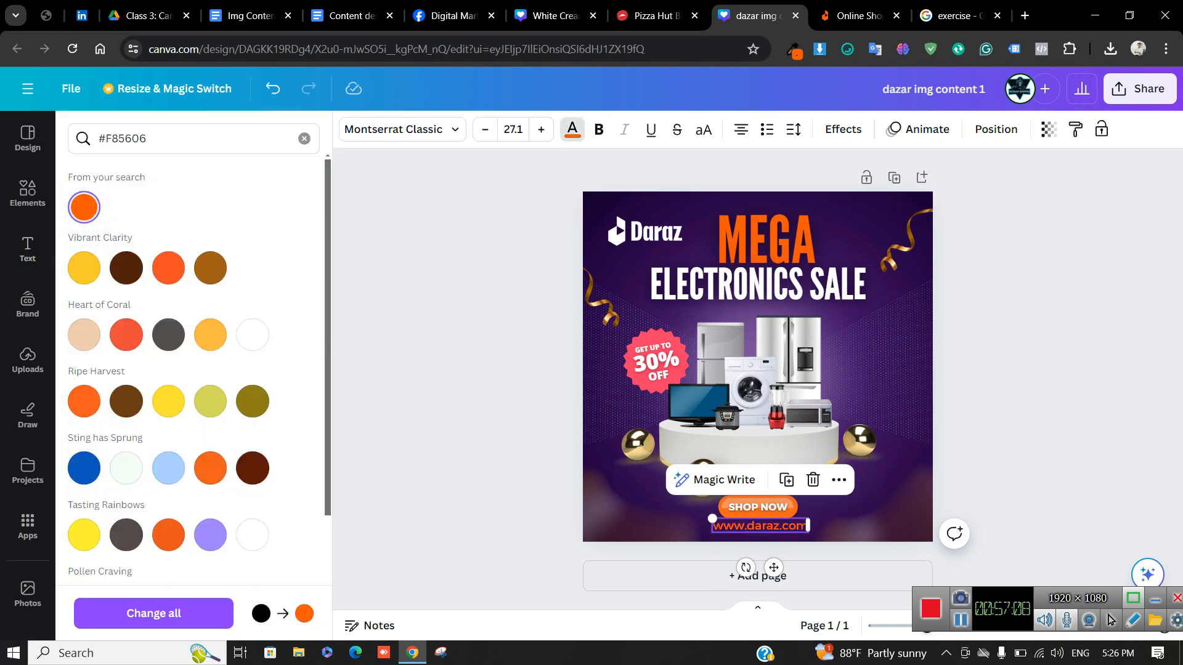
pyautogui.click(468, 382)
pyautogui.click(1010, 444)
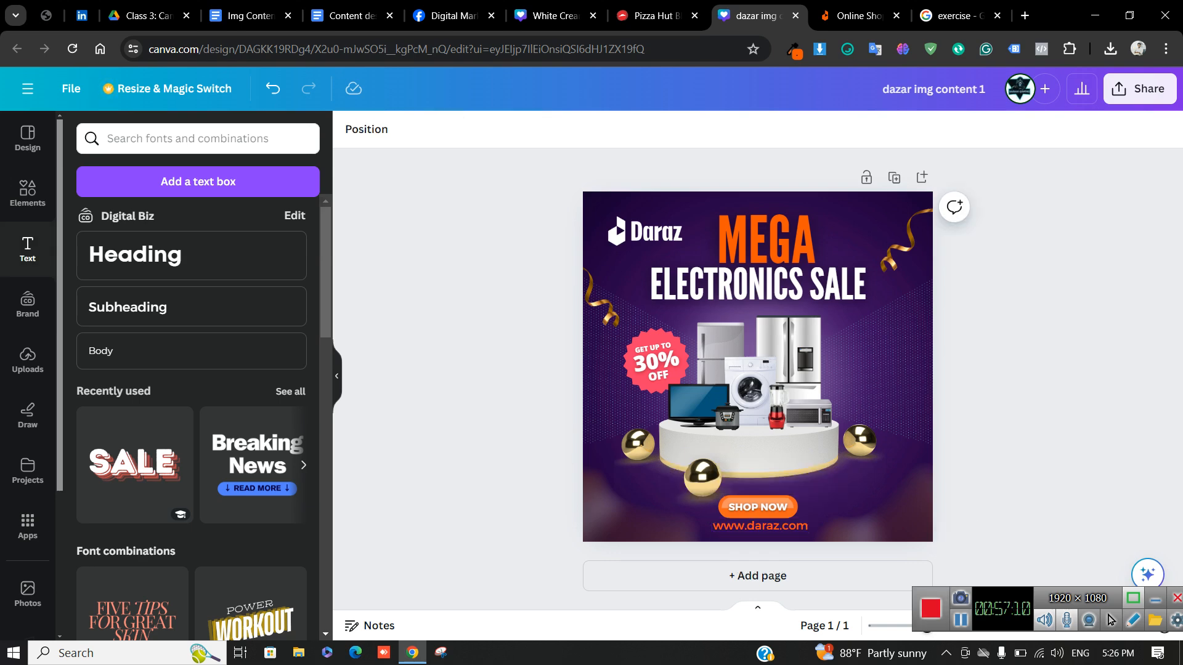
pyautogui.click(760, 526)
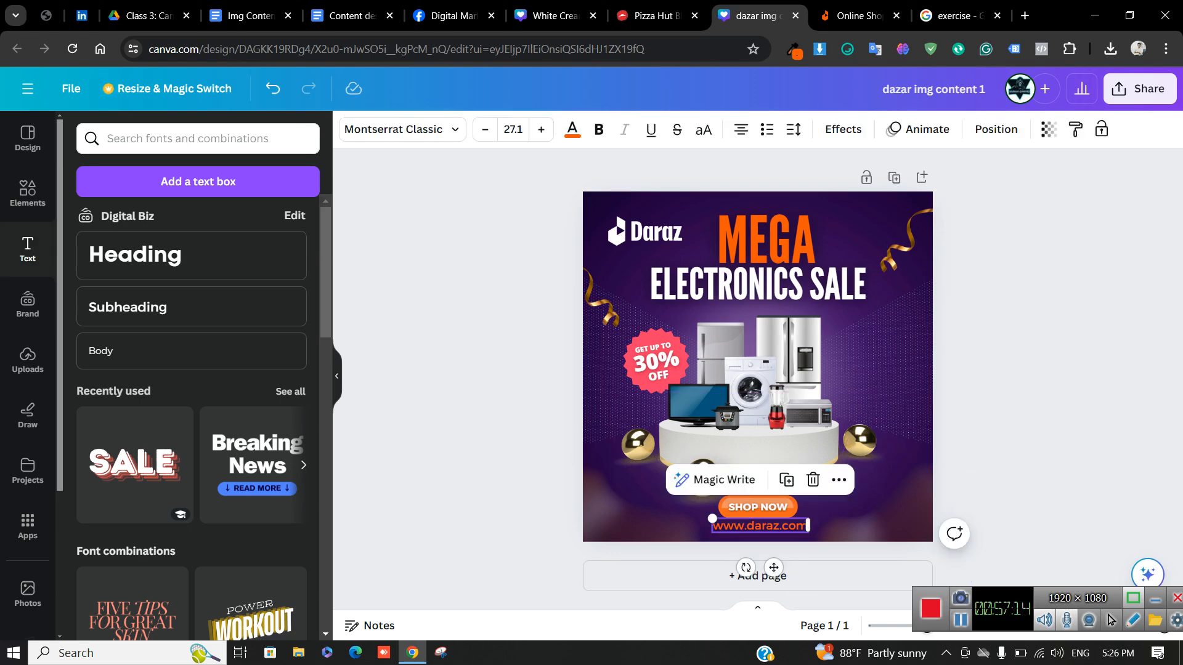
pyautogui.click(859, 15)
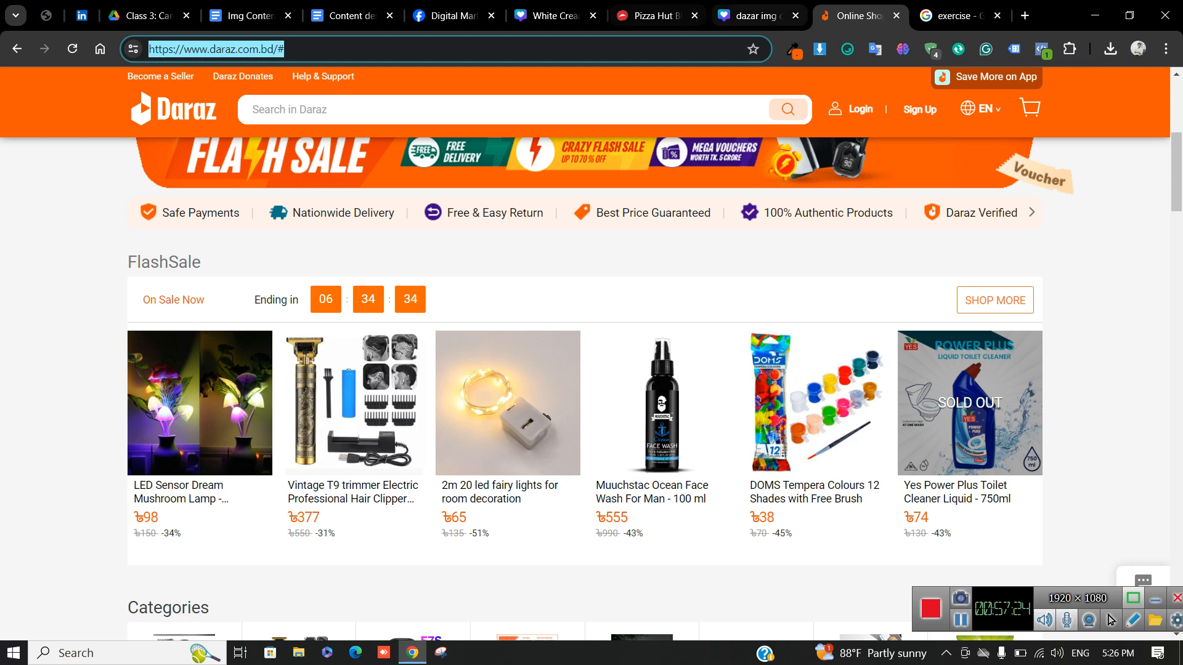
pyautogui.click(755, 15)
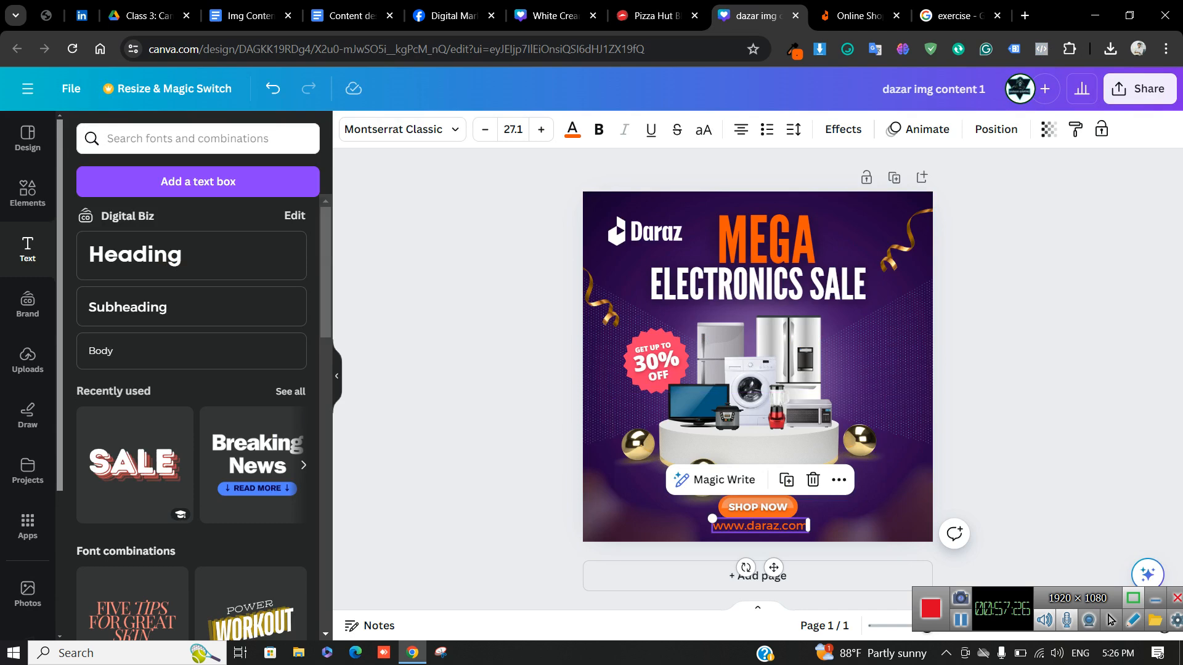
pyautogui.write('.com')
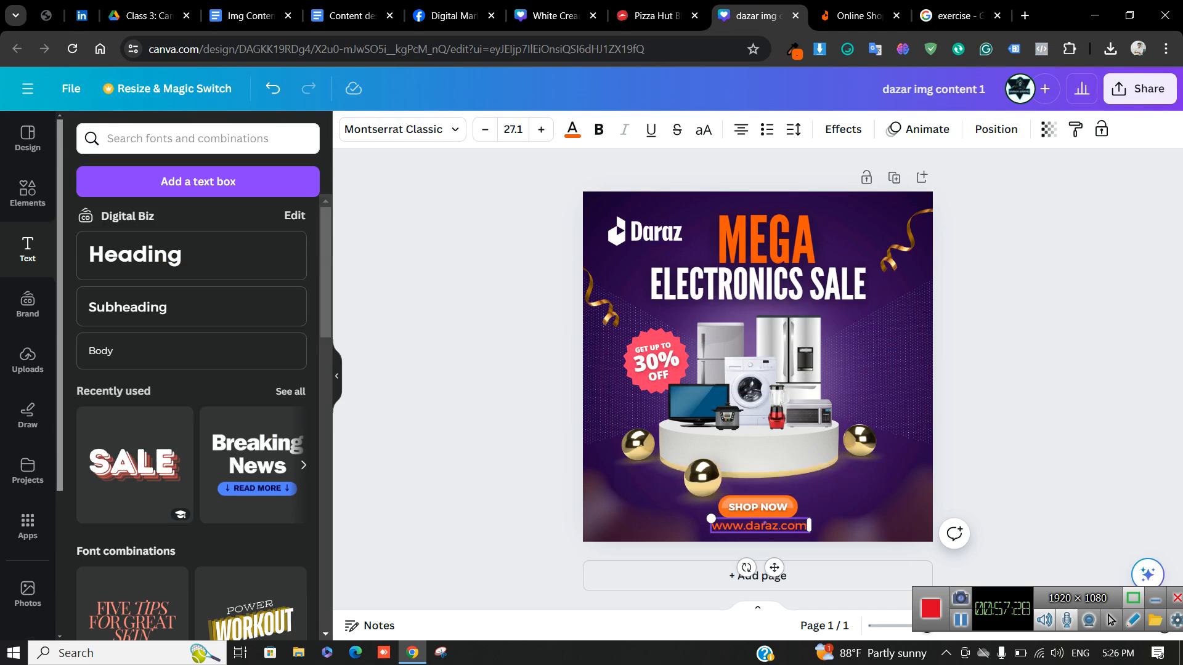
pyautogui.write('.bd')
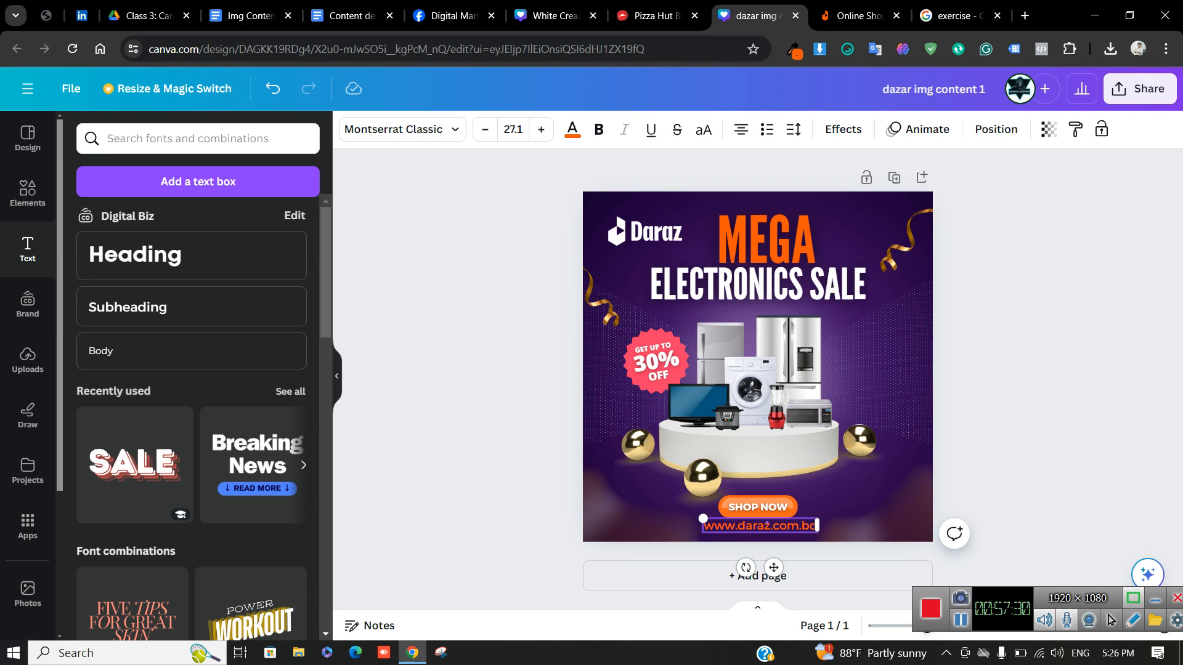
pyautogui.press('Escape')
pyautogui.hotkey('ctrl', 'Tab')
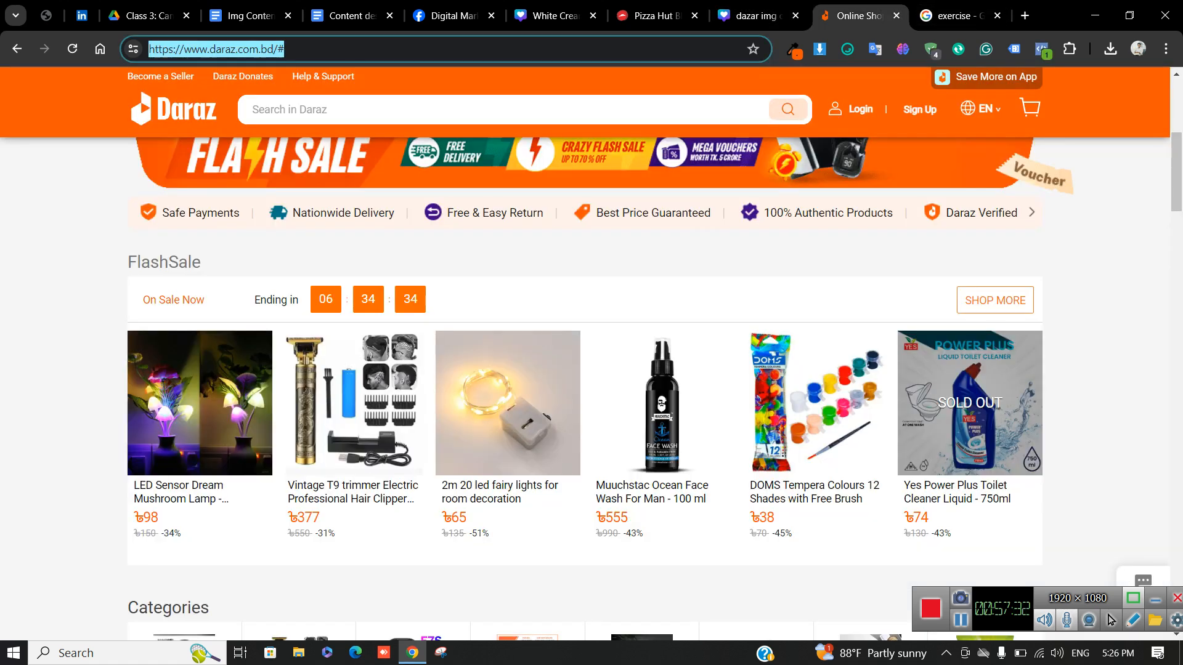
pyautogui.click(285, 49)
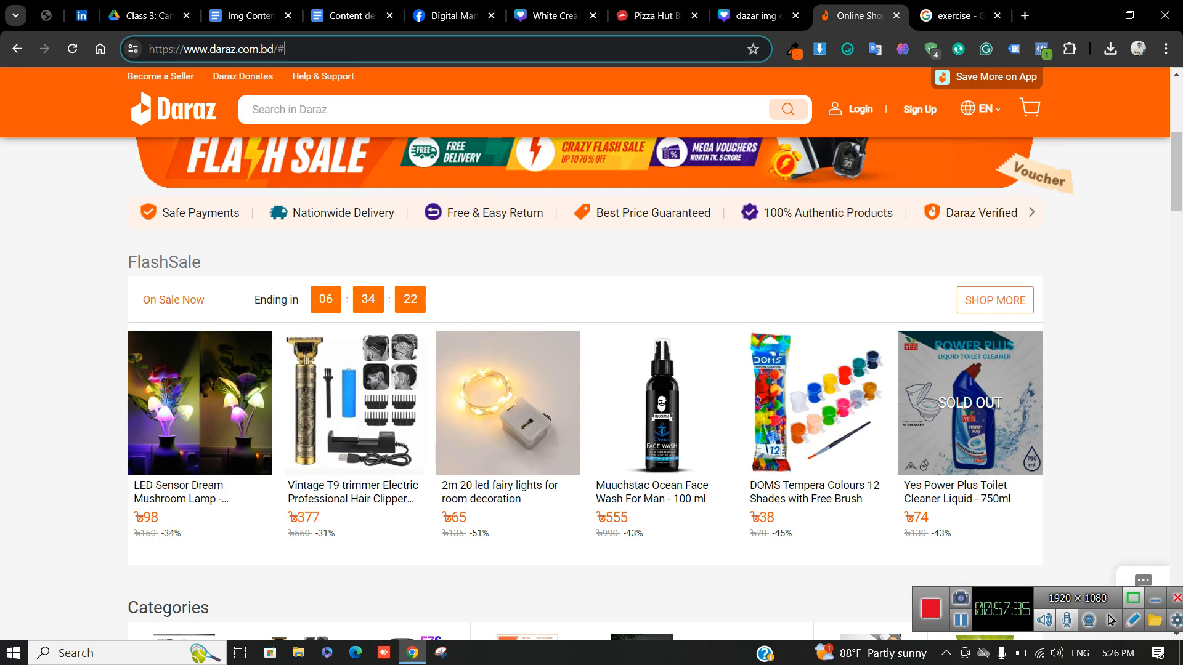
pyautogui.moveTo(184, 49); pyautogui.dragTo(148, 49)
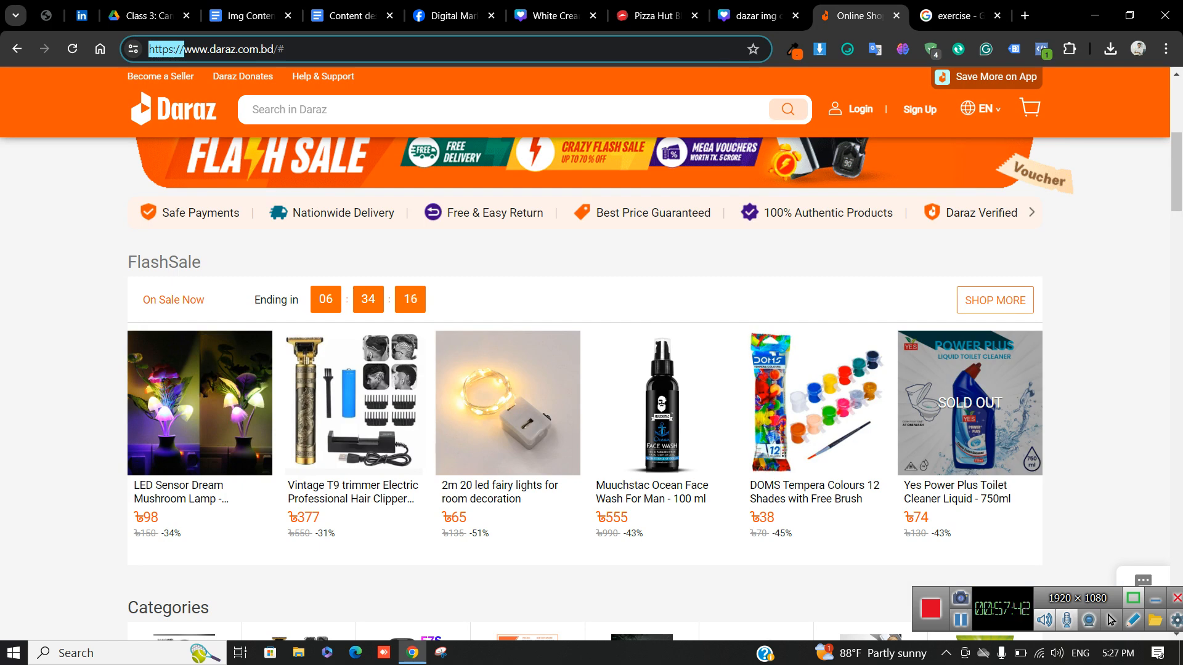
pyautogui.click(275, 49)
pyautogui.moveTo(274, 48); pyautogui.dragTo(183, 49)
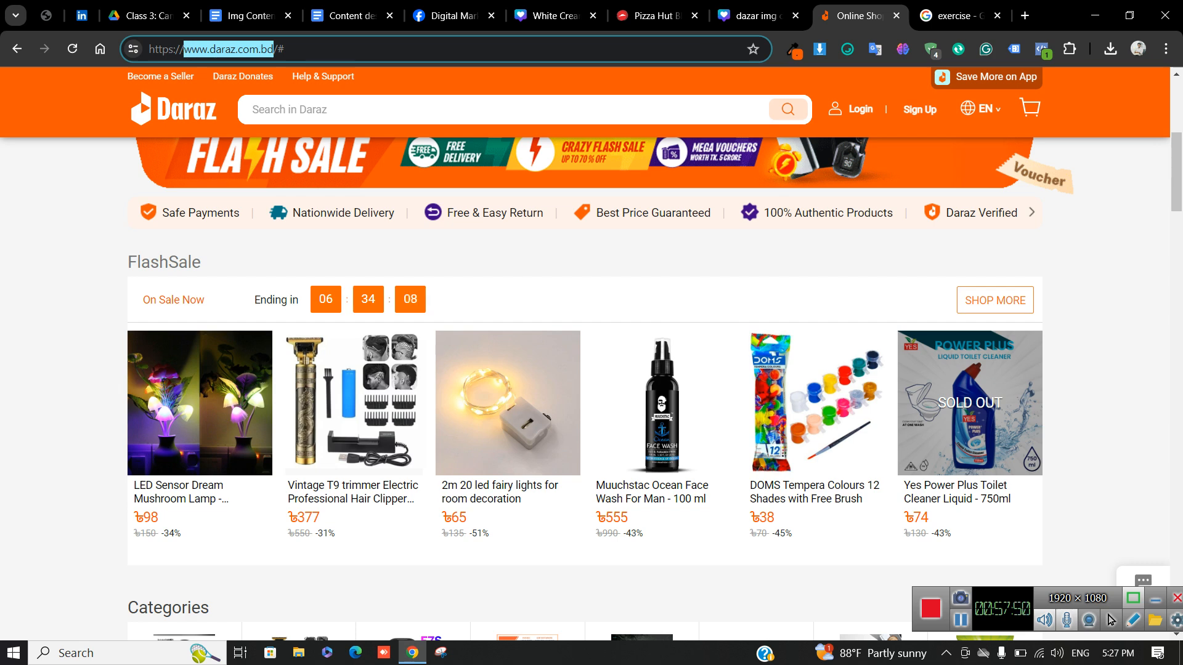
pyautogui.click(653, 15)
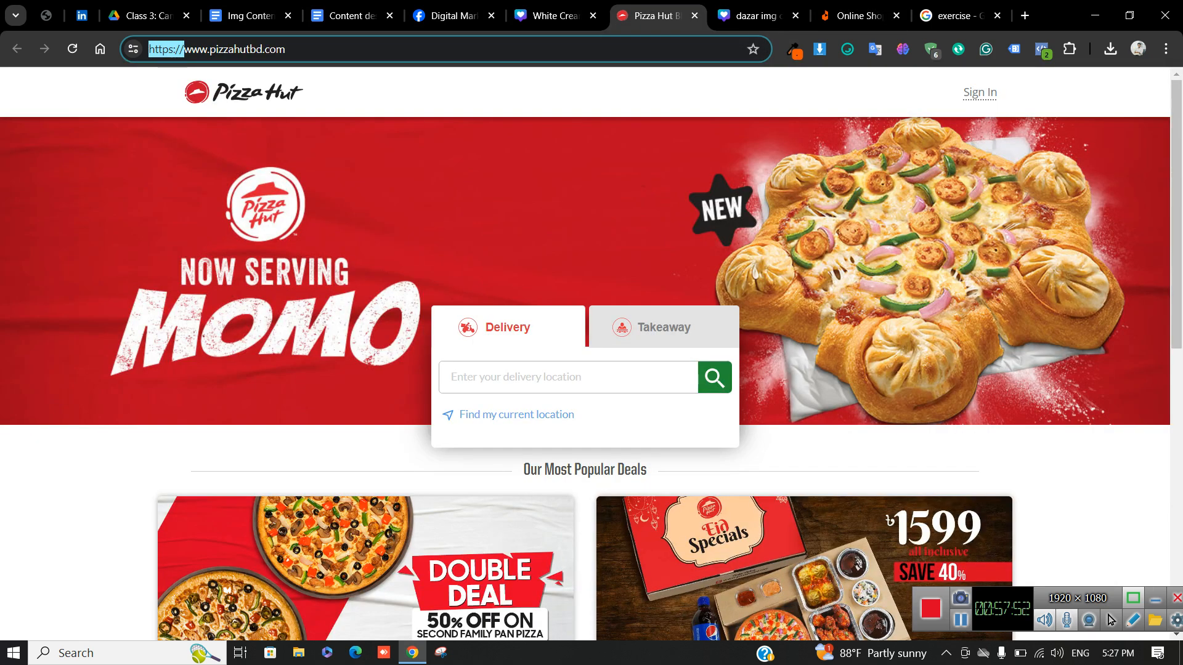
pyautogui.click(370, 185)
pyautogui.tripleClick(204, 48)
pyautogui.click(287, 49)
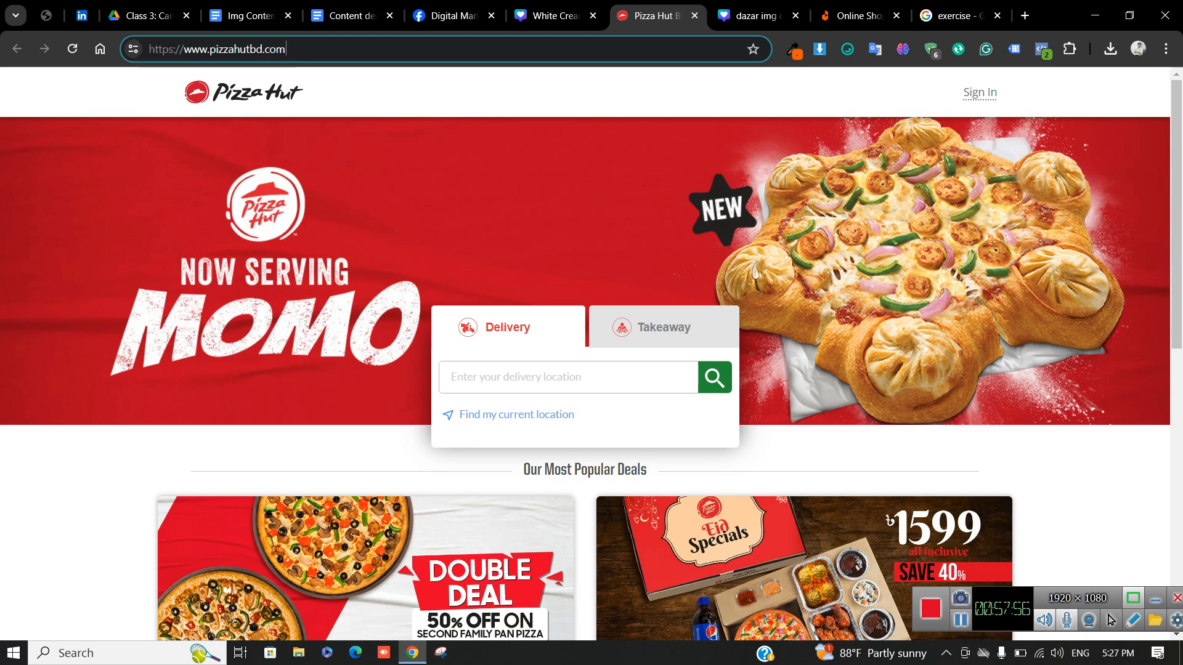
pyautogui.hotkey('shift', 'Left')
pyautogui.hotkey('shift', 'Left')
pyautogui.hotkey('shift', 'Left')
pyautogui.hotkey('shift', 'Left')
pyautogui.hotkey('shift', 'Left')
pyautogui.hotkey('shift', 'Left')
pyautogui.hotkey('shift', 'Left')
pyautogui.hotkey('shift', 'Left')
pyautogui.hotkey('shift', 'Left')
pyautogui.hotkey('shift', 'Left')
pyautogui.hotkey('shift', 'Left')
pyautogui.hotkey('shift', 'Left')
pyautogui.hotkey('shift', 'Left')
pyautogui.hotkey('shift', 'Left')
pyautogui.hotkey('shift', 'Left')
pyautogui.hotkey('shift', 'Left')
pyautogui.hotkey('shift', 'Left')
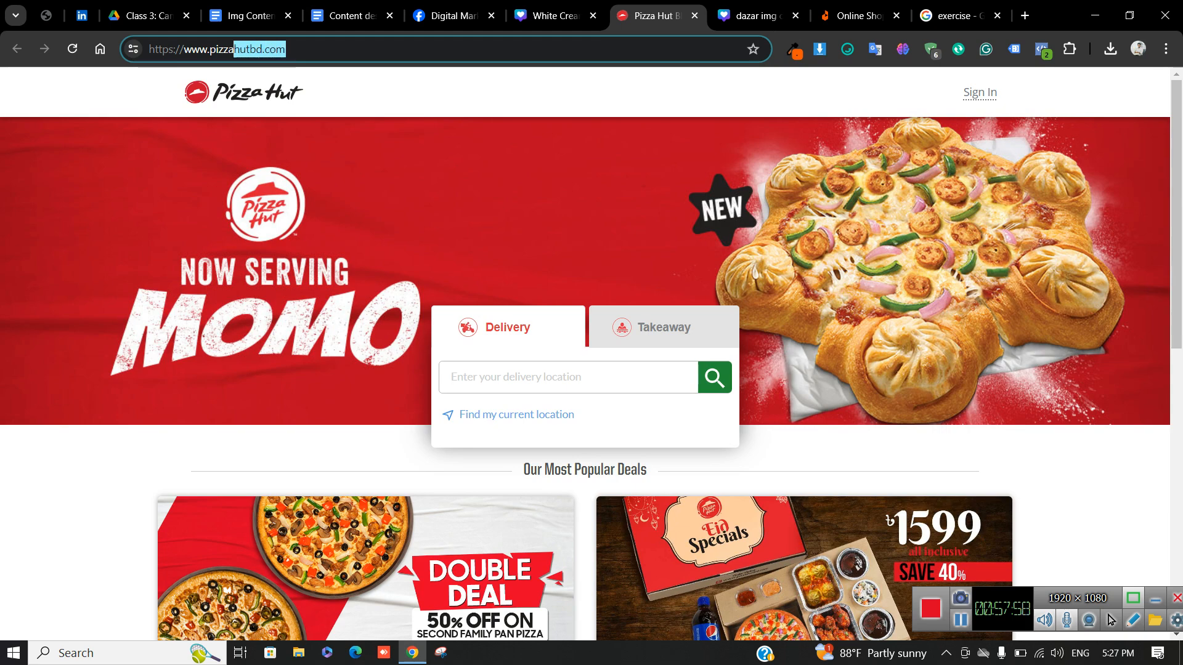
pyautogui.hotkey('shift', 'Left')
pyautogui.hotkey('ctrl', 'c')
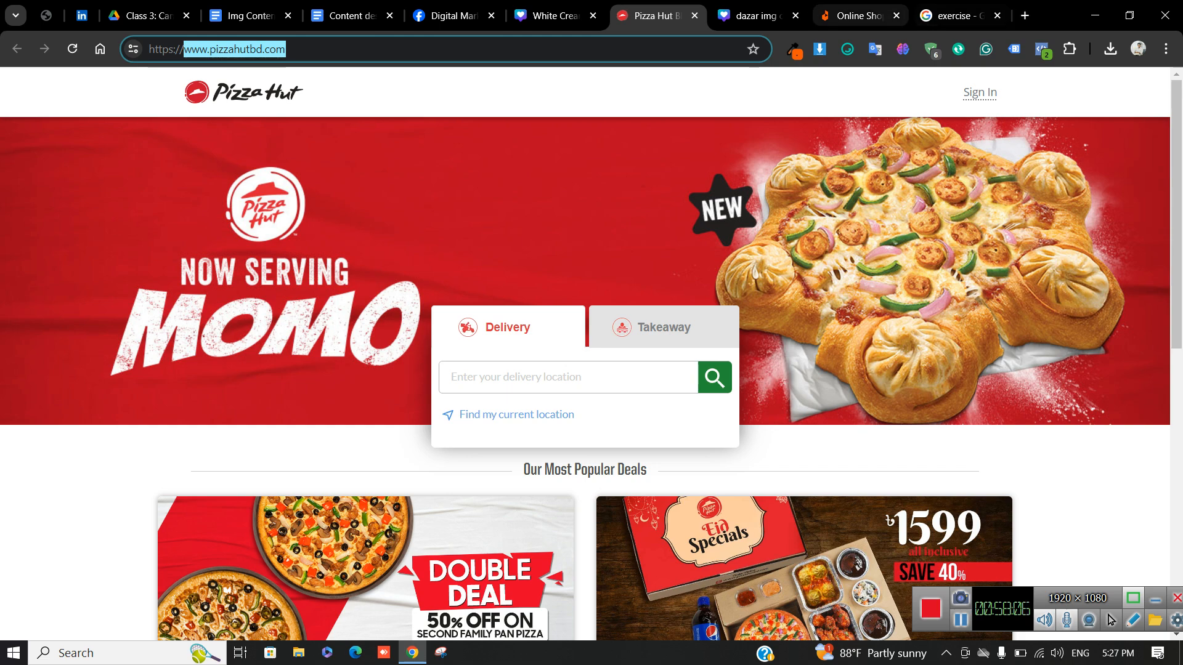
pyautogui.click(859, 16)
pyautogui.click(756, 16)
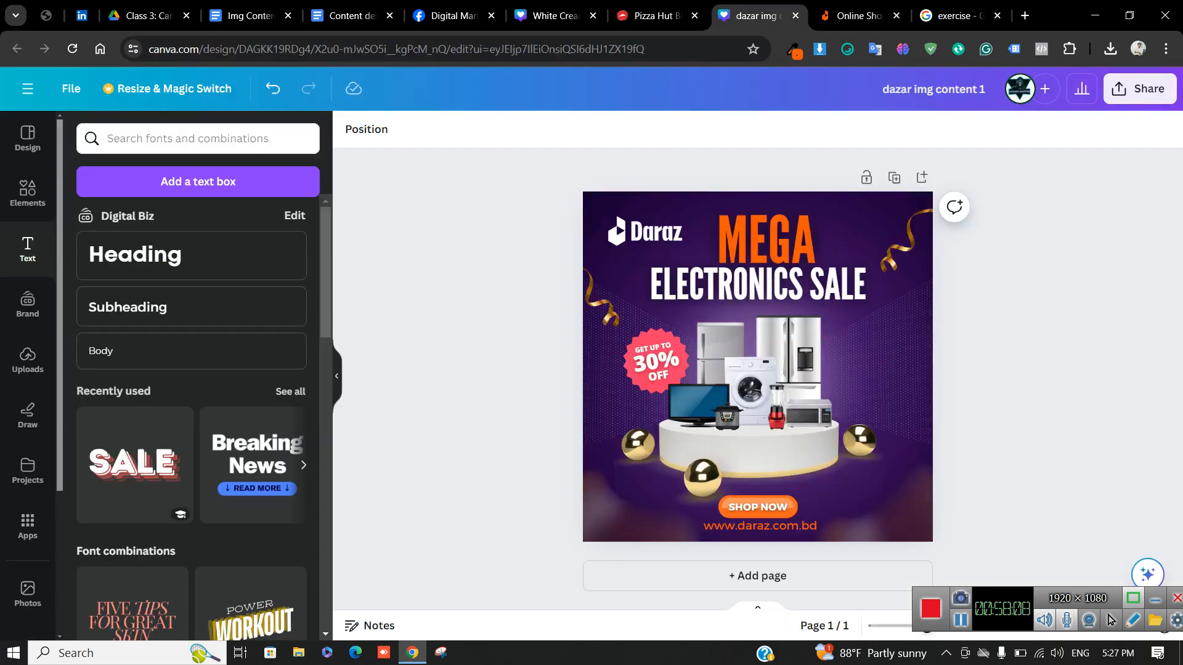
pyautogui.doubleClick(791, 526)
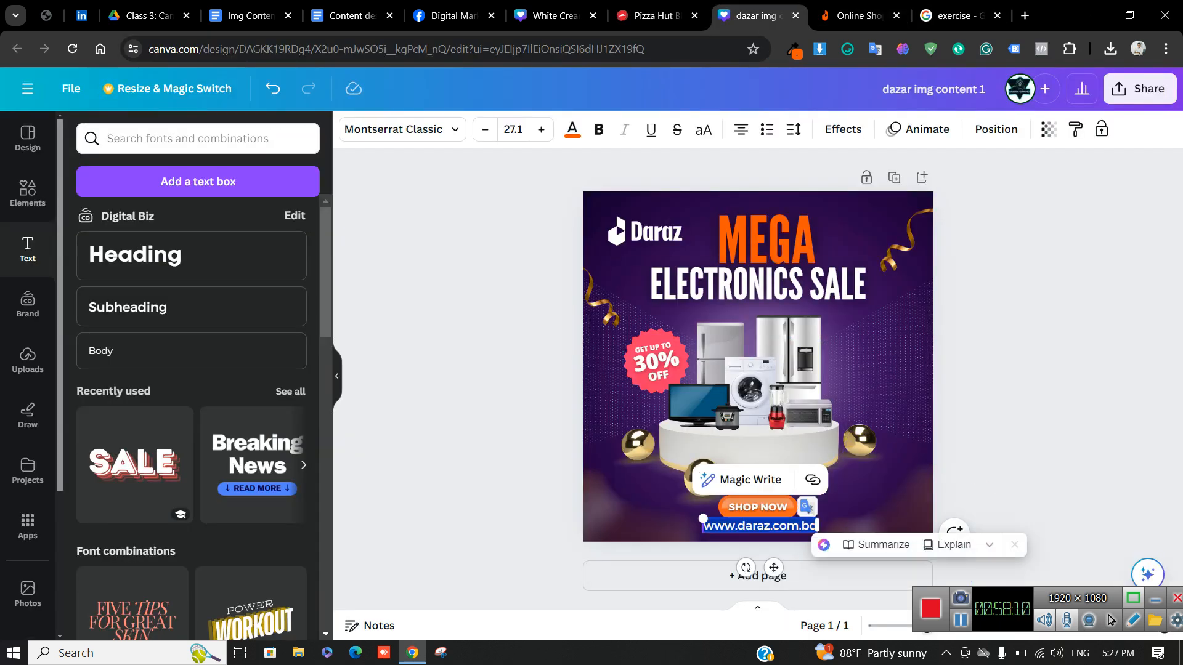
pyautogui.hotkey('ctrl', 'v')
pyautogui.click(1025, 425)
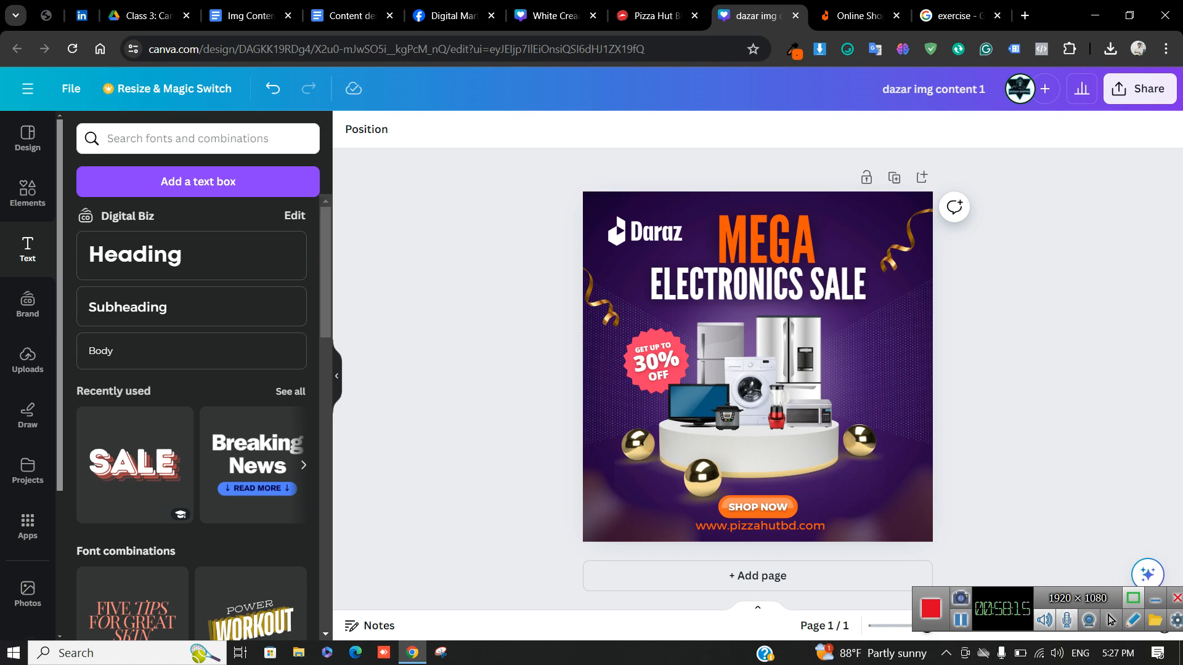
pyautogui.moveTo(871, 653)
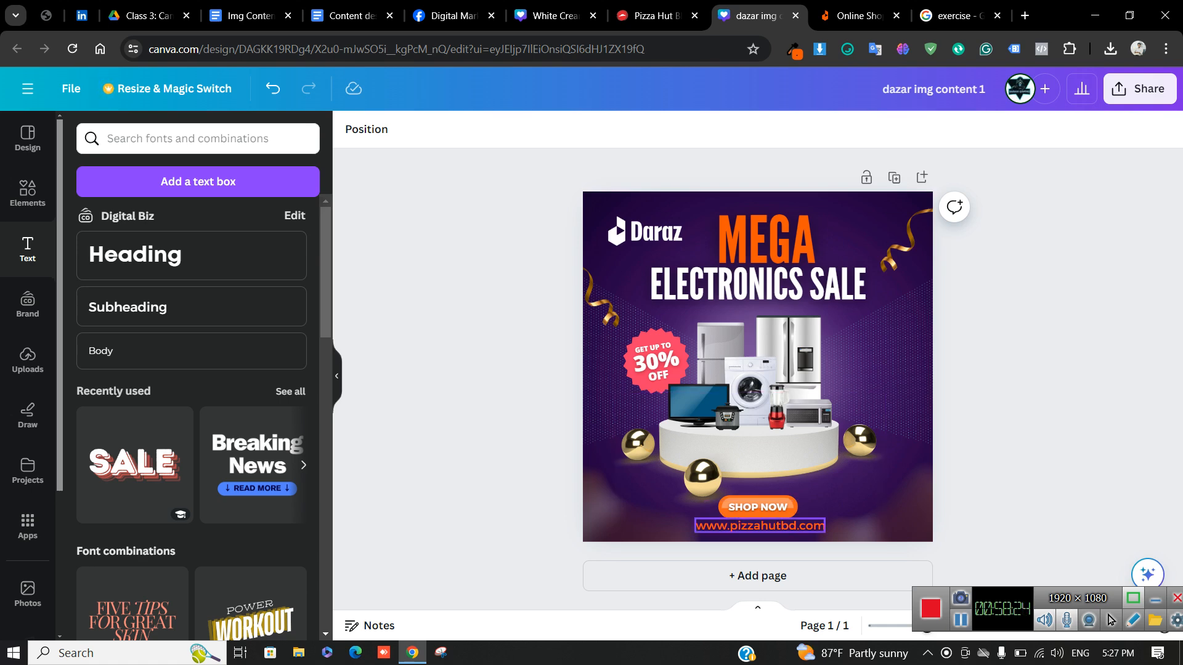
pyautogui.click(760, 526)
pyautogui.click(768, 526)
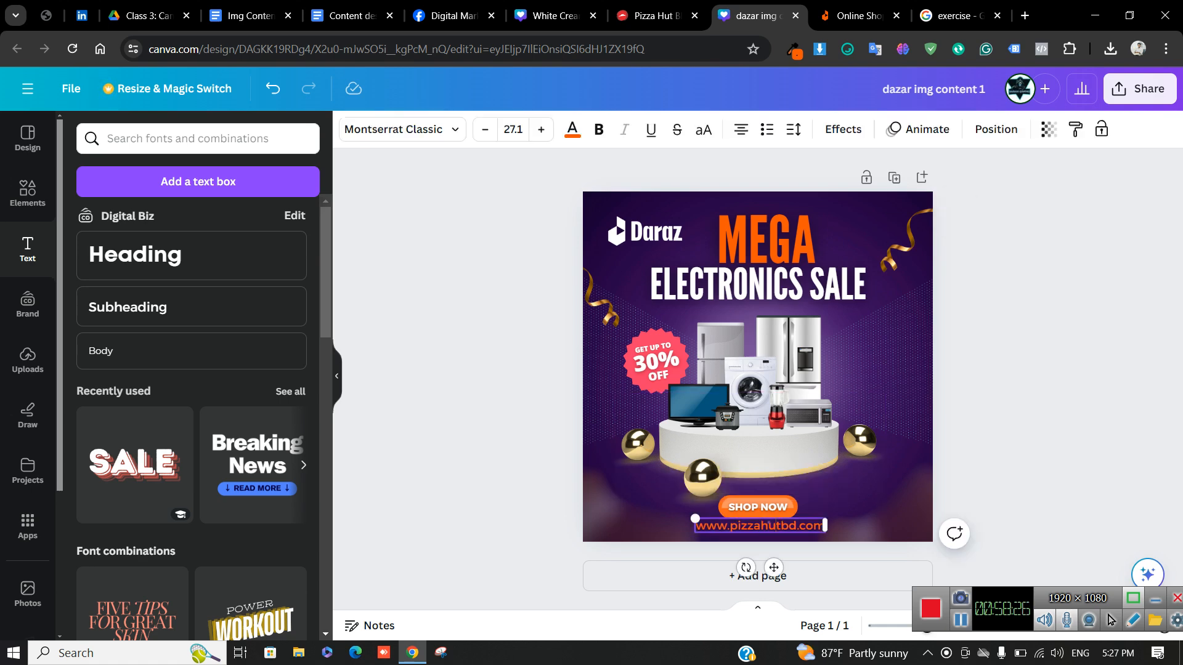
# Nudge the right refrigerator image slightly up and to the right
pyautogui.click(790, 364)
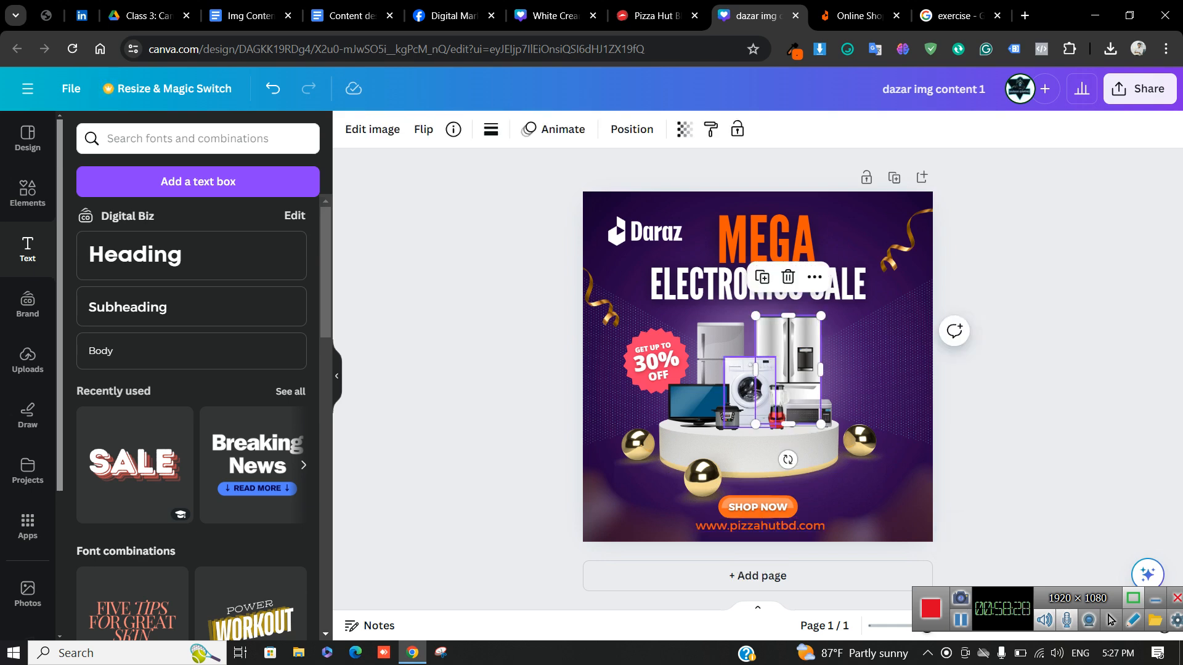
pyautogui.moveTo(789, 364)
pyautogui.mouseDown()
pyautogui.moveTo(892, 364)
pyautogui.moveTo(795, 359)
pyautogui.mouseUp()
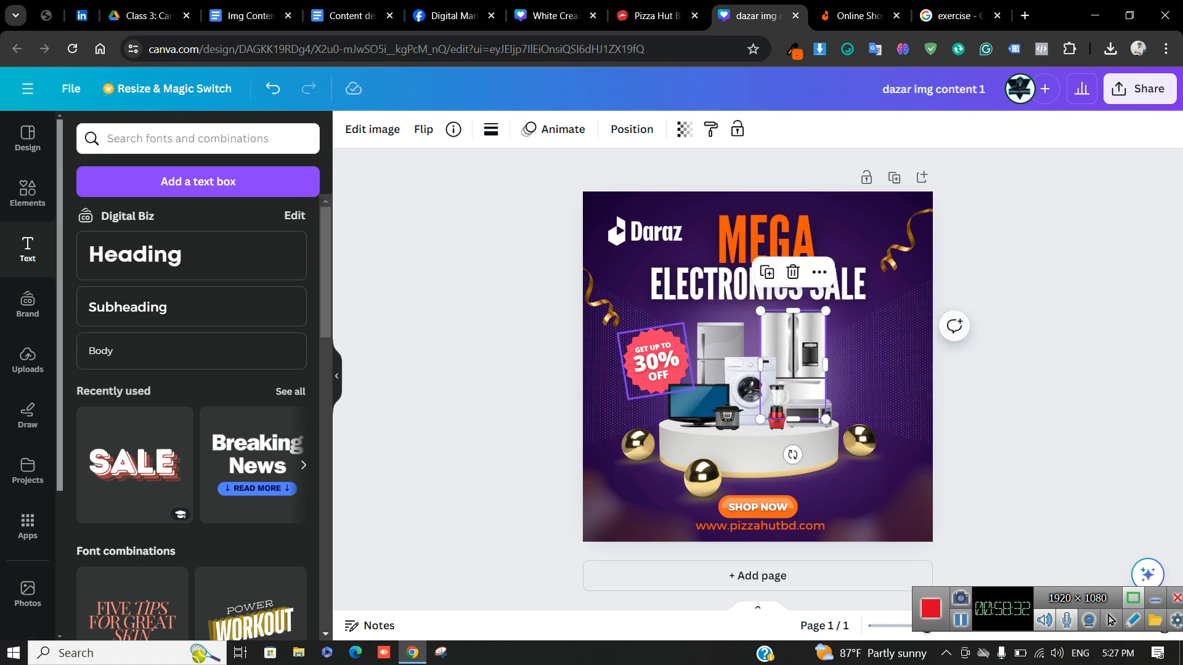
pyautogui.press('Escape')
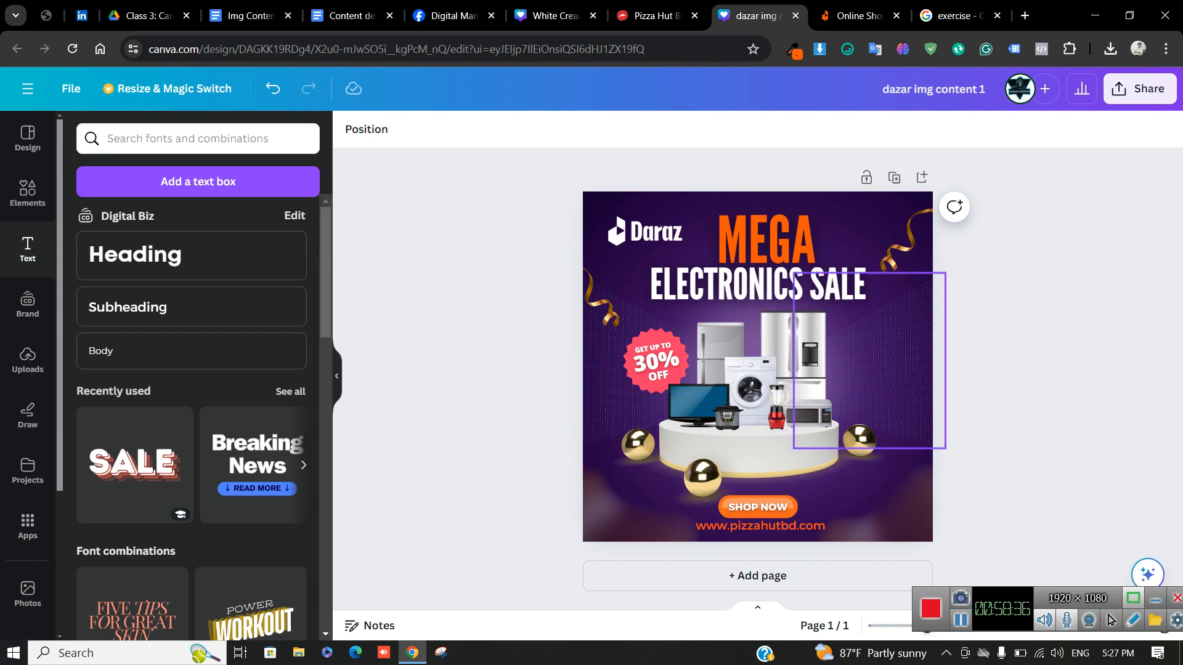
# Delete the purple background image, glancing at the Daraz shop tab before returning
pyautogui.click(600, 375)
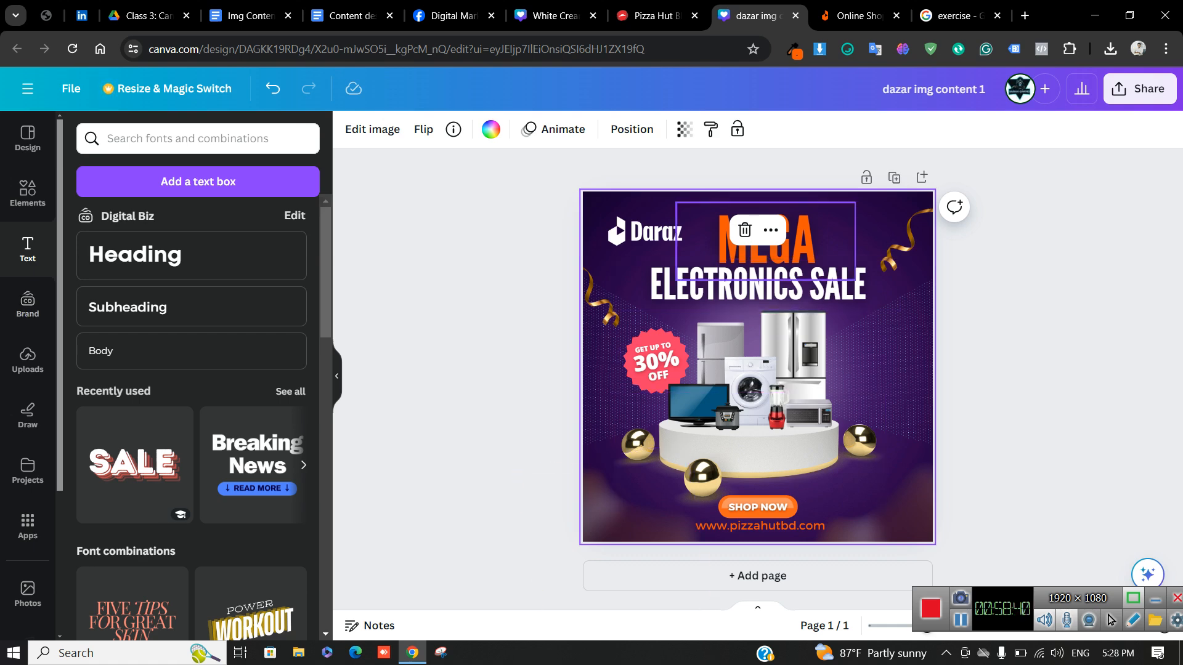
pyautogui.press('Delete')
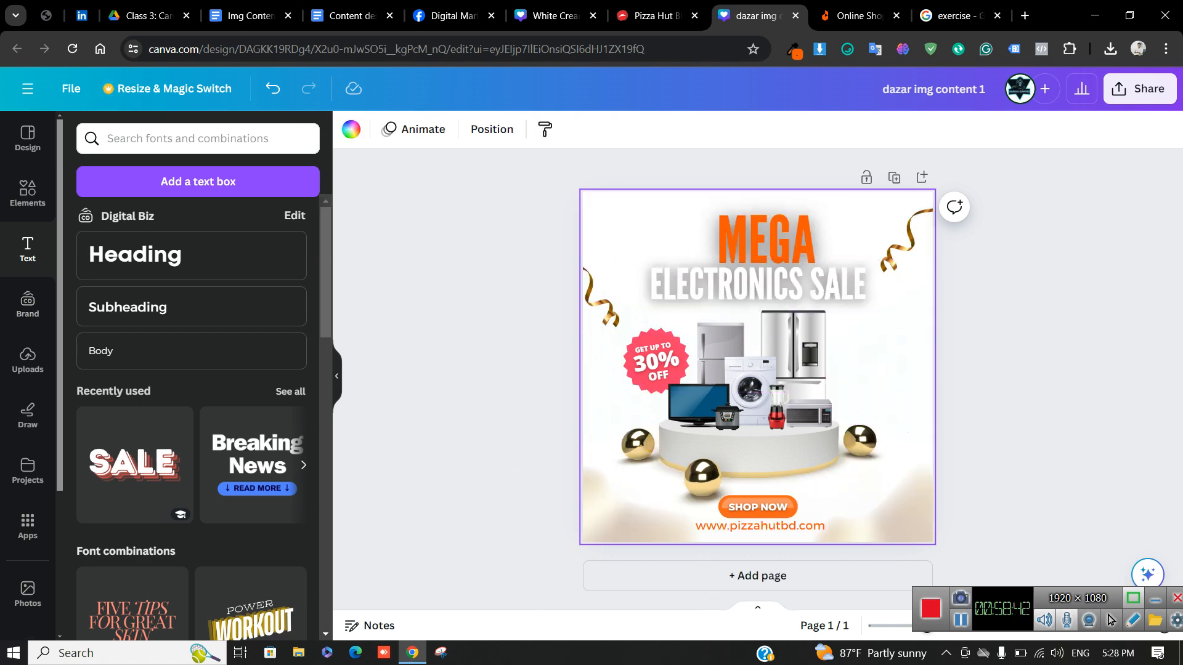
pyautogui.hotkey('ctrl', 'Tab')
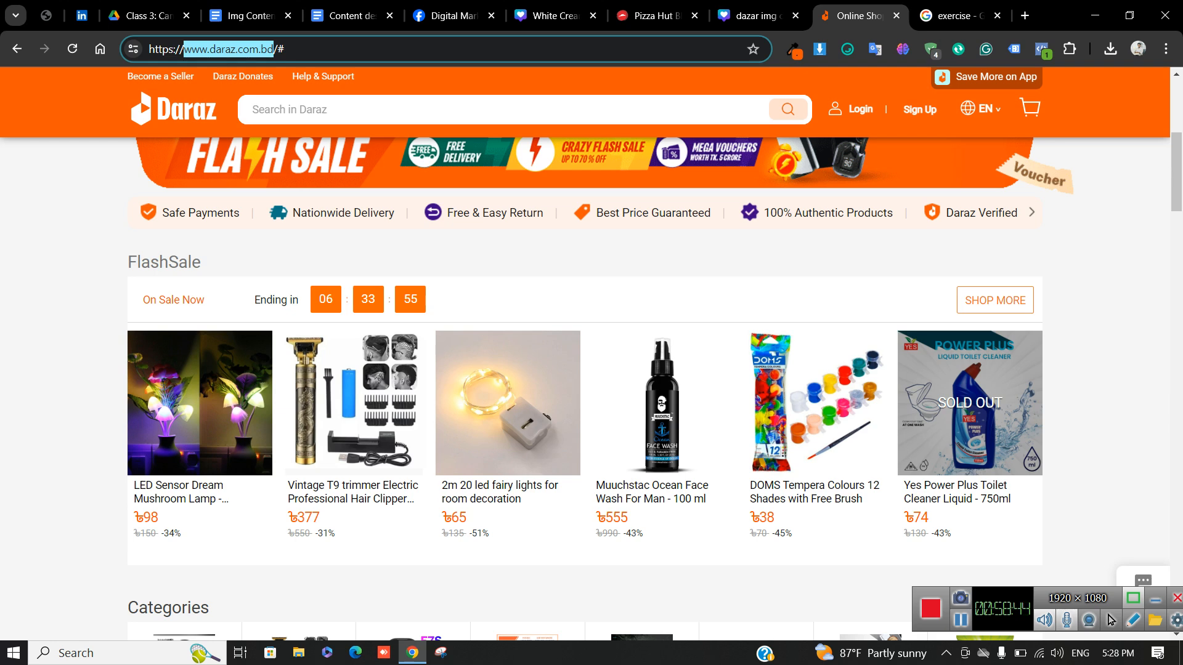
pyautogui.press('Escape')
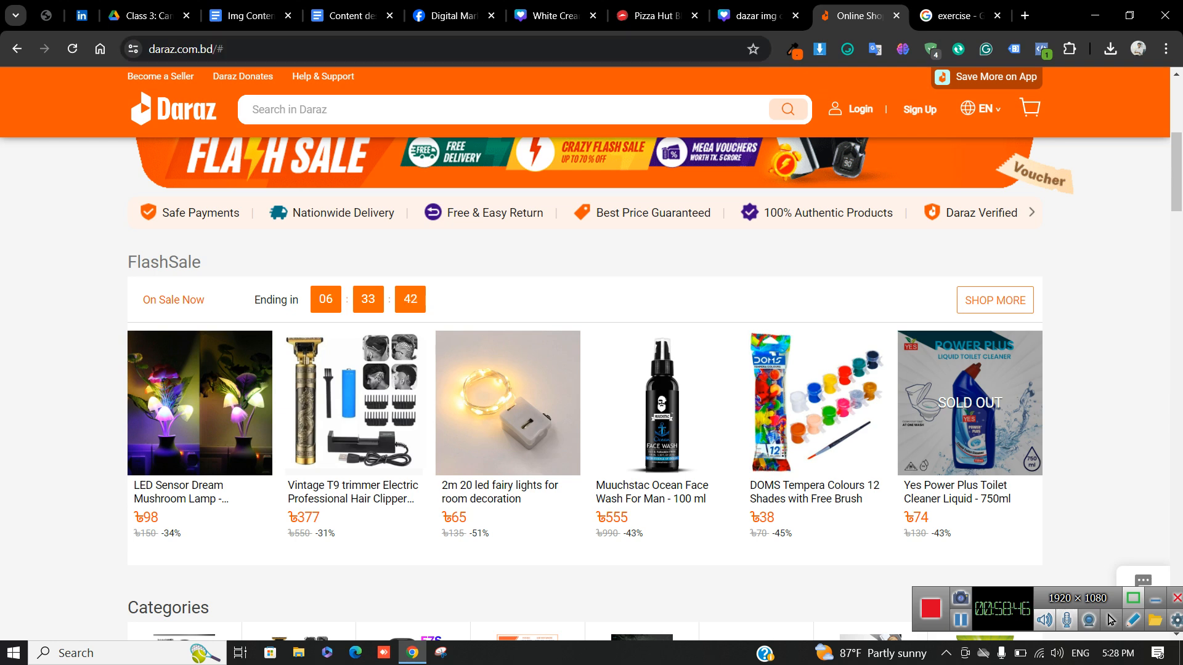
pyautogui.hotkey('ctrl', 'shift', 'Tab')
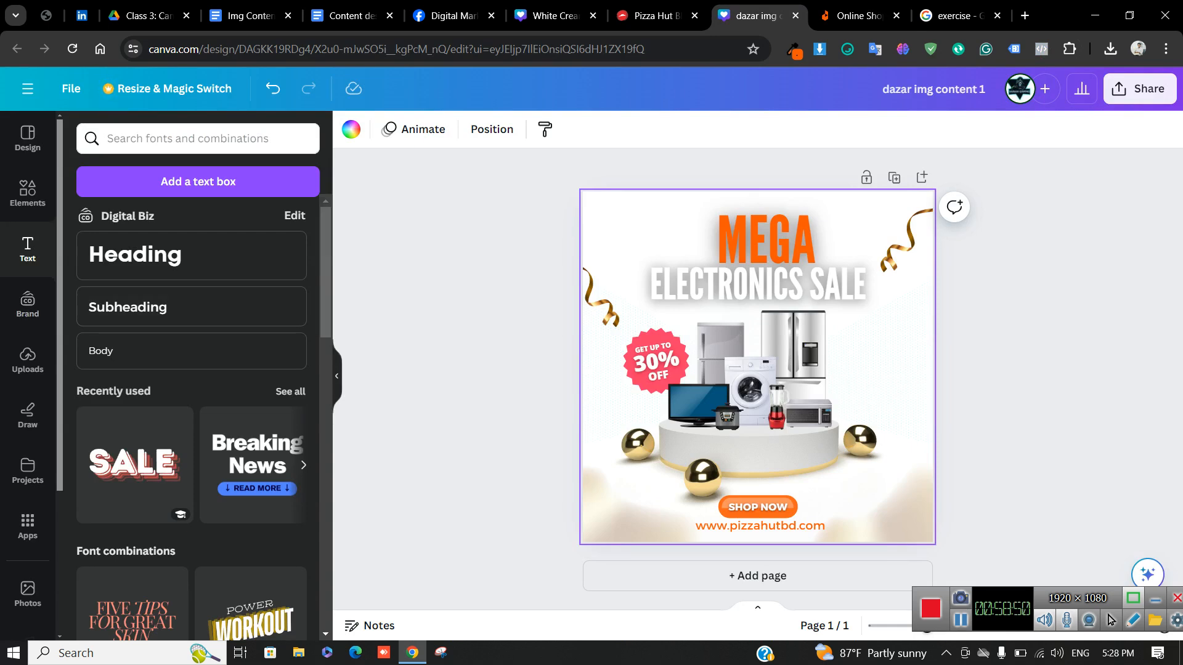
# Search Elements for 'background' and add the blue neon stage photo from the Photos results
pyautogui.click(27, 192)
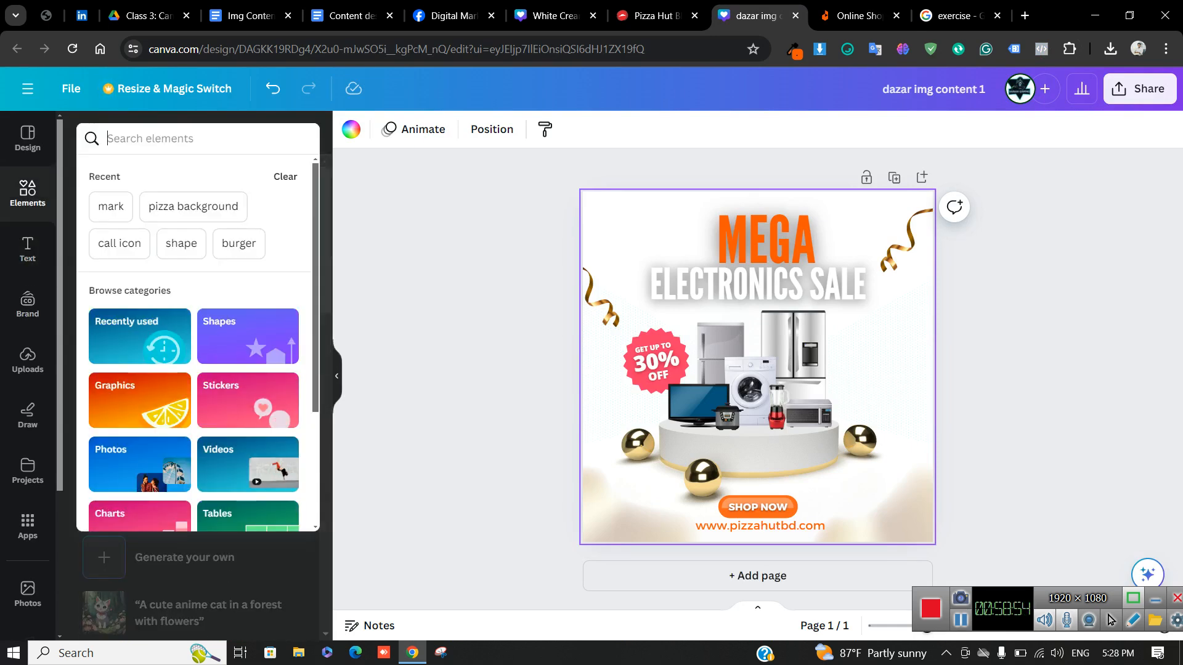
pyautogui.write('background')
pyautogui.press('Return')
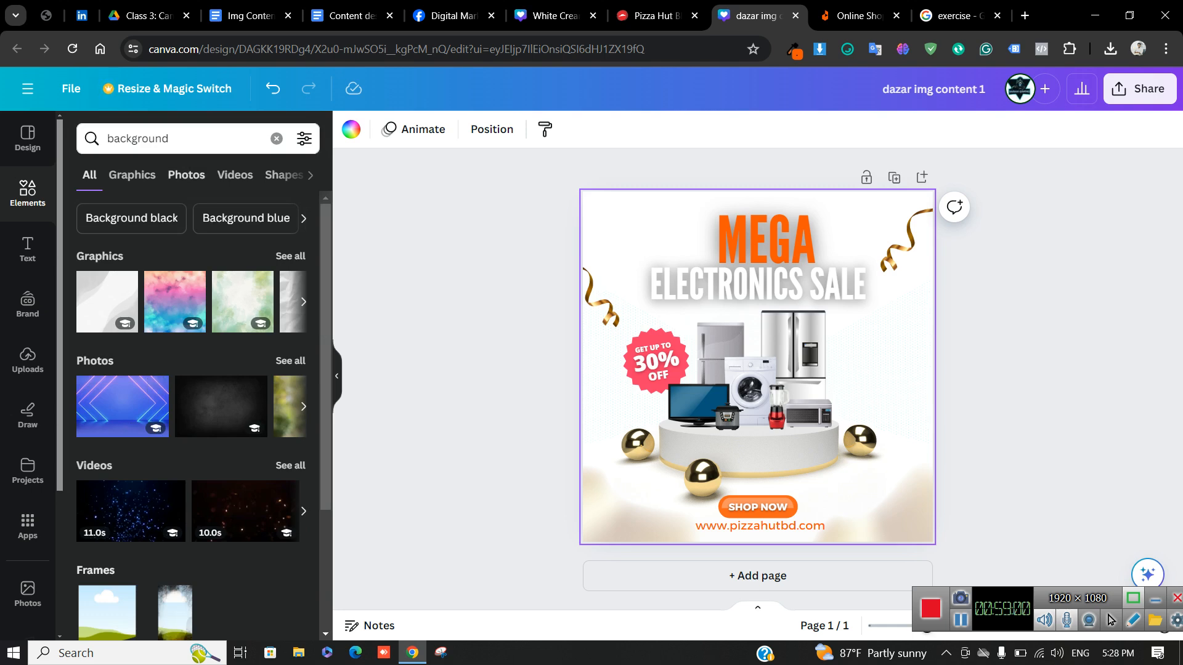
pyautogui.click(132, 175)
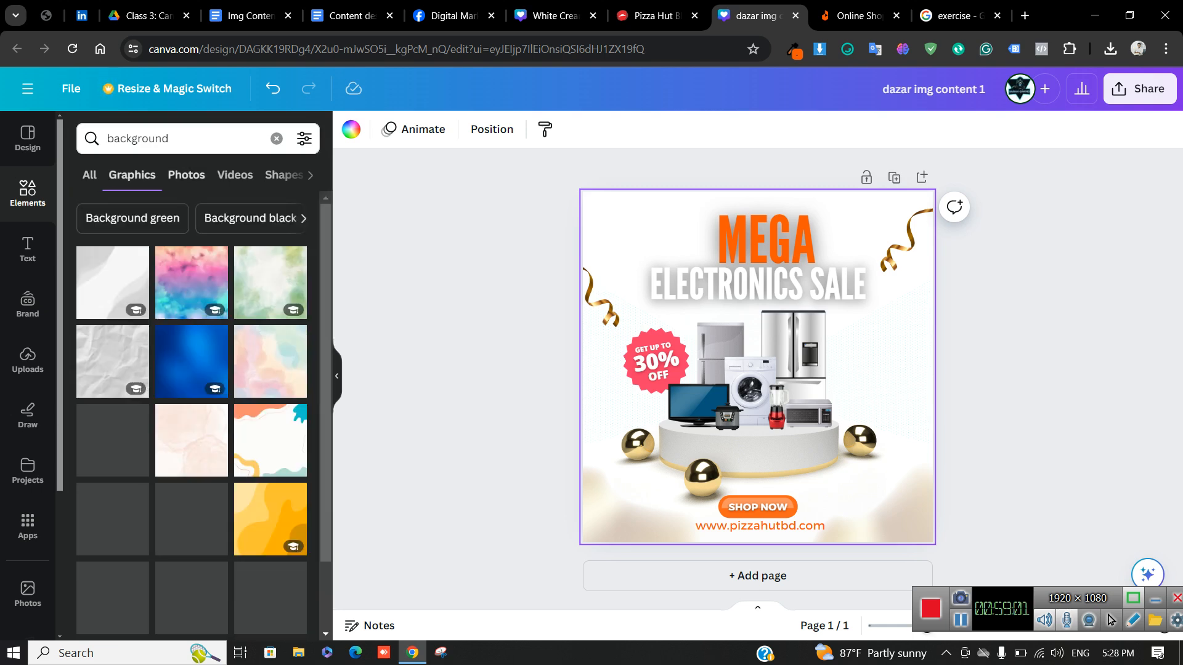
pyautogui.scroll(-5, 191, 413)
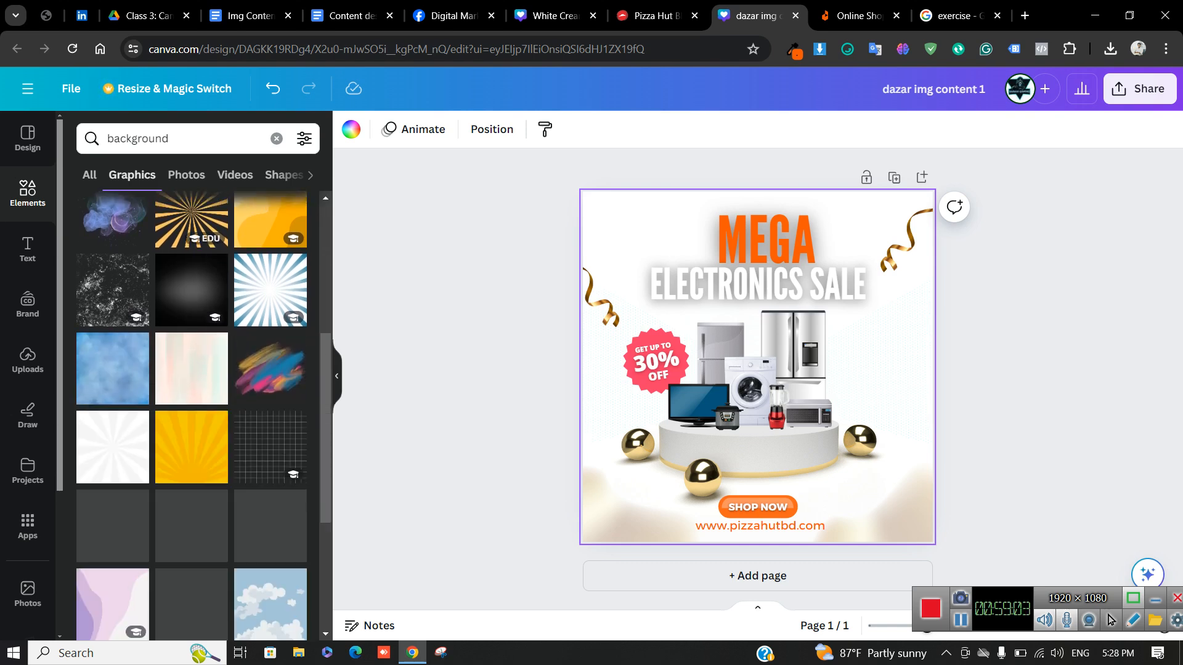
pyautogui.click(186, 175)
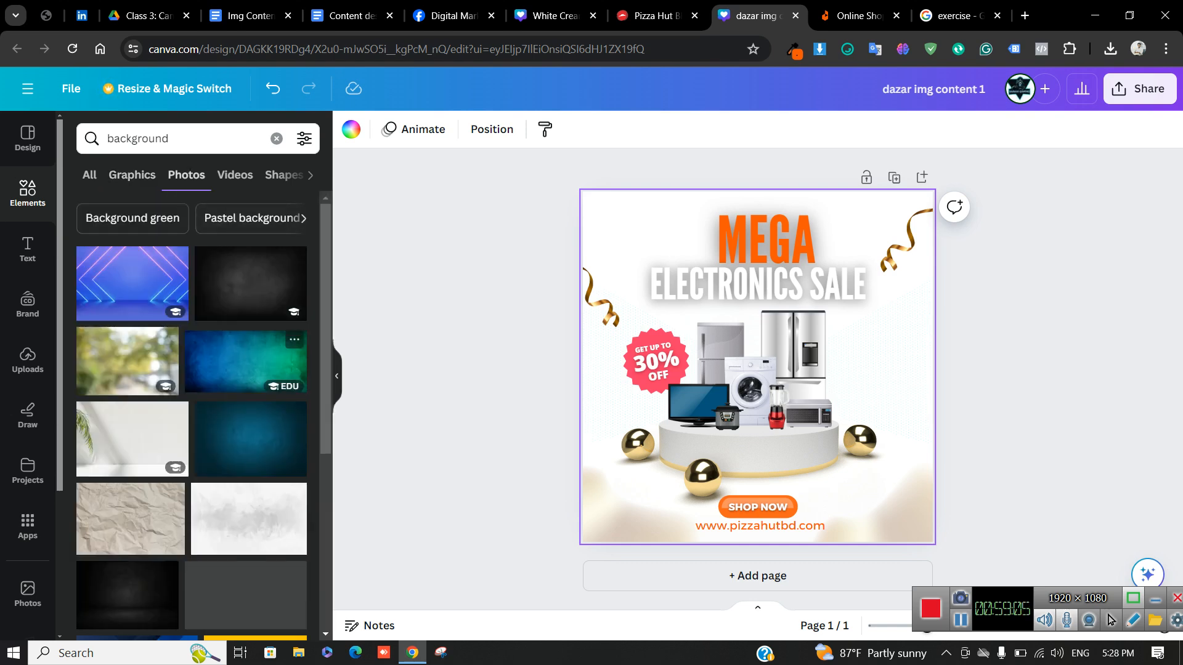
pyautogui.scroll(-2, 247, 363)
pyautogui.scroll(2, 241, 358)
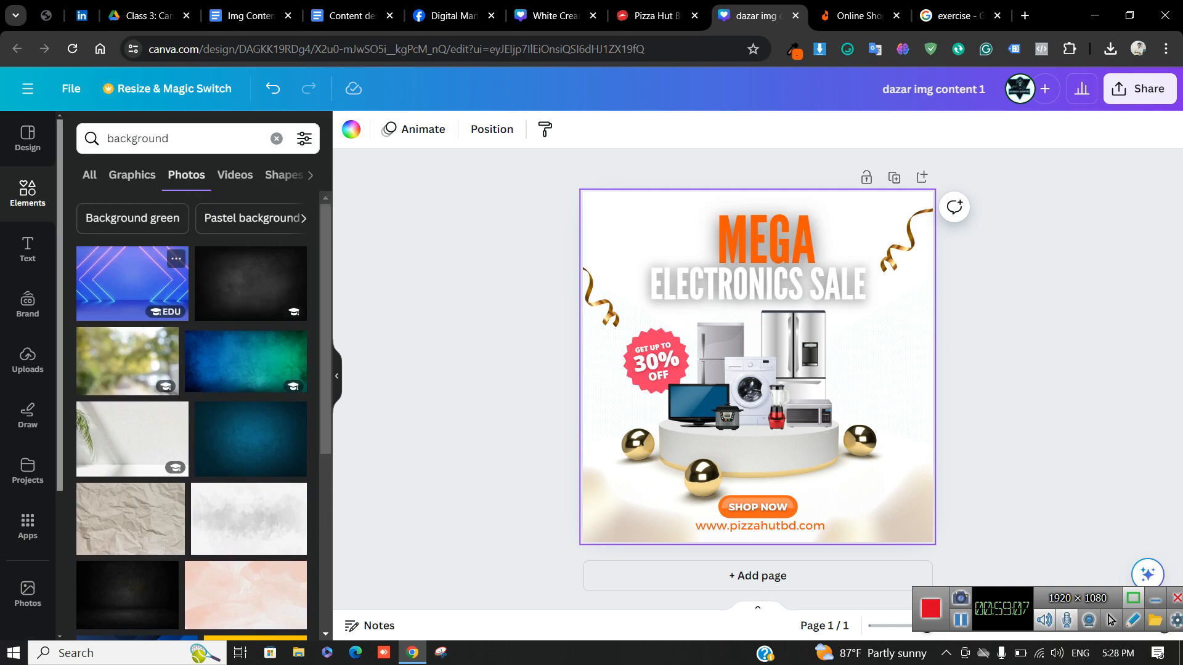
pyautogui.click(132, 283)
# Use 'Set image as background' on the blue neon photo so it fills the page
pyautogui.rightClick(815, 373)
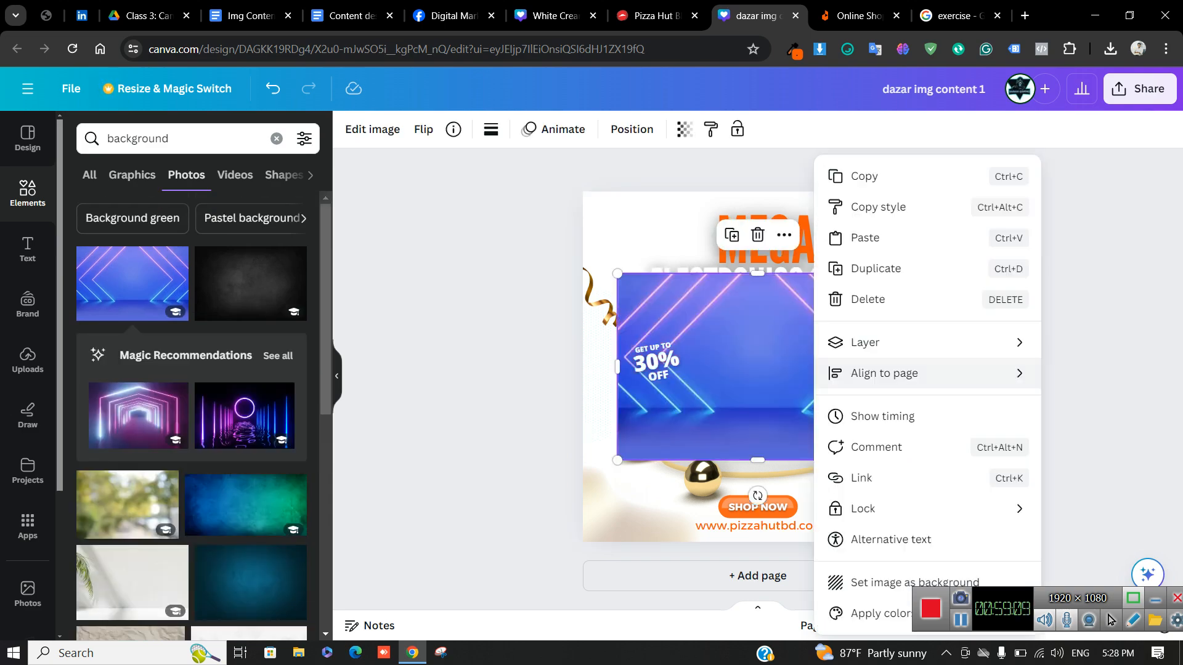
pyautogui.click(906, 582)
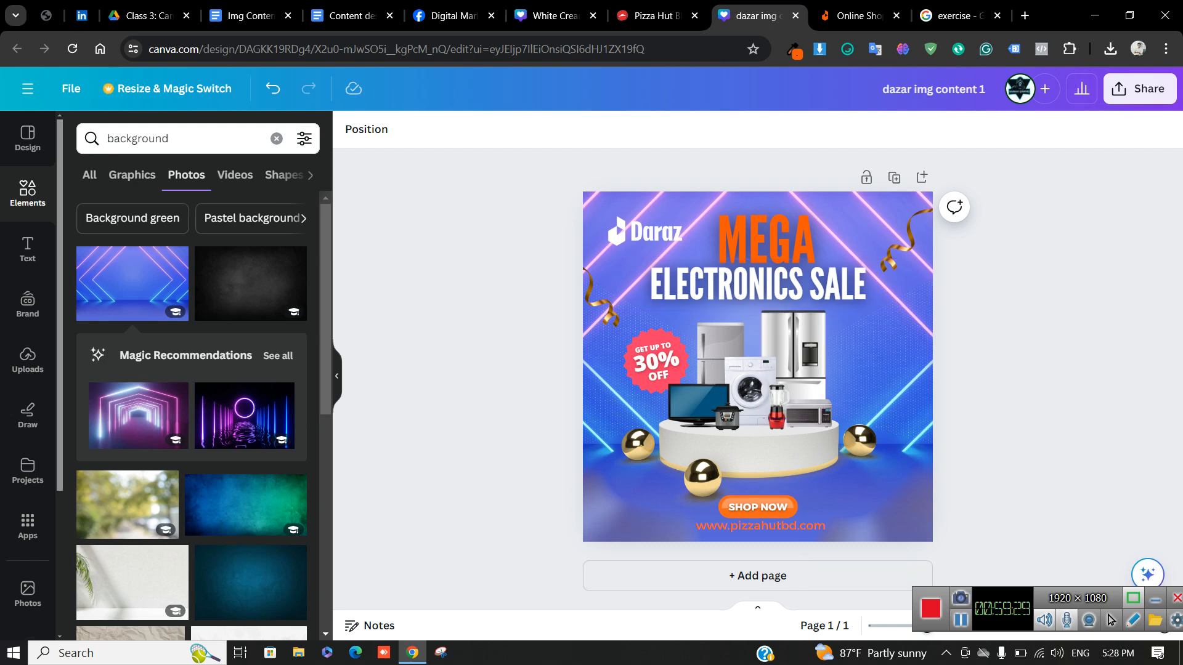
# Delete the empty second page from the design
pyautogui.click(1139, 88)
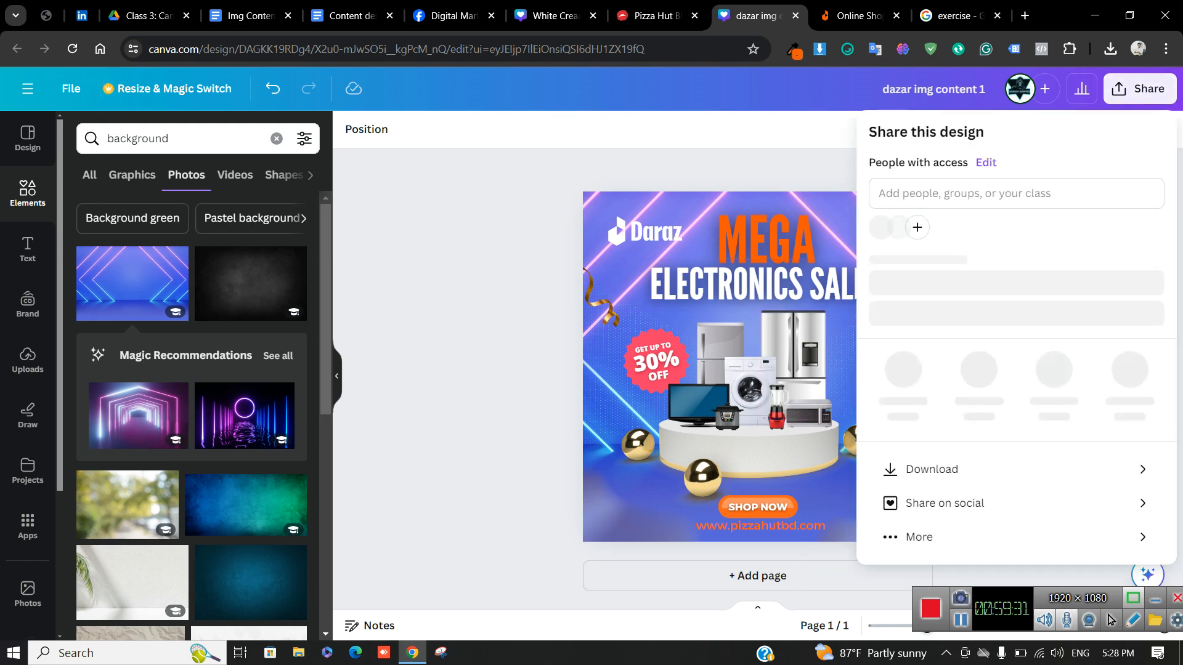
pyautogui.click(757, 576)
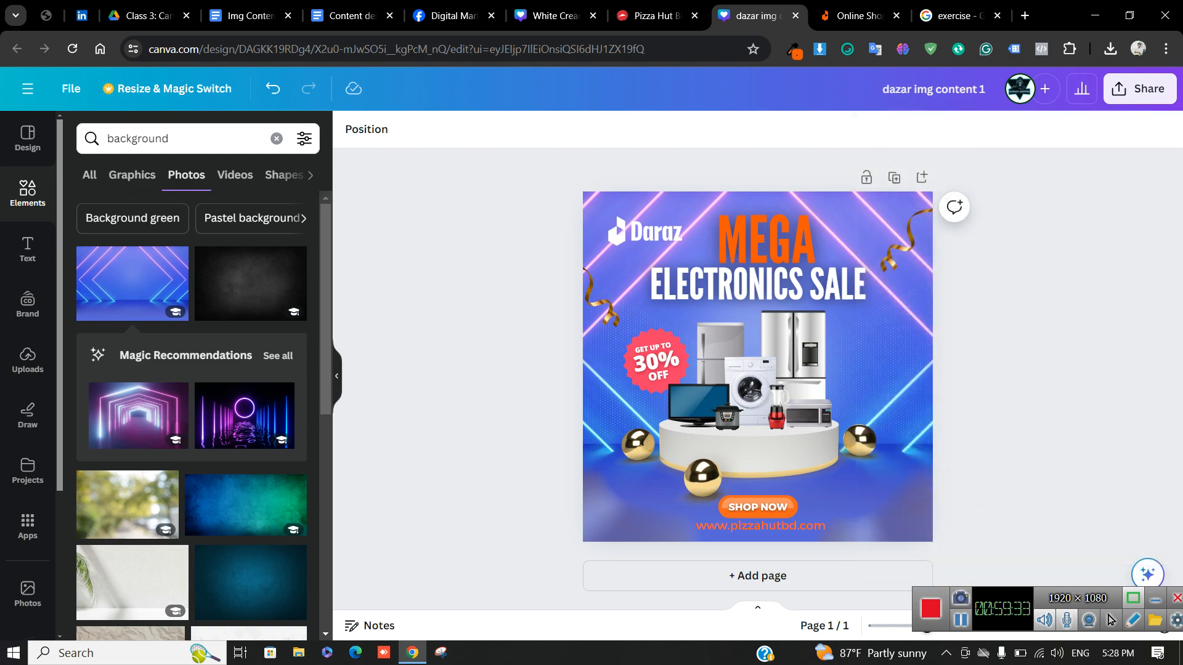
pyautogui.click(757, 576)
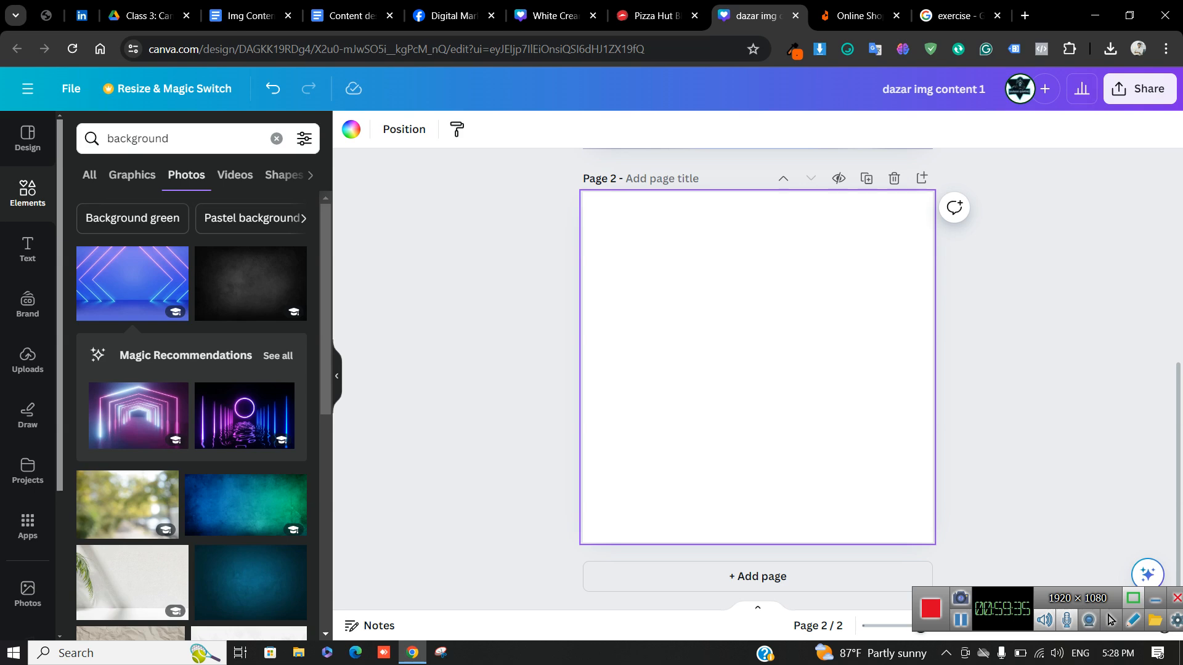
pyautogui.scroll(2, 757, 378)
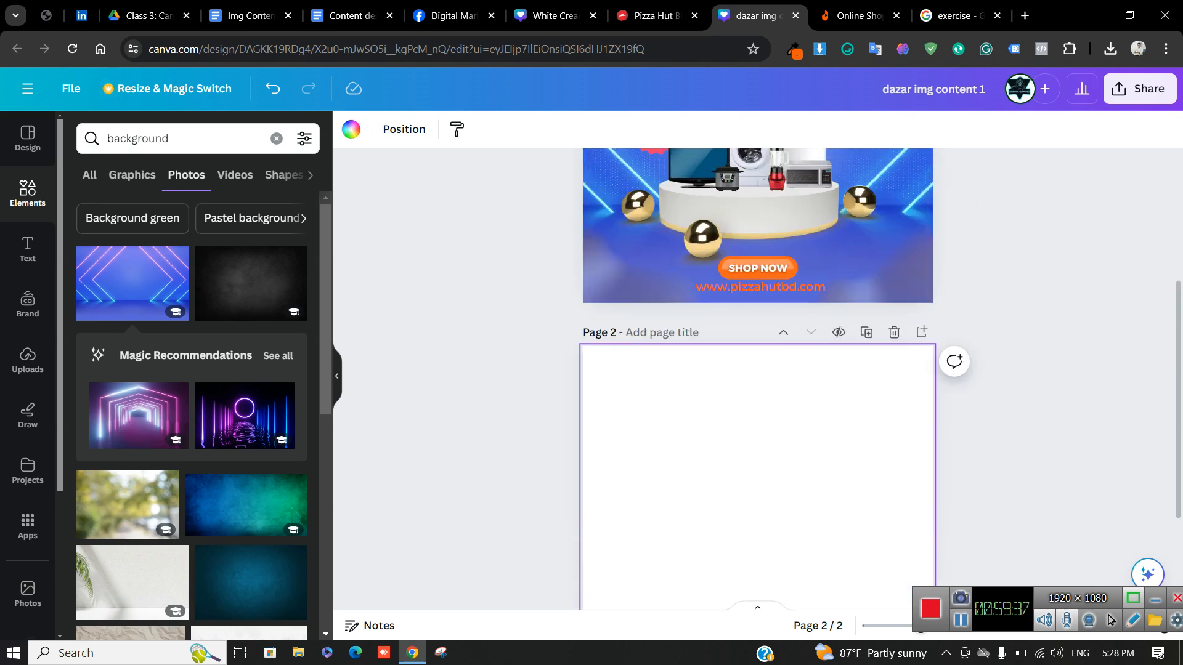
pyautogui.click(894, 332)
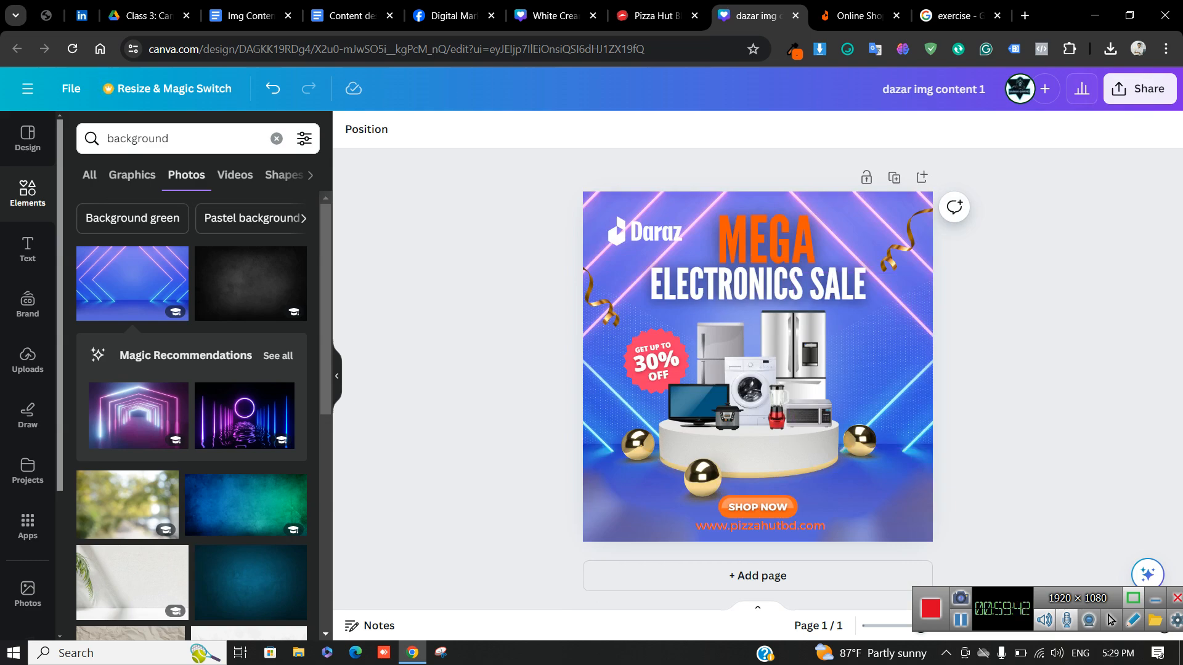
# Download the Mega Electronics Sale design as a PNG and go to the Facebook group
pyautogui.click(1139, 88)
pyautogui.click(909, 478)
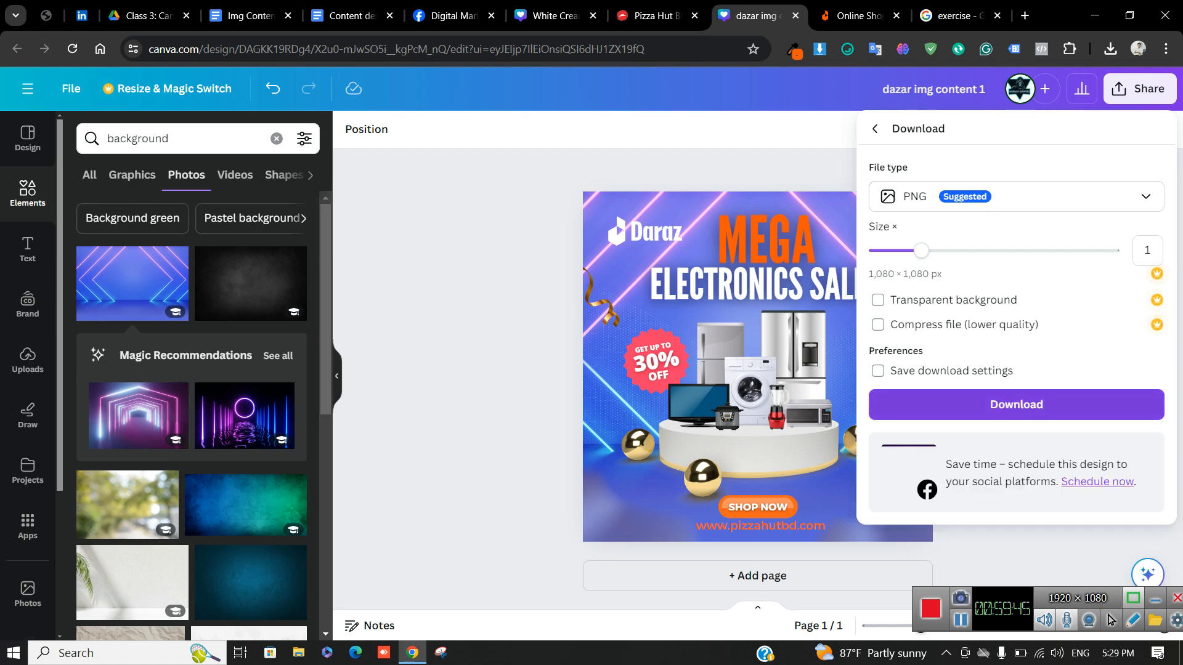
pyautogui.click(1016, 405)
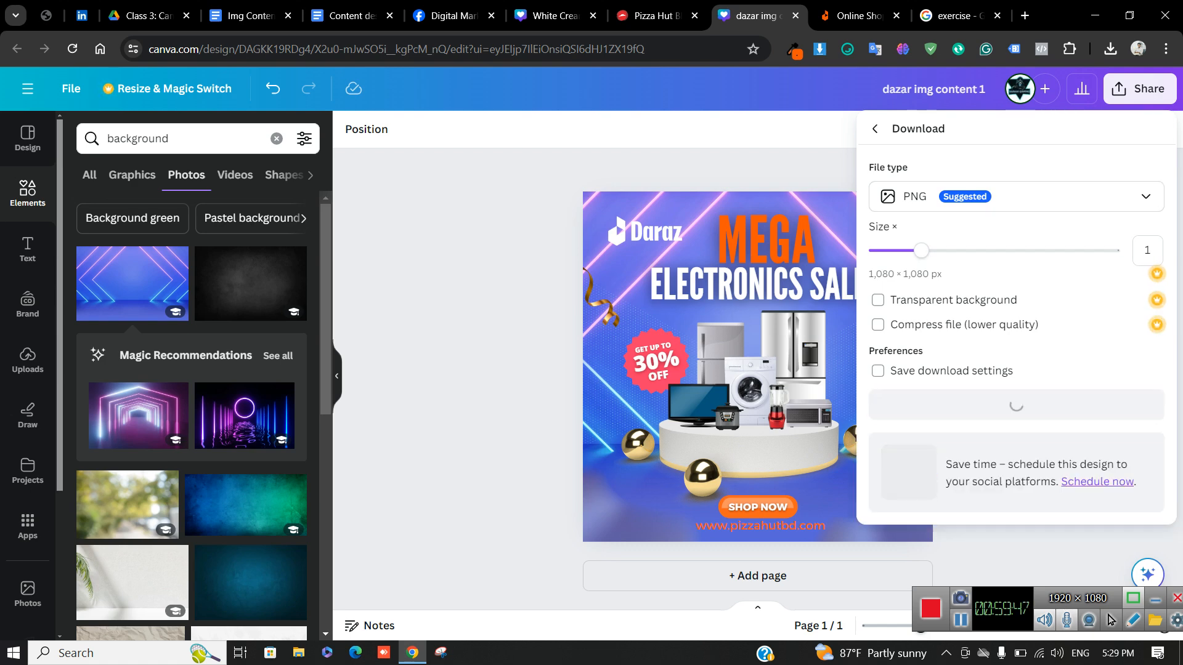
pyautogui.hotkey('ctrl', '6')
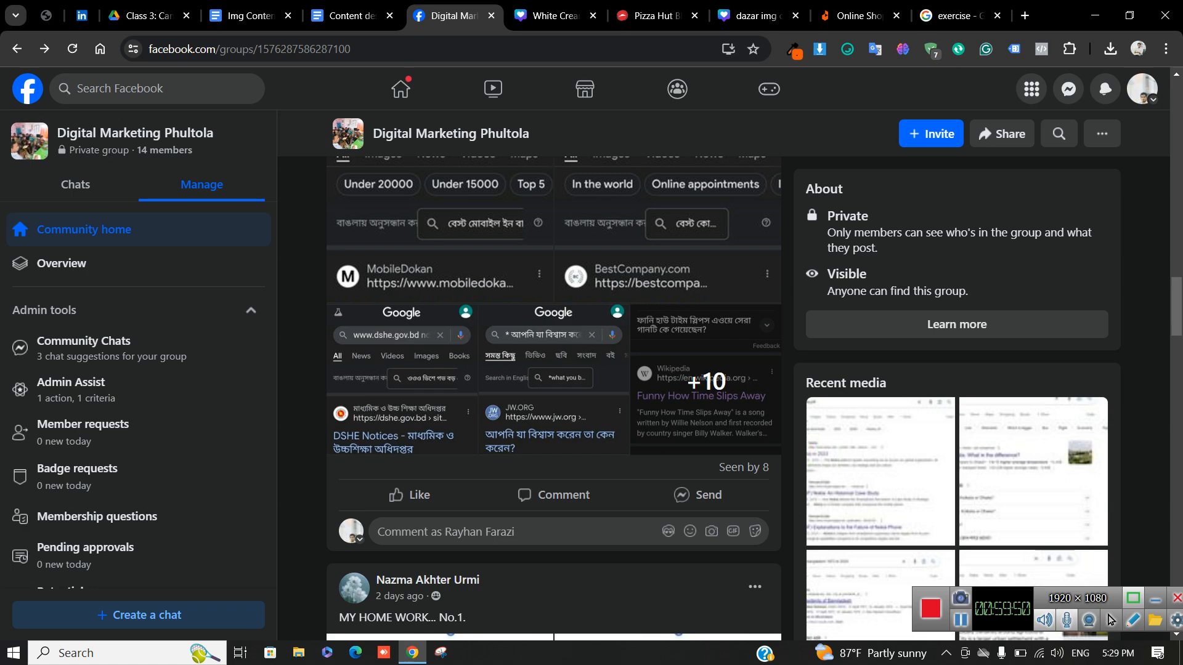
# Start a group post with the Pizza Hut flash sale flyer from Downloads as its photo
pyautogui.scroll(15, 1109, 620)
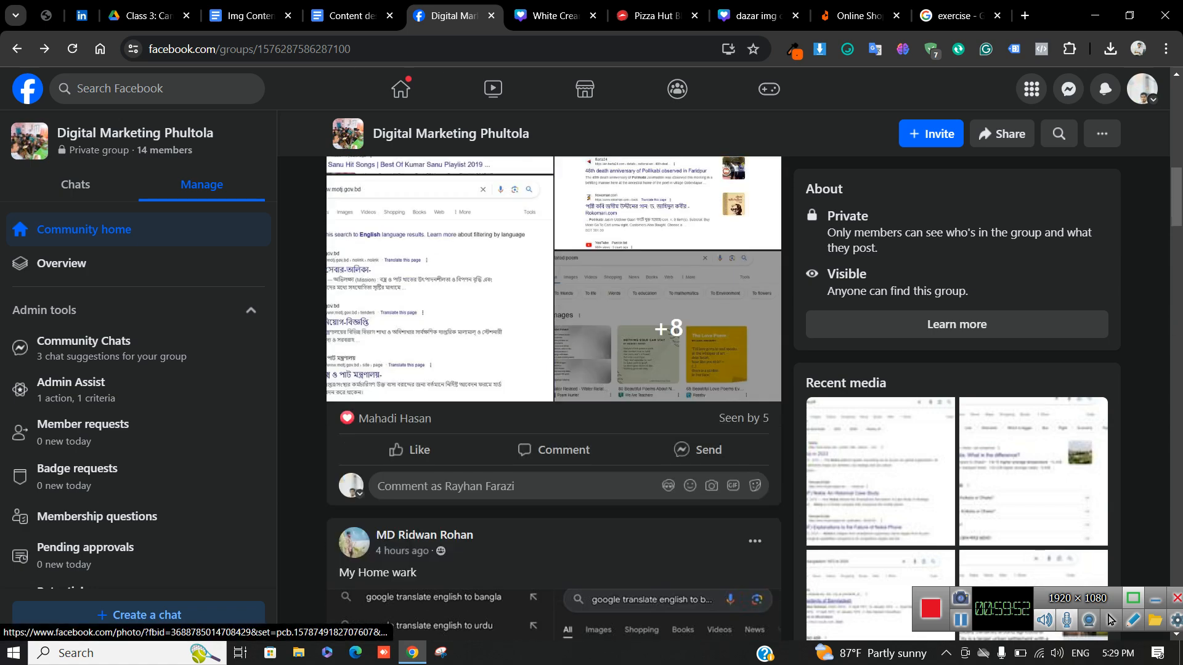
pyautogui.scroll(5, 444, 184)
pyautogui.scroll(-5, 444, 185)
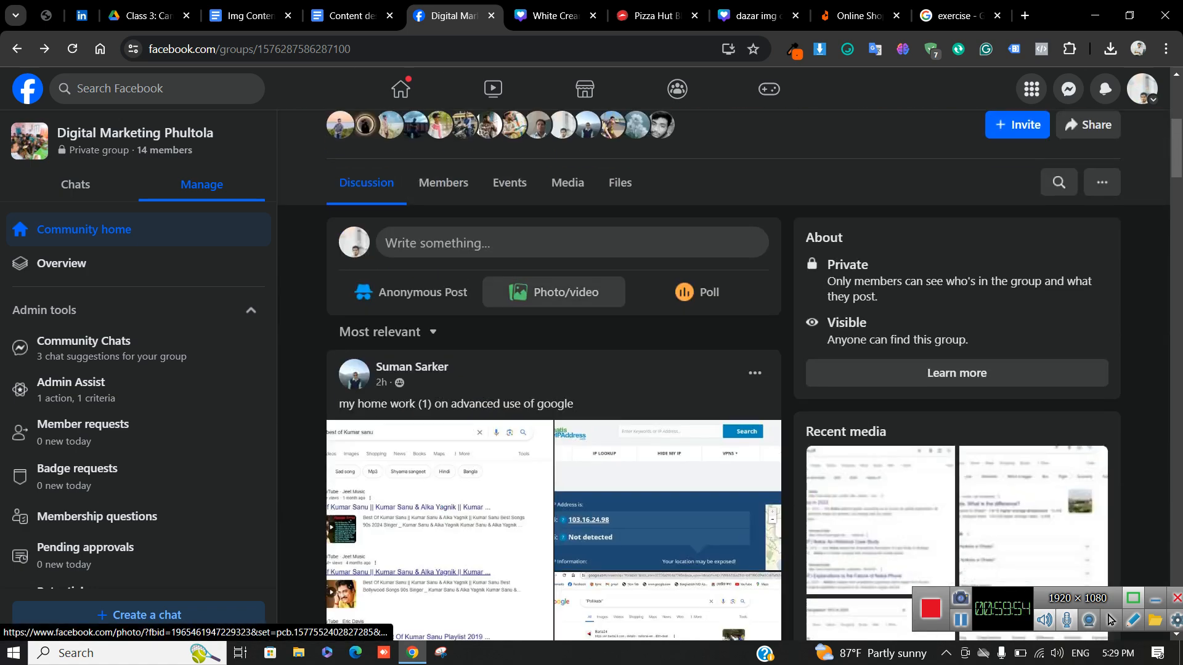
pyautogui.click(554, 292)
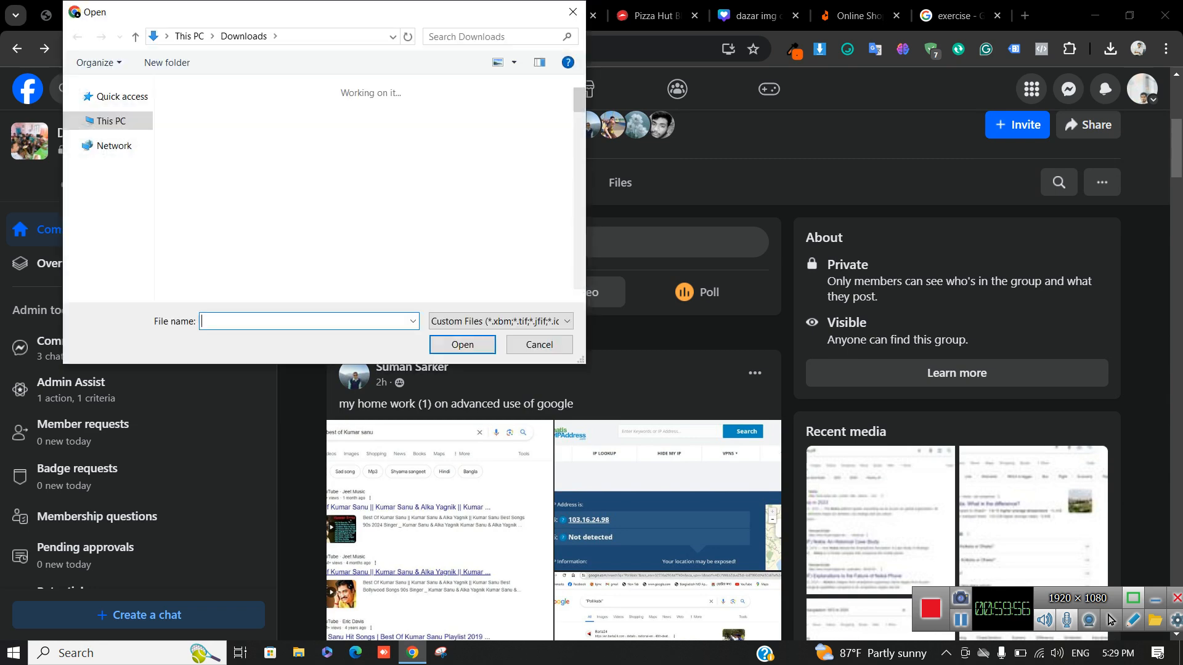
pyautogui.click(209, 154)
pyautogui.press('Return')
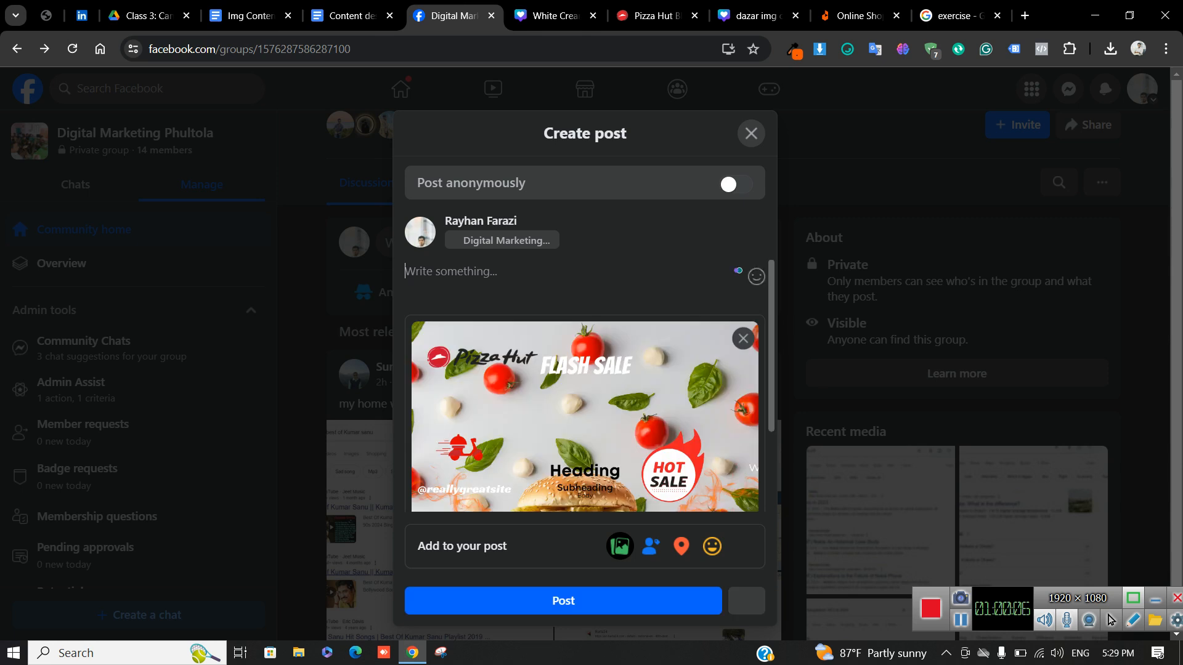
# Write 'Home work content design' as the caption with a new line after it
pyautogui.write('Home wor')
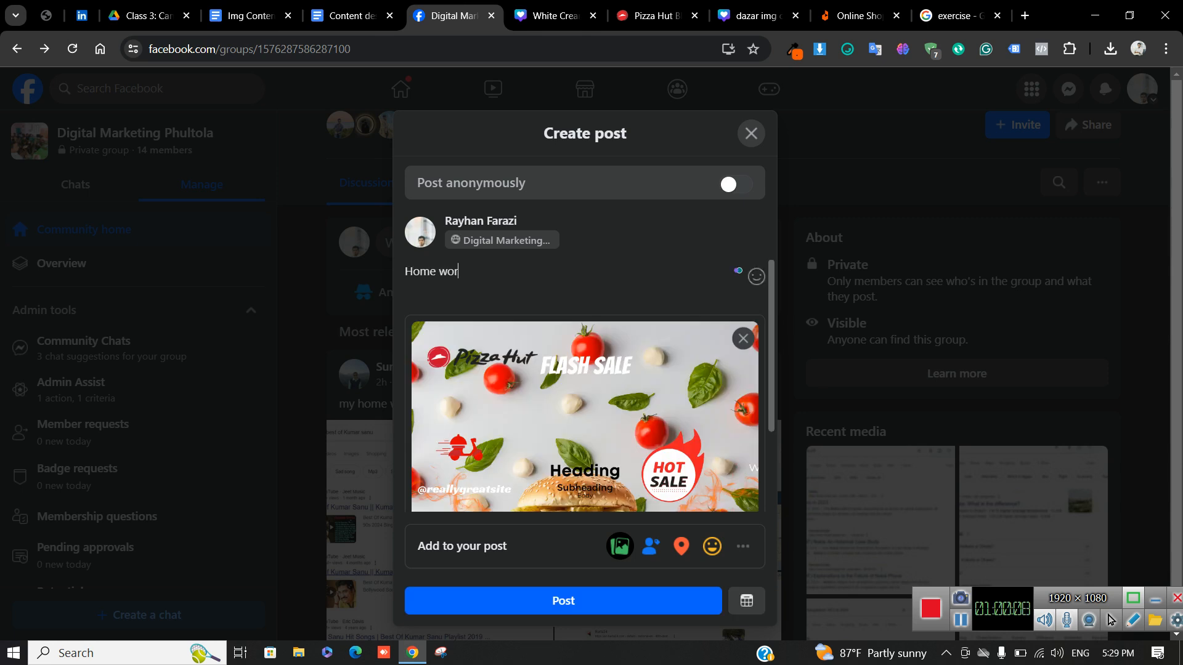
pyautogui.write('ntent design')
pyautogui.moveTo(545, 272); pyautogui.dragTo(401, 272)
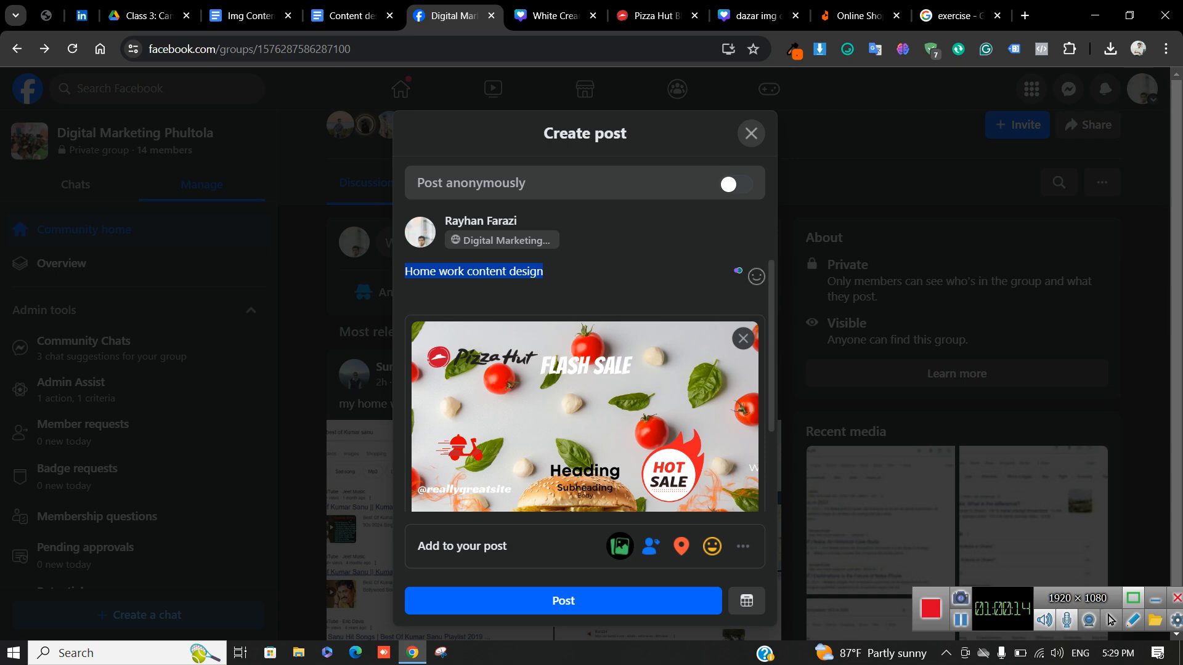
pyautogui.click(554, 274)
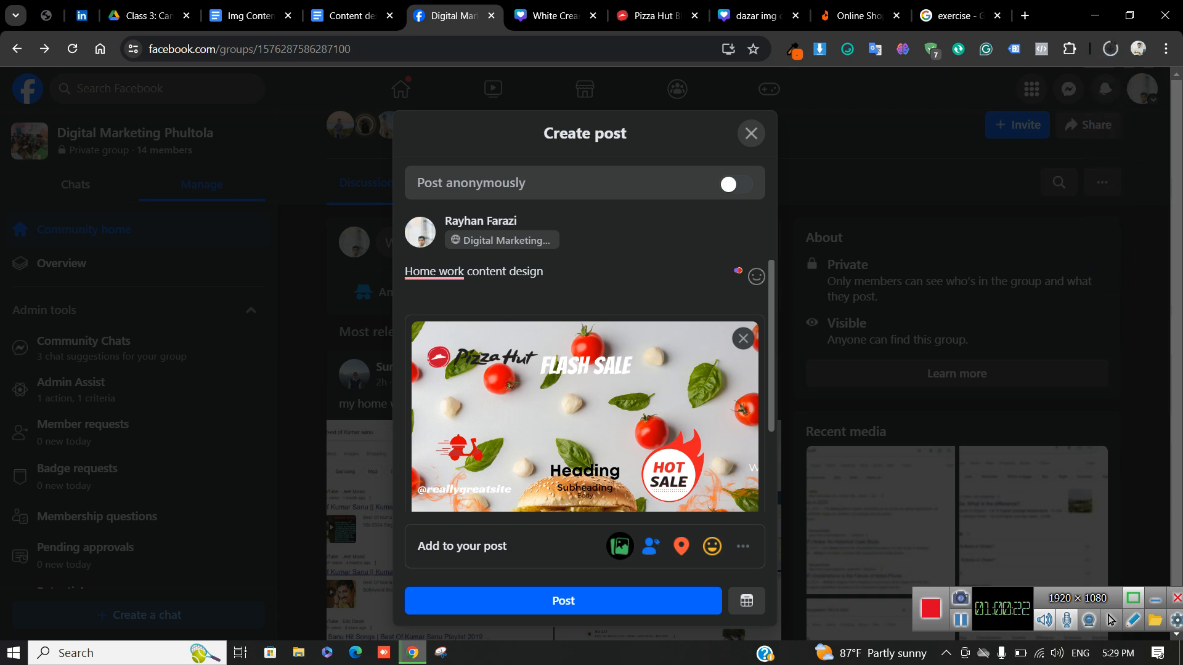
pyautogui.press('Return')
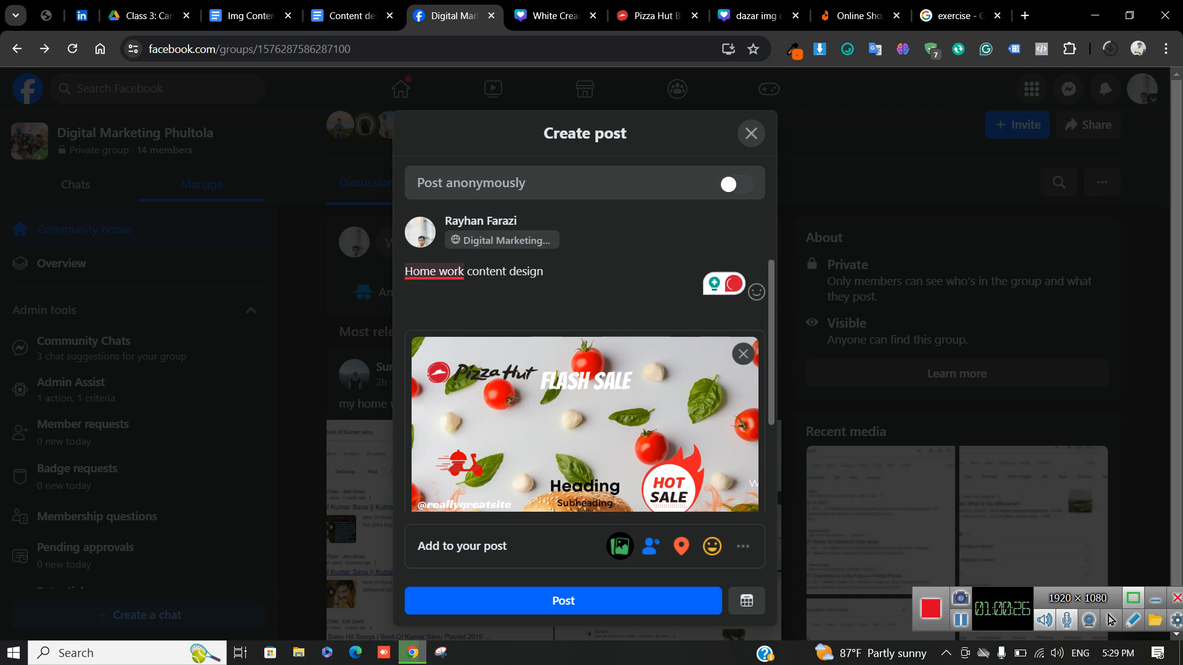
pyautogui.moveTo(405, 272); pyautogui.dragTo(488, 272)
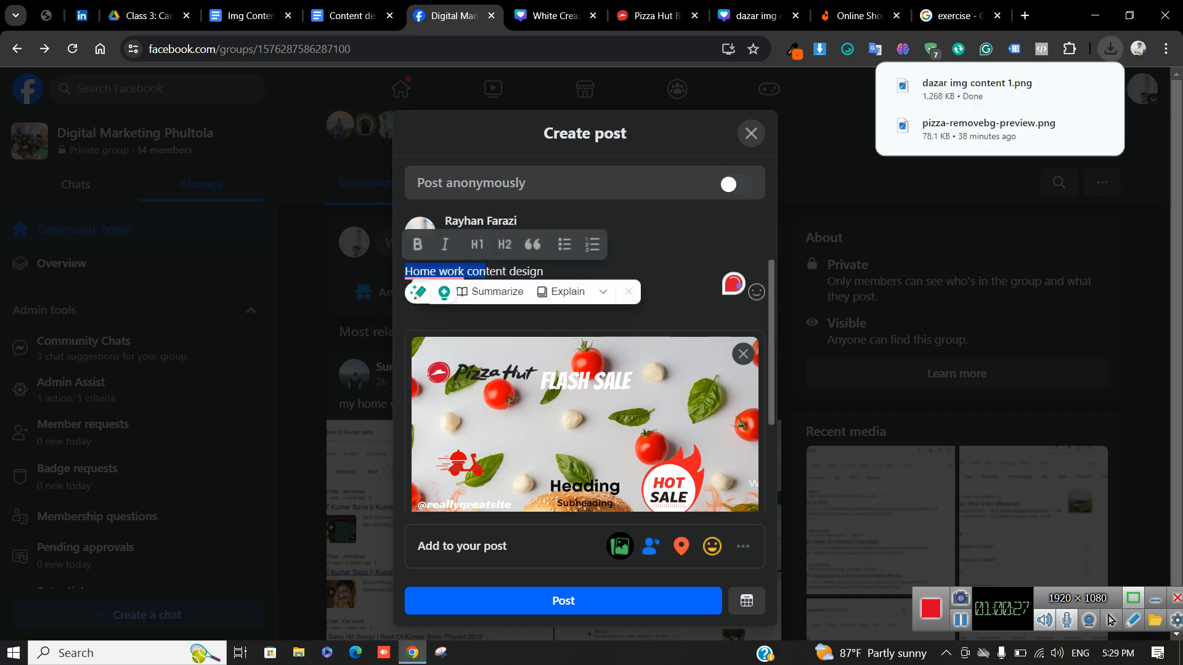
pyautogui.click(616, 311)
pyautogui.scroll(-2, 584, 385)
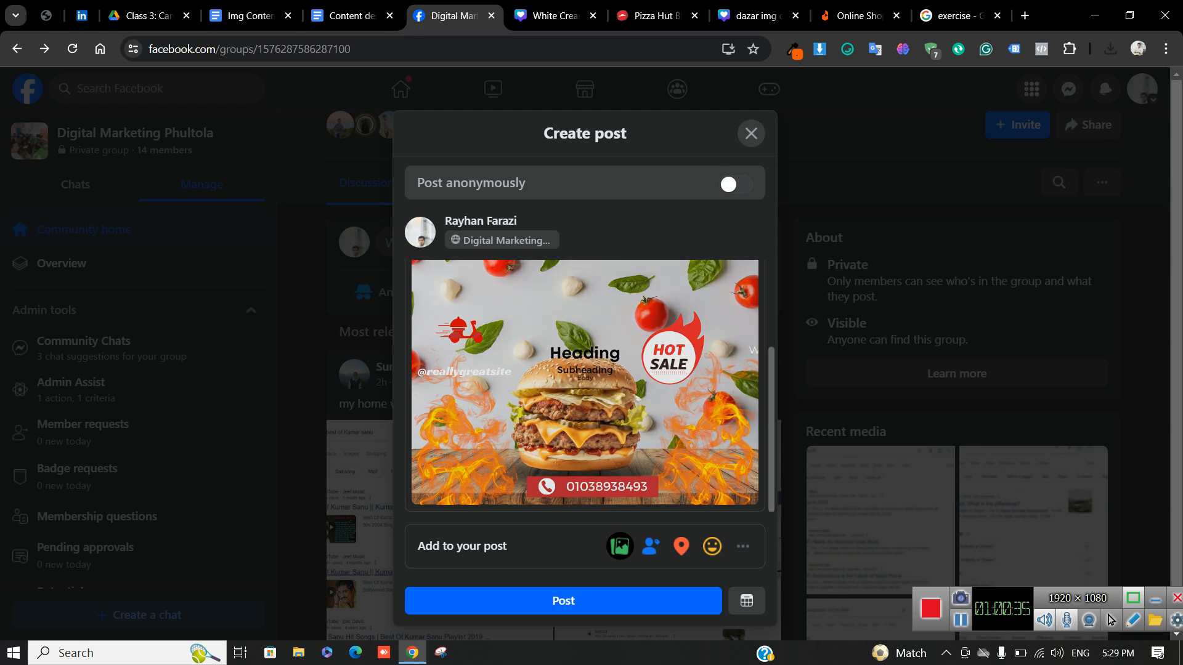
pyautogui.scroll(2, 584, 385)
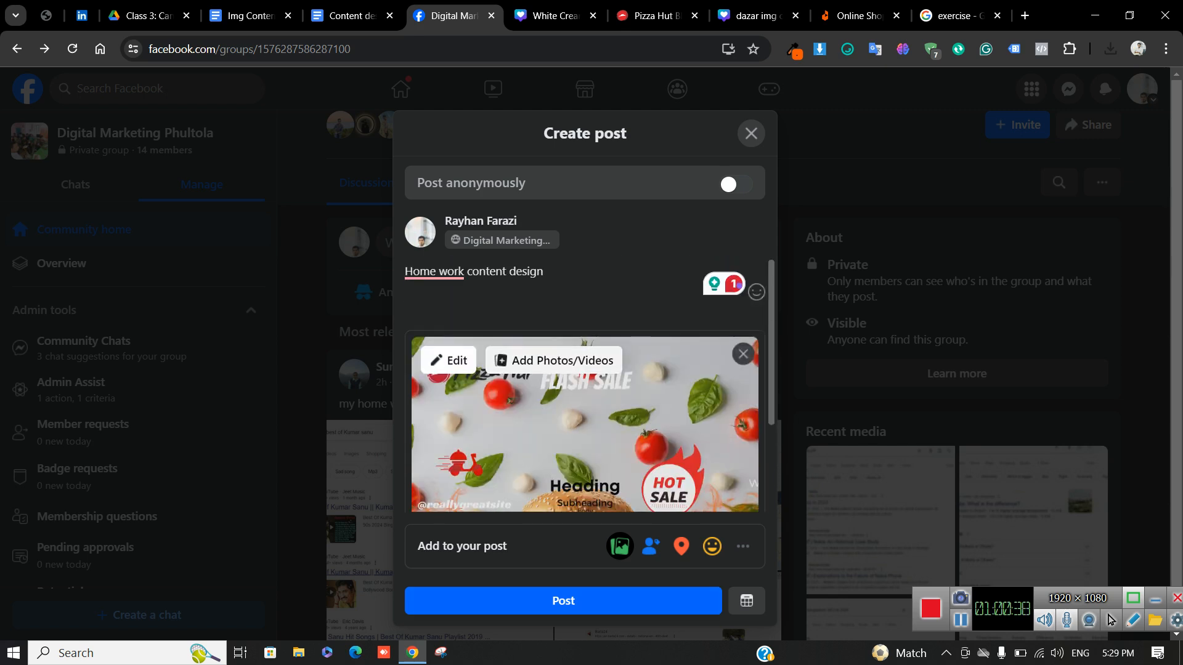
# Attach the downloaded Mega Electronics Sale PNG as a second photo and publish the post
pyautogui.click(553, 360)
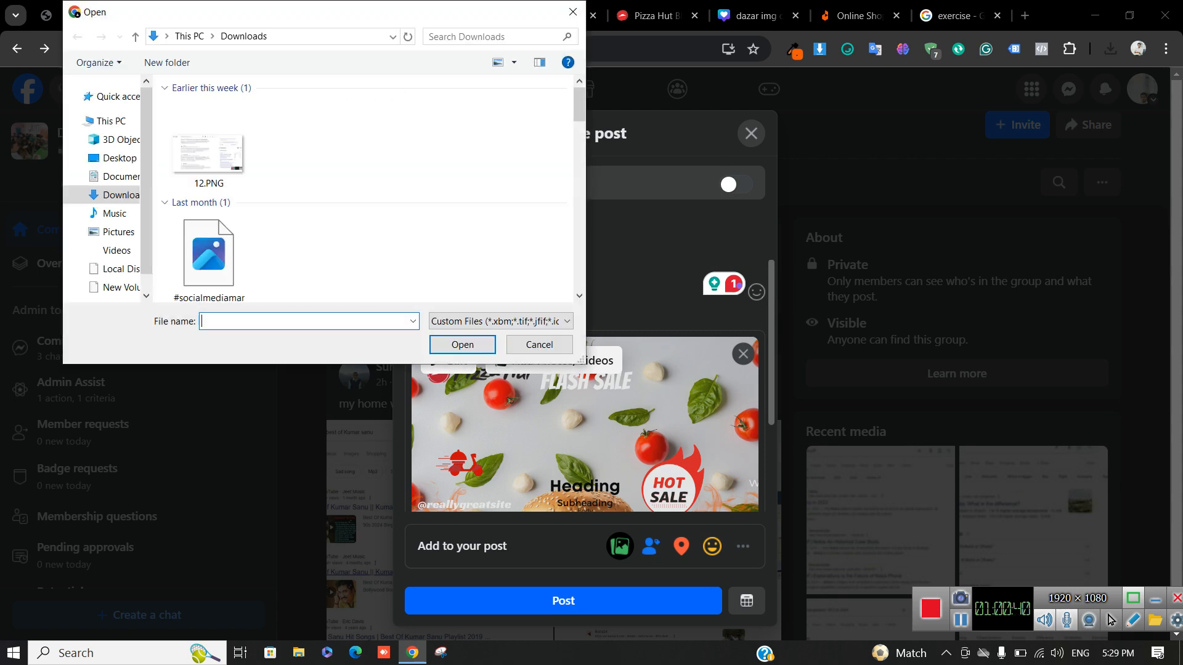
pyautogui.doubleClick(208, 148)
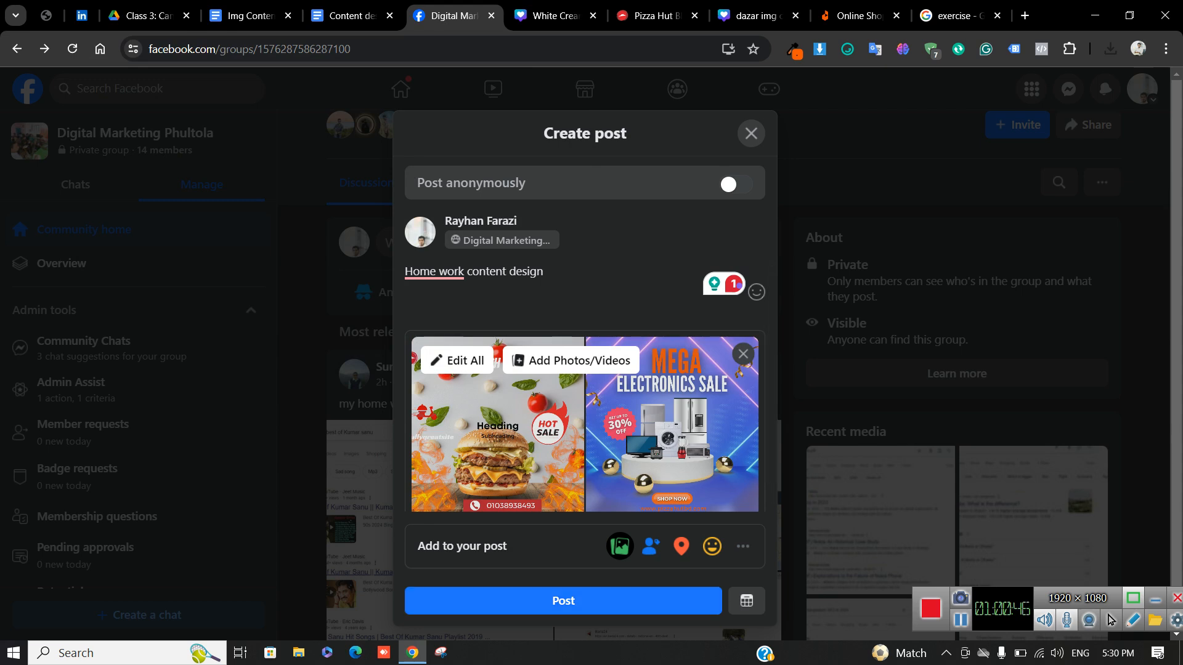
pyautogui.click(563, 600)
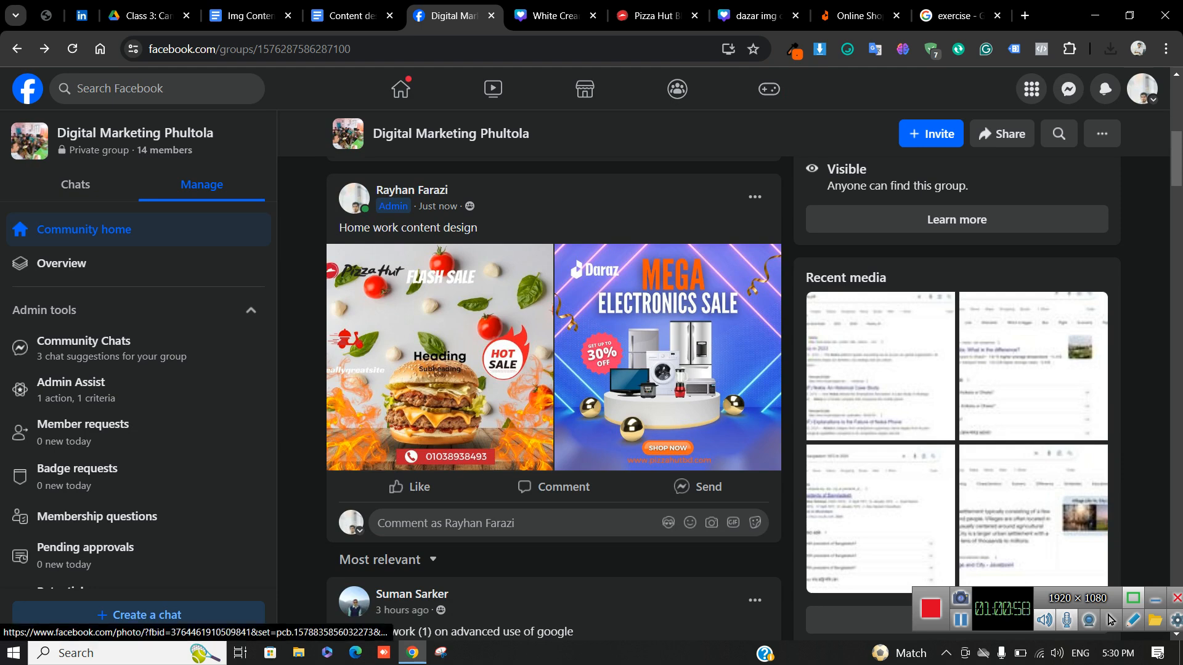
pyautogui.scroll(-6, 549, 419)
pyautogui.scroll(-2, 553, 534)
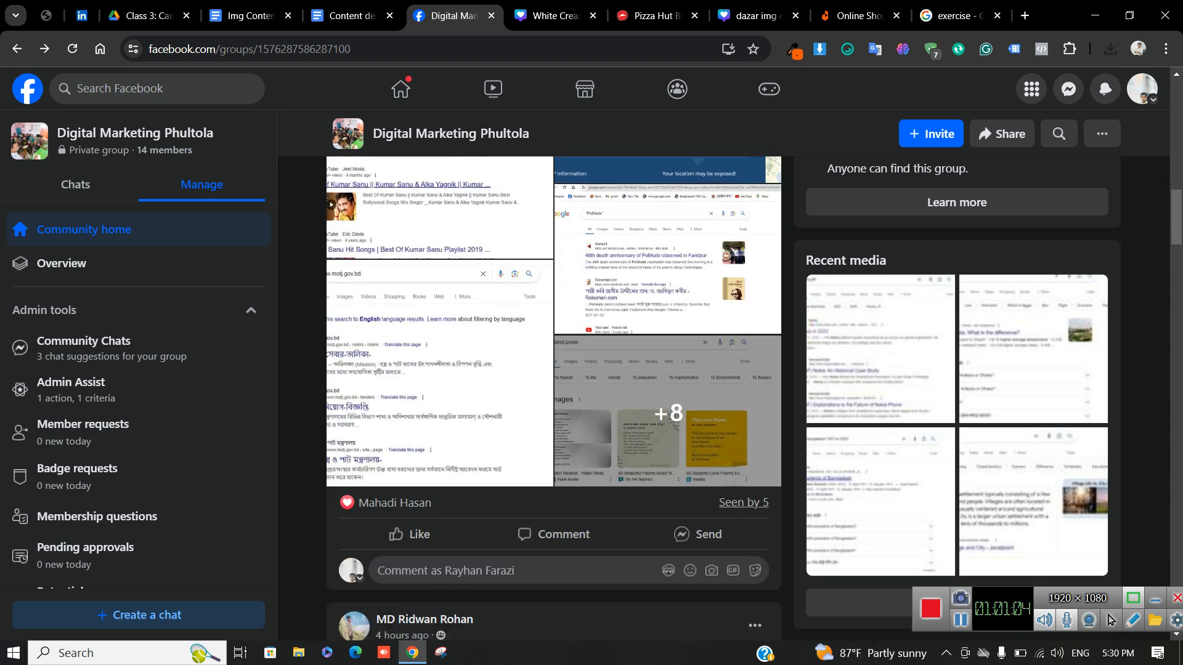
pyautogui.scroll(-8, 742, 382)
pyautogui.scroll(-1, 702, 483)
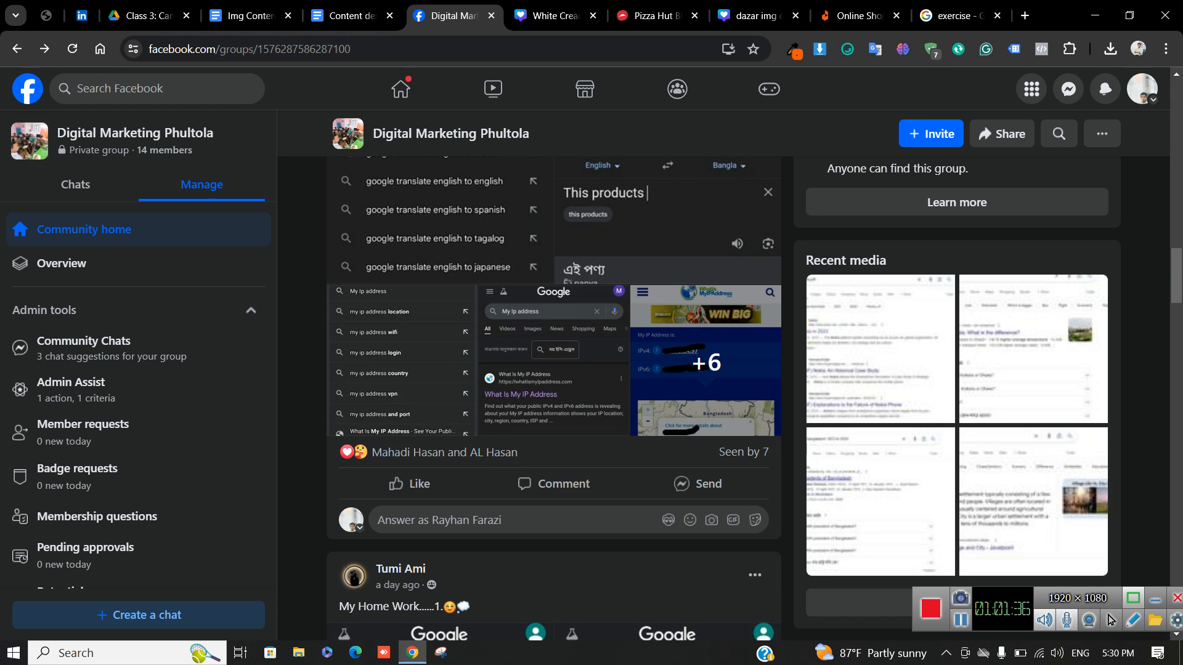
pyautogui.scroll(2, 555, 360)
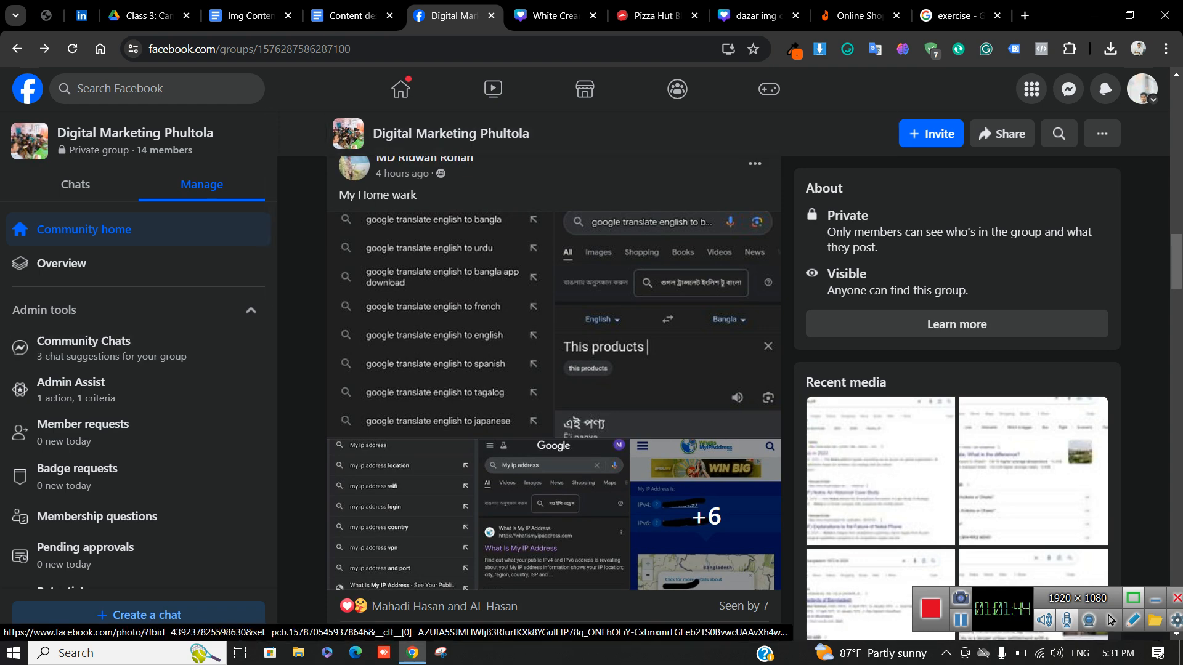
pyautogui.scroll(10, 1109, 620)
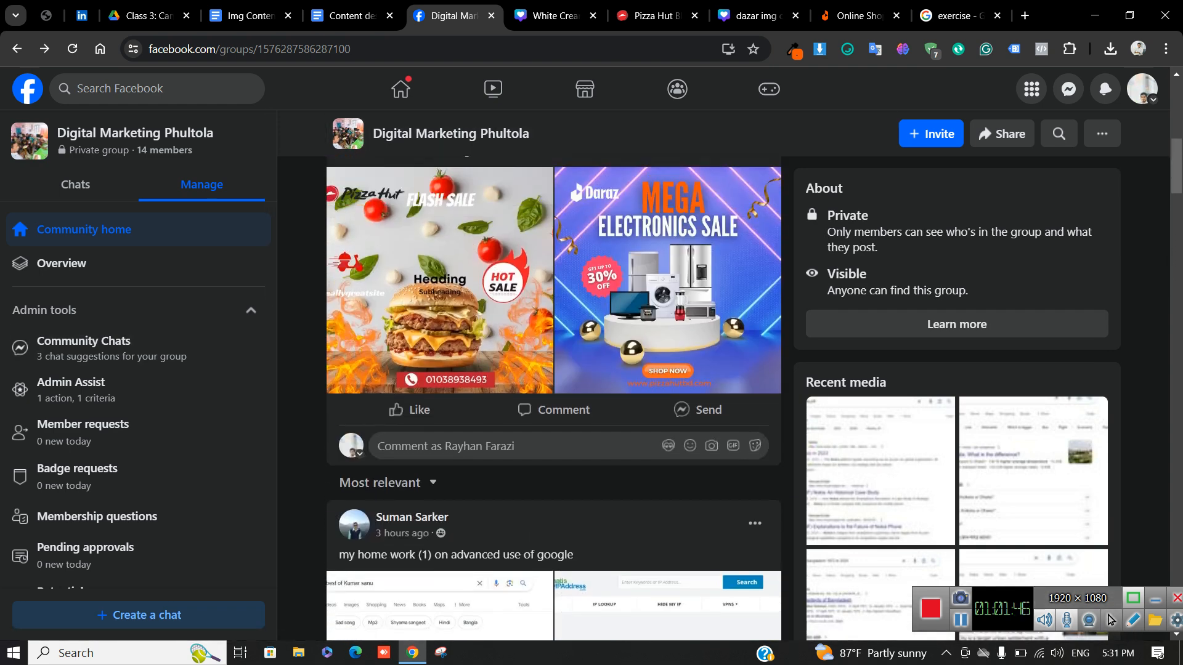